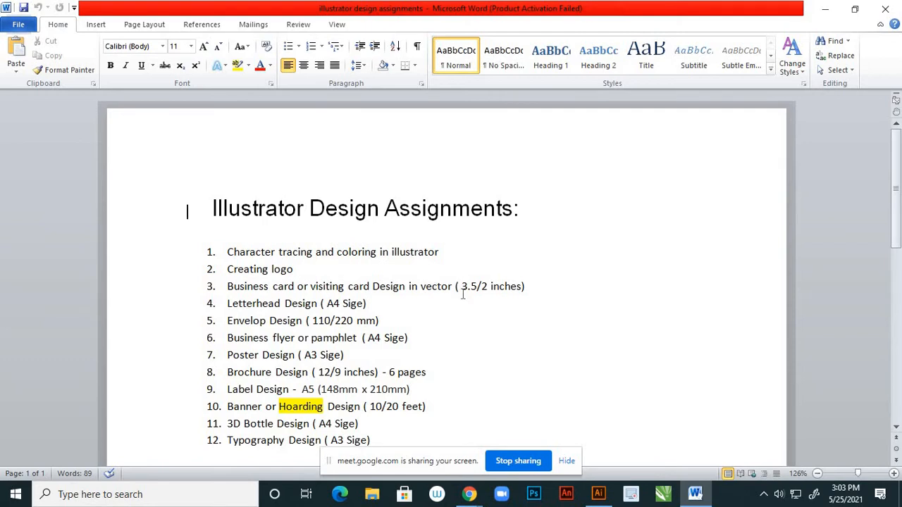
Admit the waiting participant into the Google Meet call
{"action": "mouse_move", "coordinate": [469, 494]}
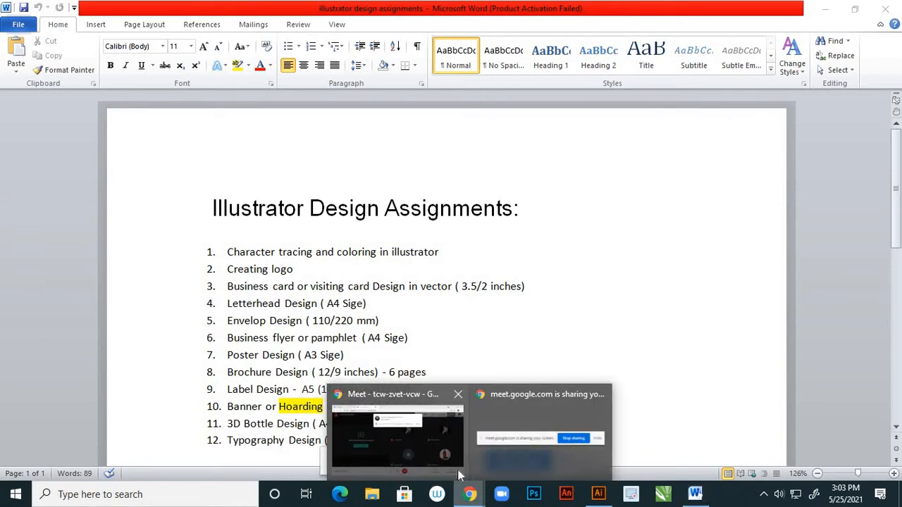
{"action": "left_click", "coordinate": [465, 399]}
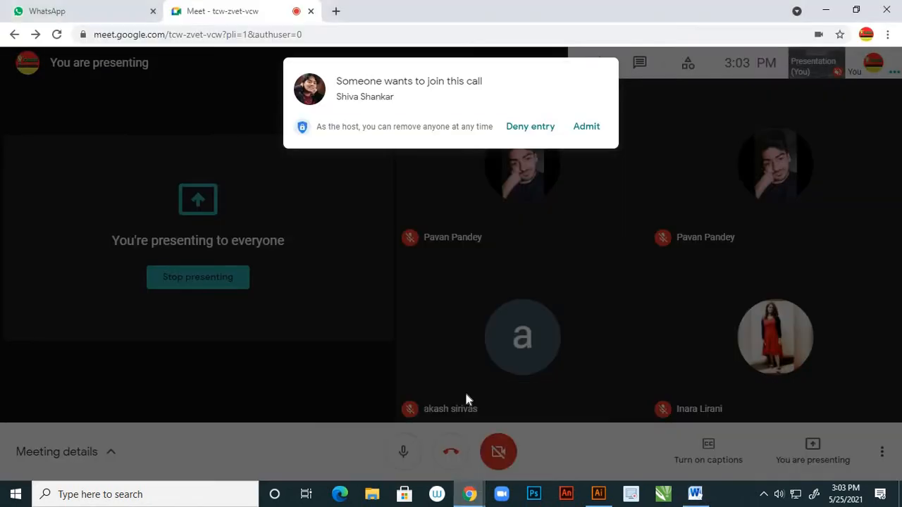
{"action": "left_click", "coordinate": [591, 127]}
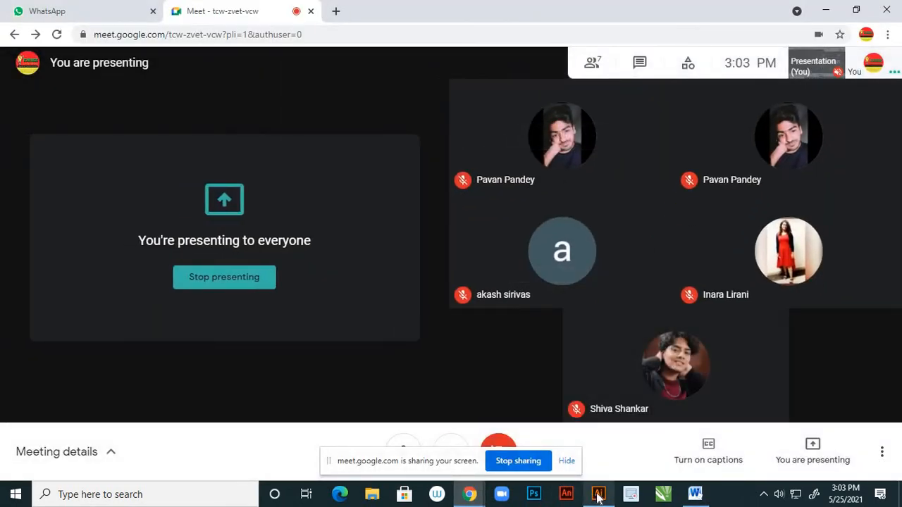
Check the Word assignment list, then return to Illustrator's start screen
{"action": "left_click", "coordinate": [598, 495]}
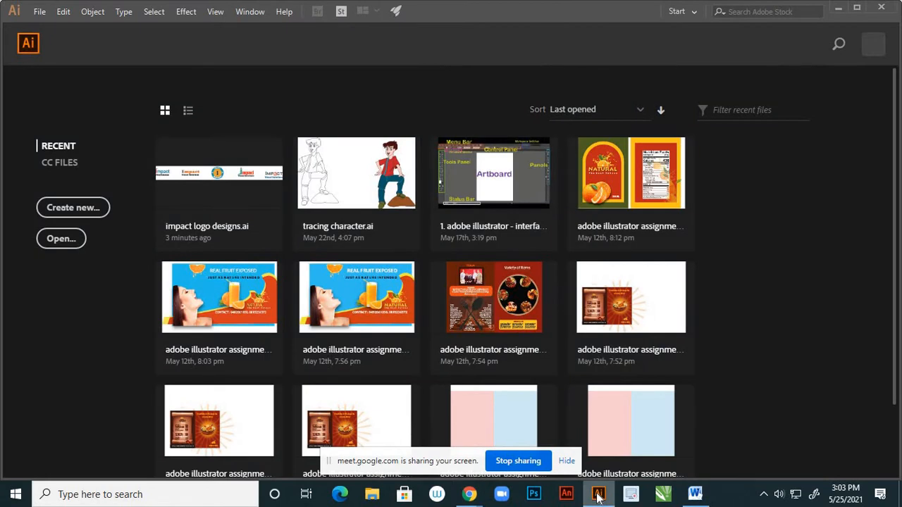
{"action": "left_click", "coordinate": [695, 494]}
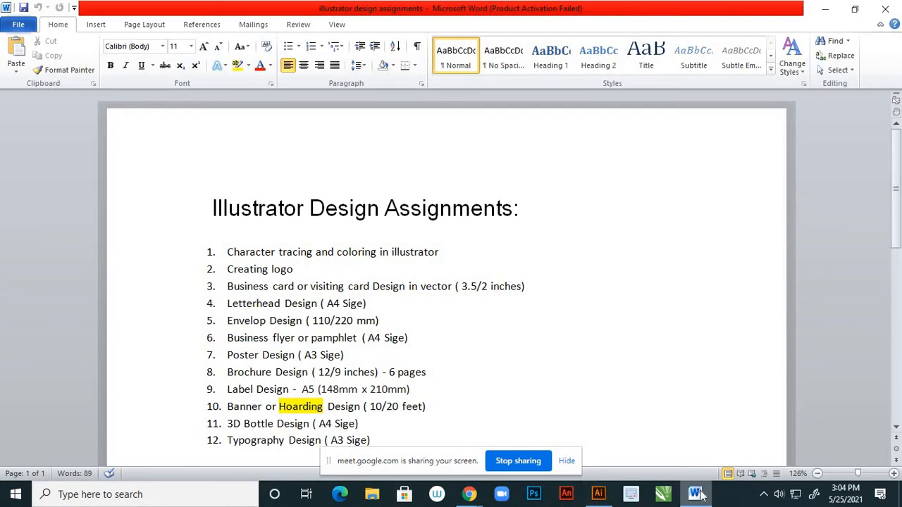
{"action": "left_click", "coordinate": [598, 494]}
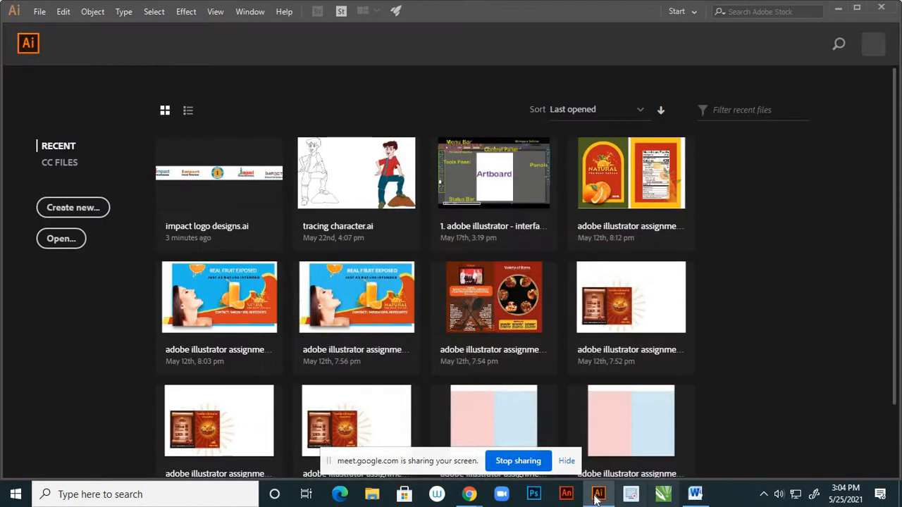
Start a new document named 'business card', 3.5 in wide by 2 in high
{"action": "left_click", "coordinate": [74, 208]}
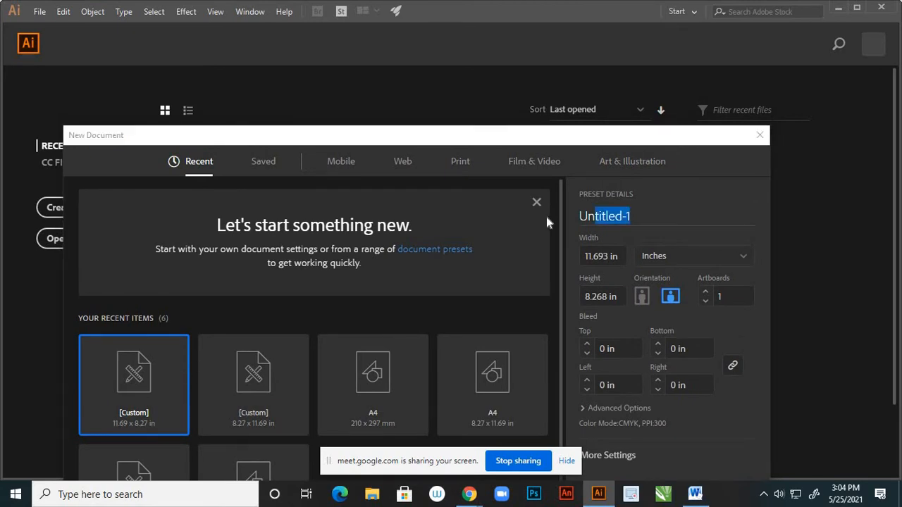
{"action": "type", "text": "bu"}
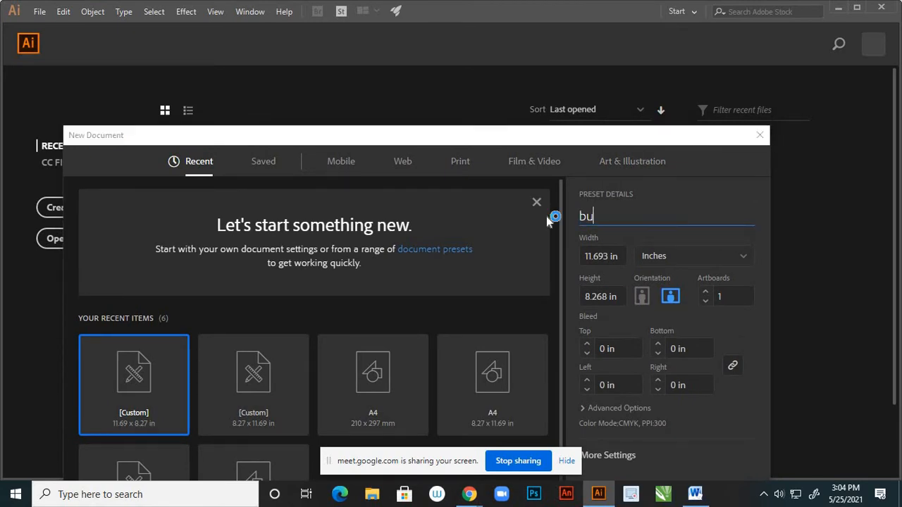
{"action": "type", "text": "siness card"}
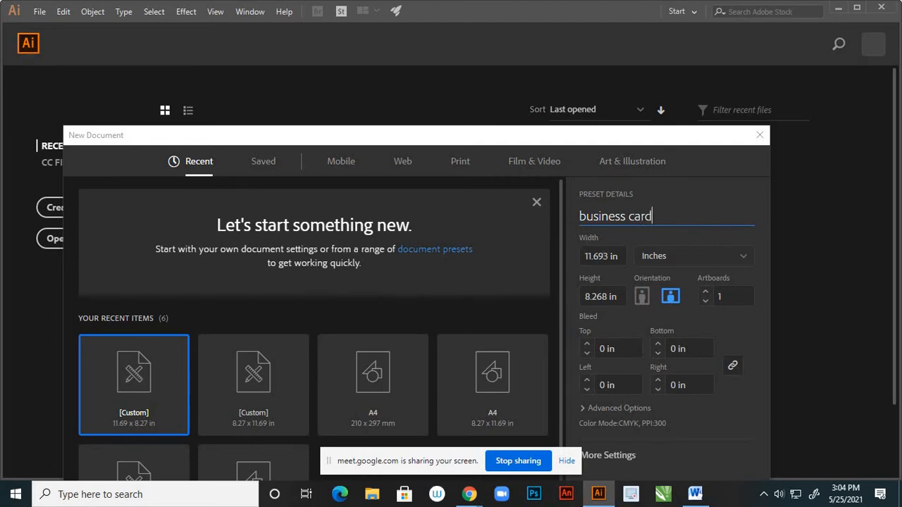
{"action": "key", "text": "Tab"}
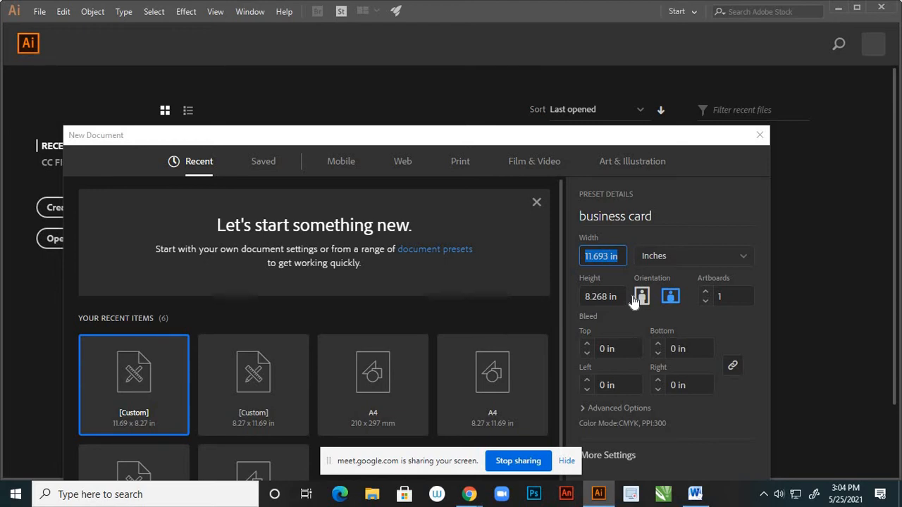
{"action": "type", "text": "3.5"}
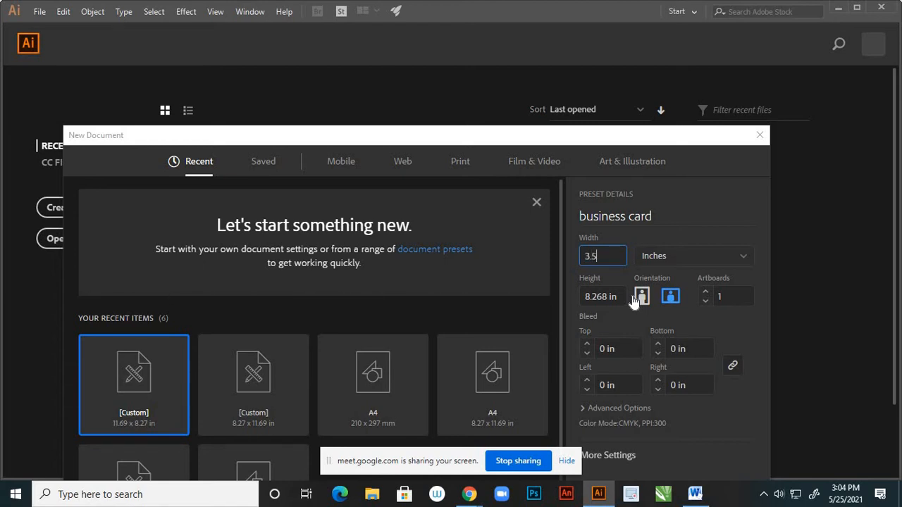
{"action": "key", "text": "Tab"}
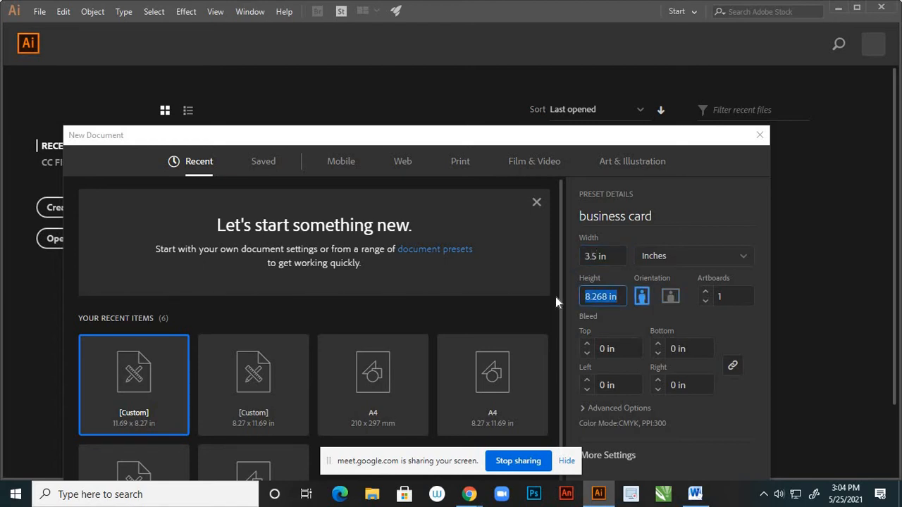
{"action": "type", "text": "2"}
{"action": "key", "text": "Tab"}
{"action": "mouse_move", "coordinate": [468, 494]}
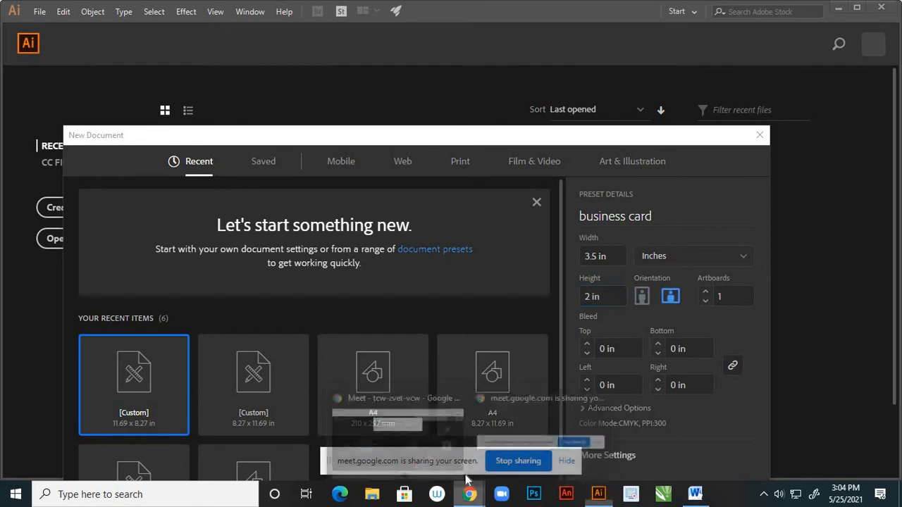
{"action": "left_click", "coordinate": [461, 463]}
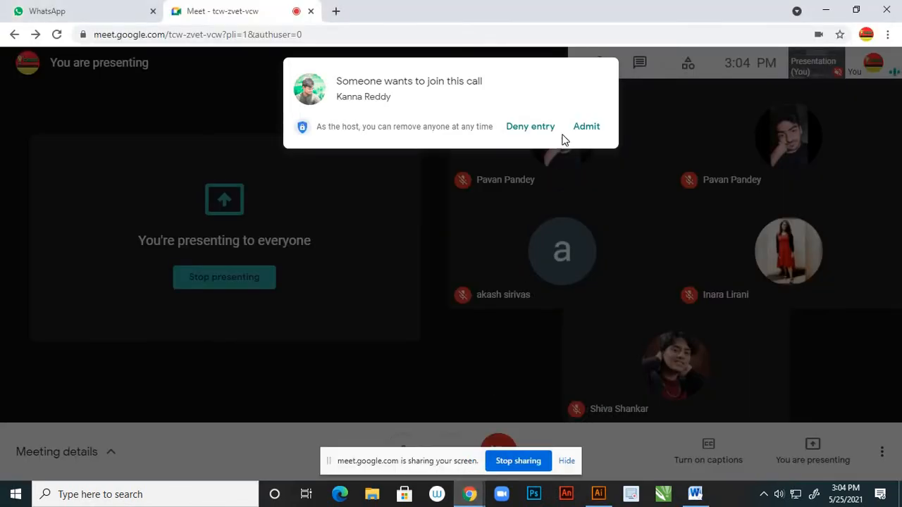
Admit the next Meet participant and return to Illustrator's New Document dialog
{"action": "left_click", "coordinate": [588, 128]}
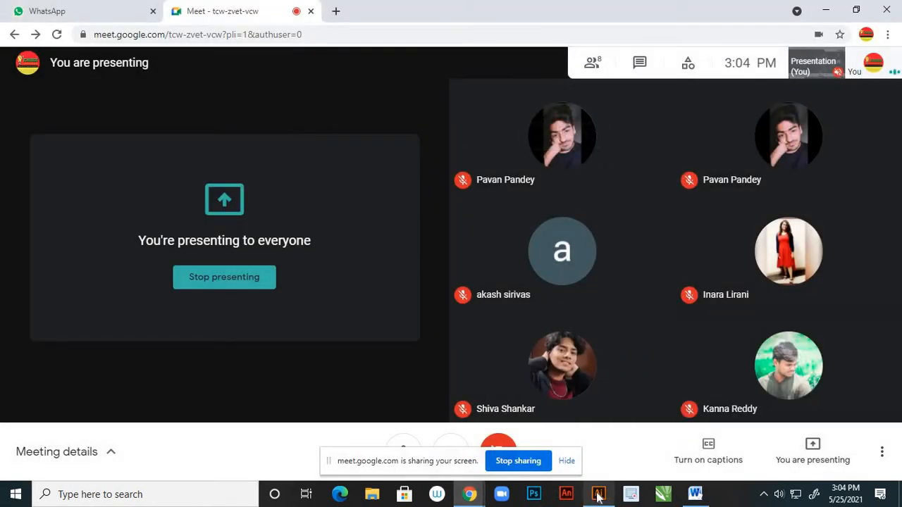
{"action": "left_click", "coordinate": [598, 495]}
{"action": "left_click_drag", "start_coordinate": [609, 135], "coordinate": [599, 51]}
{"action": "left_click", "coordinate": [552, 255]}
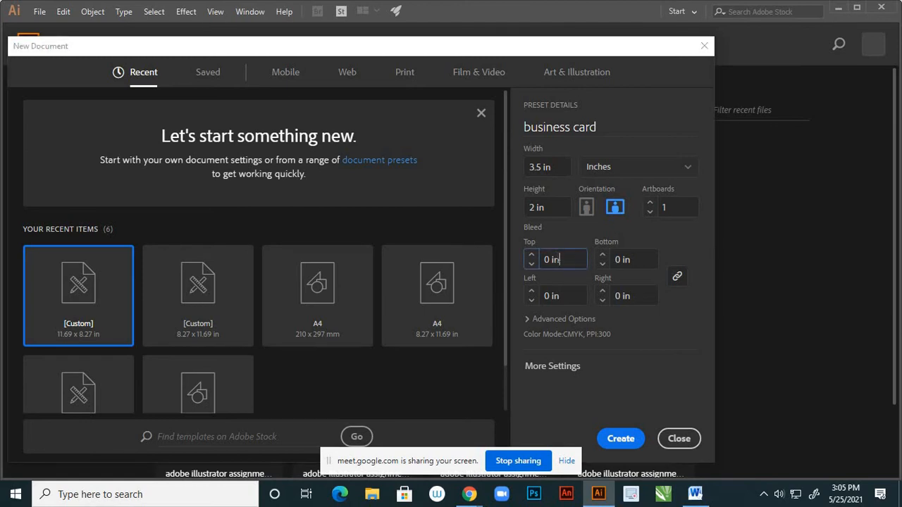
Apply a linked 0.3 in bleed on all sides and create the business card document
{"action": "left_click_drag", "start_coordinate": [561, 259], "coordinate": [544, 259]}
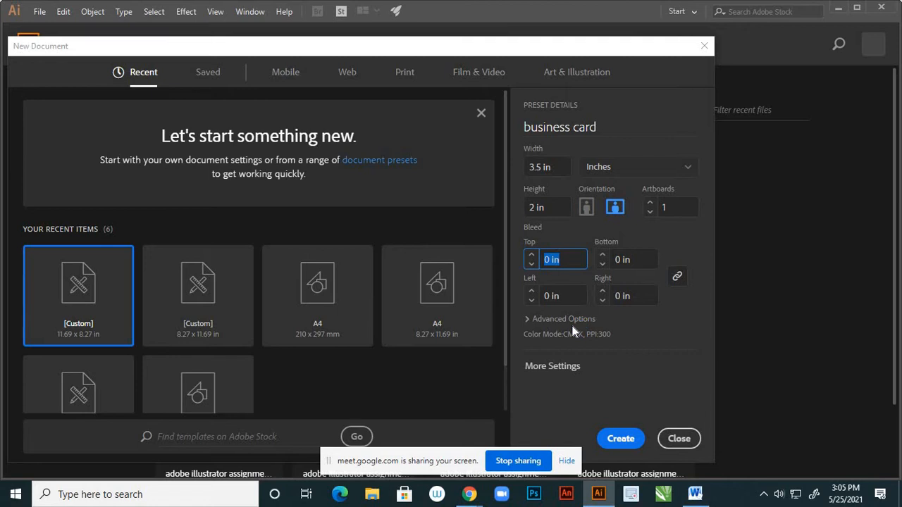
{"action": "type", "text": "0.3"}
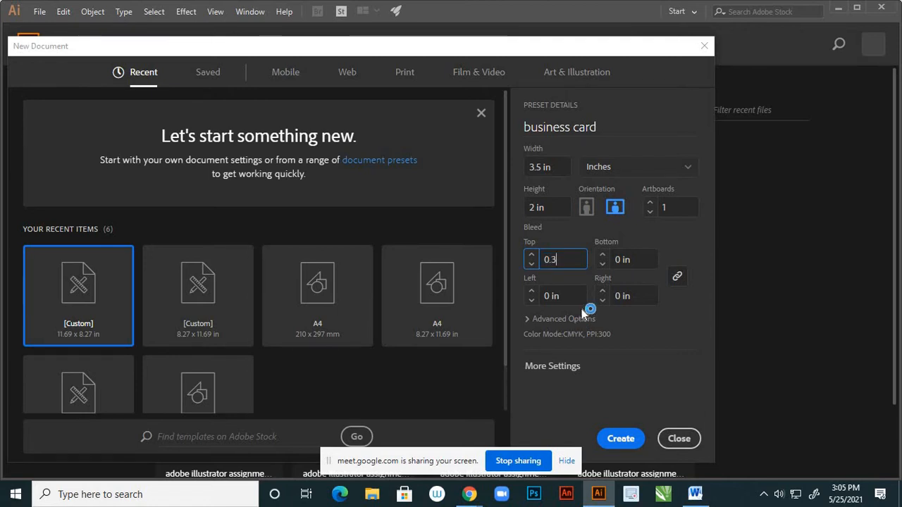
{"action": "left_click", "coordinate": [676, 277]}
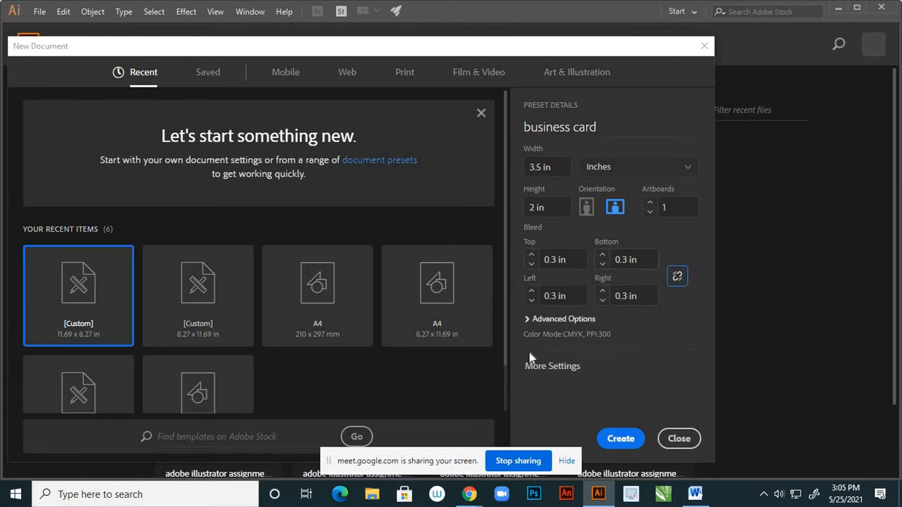
{"action": "left_click", "coordinate": [529, 319]}
{"action": "scroll", "coordinate": [528, 324], "scroll_direction": "down", "scroll_amount": 2}
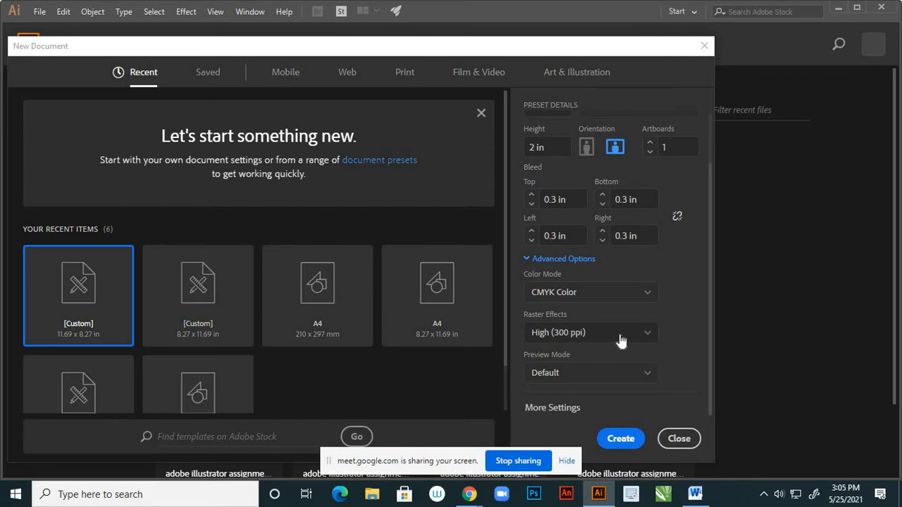
{"action": "left_click", "coordinate": [620, 438]}
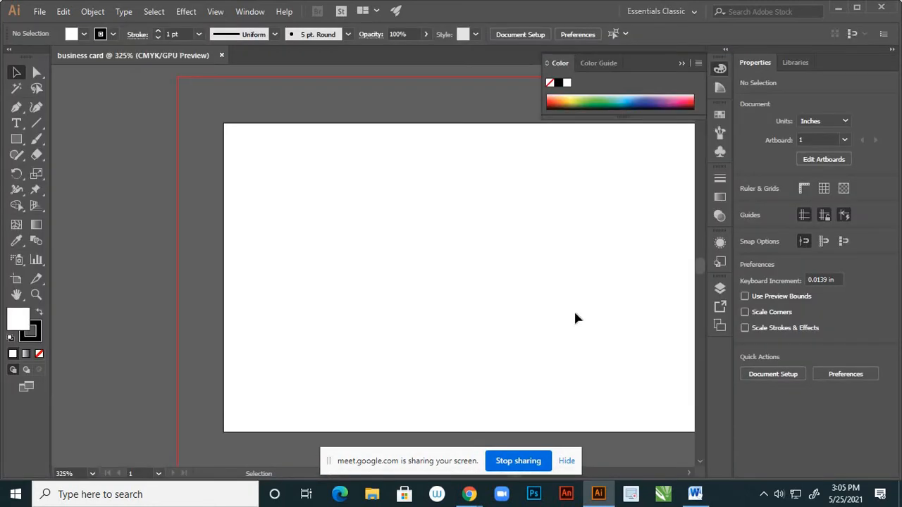
Open the 'impact logo designs' file from the Desktop
{"action": "scroll", "coordinate": [491, 300], "scroll_direction": "down", "scroll_amount": 3}
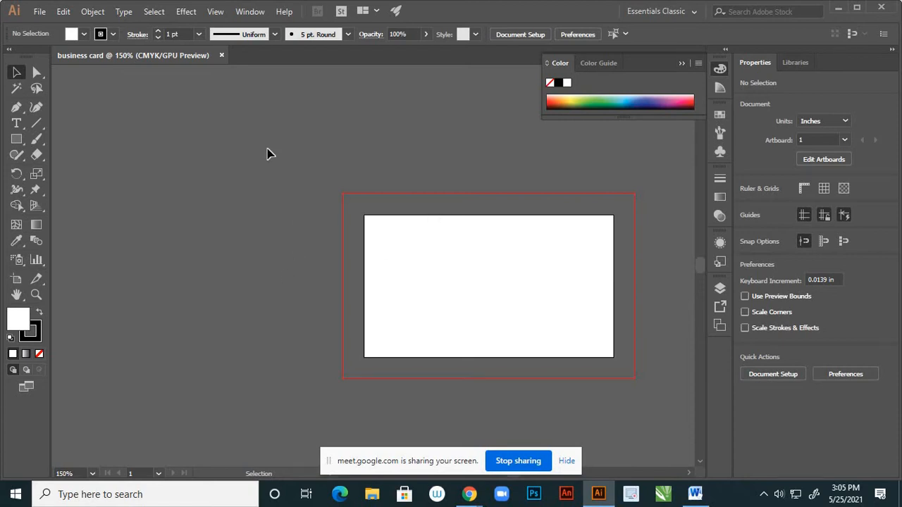
{"action": "left_click", "coordinate": [40, 12]}
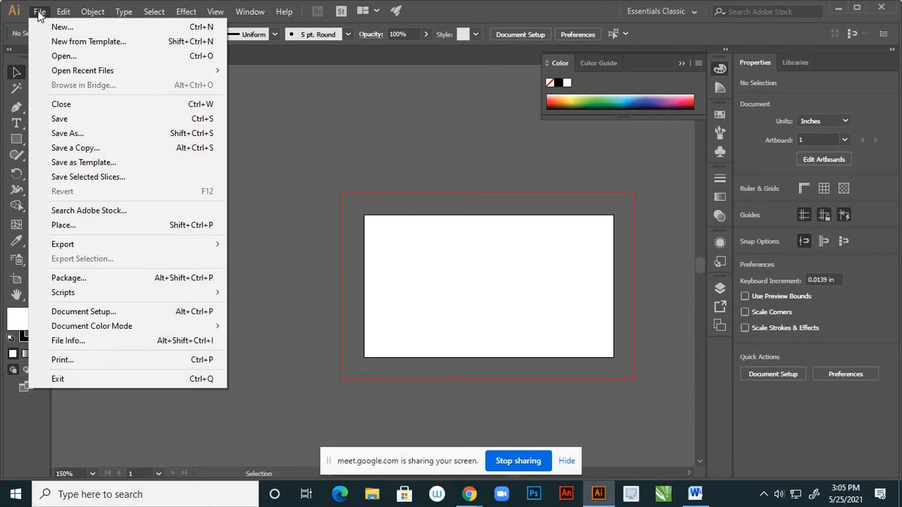
{"action": "left_click", "coordinate": [61, 56]}
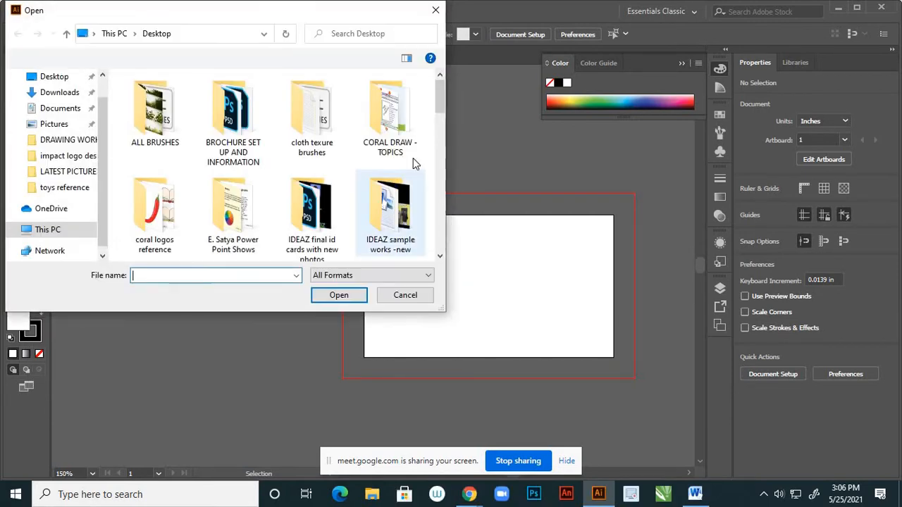
{"action": "left_click_drag", "start_coordinate": [443, 101], "coordinate": [430, 213]}
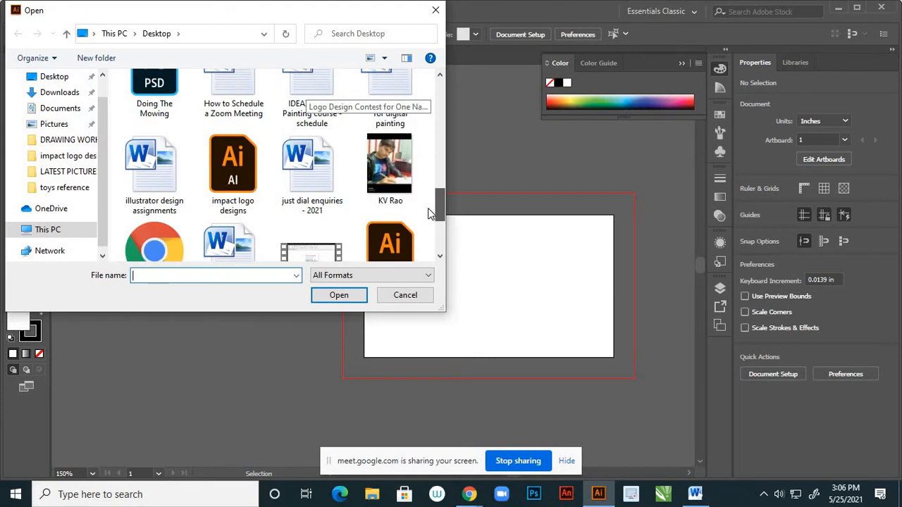
{"action": "left_click", "coordinate": [236, 199]}
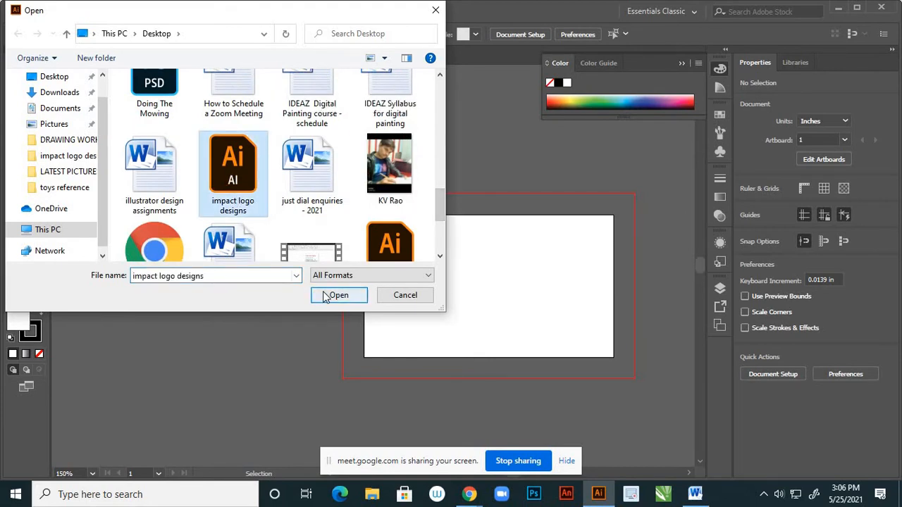
{"action": "left_click", "coordinate": [325, 296]}
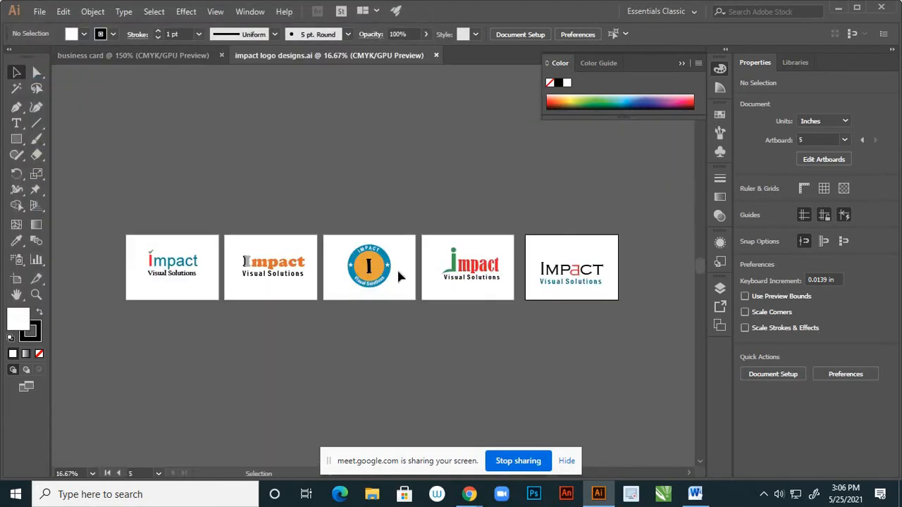
Select the IMPACT logo on the fifth artboard
{"action": "scroll", "coordinate": [489, 291], "scroll_direction": "up", "scroll_amount": 1}
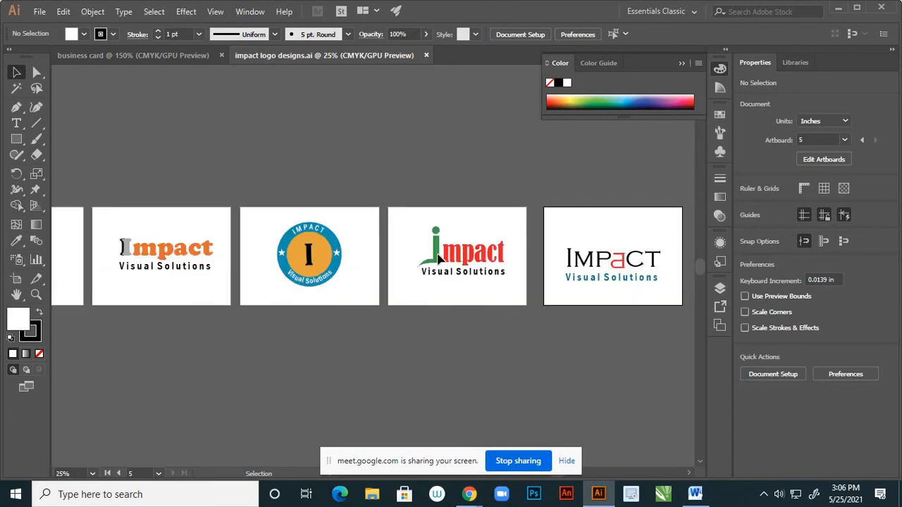
{"action": "scroll", "coordinate": [437, 259], "scroll_direction": "down", "scroll_amount": 1}
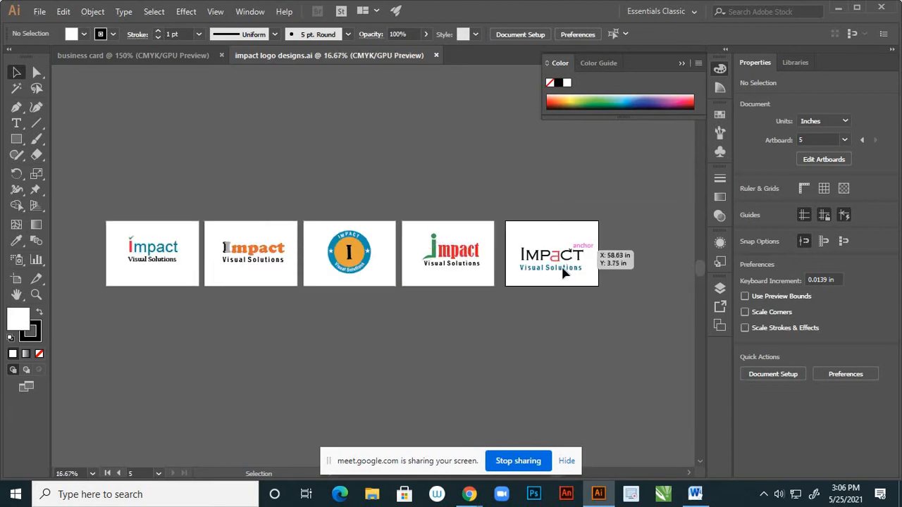
{"action": "key", "text": "alt"}
{"action": "scroll", "coordinate": [563, 272], "scroll_direction": "up", "scroll_amount": 3}
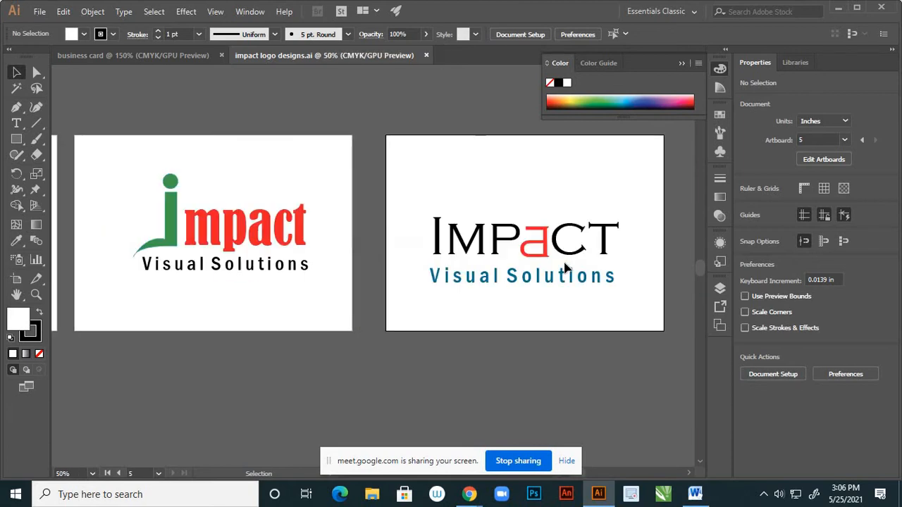
{"action": "left_click_drag", "start_coordinate": [412, 201], "coordinate": [654, 319]}
{"action": "left_click", "coordinate": [720, 290]}
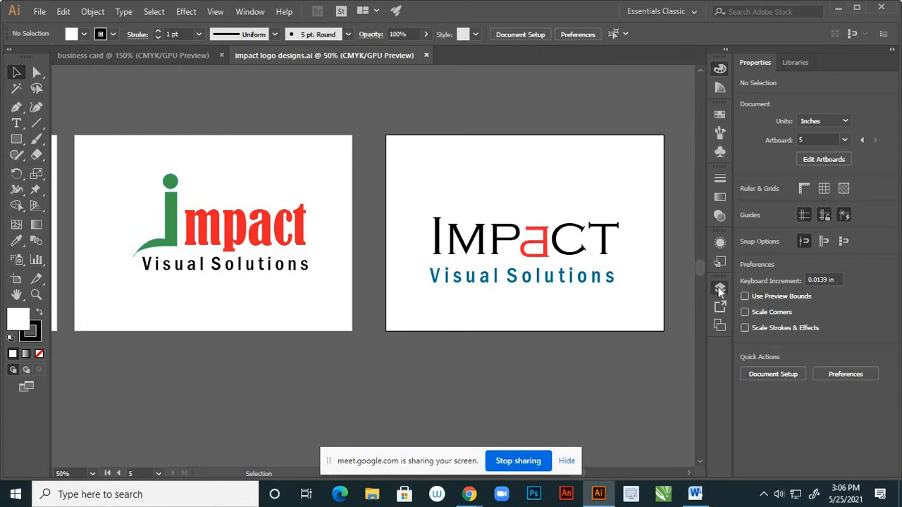
Target Layer 10 and copy the right-hand logo's Visual Solutions tagline
{"action": "left_click", "coordinate": [720, 289]}
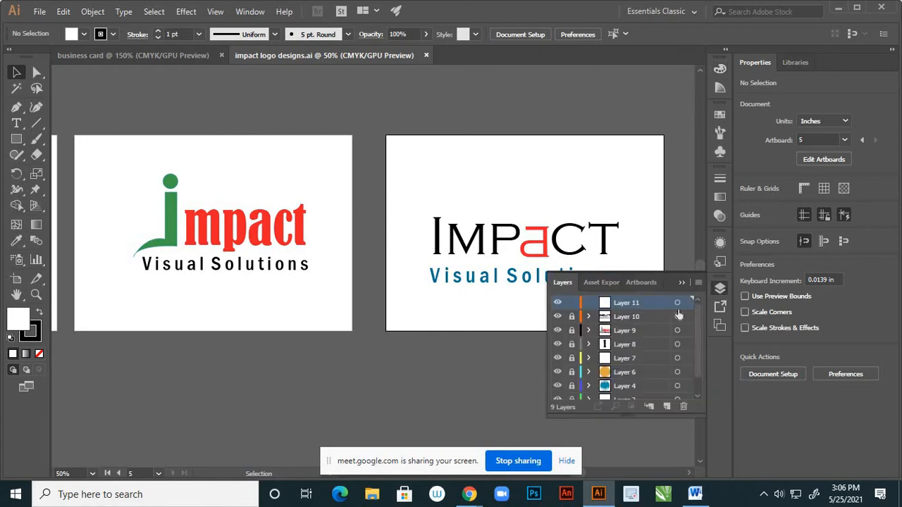
{"action": "left_click", "coordinate": [557, 318]}
{"action": "left_click", "coordinate": [558, 317]}
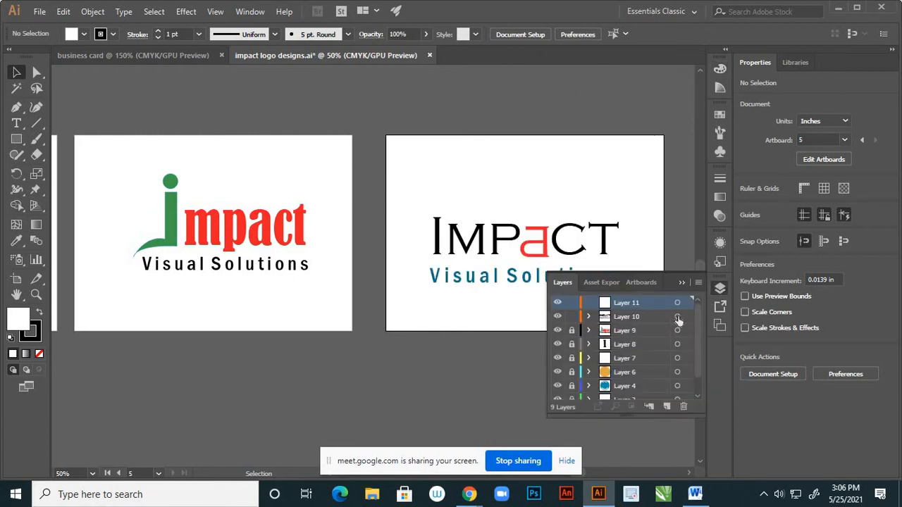
{"action": "left_click", "coordinate": [677, 319]}
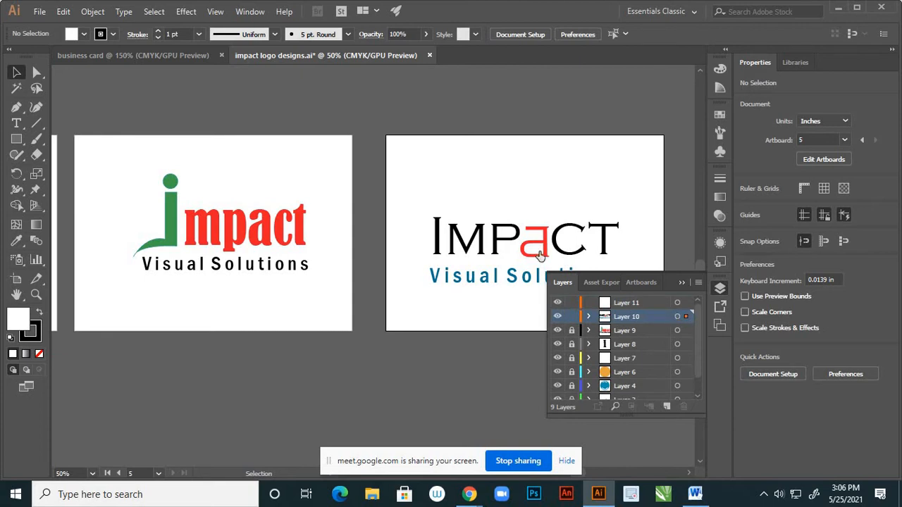
{"action": "left_click", "coordinate": [539, 251]}
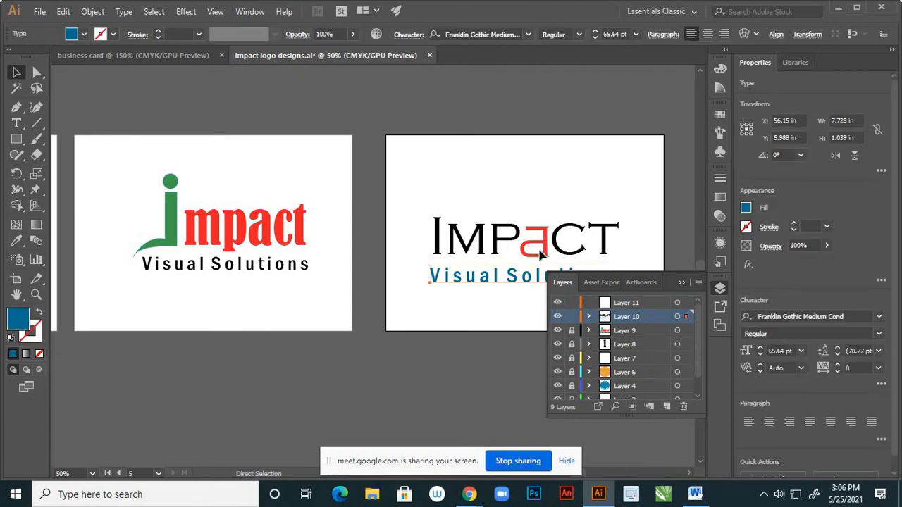
{"action": "key", "text": "v"}
{"action": "left_click", "coordinate": [681, 282]}
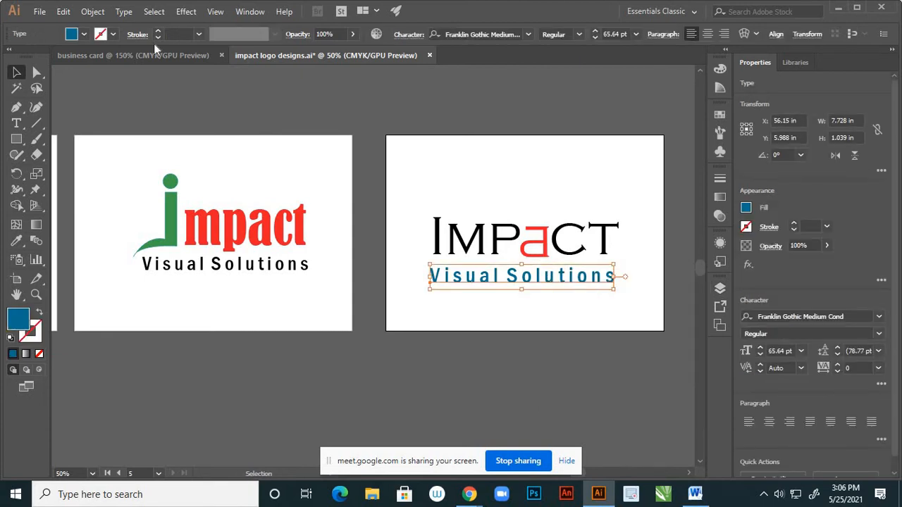
{"action": "left_click", "coordinate": [41, 12]}
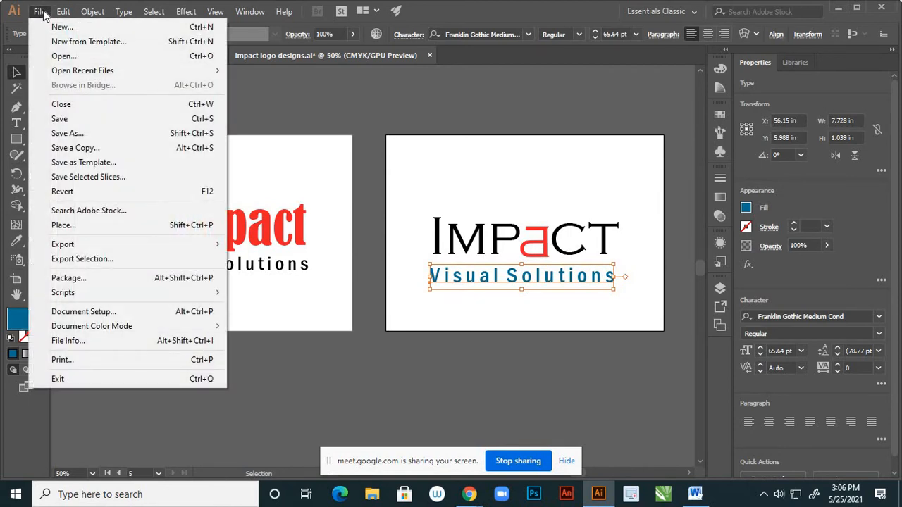
Create a new A4 landscape document at 297 × 210 mm
{"action": "left_click", "coordinate": [509, 243]}
{"action": "key", "text": "ctrl+n"}
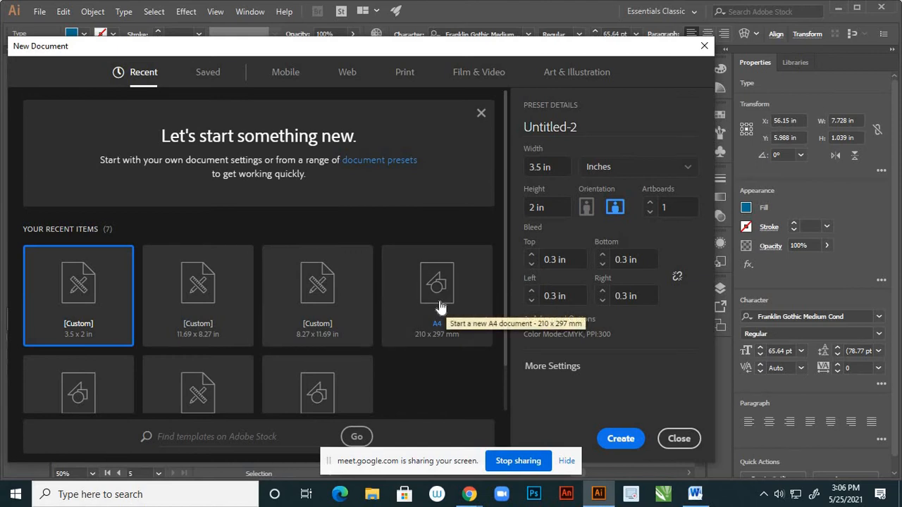
{"action": "left_click", "coordinate": [439, 308]}
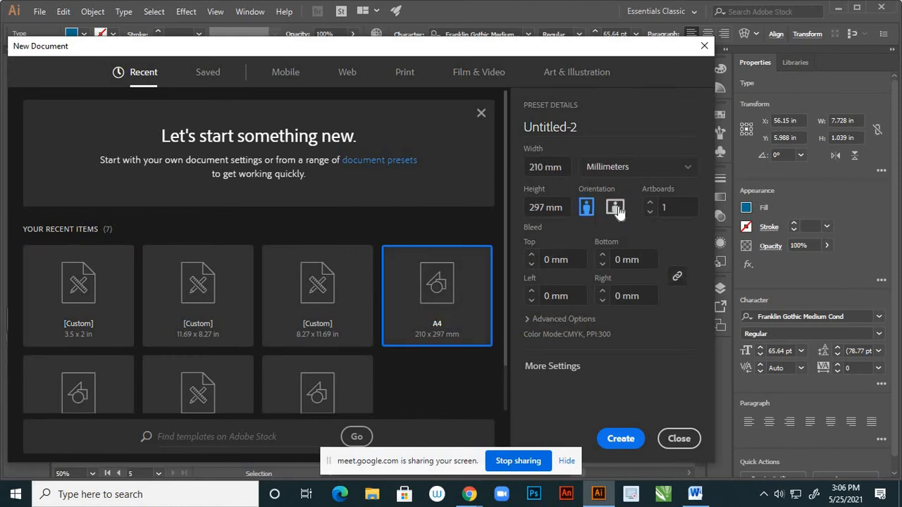
{"action": "left_click", "coordinate": [613, 207]}
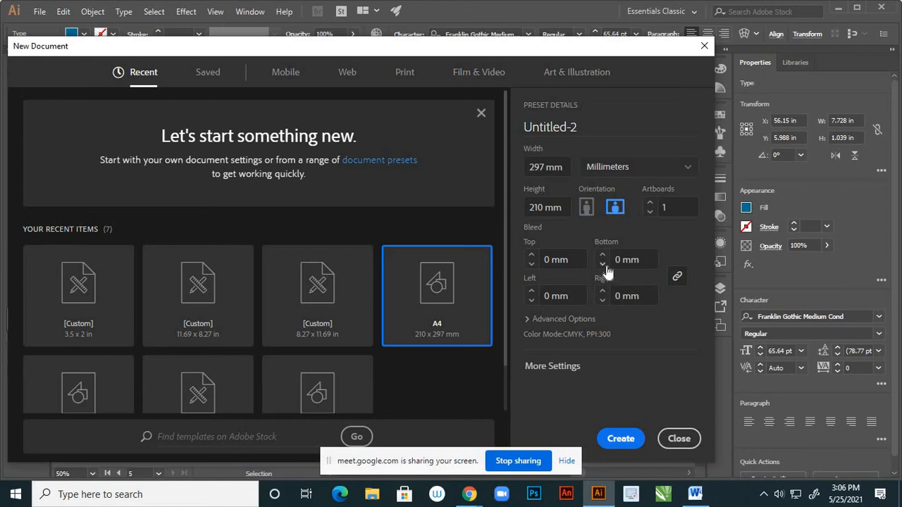
{"action": "left_click", "coordinate": [610, 438]}
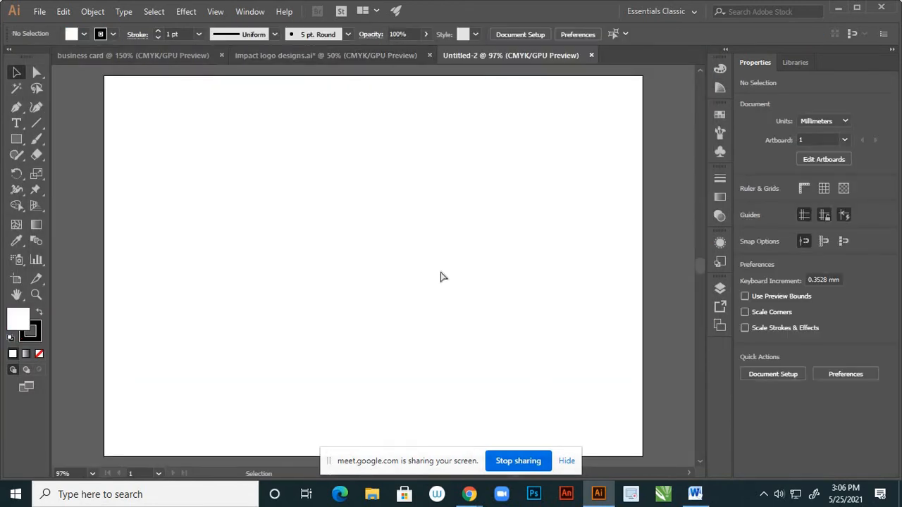
Paste the tagline into Untitled-2, then expand Layer 10 in the logo file
{"action": "key", "text": "ctrl+v"}
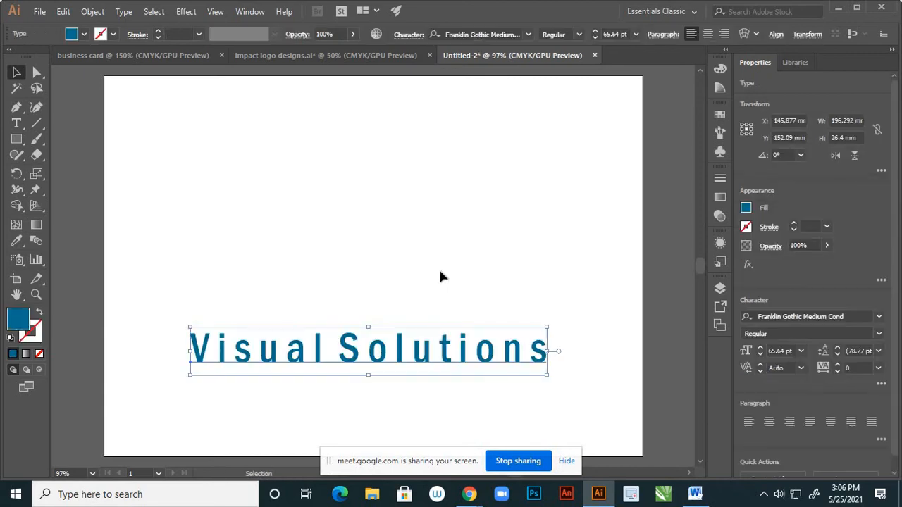
{"action": "left_click", "coordinate": [394, 56]}
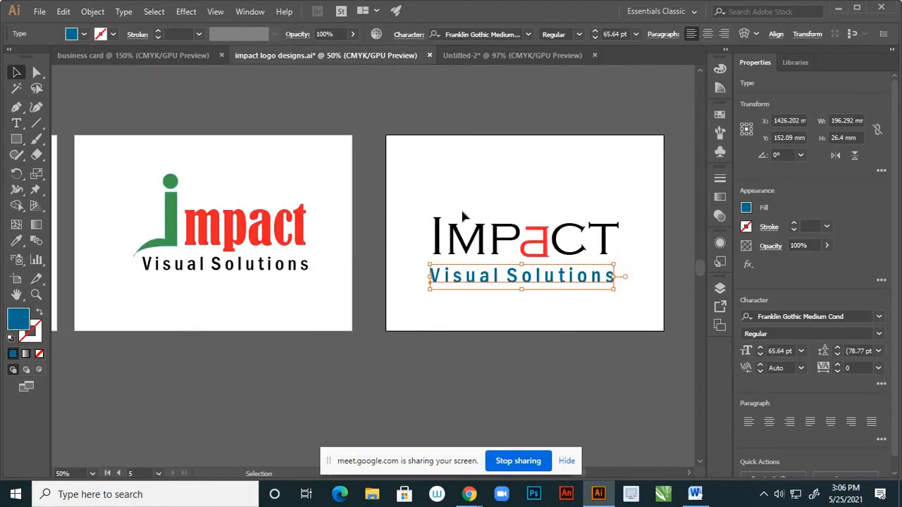
{"action": "left_click", "coordinate": [720, 289]}
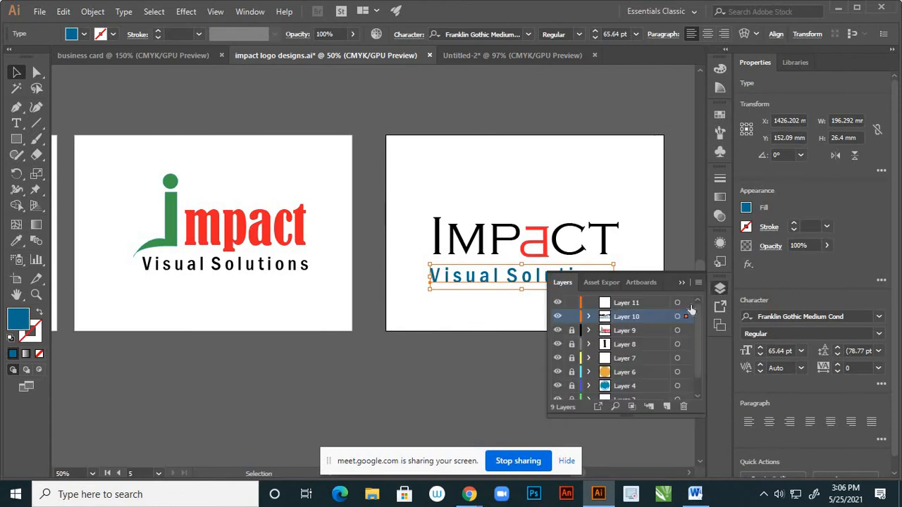
{"action": "left_click", "coordinate": [590, 317]}
Unlock the IMP CT lettering and select the red a group in Layer 10
{"action": "left_click", "coordinate": [557, 344]}
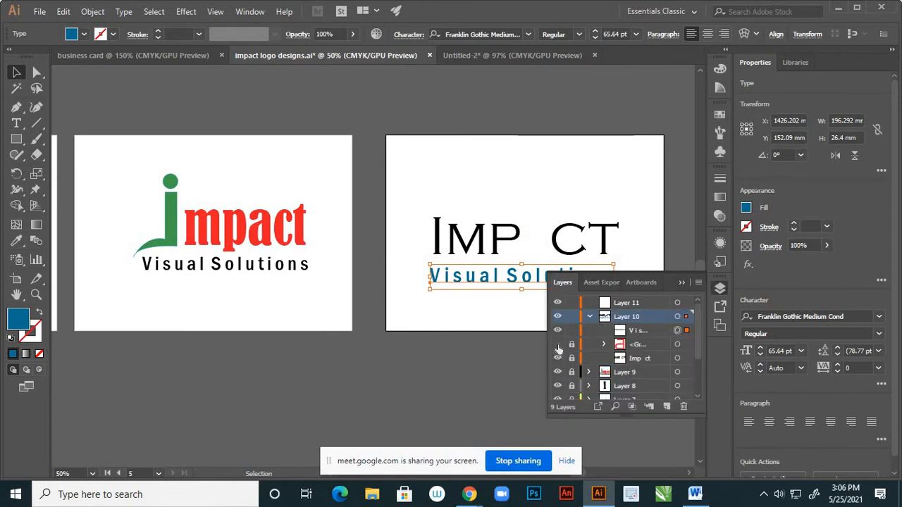
{"action": "left_click", "coordinate": [557, 344]}
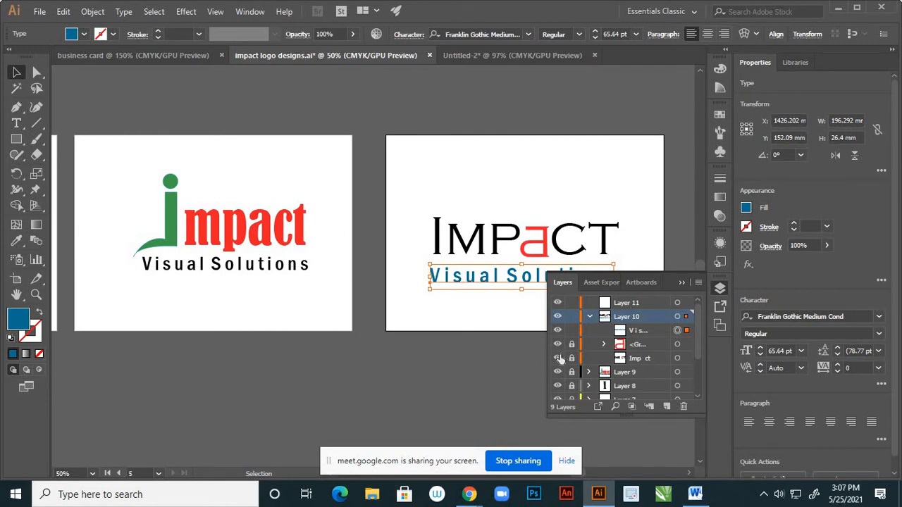
{"action": "left_click", "coordinate": [557, 358]}
{"action": "left_click", "coordinate": [557, 358]}
{"action": "left_click", "coordinate": [572, 358]}
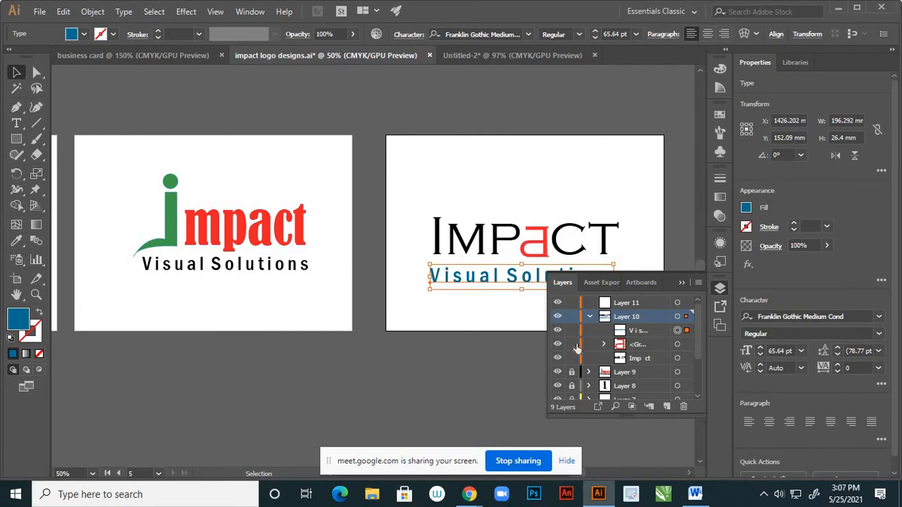
{"action": "left_click", "coordinate": [677, 346], "text": "shift"}
Replace the lone tagline in Untitled-2 with the full IMPACT logo
{"action": "left_click", "coordinate": [677, 359], "text": "shift"}
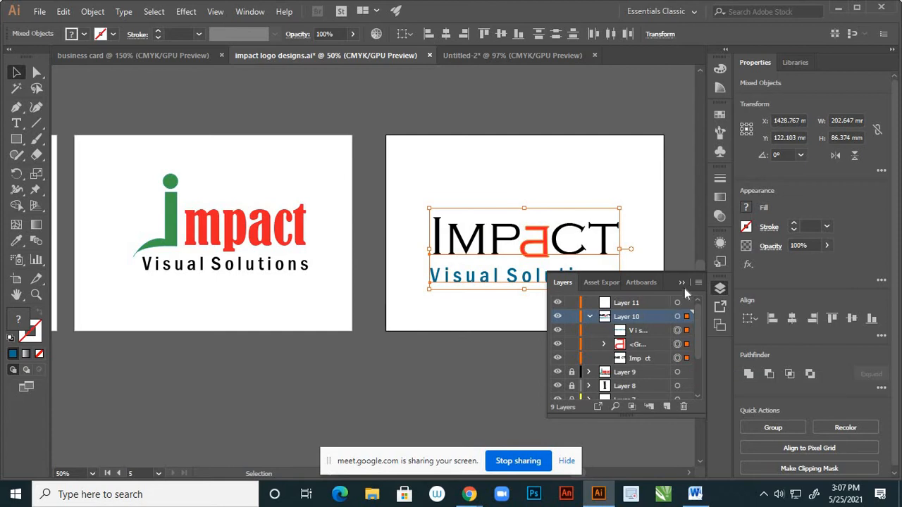
{"action": "left_click", "coordinate": [682, 282]}
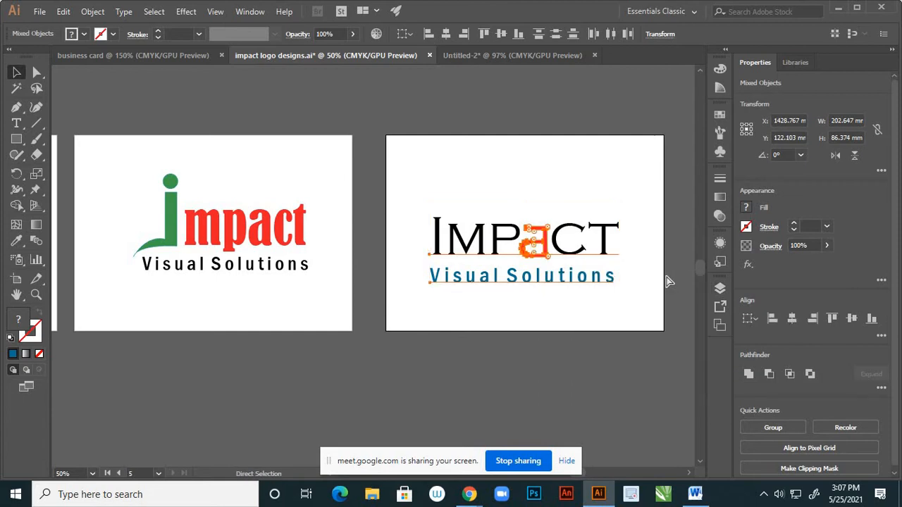
{"action": "left_click", "coordinate": [462, 55]}
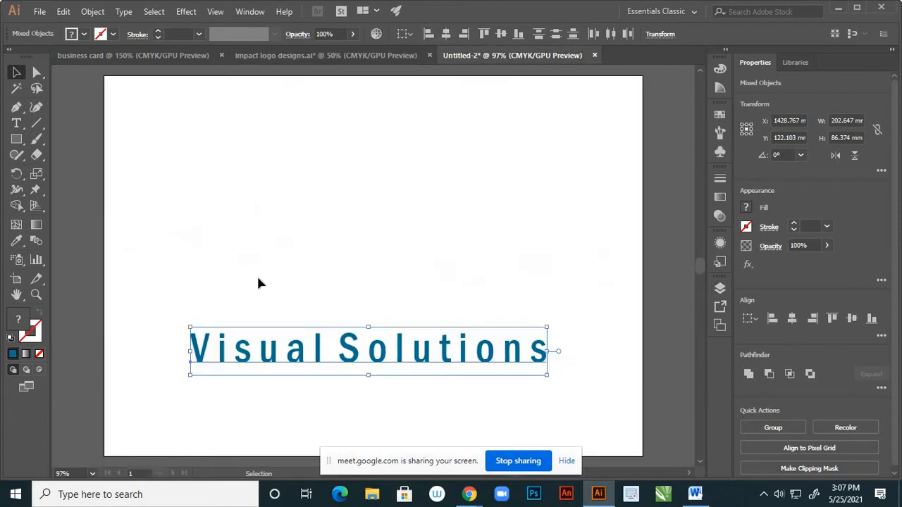
{"action": "left_click_drag", "start_coordinate": [165, 275], "coordinate": [571, 395]}
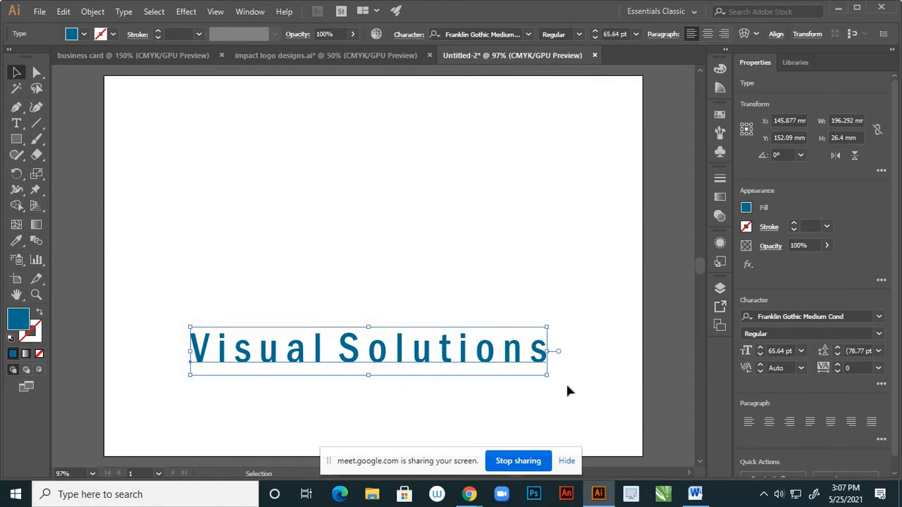
{"action": "key", "text": "Delete"}
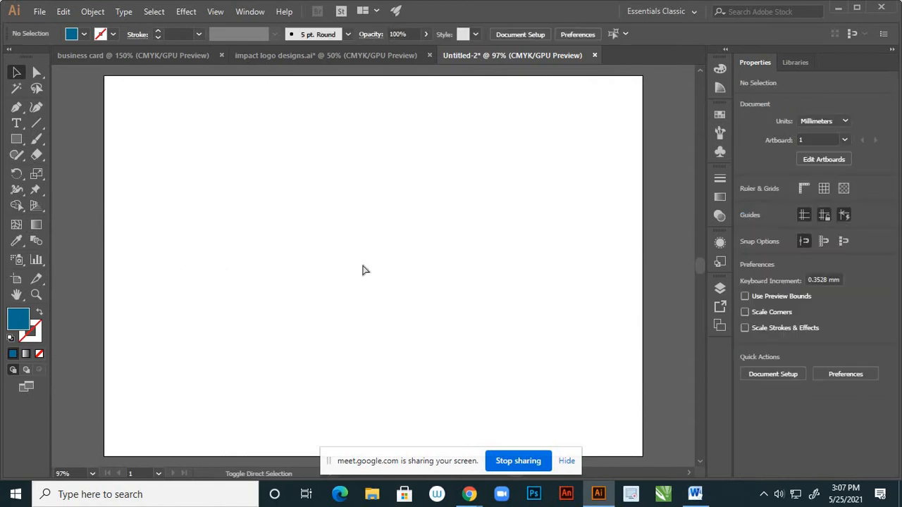
{"action": "key", "text": "ctrl+z"}
{"action": "key", "text": "ctrl+minus"}
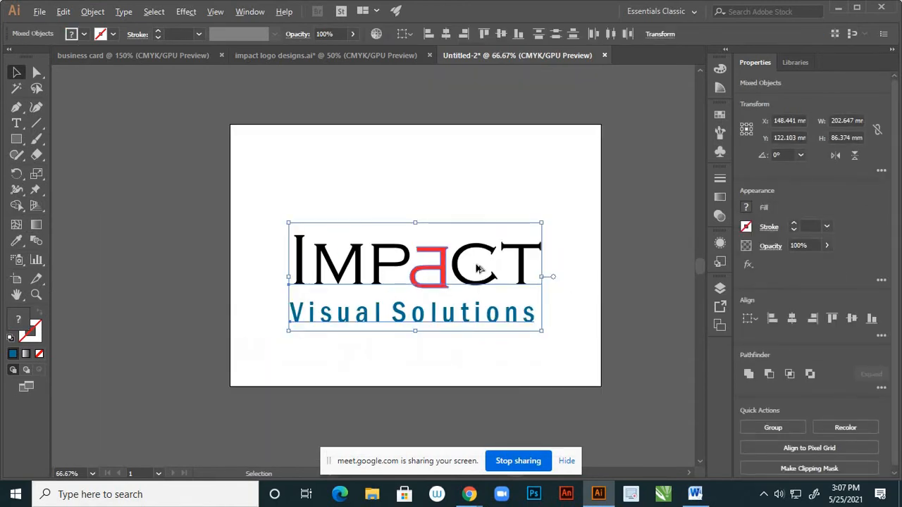
Close 'impact logo designs.ai' without saving and deselect the logo
{"action": "left_click", "coordinate": [344, 57]}
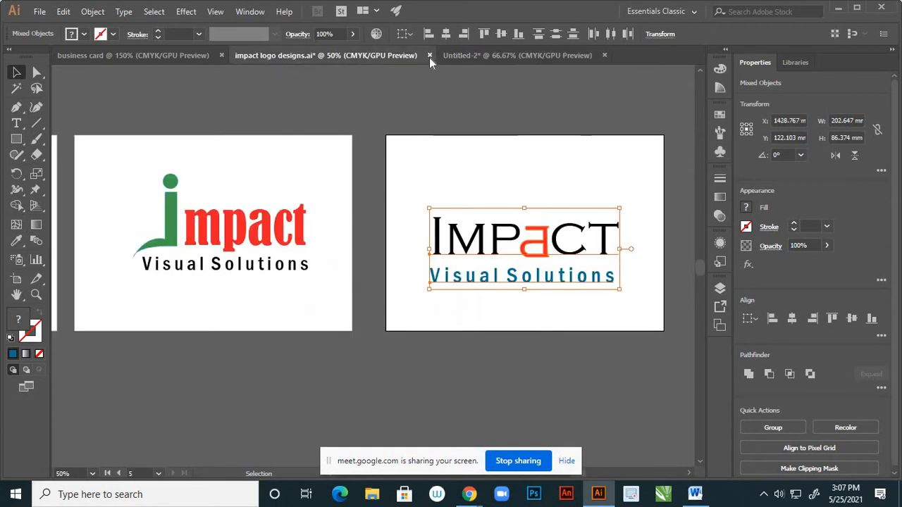
{"action": "left_click", "coordinate": [429, 55]}
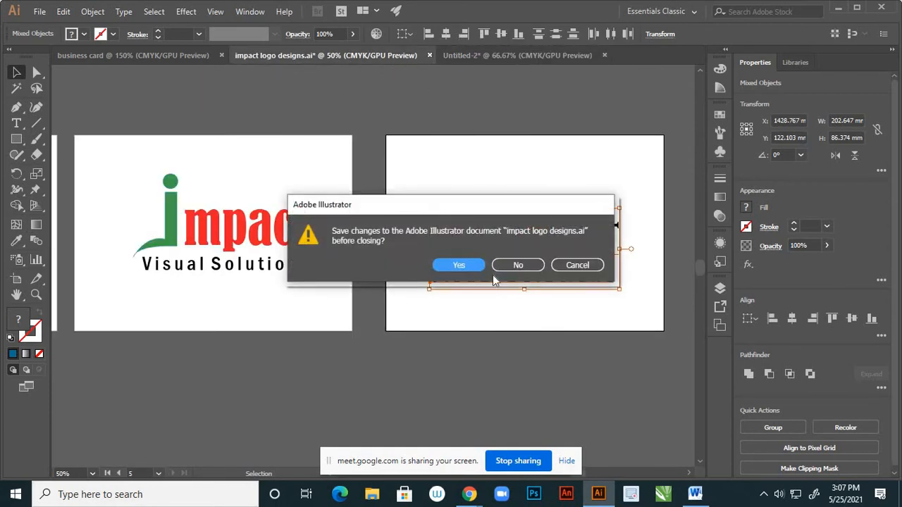
{"action": "left_click", "coordinate": [516, 266]}
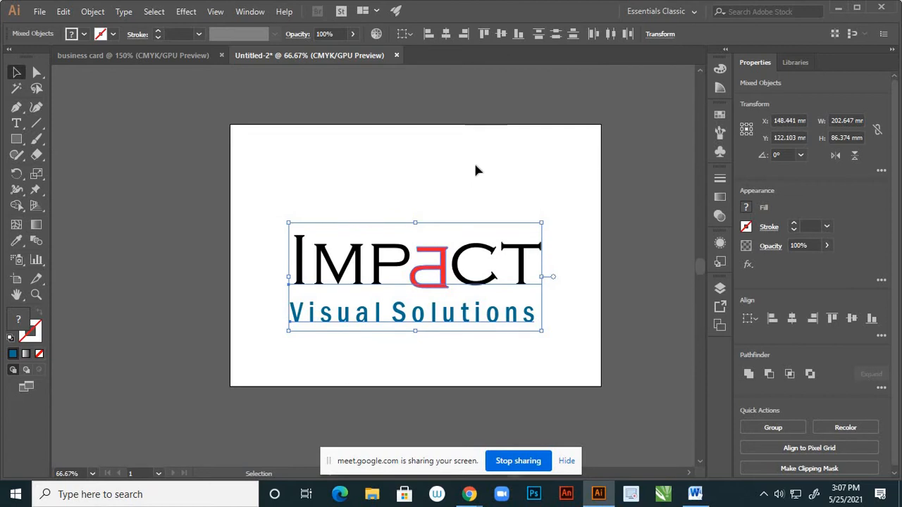
{"action": "left_click", "coordinate": [475, 205]}
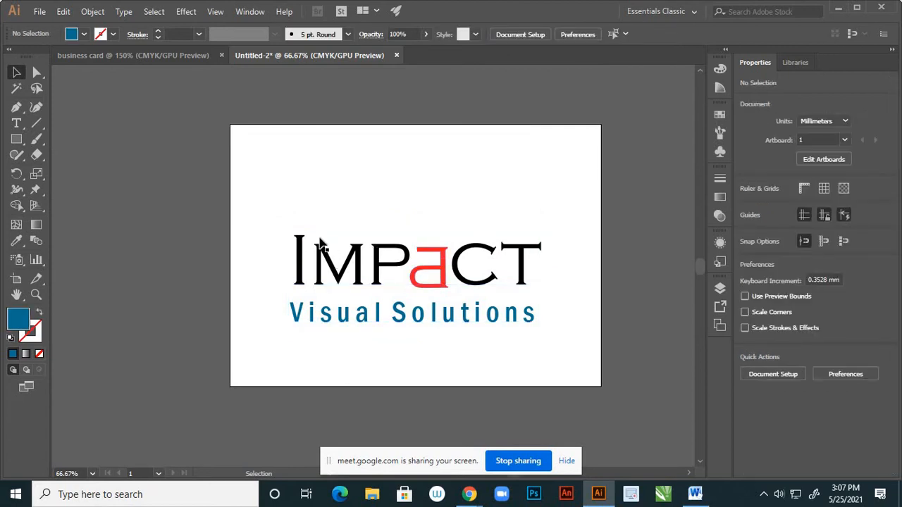
Move the IMPACT logo and tagline slightly higher on the page
{"action": "left_click_drag", "start_coordinate": [271, 208], "coordinate": [553, 338]}
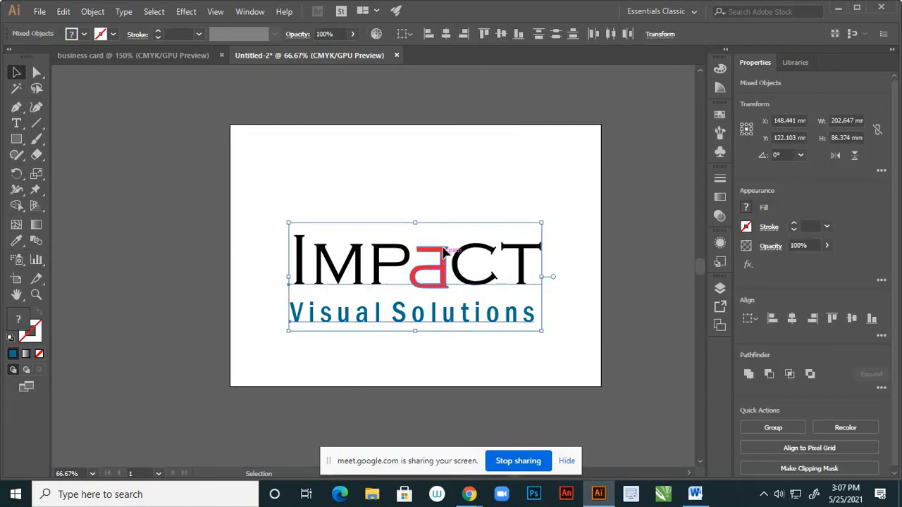
{"action": "left_click_drag", "start_coordinate": [445, 258], "coordinate": [445, 242]}
{"action": "left_click", "coordinate": [449, 322]}
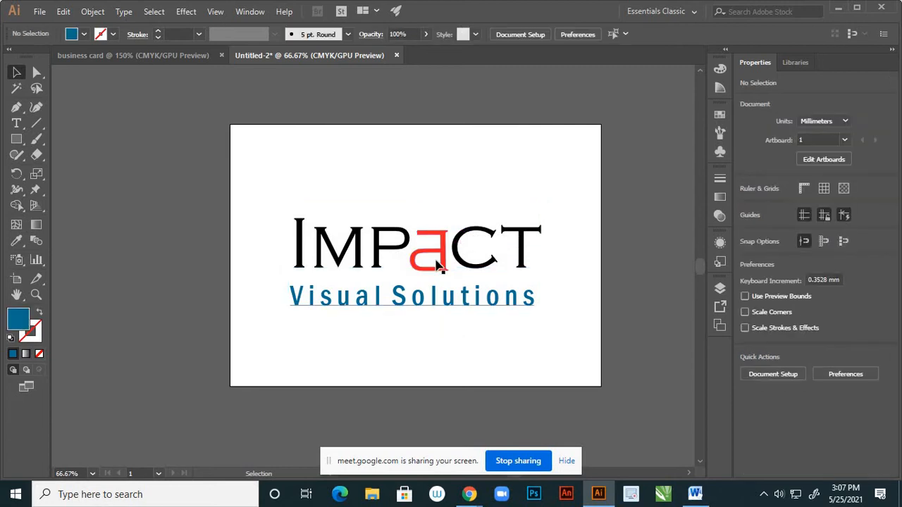
Select the red a and zoom in on it to 300%
{"action": "scroll", "coordinate": [451, 246], "scroll_direction": "up", "scroll_amount": 2}
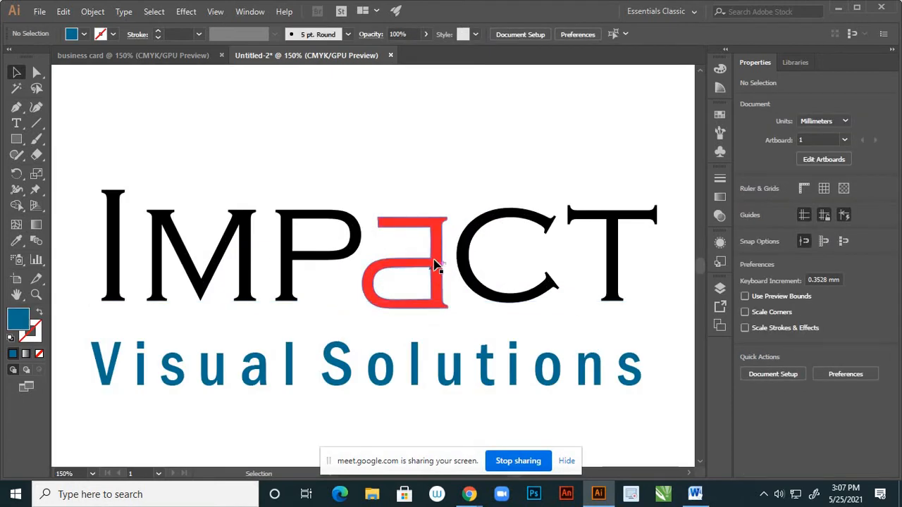
{"action": "left_click", "coordinate": [437, 265]}
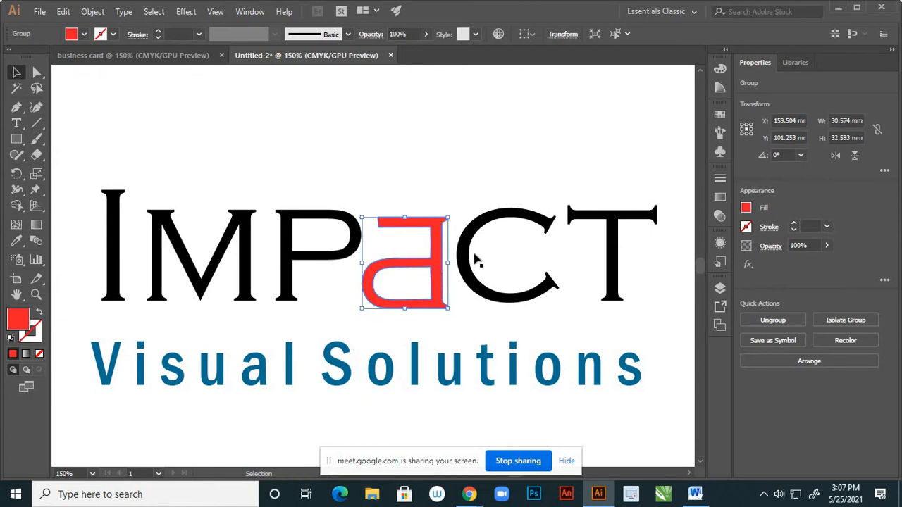
{"action": "scroll", "coordinate": [407, 289], "scroll_direction": "down", "scroll_amount": 2}
{"action": "scroll", "coordinate": [511, 282], "scroll_direction": "up", "scroll_amount": 3}
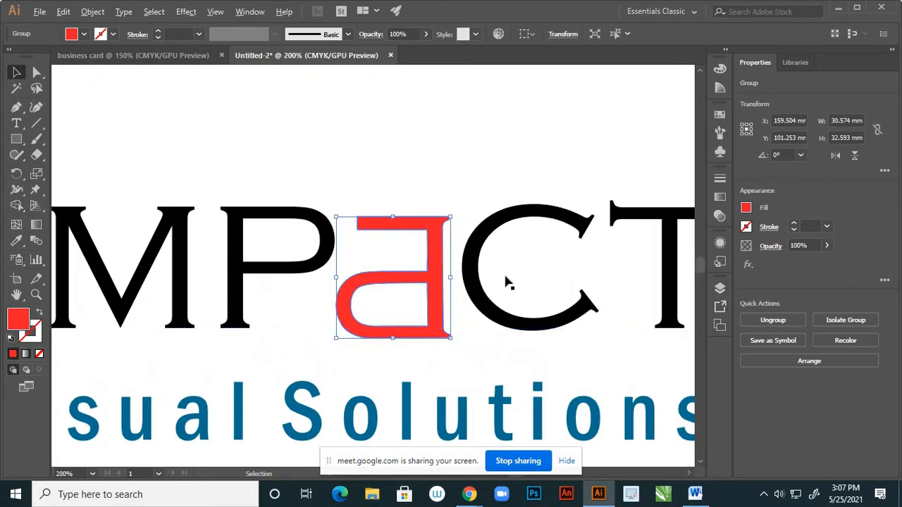
{"action": "scroll", "coordinate": [518, 282], "scroll_direction": "up", "scroll_amount": 1}
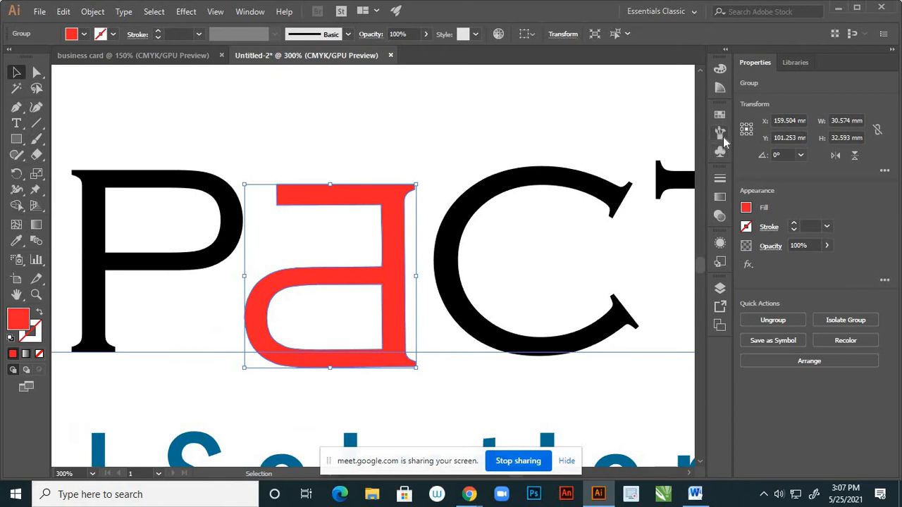
{"action": "left_click", "coordinate": [721, 134]}
Apply Charcoal - Feather to the red 'a', then browse the Artistic_Calligraphic and Borders brush libraries
{"action": "left_click", "coordinate": [635, 179]}
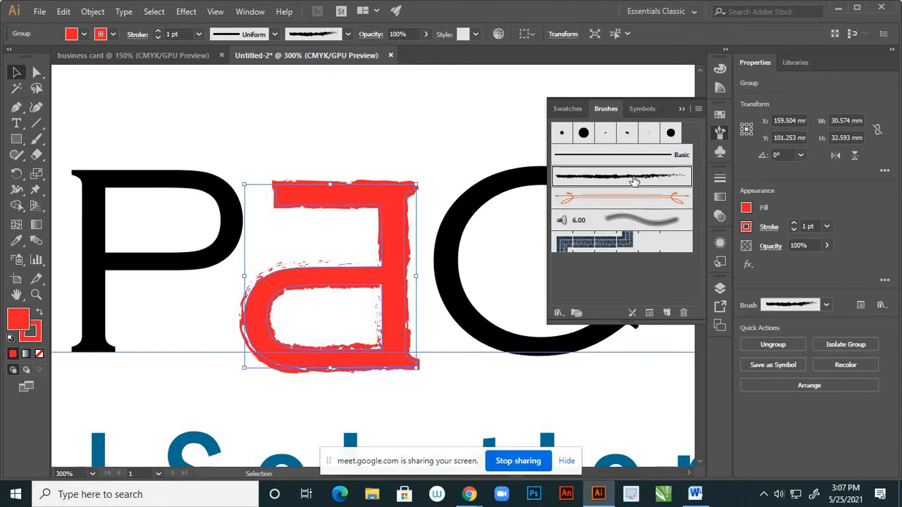
{"action": "left_click", "coordinate": [558, 313]}
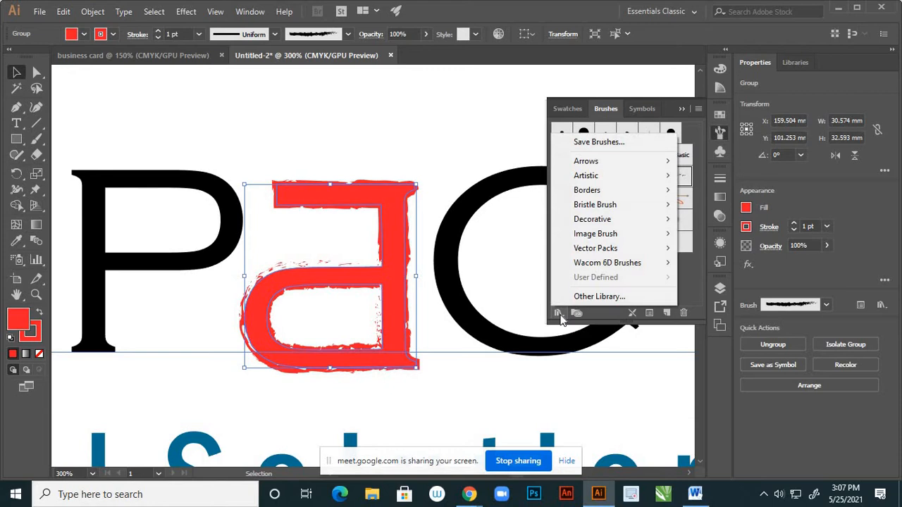
{"action": "mouse_move", "coordinate": [665, 166]}
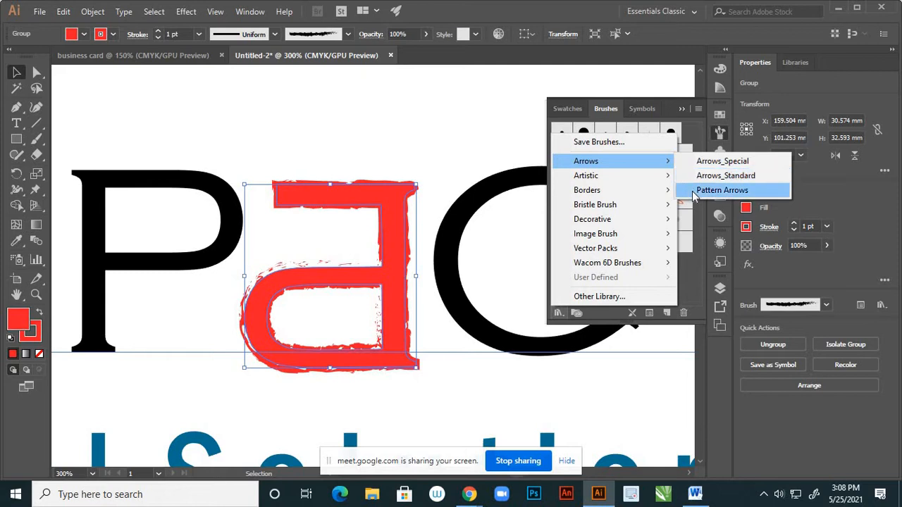
{"action": "mouse_move", "coordinate": [668, 182]}
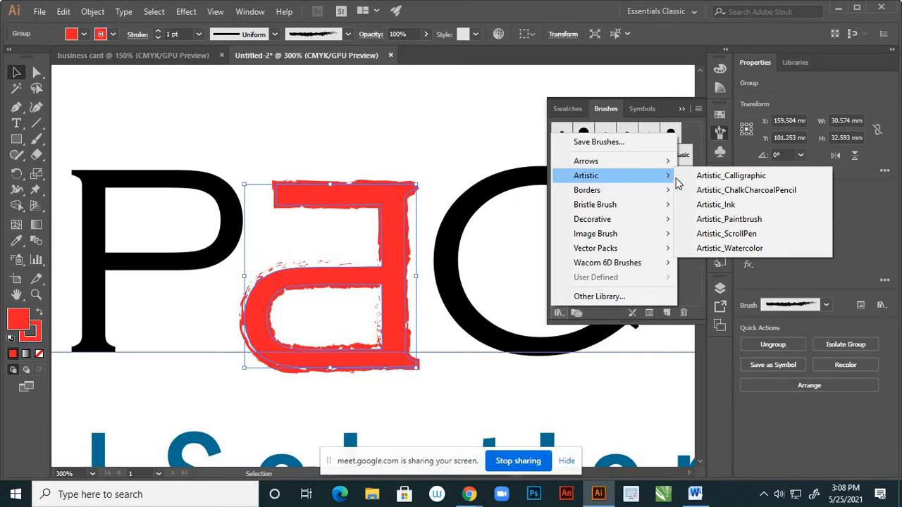
{"action": "left_click", "coordinate": [700, 182]}
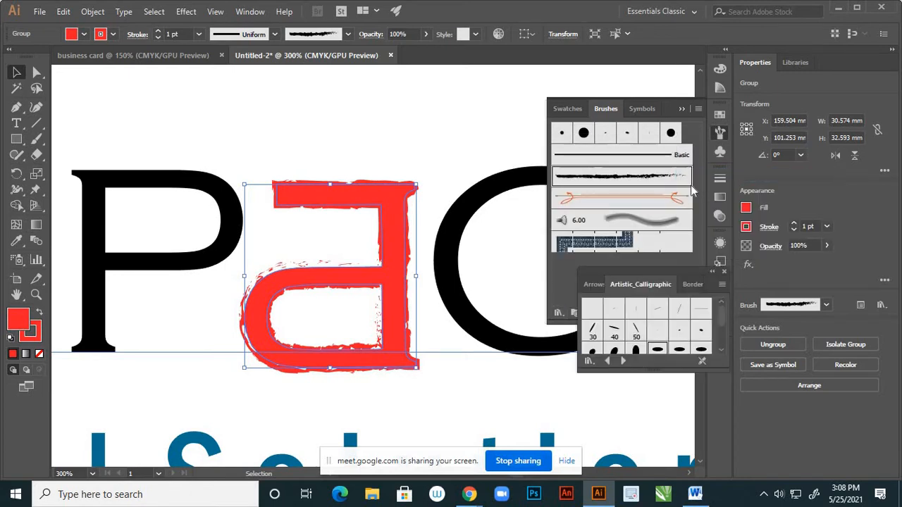
{"action": "left_click", "coordinate": [725, 274]}
{"action": "left_click", "coordinate": [560, 313]}
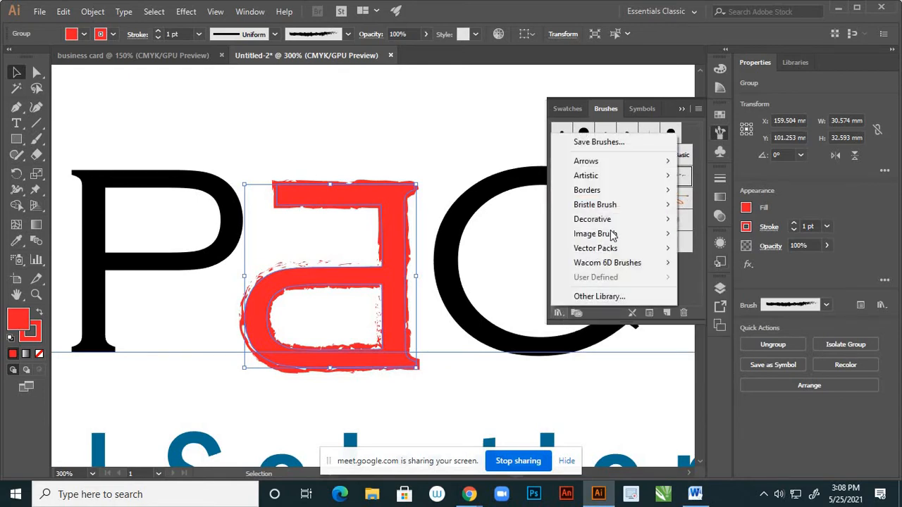
{"action": "mouse_move", "coordinate": [640, 198]}
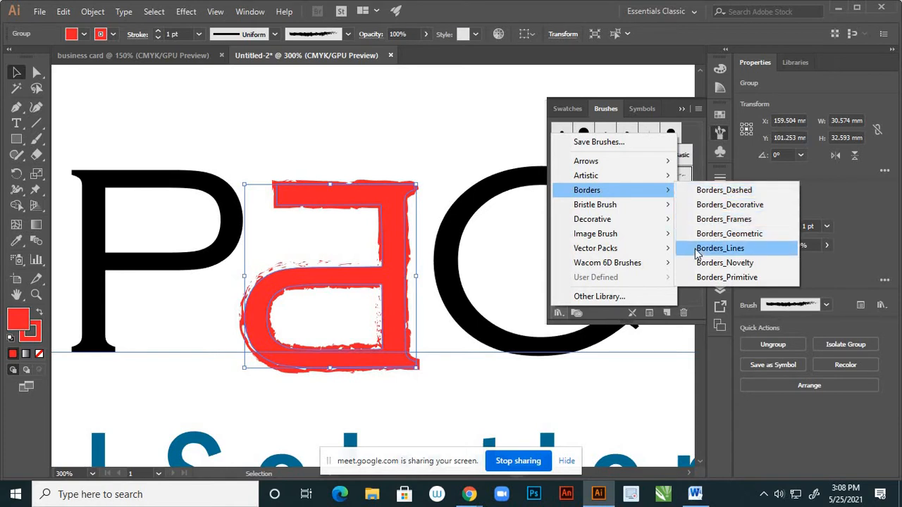
{"action": "left_click", "coordinate": [718, 248]}
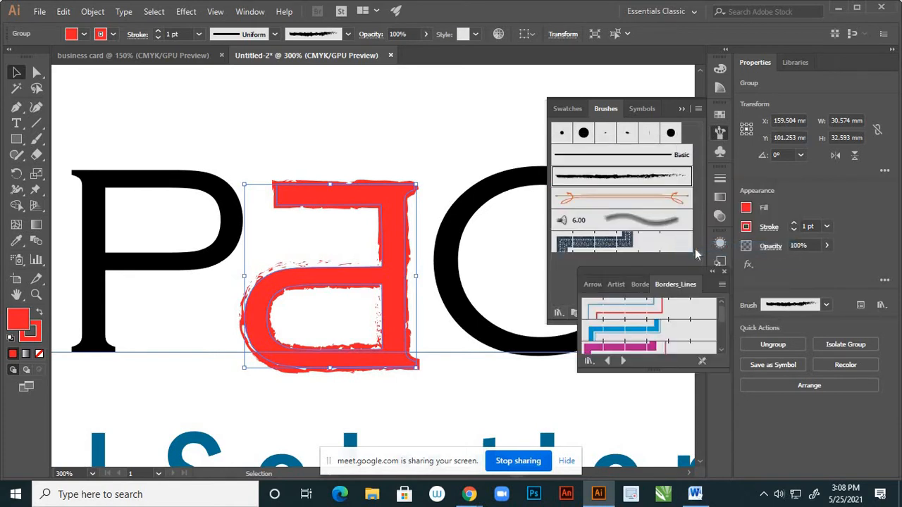
{"action": "left_click", "coordinate": [658, 319]}
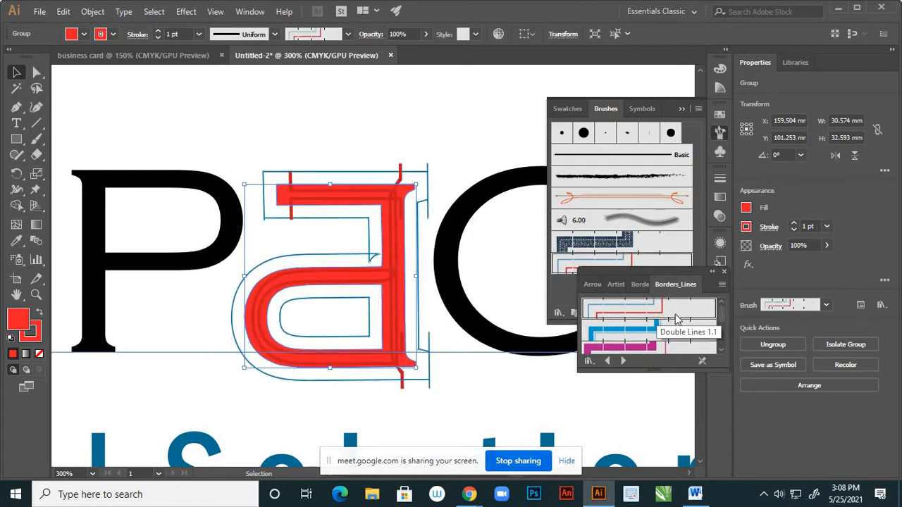
{"action": "scroll", "coordinate": [656, 327], "scroll_direction": "down", "scroll_amount": 3}
{"action": "left_click", "coordinate": [654, 331]}
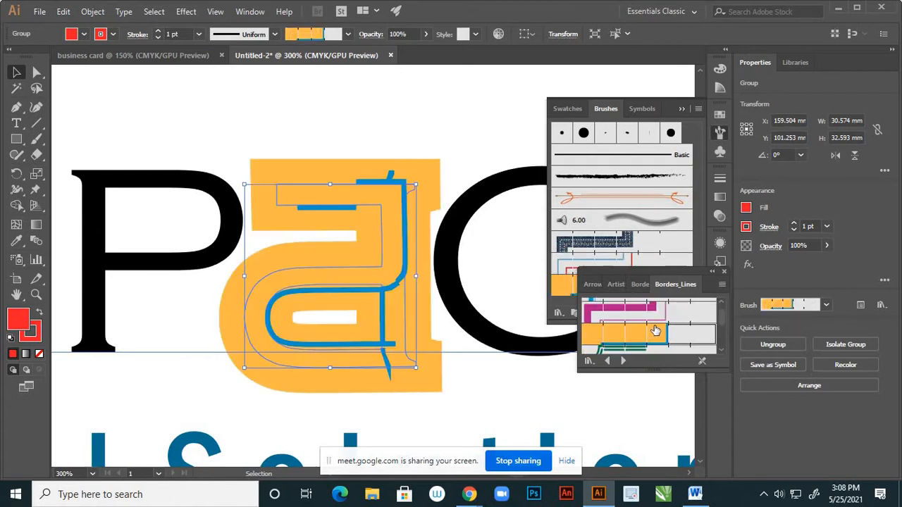
{"action": "scroll", "coordinate": [655, 330], "scroll_direction": "up", "scroll_amount": 3}
{"action": "left_click", "coordinate": [655, 312]}
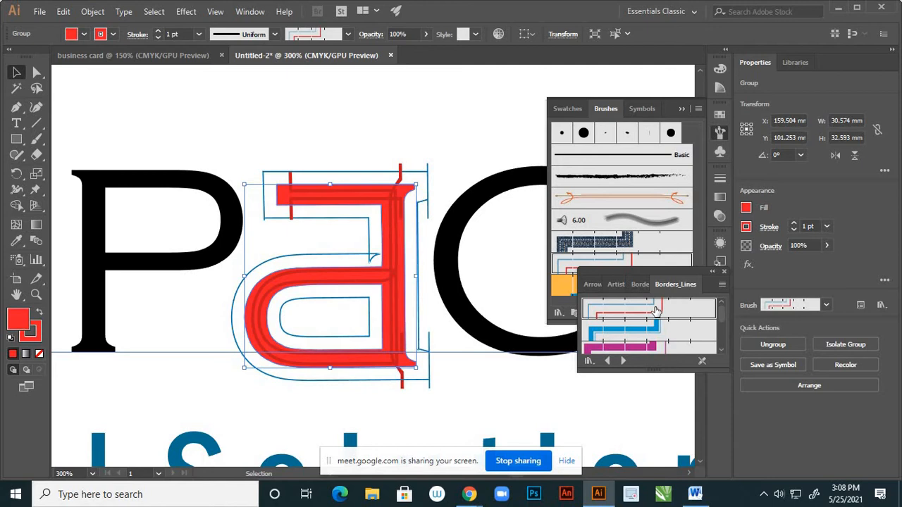
{"action": "key", "text": "ctrl+z"}
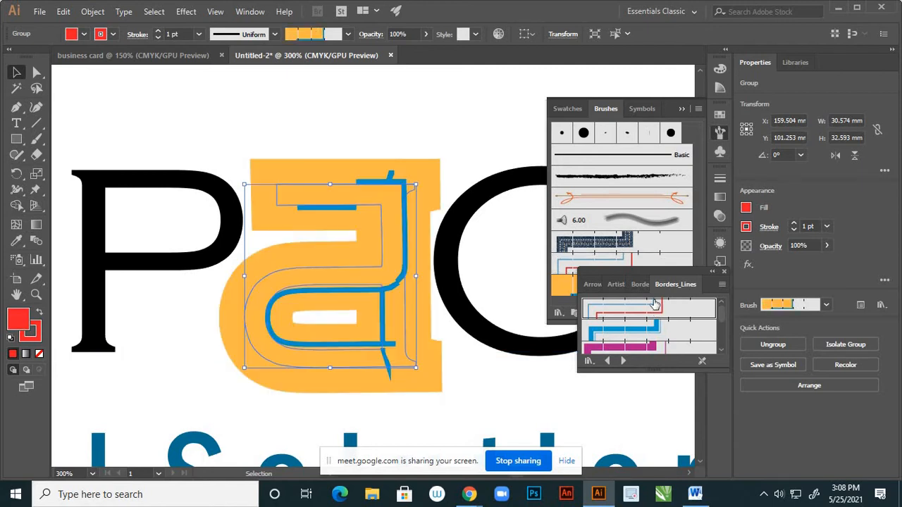
{"action": "left_click", "coordinate": [656, 305]}
{"action": "key", "text": "ctrl+z"}
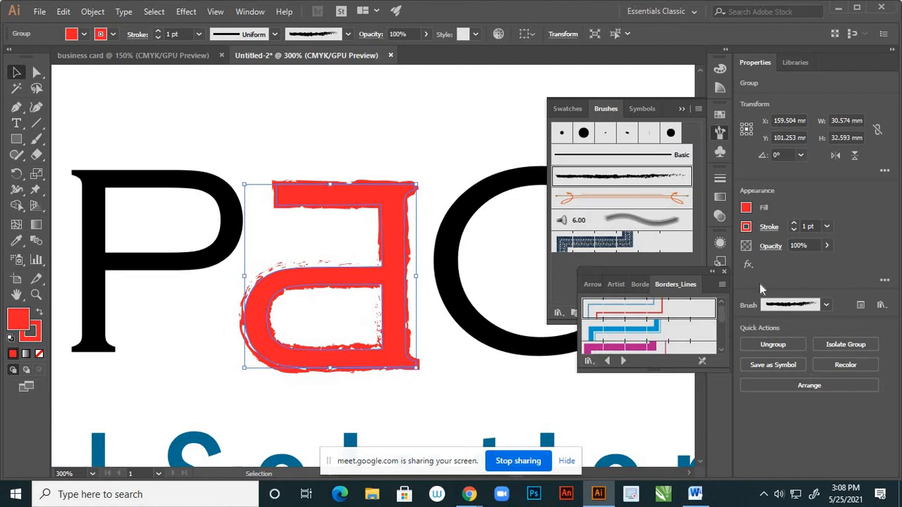
{"action": "left_click", "coordinate": [723, 271]}
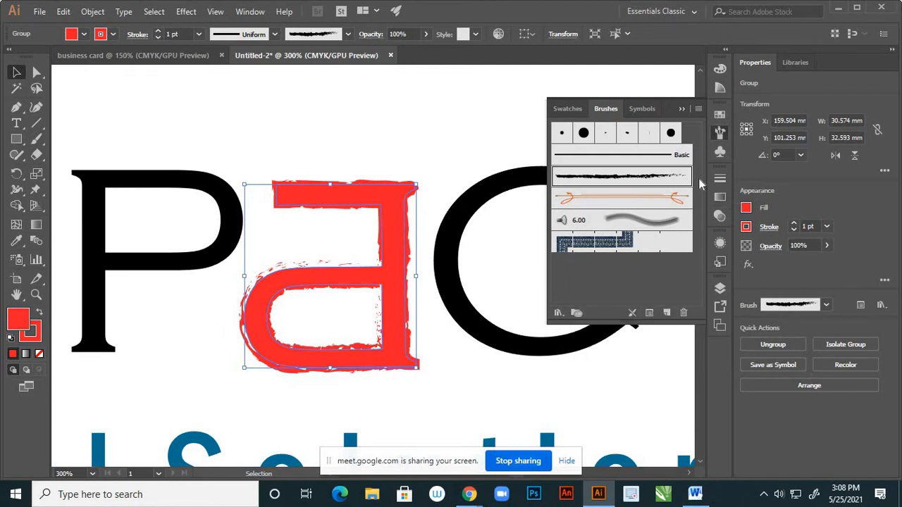
{"action": "left_click", "coordinate": [559, 313]}
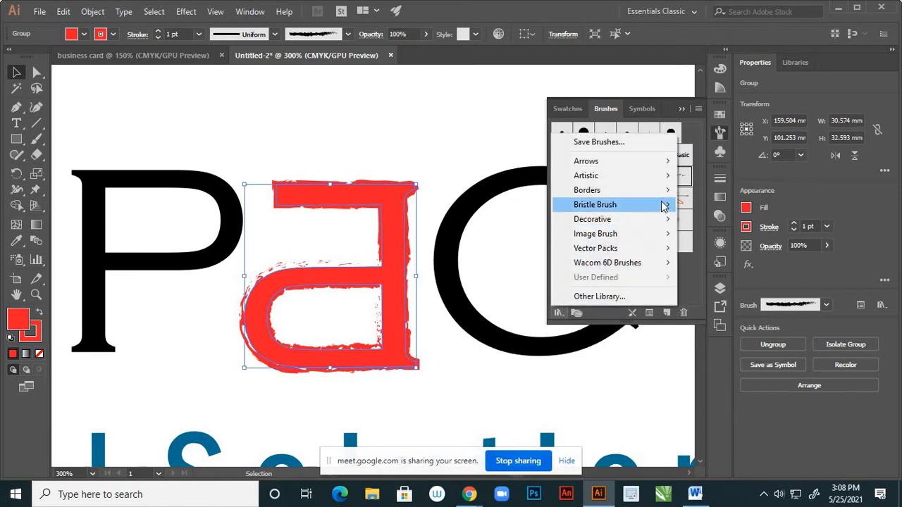
{"action": "mouse_move", "coordinate": [671, 176]}
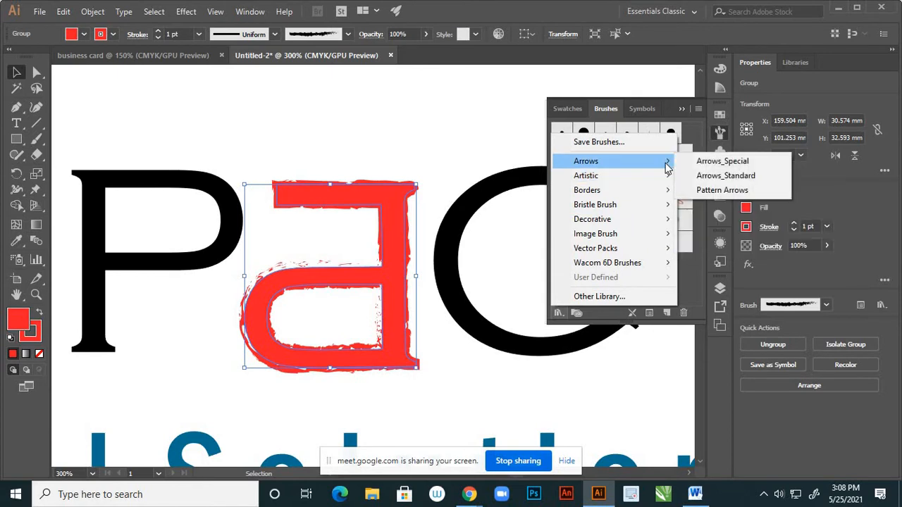
{"action": "left_click", "coordinate": [697, 181]}
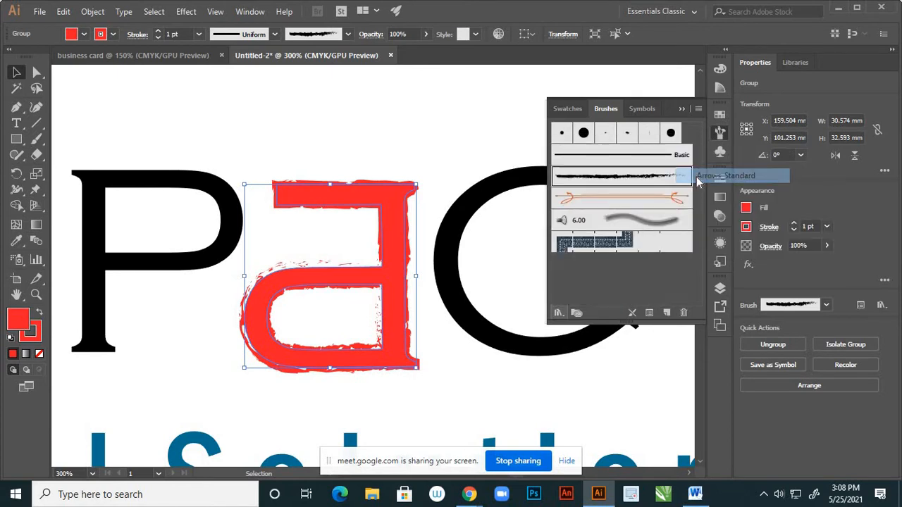
{"action": "left_click", "coordinate": [678, 310]}
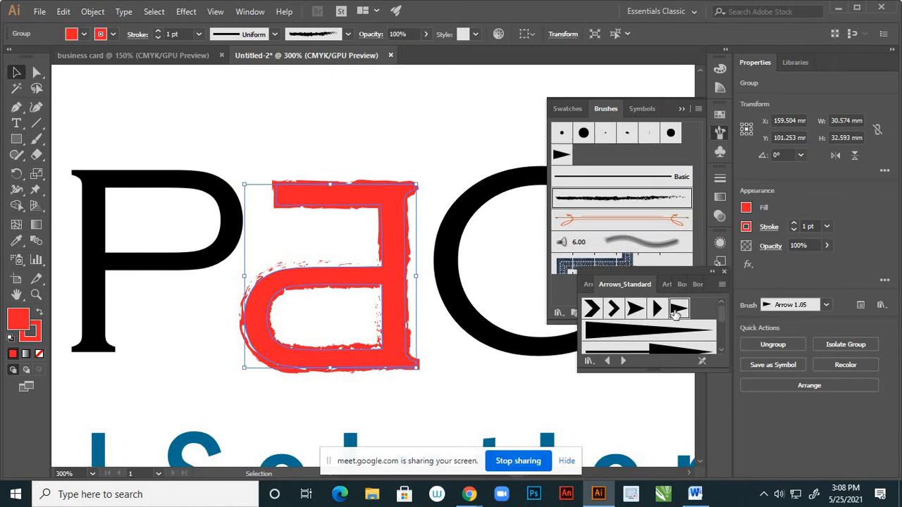
{"action": "key", "text": "ctrl+z"}
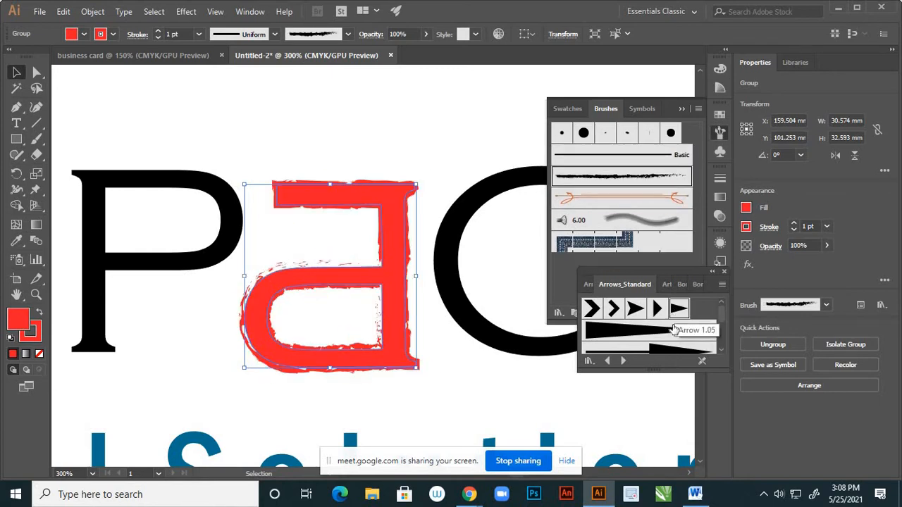
{"action": "scroll", "coordinate": [675, 334], "scroll_direction": "down", "scroll_amount": 2}
{"action": "left_click", "coordinate": [675, 333]}
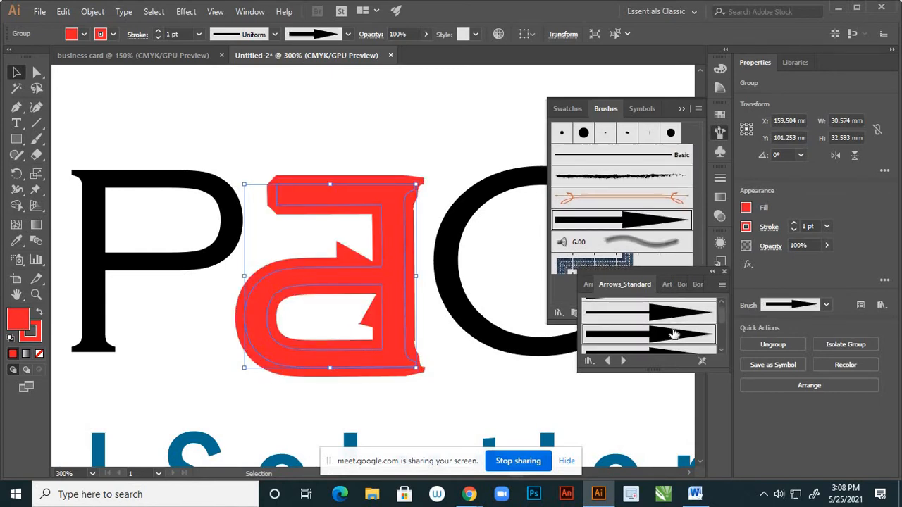
{"action": "key", "text": "ctrl+z"}
{"action": "scroll", "coordinate": [675, 334], "scroll_direction": "down", "scroll_amount": 1}
{"action": "left_click", "coordinate": [679, 339]}
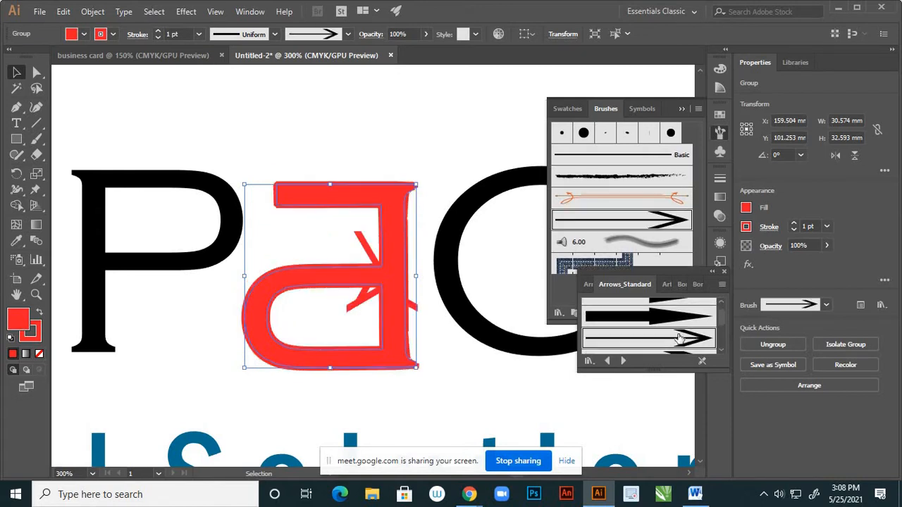
{"action": "key", "text": "ctrl+z"}
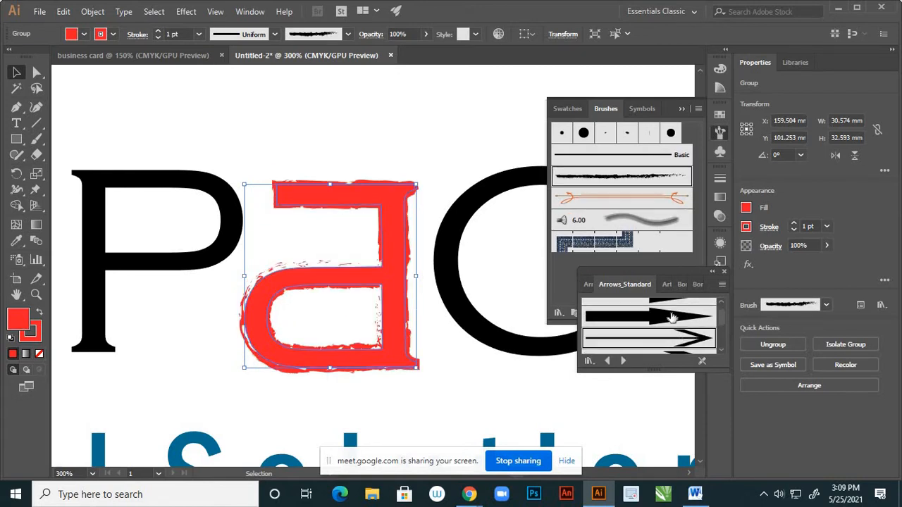
{"action": "left_click", "coordinate": [724, 271]}
Open the Borders_Dashed library and try a thick dashed and a scissors brush, undoing the scissors
{"action": "left_click", "coordinate": [558, 312]}
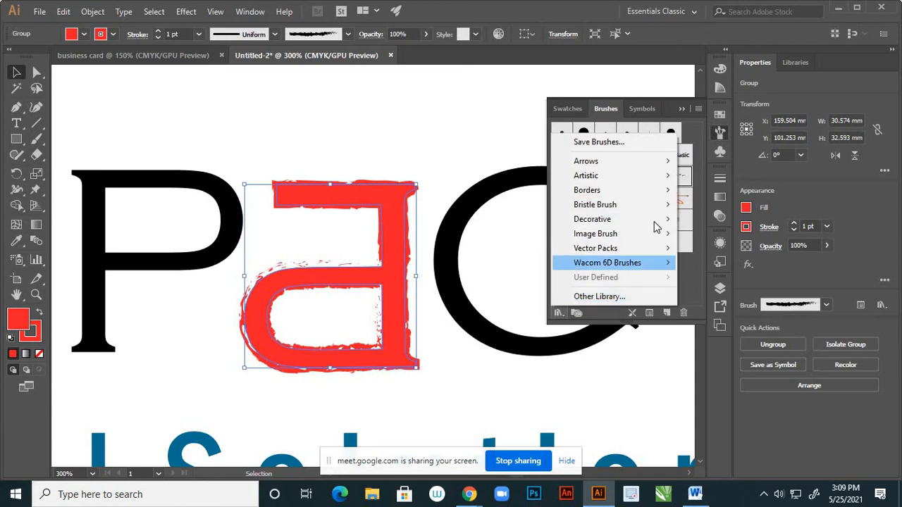
{"action": "mouse_move", "coordinate": [671, 196]}
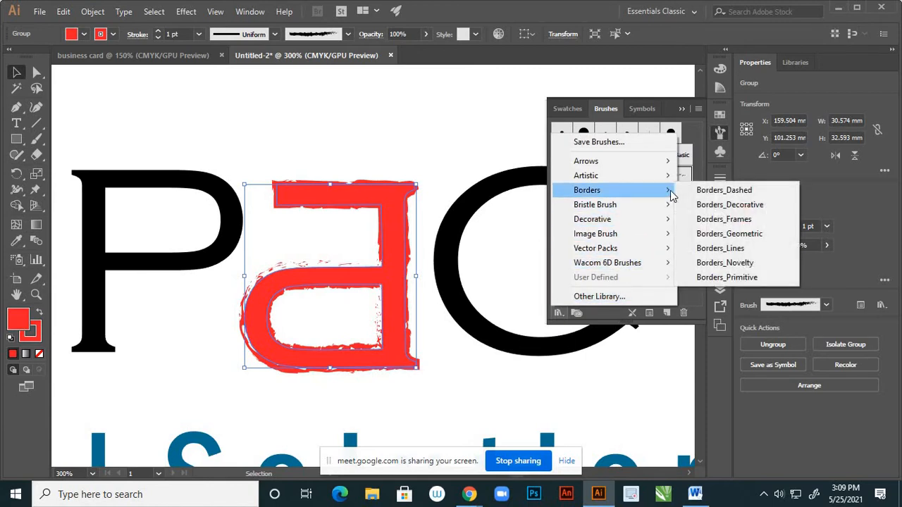
{"action": "left_click", "coordinate": [715, 195]}
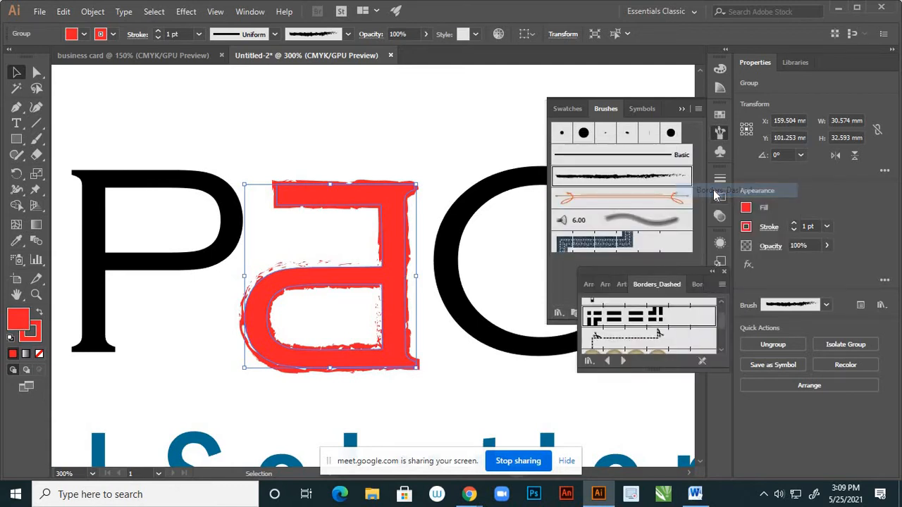
{"action": "left_click", "coordinate": [660, 319]}
{"action": "scroll", "coordinate": [662, 320], "scroll_direction": "down", "scroll_amount": 2}
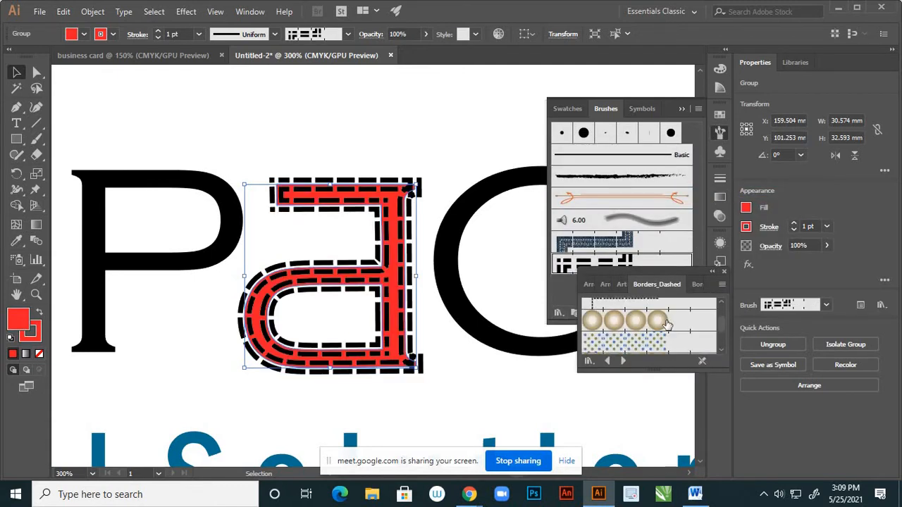
{"action": "scroll", "coordinate": [668, 323], "scroll_direction": "up", "scroll_amount": 2}
{"action": "left_click", "coordinate": [662, 336]}
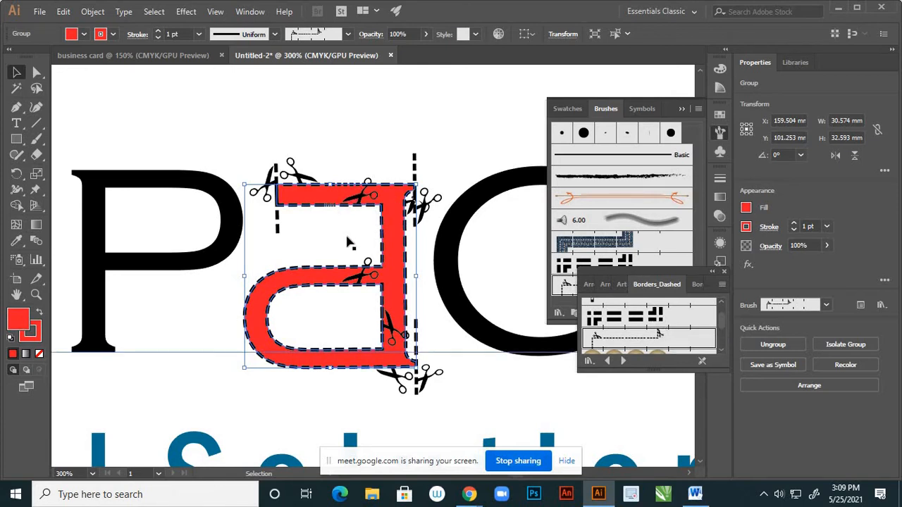
{"action": "key", "text": "ctrl+z"}
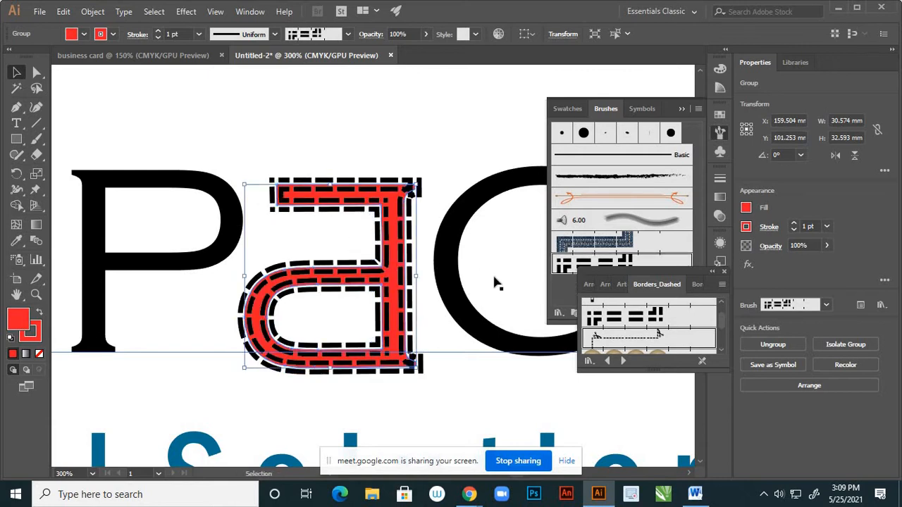
Apply the Dashed Line 1.1 brush, then the dotted-dash border, and try and undo the bead border
{"action": "scroll", "coordinate": [665, 336], "scroll_direction": "down", "scroll_amount": 1}
{"action": "left_click", "coordinate": [654, 317]}
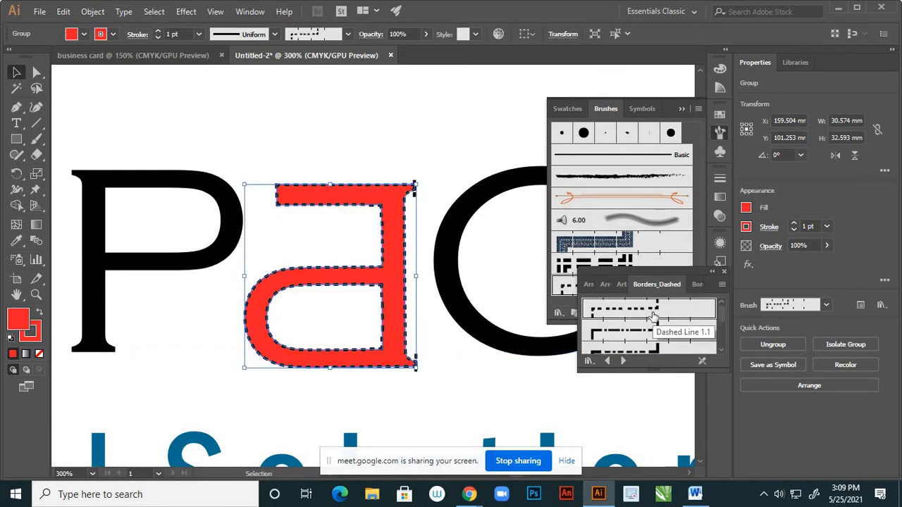
{"action": "scroll", "coordinate": [654, 317], "scroll_direction": "down", "scroll_amount": 1}
{"action": "left_click", "coordinate": [654, 330]}
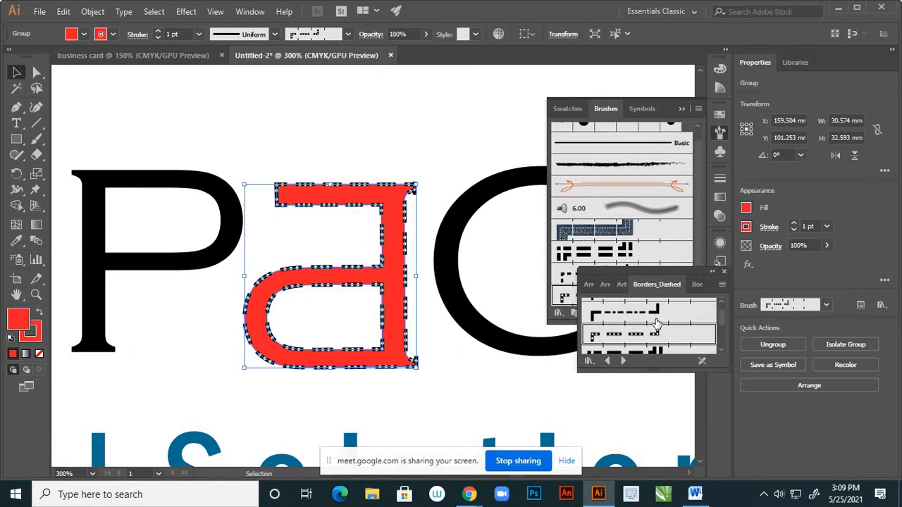
{"action": "scroll", "coordinate": [656, 323], "scroll_direction": "down", "scroll_amount": 2}
{"action": "left_click", "coordinate": [658, 322]}
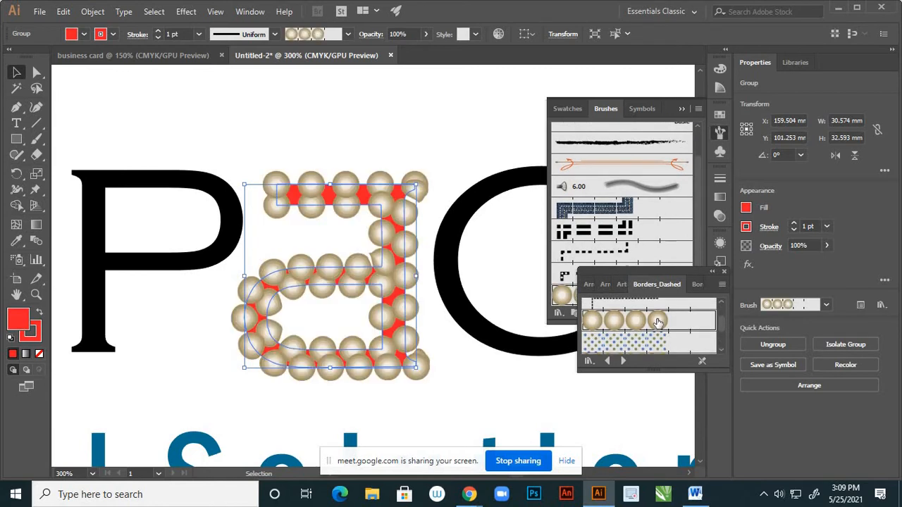
{"action": "key", "text": "ctrl+z"}
Try and undo teal dotted and blue circle borders, keep the dotted-dash border, and close the library
{"action": "scroll", "coordinate": [658, 323], "scroll_direction": "down", "scroll_amount": 2}
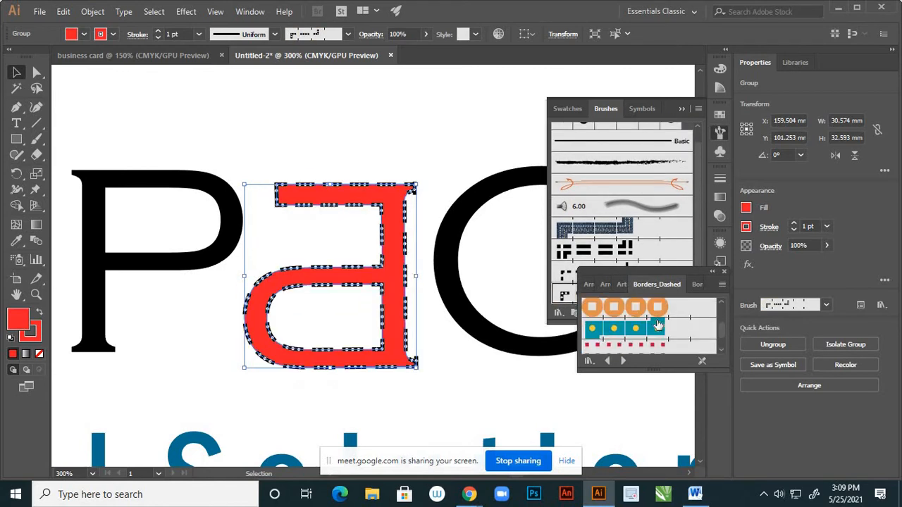
{"action": "left_click", "coordinate": [658, 330]}
{"action": "key", "text": "ctrl+z"}
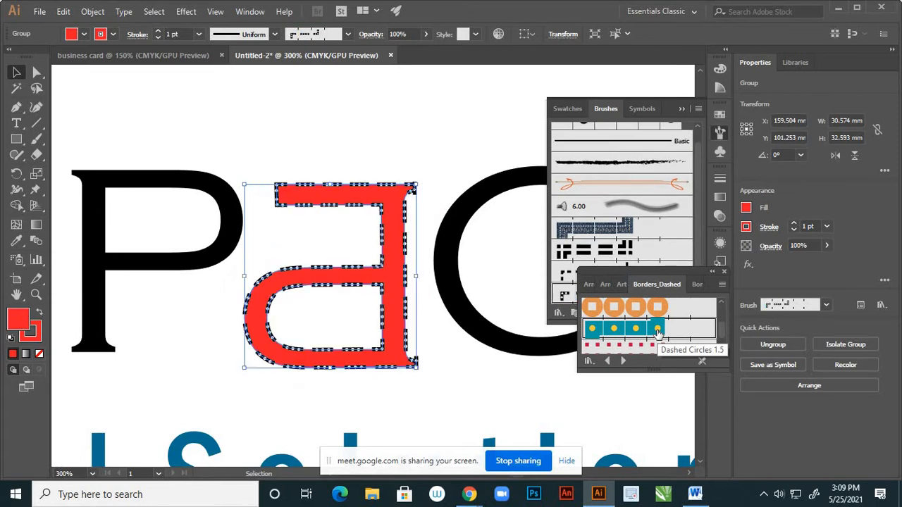
{"action": "scroll", "coordinate": [661, 339], "scroll_direction": "down", "scroll_amount": 2}
{"action": "left_click", "coordinate": [663, 334]}
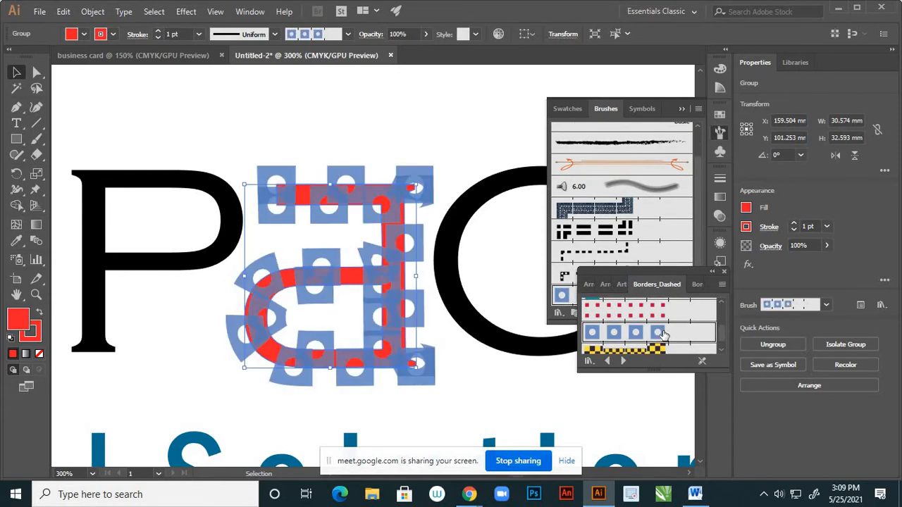
{"action": "key", "text": "ctrl+z"}
{"action": "scroll", "coordinate": [661, 334], "scroll_direction": "down", "scroll_amount": 3}
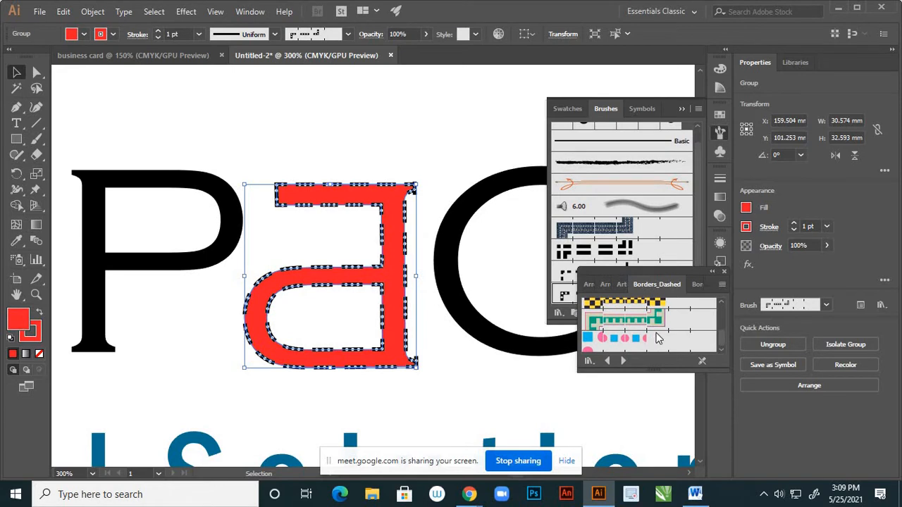
{"action": "scroll", "coordinate": [655, 337], "scroll_direction": "up", "scroll_amount": 5}
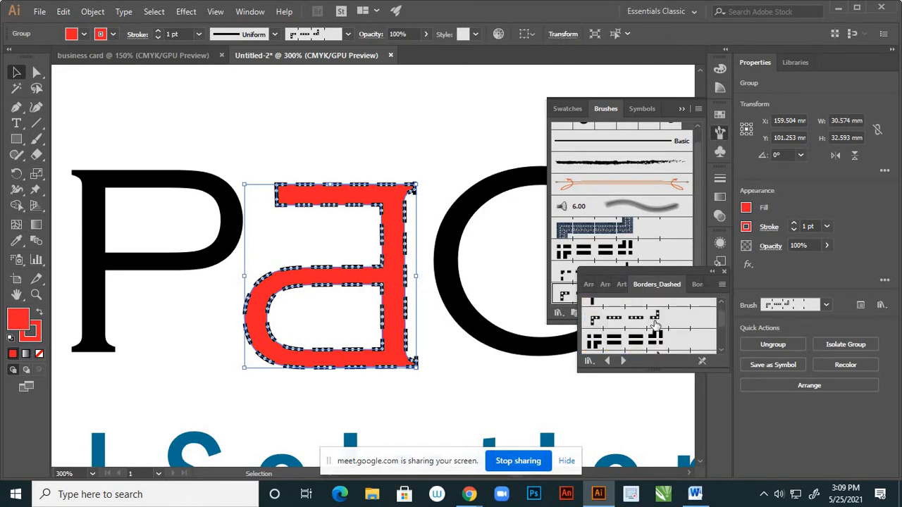
{"action": "scroll", "coordinate": [655, 319], "scroll_direction": "up", "scroll_amount": 2}
{"action": "left_click", "coordinate": [651, 310]}
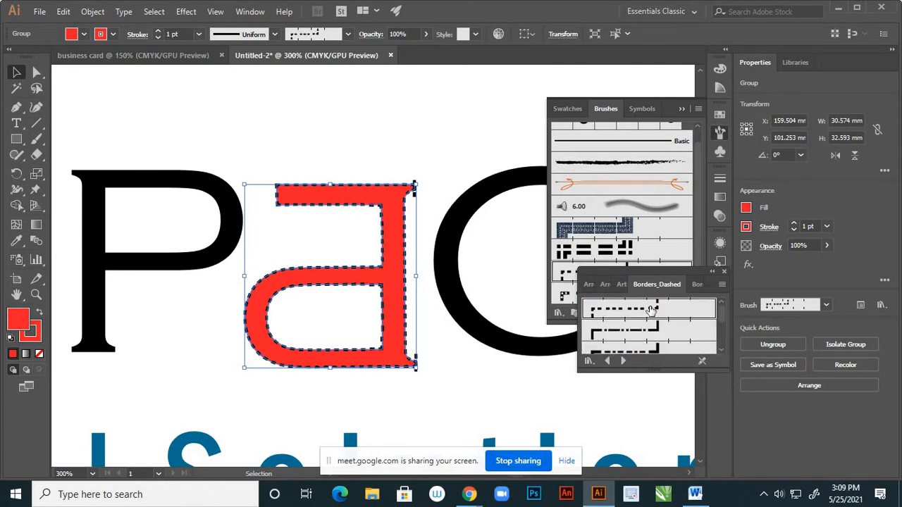
{"action": "left_click", "coordinate": [645, 311]}
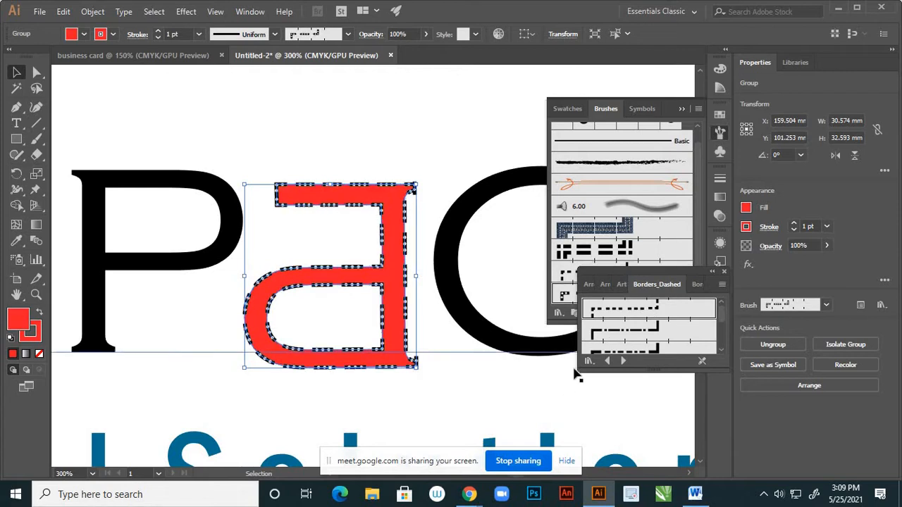
{"action": "left_click", "coordinate": [723, 270]}
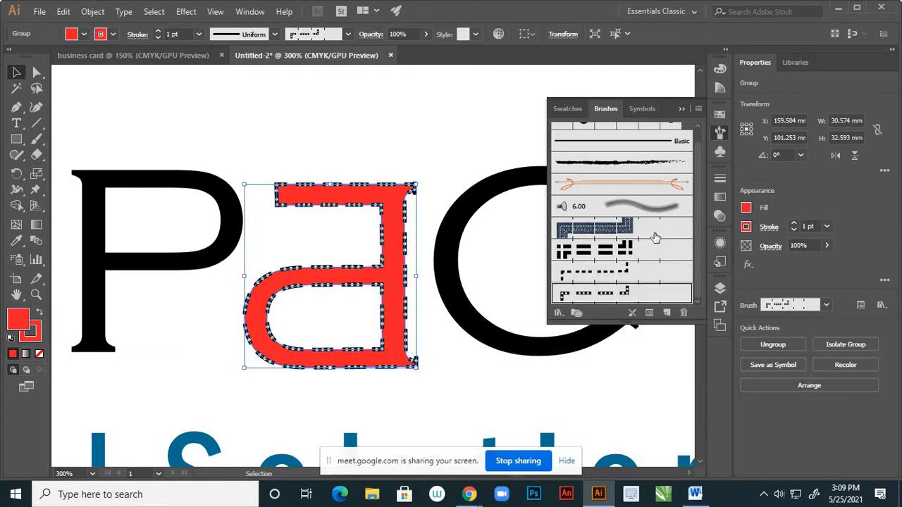
Load the Borders_Lines and Decorative_Text Dividers brush libraries
{"action": "left_click", "coordinate": [558, 313]}
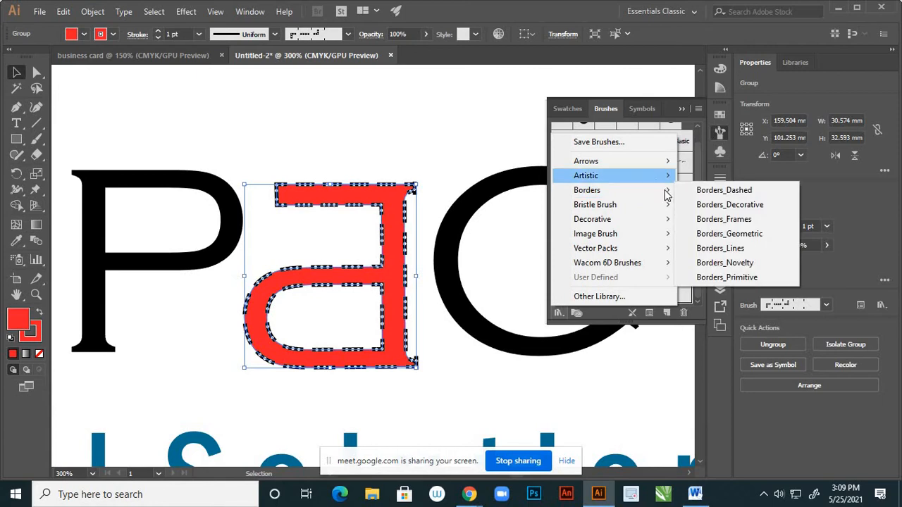
{"action": "mouse_move", "coordinate": [666, 190]}
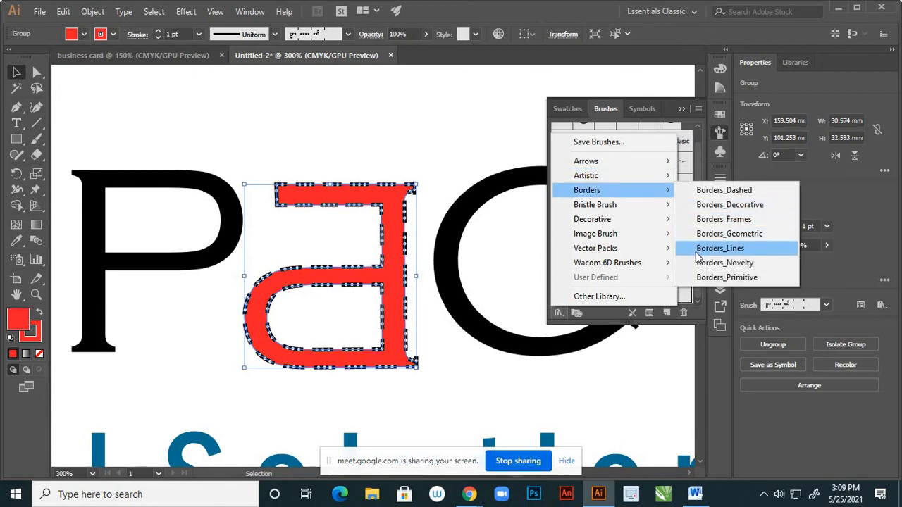
{"action": "left_click", "coordinate": [719, 252]}
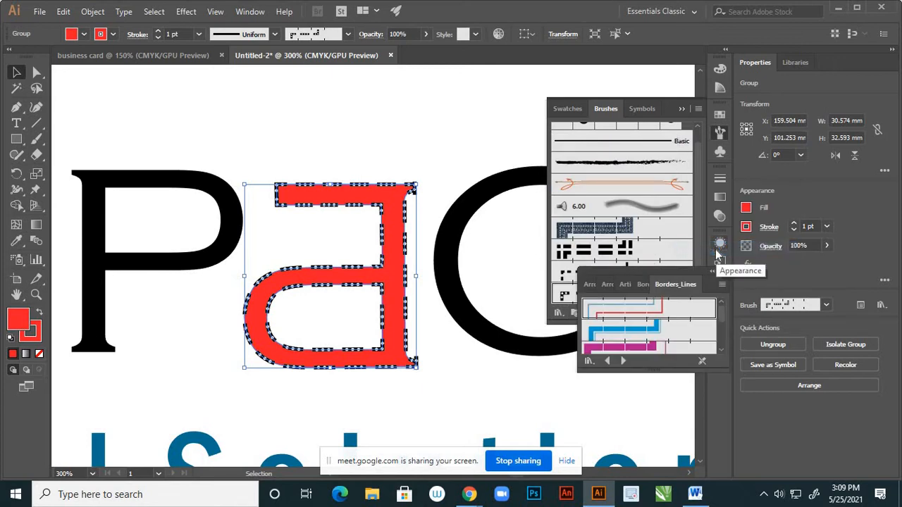
{"action": "left_click", "coordinate": [558, 314]}
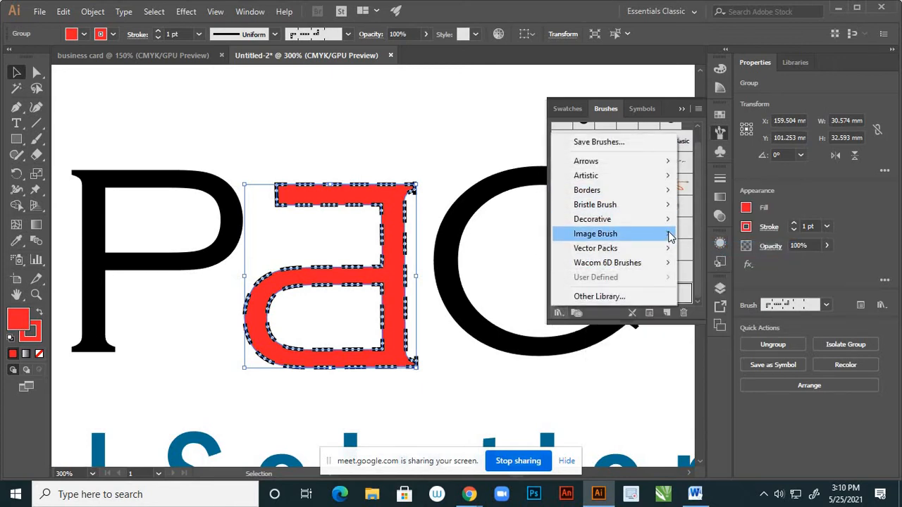
{"action": "mouse_move", "coordinate": [669, 233]}
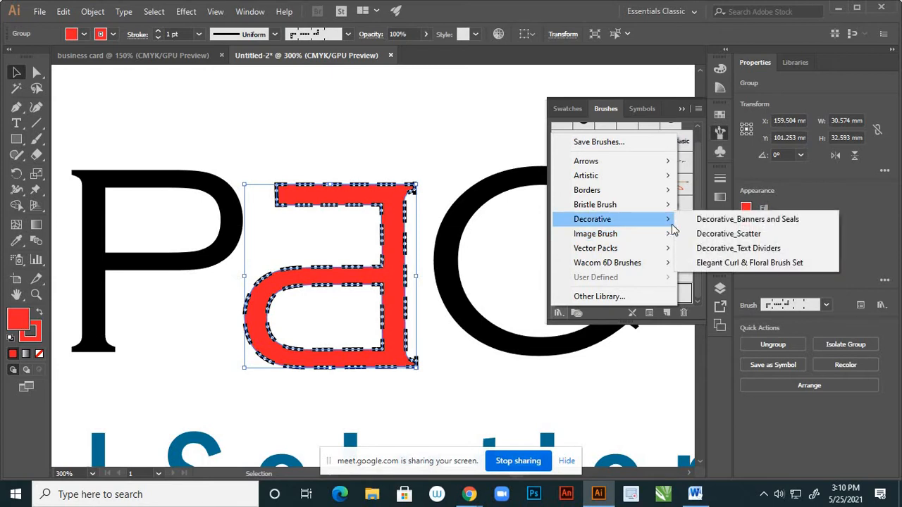
{"action": "left_click", "coordinate": [707, 250]}
Try two text divider brushes on the 'a', then undo both to restore the Charcoal - Feather outline
{"action": "left_click", "coordinate": [678, 308]}
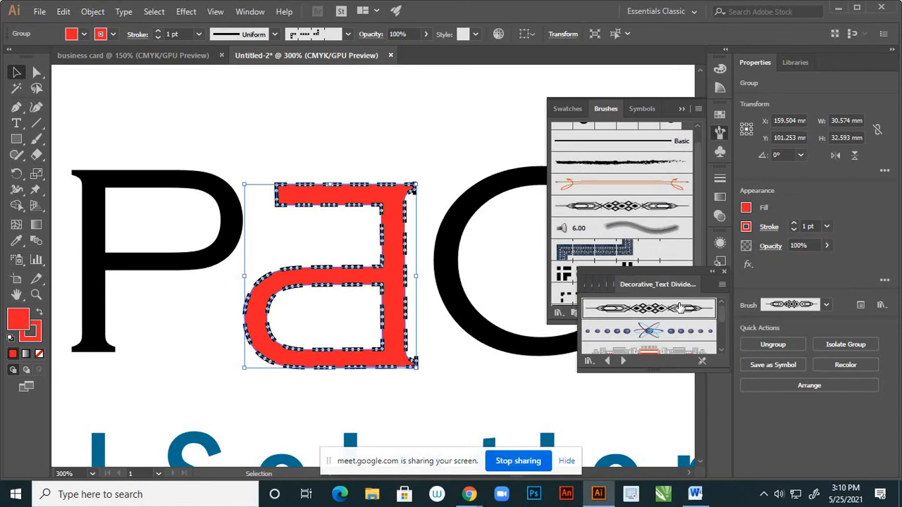
{"action": "scroll", "coordinate": [678, 324], "scroll_direction": "down", "scroll_amount": 3}
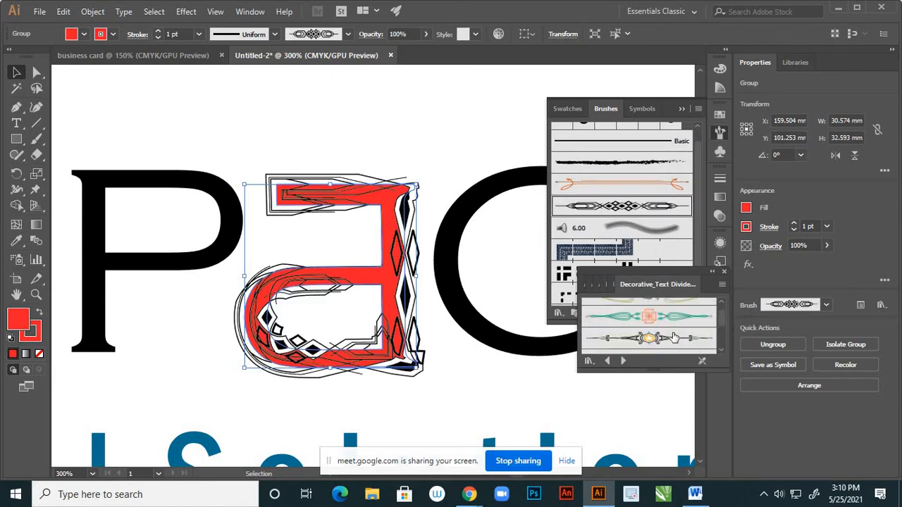
{"action": "left_click", "coordinate": [673, 339]}
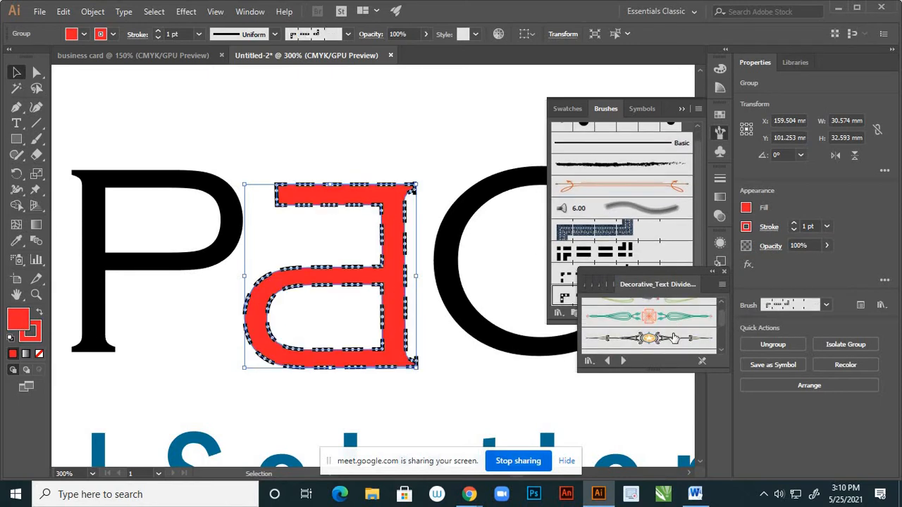
{"action": "left_click", "coordinate": [724, 271]}
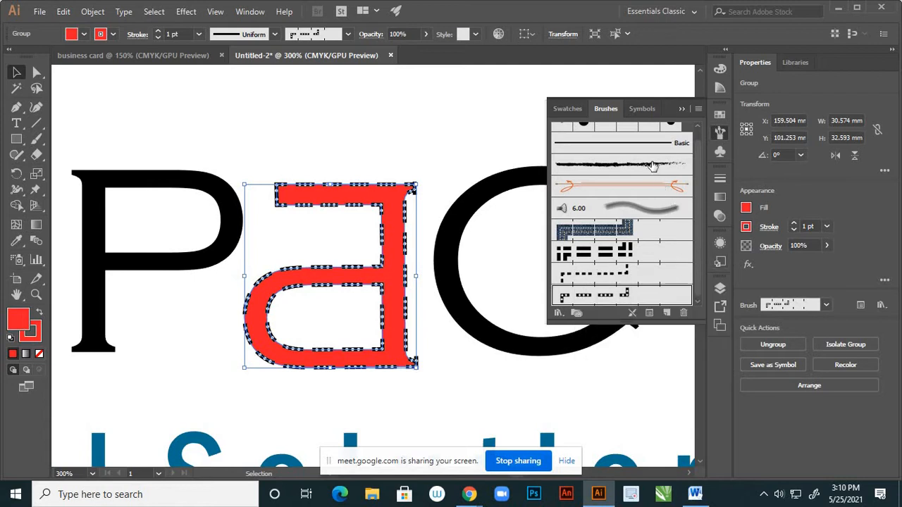
{"action": "key", "text": "ctrl+z"}
{"action": "key", "text": "ctrl+z"}
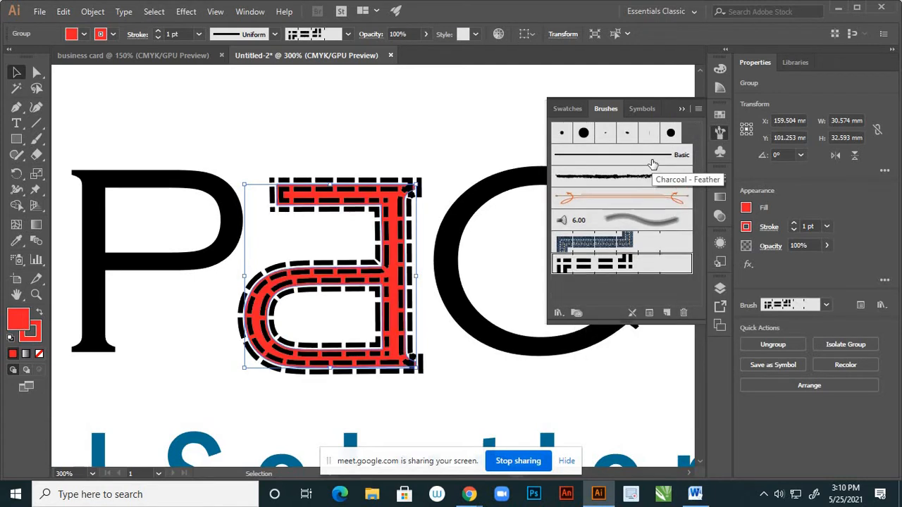
{"action": "key", "text": "ctrl+z"}
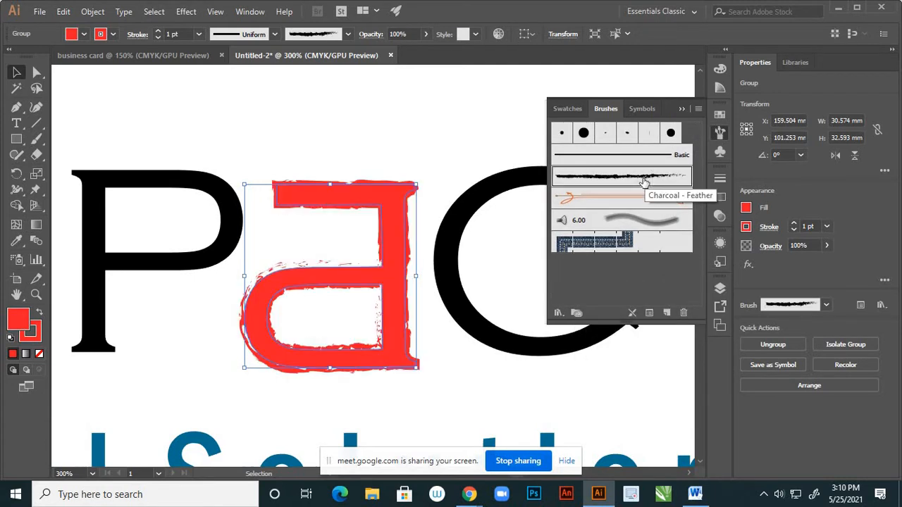
Close the brushes panel, select the IMPACT text, and fit the artboard in the window
{"action": "left_click", "coordinate": [680, 107]}
{"action": "left_click", "coordinate": [515, 248]}
{"action": "left_click", "coordinate": [515, 248]}
{"action": "key", "text": "ctrl+0"}
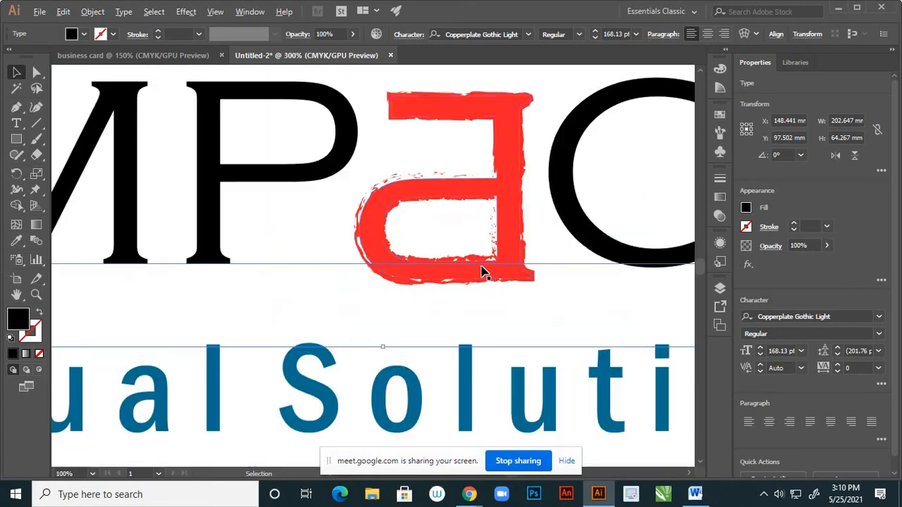
Remove the fill from the red 'a' group, then select the IMPACT text
{"action": "scroll", "coordinate": [485, 274], "scroll_direction": "up", "scroll_amount": 4}
{"action": "scroll", "coordinate": [484, 271], "scroll_direction": "down", "scroll_amount": 2}
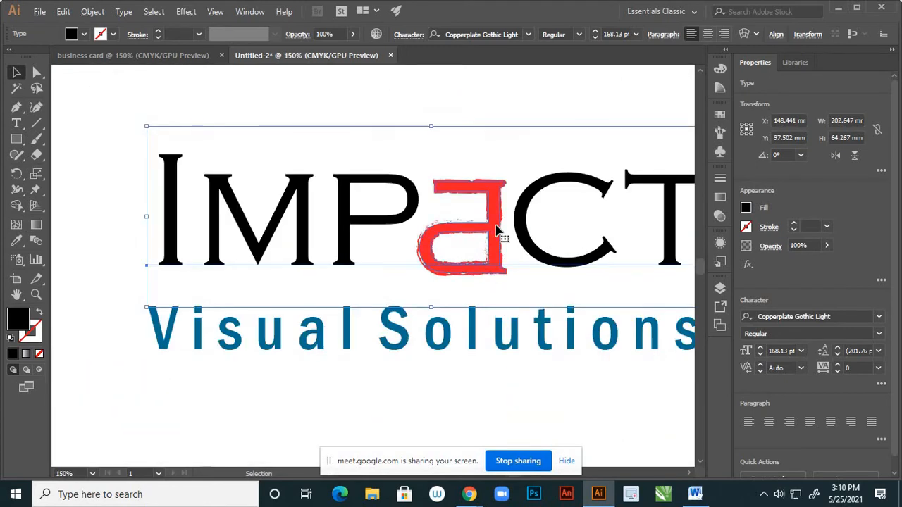
{"action": "left_click", "coordinate": [499, 236]}
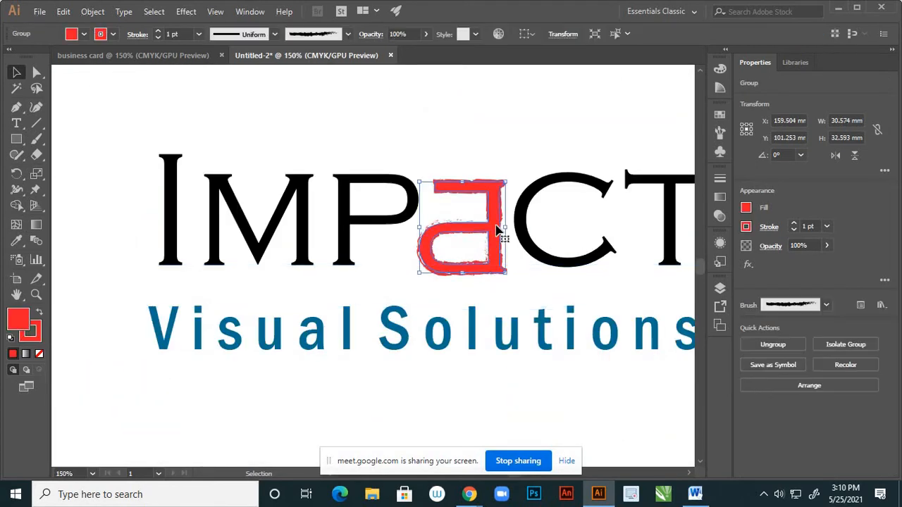
{"action": "left_click", "coordinate": [39, 356]}
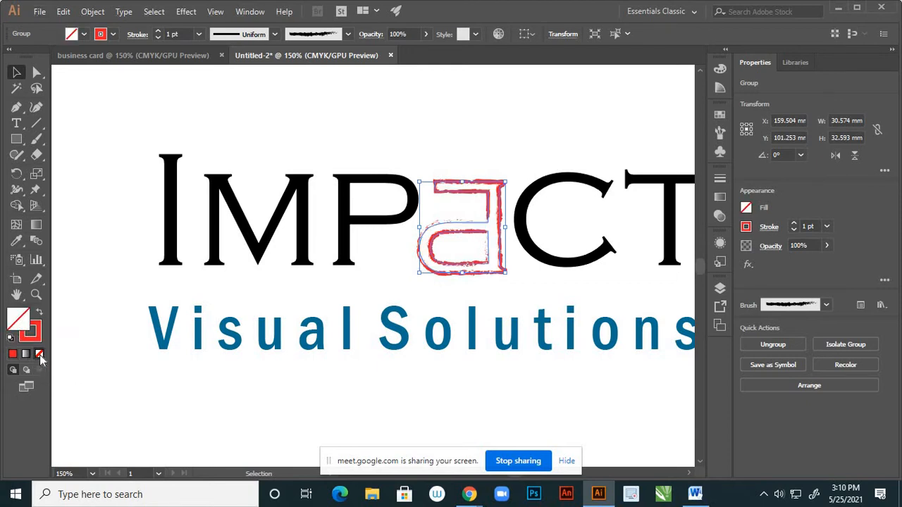
{"action": "left_click", "coordinate": [373, 288]}
{"action": "scroll", "coordinate": [475, 291], "scroll_direction": "down", "scroll_amount": 3}
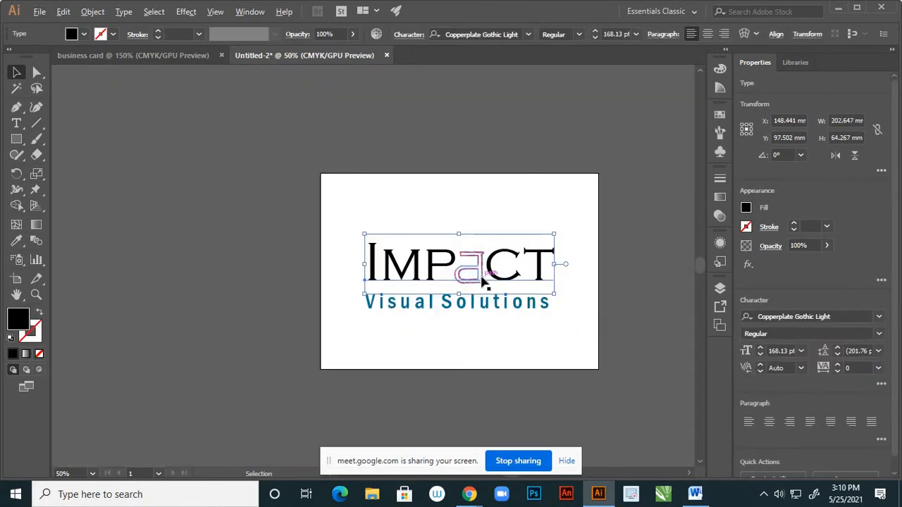
{"action": "scroll", "coordinate": [483, 282], "scroll_direction": "up", "scroll_amount": 3}
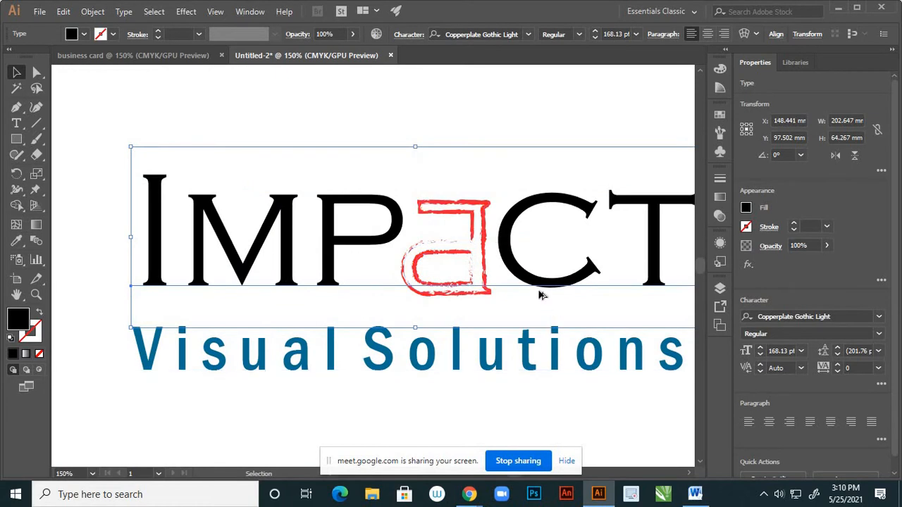
{"action": "scroll", "coordinate": [537, 298], "scroll_direction": "down", "scroll_amount": 2}
Deselect the logo and restore the red fill of the 'a'
{"action": "left_click", "coordinate": [508, 344]}
{"action": "scroll", "coordinate": [509, 344], "scroll_direction": "down", "scroll_amount": 3}
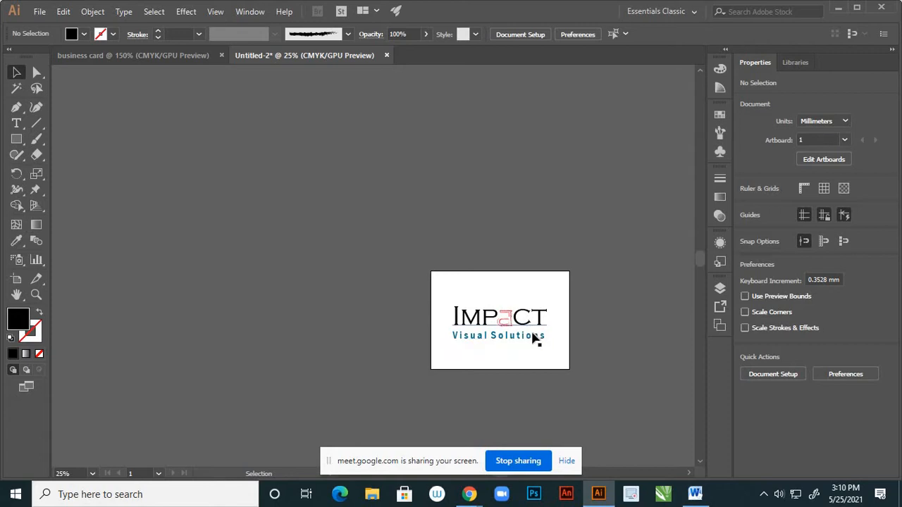
{"action": "scroll", "coordinate": [519, 344], "scroll_direction": "up", "scroll_amount": 1}
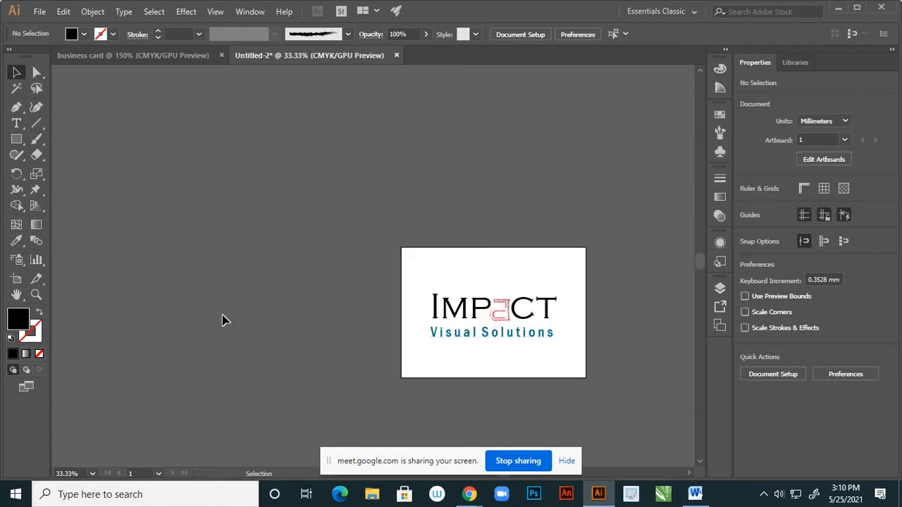
{"action": "key", "text": "a"}
{"action": "key", "text": "v"}
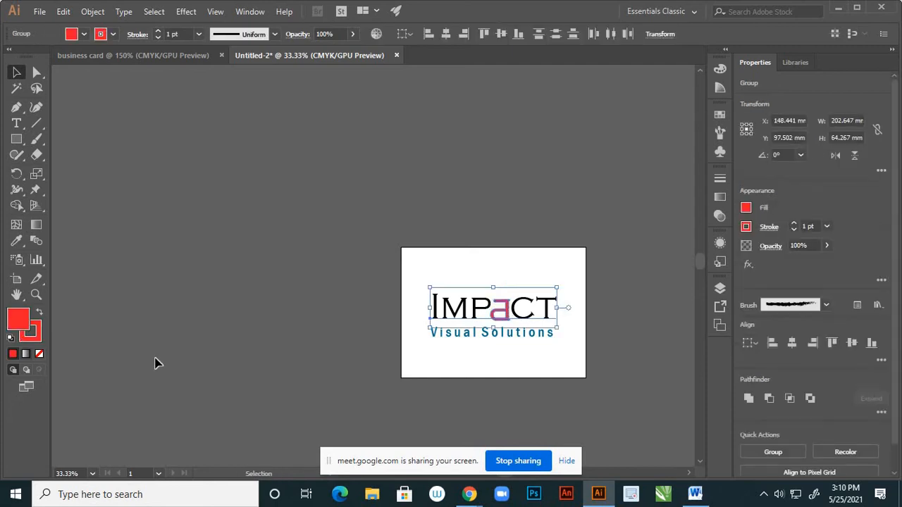
{"action": "left_click", "coordinate": [382, 374]}
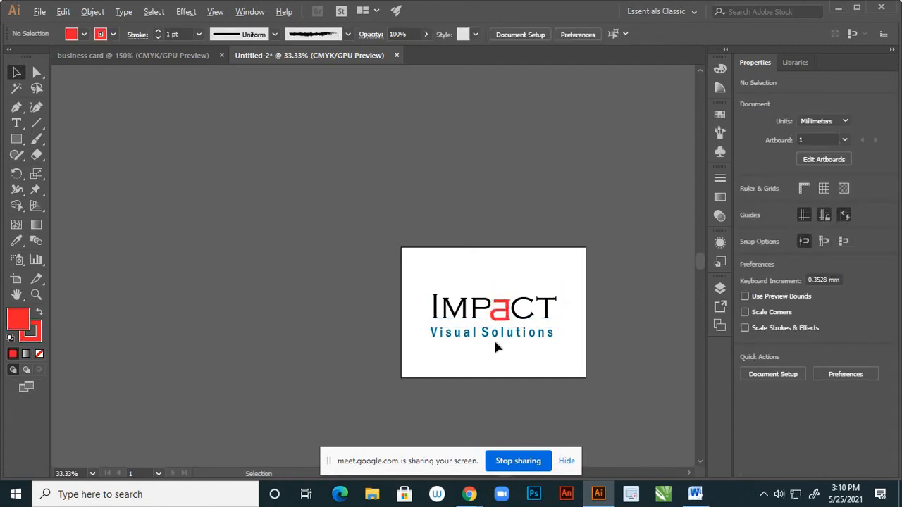
{"action": "scroll", "coordinate": [496, 340], "scroll_direction": "up", "scroll_amount": 3}
{"action": "scroll", "coordinate": [528, 242], "scroll_direction": "up", "scroll_amount": 2}
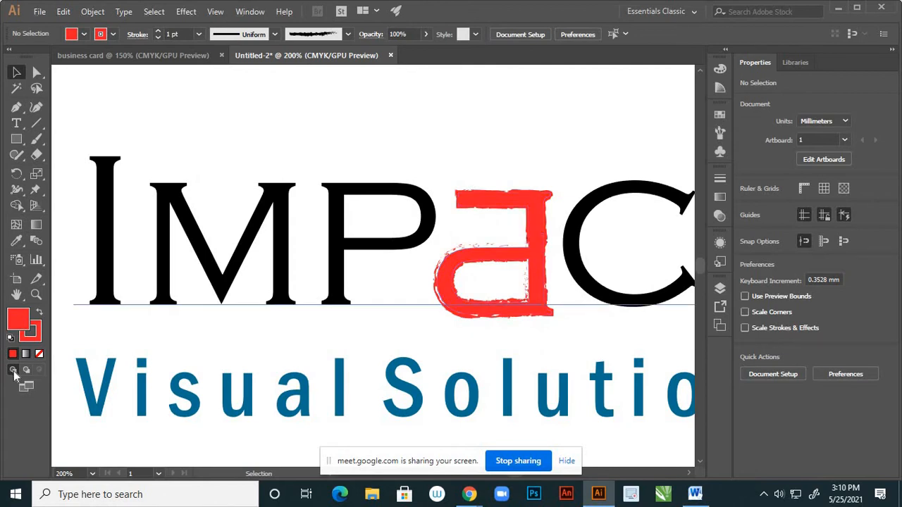
Set the red a's stroke to None via the Color panel, then undo to keep its brushed outline
{"action": "left_click", "coordinate": [36, 338]}
{"action": "left_click", "coordinate": [40, 354]}
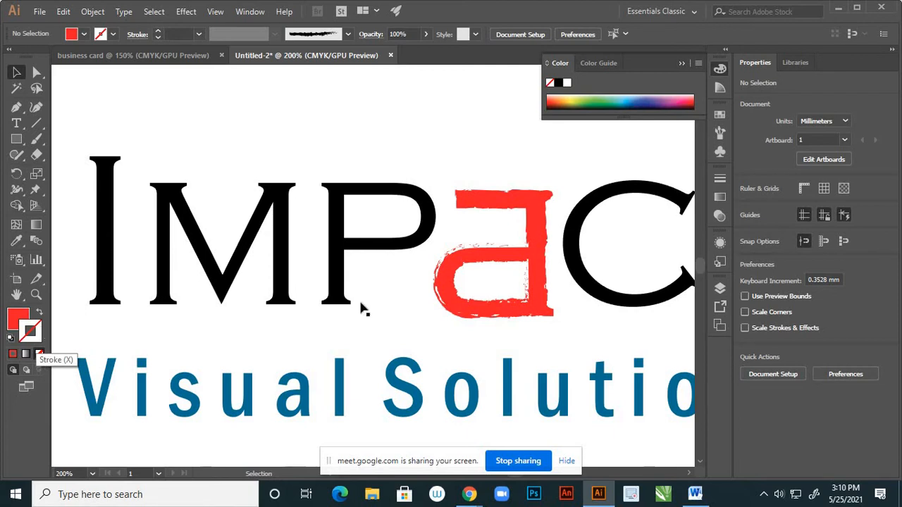
{"action": "left_click", "coordinate": [443, 289]}
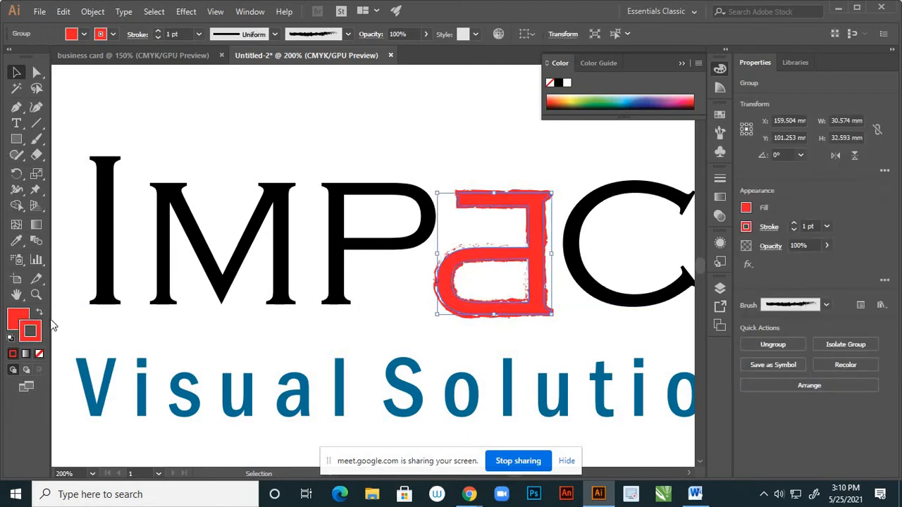
{"action": "left_click", "coordinate": [40, 354]}
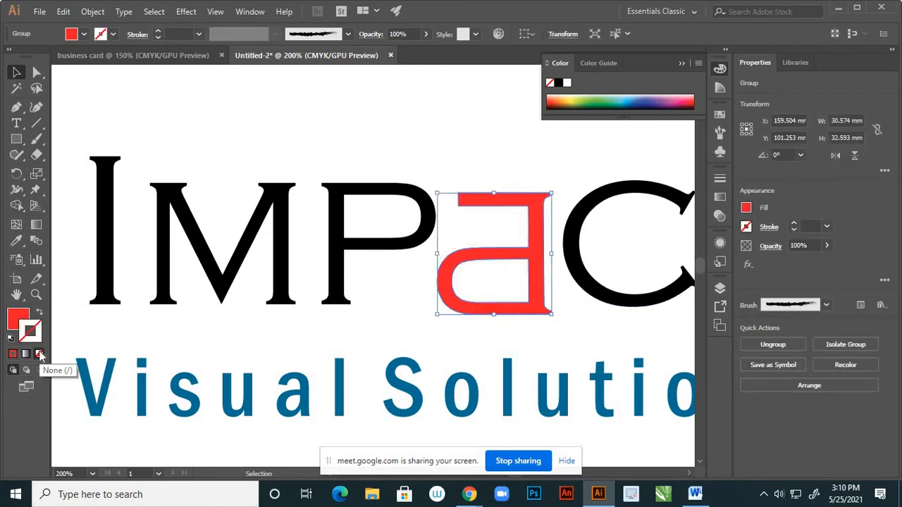
{"action": "key", "text": "ctrl+z"}
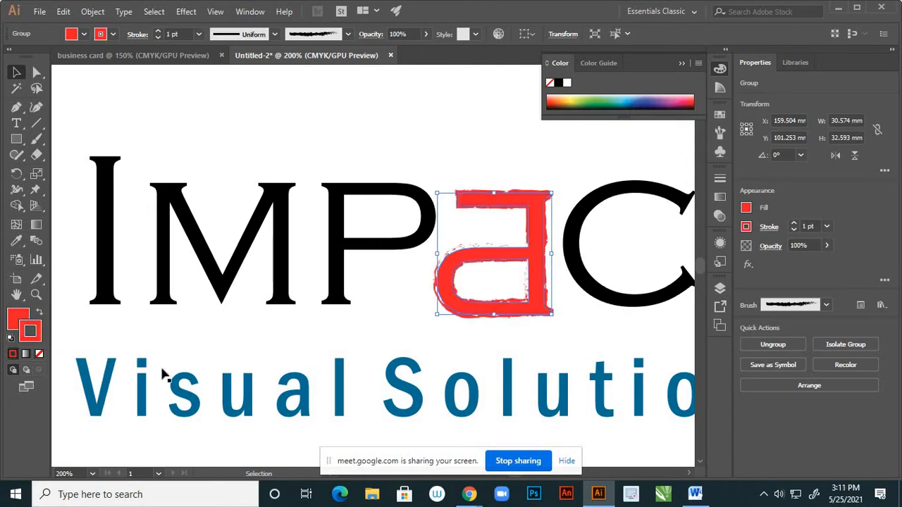
{"action": "left_click", "coordinate": [409, 337]}
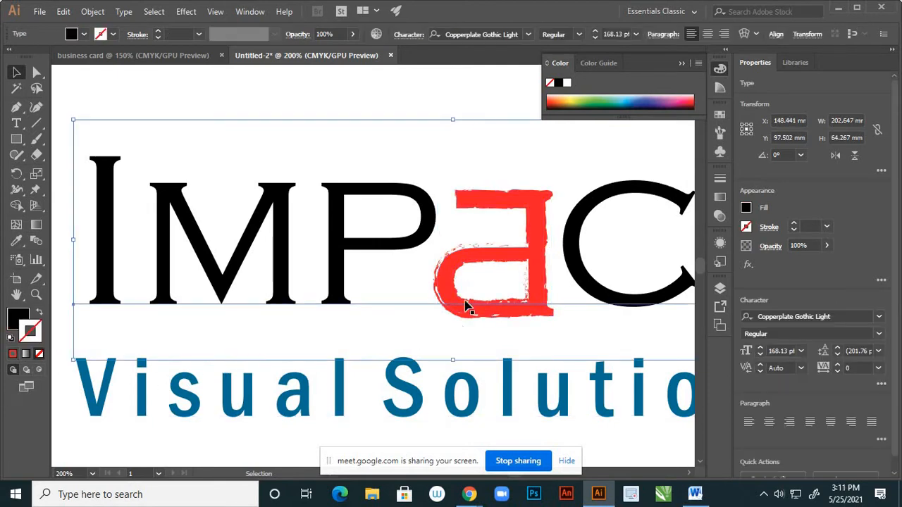
Highlight the IMP and CT letters with the Type tool and fill them green 529E16
{"action": "key", "text": "ctrl+minus"}
{"action": "key", "text": "ctrl+minus"}
{"action": "key", "text": "ctrl+minus"}
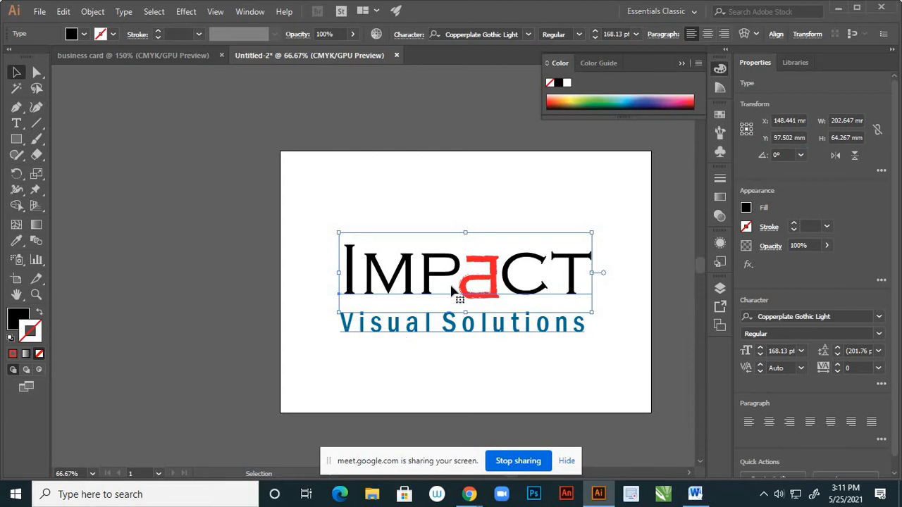
{"action": "scroll", "coordinate": [445, 276], "scroll_direction": "up", "scroll_amount": 2}
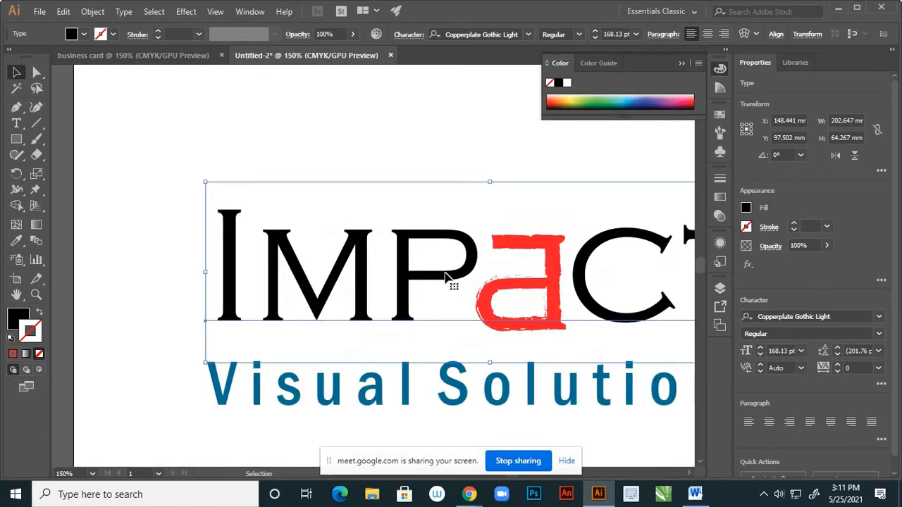
{"action": "left_click", "coordinate": [16, 122]}
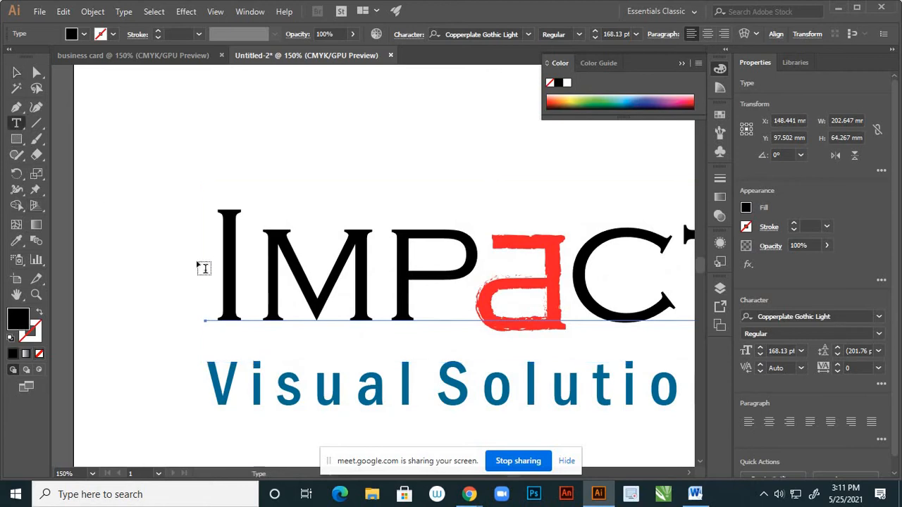
{"action": "left_click_drag", "start_coordinate": [222, 262], "coordinate": [608, 354]}
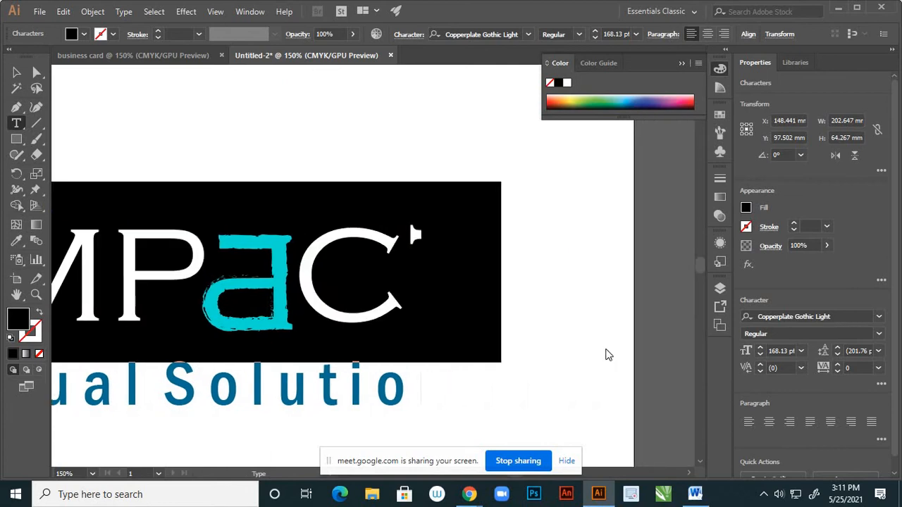
{"action": "double_click", "coordinate": [20, 321]}
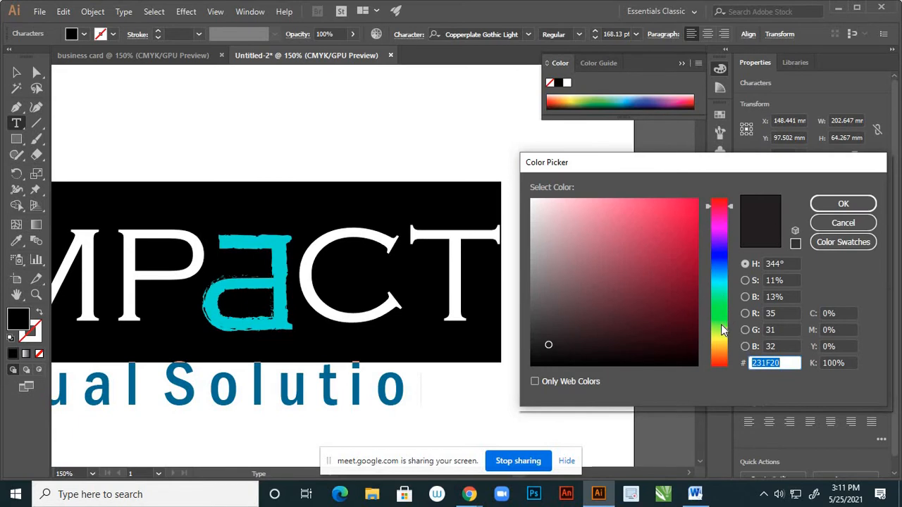
{"action": "left_click", "coordinate": [722, 325]}
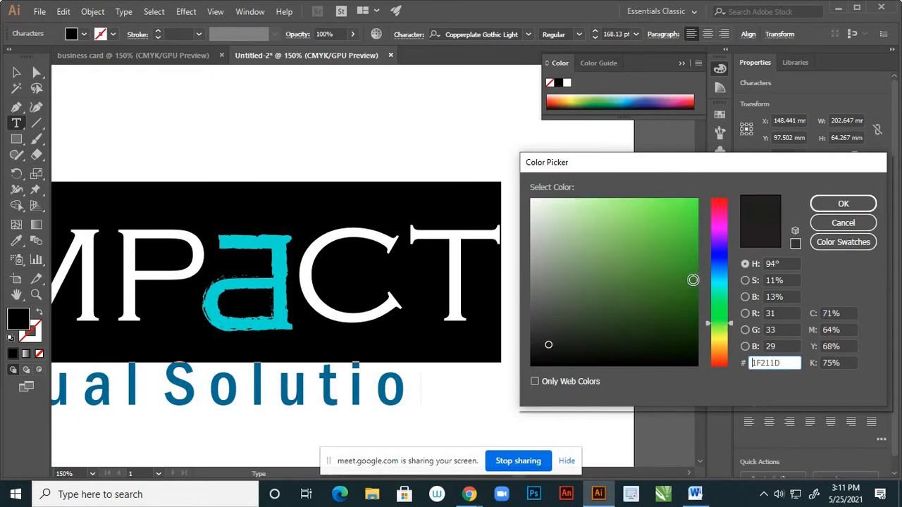
{"action": "left_click_drag", "start_coordinate": [692, 277], "coordinate": [676, 262]}
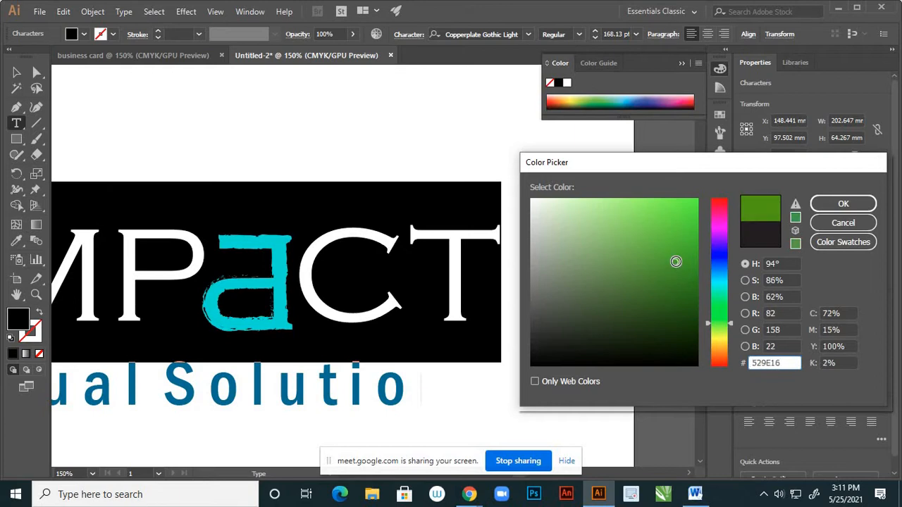
{"action": "left_click", "coordinate": [833, 205]}
{"action": "left_click", "coordinate": [16, 73]}
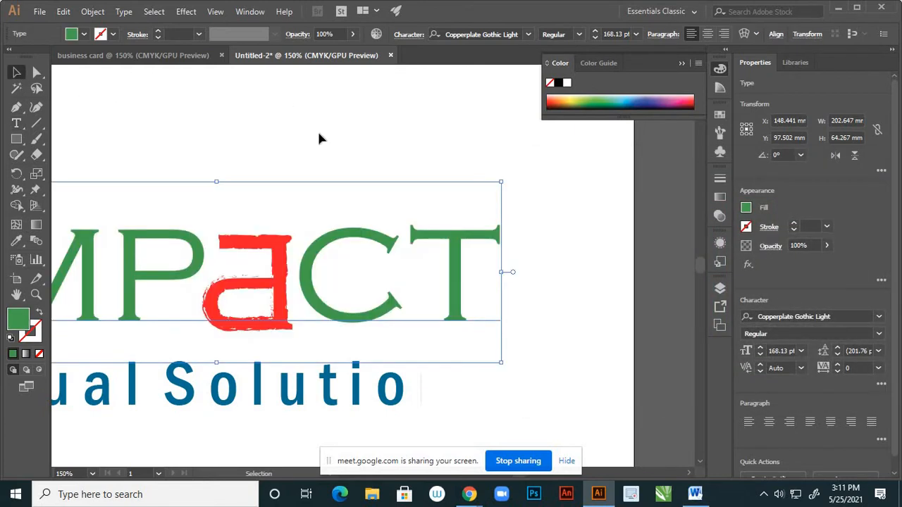
{"action": "left_click", "coordinate": [321, 138]}
Fill the Visual Solutions tagline with black 000000, then marquee-select the whole IMPACT logo
{"action": "key", "text": "ctrl+minus"}
{"action": "key", "text": "ctrl+minus"}
{"action": "key", "text": "ctrl+minus"}
{"action": "key", "text": "ctrl+minus"}
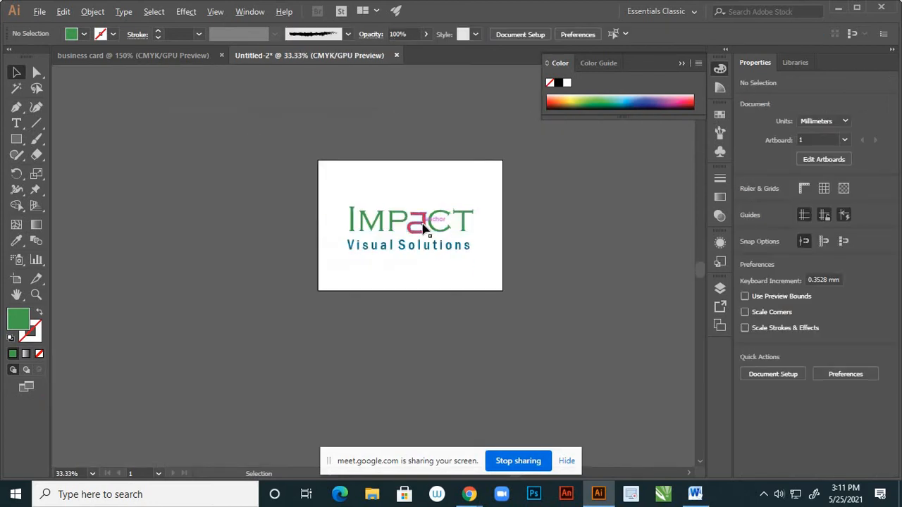
{"action": "scroll", "coordinate": [423, 261], "scroll_direction": "down", "scroll_amount": 1}
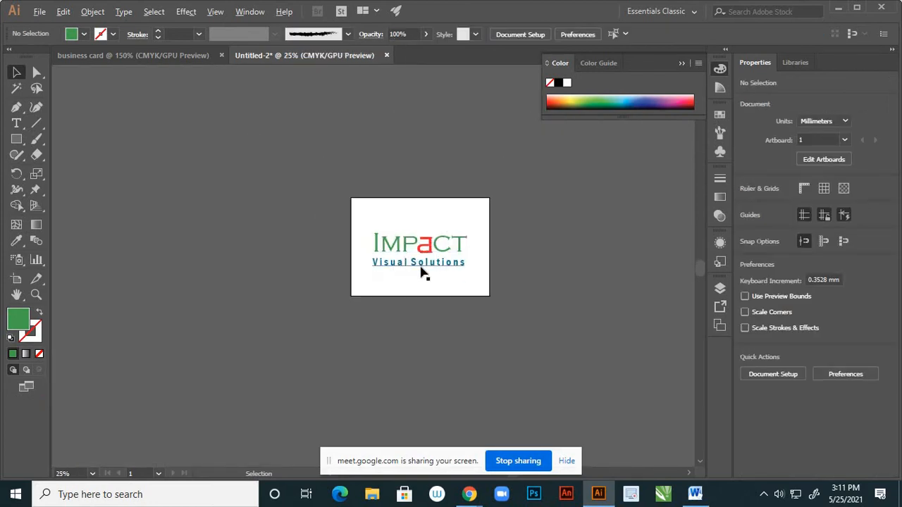
{"action": "scroll", "coordinate": [419, 268], "scroll_direction": "up", "scroll_amount": 2}
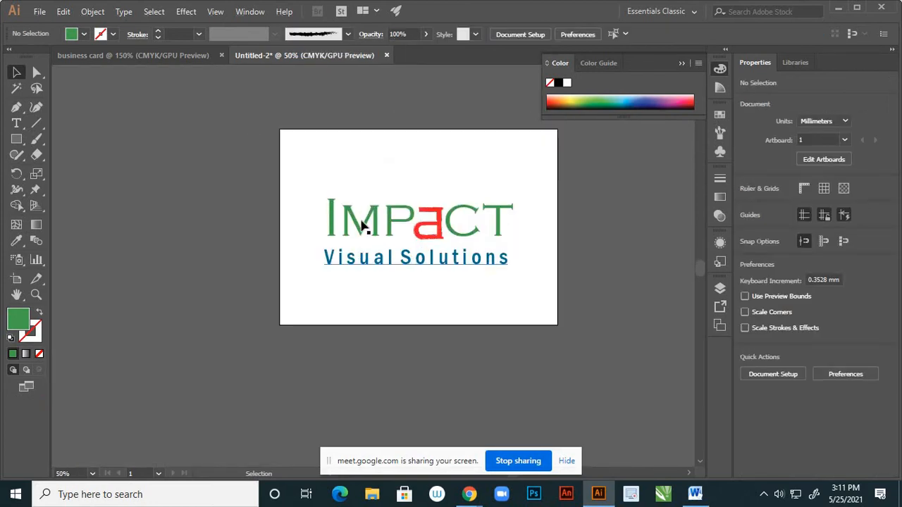
{"action": "left_click", "coordinate": [367, 261]}
{"action": "double_click", "coordinate": [19, 319]}
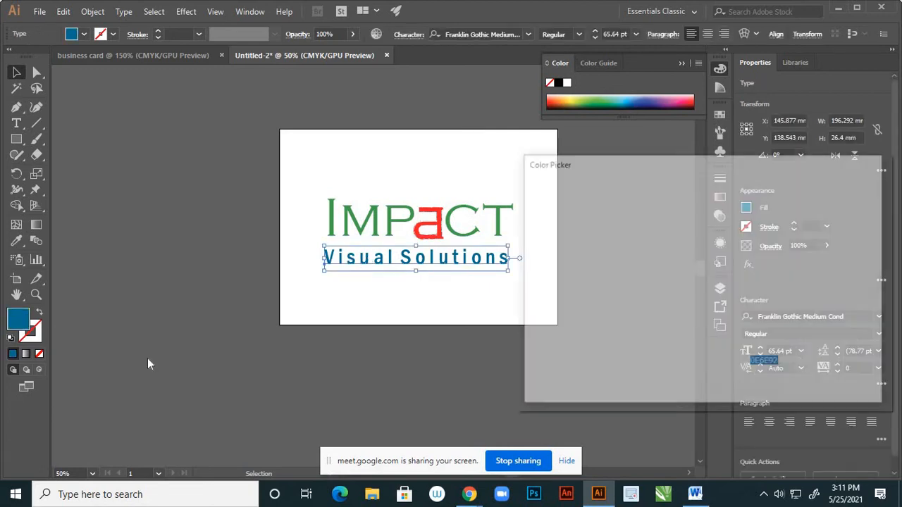
{"action": "left_click_drag", "start_coordinate": [575, 352], "coordinate": [532, 365]}
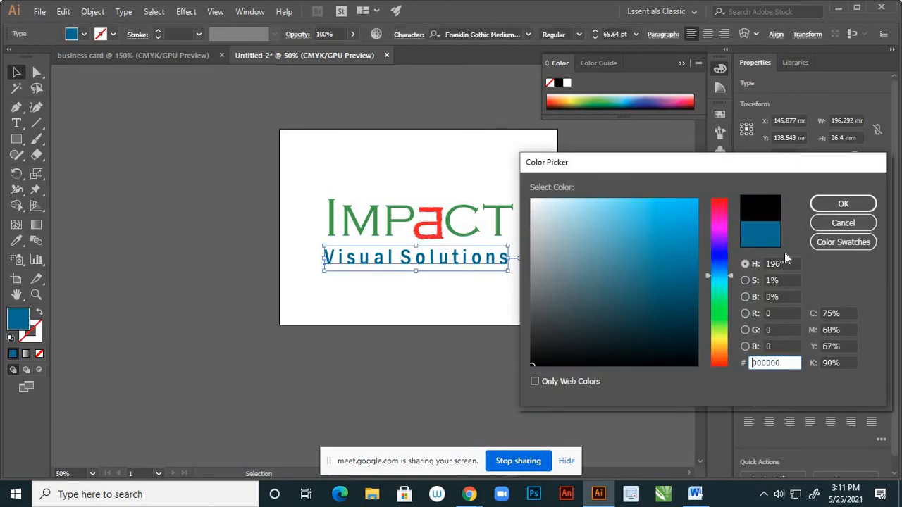
{"action": "left_click", "coordinate": [830, 208]}
{"action": "left_click", "coordinate": [540, 331]}
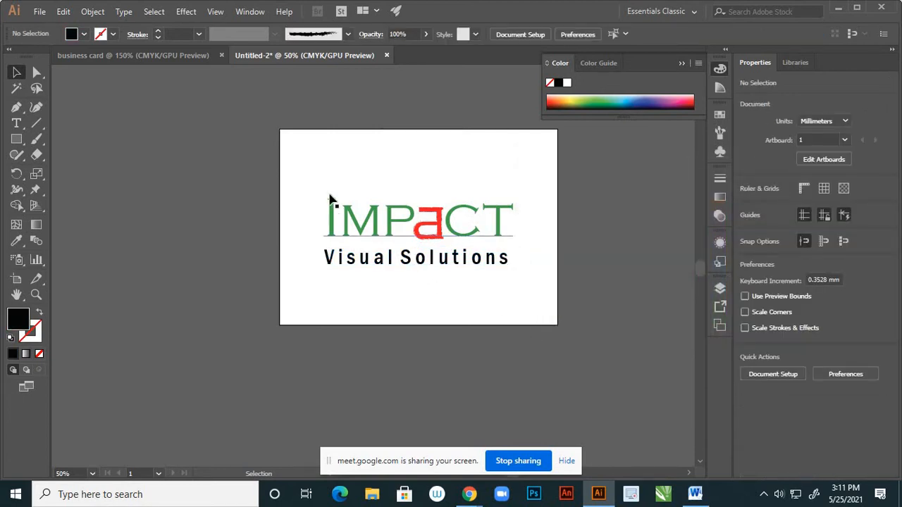
{"action": "left_click_drag", "start_coordinate": [315, 182], "coordinate": [536, 284]}
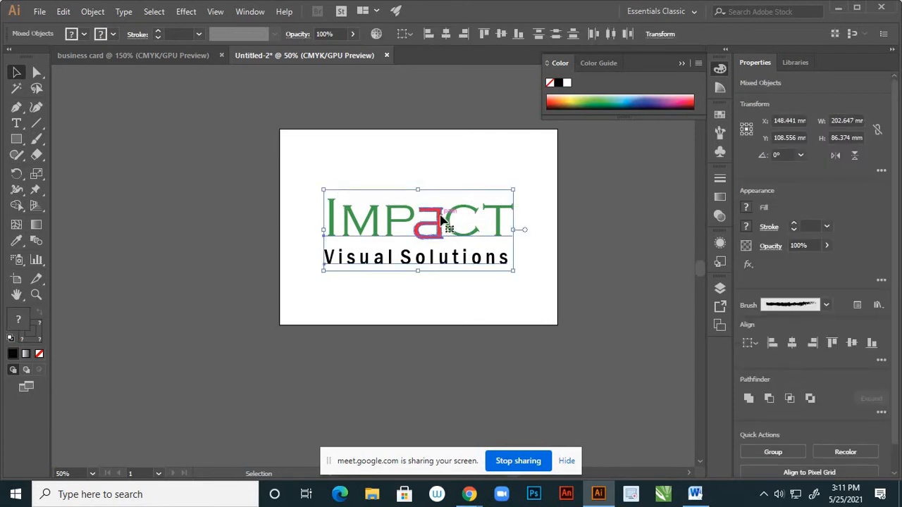
Place a logo copy below the artboard and recolour the on-page IMPACT letters teal blue 0E84A0
{"action": "left_click_drag", "start_coordinate": [439, 223], "coordinate": [263, 376]}
{"action": "left_click", "coordinate": [355, 281]}
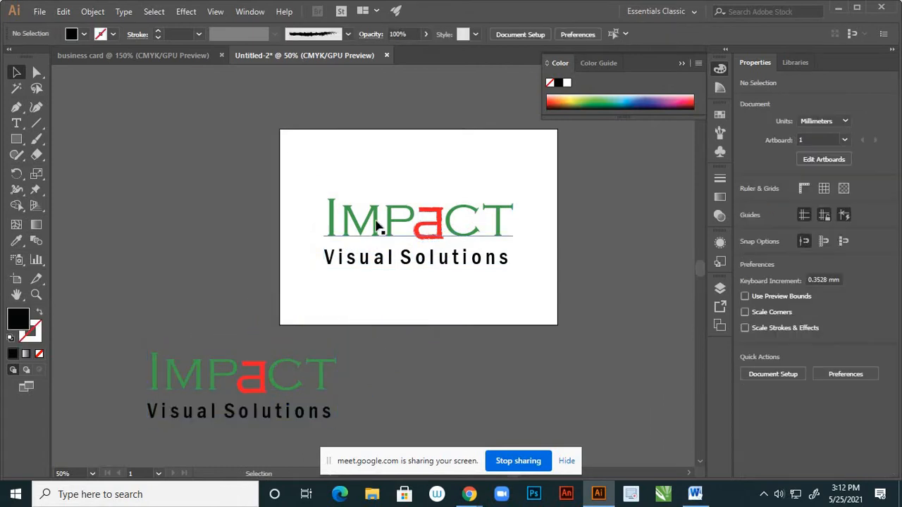
{"action": "left_click", "coordinate": [378, 225]}
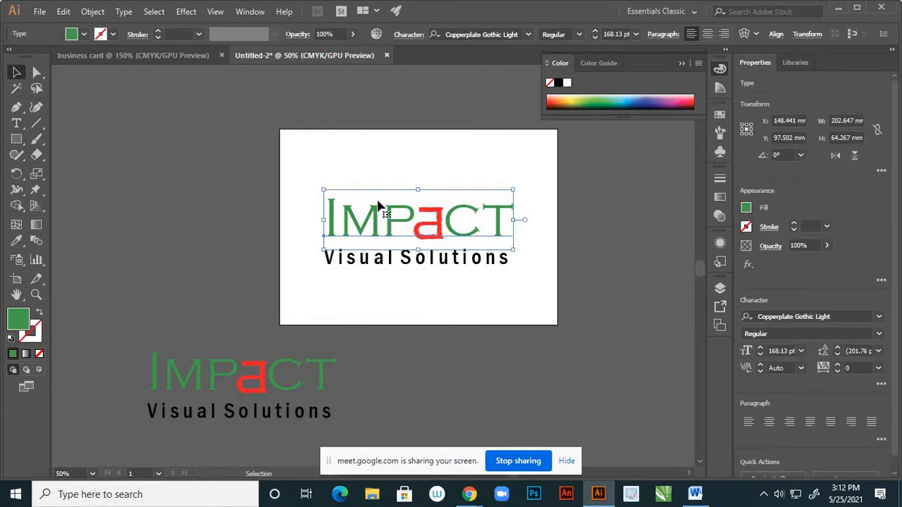
{"action": "double_click", "coordinate": [18, 320]}
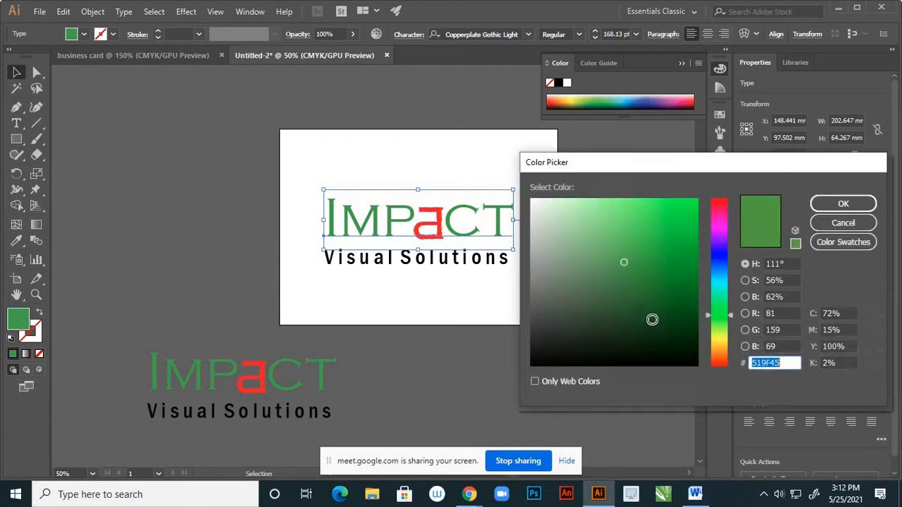
{"action": "left_click", "coordinate": [722, 275]}
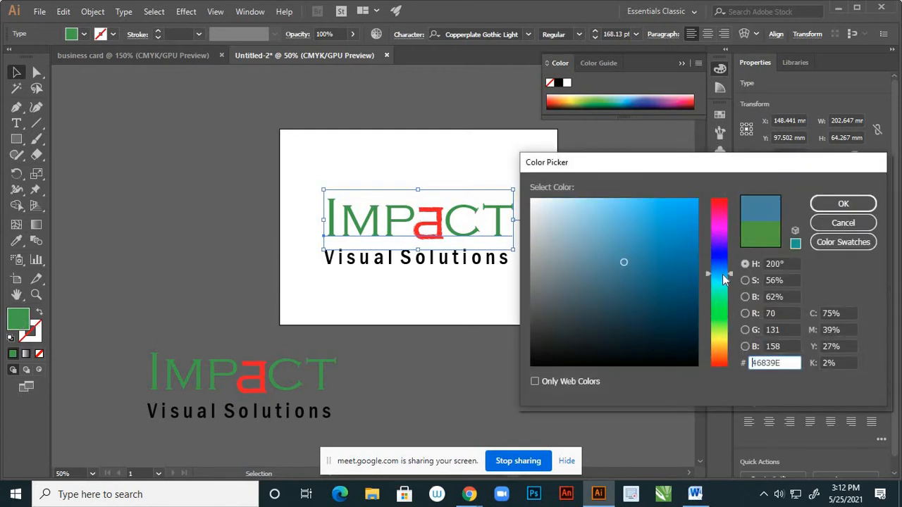
{"action": "left_click", "coordinate": [724, 278]}
{"action": "left_click_drag", "start_coordinate": [688, 243], "coordinate": [684, 258]}
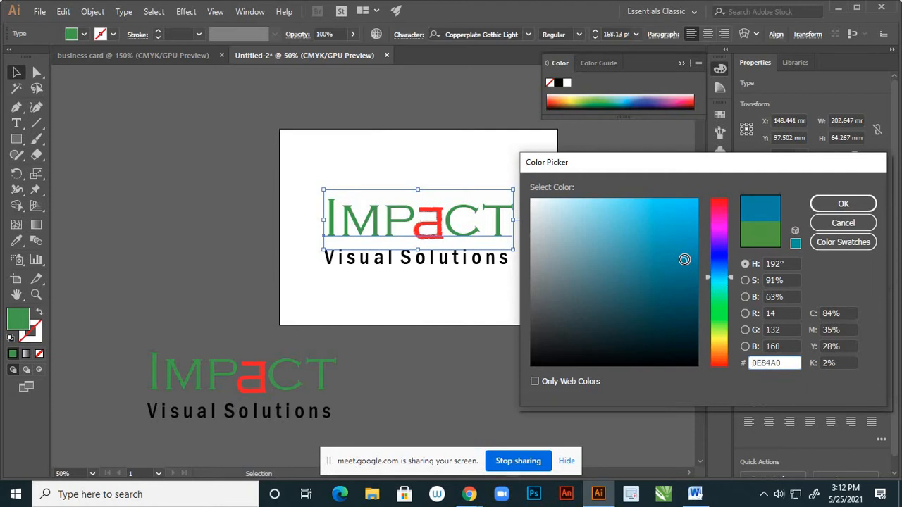
{"action": "left_click", "coordinate": [843, 203]}
{"action": "left_click", "coordinate": [536, 284]}
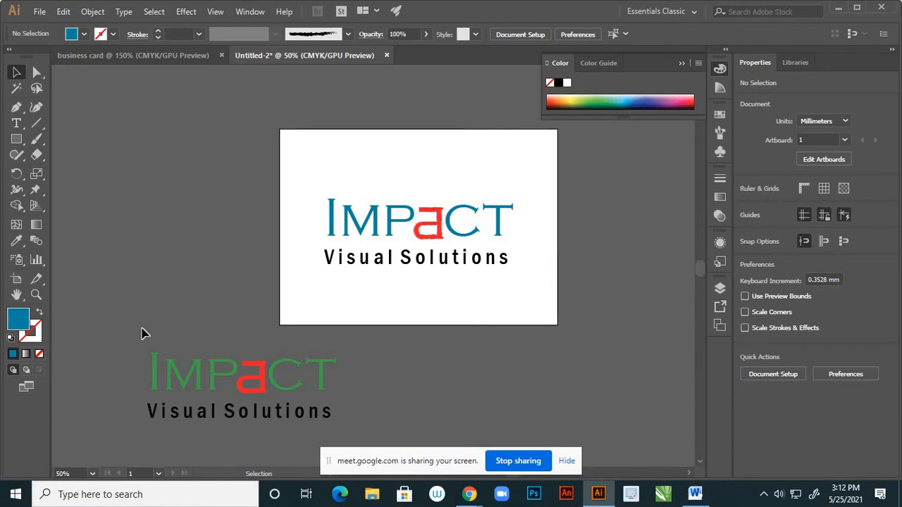
{"action": "left_click", "coordinate": [320, 372]}
{"action": "left_click_drag", "start_coordinate": [321, 372], "coordinate": [498, 283]}
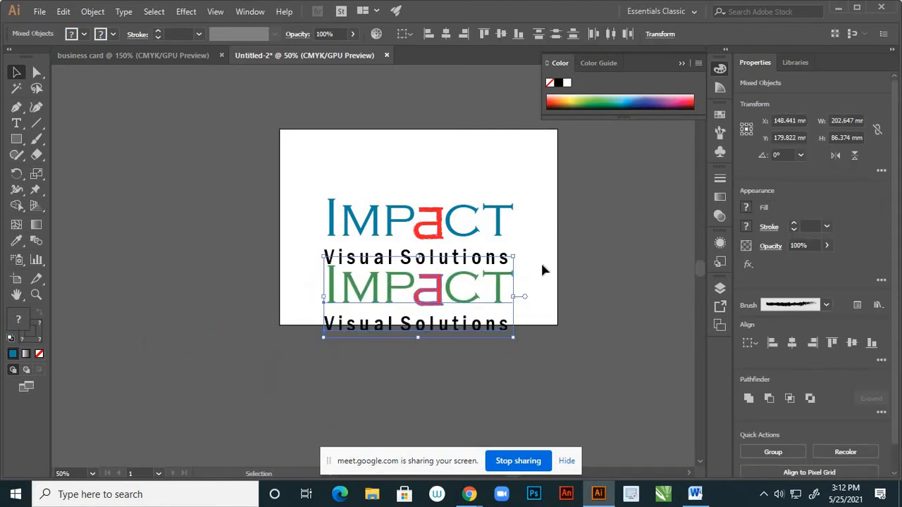
{"action": "left_click", "coordinate": [541, 264]}
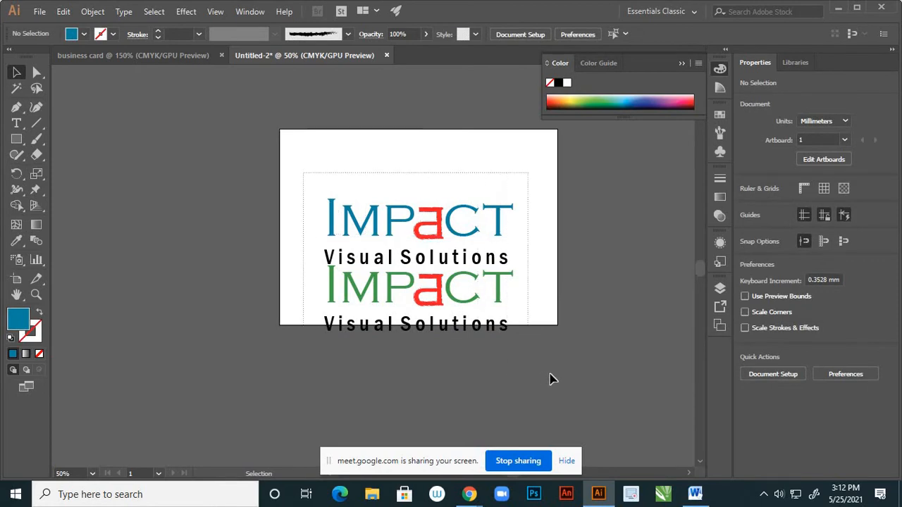
{"action": "left_click_drag", "start_coordinate": [550, 378], "coordinate": [501, 254]}
{"action": "left_click_drag", "start_coordinate": [501, 215], "coordinate": [497, 177]}
{"action": "left_click", "coordinate": [532, 292]}
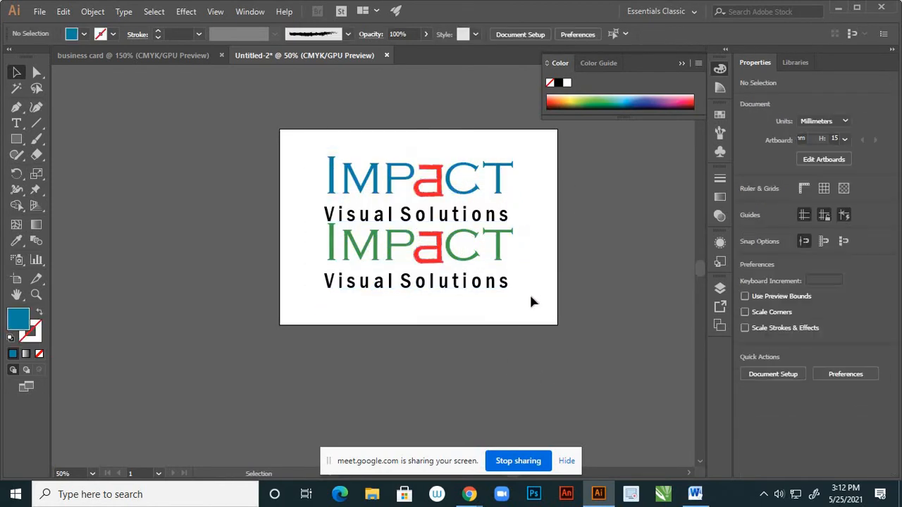
{"action": "scroll", "coordinate": [526, 314], "scroll_direction": "down", "scroll_amount": 2}
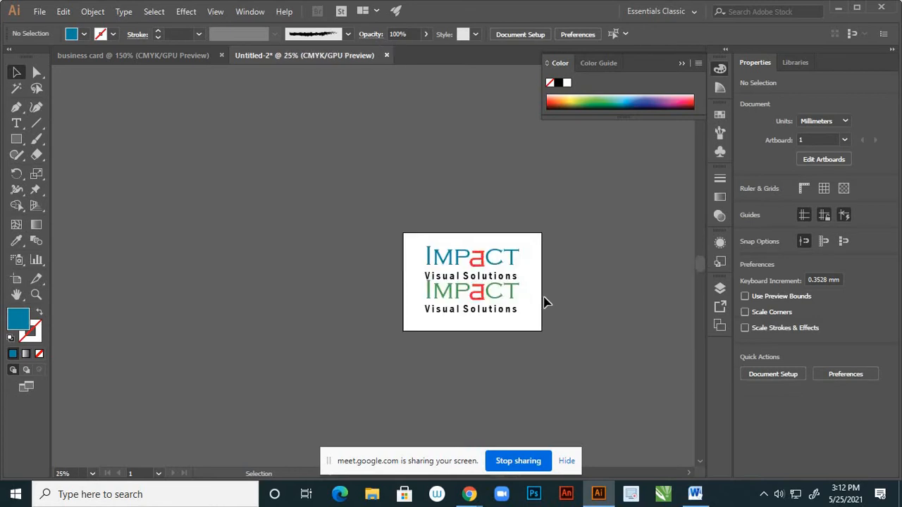
{"action": "scroll", "coordinate": [544, 301], "scroll_direction": "up", "scroll_amount": 1}
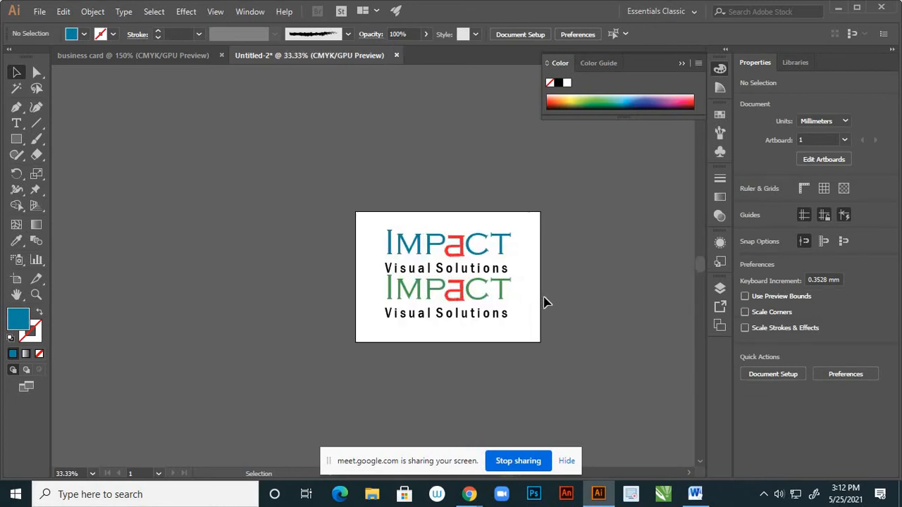
{"action": "scroll", "coordinate": [551, 312], "scroll_direction": "up", "scroll_amount": 1}
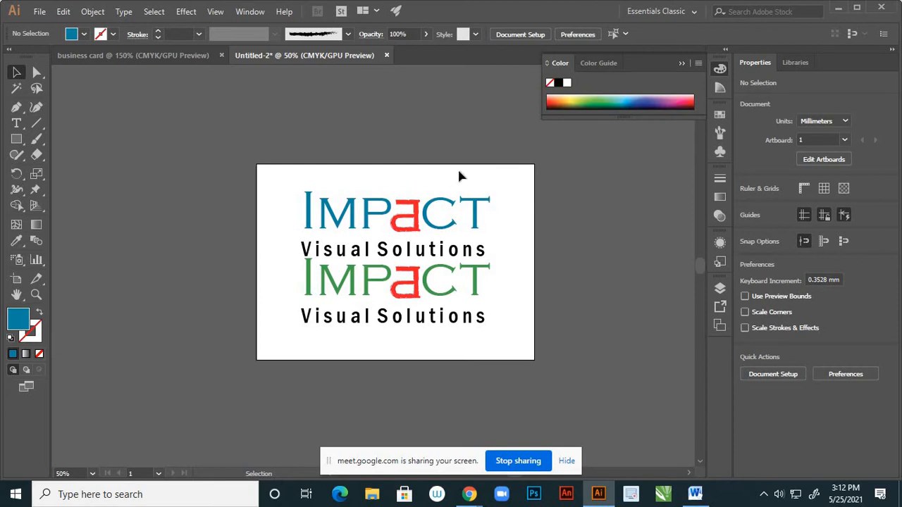
{"action": "scroll", "coordinate": [402, 196], "scroll_direction": "up", "scroll_amount": 2}
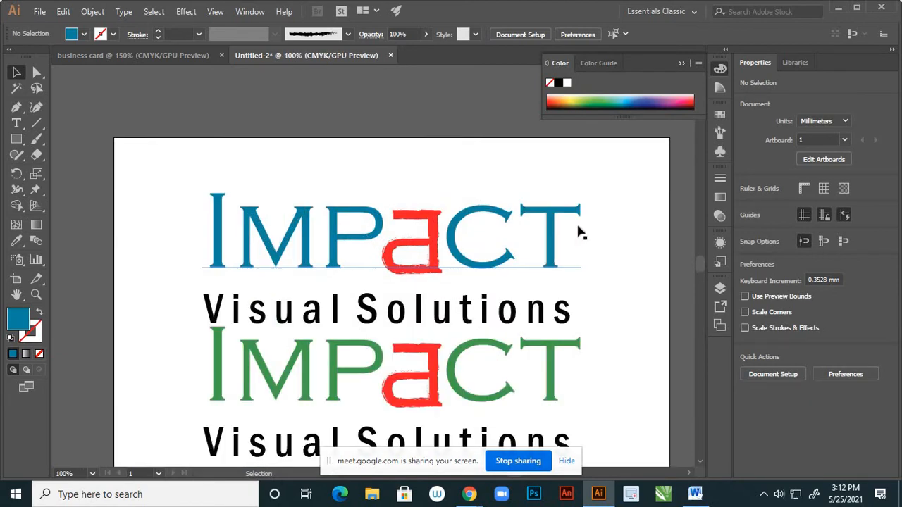
{"action": "scroll", "coordinate": [578, 234], "scroll_direction": "down", "scroll_amount": 2}
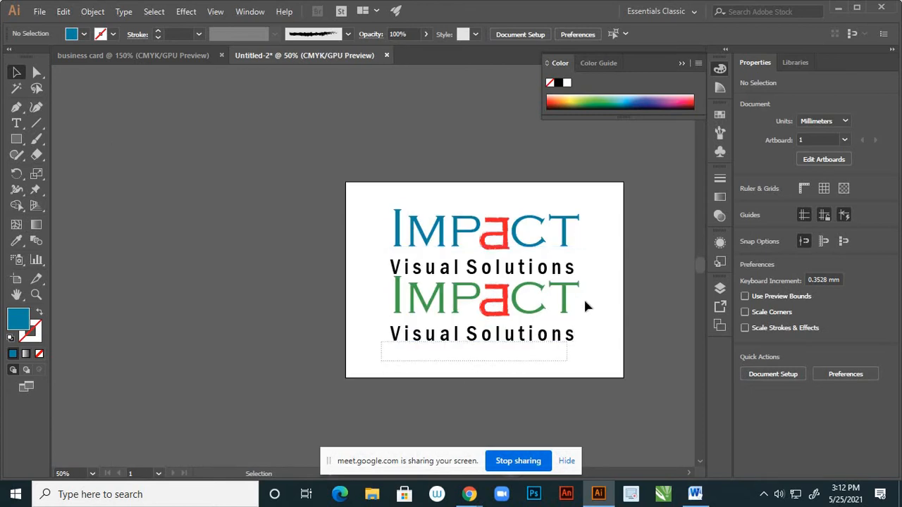
{"action": "left_click_drag", "start_coordinate": [585, 306], "coordinate": [596, 288]}
Delete the green logo copy and move the blue IMPACT logo lower on the artboard
{"action": "key", "text": "Delete"}
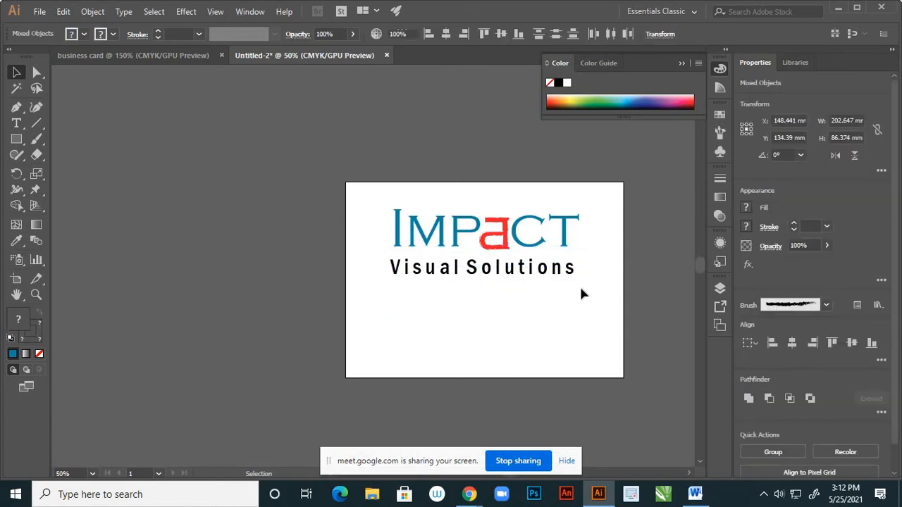
{"action": "left_click_drag", "start_coordinate": [388, 201], "coordinate": [620, 318]}
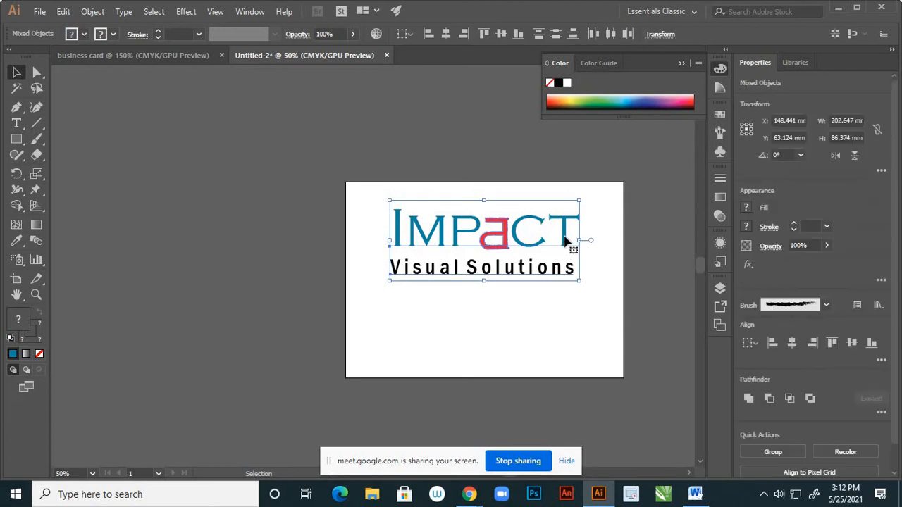
{"action": "left_click_drag", "start_coordinate": [565, 240], "coordinate": [565, 273]}
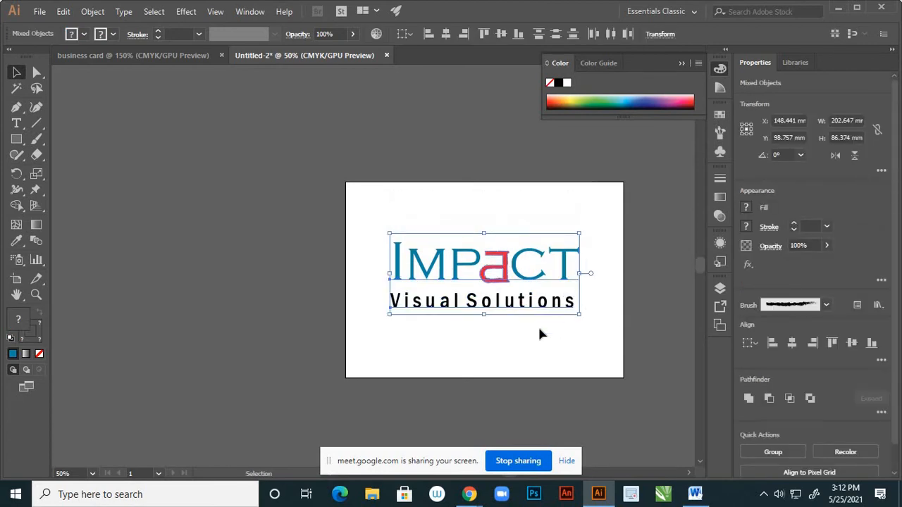
{"action": "scroll", "coordinate": [492, 281], "scroll_direction": "up", "scroll_amount": 2}
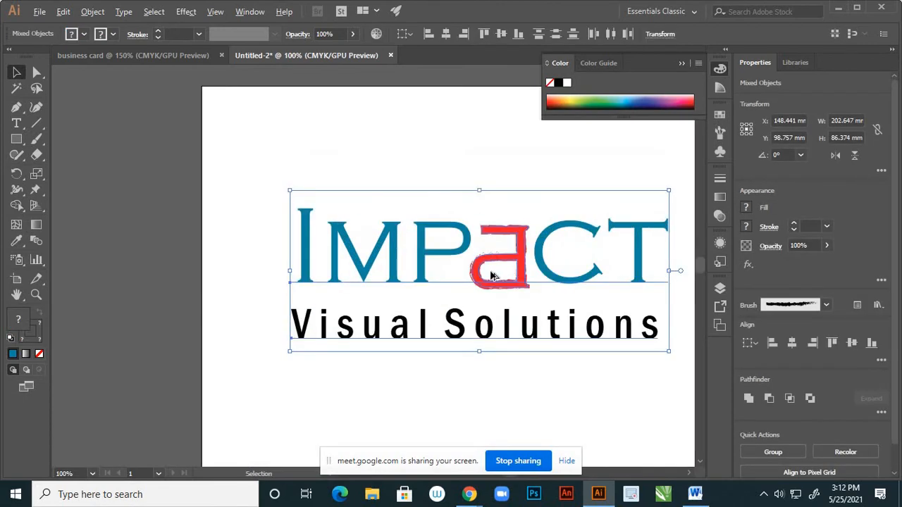
{"action": "scroll", "coordinate": [491, 275], "scroll_direction": "down", "scroll_amount": 2}
{"action": "scroll", "coordinate": [493, 272], "scroll_direction": "up", "scroll_amount": 2}
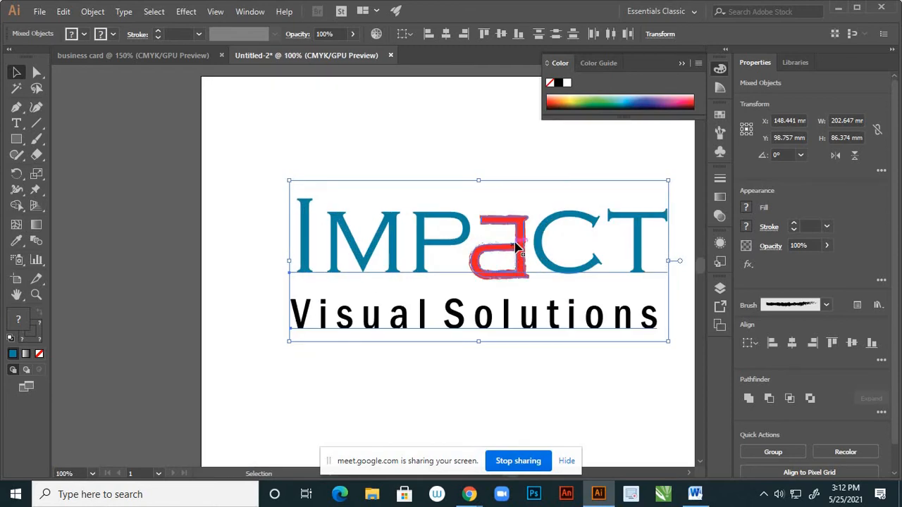
Group the blue IMPACT lettering, red a and black tagline into one object
{"action": "right_click", "coordinate": [524, 242]}
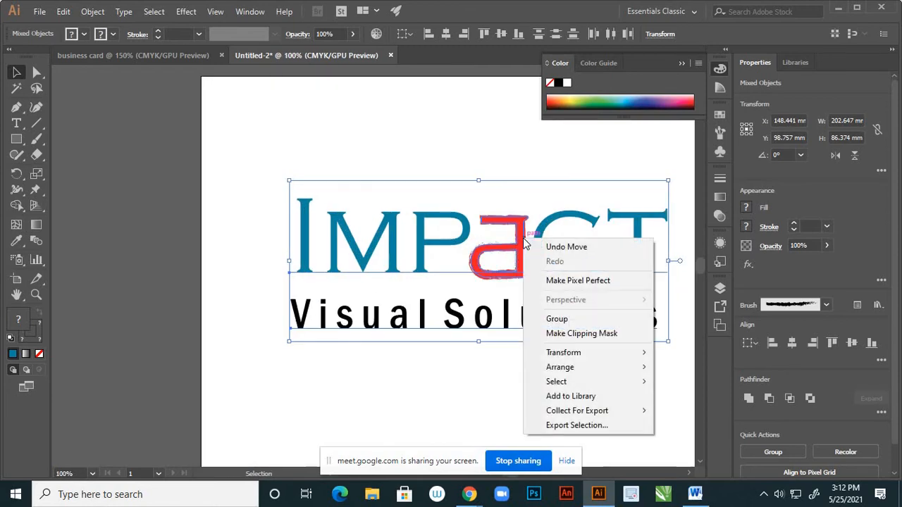
{"action": "left_click", "coordinate": [556, 318]}
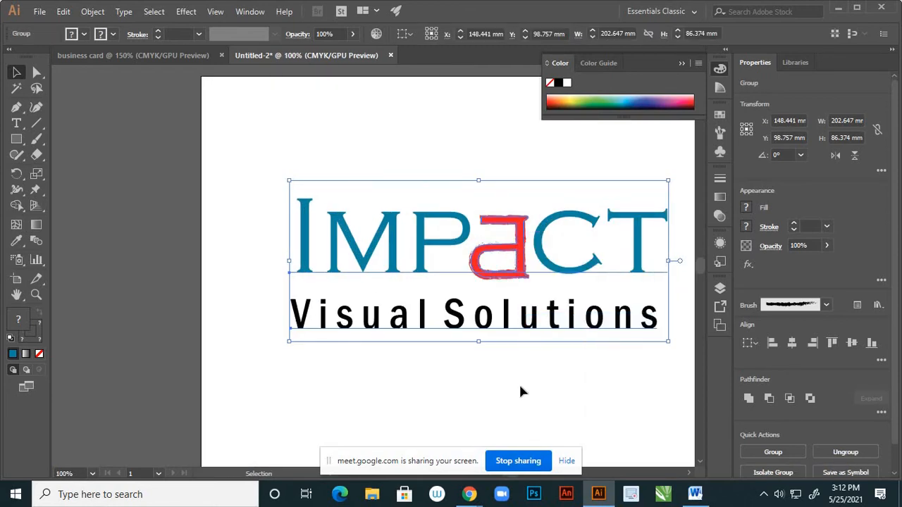
{"action": "left_click", "coordinate": [519, 384]}
{"action": "left_click", "coordinate": [516, 275]}
{"action": "scroll", "coordinate": [413, 360], "scroll_direction": "down", "scroll_amount": 2}
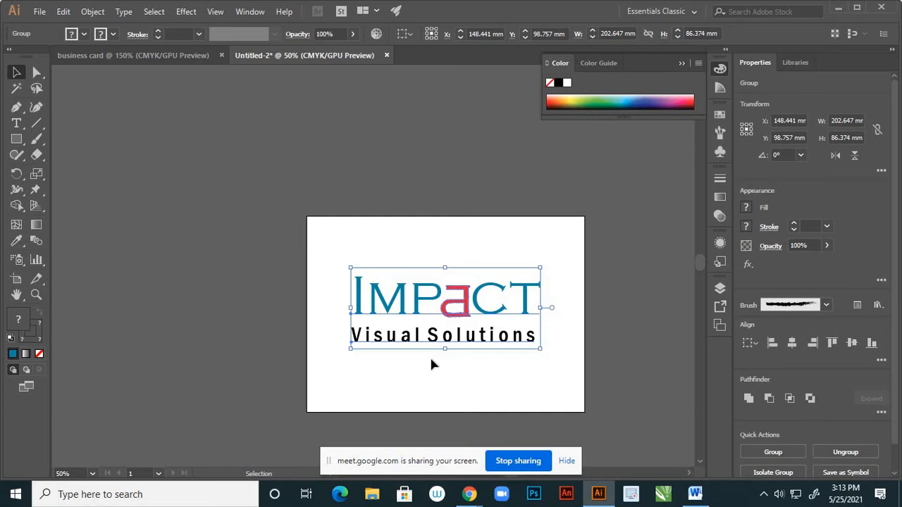
Save the document to the Desktop as 'impact final logo' in Illustrator format
{"action": "key", "text": "a"}
{"action": "key", "text": "ctrl+s"}
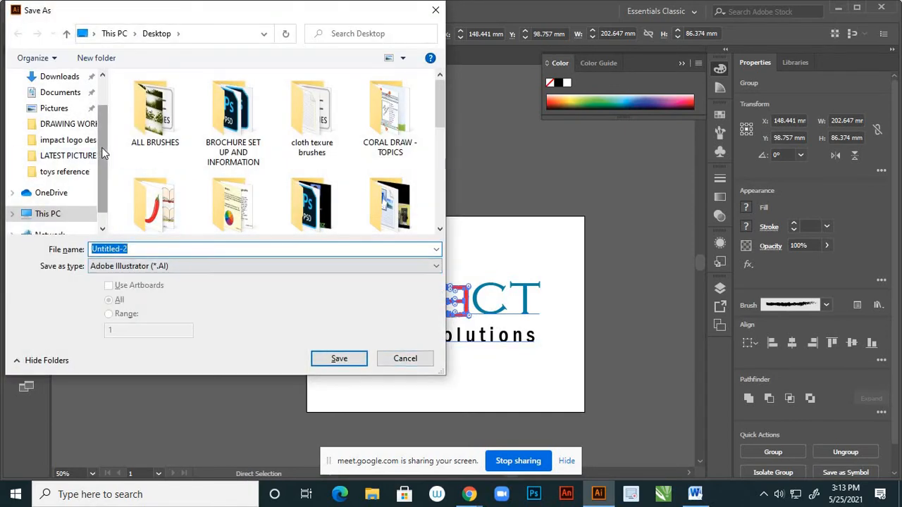
{"action": "scroll", "coordinate": [102, 147], "scroll_direction": "up", "scroll_amount": 1}
{"action": "left_click", "coordinate": [76, 106]}
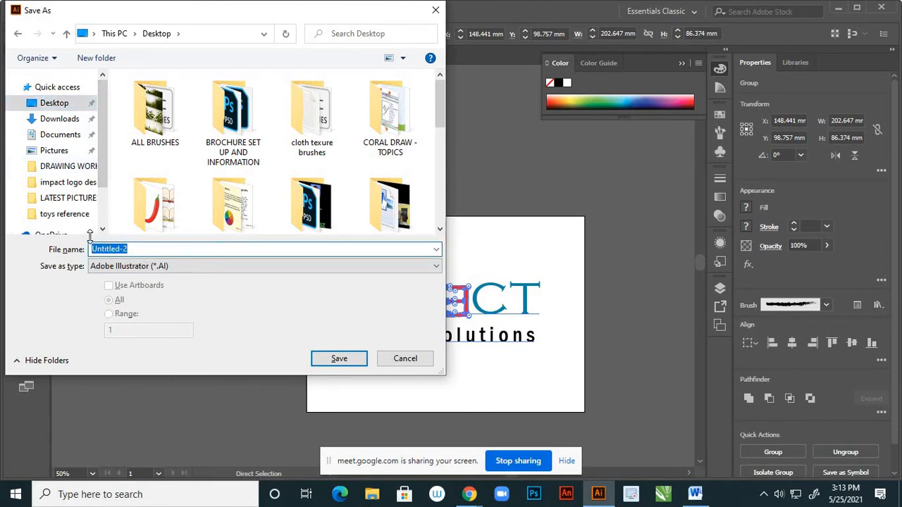
{"action": "type", "text": "im"}
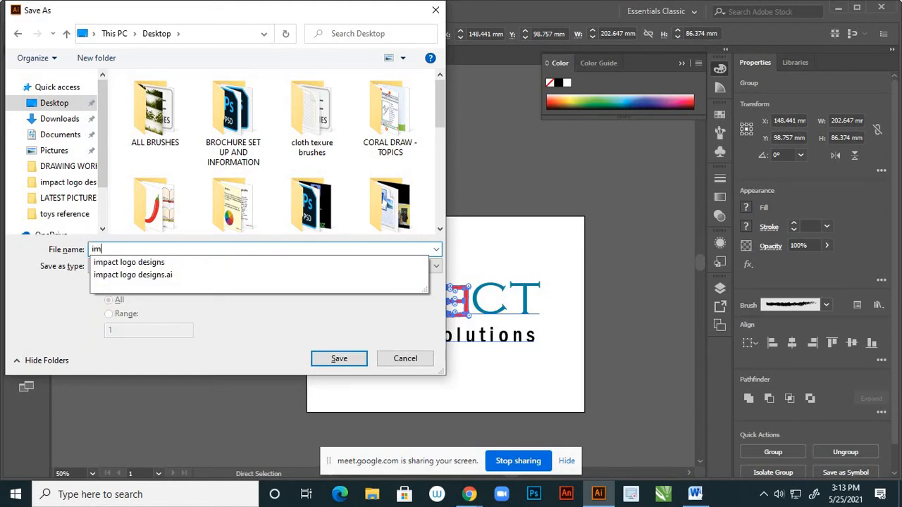
{"action": "type", "text": "pact final logo"}
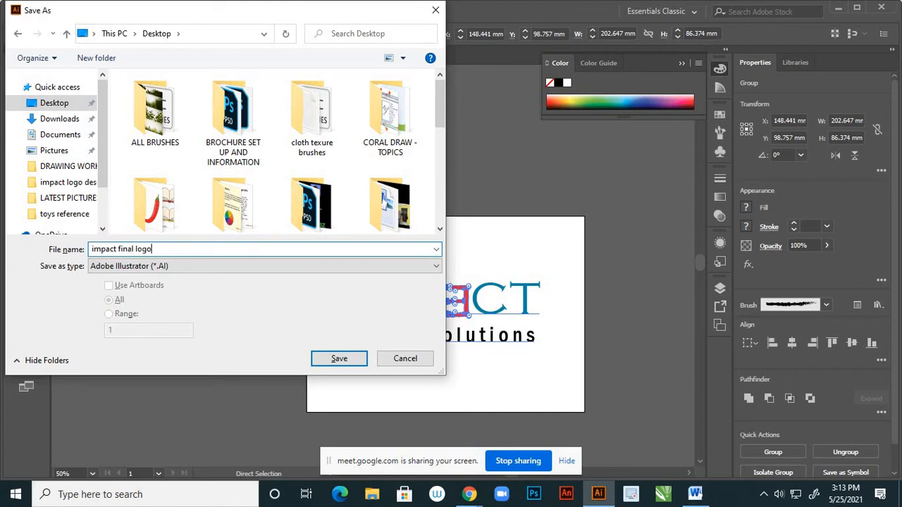
{"action": "left_click", "coordinate": [323, 361]}
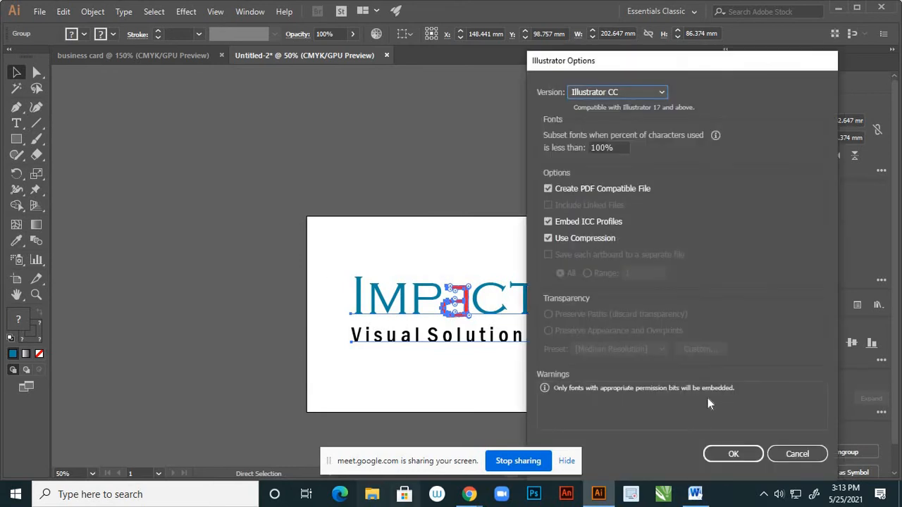
{"action": "left_click", "coordinate": [730, 454]}
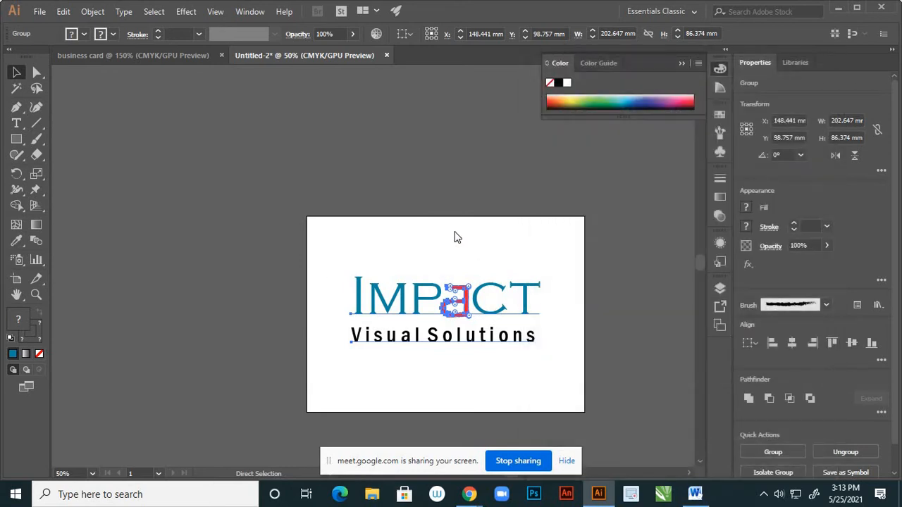
Paste the logo group into the business card document and shrink it to fit the card
{"action": "left_click", "coordinate": [321, 259]}
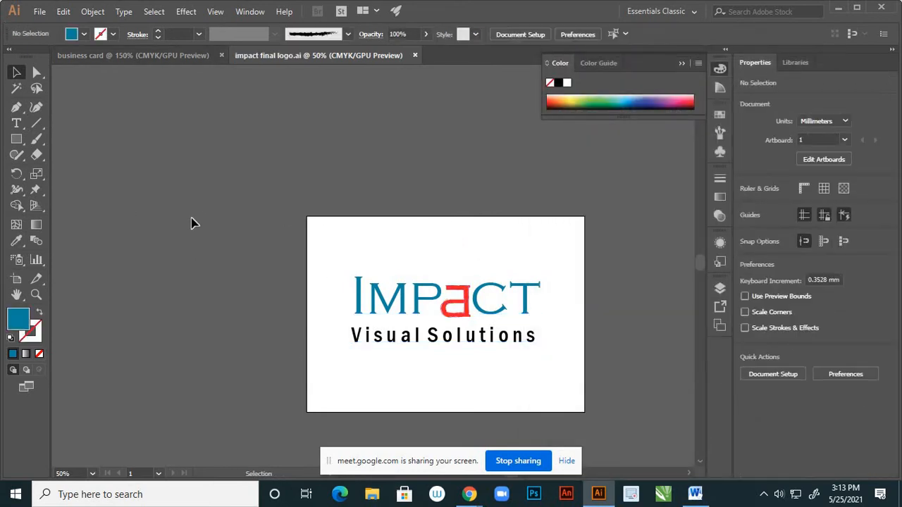
{"action": "left_click_drag", "start_coordinate": [446, 303], "coordinate": [431, 300]}
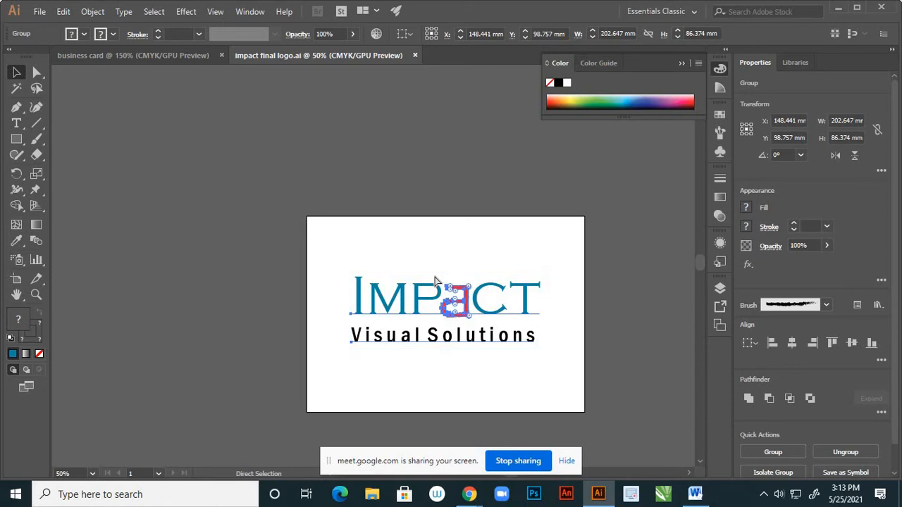
{"action": "left_click", "coordinate": [435, 282]}
{"action": "left_click", "coordinate": [187, 55]}
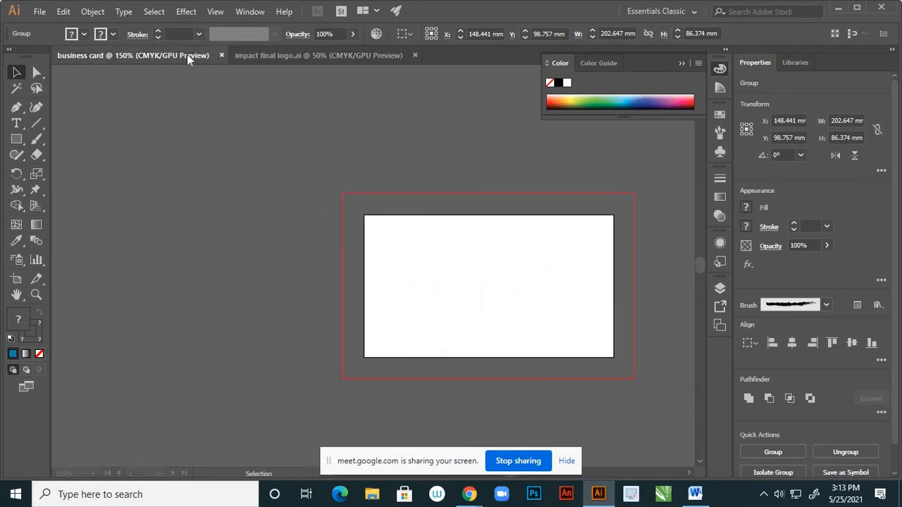
{"action": "key", "text": "a"}
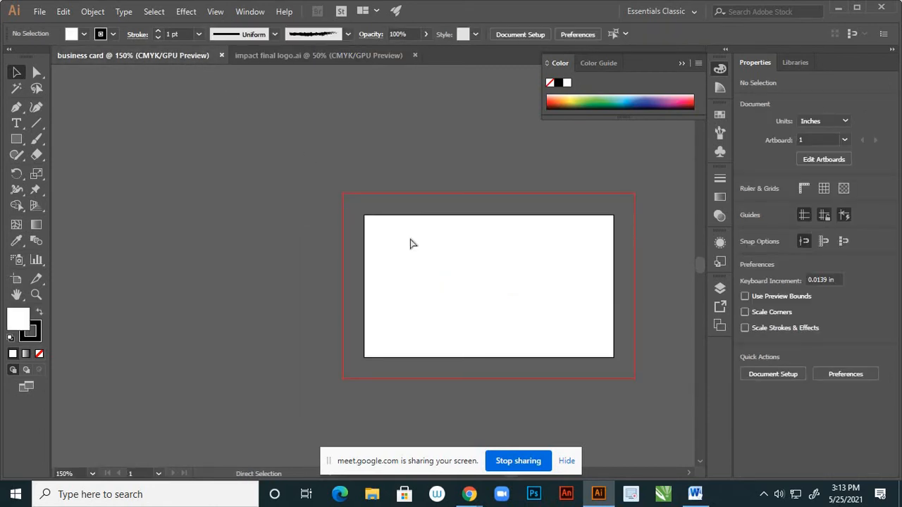
{"action": "key", "text": "ctrl+v"}
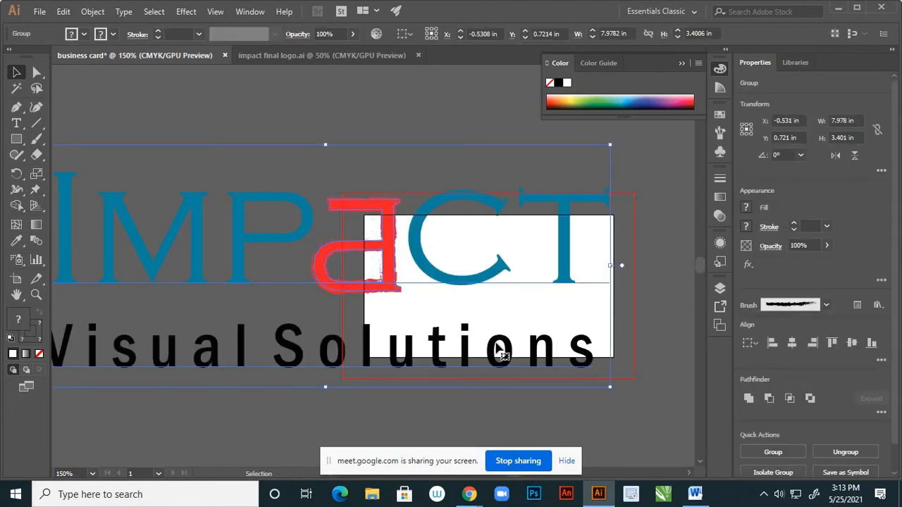
{"action": "scroll", "coordinate": [503, 332], "scroll_direction": "down", "scroll_amount": 2}
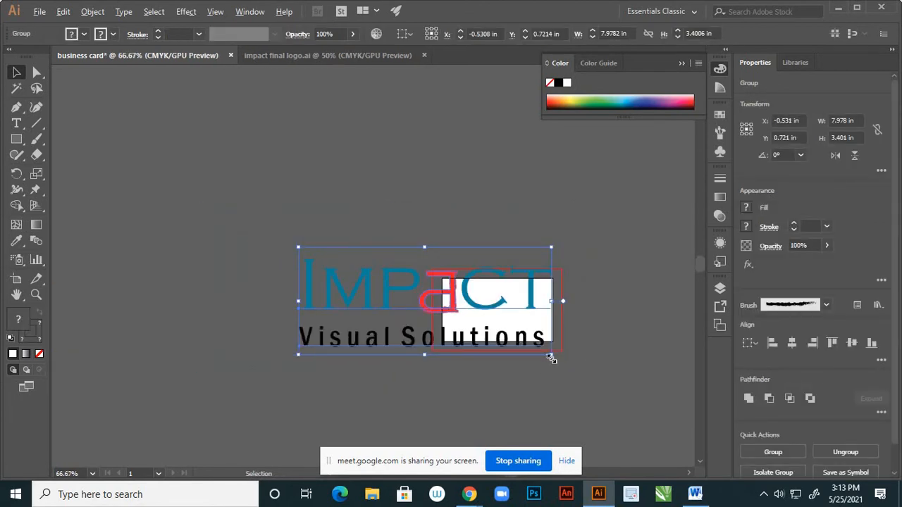
{"action": "left_click_drag", "start_coordinate": [552, 358], "coordinate": [477, 293]}
Close the impact final logo document and scale the logo down further on the card
{"action": "left_click", "coordinate": [341, 79]}
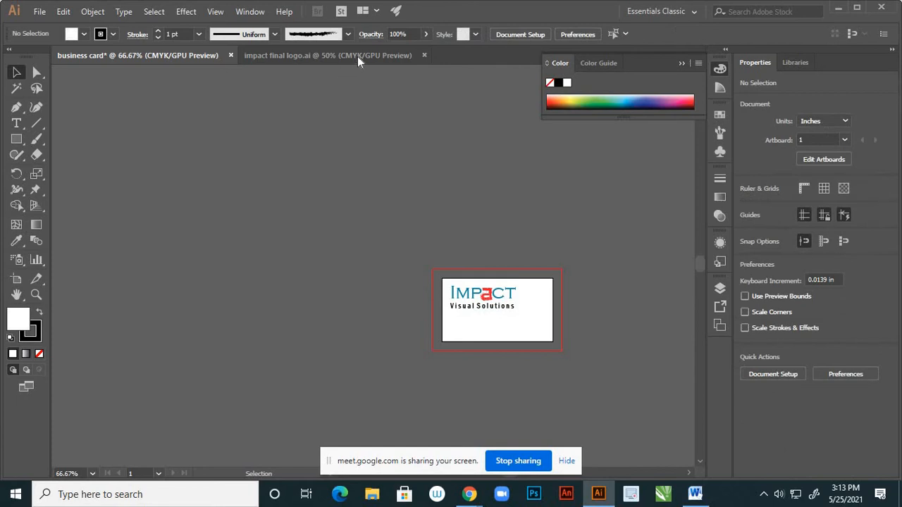
{"action": "left_click", "coordinate": [358, 56]}
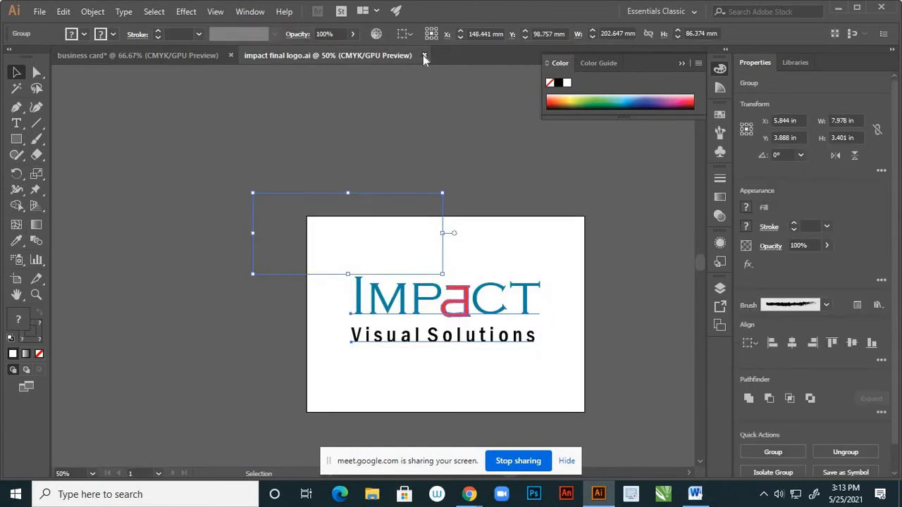
{"action": "left_click", "coordinate": [424, 55]}
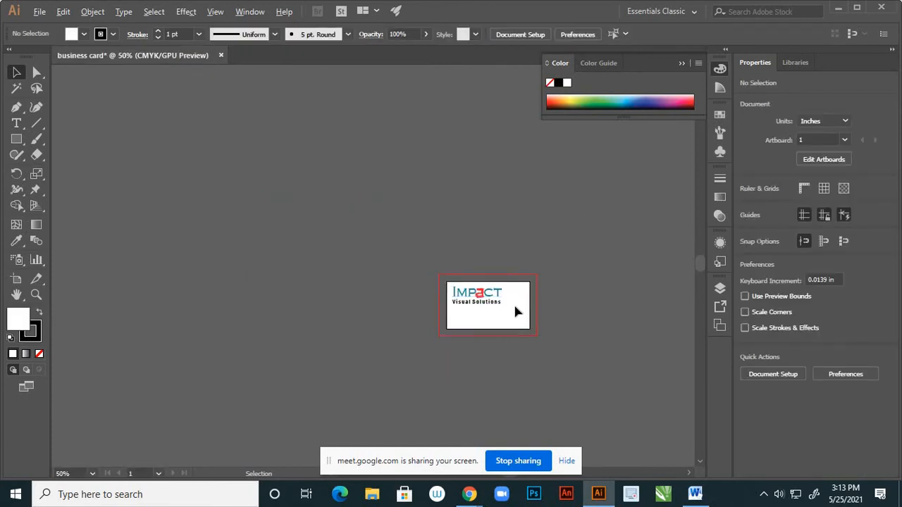
{"action": "scroll", "coordinate": [515, 307], "scroll_direction": "up", "scroll_amount": 4}
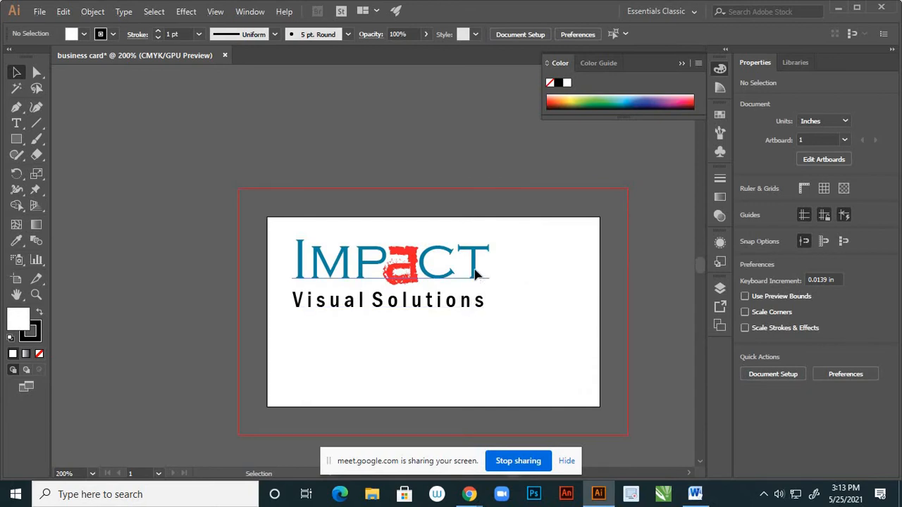
{"action": "left_click", "coordinate": [476, 275]}
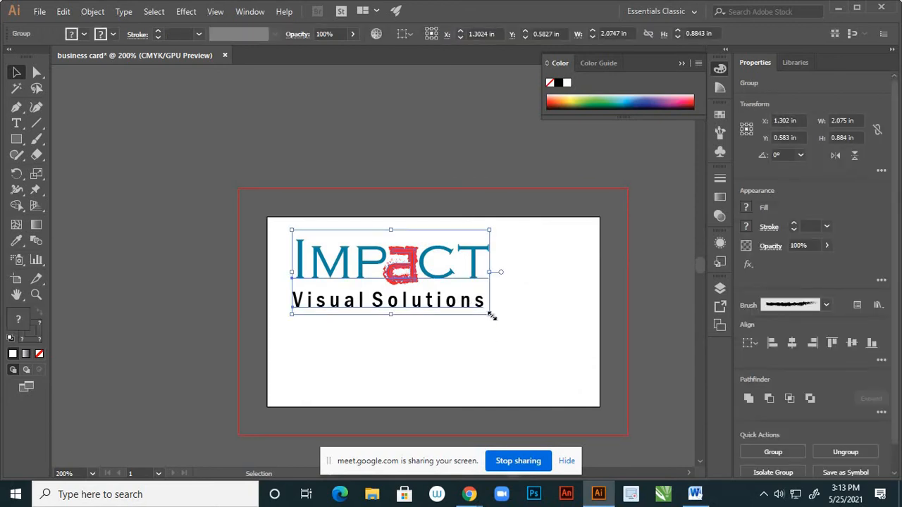
{"action": "mouse_move", "coordinate": [483, 312]}
{"action": "left_mouse_down"}
{"action": "mouse_move", "coordinate": [495, 305]}
{"action": "mouse_move", "coordinate": [471, 305]}
{"action": "left_mouse_up"}
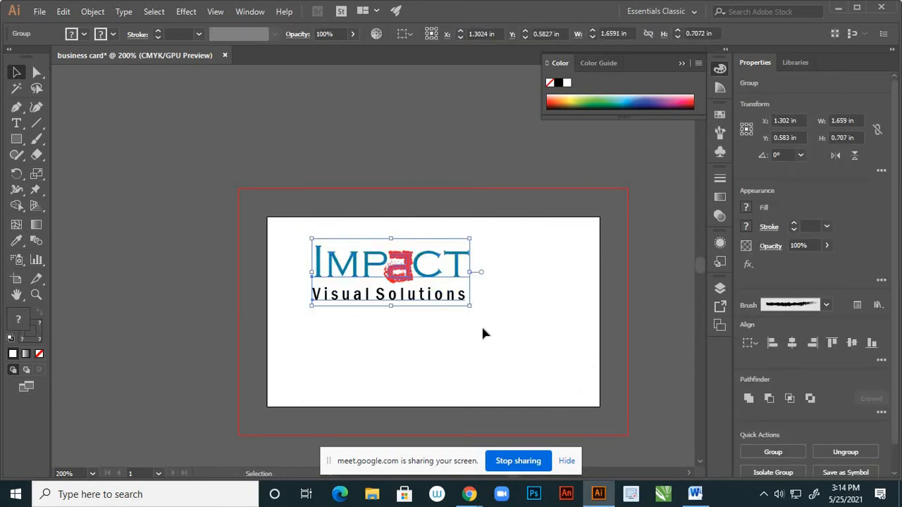
{"action": "left_click", "coordinate": [483, 333]}
Undo the logo group's move and scale so it returns to its larger size
{"action": "scroll", "coordinate": [421, 283], "scroll_direction": "up", "scroll_amount": 3}
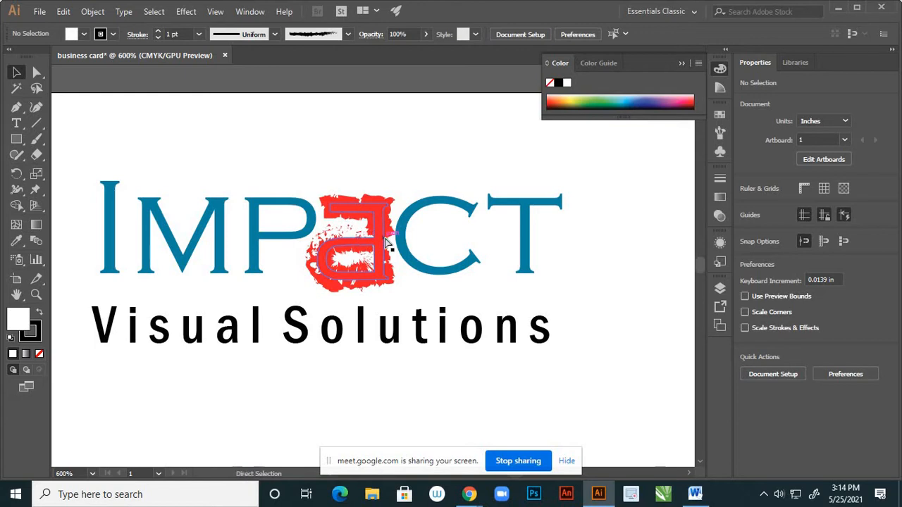
{"action": "key", "text": "a"}
{"action": "left_click", "coordinate": [385, 242]}
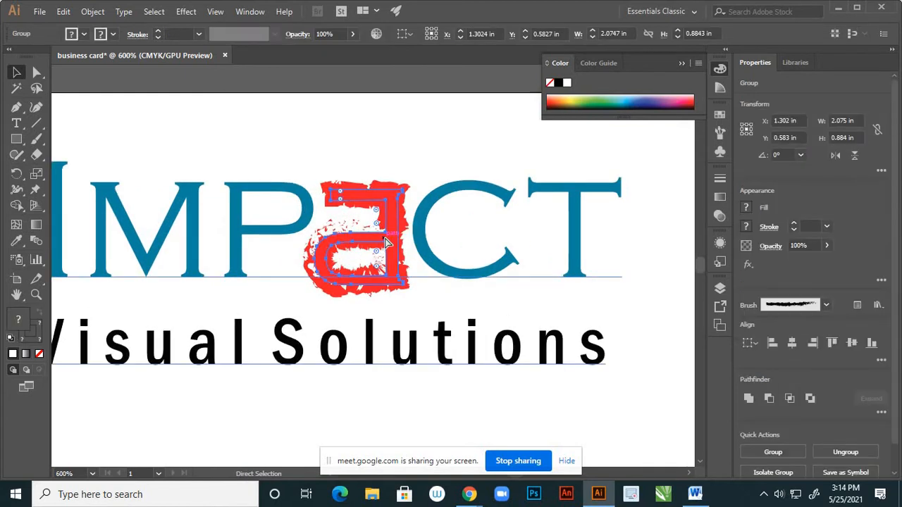
{"action": "key", "text": "ctrl+z"}
{"action": "key", "text": "v"}
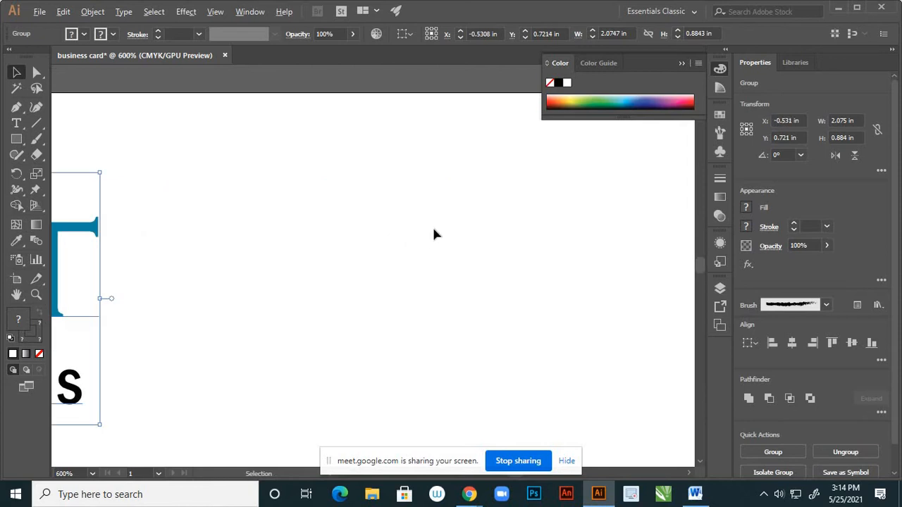
{"action": "scroll", "coordinate": [432, 232], "scroll_direction": "down", "scroll_amount": 4}
{"action": "key", "text": "ctrl+z"}
{"action": "key", "text": "ctrl+z"}
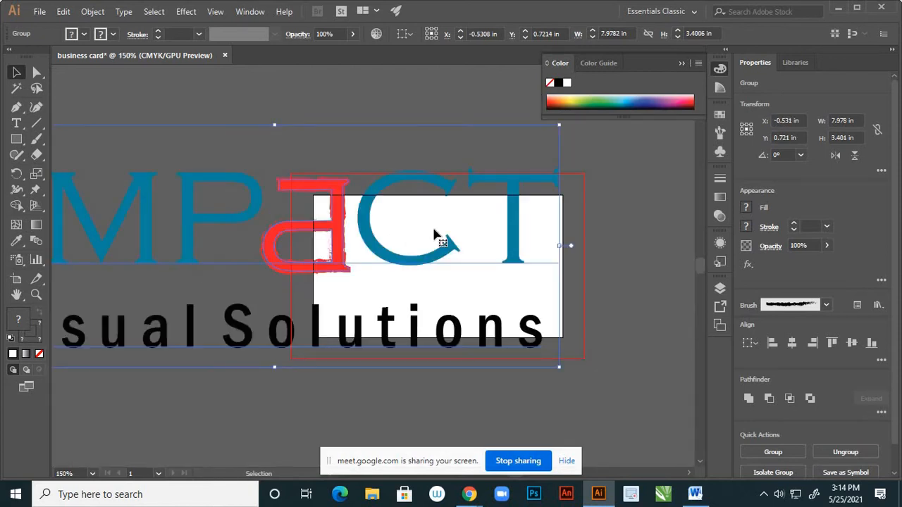
{"action": "left_click", "coordinate": [645, 306]}
{"action": "scroll", "coordinate": [562, 280], "scroll_direction": "down", "scroll_amount": 3}
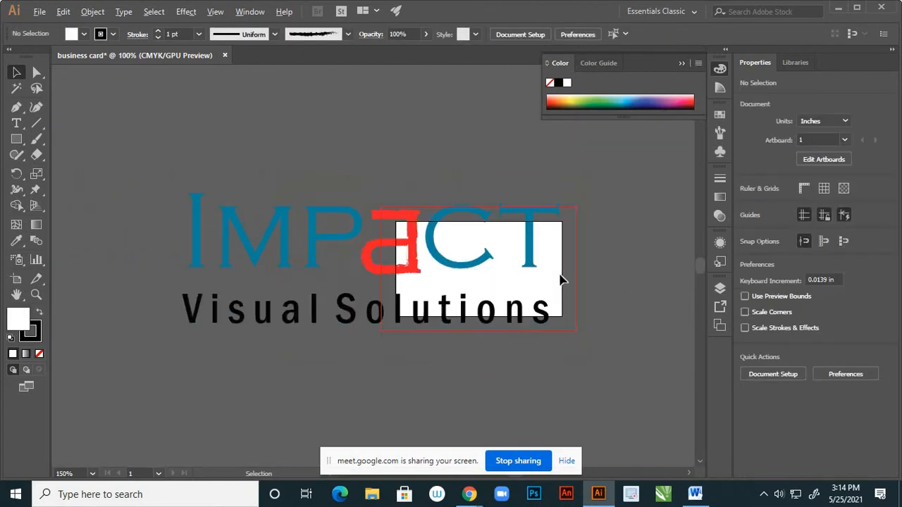
{"action": "left_click", "coordinate": [39, 13]}
Create a new A4 landscape document and pen-draw a curvy, unfilled closed blob
{"action": "key", "text": "Escape"}
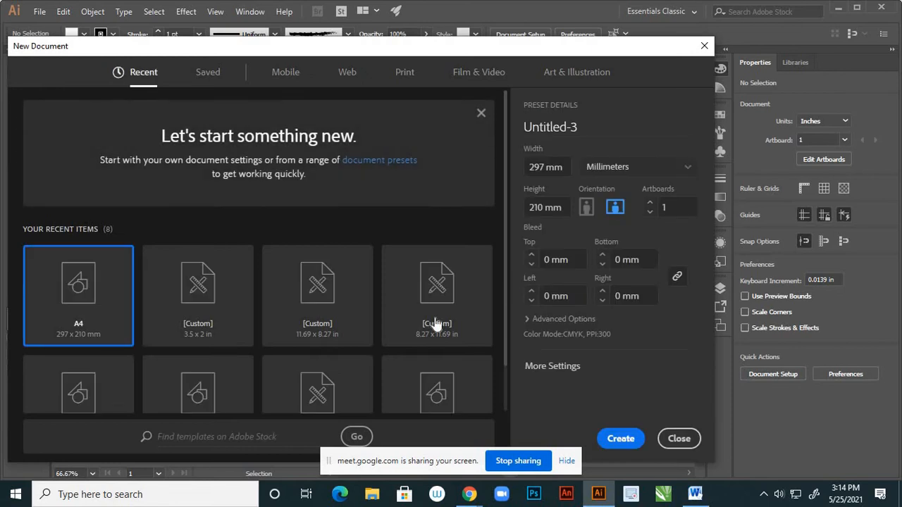
{"action": "left_click", "coordinate": [620, 439]}
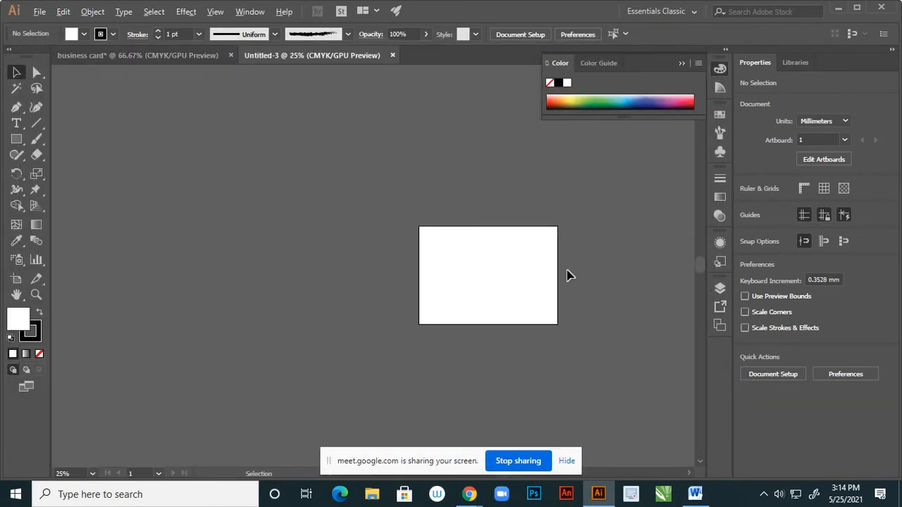
{"action": "left_click", "coordinate": [17, 107]}
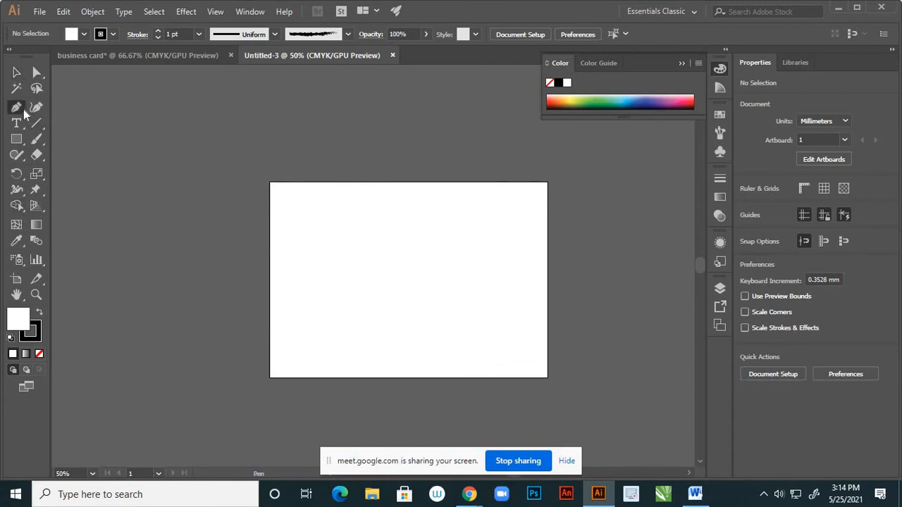
{"action": "left_click", "coordinate": [41, 112]}
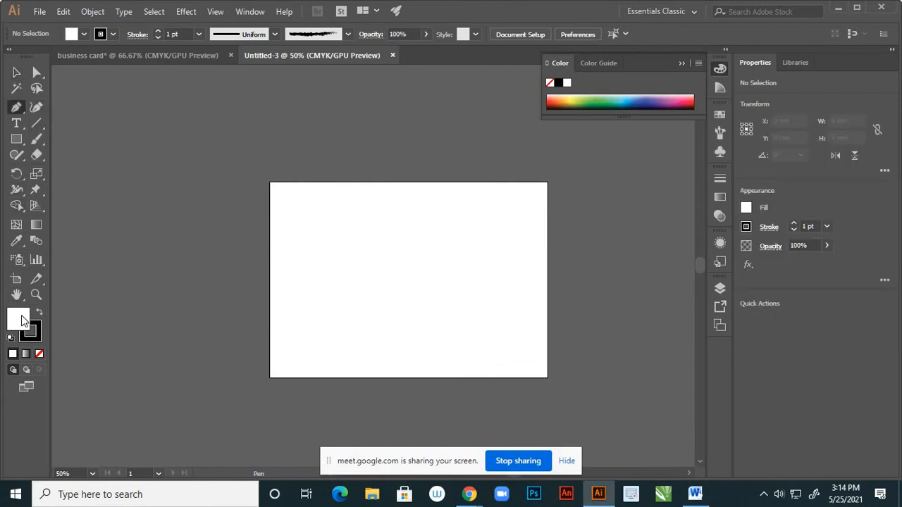
{"action": "left_click", "coordinate": [39, 354]}
{"action": "left_click", "coordinate": [372, 218]}
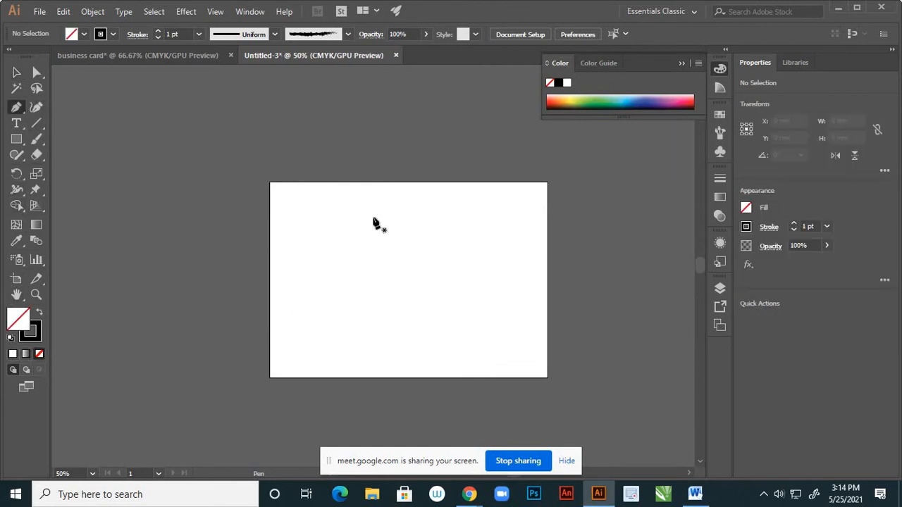
{"action": "left_click_drag", "start_coordinate": [357, 250], "coordinate": [330, 246]}
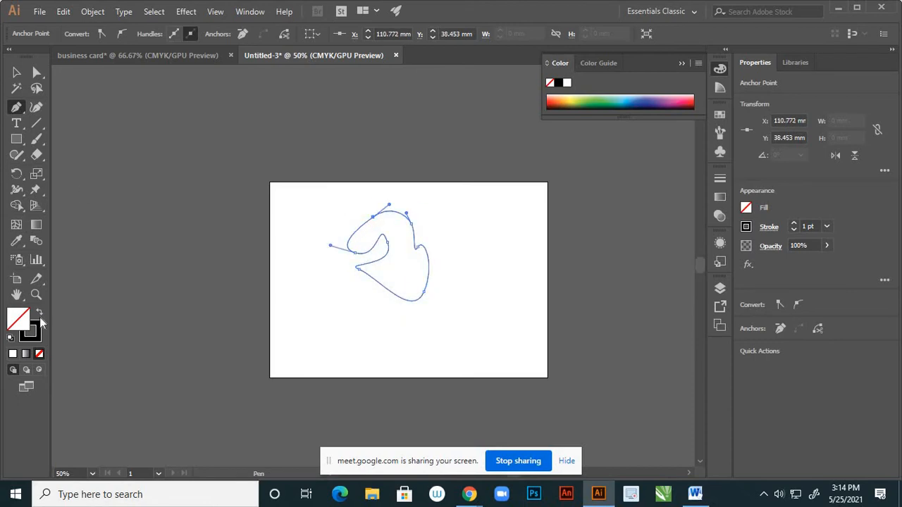
Fill the blob with red, then enlarge, move and shrink it to about 21 mm wide
{"action": "left_click", "coordinate": [553, 100]}
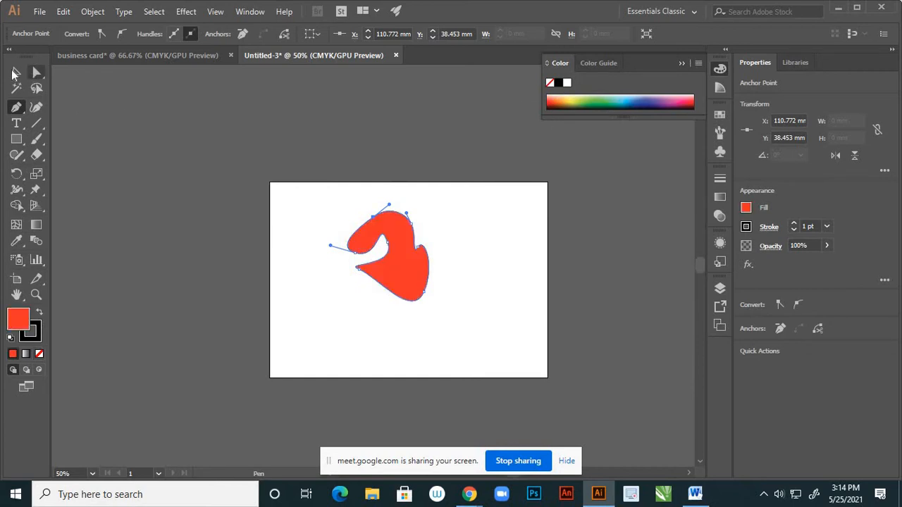
{"action": "left_click", "coordinate": [16, 72]}
{"action": "left_click", "coordinate": [310, 285]}
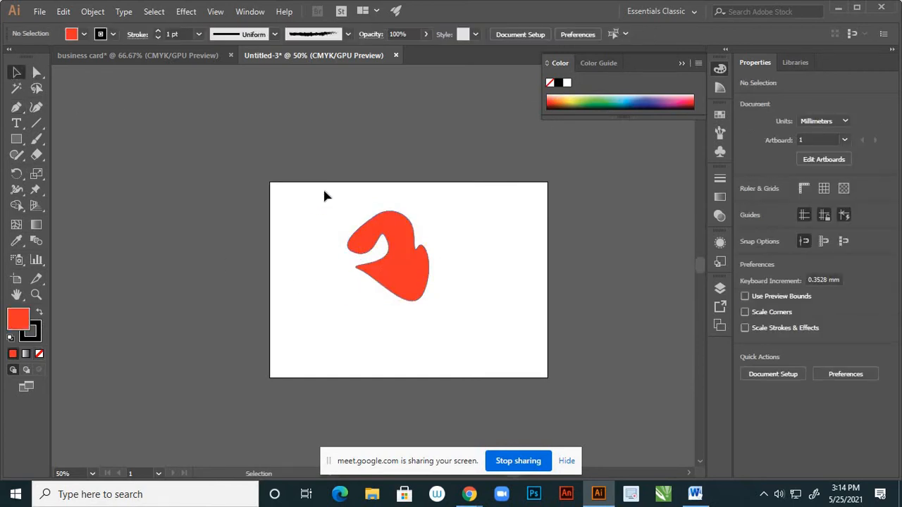
{"action": "left_click_drag", "start_coordinate": [485, 341], "coordinate": [380, 261]}
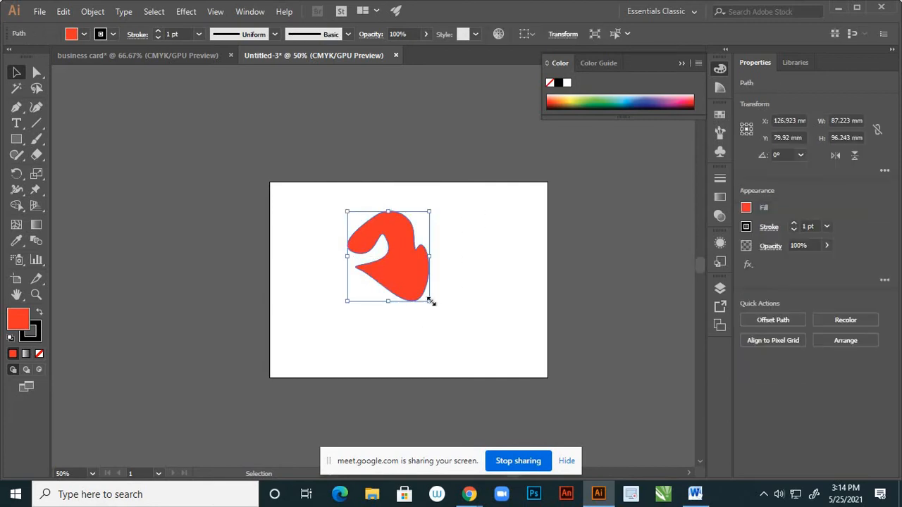
{"action": "left_click_drag", "start_coordinate": [430, 301], "coordinate": [466, 342]}
{"action": "left_click_drag", "start_coordinate": [412, 281], "coordinate": [427, 305]}
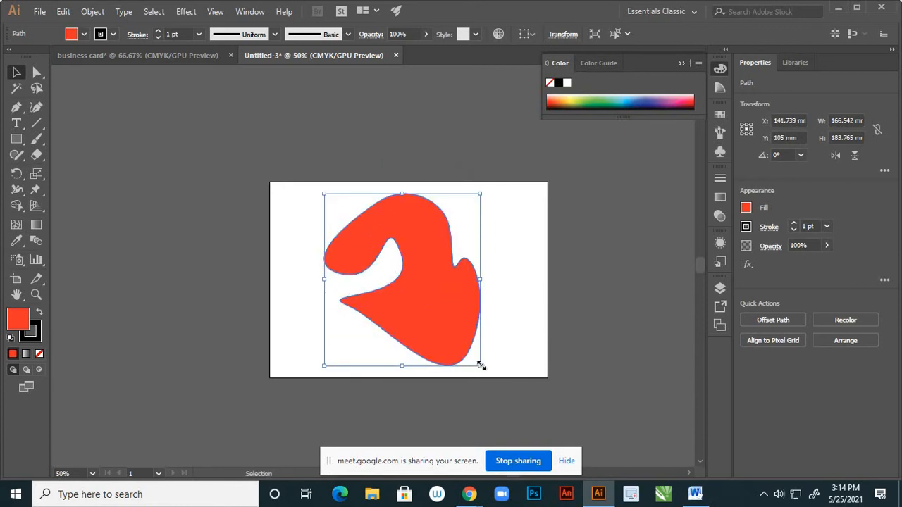
{"action": "left_click_drag", "start_coordinate": [479, 364], "coordinate": [414, 306]}
Scale the small red blob up to about 174.8 × 192.9 mm, covering most of the artboard
{"action": "left_click", "coordinate": [425, 273]}
{"action": "scroll", "coordinate": [412, 279], "scroll_direction": "up", "scroll_amount": 3}
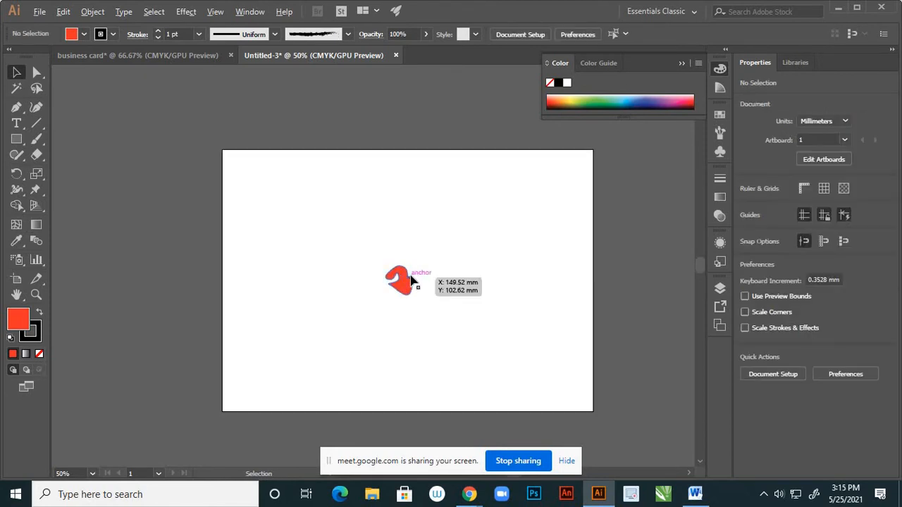
{"action": "left_click", "coordinate": [408, 292]}
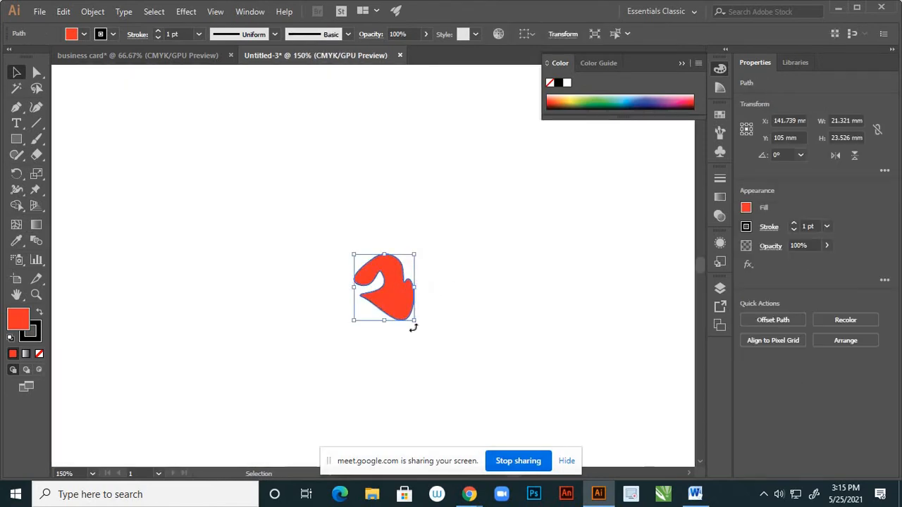
{"action": "scroll", "coordinate": [432, 291], "scroll_direction": "down", "scroll_amount": 3}
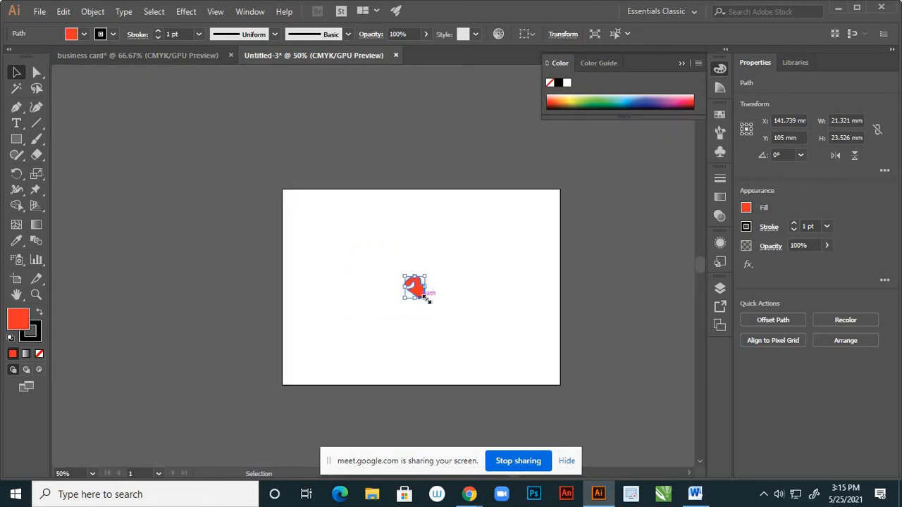
{"action": "left_click_drag", "start_coordinate": [497, 359], "coordinate": [527, 376]}
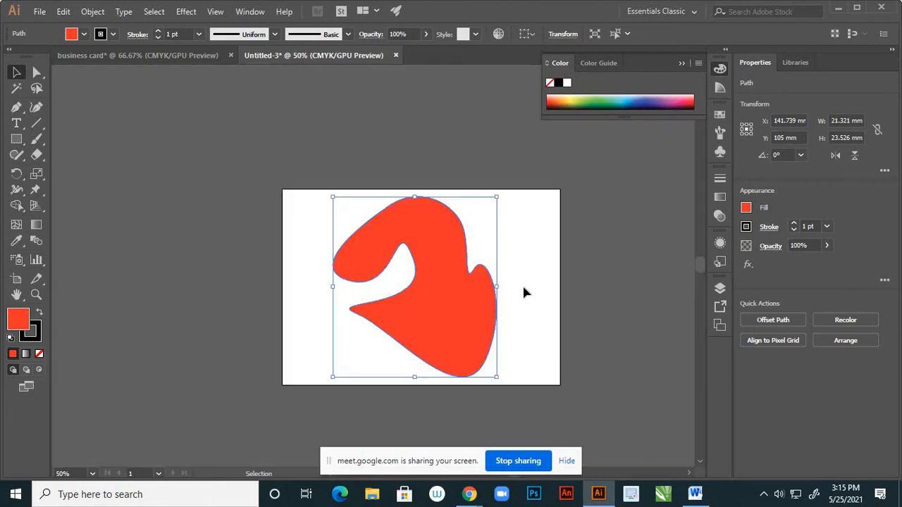
{"action": "left_click", "coordinate": [522, 283]}
{"action": "left_click", "coordinate": [485, 290]}
Check Scale Strokes & Effects in Edit > Preferences > General and confirm
{"action": "left_click", "coordinate": [64, 12]}
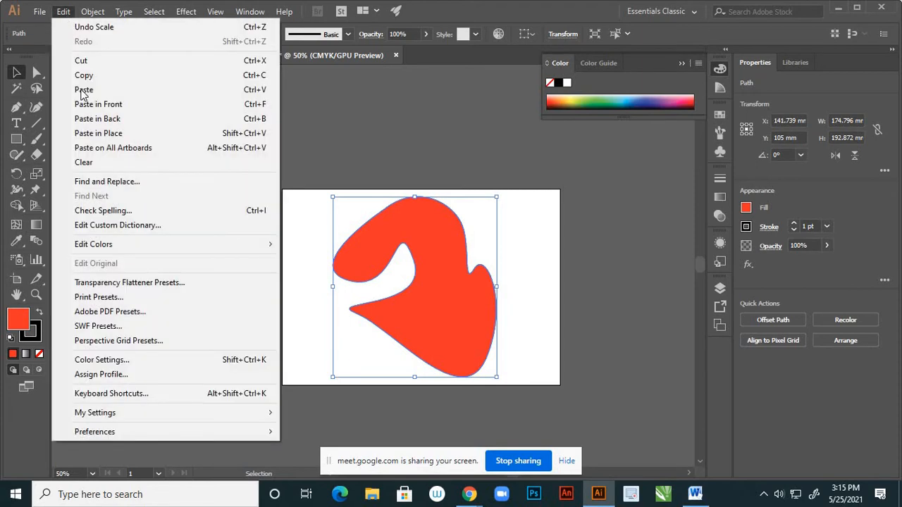
{"action": "mouse_move", "coordinate": [260, 435]}
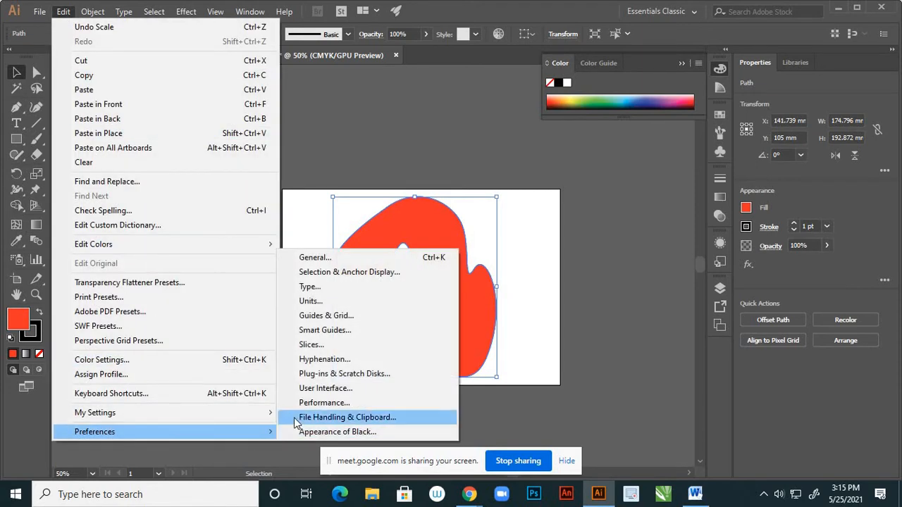
{"action": "left_click", "coordinate": [327, 258]}
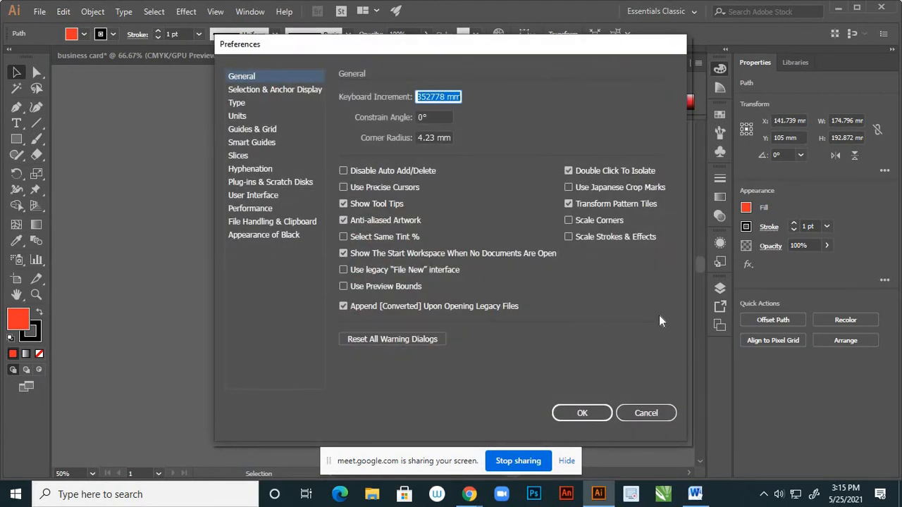
{"action": "left_click", "coordinate": [569, 237]}
{"action": "left_click", "coordinate": [559, 412]}
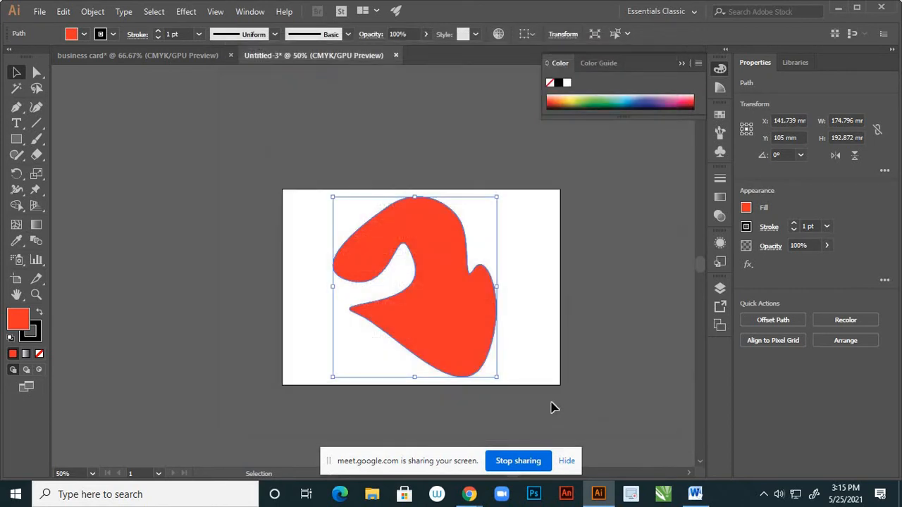
Shrink the red blob to about 31.6 × 34.8 mm with its stroke scaling along
{"action": "left_click", "coordinate": [509, 393]}
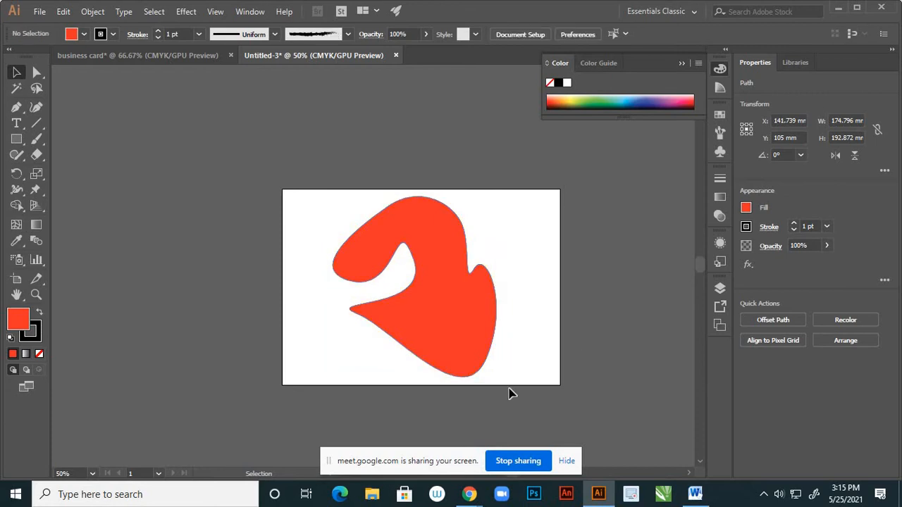
{"action": "left_click", "coordinate": [477, 363]}
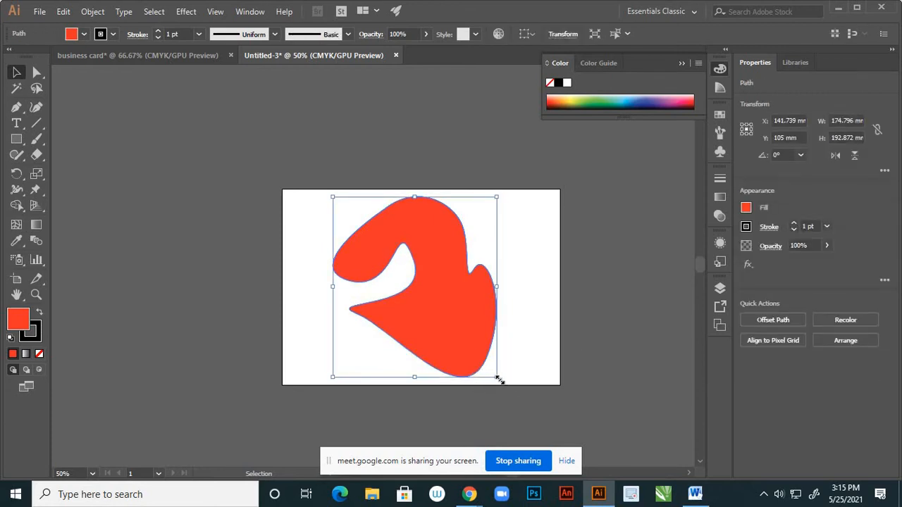
{"action": "left_click_drag", "start_coordinate": [496, 375], "coordinate": [449, 305]}
Scale the red blob back up to full size, then shrink it small again
{"action": "left_click", "coordinate": [458, 303]}
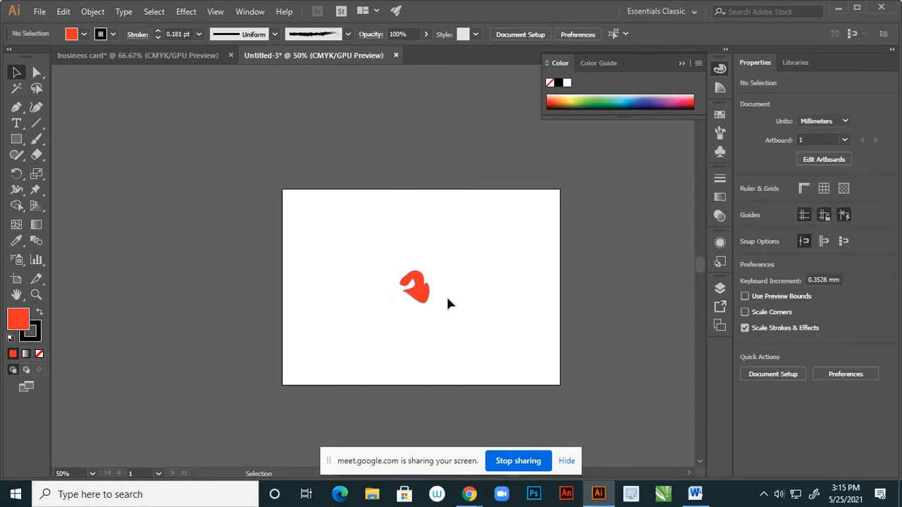
{"action": "left_click", "coordinate": [428, 300]}
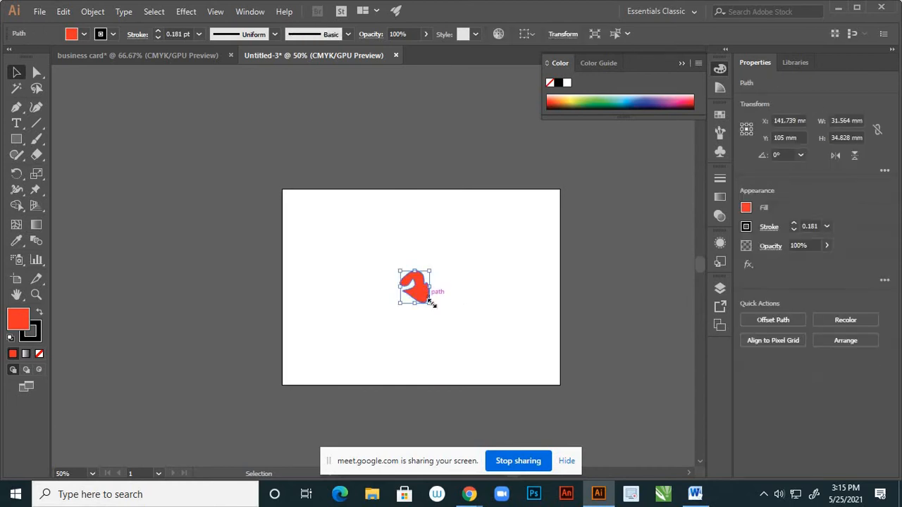
{"action": "mouse_move", "coordinate": [430, 303]}
{"action": "left_mouse_down"}
{"action": "mouse_move", "coordinate": [467, 366]}
{"action": "mouse_move", "coordinate": [513, 381]}
{"action": "left_mouse_up"}
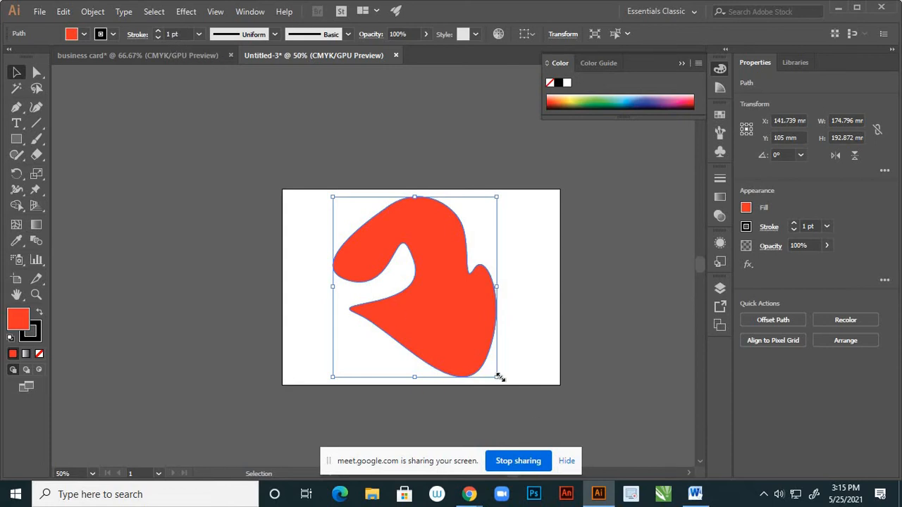
{"action": "left_click_drag", "start_coordinate": [499, 378], "coordinate": [433, 297]}
Inspect the shrunken blob, then return to the business card document
{"action": "left_click", "coordinate": [484, 295]}
{"action": "left_click", "coordinate": [418, 299]}
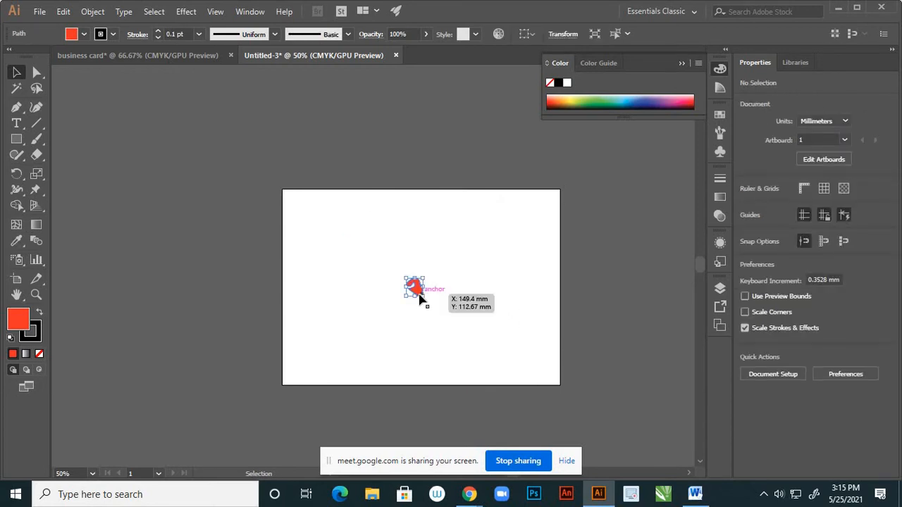
{"action": "left_click", "coordinate": [437, 258]}
{"action": "scroll", "coordinate": [417, 294], "scroll_direction": "up", "scroll_amount": 3}
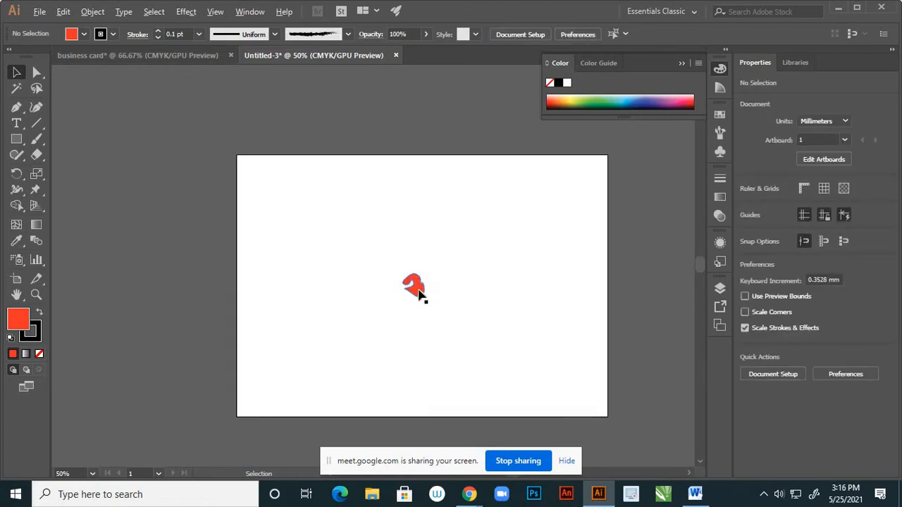
{"action": "scroll", "coordinate": [441, 253], "scroll_direction": "down", "scroll_amount": 3}
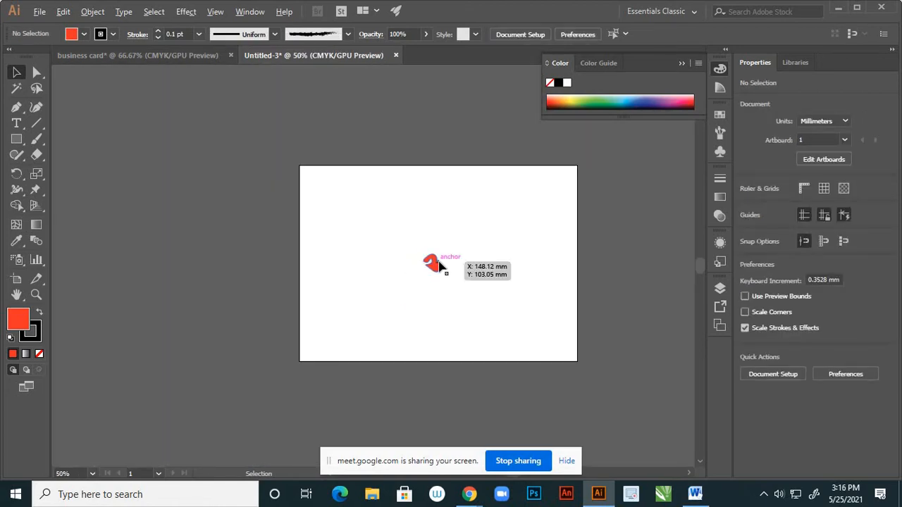
{"action": "scroll", "coordinate": [438, 258], "scroll_direction": "up", "scroll_amount": 2}
{"action": "scroll", "coordinate": [434, 255], "scroll_direction": "down", "scroll_amount": 2}
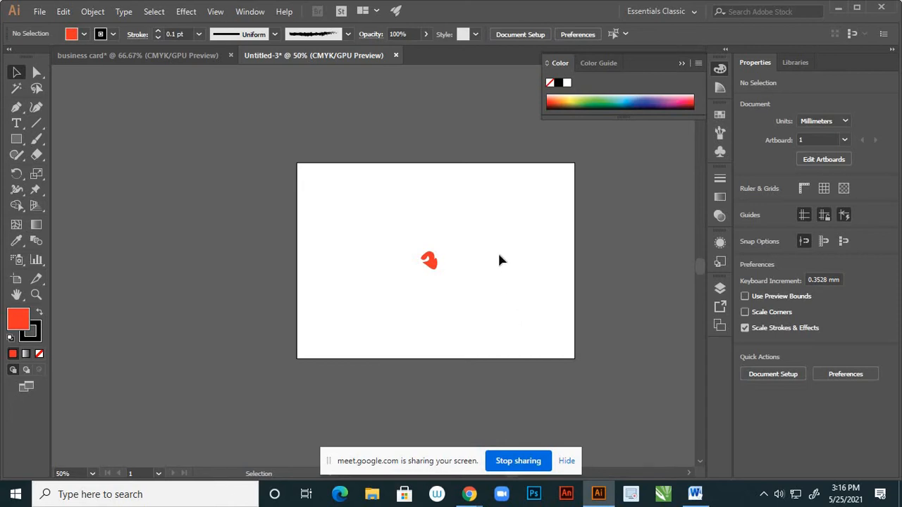
{"action": "left_click", "coordinate": [115, 57]}
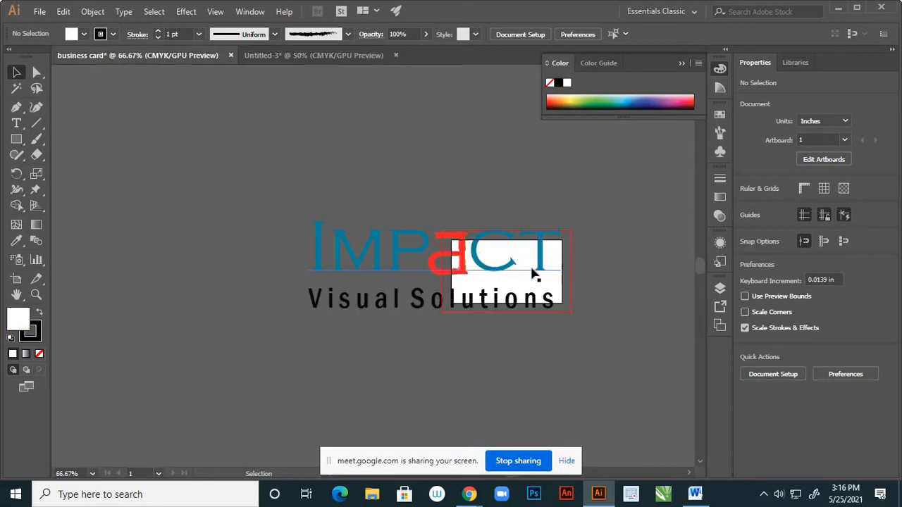
Leave the business card and show the Untitled-3 document with the small red blob
{"action": "scroll", "coordinate": [516, 274], "scroll_direction": "up", "scroll_amount": 1}
{"action": "scroll", "coordinate": [515, 275], "scroll_direction": "up", "scroll_amount": 1}
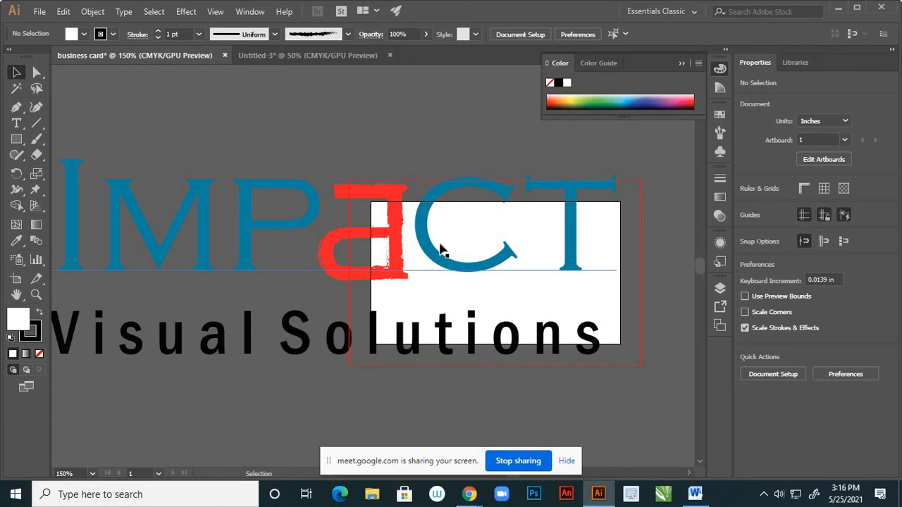
{"action": "left_click", "coordinate": [297, 55]}
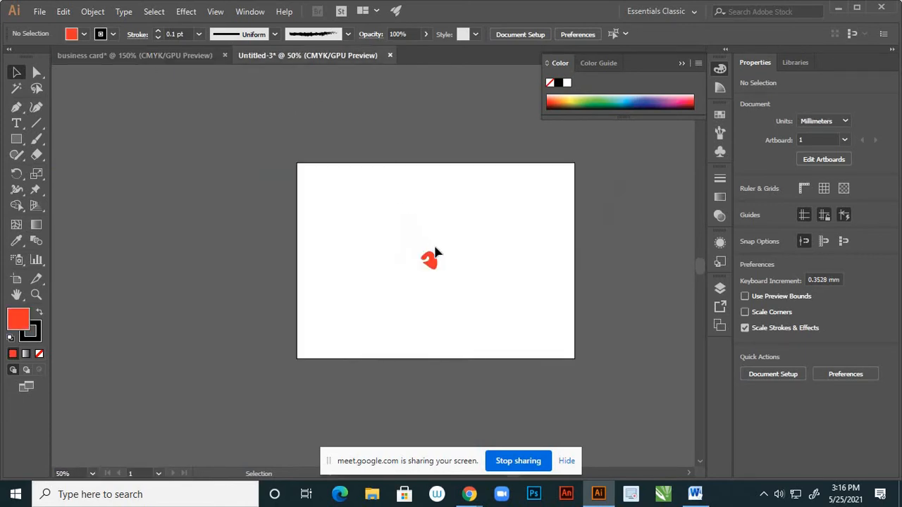
Enlarge the small red blob to about 160 × 177 mm and set its stroke weight to 5 pt
{"action": "scroll", "coordinate": [436, 270], "scroll_direction": "up", "scroll_amount": 3}
{"action": "left_click", "coordinate": [433, 262]}
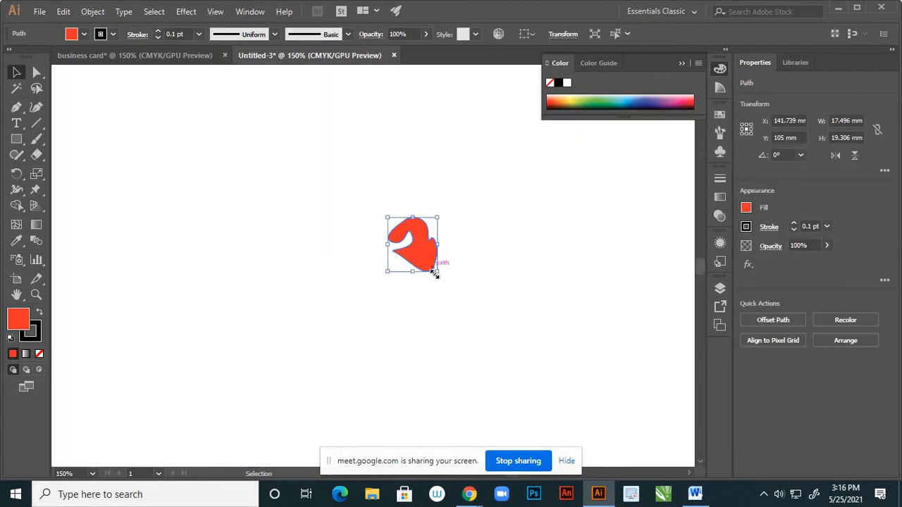
{"action": "scroll", "coordinate": [446, 264], "scroll_direction": "down", "scroll_amount": 3}
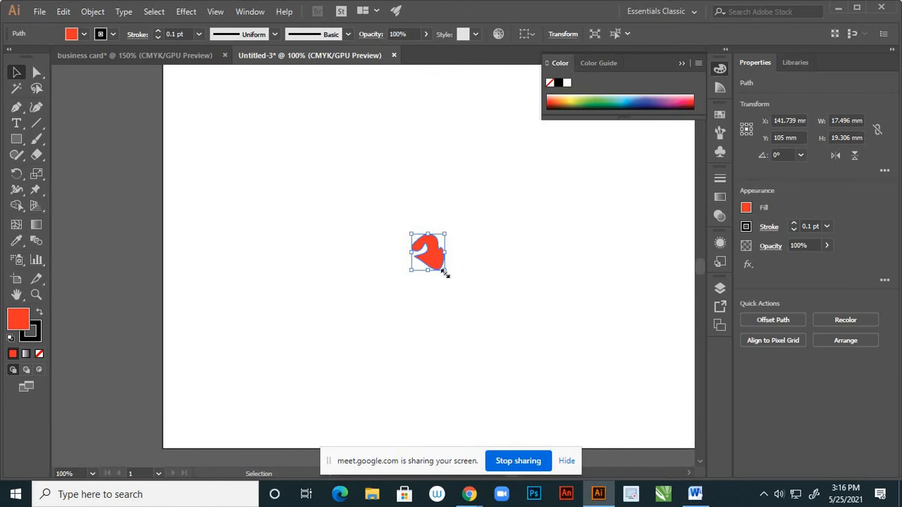
{"action": "scroll", "coordinate": [443, 274], "scroll_direction": "up", "scroll_amount": 2}
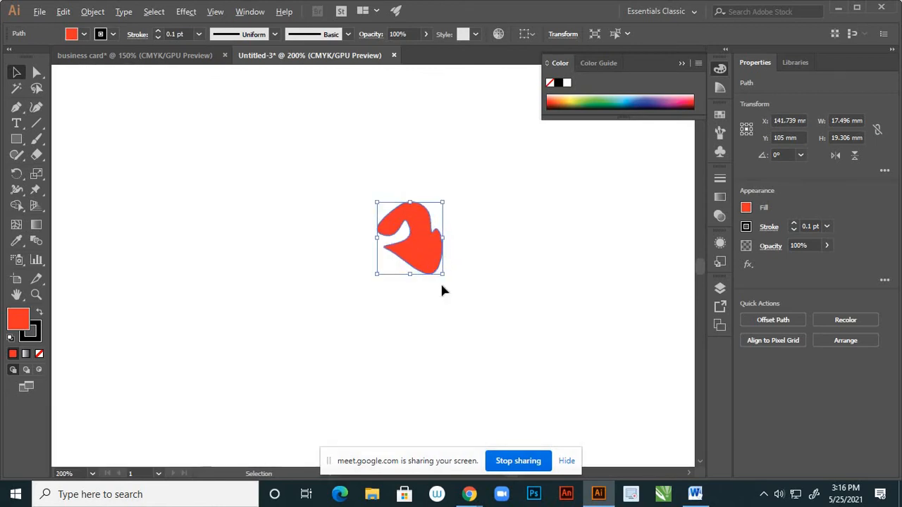
{"action": "scroll", "coordinate": [442, 275], "scroll_direction": "down", "scroll_amount": 3}
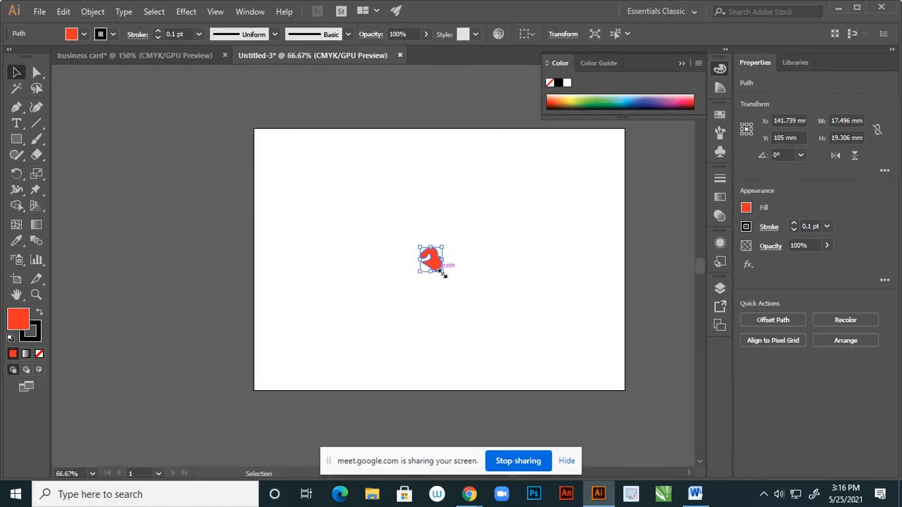
{"action": "left_click_drag", "start_coordinate": [443, 273], "coordinate": [591, 375]}
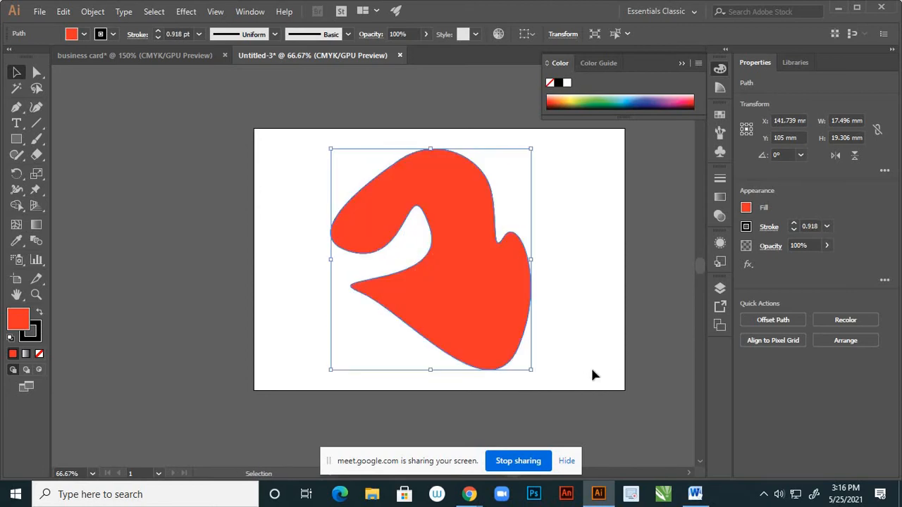
{"action": "left_click", "coordinate": [199, 34]}
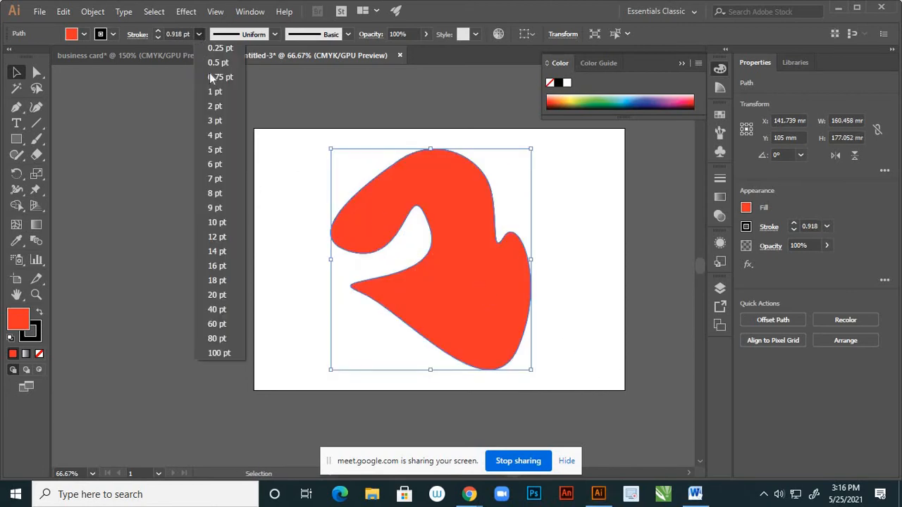
{"action": "left_click", "coordinate": [215, 151]}
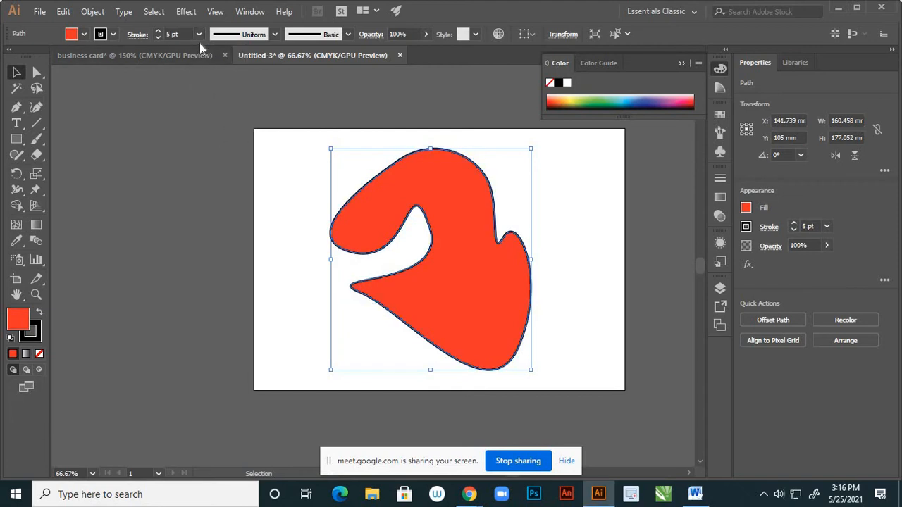
{"action": "left_click", "coordinate": [255, 176]}
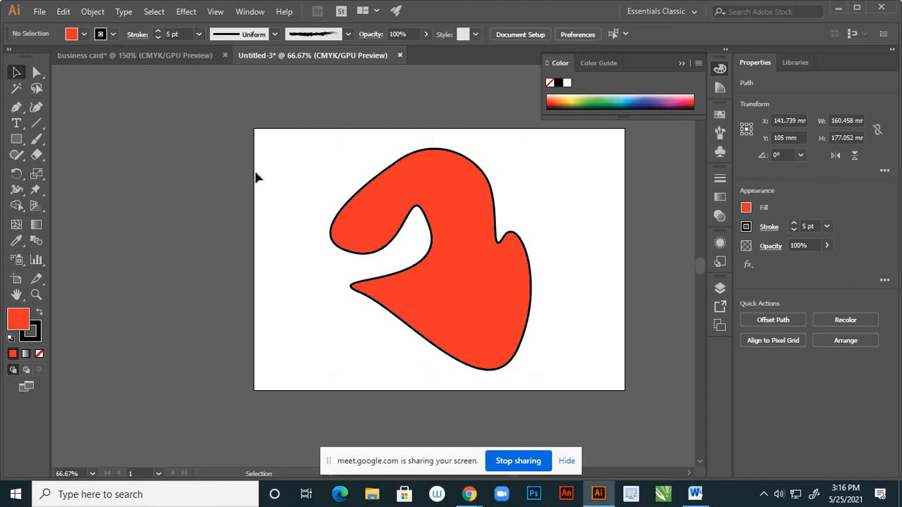
Uncheck Scale Strokes & Effects in Edit > Preferences > General and confirm with OK
{"action": "left_click", "coordinate": [64, 12]}
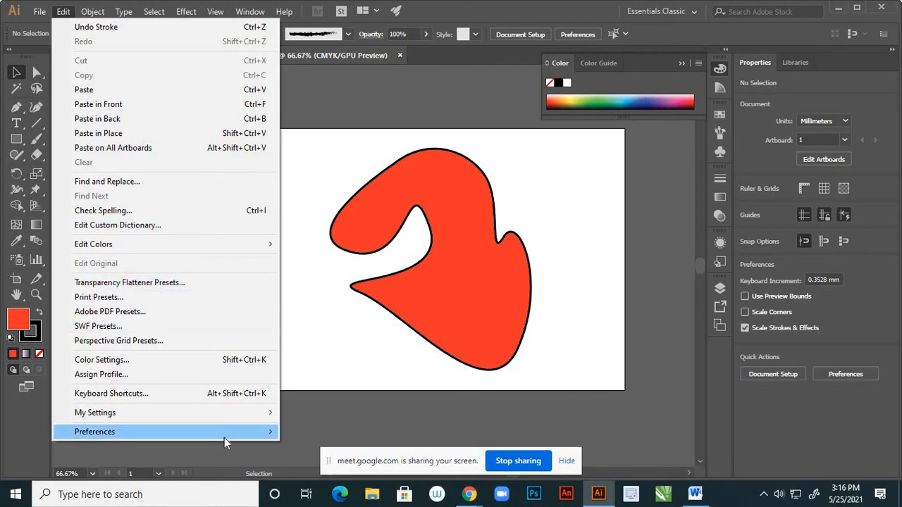
{"action": "mouse_move", "coordinate": [249, 432]}
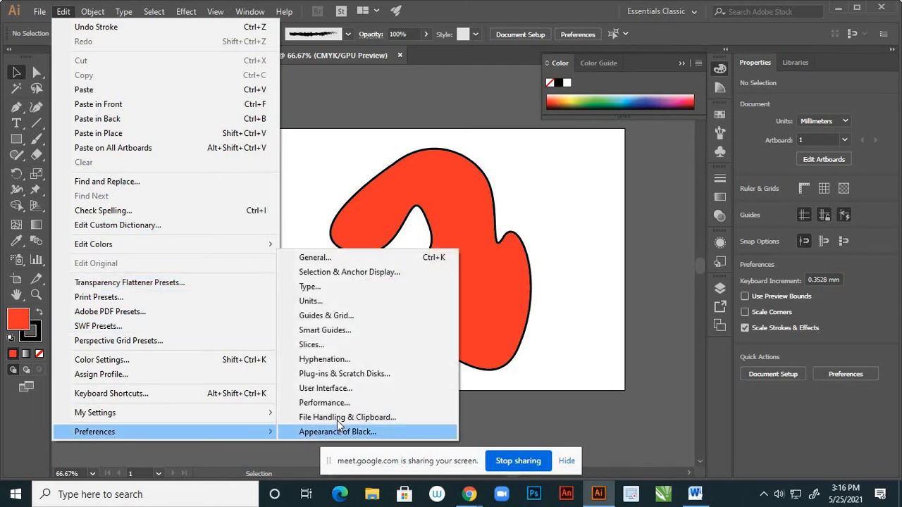
{"action": "left_click", "coordinate": [315, 257]}
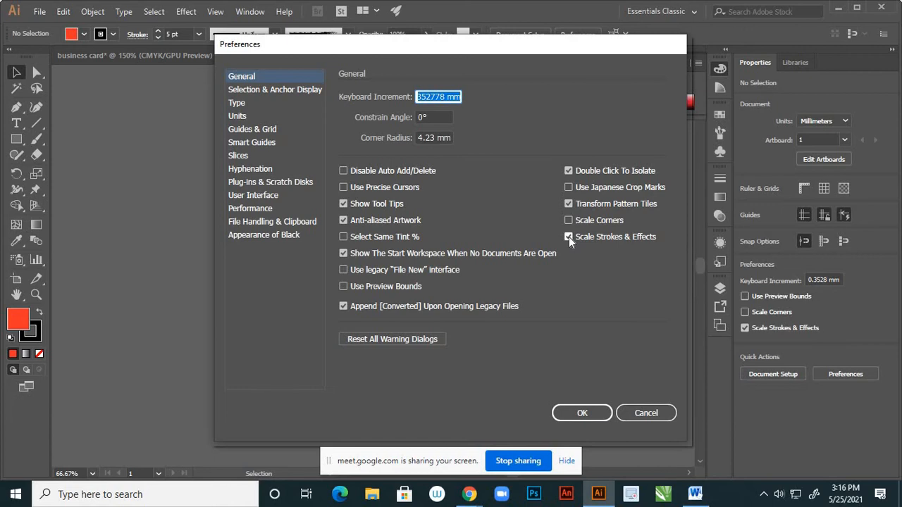
{"action": "left_click", "coordinate": [569, 237]}
{"action": "left_click", "coordinate": [588, 414]}
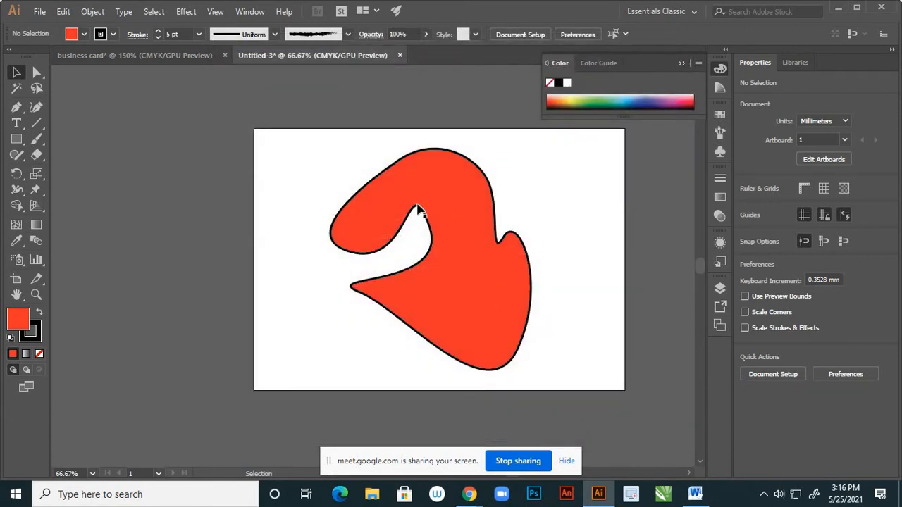
Select the red blob and shrink it to about 18.8 × 20.7 mm
{"action": "key", "text": "ctrl+a"}
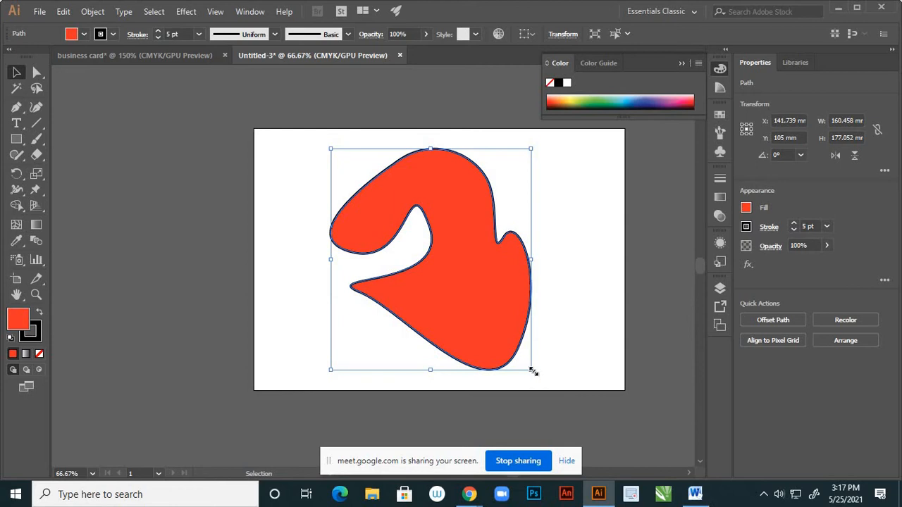
{"action": "left_click_drag", "start_coordinate": [533, 371], "coordinate": [458, 284]}
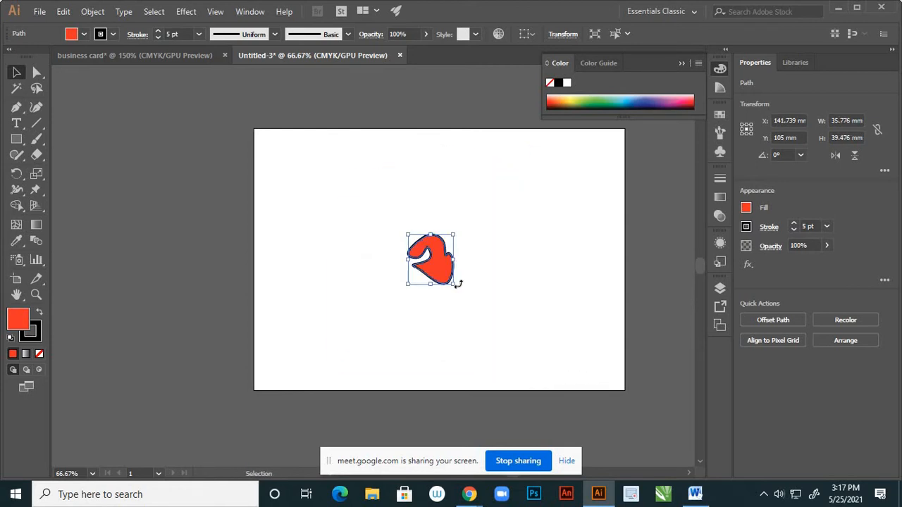
{"action": "scroll", "coordinate": [457, 277], "scroll_direction": "up", "scroll_amount": 2, "text": "alt"}
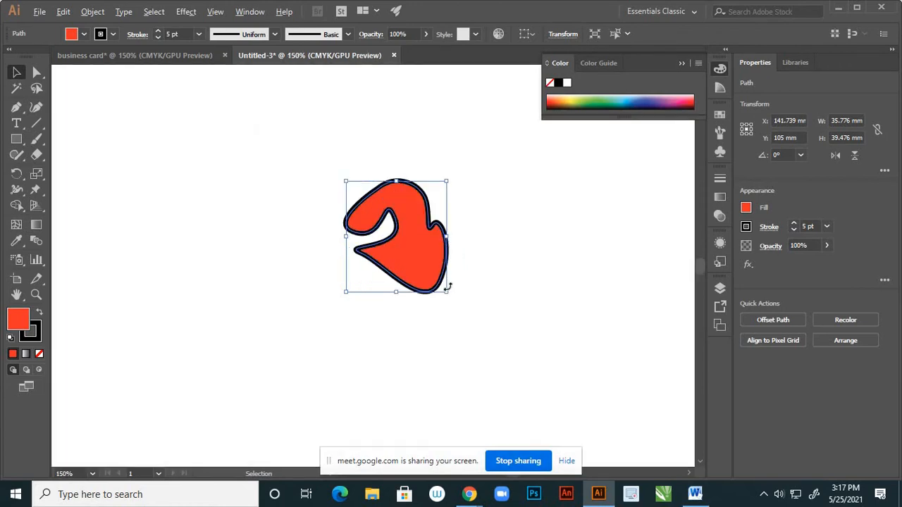
{"action": "left_click_drag", "start_coordinate": [448, 293], "coordinate": [426, 268]}
{"action": "left_click", "coordinate": [459, 251]}
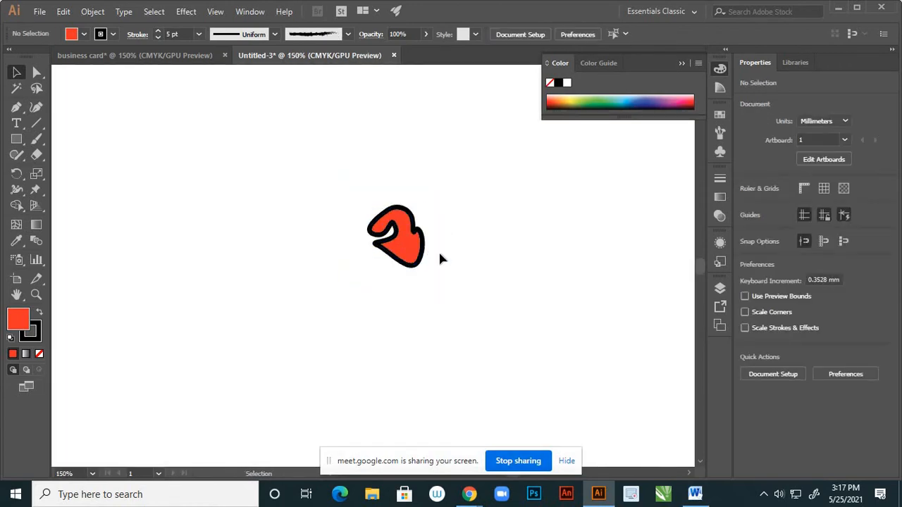
{"action": "left_click", "coordinate": [420, 242]}
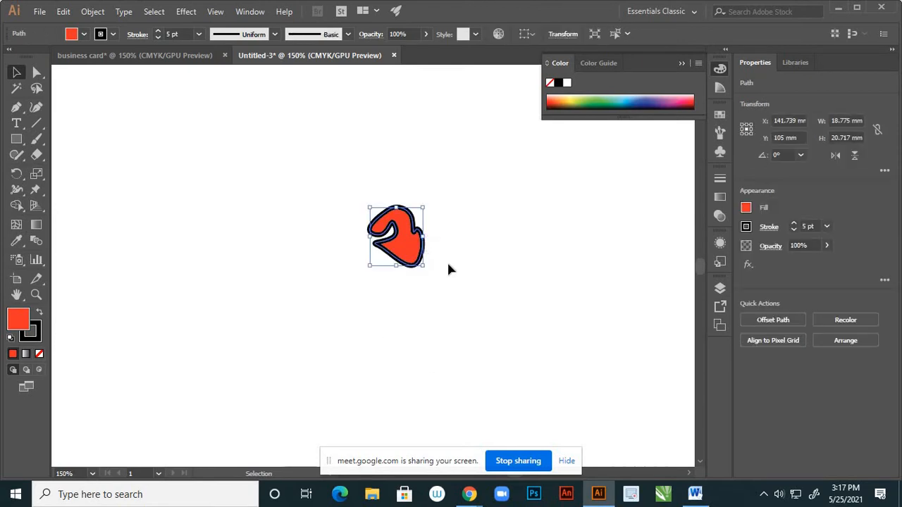
Zoom out and back in, then reselect the blob to confirm its outline is still 5 pt
{"action": "scroll", "coordinate": [443, 255], "scroll_direction": "down", "scroll_amount": 2, "text": "alt"}
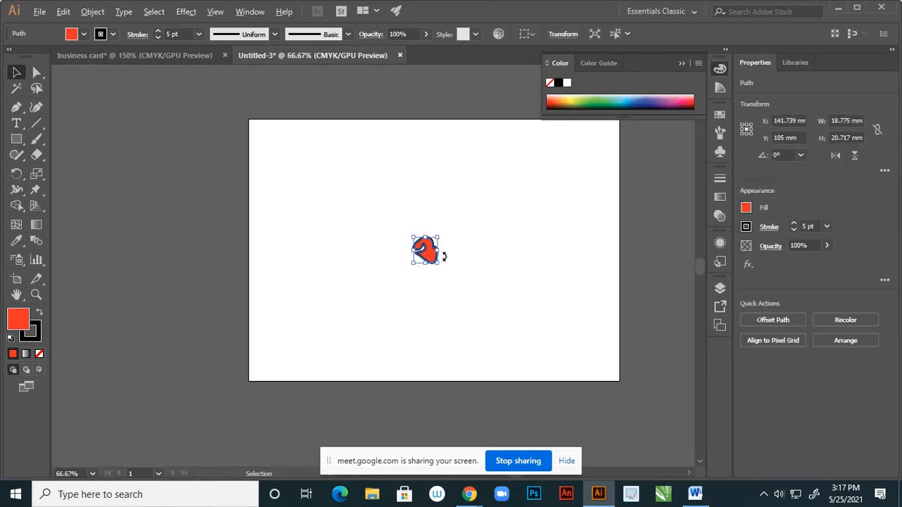
{"action": "scroll", "coordinate": [434, 251], "scroll_direction": "up", "scroll_amount": 3, "text": "alt"}
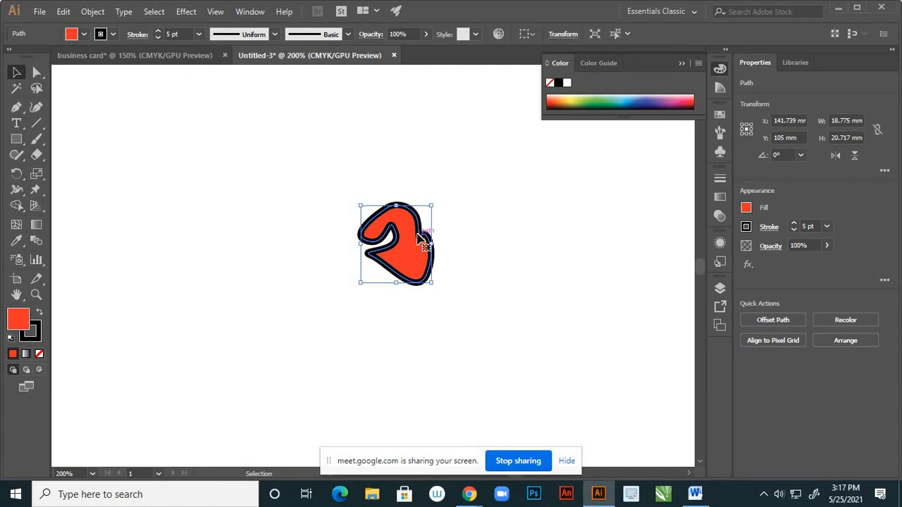
{"action": "left_click", "coordinate": [463, 212]}
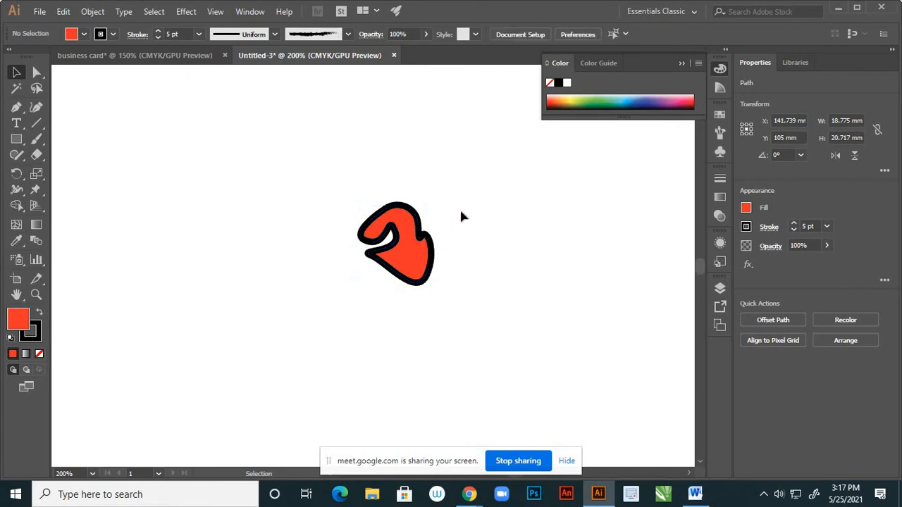
{"action": "scroll", "coordinate": [437, 250], "scroll_direction": "down", "scroll_amount": 3, "text": "alt"}
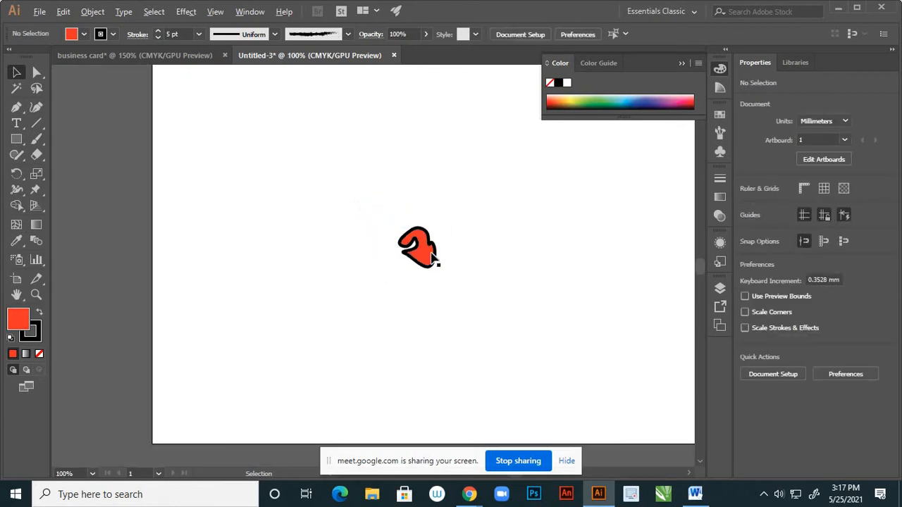
{"action": "scroll", "coordinate": [426, 247], "scroll_direction": "up", "scroll_amount": 2, "text": "alt"}
{"action": "scroll", "coordinate": [427, 243], "scroll_direction": "down", "scroll_amount": 1, "text": "alt"}
{"action": "scroll", "coordinate": [428, 243], "scroll_direction": "up", "scroll_amount": 1}
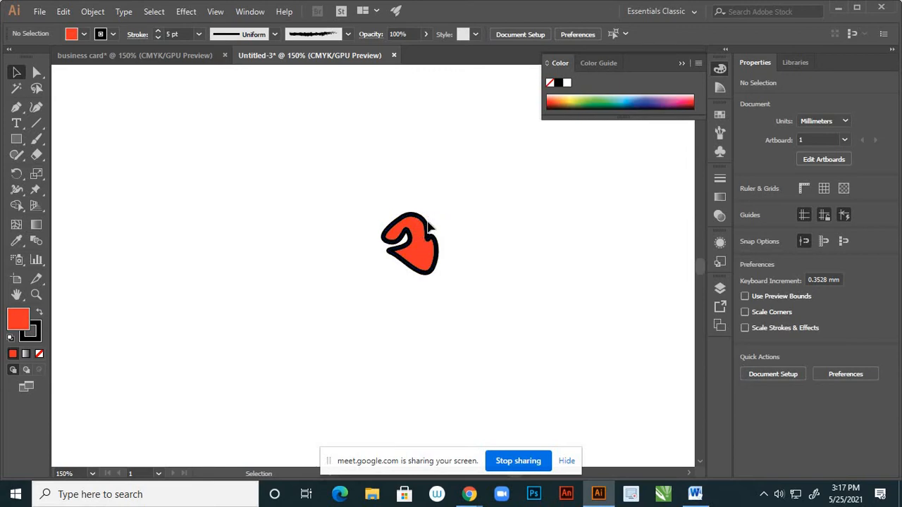
{"action": "key", "text": "ctrl+minus"}
{"action": "key", "text": "ctrl+minus"}
{"action": "key", "text": "ctrl+plus"}
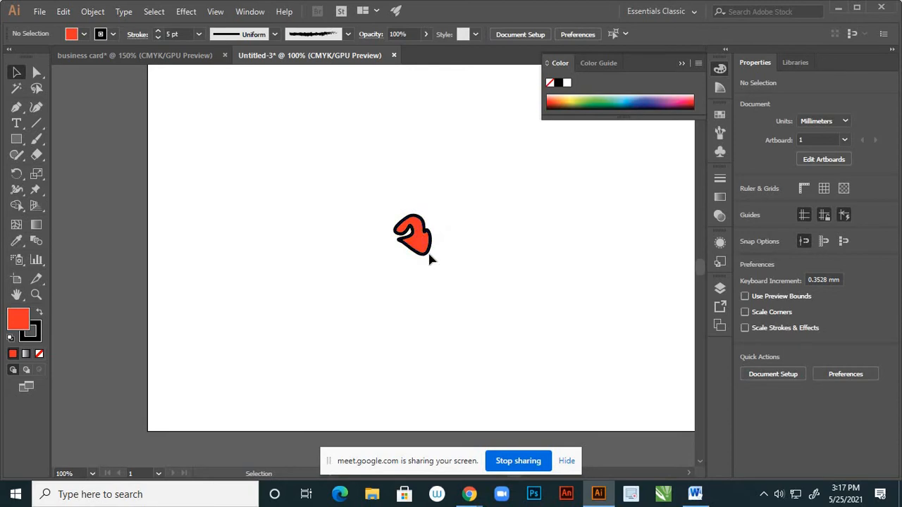
{"action": "scroll", "coordinate": [427, 255], "scroll_direction": "down", "scroll_amount": 2}
{"action": "scroll", "coordinate": [420, 243], "scroll_direction": "up", "scroll_amount": 3}
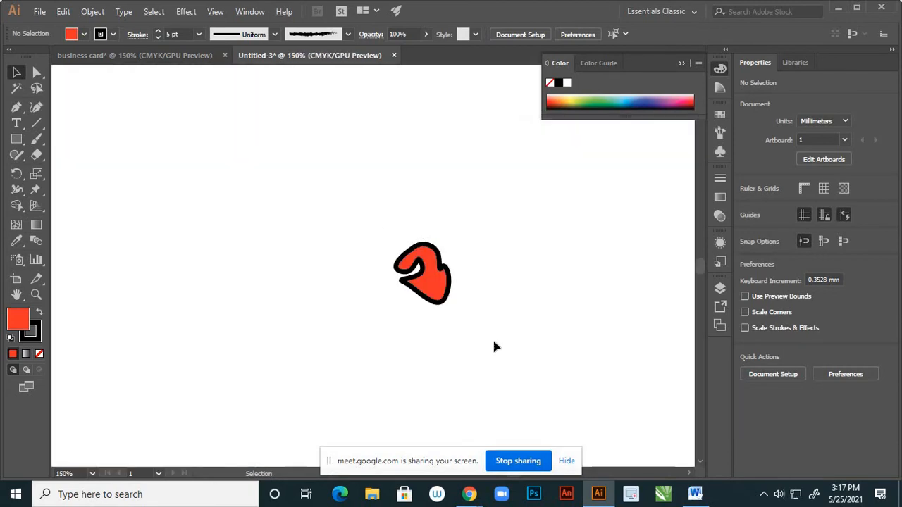
{"action": "left_click", "coordinate": [446, 262]}
{"action": "scroll", "coordinate": [450, 266], "scroll_direction": "down", "scroll_amount": 2}
{"action": "scroll", "coordinate": [451, 268], "scroll_direction": "up", "scroll_amount": 1}
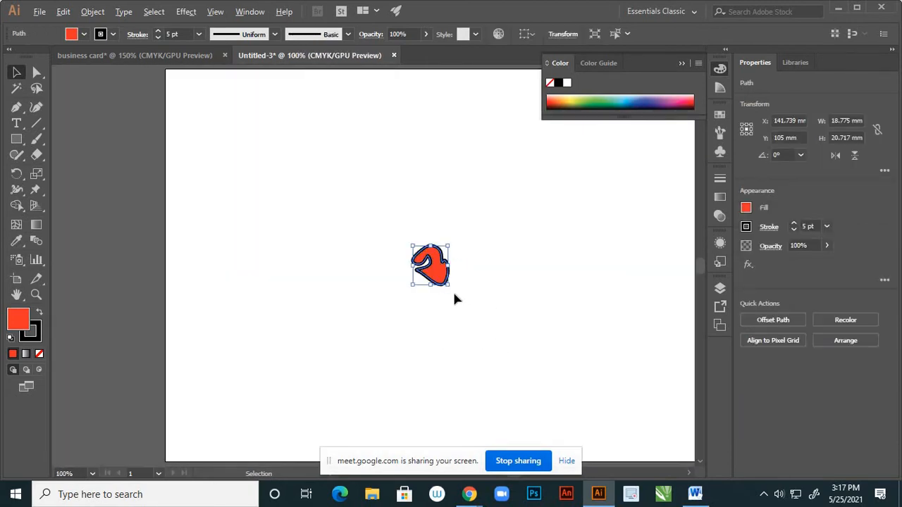
Undo an accidental rotation and enlarge the red blob back to about 174.8 × 192.9 mm
{"action": "left_click_drag", "start_coordinate": [452, 292], "coordinate": [443, 302]}
{"action": "key", "text": "ctrl+z"}
{"action": "scroll", "coordinate": [452, 288], "scroll_direction": "down", "scroll_amount": 2}
{"action": "left_click_drag", "start_coordinate": [448, 283], "coordinate": [555, 369]}
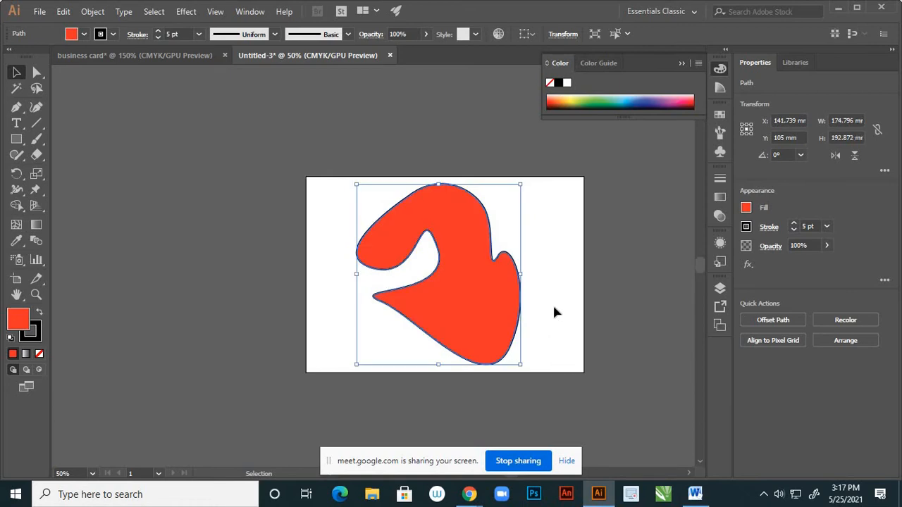
{"action": "left_click", "coordinate": [553, 303]}
{"action": "left_click", "coordinate": [502, 279]}
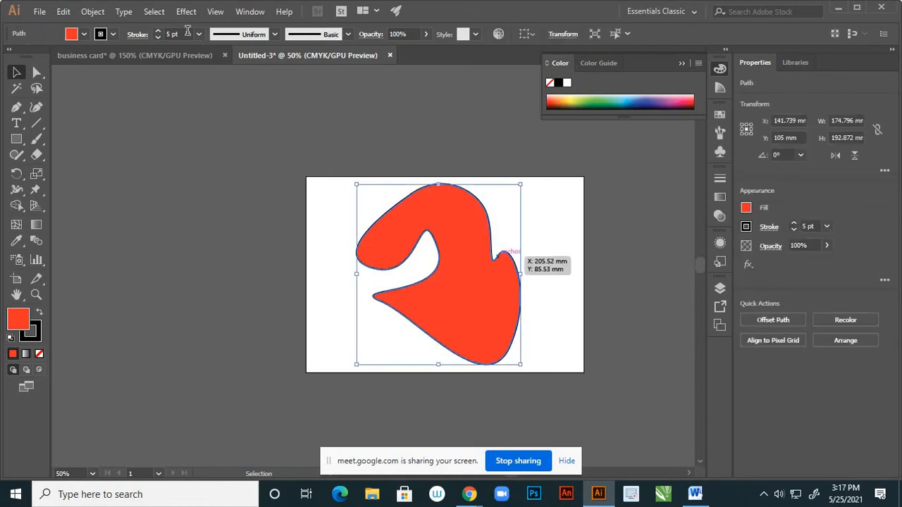
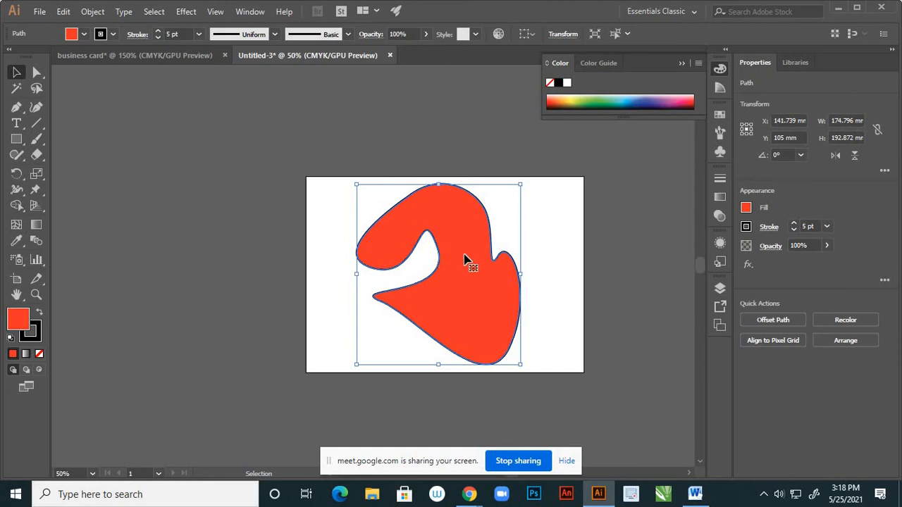
Delete the red blob with its 5 pt outline, leaving the Untitled-3 artboard blank
{"action": "key", "text": "Delete"}
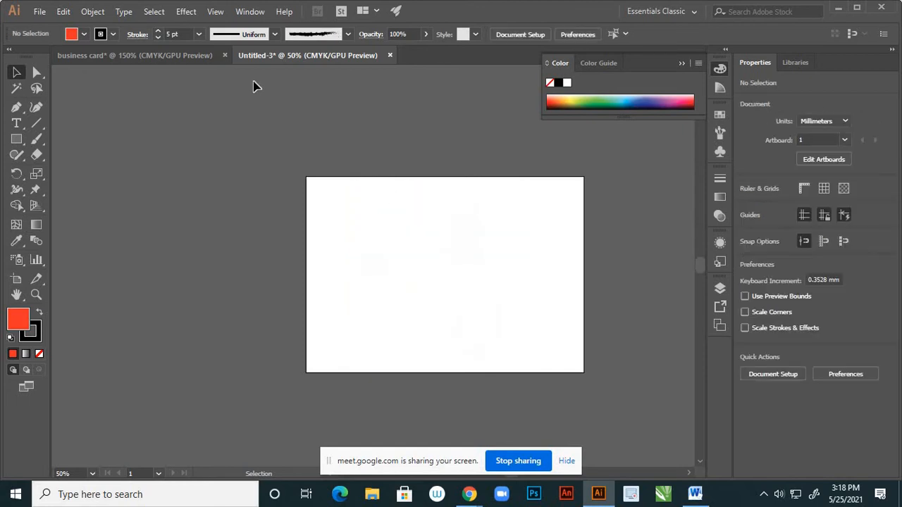
Switch to the business card document, zoom out, and select all the IMPACT logo artwork
{"action": "left_click", "coordinate": [182, 56]}
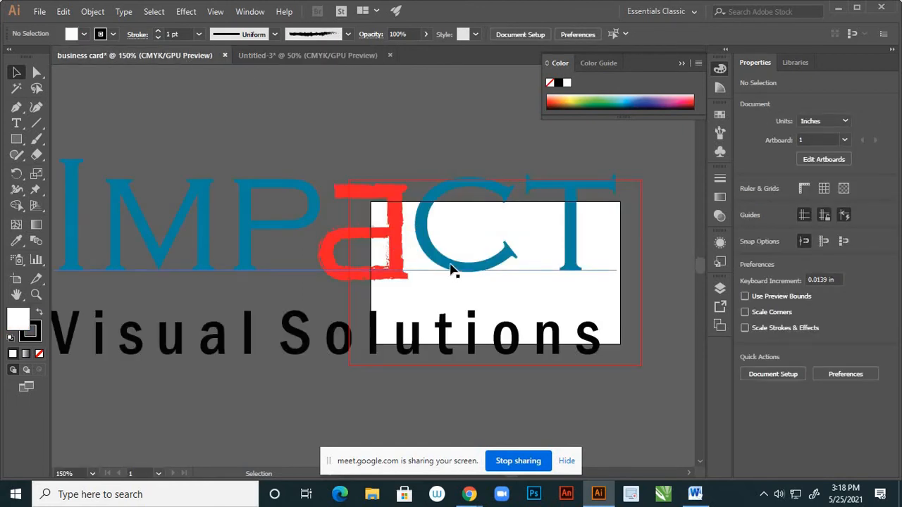
{"action": "scroll", "coordinate": [451, 268], "scroll_direction": "down", "scroll_amount": 3}
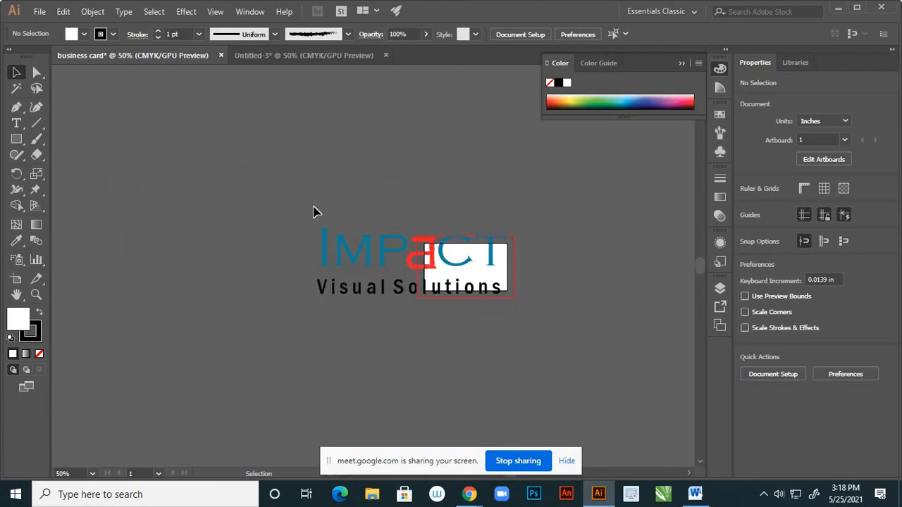
{"action": "key", "text": "ctrl+a"}
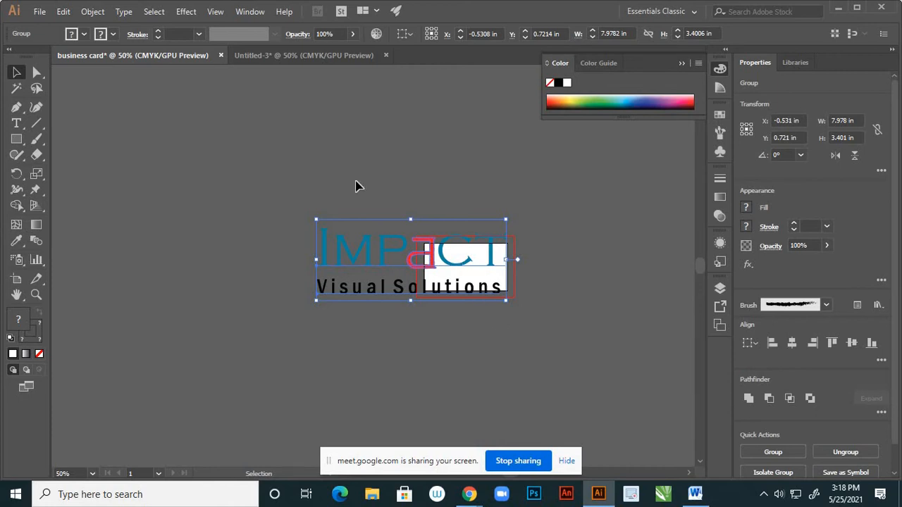
Turn on Scale Strokes & Effects in the General preferences
{"action": "left_click", "coordinate": [63, 11]}
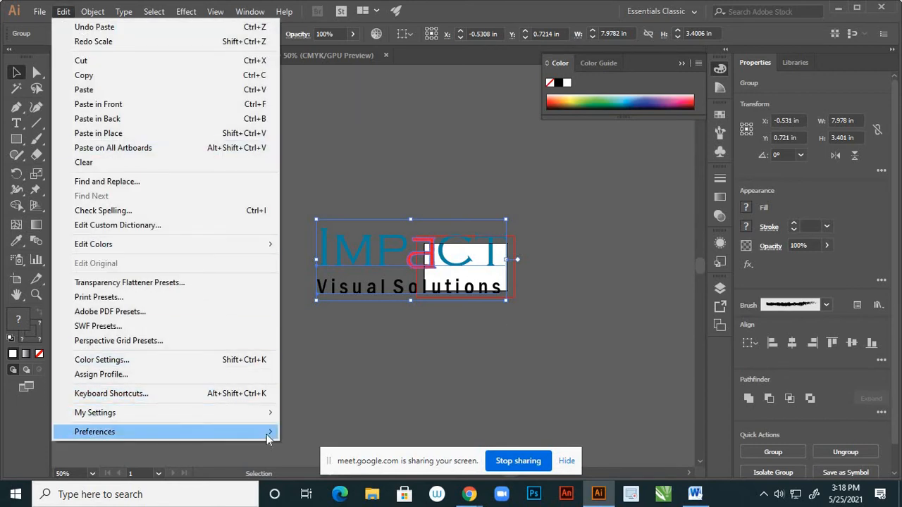
{"action": "mouse_move", "coordinate": [268, 433]}
{"action": "left_click", "coordinate": [332, 257]}
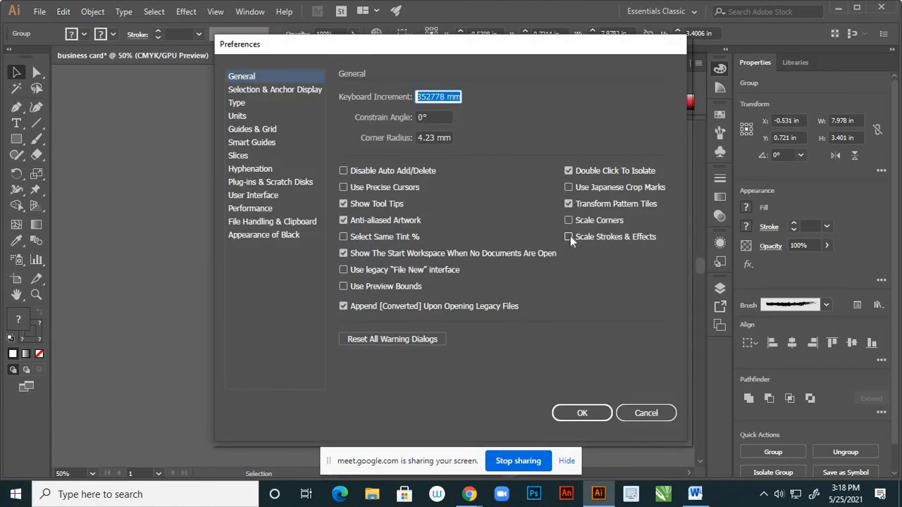
{"action": "left_click", "coordinate": [569, 236]}
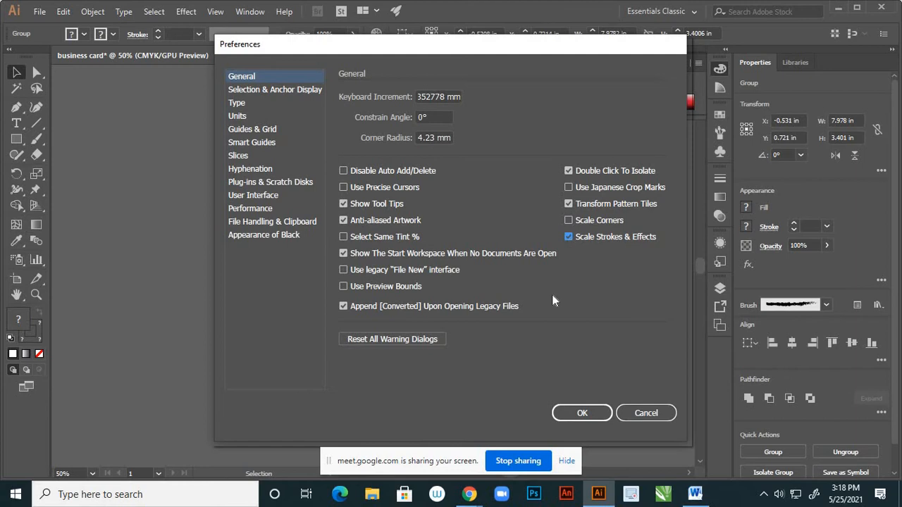
{"action": "left_click", "coordinate": [566, 413]}
Shrink the IMPACT logo to roughly a third of its size and move it onto the card
{"action": "scroll", "coordinate": [511, 268], "scroll_direction": "up", "scroll_amount": 2}
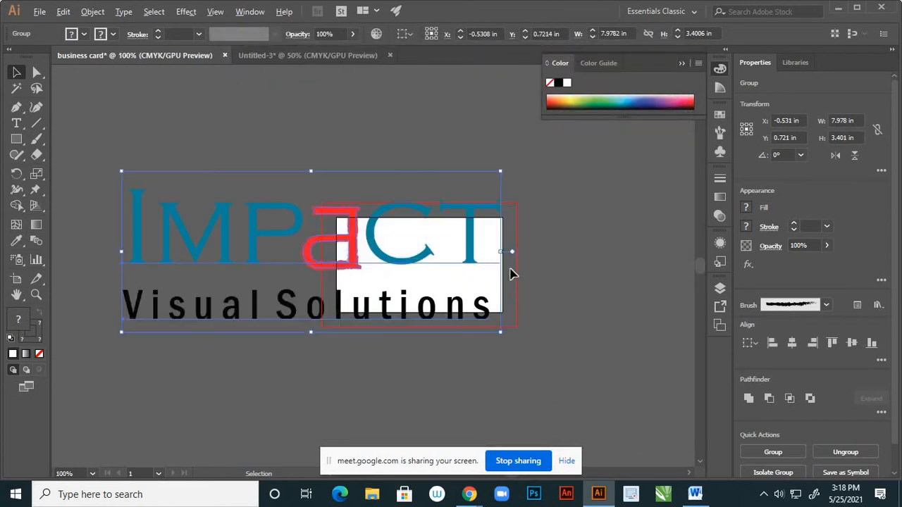
{"action": "left_click_drag", "start_coordinate": [502, 336], "coordinate": [368, 276]}
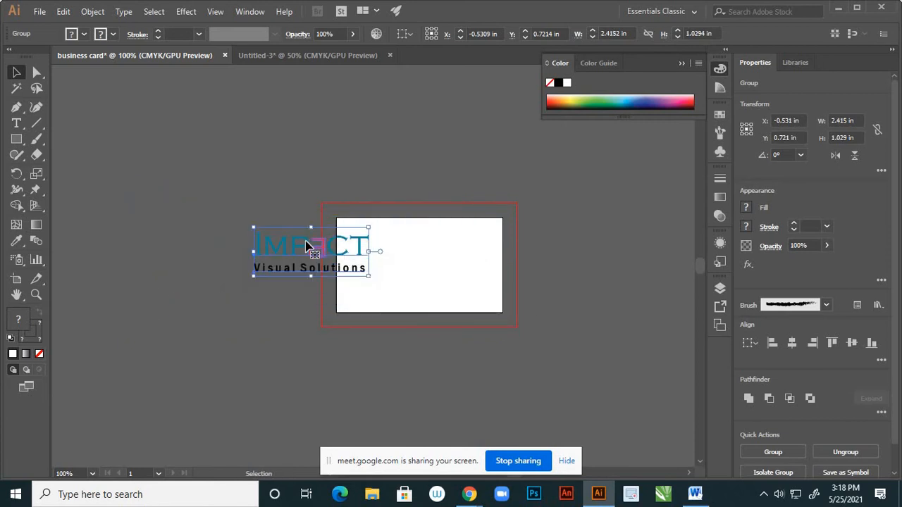
{"action": "left_click_drag", "start_coordinate": [322, 248], "coordinate": [413, 248]}
{"action": "scroll", "coordinate": [412, 243], "scroll_direction": "up", "scroll_amount": 2}
{"action": "scroll", "coordinate": [413, 246], "scroll_direction": "up", "scroll_amount": 1}
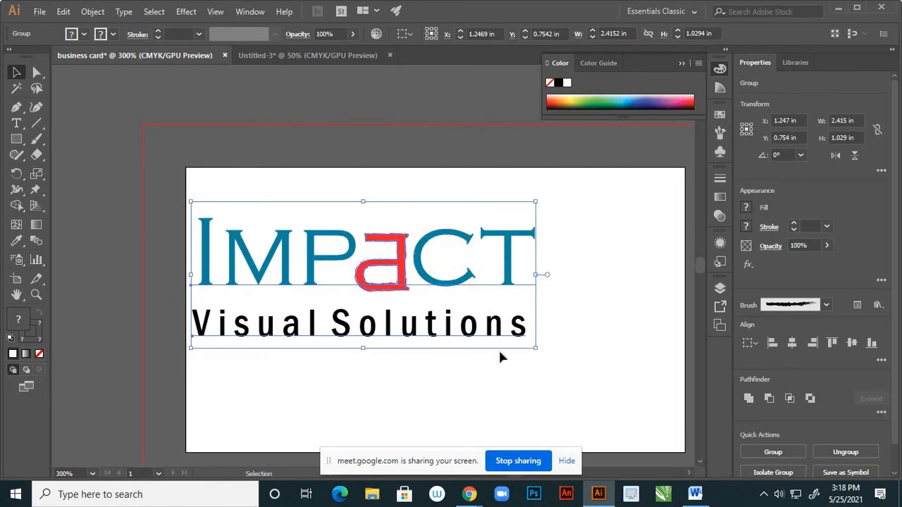
{"action": "left_click_drag", "start_coordinate": [533, 348], "coordinate": [474, 323]}
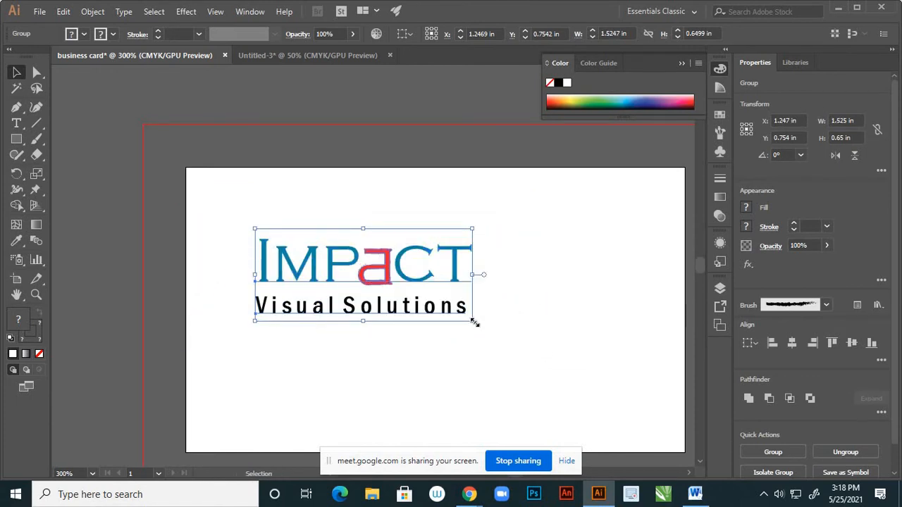
{"action": "left_click_drag", "start_coordinate": [475, 323], "coordinate": [443, 303]}
{"action": "left_click", "coordinate": [502, 305]}
Move the logo to the card's upper left and enlarge it to about 1.145 × 0.488 in
{"action": "scroll", "coordinate": [503, 306], "scroll_direction": "down", "scroll_amount": 1}
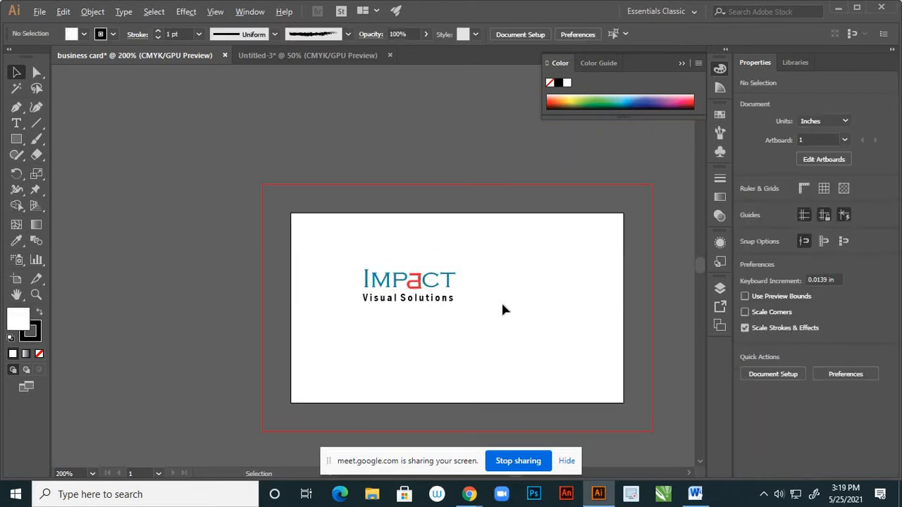
{"action": "scroll", "coordinate": [503, 306], "scroll_direction": "down", "scroll_amount": 1}
{"action": "scroll", "coordinate": [451, 305], "scroll_direction": "up", "scroll_amount": 1}
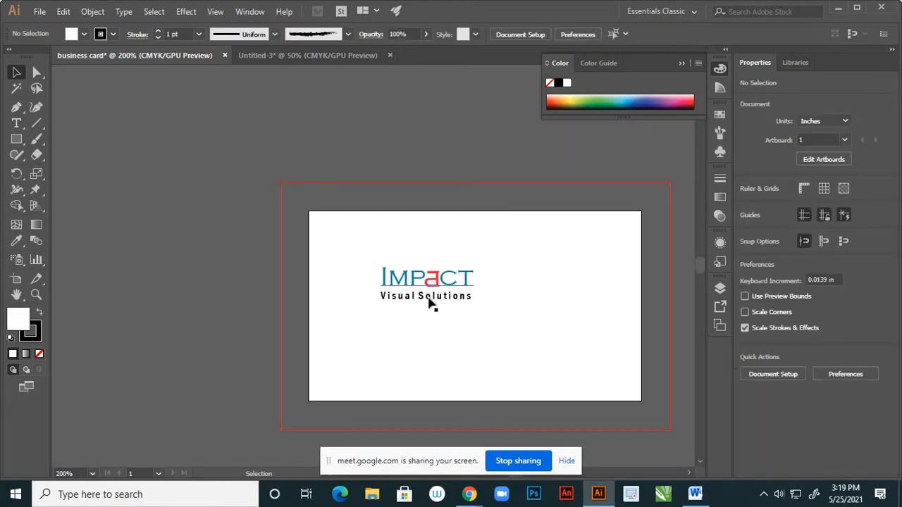
{"action": "scroll", "coordinate": [429, 303], "scroll_direction": "up", "scroll_amount": 1}
{"action": "scroll", "coordinate": [436, 295], "scroll_direction": "down", "scroll_amount": 1}
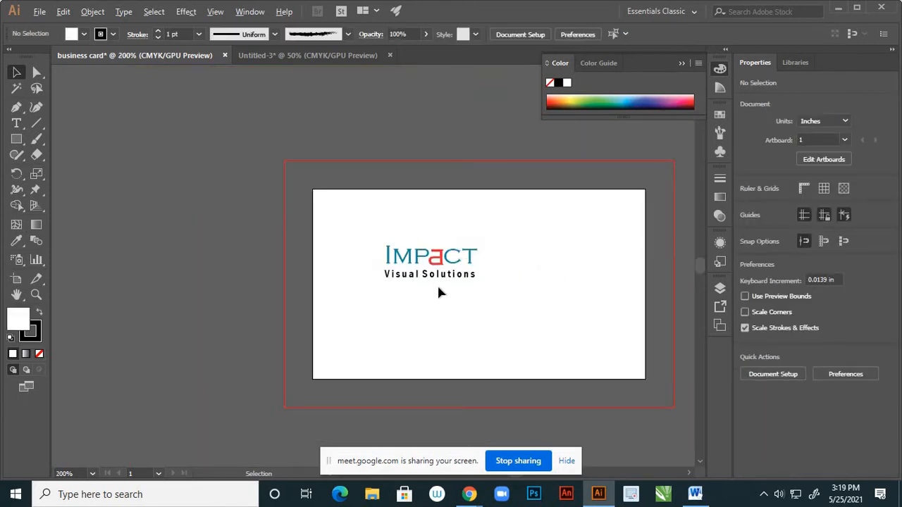
{"action": "left_click_drag", "start_coordinate": [393, 262], "coordinate": [382, 227]}
{"action": "scroll", "coordinate": [421, 290], "scroll_direction": "down", "scroll_amount": 2}
{"action": "scroll", "coordinate": [431, 278], "scroll_direction": "up", "scroll_amount": 2}
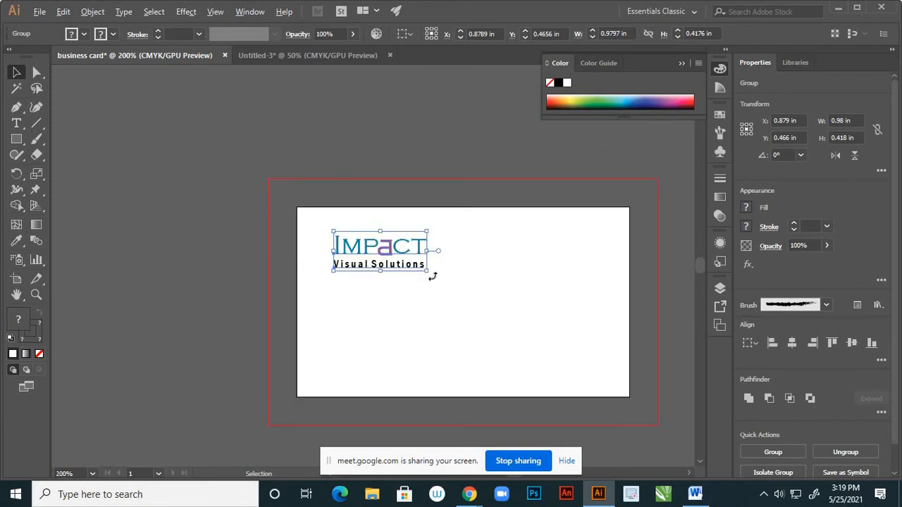
{"action": "left_click_drag", "start_coordinate": [429, 274], "coordinate": [406, 268]}
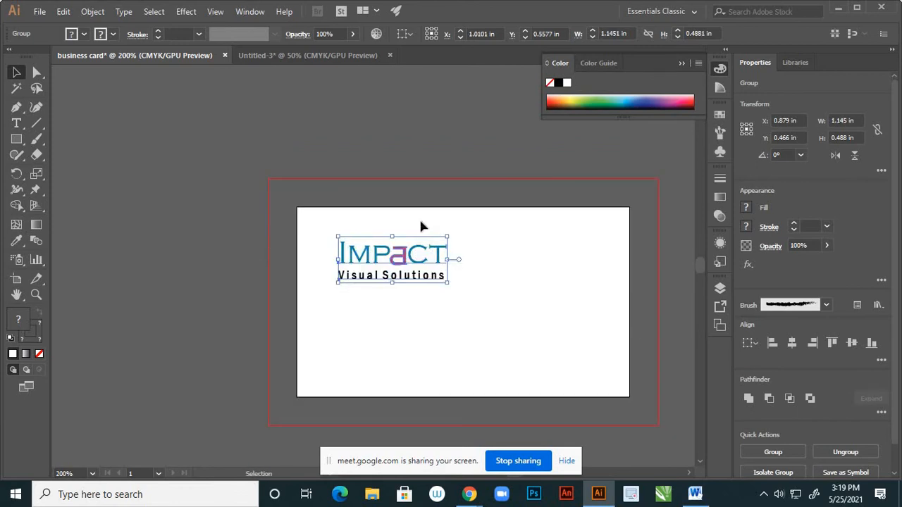
{"action": "left_click", "coordinate": [284, 103]}
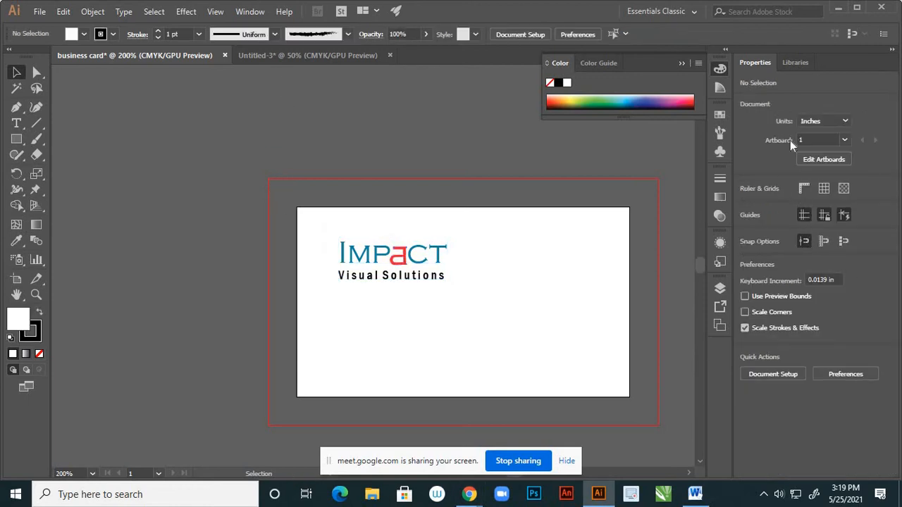
Show rulers and add two vertical and two horizontal guides (0.097 in, 1.903 in) inside the card edges
{"action": "left_click", "coordinate": [803, 188]}
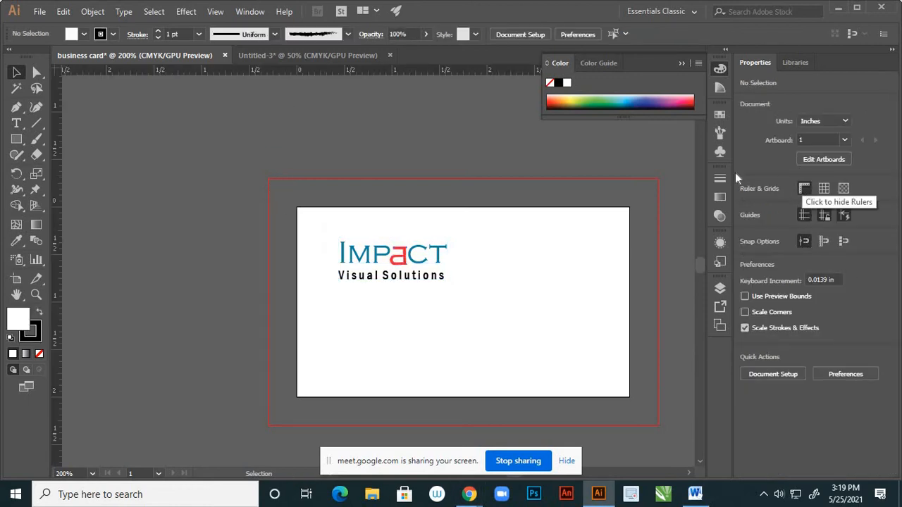
{"action": "left_click_drag", "start_coordinate": [59, 308], "coordinate": [306, 392]}
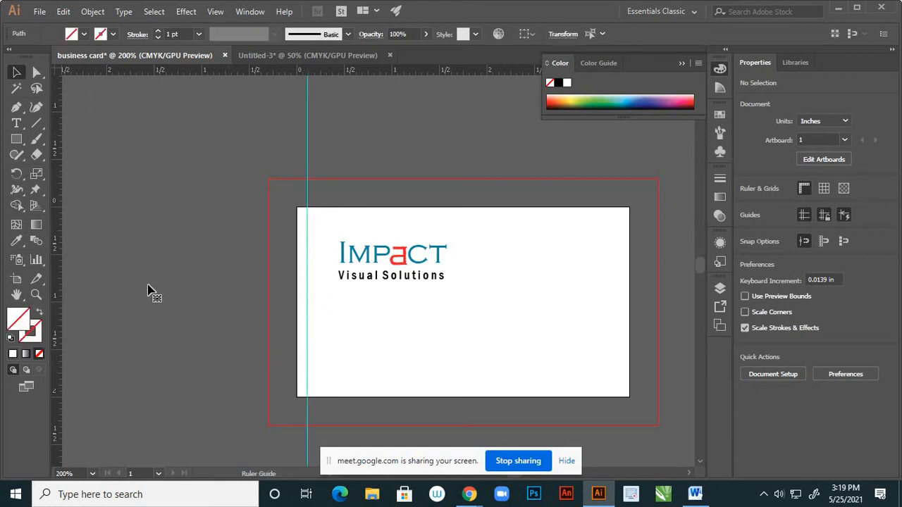
{"action": "left_click_drag", "start_coordinate": [58, 370], "coordinate": [620, 462]}
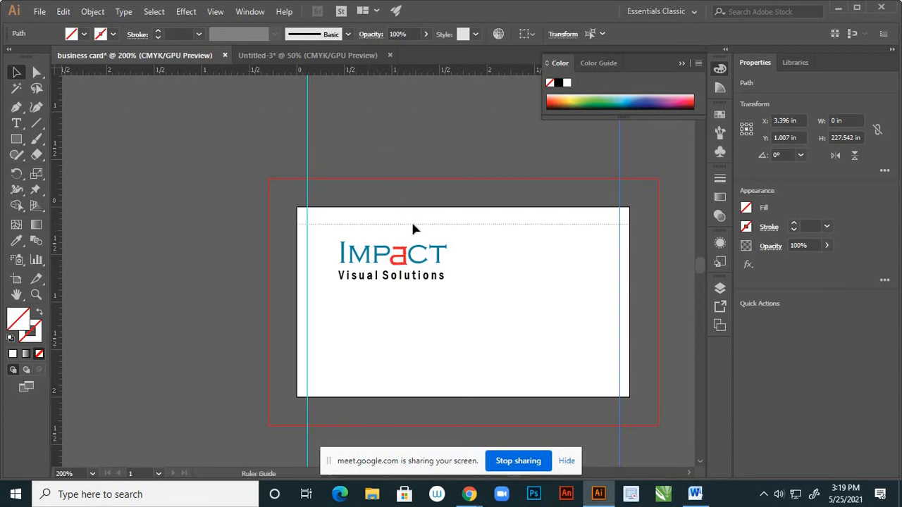
{"action": "left_click_drag", "start_coordinate": [418, 217], "coordinate": [418, 217]}
{"action": "left_click_drag", "start_coordinate": [393, 77], "coordinate": [453, 378]}
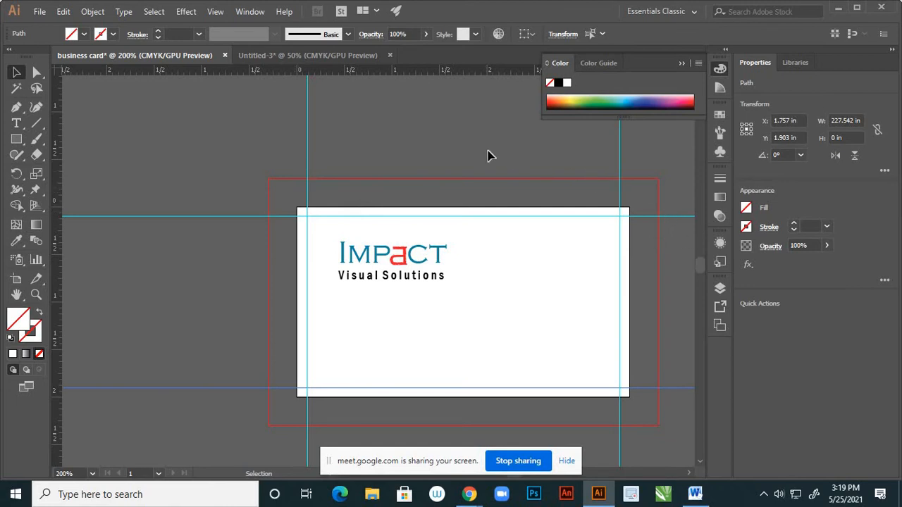
Delete the IMPACT logo group from Layer 1 using the Layers panel
{"action": "left_click", "coordinate": [719, 289]}
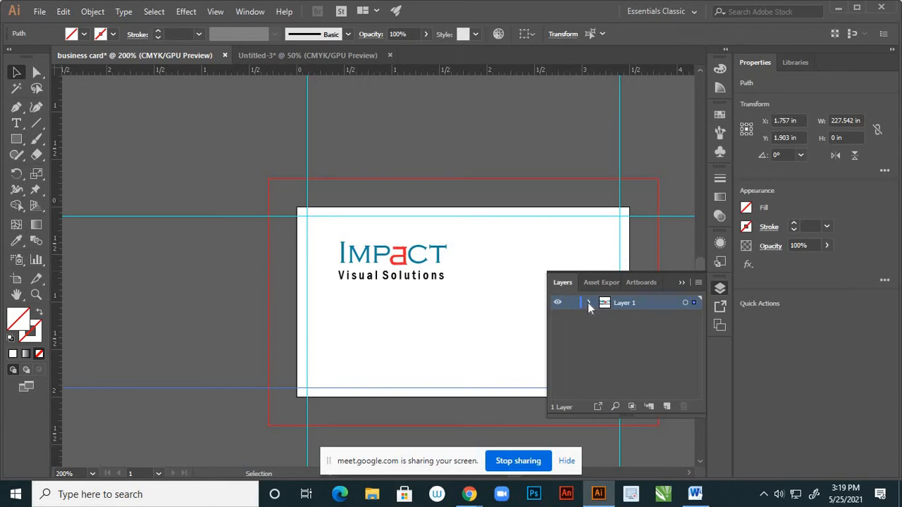
{"action": "left_click", "coordinate": [590, 303]}
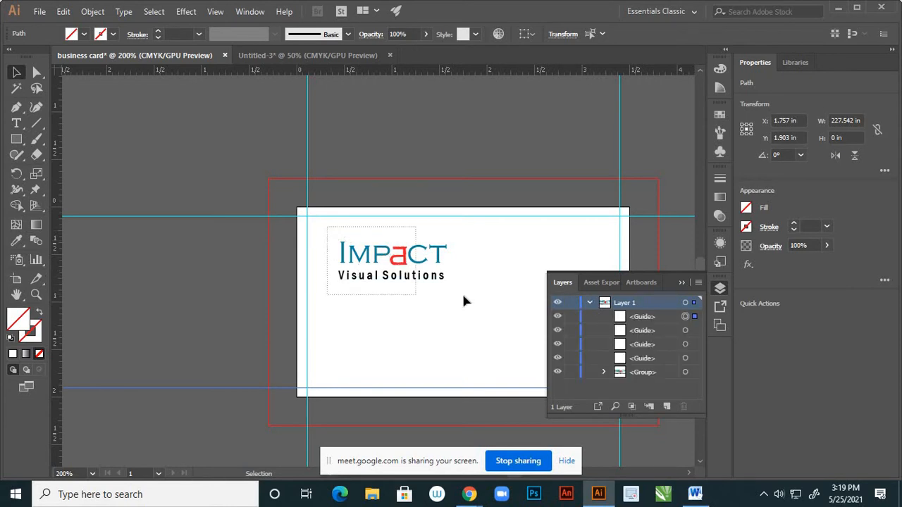
{"action": "key", "text": "ctrl+a"}
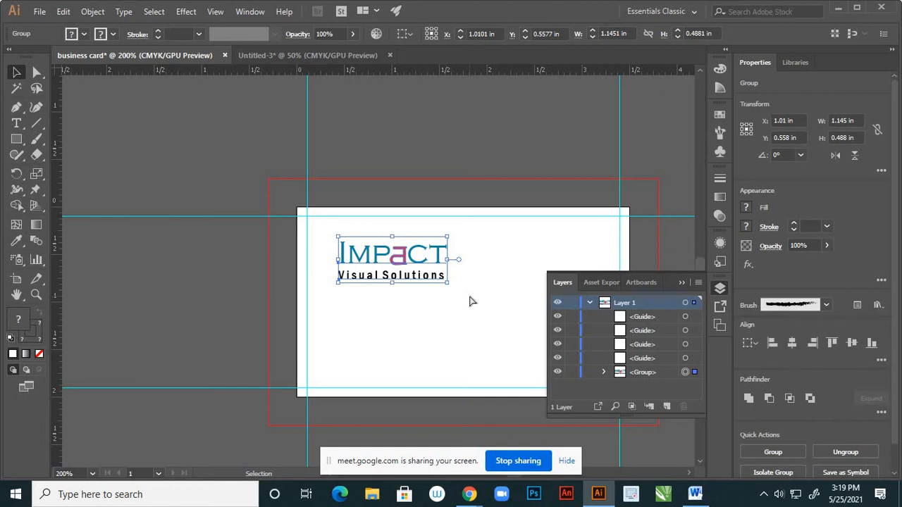
{"action": "key", "text": "Delete"}
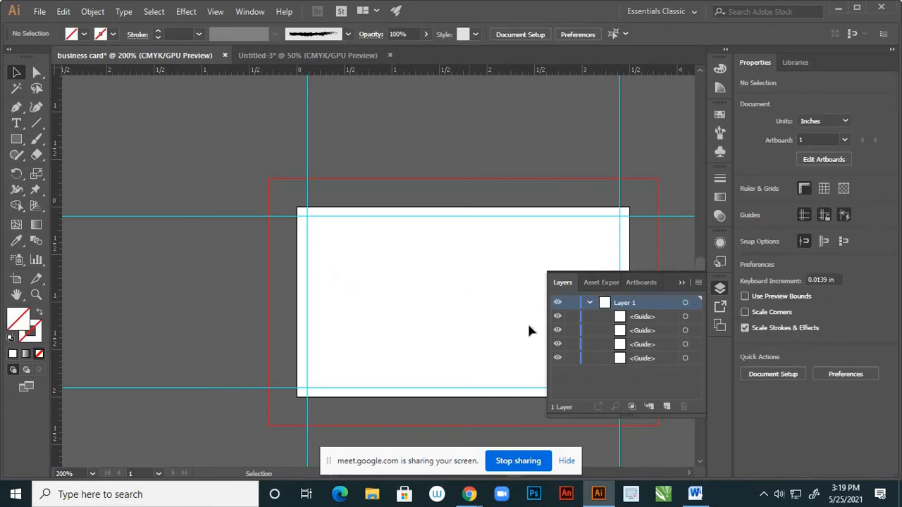
{"action": "left_click", "coordinate": [589, 306]}
Toggle Layer 1's visibility on and off a few times to check its guides
{"action": "left_click", "coordinate": [560, 303]}
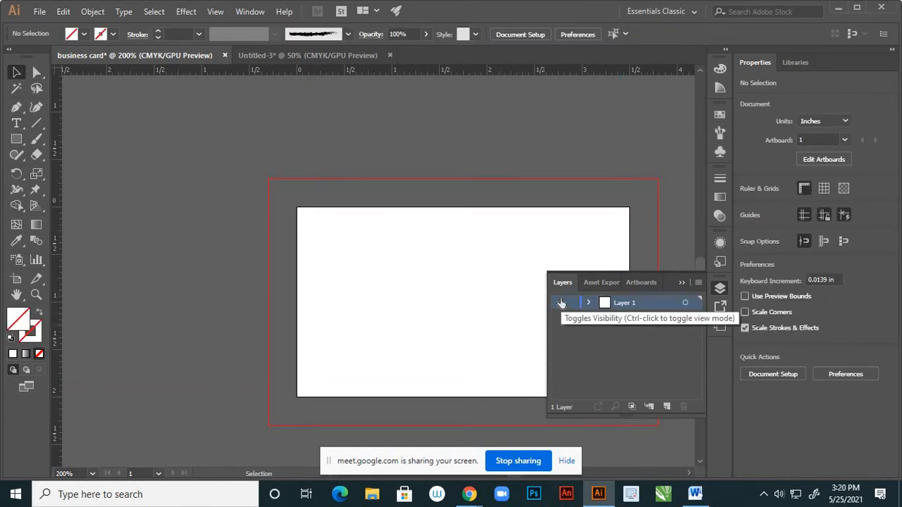
{"action": "left_click", "coordinate": [560, 303]}
{"action": "left_click", "coordinate": [561, 303]}
{"action": "left_click", "coordinate": [560, 303]}
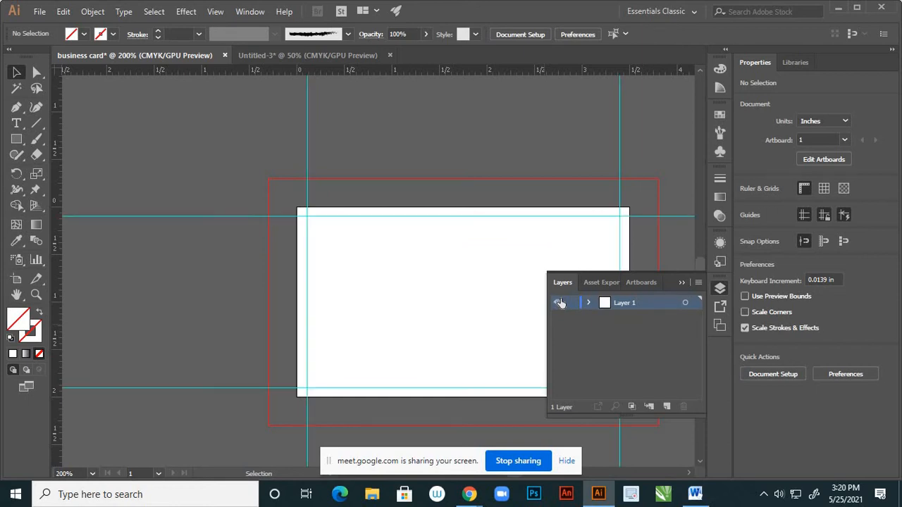
{"action": "left_click", "coordinate": [561, 303]}
{"action": "left_click", "coordinate": [560, 303]}
Rename Layer 1 to 'rulers' and lock it, then add Layer 2 and paste the logo onto it
{"action": "double_click", "coordinate": [623, 302]}
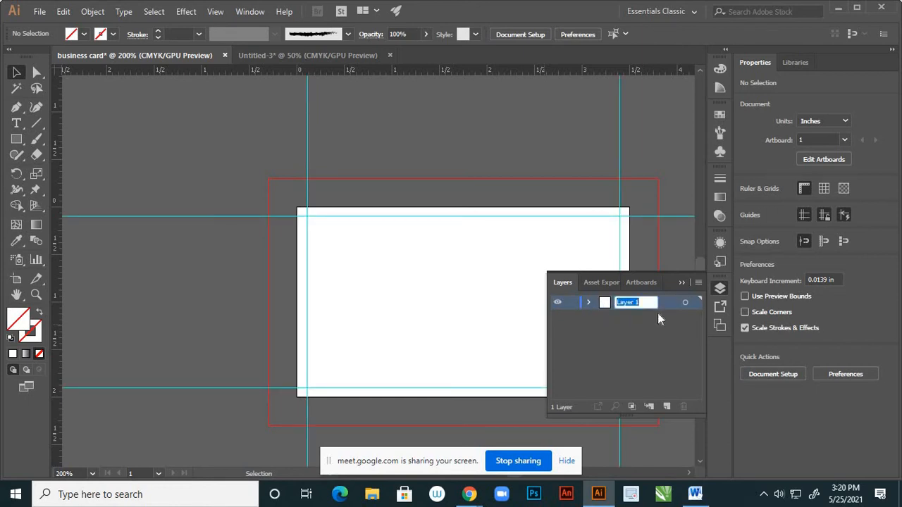
{"action": "type", "text": "rulers"}
{"action": "key", "text": "Return"}
{"action": "left_click", "coordinate": [572, 303]}
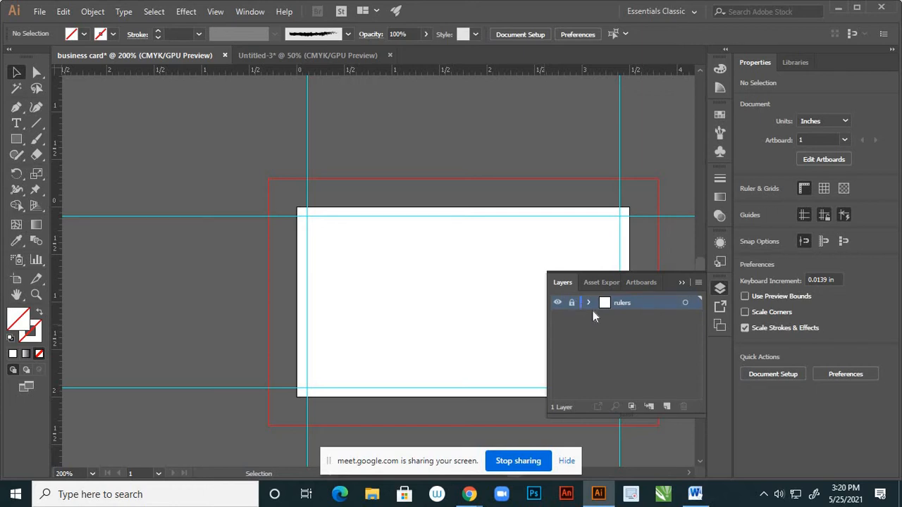
{"action": "left_click", "coordinate": [667, 406]}
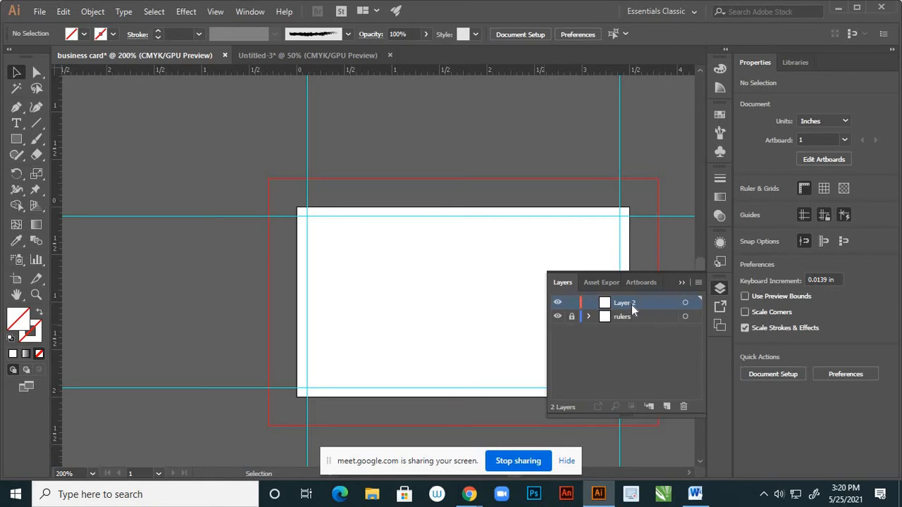
{"action": "key", "text": "ctrl+v"}
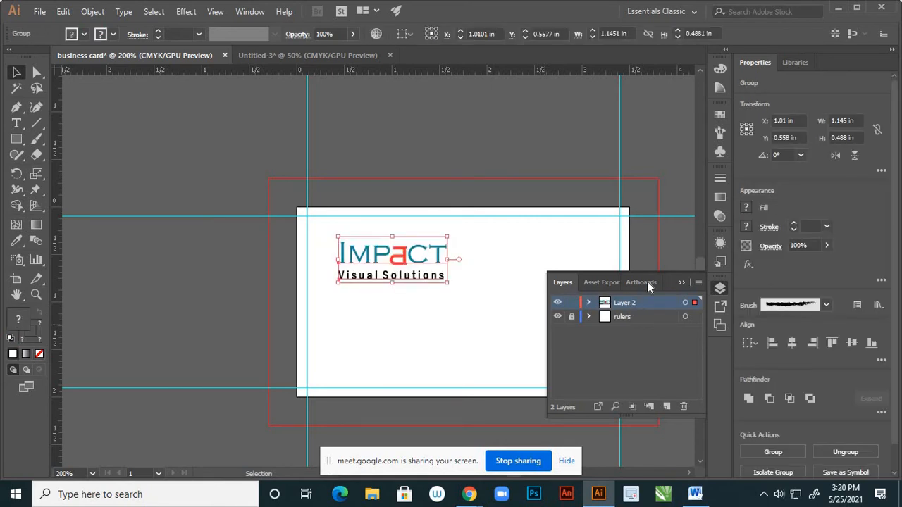
Enlarge the logo slightly and nudge it up into the card's top-left corner inside the guides
{"action": "left_click", "coordinate": [681, 284]}
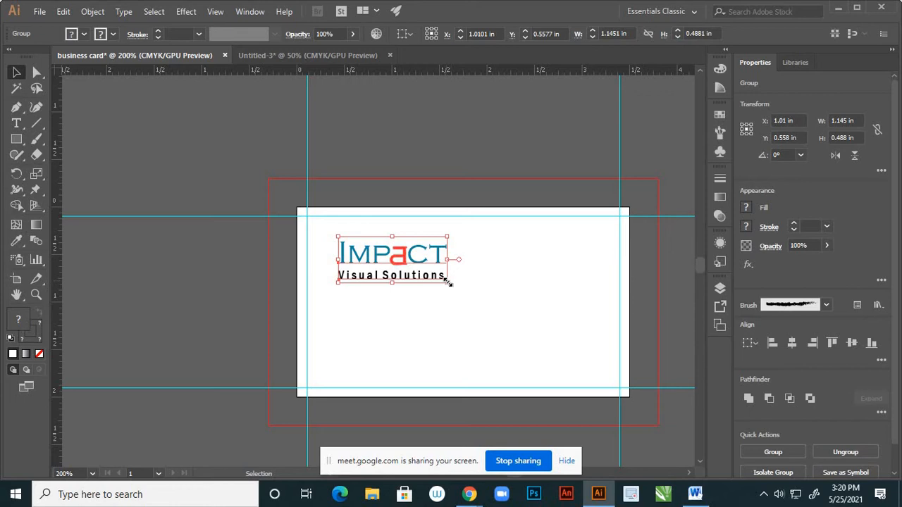
{"action": "mouse_move", "coordinate": [447, 281]}
{"action": "left_mouse_down"}
{"action": "mouse_move", "coordinate": [457, 294]}
{"action": "mouse_move", "coordinate": [457, 286]}
{"action": "left_mouse_up"}
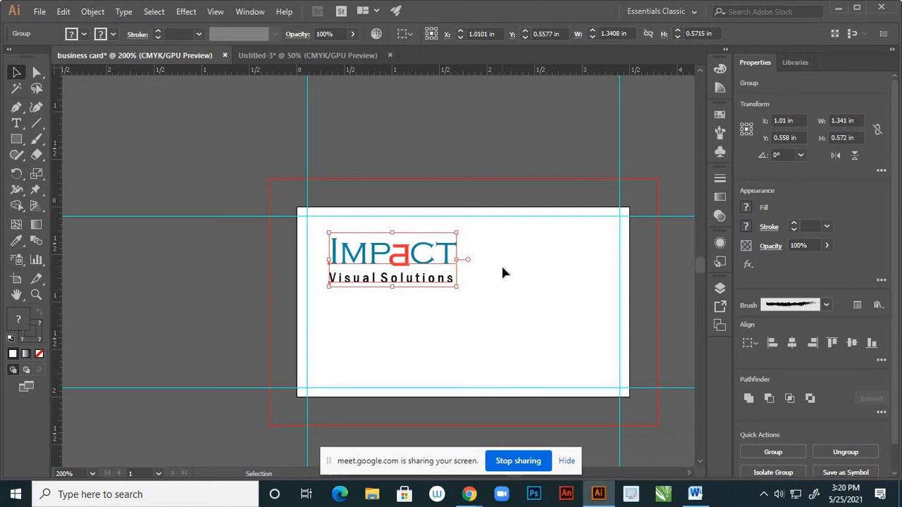
{"action": "scroll", "coordinate": [502, 253], "scroll_direction": "down", "scroll_amount": 2, "text": "alt"}
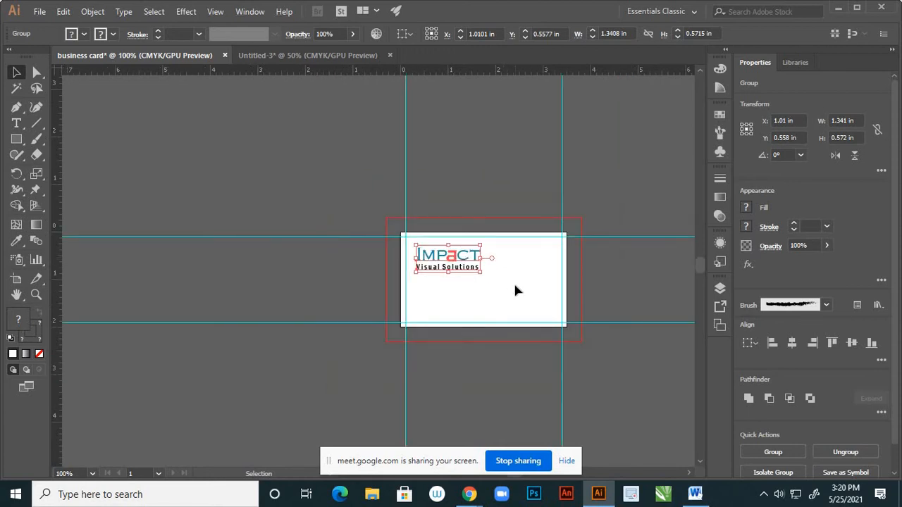
{"action": "left_click", "coordinate": [513, 282]}
{"action": "scroll", "coordinate": [464, 279], "scroll_direction": "up", "scroll_amount": 1, "text": "alt"}
{"action": "scroll", "coordinate": [464, 282], "scroll_direction": "up", "scroll_amount": 1, "text": "alt"}
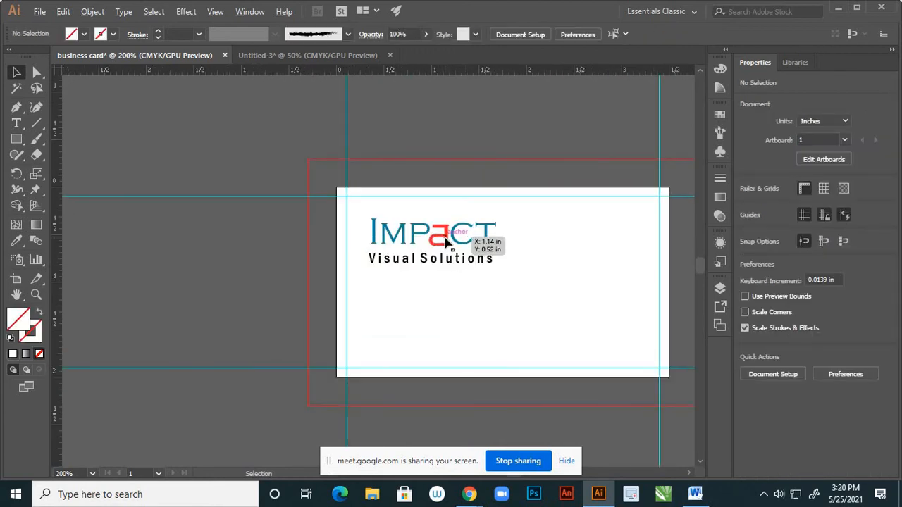
{"action": "left_click", "coordinate": [446, 241]}
{"action": "left_click_drag", "start_coordinate": [446, 242], "coordinate": [462, 279]}
{"action": "scroll", "coordinate": [467, 264], "scroll_direction": "down", "scroll_amount": 3, "text": "alt"}
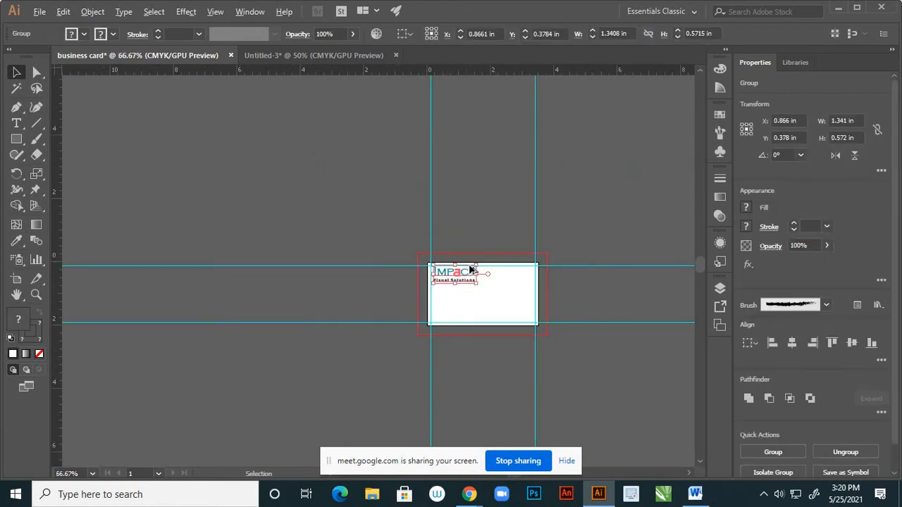
{"action": "scroll", "coordinate": [469, 275], "scroll_direction": "up", "scroll_amount": 4, "text": "alt"}
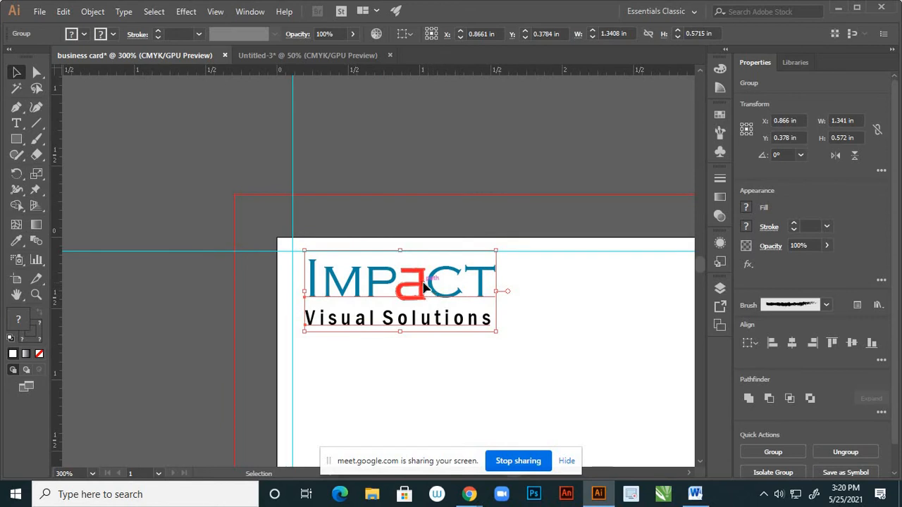
{"action": "left_click_drag", "start_coordinate": [424, 289], "coordinate": [414, 281]}
{"action": "left_click", "coordinate": [446, 298]}
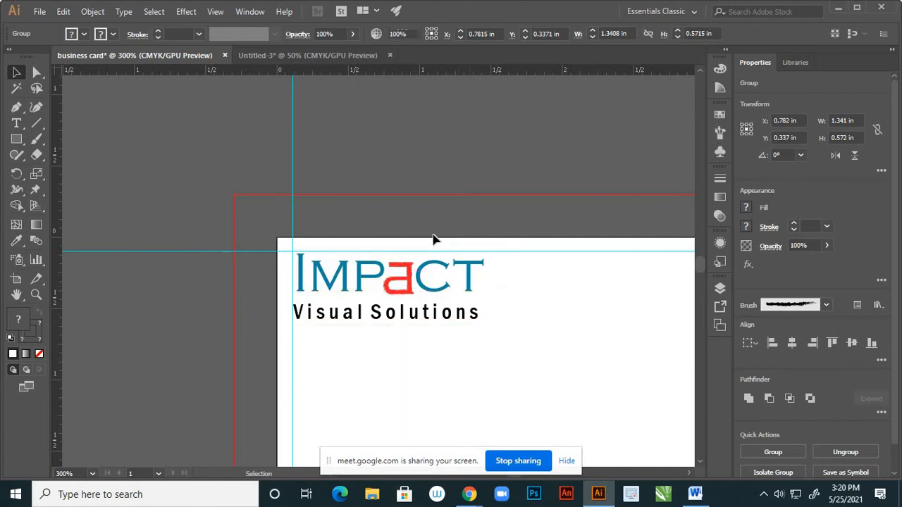
Scale the logo up to 1.56 × 0.665 in, snug against the top-left guides
{"action": "key", "text": "ctrl+minus"}
{"action": "key", "text": "ctrl+minus"}
{"action": "left_click", "coordinate": [458, 281]}
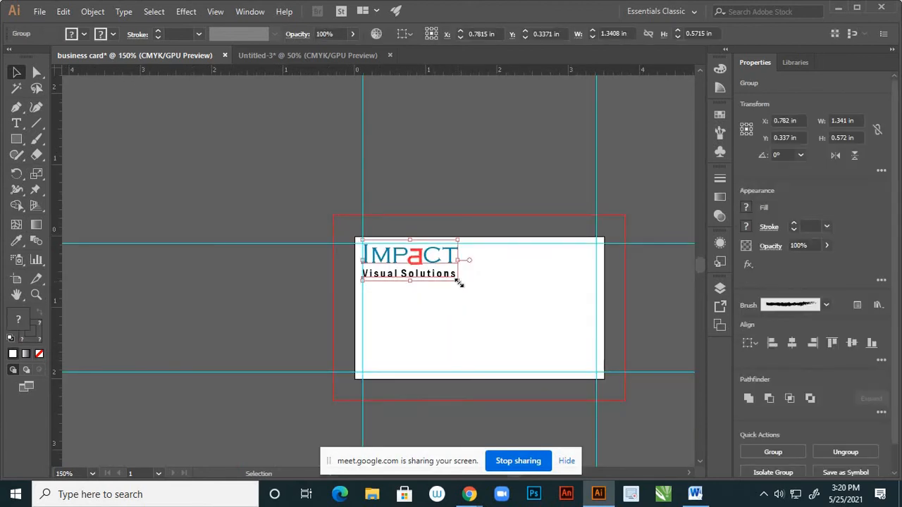
{"action": "left_click_drag", "start_coordinate": [459, 284], "coordinate": [474, 306]}
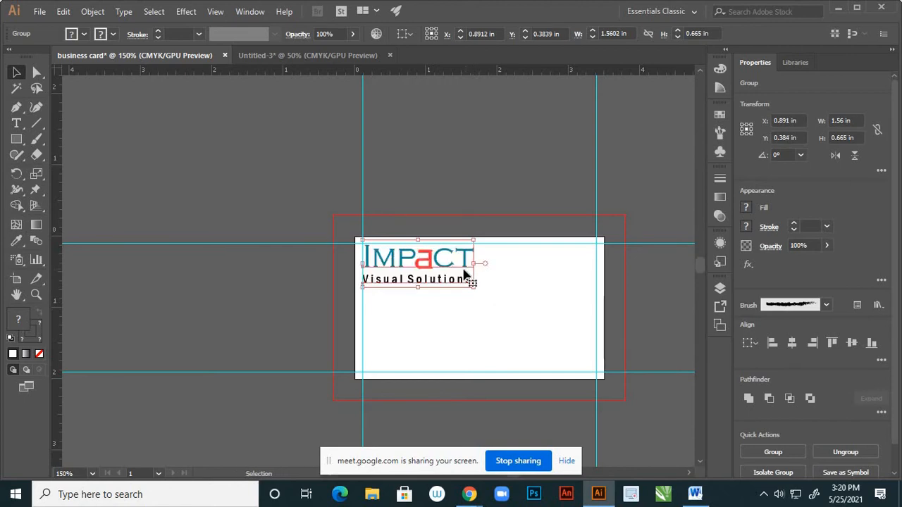
{"action": "scroll", "coordinate": [462, 268], "scroll_direction": "up", "scroll_amount": 2}
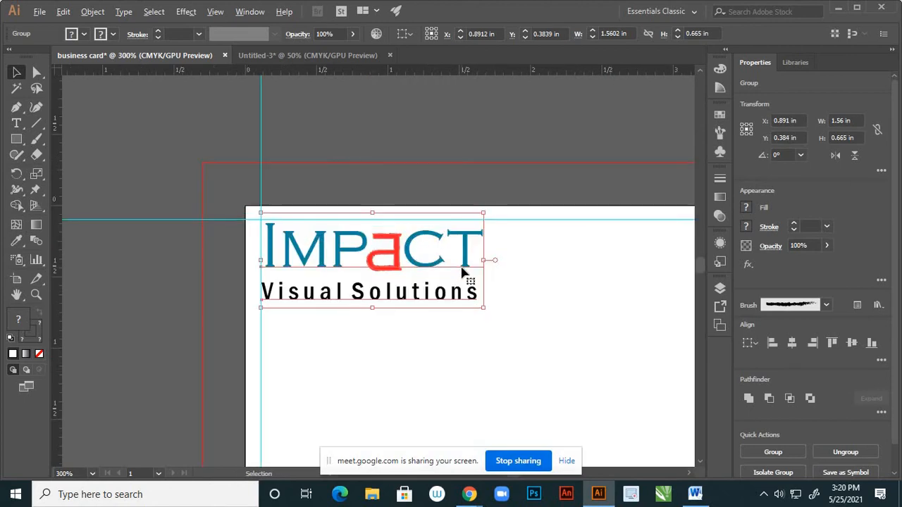
{"action": "left_click", "coordinate": [493, 344]}
{"action": "scroll", "coordinate": [492, 296], "scroll_direction": "down", "scroll_amount": 1}
{"action": "scroll", "coordinate": [492, 296], "scroll_direction": "down", "scroll_amount": 2}
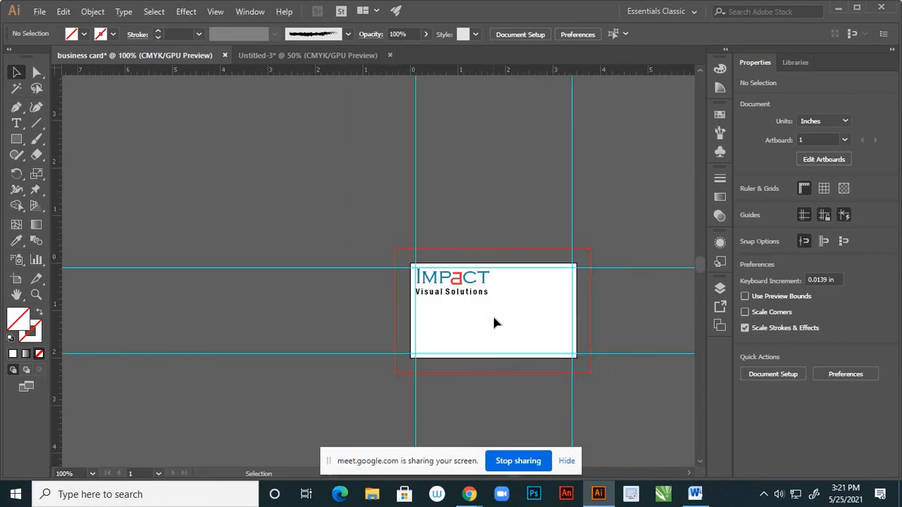
{"action": "left_click", "coordinate": [486, 295]}
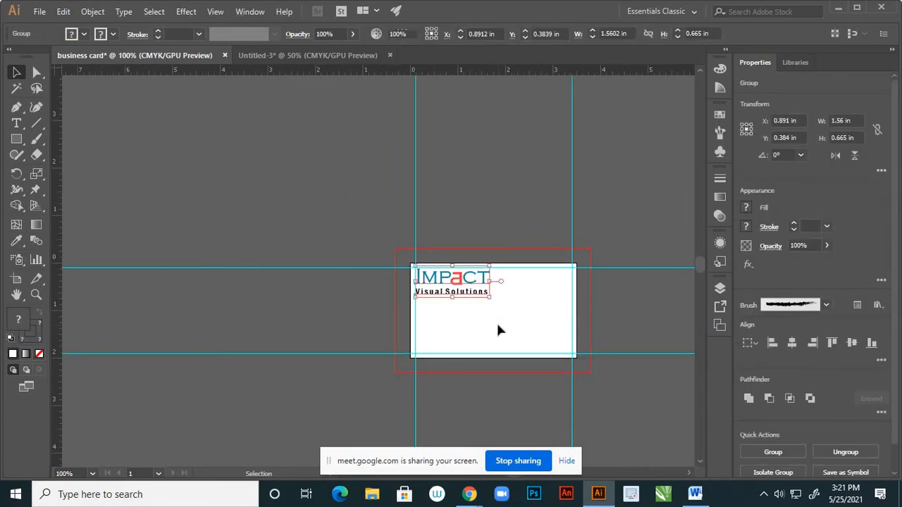
{"action": "left_click", "coordinate": [497, 324]}
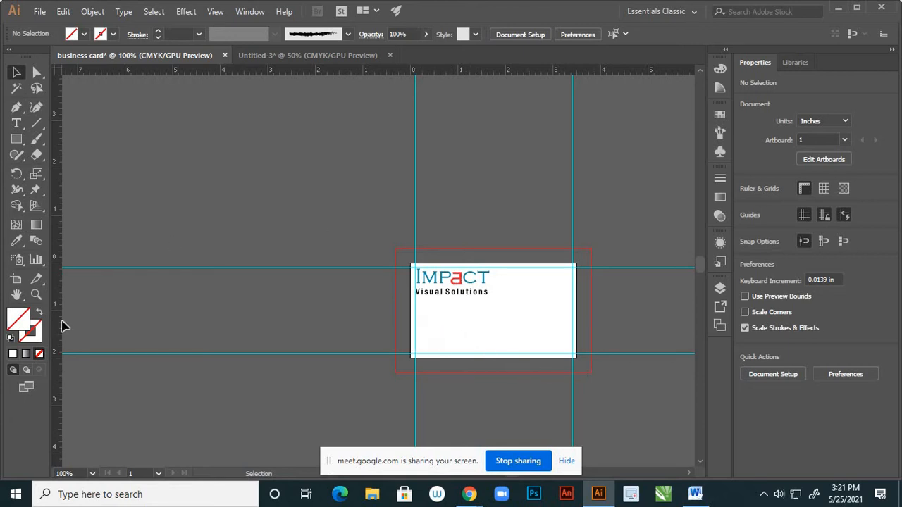
Choose the Pen tool and set the stroke colour to near-black
{"action": "left_click", "coordinate": [23, 110]}
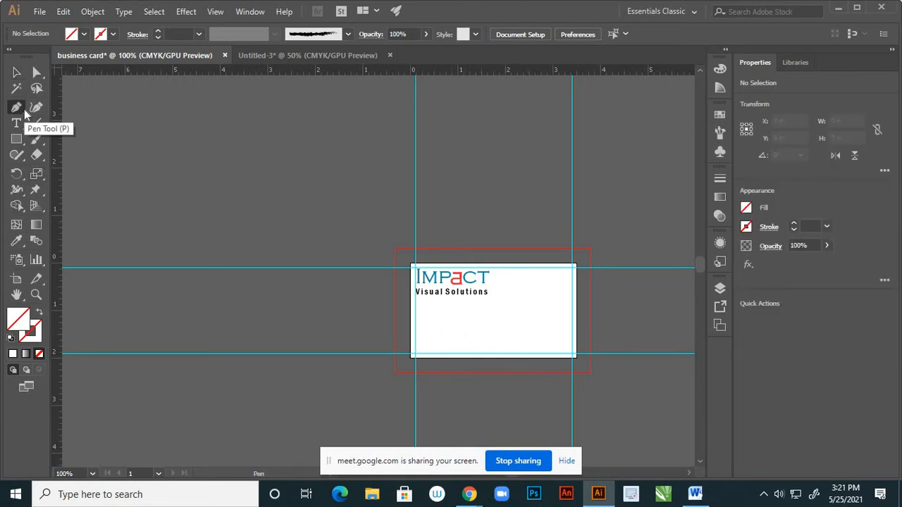
{"action": "double_click", "coordinate": [31, 331]}
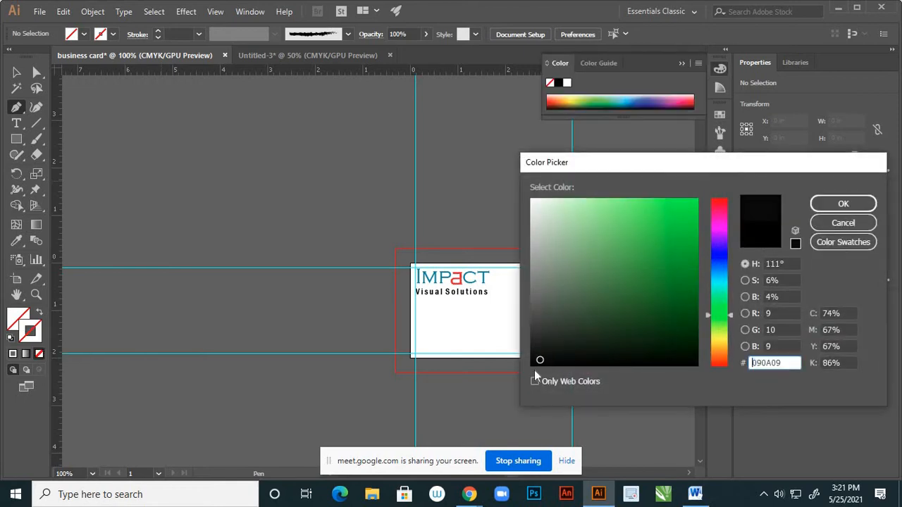
{"action": "left_click", "coordinate": [828, 204]}
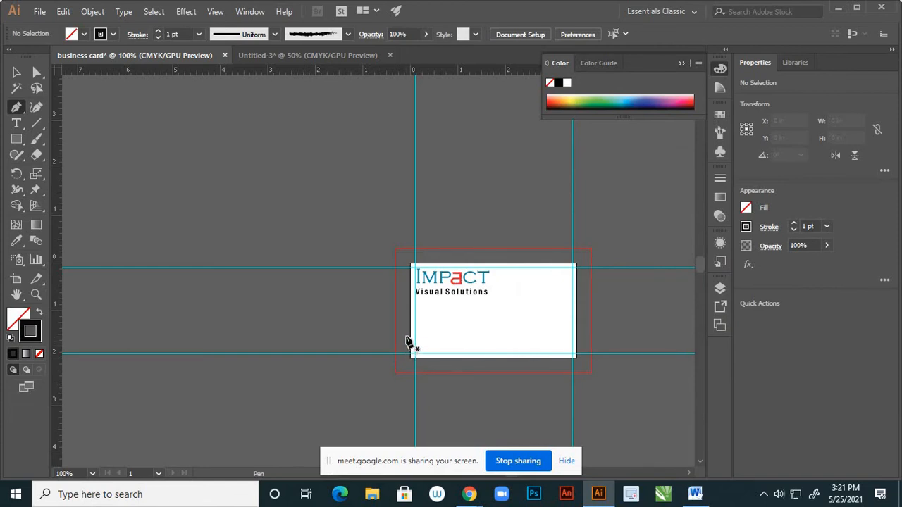
Draw a closed path across the card's lower part with a curved wave along its top
{"action": "left_click", "coordinate": [406, 336]}
{"action": "left_click", "coordinate": [472, 331]}
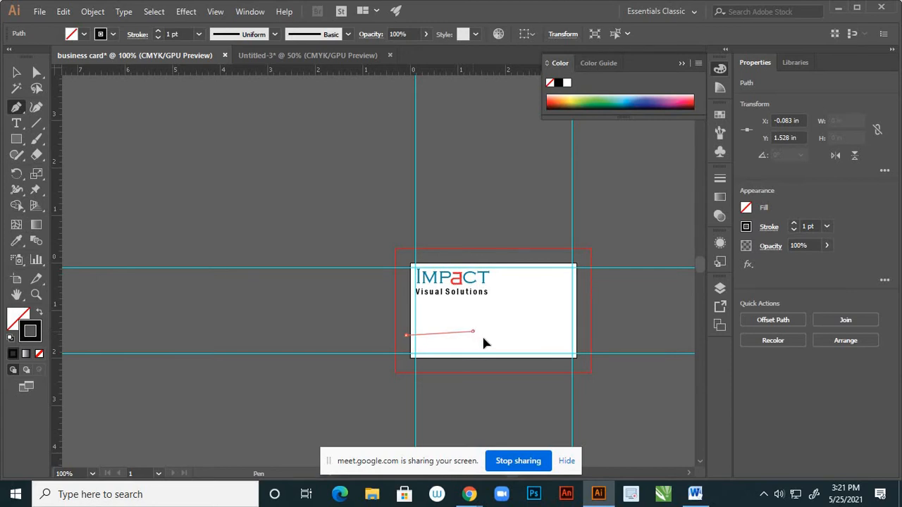
{"action": "left_click_drag", "start_coordinate": [483, 343], "coordinate": [497, 353]}
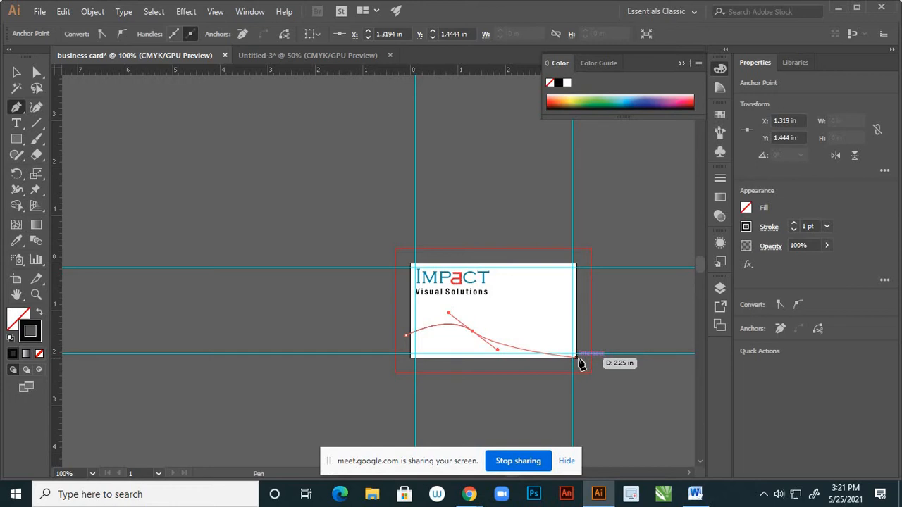
{"action": "left_click", "coordinate": [580, 359]}
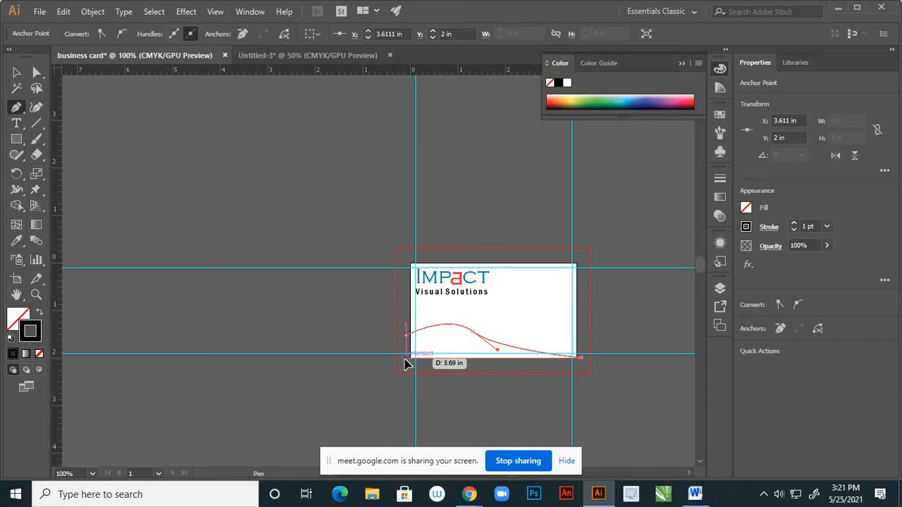
{"action": "left_click", "coordinate": [405, 358]}
{"action": "left_click", "coordinate": [406, 335]}
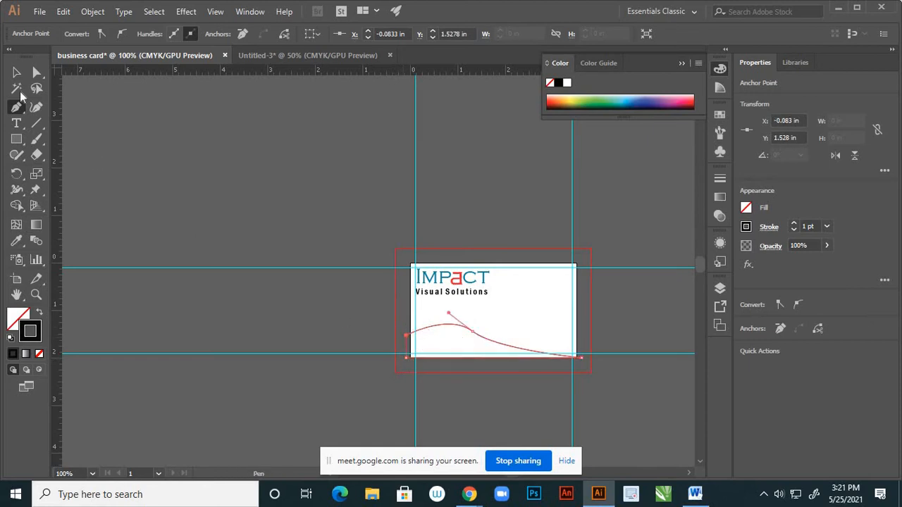
{"action": "left_click_drag", "start_coordinate": [33, 76], "coordinate": [88, 73]}
Reshape the wave by moving its middle anchor and dragging the curve handles
{"action": "scroll", "coordinate": [480, 334], "scroll_direction": "up", "scroll_amount": 2}
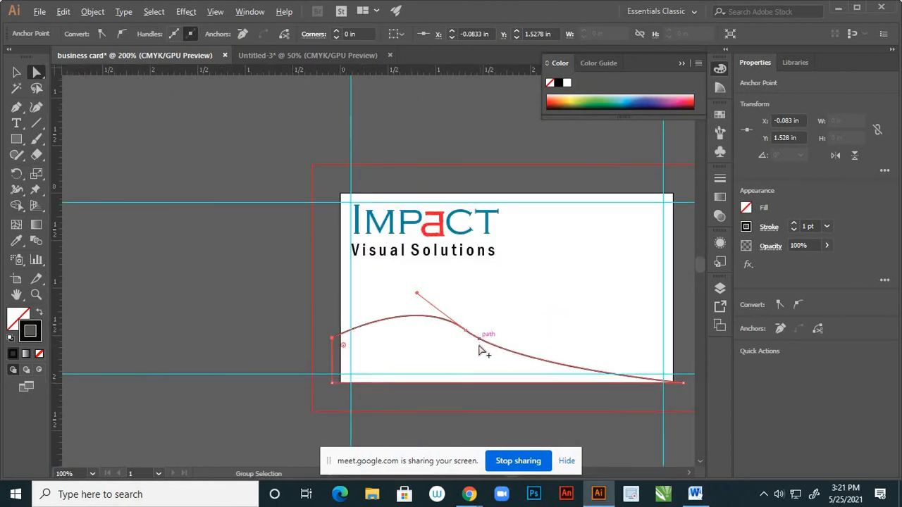
{"action": "left_click", "coordinate": [468, 332]}
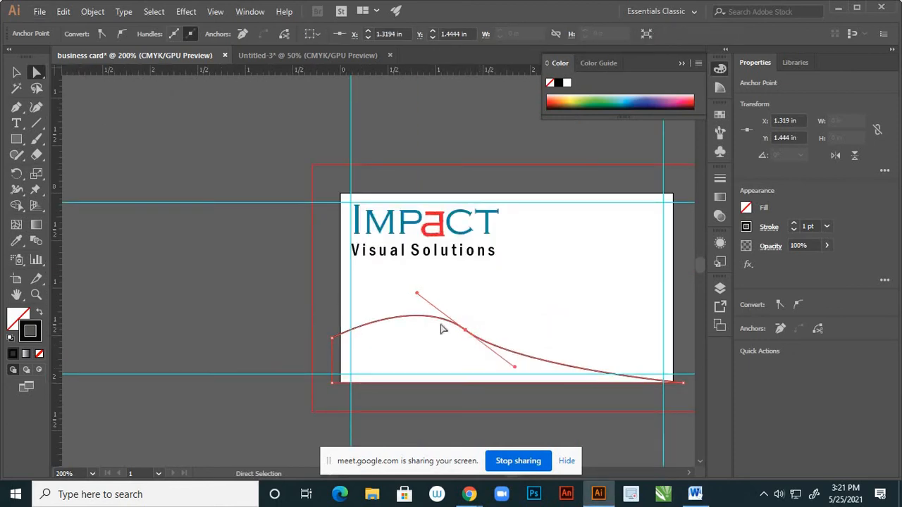
{"action": "left_click_drag", "start_coordinate": [417, 295], "coordinate": [408, 300]}
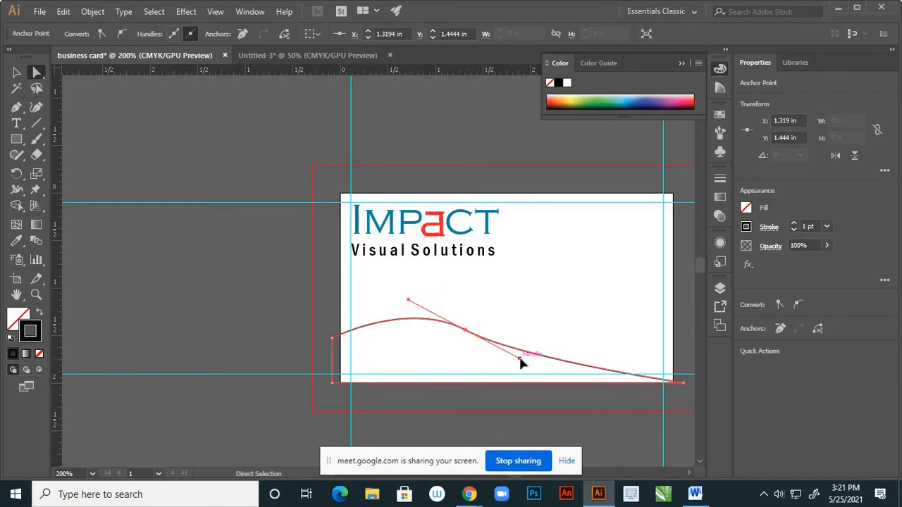
{"action": "left_click_drag", "start_coordinate": [520, 359], "coordinate": [573, 387]}
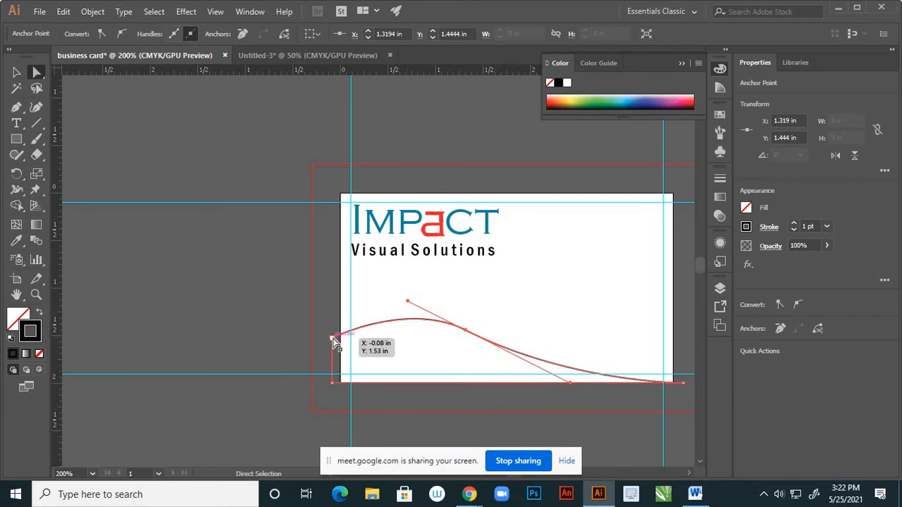
{"action": "left_click", "coordinate": [384, 290]}
{"action": "scroll", "coordinate": [406, 302], "scroll_direction": "down", "scroll_amount": 1}
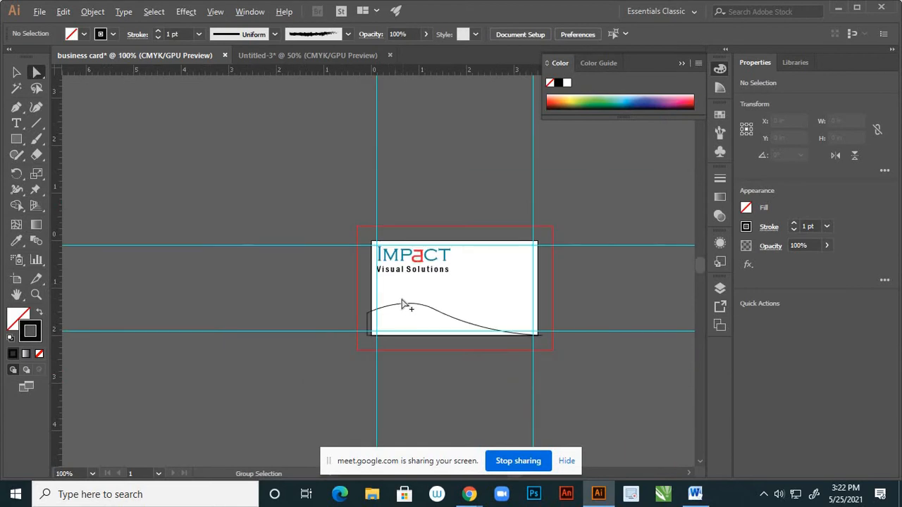
{"action": "scroll", "coordinate": [429, 296], "scroll_direction": "up", "scroll_amount": 1}
{"action": "left_click_drag", "start_coordinate": [431, 295], "coordinate": [519, 354]}
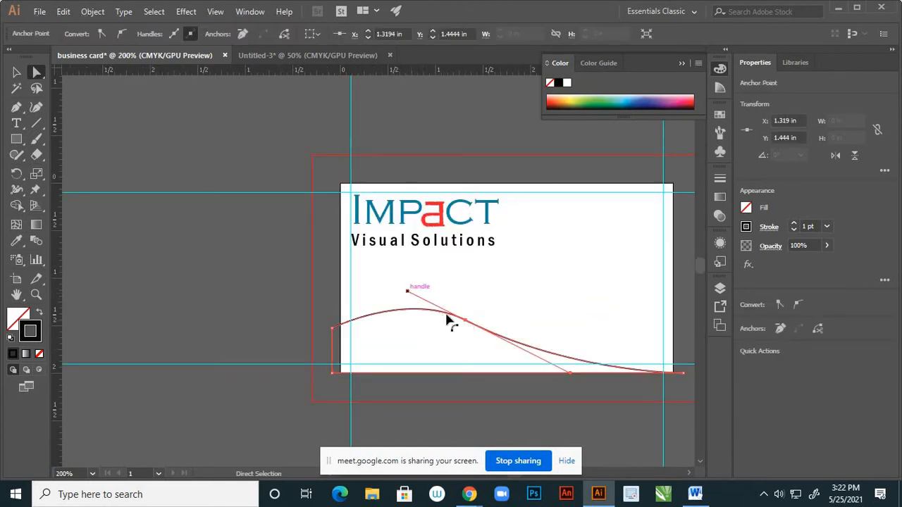
{"action": "left_click_drag", "start_coordinate": [465, 324], "coordinate": [460, 328]}
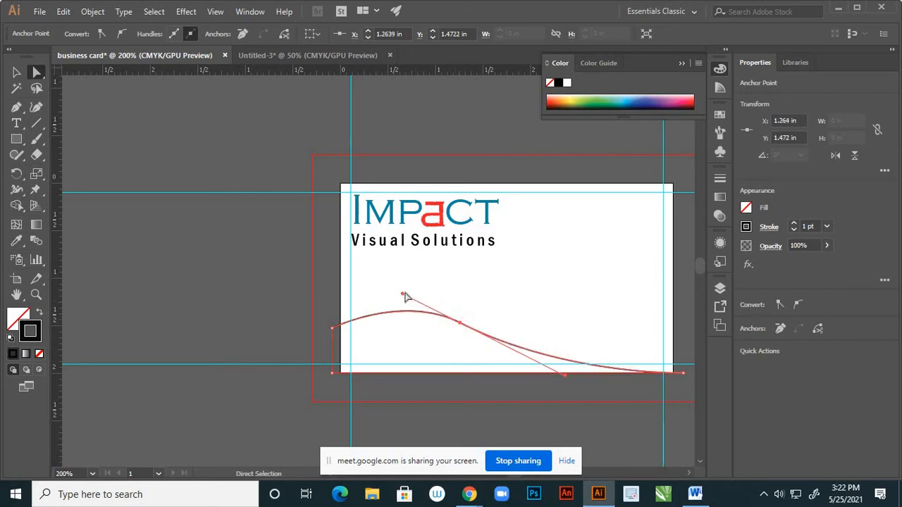
{"action": "left_click_drag", "start_coordinate": [402, 295], "coordinate": [401, 300]}
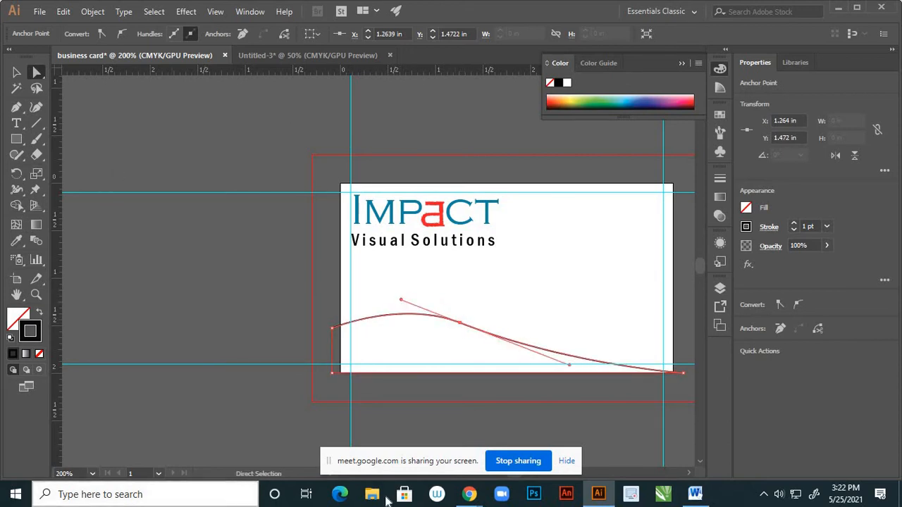
Pull the wave's direction handles with the Anchor Point tool to smooth the curve toward the bottom right
{"action": "left_click", "coordinate": [19, 111]}
{"action": "left_click", "coordinate": [70, 154]}
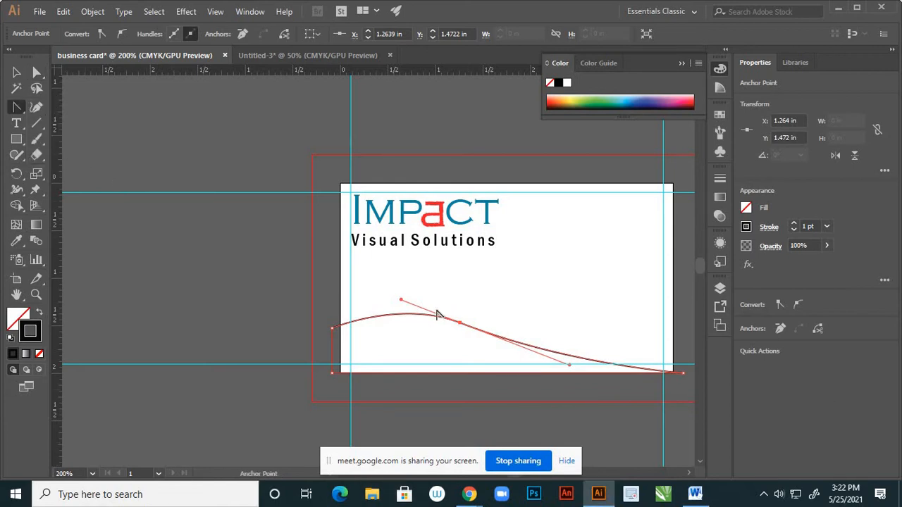
{"action": "left_click_drag", "start_coordinate": [569, 367], "coordinate": [582, 373]}
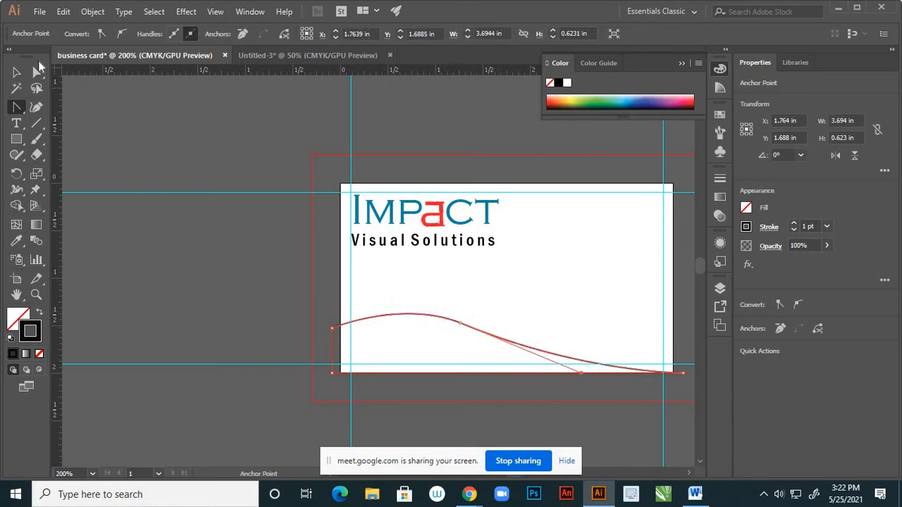
{"action": "left_click", "coordinate": [38, 71]}
{"action": "left_click", "coordinate": [460, 323]}
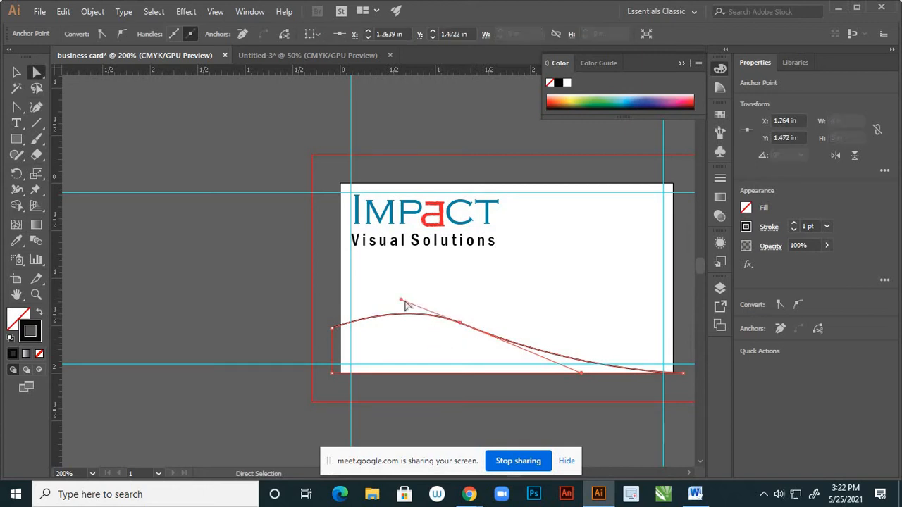
{"action": "left_click_drag", "start_coordinate": [460, 324], "coordinate": [455, 321]}
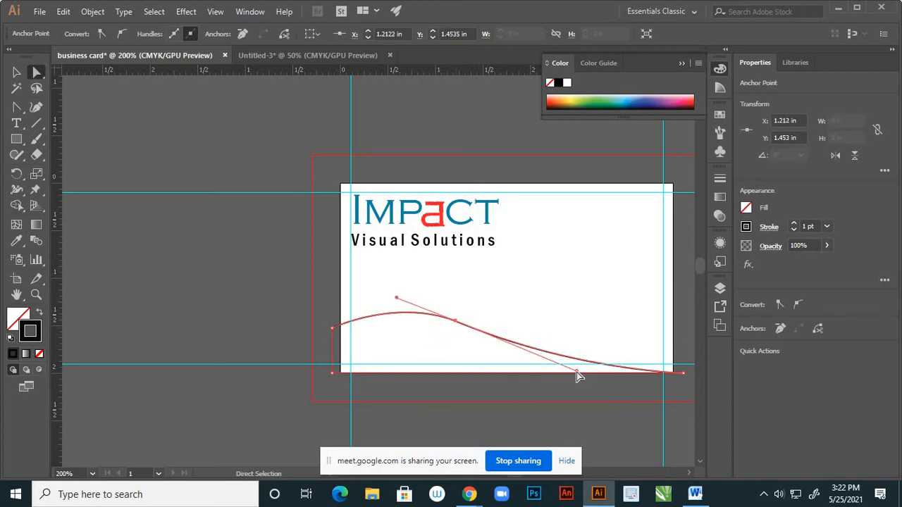
{"action": "left_click_drag", "start_coordinate": [577, 371], "coordinate": [613, 393]}
{"action": "left_click", "coordinate": [529, 272]}
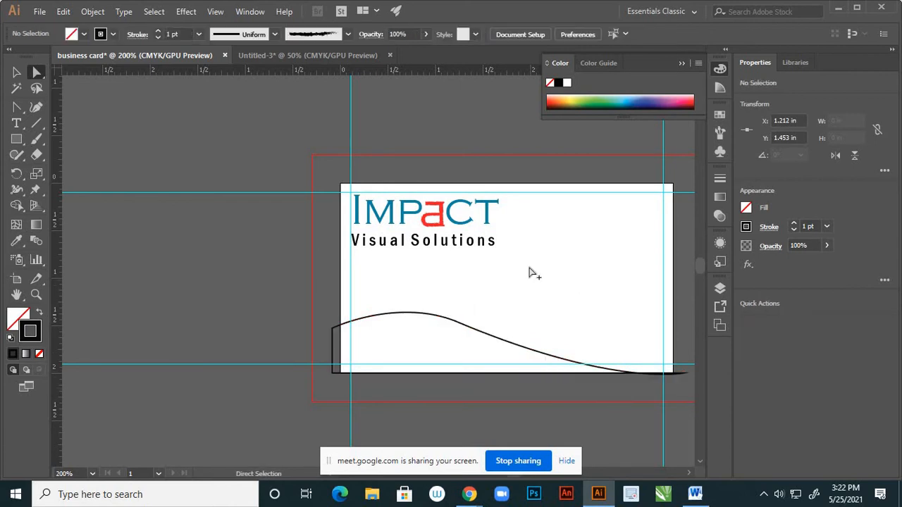
{"action": "scroll", "coordinate": [493, 288], "scroll_direction": "down", "scroll_amount": 3}
{"action": "scroll", "coordinate": [532, 272], "scroll_direction": "up", "scroll_amount": 2}
Shift the middle anchor left, then remove it to leave a straight sloping top edge
{"action": "left_click", "coordinate": [502, 286]}
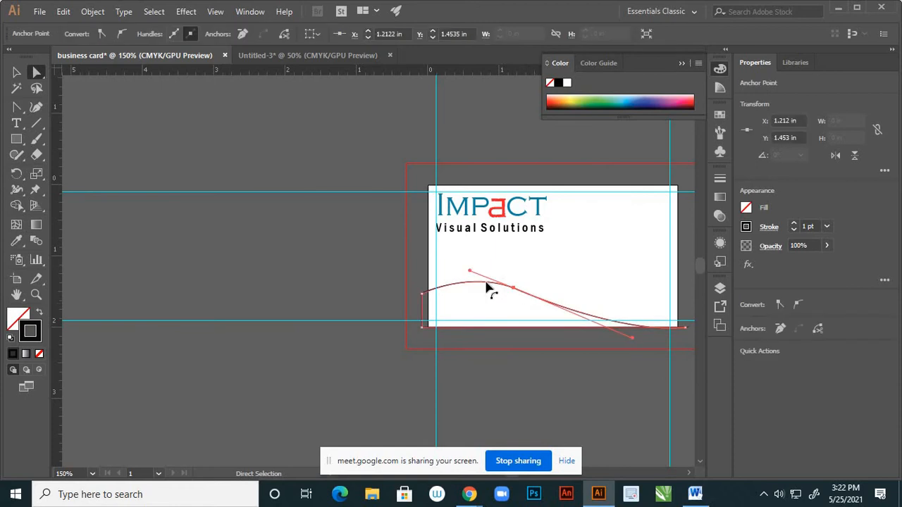
{"action": "left_click_drag", "start_coordinate": [512, 289], "coordinate": [460, 281]}
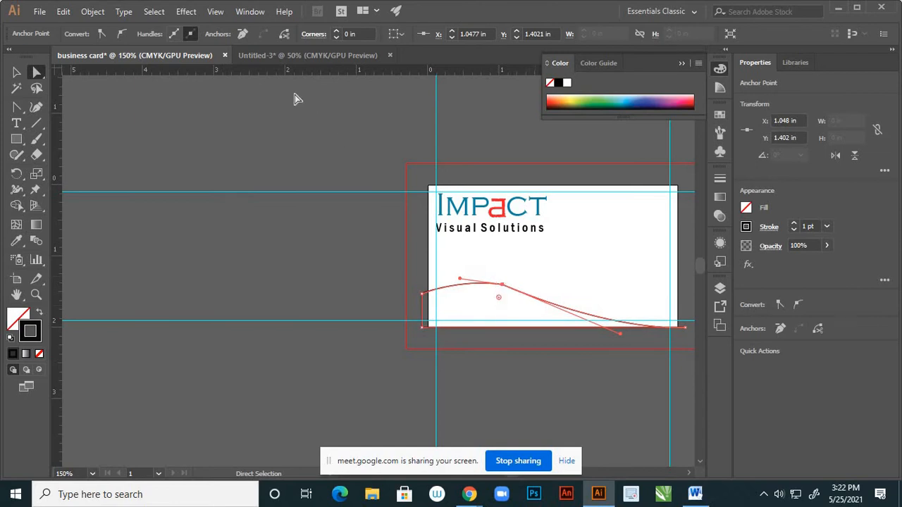
{"action": "left_click", "coordinate": [243, 33]}
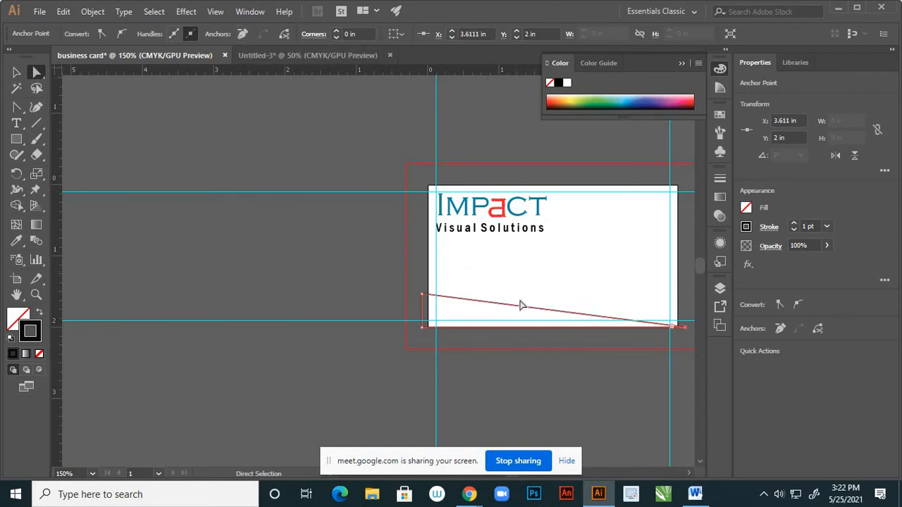
Convert the points to smooth and drag the handles to curve the top edge again
{"action": "left_click", "coordinate": [121, 34]}
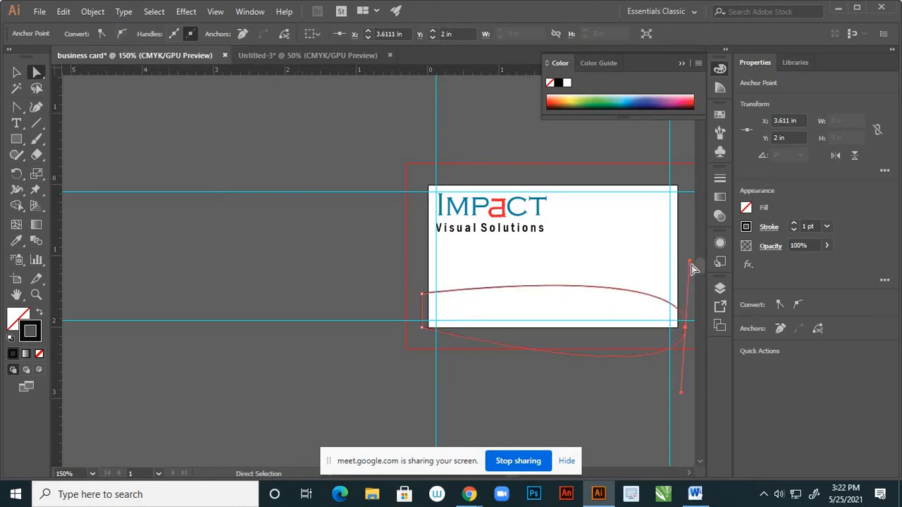
{"action": "left_click_drag", "start_coordinate": [690, 262], "coordinate": [535, 326]}
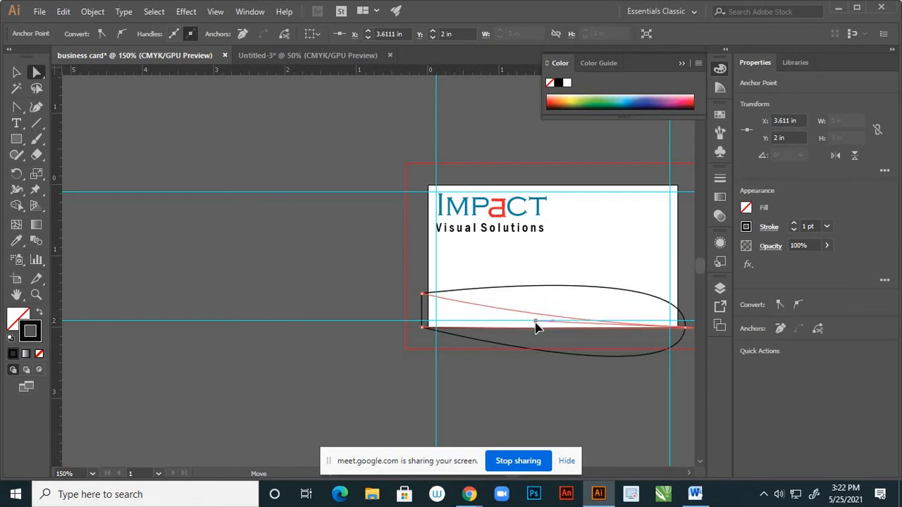
{"action": "left_click", "coordinate": [533, 369]}
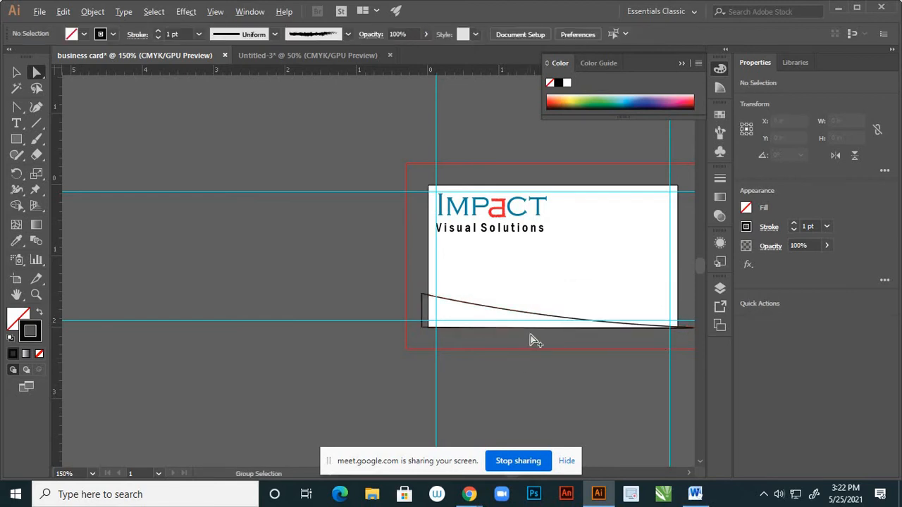
{"action": "scroll", "coordinate": [528, 330], "scroll_direction": "down", "scroll_amount": 1}
{"action": "scroll", "coordinate": [529, 330], "scroll_direction": "up", "scroll_amount": 1}
{"action": "left_click_drag", "start_coordinate": [396, 293], "coordinate": [387, 267]}
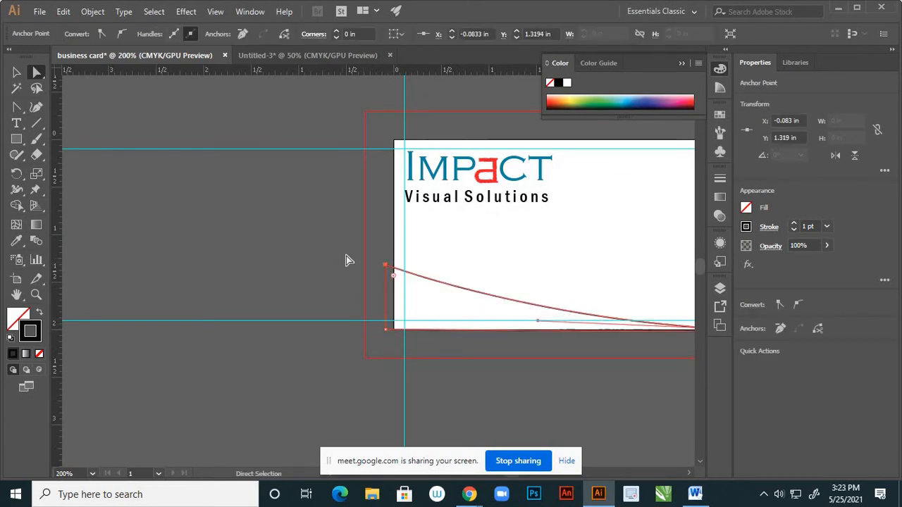
{"action": "left_click", "coordinate": [346, 256]}
{"action": "scroll", "coordinate": [464, 295], "scroll_direction": "down", "scroll_amount": 3}
{"action": "scroll", "coordinate": [544, 278], "scroll_direction": "up", "scroll_amount": 2}
{"action": "scroll", "coordinate": [544, 277], "scroll_direction": "down", "scroll_amount": 2}
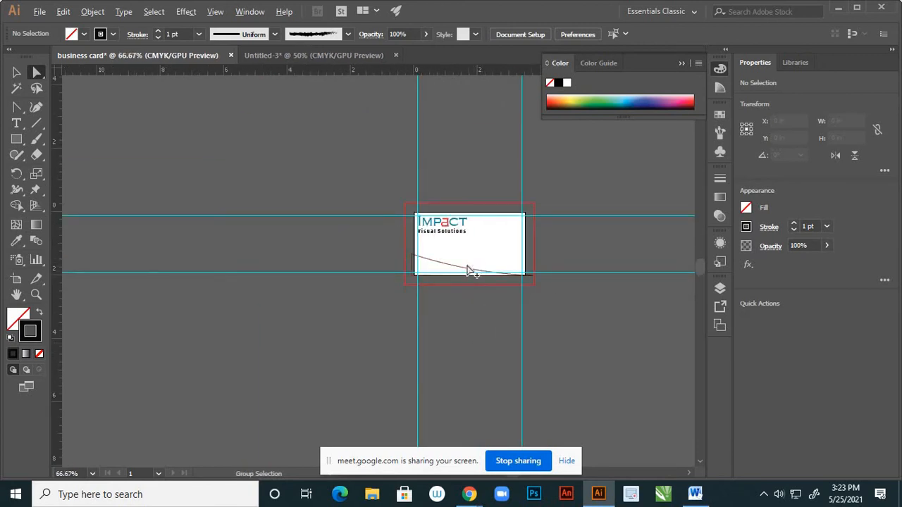
{"action": "scroll", "coordinate": [468, 269], "scroll_direction": "up", "scroll_amount": 2}
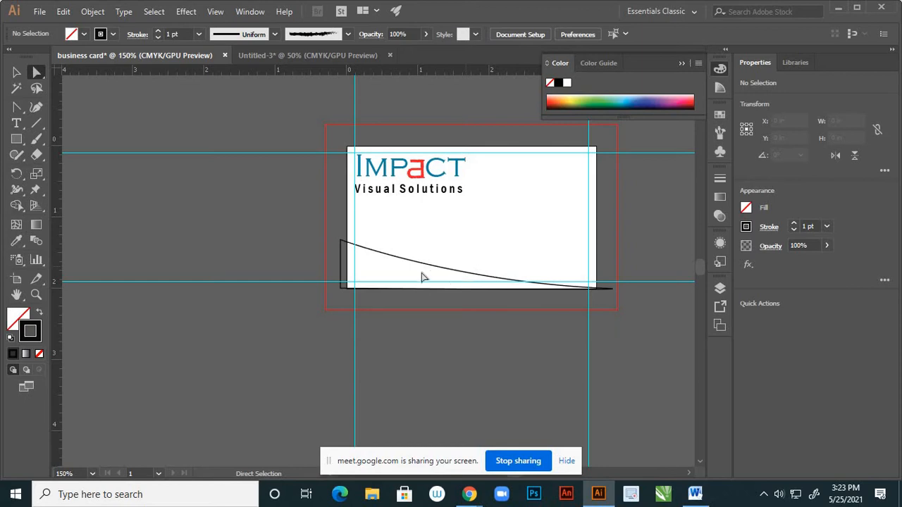
Add an anchor on the sloping edge and raise it into a rounded crest near the left
{"action": "left_click", "coordinate": [17, 107]}
{"action": "left_click", "coordinate": [62, 124]}
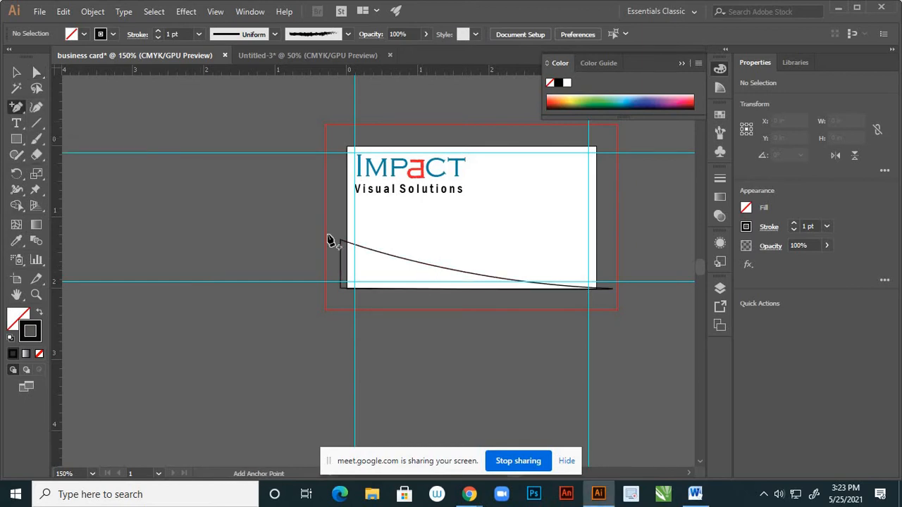
{"action": "left_click", "coordinate": [416, 262]}
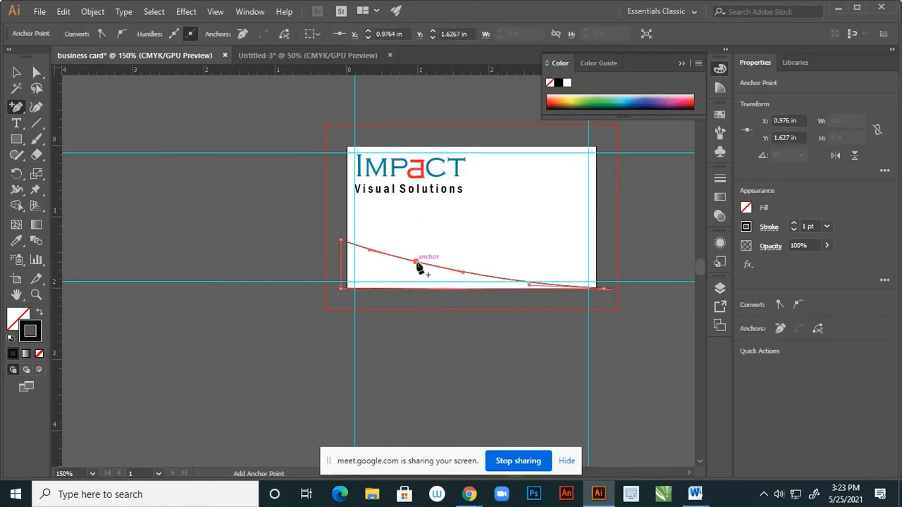
{"action": "left_click", "coordinate": [38, 73]}
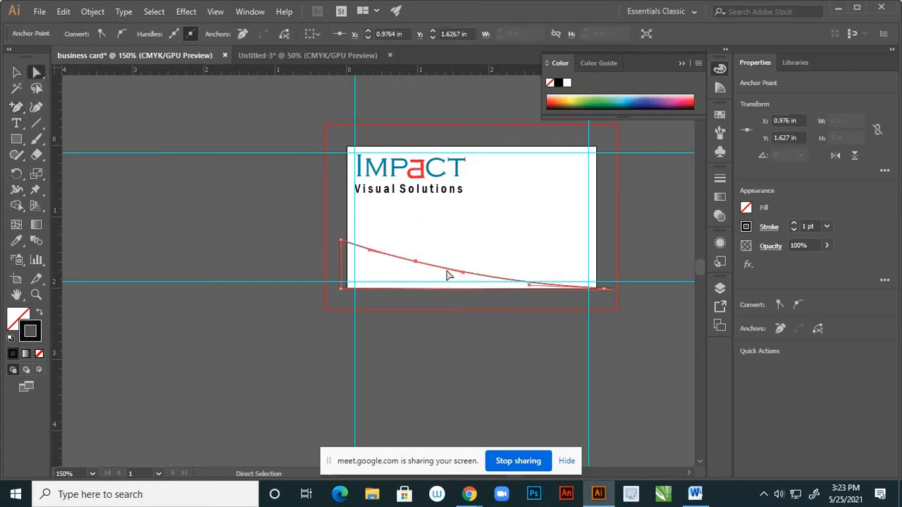
{"action": "left_click_drag", "start_coordinate": [416, 266], "coordinate": [421, 242]}
{"action": "left_click", "coordinate": [421, 265]}
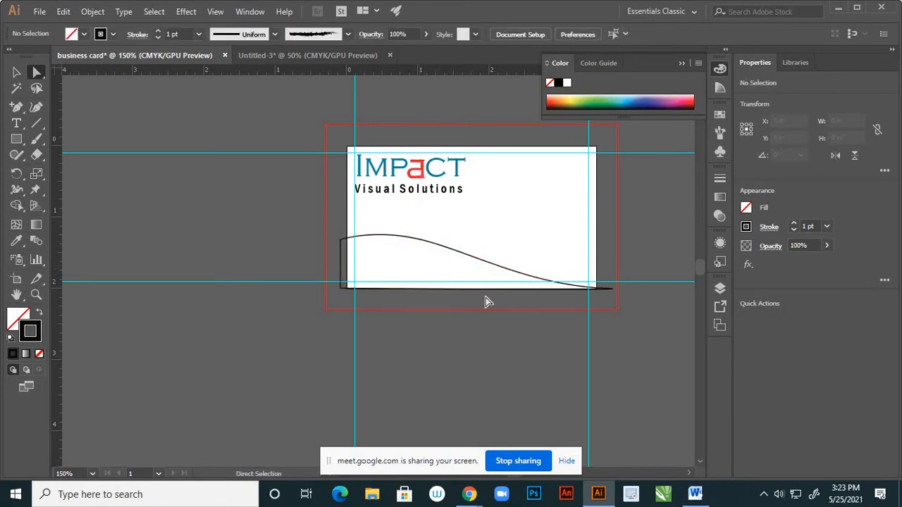
{"action": "scroll", "coordinate": [488, 297], "scroll_direction": "down", "scroll_amount": 3}
{"action": "scroll", "coordinate": [489, 282], "scroll_direction": "up", "scroll_amount": 3}
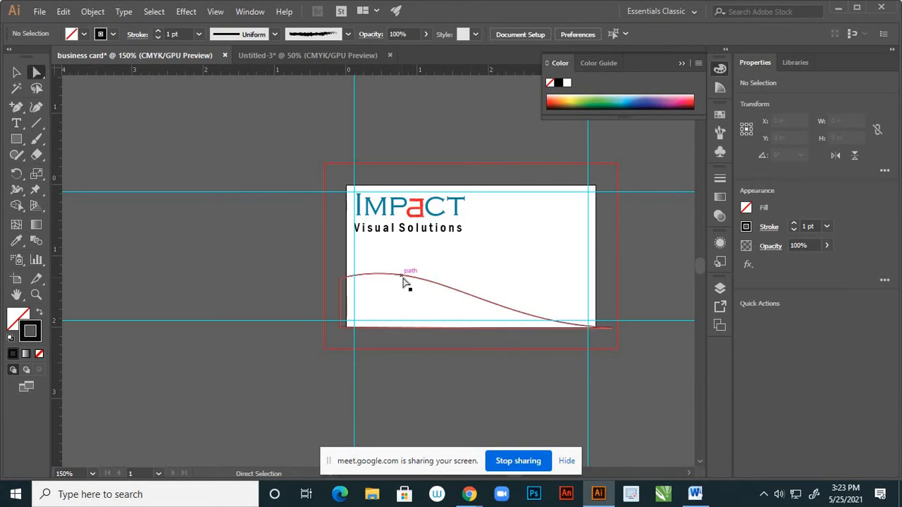
{"action": "left_click", "coordinate": [16, 71]}
Nudge the wave down, stretch it to 4.255 in wide past the right edge, and open its fill colour
{"action": "left_click", "coordinate": [437, 285]}
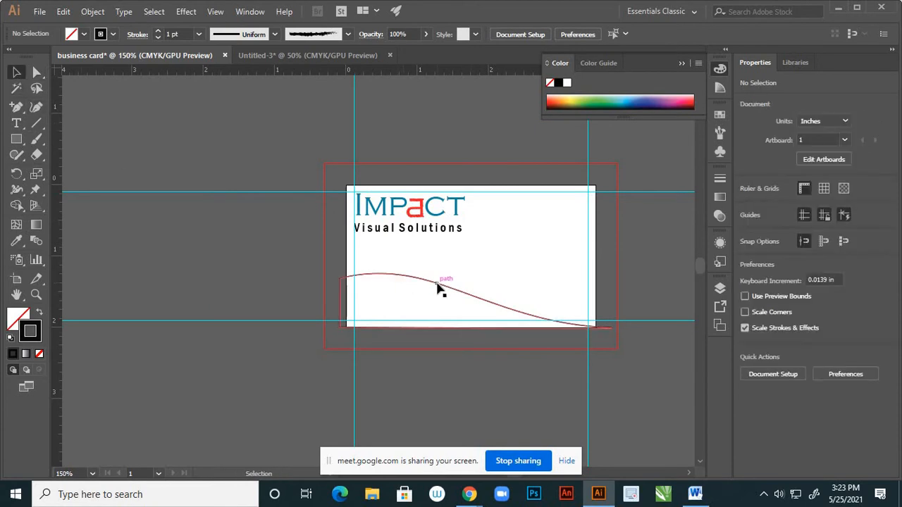
{"action": "key", "text": "Down"}
{"action": "key", "text": "Down"}
{"action": "key", "text": "Down"}
{"action": "key", "text": "Down"}
{"action": "key", "text": "Down"}
{"action": "key", "text": "Down"}
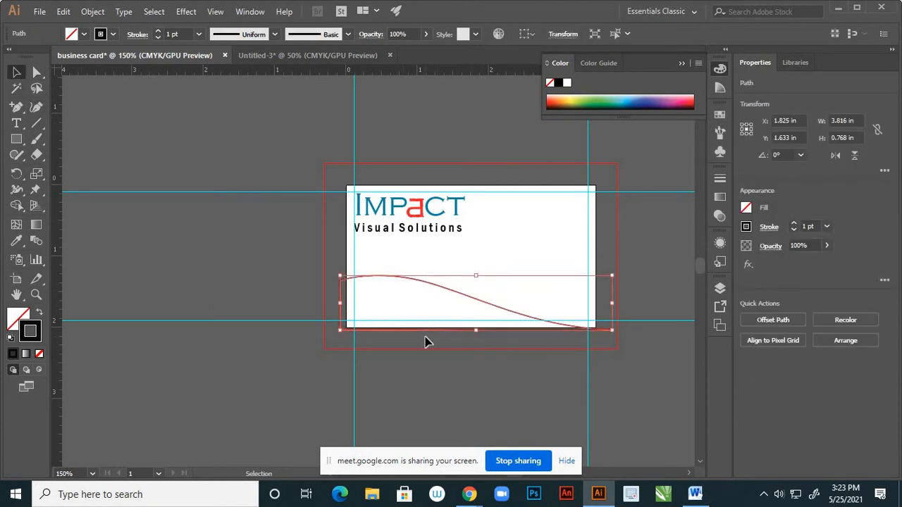
{"action": "key", "text": "Down"}
{"action": "key", "text": "Down"}
{"action": "key", "text": "Down"}
{"action": "key", "text": "Down"}
{"action": "key", "text": "Down"}
{"action": "key", "text": "Down"}
{"action": "key", "text": "Down"}
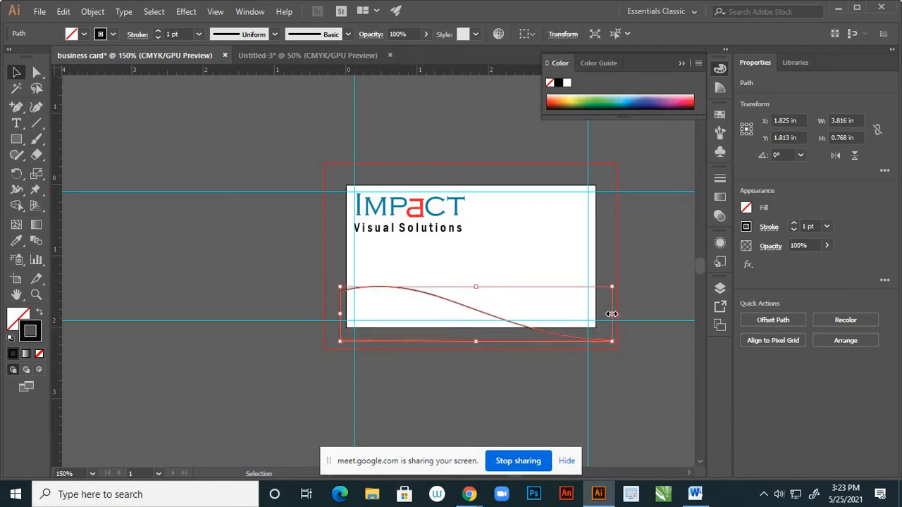
{"action": "left_click_drag", "start_coordinate": [611, 314], "coordinate": [644, 313]}
{"action": "left_click", "coordinate": [638, 265]}
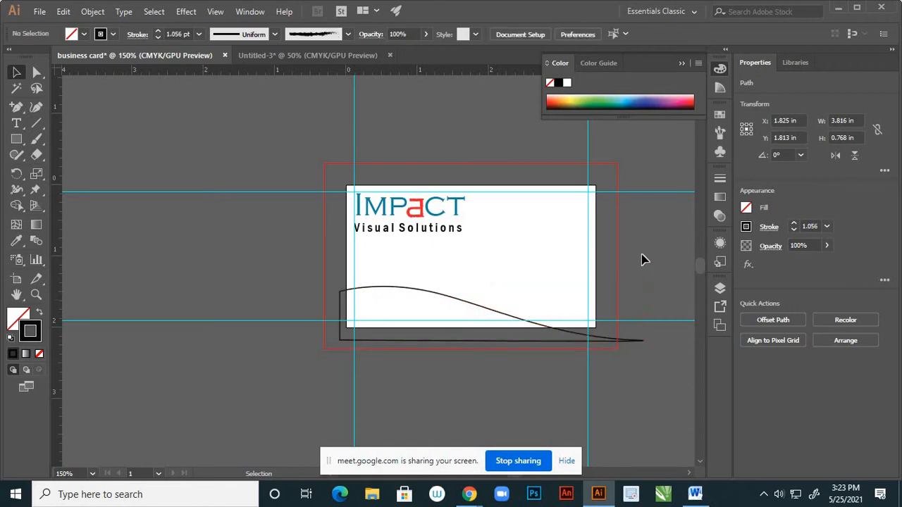
{"action": "scroll", "coordinate": [581, 272], "scroll_direction": "down", "scroll_amount": 1}
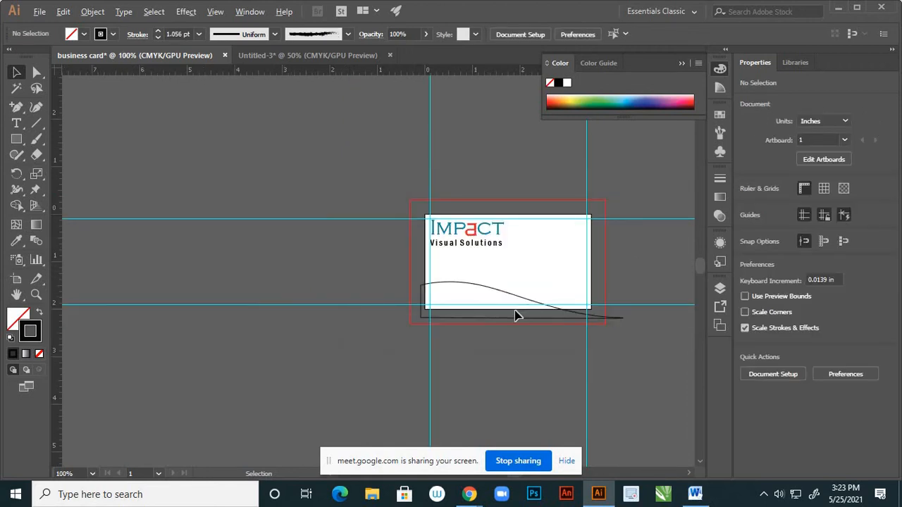
{"action": "scroll", "coordinate": [497, 296], "scroll_direction": "up", "scroll_amount": 1}
{"action": "left_click", "coordinate": [499, 294]}
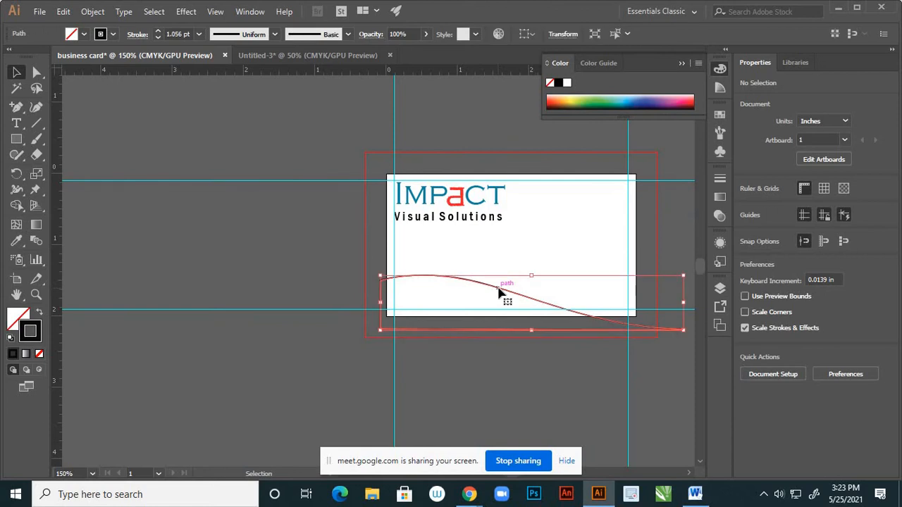
{"action": "double_click", "coordinate": [17, 319]}
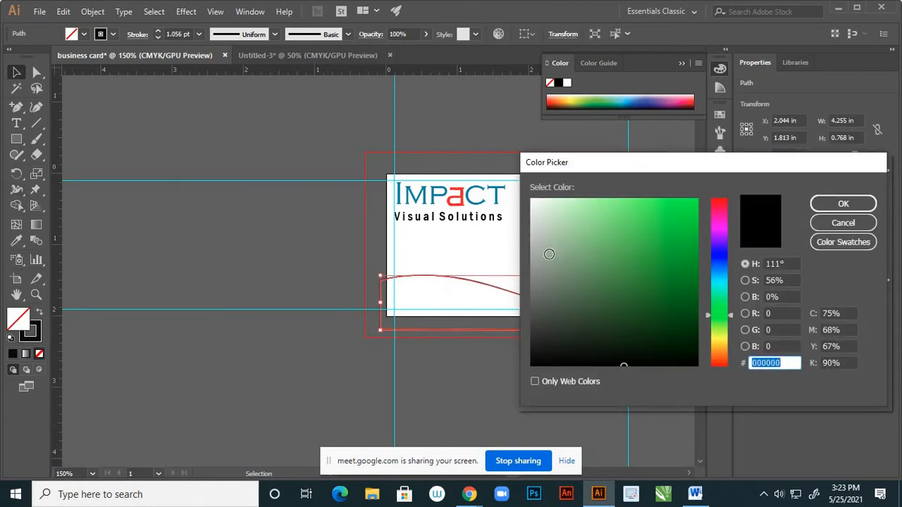
Fill the wave with a light grey (#CFD1CF)
{"action": "left_click", "coordinate": [534, 261]}
{"action": "left_click_drag", "start_coordinate": [533, 261], "coordinate": [532, 228]}
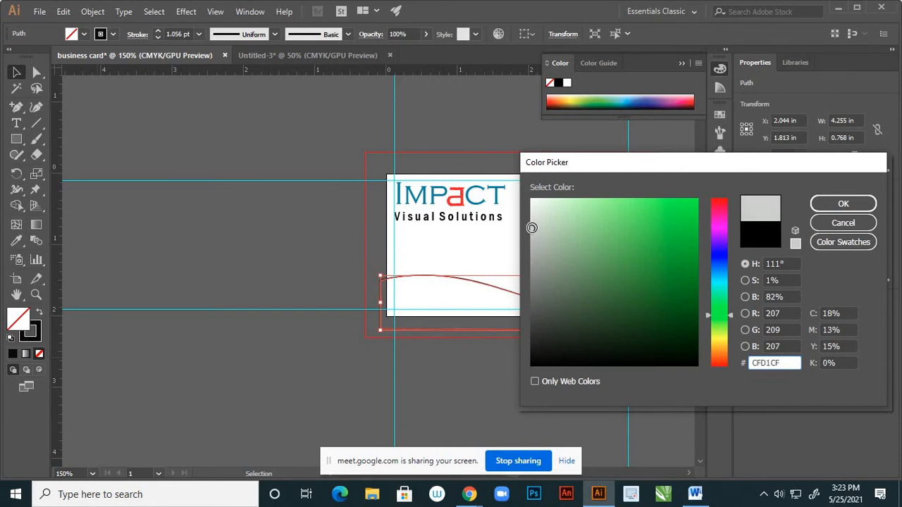
{"action": "left_click", "coordinate": [842, 203]}
Remove the wave's dark outline and deselect to check the result
{"action": "left_click", "coordinate": [306, 322]}
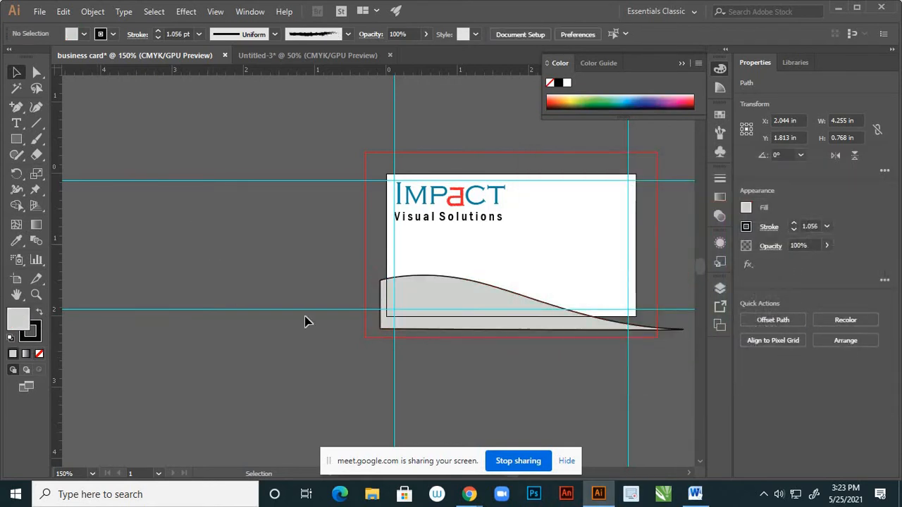
{"action": "key", "text": "ctrl+z"}
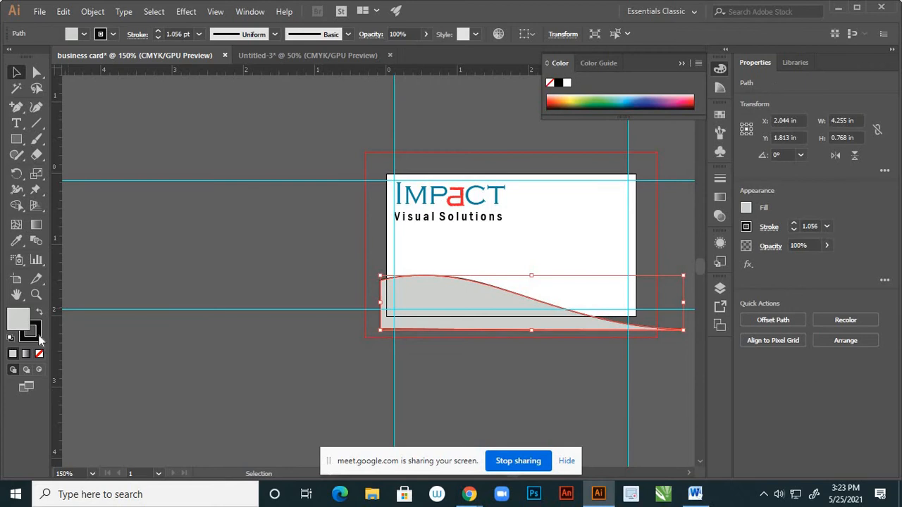
{"action": "left_click", "coordinate": [278, 299]}
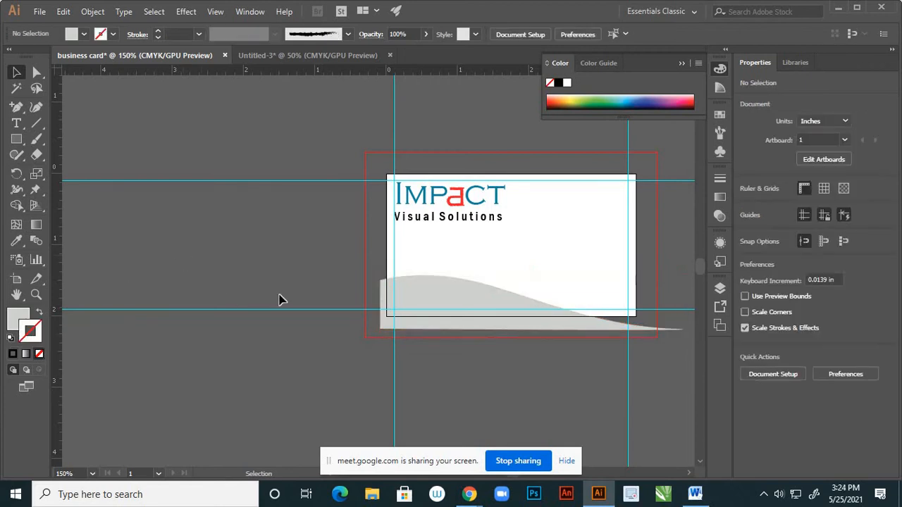
{"action": "scroll", "coordinate": [279, 299], "scroll_direction": "down", "scroll_amount": 1}
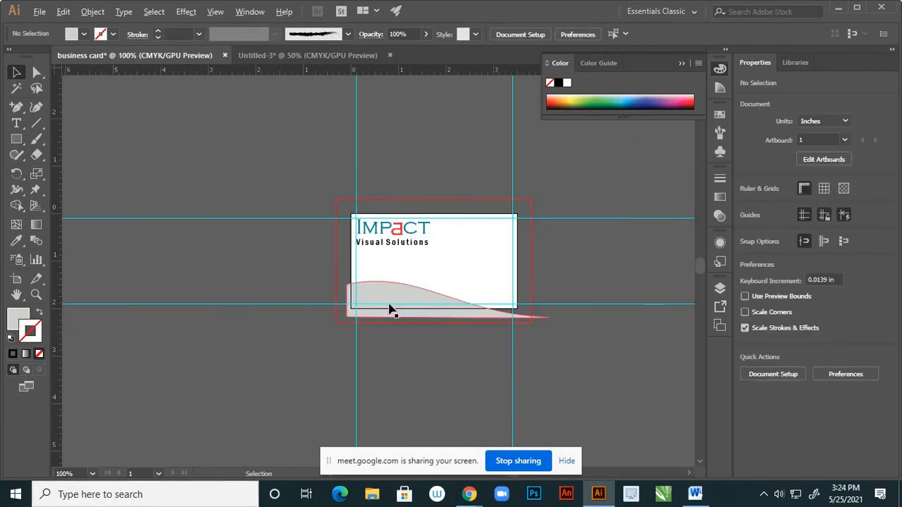
{"action": "scroll", "coordinate": [392, 313], "scroll_direction": "up", "scroll_amount": 2}
{"action": "scroll", "coordinate": [434, 232], "scroll_direction": "down", "scroll_amount": 2}
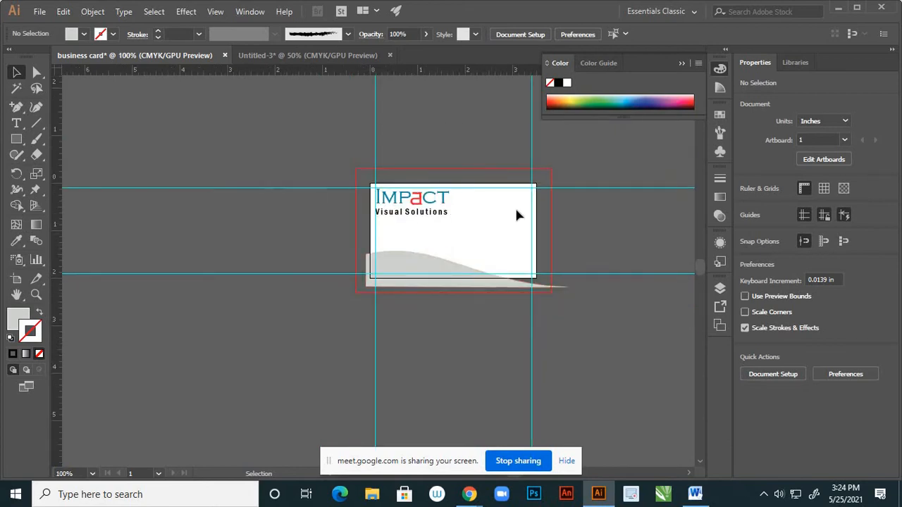
{"action": "scroll", "coordinate": [516, 214], "scroll_direction": "up", "scroll_amount": 1}
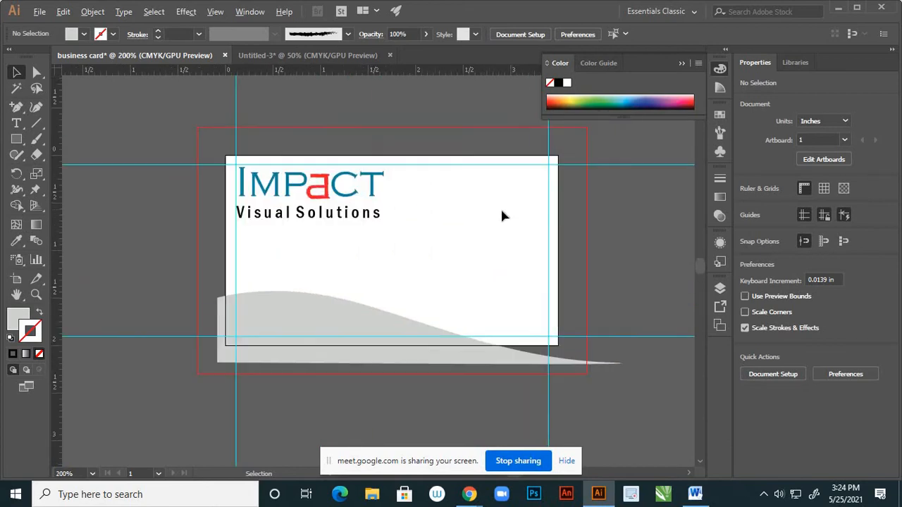
Type the person's name over 'Manager' as a right-aligned block at the card's top right
{"action": "left_click", "coordinate": [16, 122]}
{"action": "left_click", "coordinate": [446, 210]}
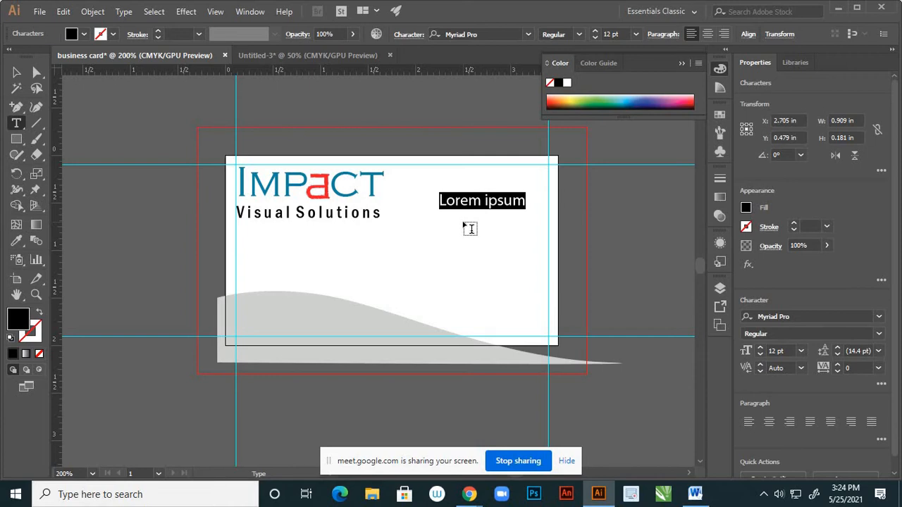
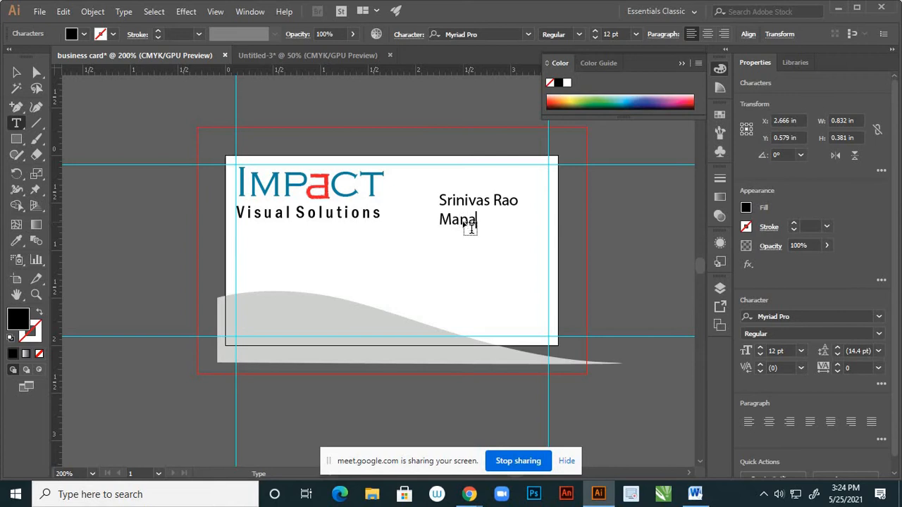
{"action": "type", "text": "ger"}
{"action": "left_click", "coordinate": [16, 73]}
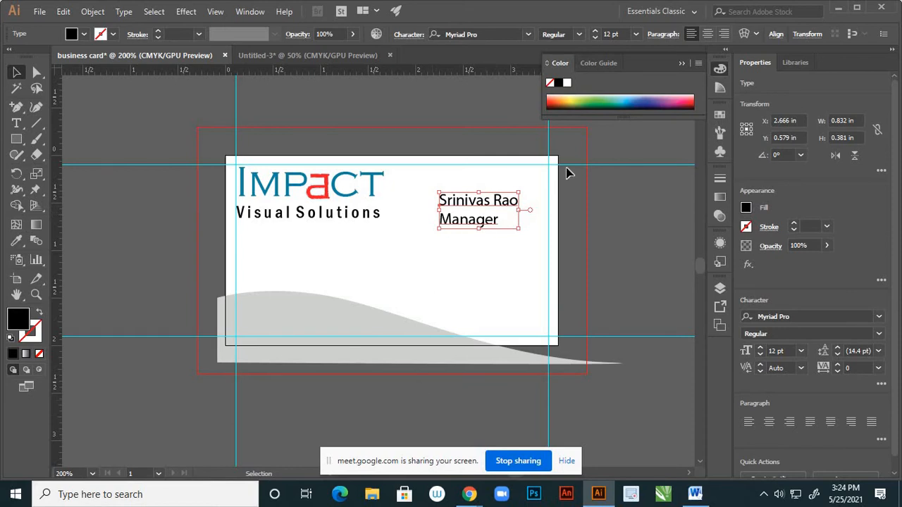
{"action": "left_click", "coordinate": [725, 34]}
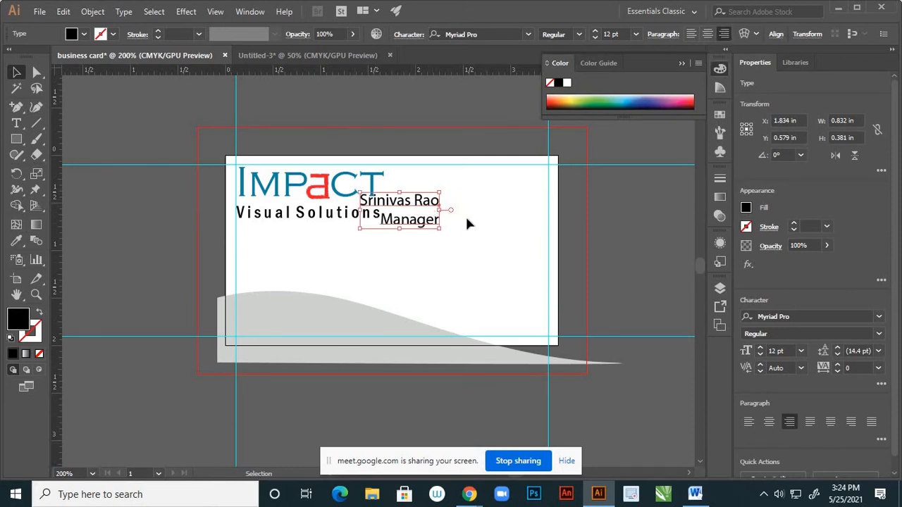
{"action": "left_click_drag", "start_coordinate": [428, 200], "coordinate": [520, 189]}
{"action": "left_click", "coordinate": [521, 299]}
Start a new 10 pt text object just below the name
{"action": "scroll", "coordinate": [507, 286], "scroll_direction": "down", "scroll_amount": 2}
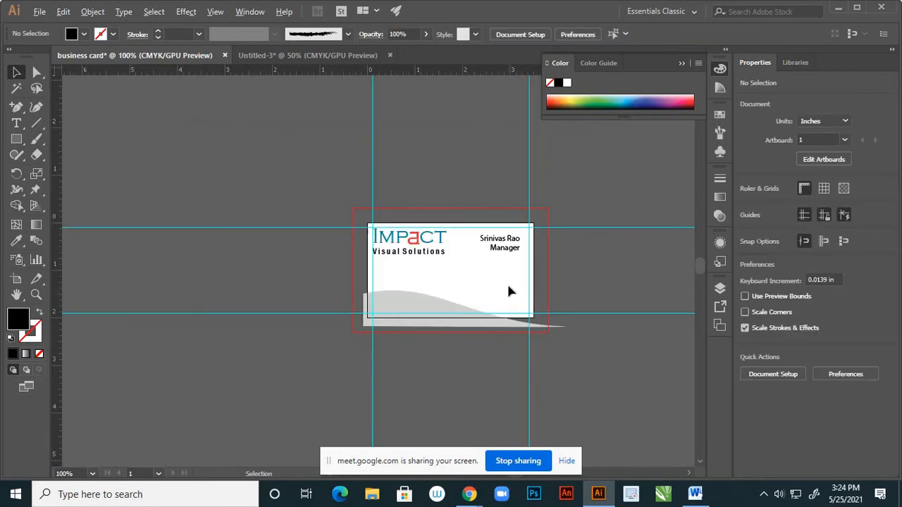
{"action": "scroll", "coordinate": [509, 290], "scroll_direction": "up", "scroll_amount": 1}
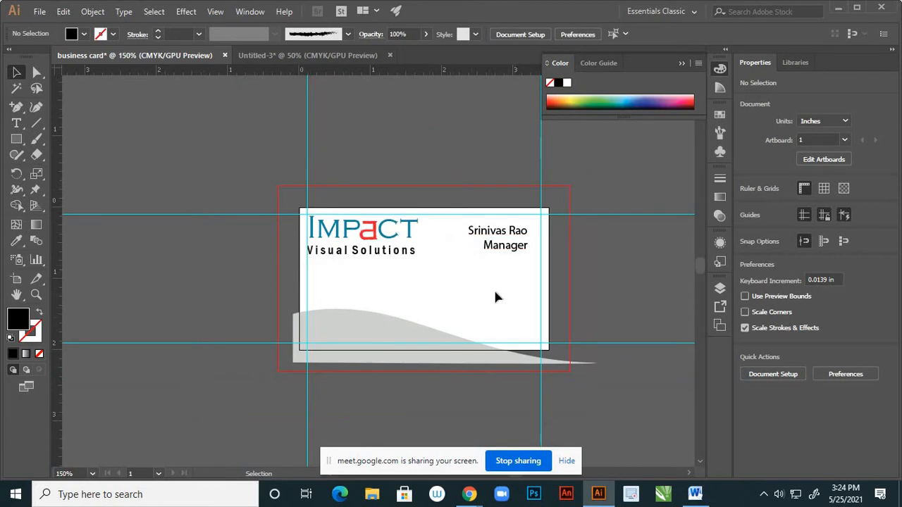
{"action": "scroll", "coordinate": [507, 287], "scroll_direction": "down", "scroll_amount": 1}
{"action": "scroll", "coordinate": [509, 283], "scroll_direction": "up", "scroll_amount": 1}
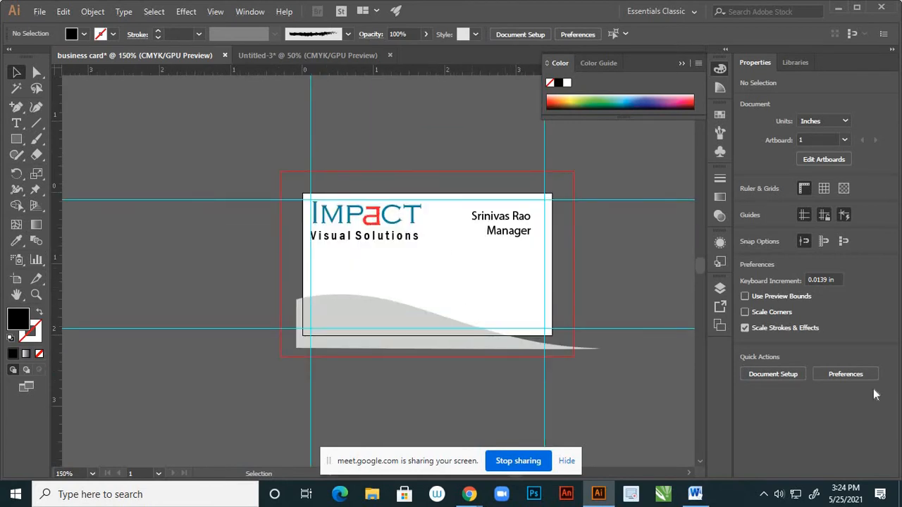
{"action": "left_click", "coordinate": [16, 123]}
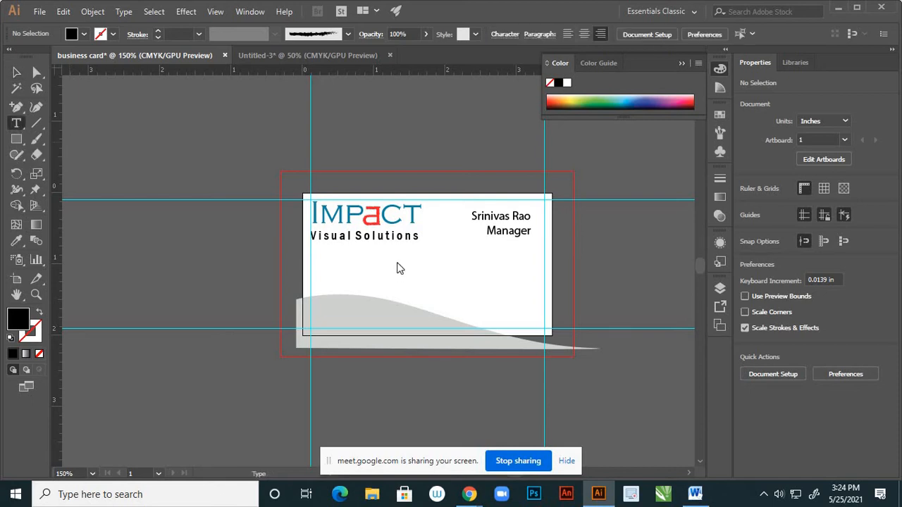
{"action": "left_click", "coordinate": [470, 272]}
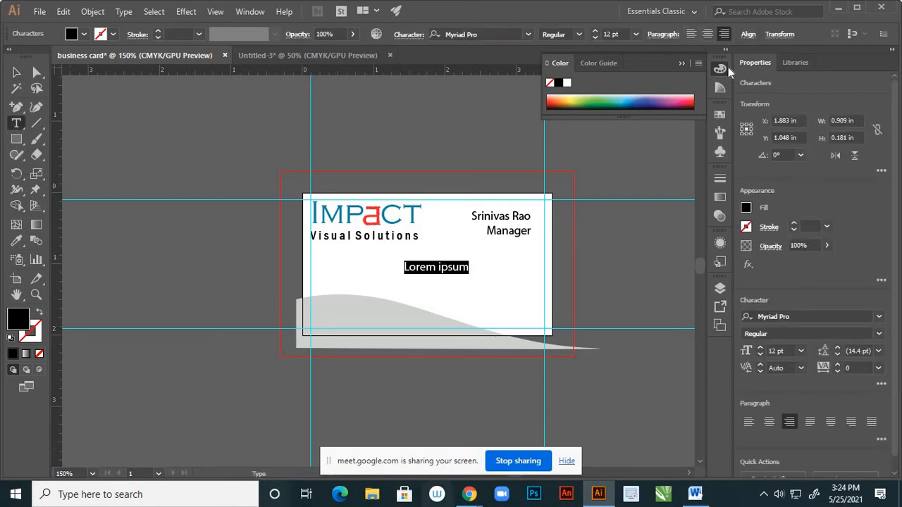
{"action": "left_click", "coordinate": [636, 35]}
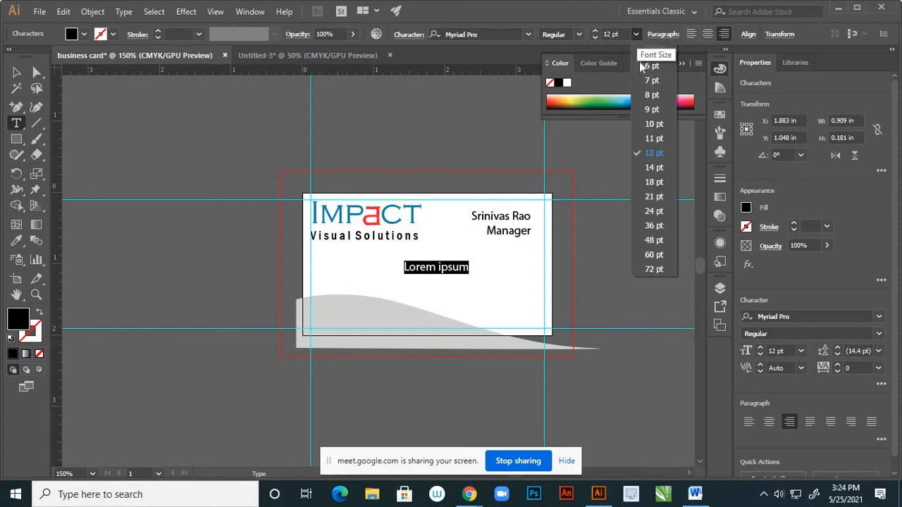
{"action": "left_click", "coordinate": [654, 125]}
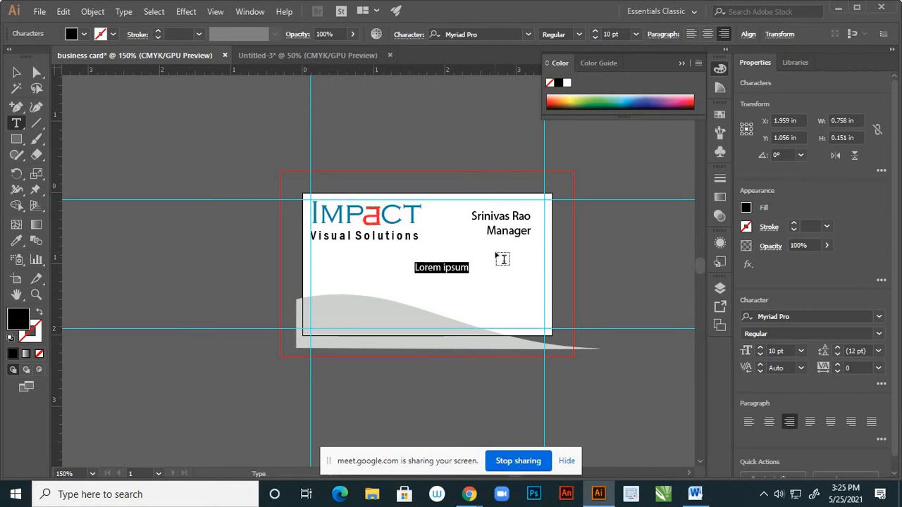
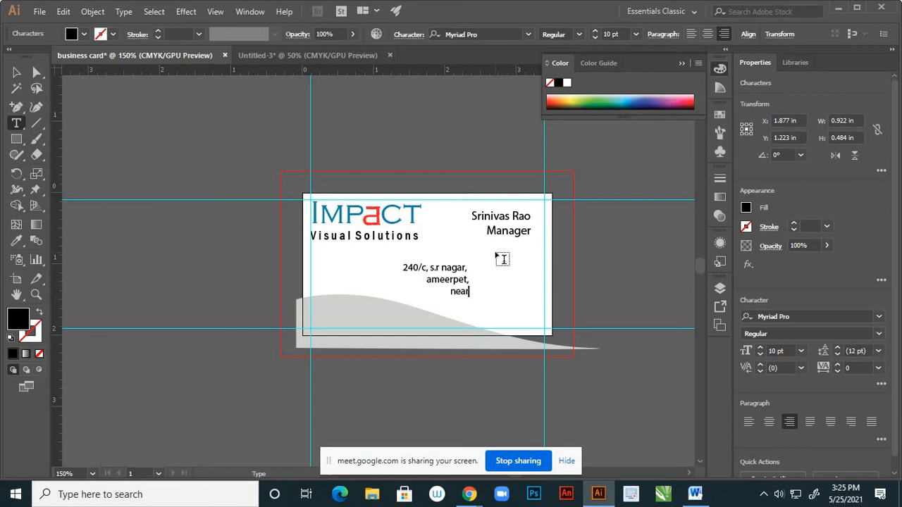
Type the street address lines, then an email line beneath them
{"action": "key", "text": "Return"}
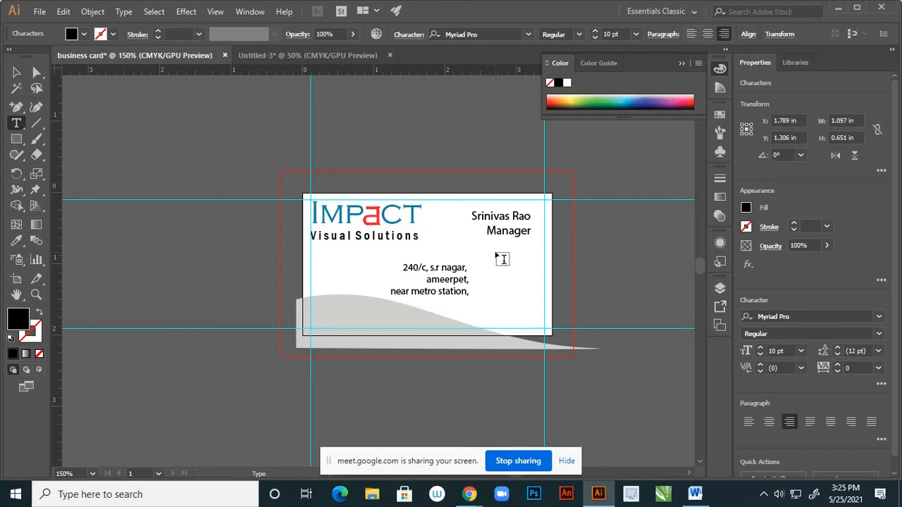
{"action": "type", "text": "email"}
{"action": "type", "text": " :"}
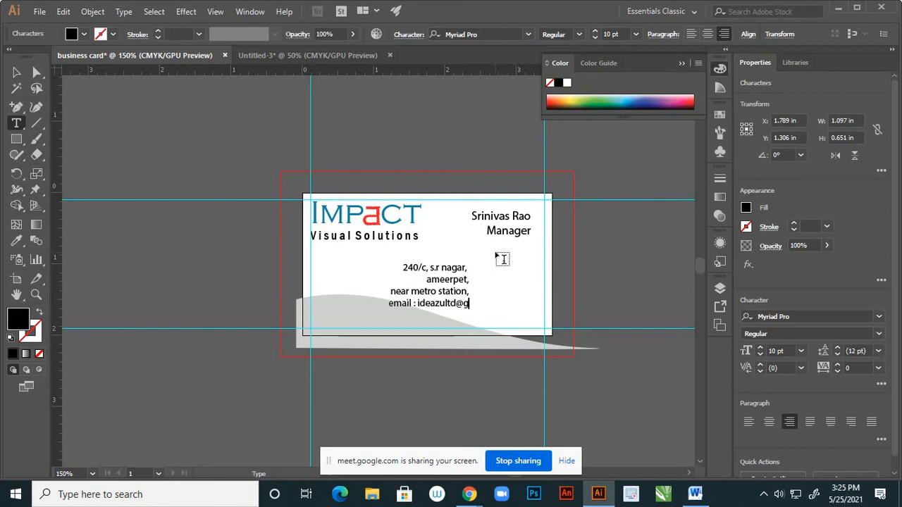
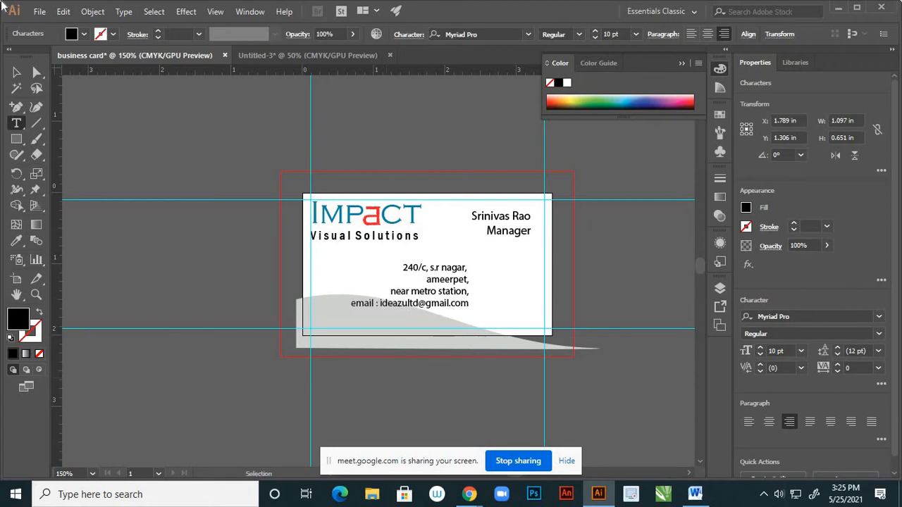
Drag the address block right-aligned beneath the name and title, then deselect
{"action": "left_click", "coordinate": [18, 72]}
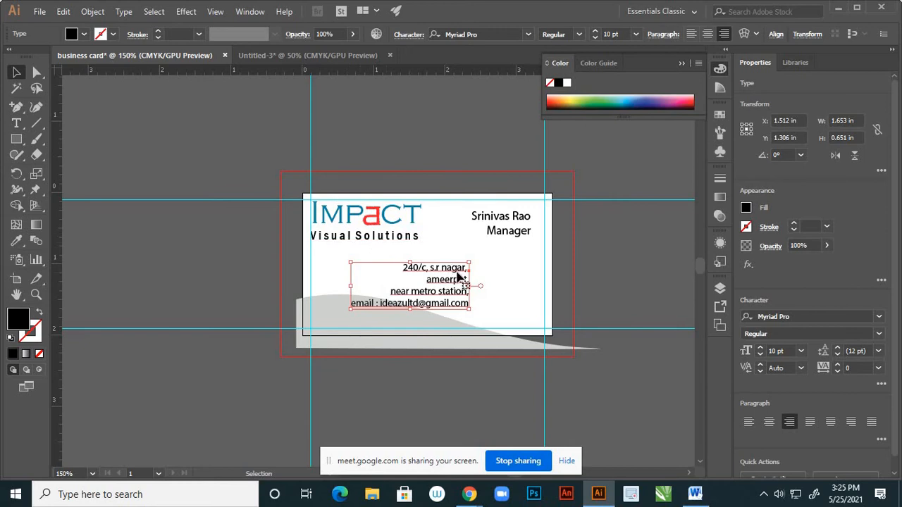
{"action": "left_click_drag", "start_coordinate": [475, 269], "coordinate": [534, 257]}
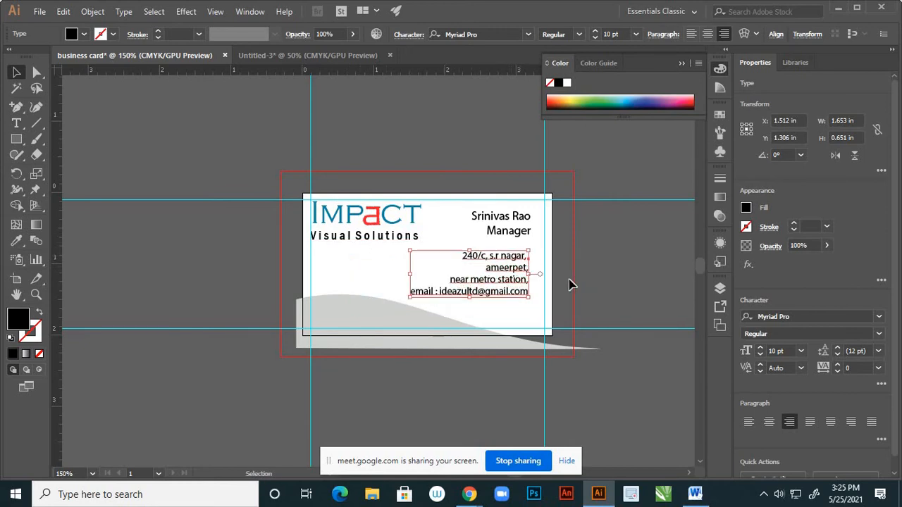
{"action": "scroll", "coordinate": [523, 281], "scroll_direction": "up", "scroll_amount": 2}
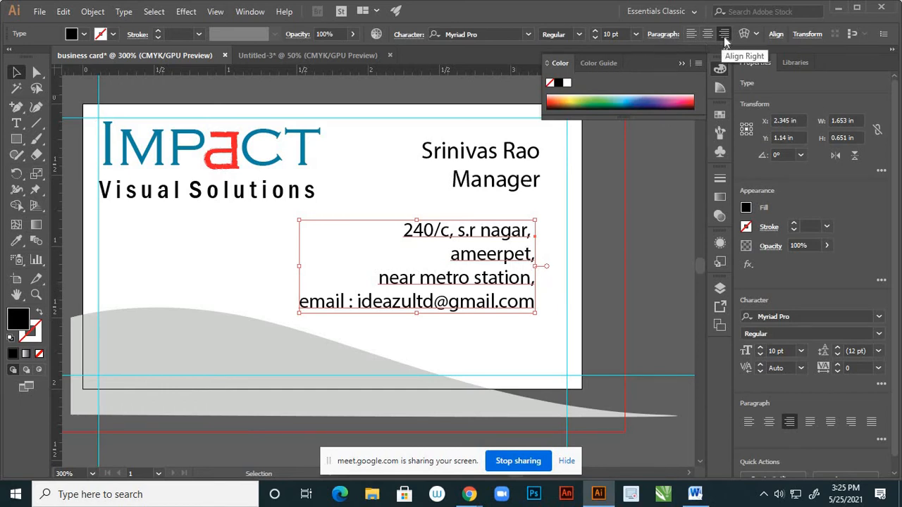
{"action": "left_click_drag", "start_coordinate": [505, 235], "coordinate": [513, 232]}
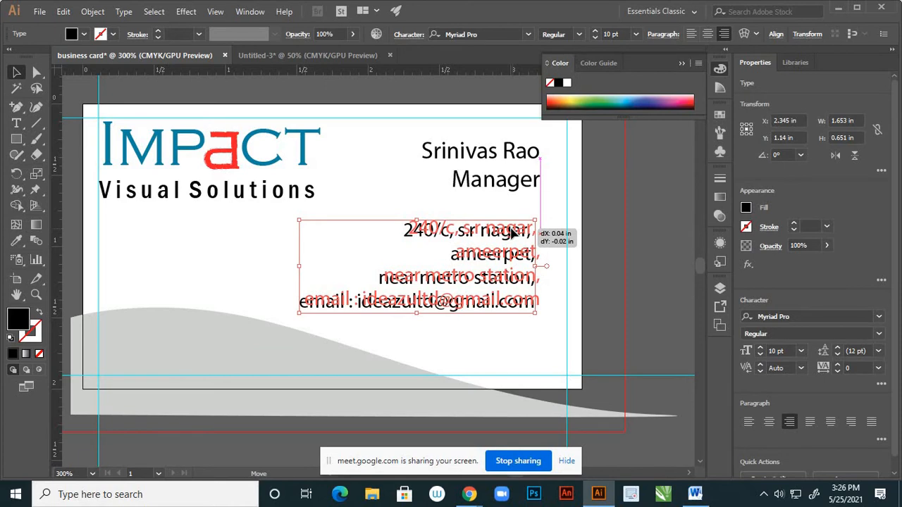
{"action": "mouse_move", "coordinate": [511, 233]}
{"action": "left_mouse_down"}
{"action": "mouse_move", "coordinate": [541, 238]}
{"action": "mouse_move", "coordinate": [541, 227]}
{"action": "mouse_move", "coordinate": [505, 225]}
{"action": "mouse_move", "coordinate": [538, 227]}
{"action": "mouse_move", "coordinate": [525, 229]}
{"action": "left_mouse_up"}
{"action": "left_click", "coordinate": [552, 230]}
{"action": "left_click", "coordinate": [555, 249]}
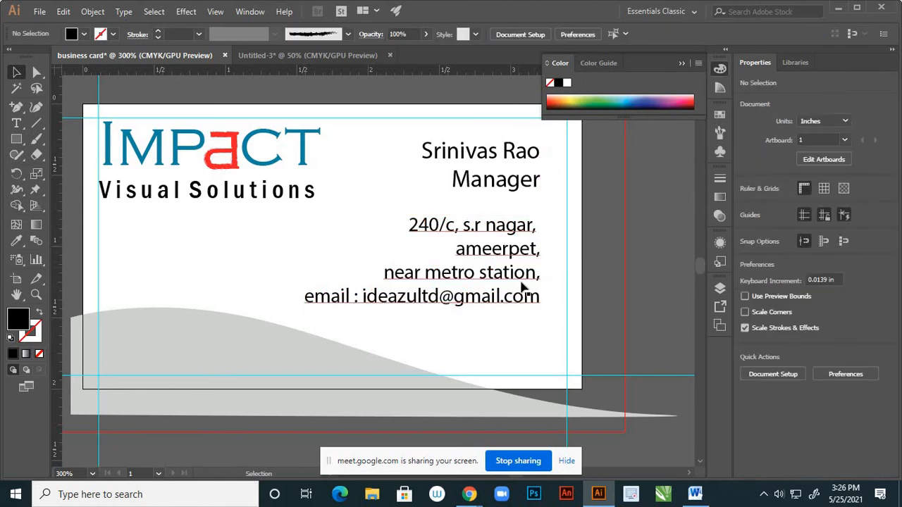
{"action": "scroll", "coordinate": [528, 293], "scroll_direction": "down", "scroll_amount": 2}
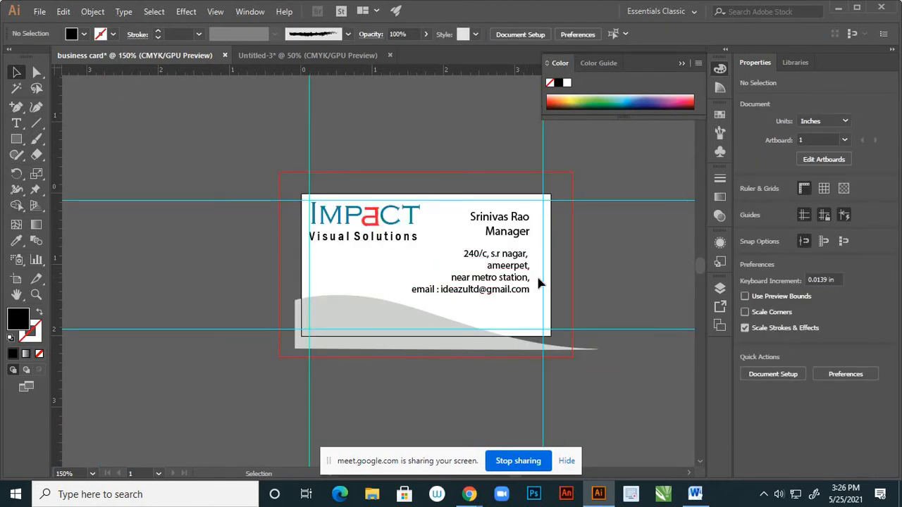
{"action": "scroll", "coordinate": [505, 278], "scroll_direction": "up", "scroll_amount": 2}
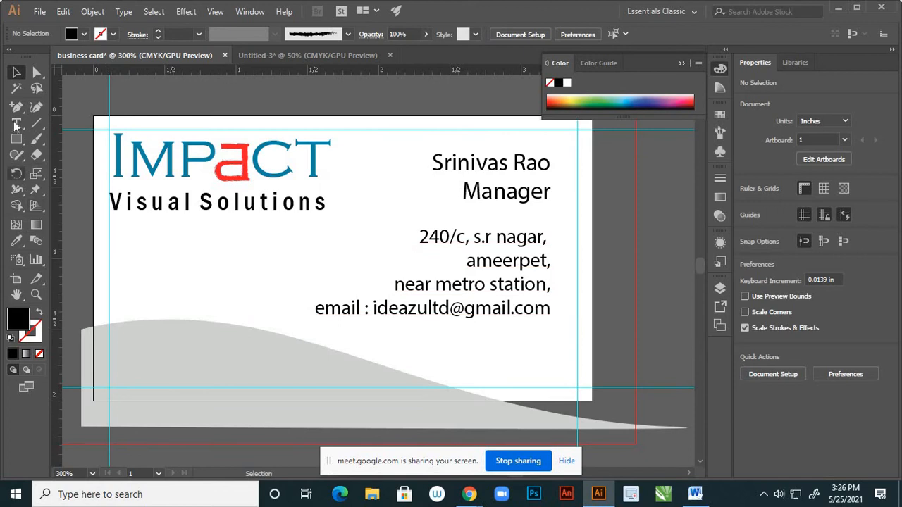
Capitalise the house-number letter, locality initials and locality name in the first address line
{"action": "key", "text": "t"}
{"action": "left_click", "coordinate": [455, 239]}
{"action": "left_click", "coordinate": [465, 238]}
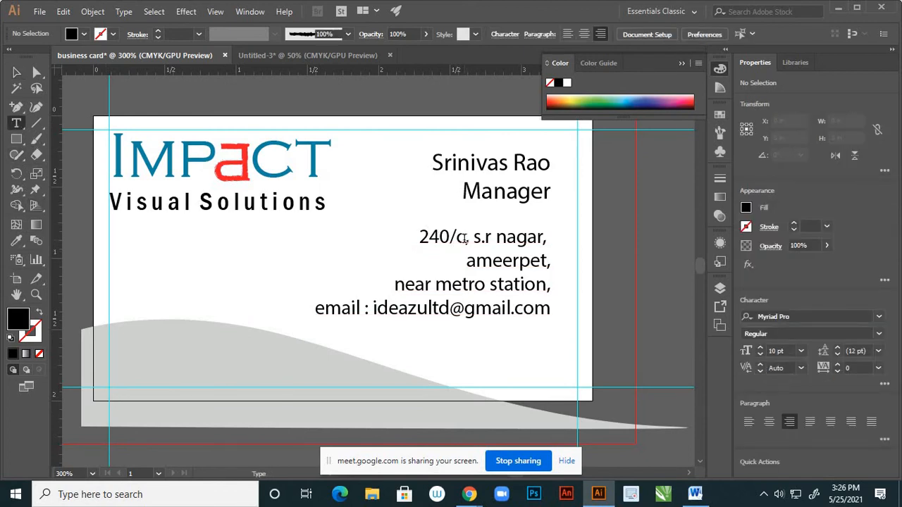
{"action": "key", "text": "BackSpace"}
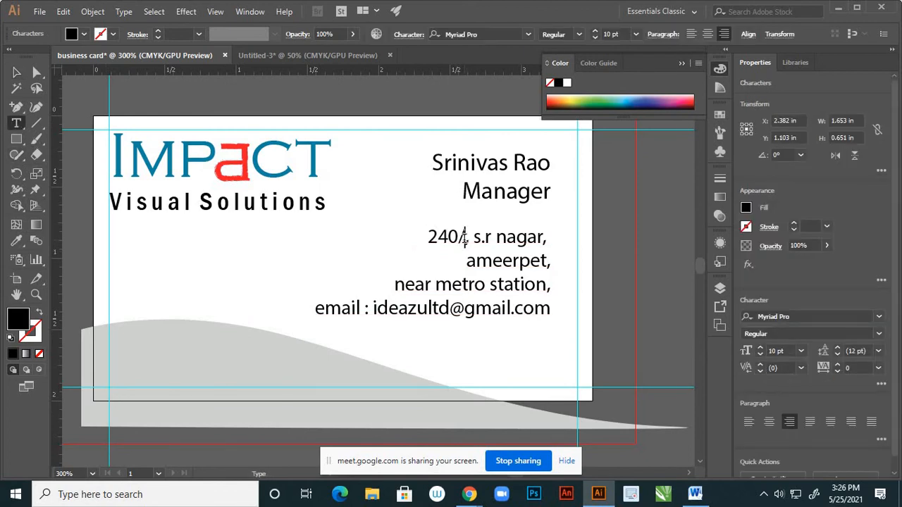
{"action": "type", "text": "C,"}
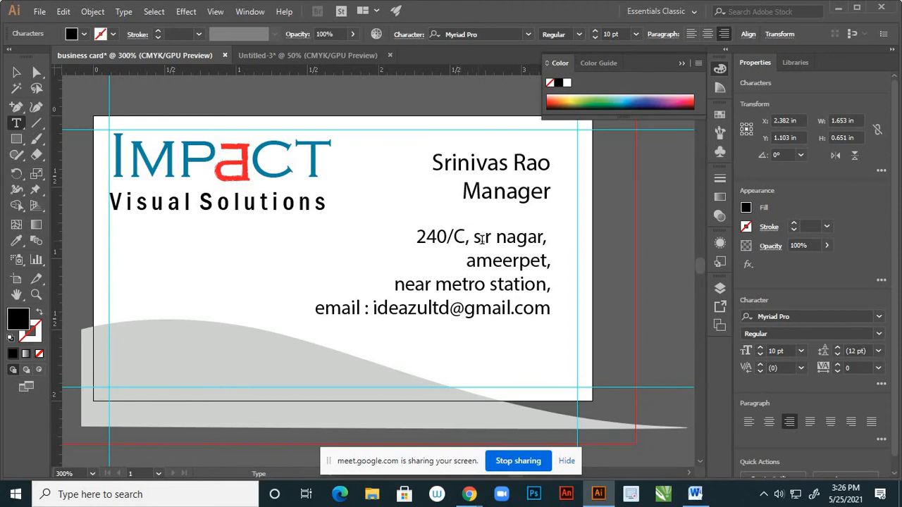
{"action": "type", "text": "S"}
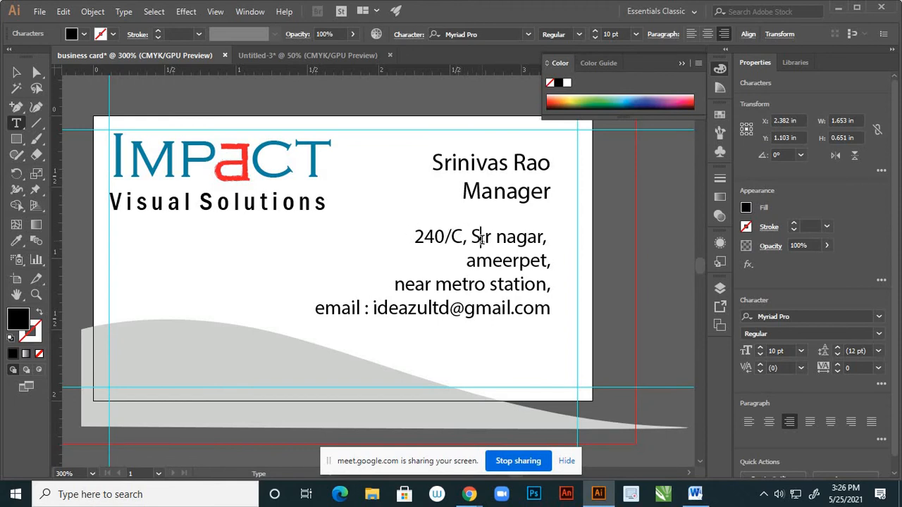
{"action": "key", "text": "Right"}
{"action": "key", "text": "BackSpace"}
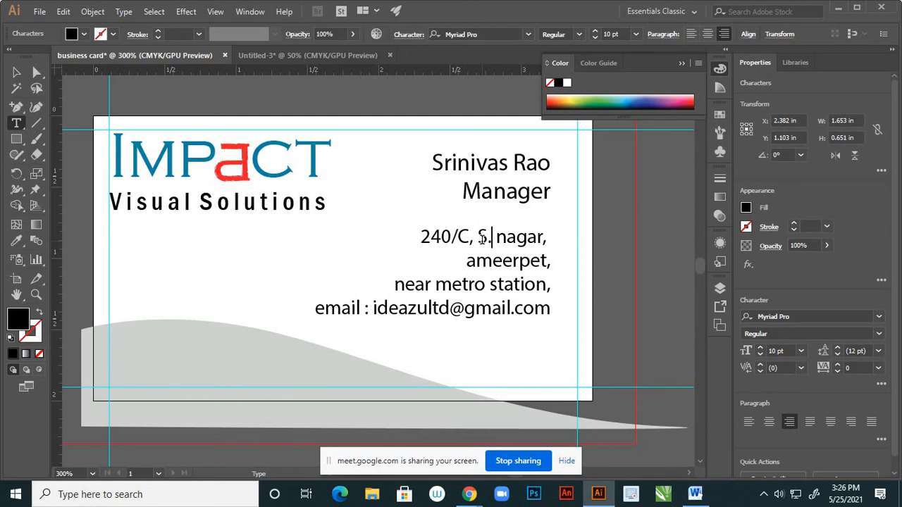
{"action": "type", "text": ".R"}
{"action": "key", "text": "Right"}
{"action": "key", "text": "Right"}
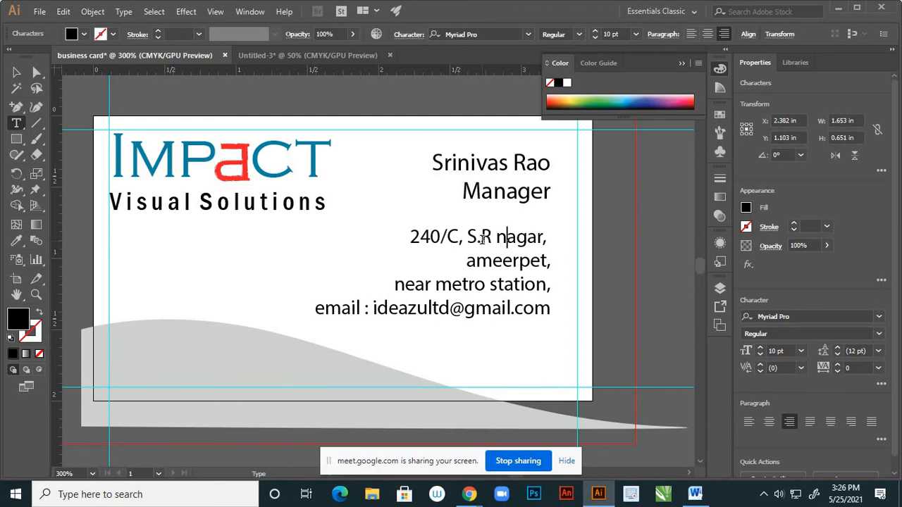
{"action": "key", "text": "BackSpace"}
{"action": "type", "text": "N"}
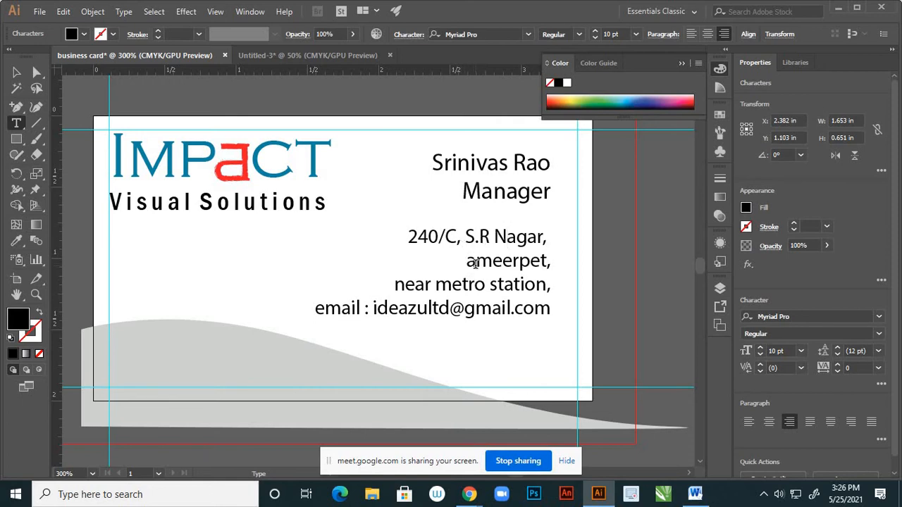
Capitalise the next line so it reads 'Near Metro Station,' and fix the Email label
{"action": "left_click", "coordinate": [476, 262]}
{"action": "key", "text": "BackSpace"}
{"action": "type", "text": "AN"}
{"action": "key", "text": "BackSpace"}
{"action": "type", "text": "M"}
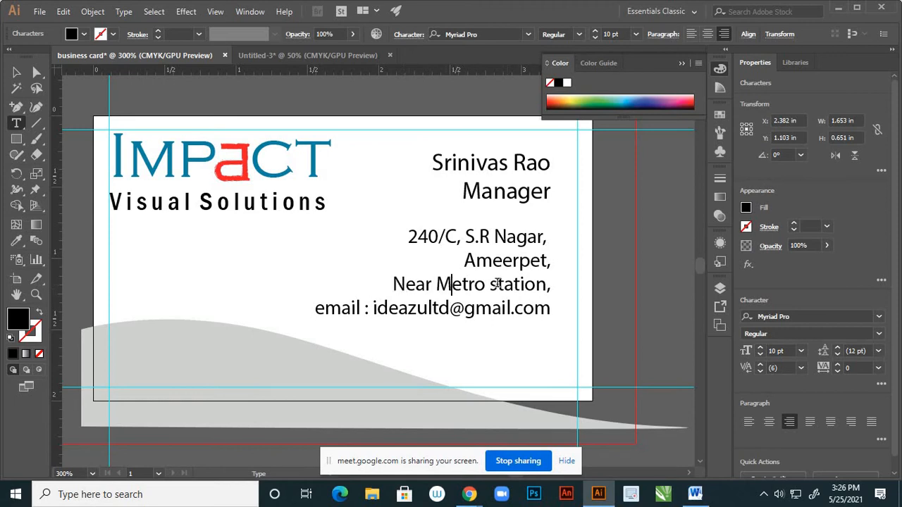
{"action": "left_click", "coordinate": [497, 284]}
{"action": "key", "text": "BackSpace"}
{"action": "type", "text": "S"}
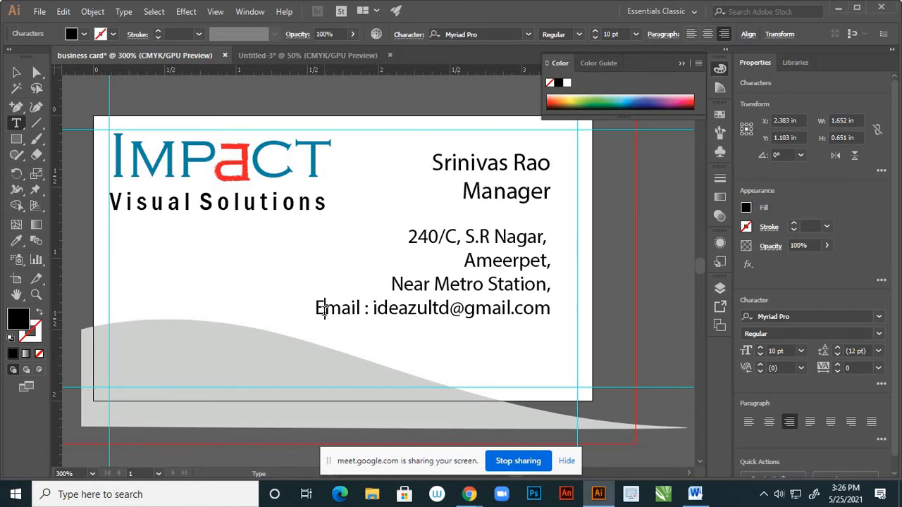
{"action": "left_click", "coordinate": [16, 72]}
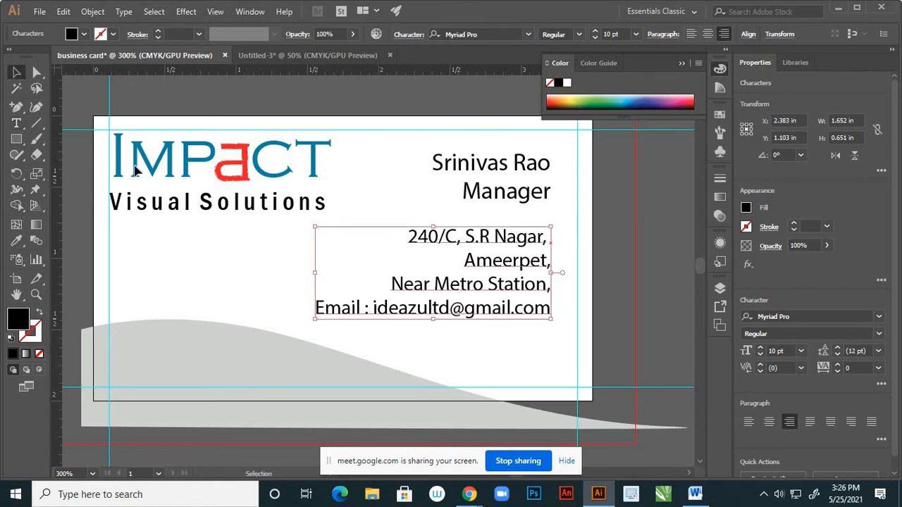
Nudge the name and address text blocks together slightly to the right
{"action": "left_click", "coordinate": [605, 274]}
{"action": "scroll", "coordinate": [571, 257], "scroll_direction": "down", "scroll_amount": 2}
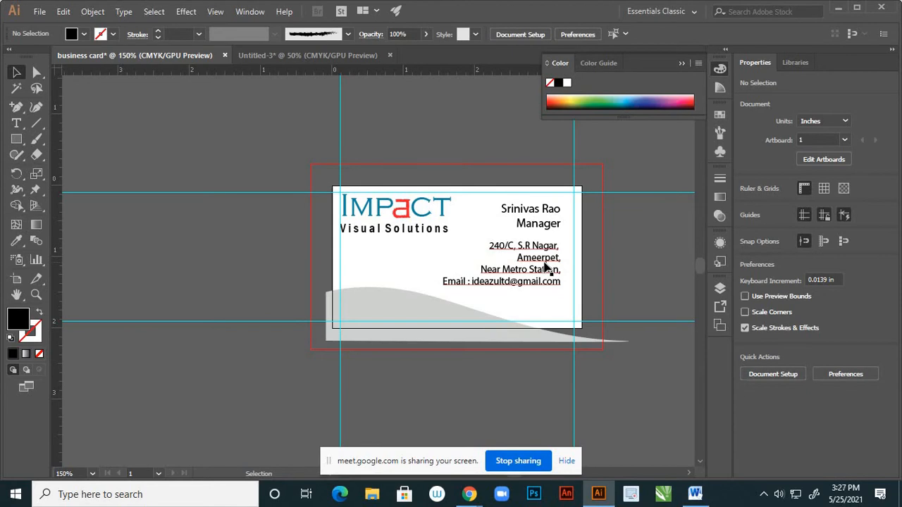
{"action": "left_click", "coordinate": [558, 255]}
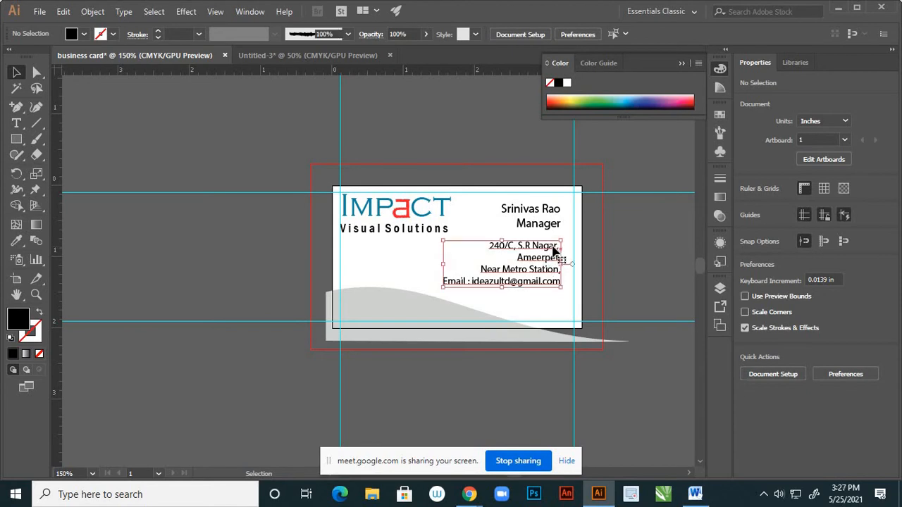
{"action": "left_click", "coordinate": [497, 209], "text": "shift"}
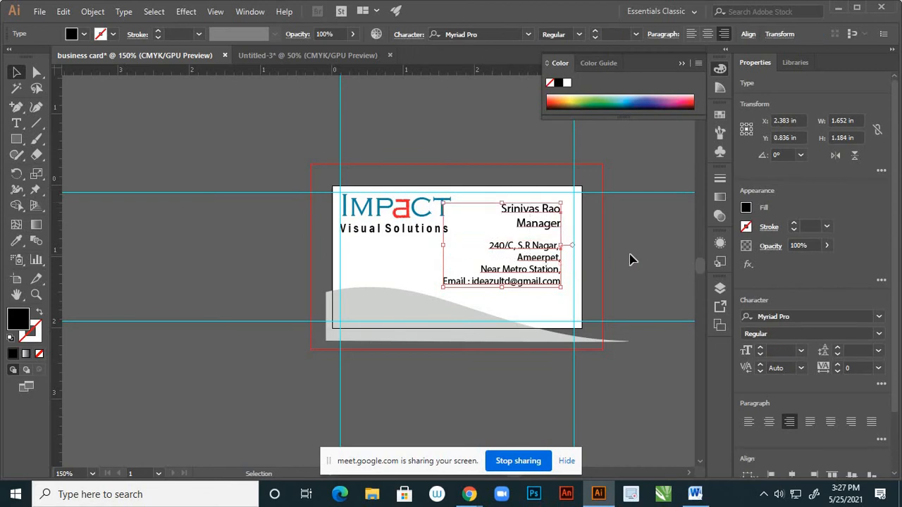
{"action": "key", "text": "Right"}
{"action": "key", "text": "Right"}
{"action": "key", "text": "Right"}
{"action": "key", "text": "Right"}
{"action": "key", "text": "Right"}
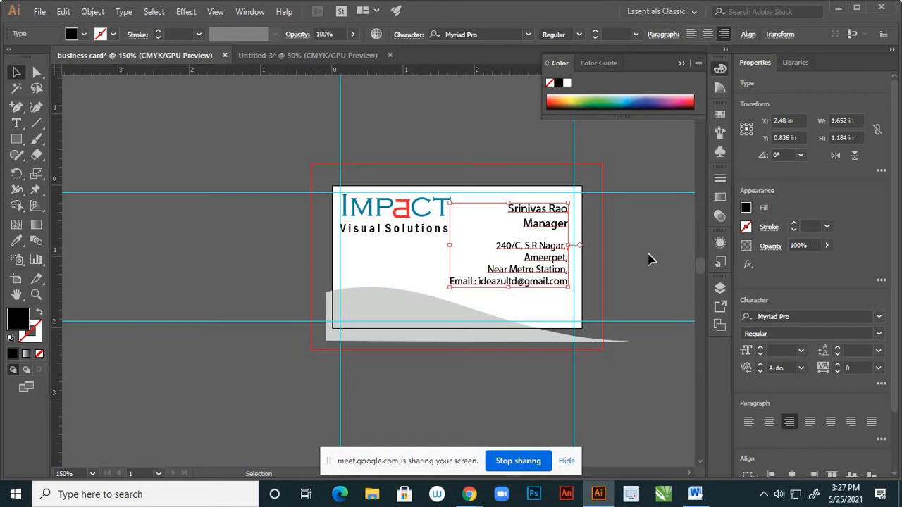
{"action": "left_click", "coordinate": [640, 262]}
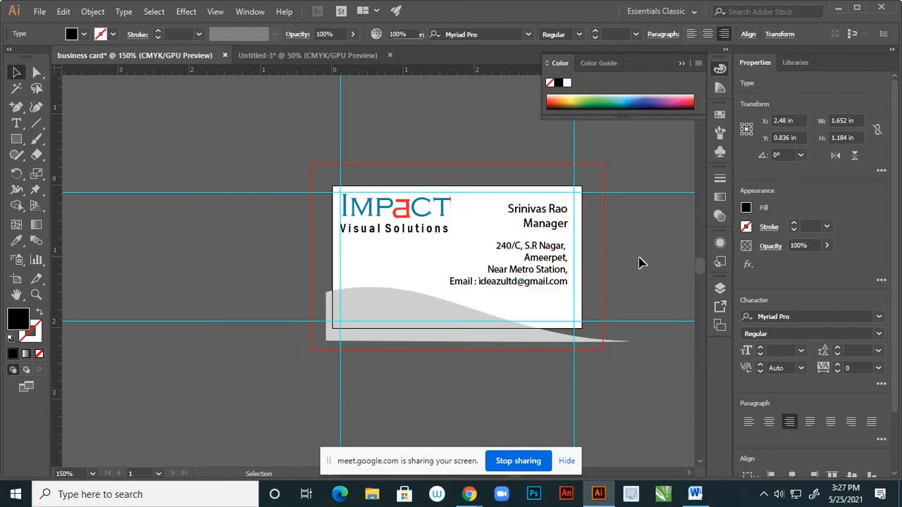
Move the address block lower, down to Y 1.394 in
{"action": "left_click", "coordinate": [560, 276]}
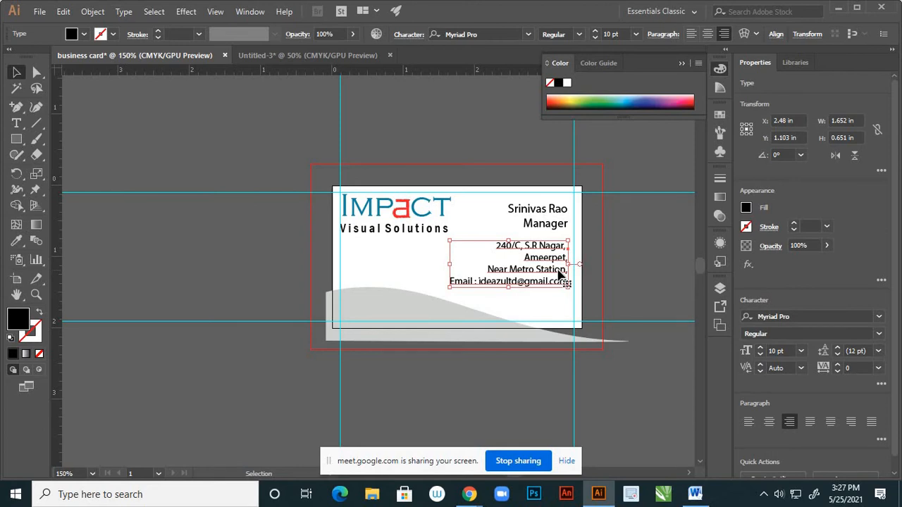
{"action": "key", "text": "shift+Down"}
{"action": "key", "text": "shift+Down"}
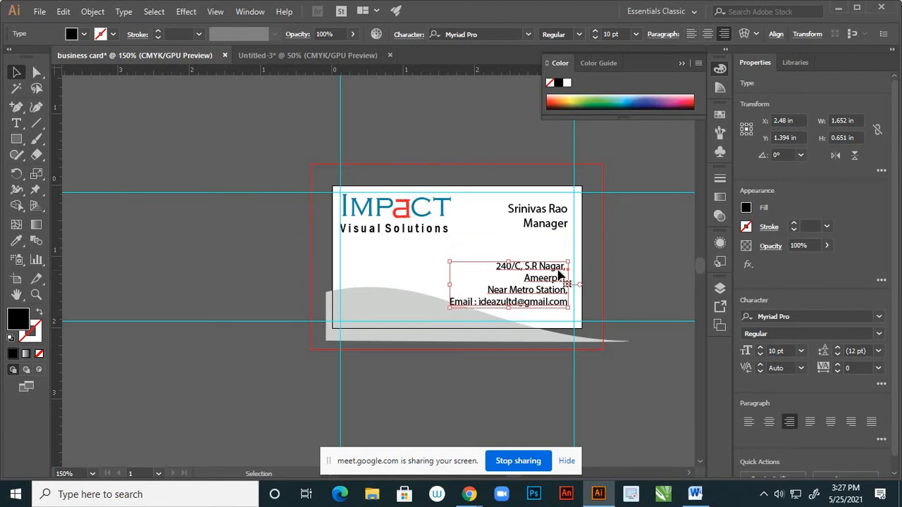
{"action": "left_click", "coordinate": [551, 242]}
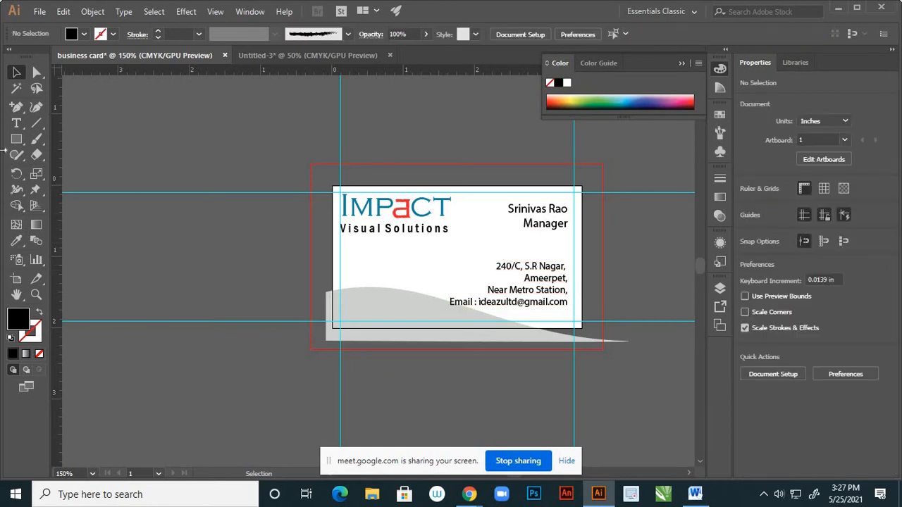
{"action": "left_click", "coordinate": [16, 122]}
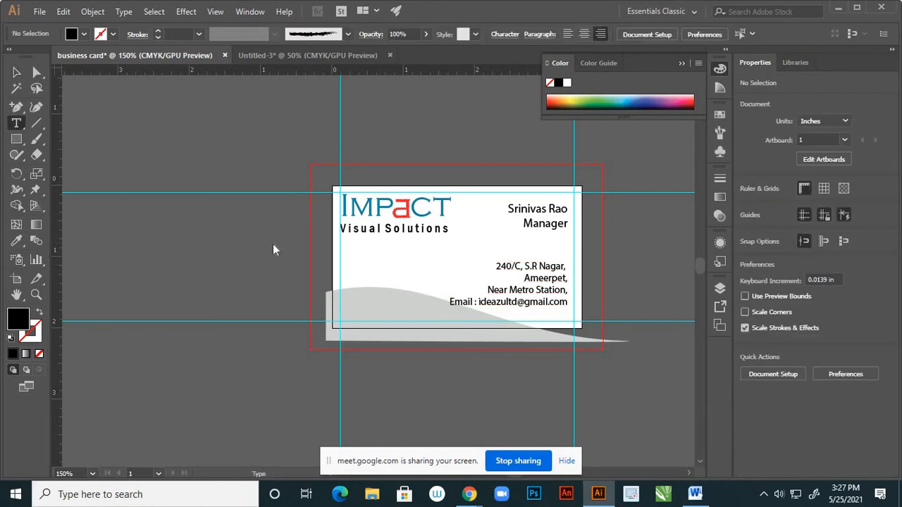
Add a 'Contact No:' line with the phone number, right-aligned under 'Manager'
{"action": "left_click", "coordinate": [492, 245]}
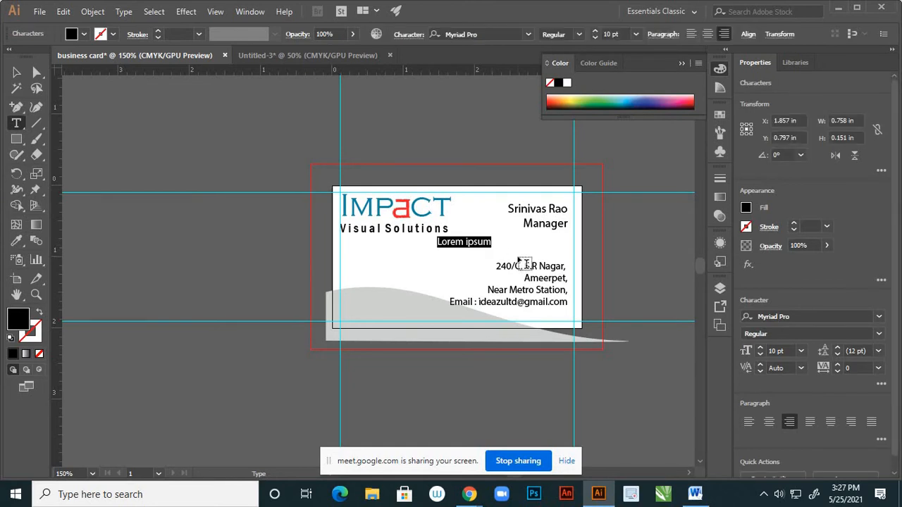
{"action": "type", "text": "q"}
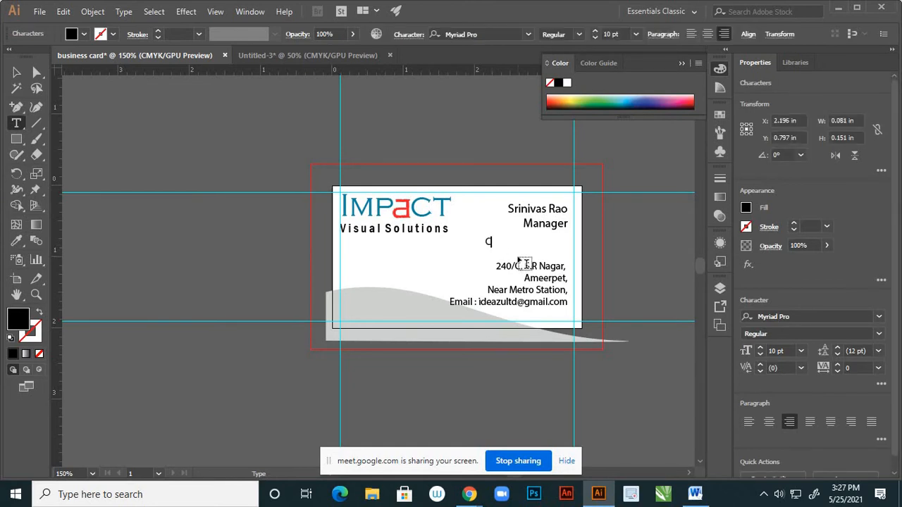
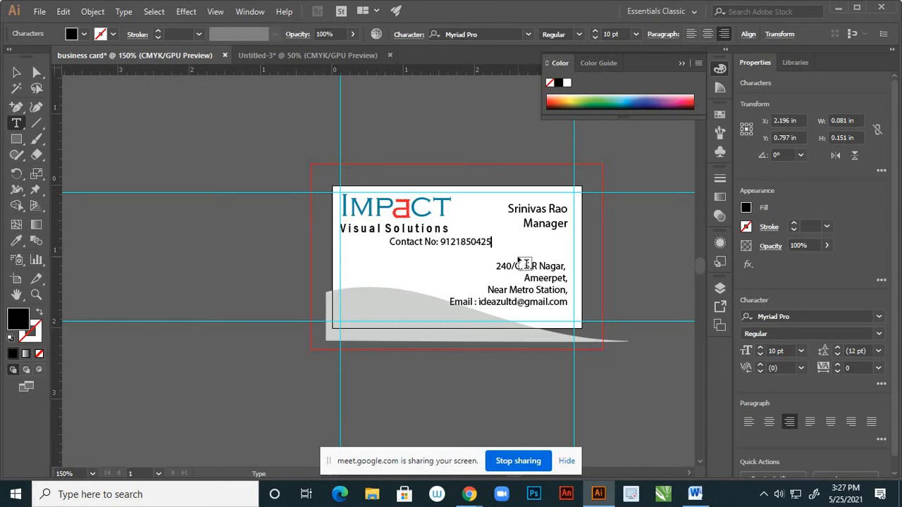
{"action": "key", "text": "Escape"}
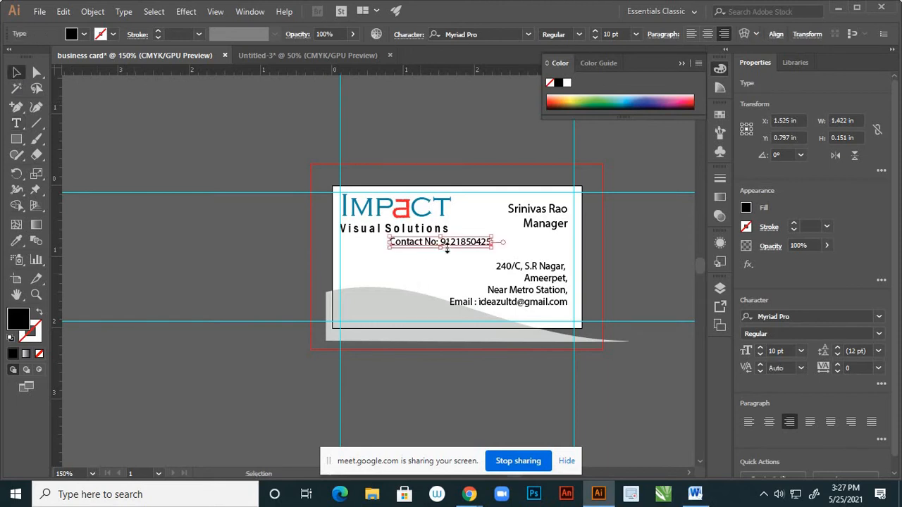
{"action": "left_click_drag", "start_coordinate": [474, 247], "coordinate": [547, 245]}
{"action": "left_click", "coordinate": [618, 256]}
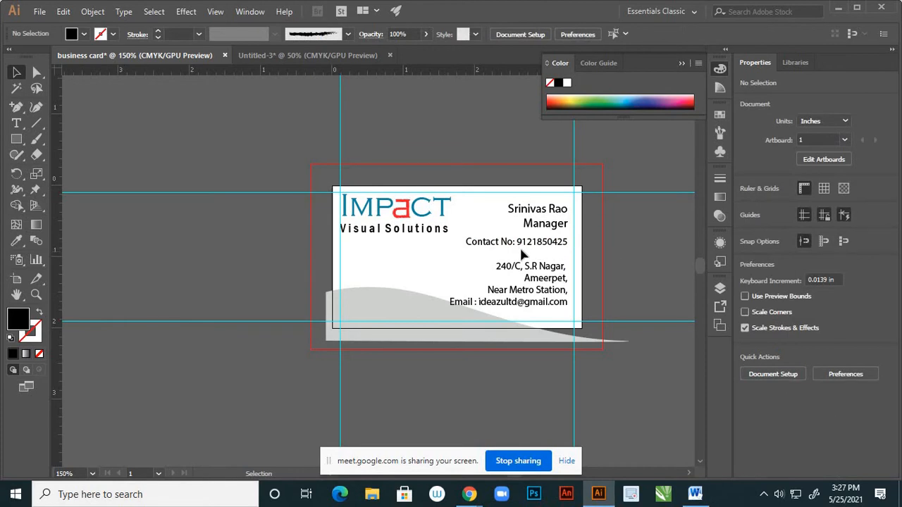
Replace 'Contact' with 'Ph' so the phone line reads 'Ph No:'
{"action": "scroll", "coordinate": [516, 249], "scroll_direction": "up", "scroll_amount": 2}
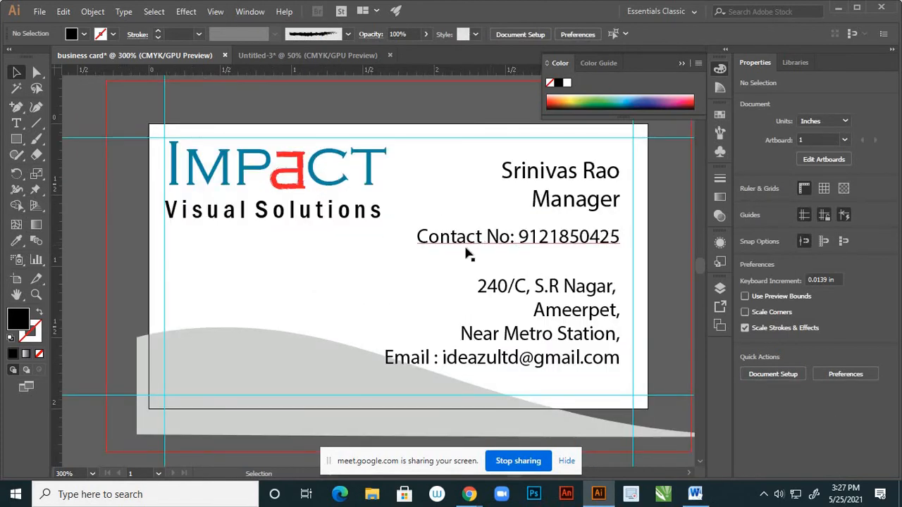
{"action": "left_click", "coordinate": [19, 121]}
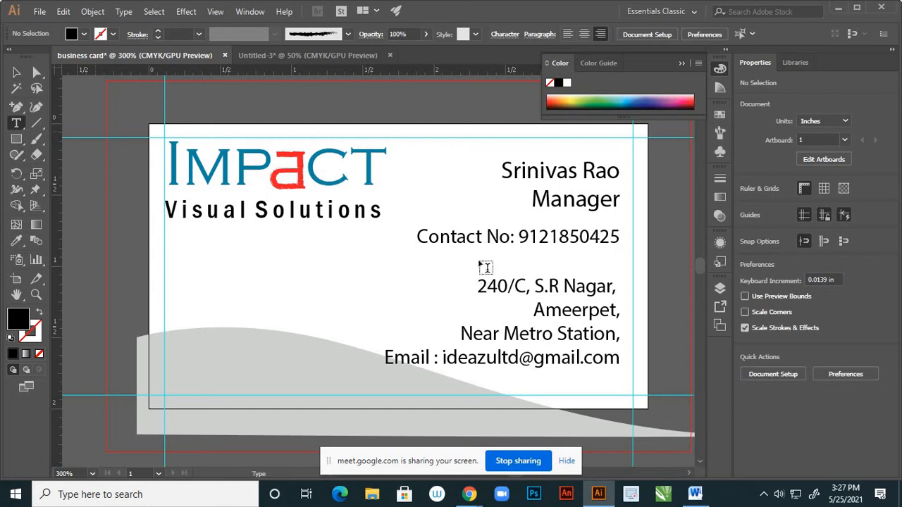
{"action": "left_click", "coordinate": [480, 237]}
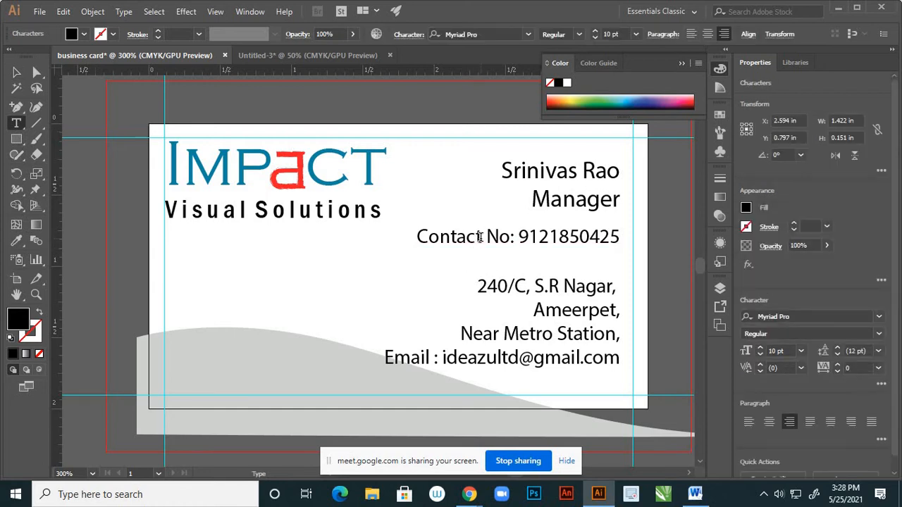
{"action": "key", "text": "BackSpace"}
{"action": "key", "text": "BackSpace"}
{"action": "key", "text": "BackSpace"}
{"action": "key", "text": "BackSpace"}
{"action": "key", "text": "BackSpace"}
{"action": "key", "text": "BackSpace"}
{"action": "key", "text": "BackSpace"}
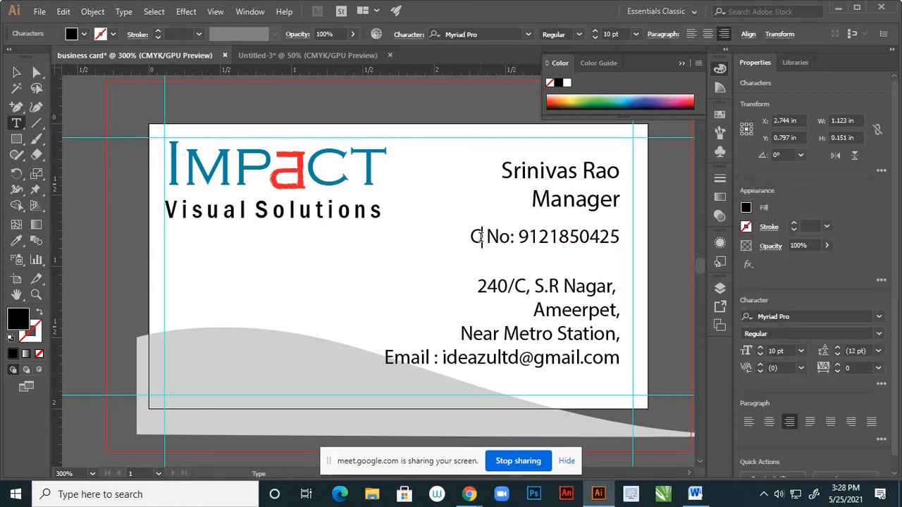
{"action": "type", "text": "Ph"}
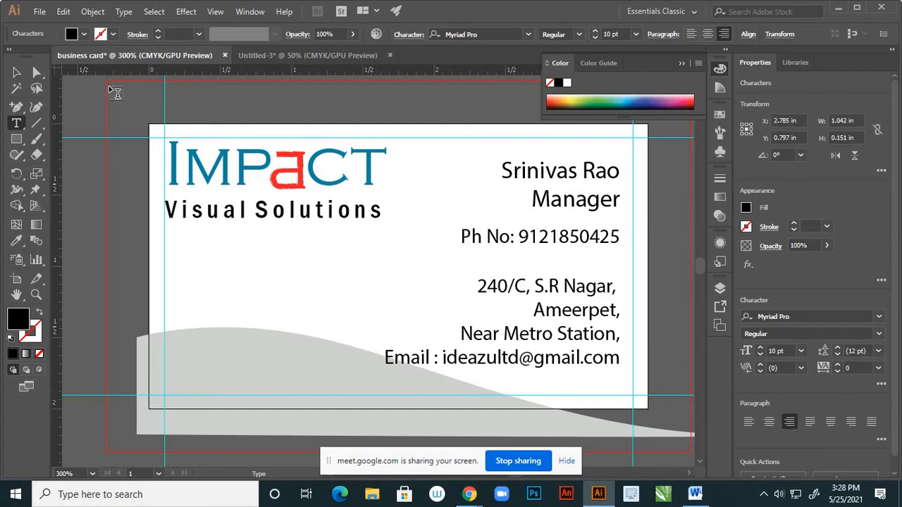
{"action": "left_click", "coordinate": [16, 72]}
{"action": "left_click", "coordinate": [346, 282]}
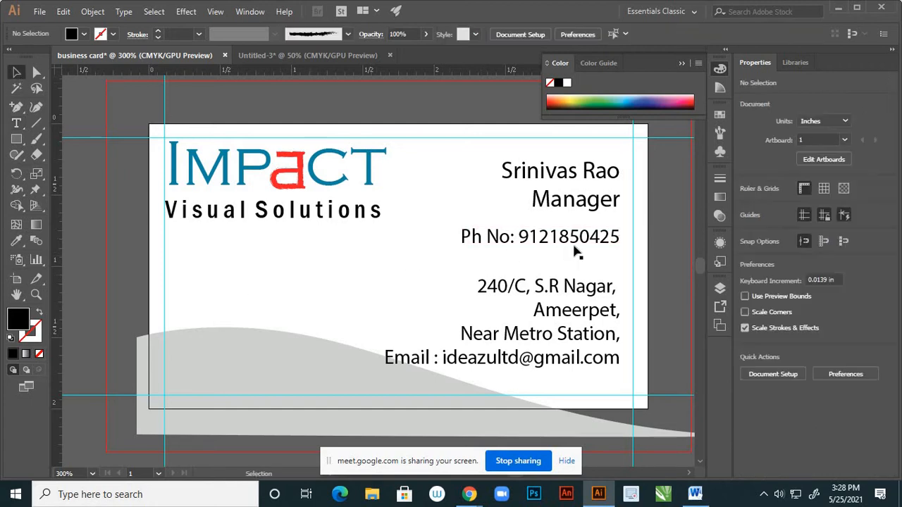
{"action": "left_click", "coordinate": [590, 242]}
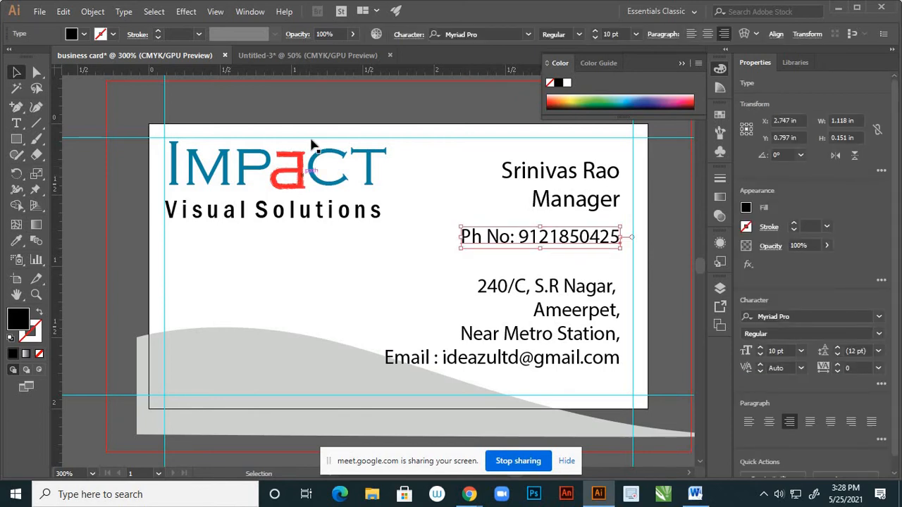
Eyedrop the red from the logo's 'a' onto the Ph No line, then deselect
{"action": "key", "text": "i"}
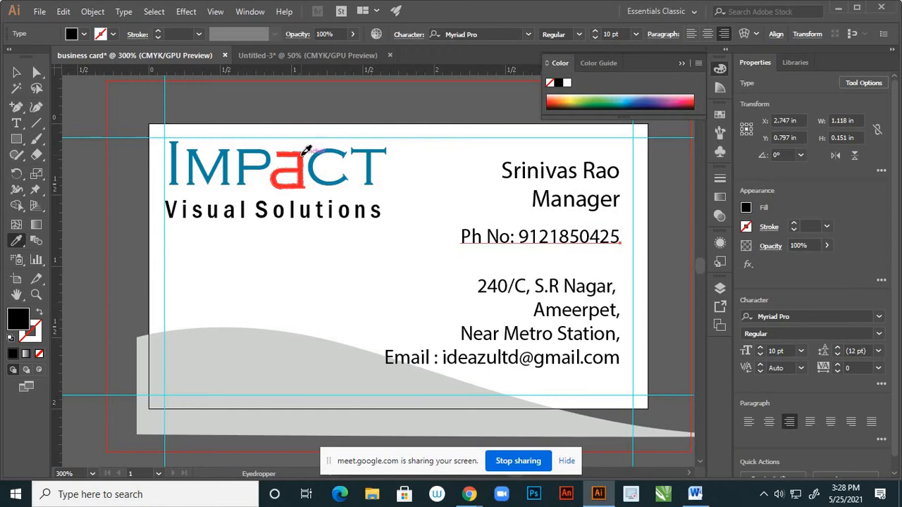
{"action": "left_click", "coordinate": [306, 151]}
{"action": "left_click", "coordinate": [17, 72]}
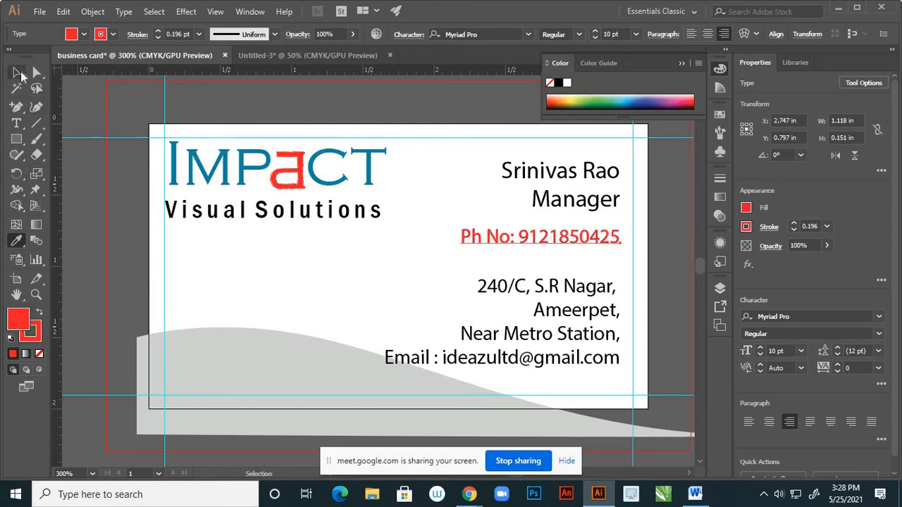
{"action": "left_click", "coordinate": [493, 309]}
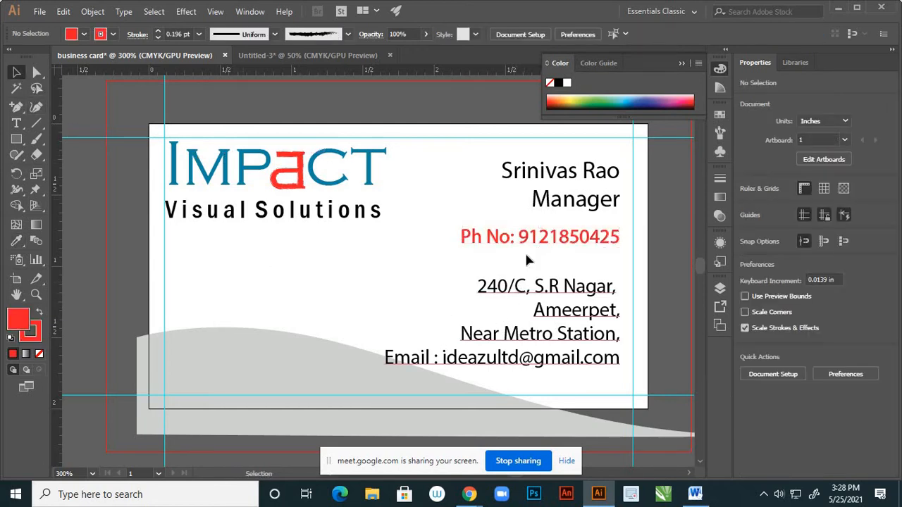
{"action": "scroll", "coordinate": [525, 261], "scroll_direction": "down", "scroll_amount": 5}
{"action": "scroll", "coordinate": [537, 253], "scroll_direction": "up", "scroll_amount": 4}
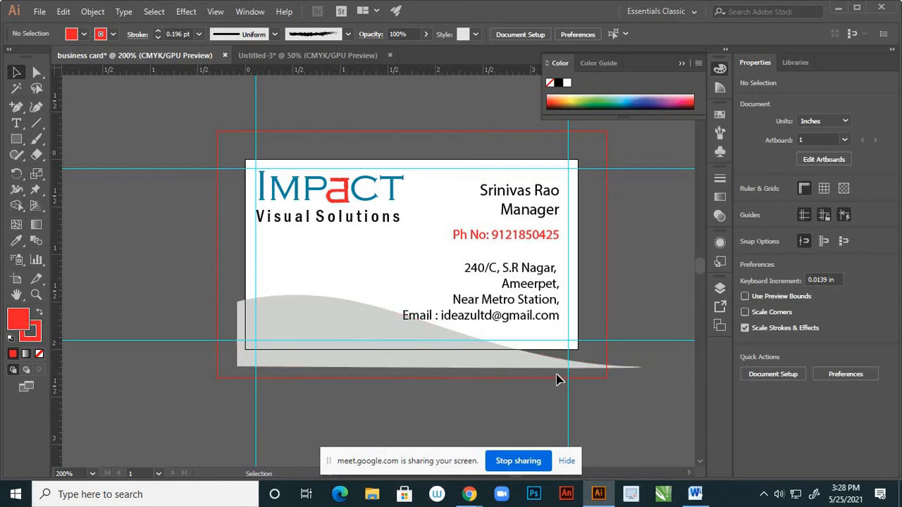
Save the card to the Desktop as 'business card.ai' in Illustrator CC format
{"action": "key", "text": "ctrl"}
{"action": "key", "text": "ctrl+shift+s"}
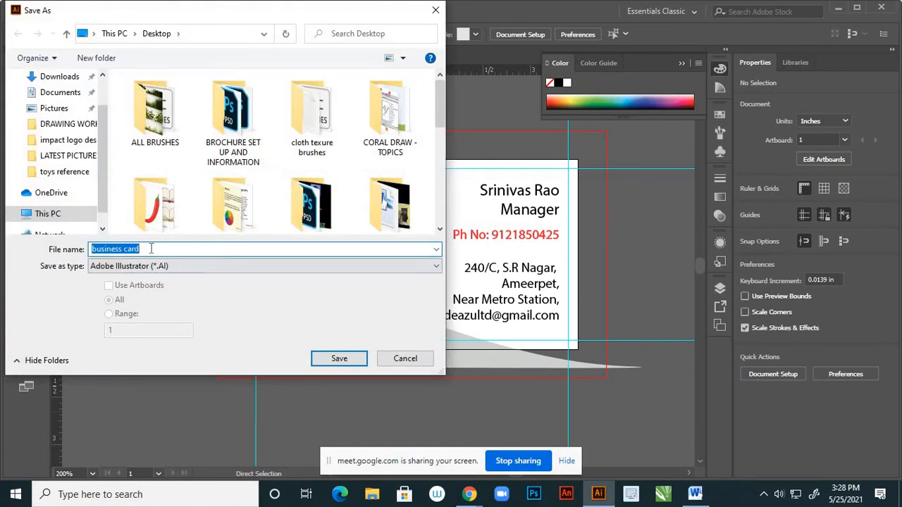
{"action": "left_click", "coordinate": [338, 359]}
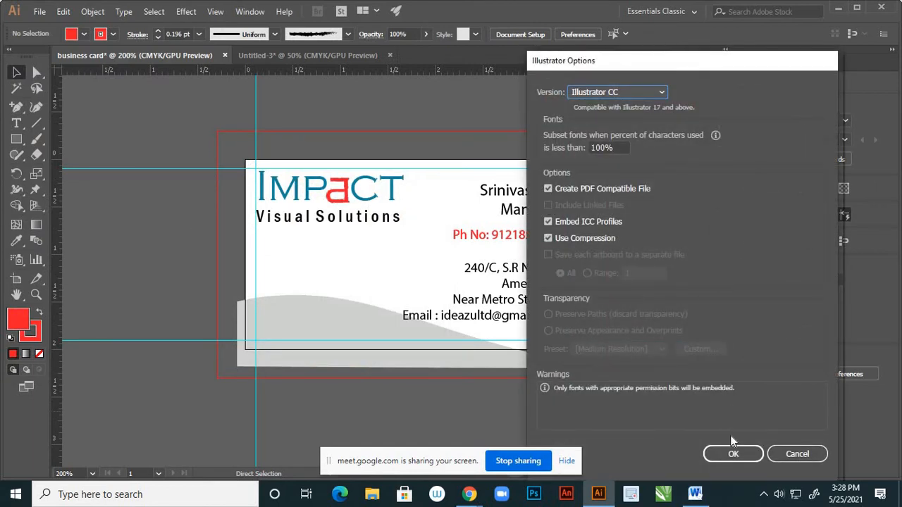
{"action": "left_click", "coordinate": [733, 455]}
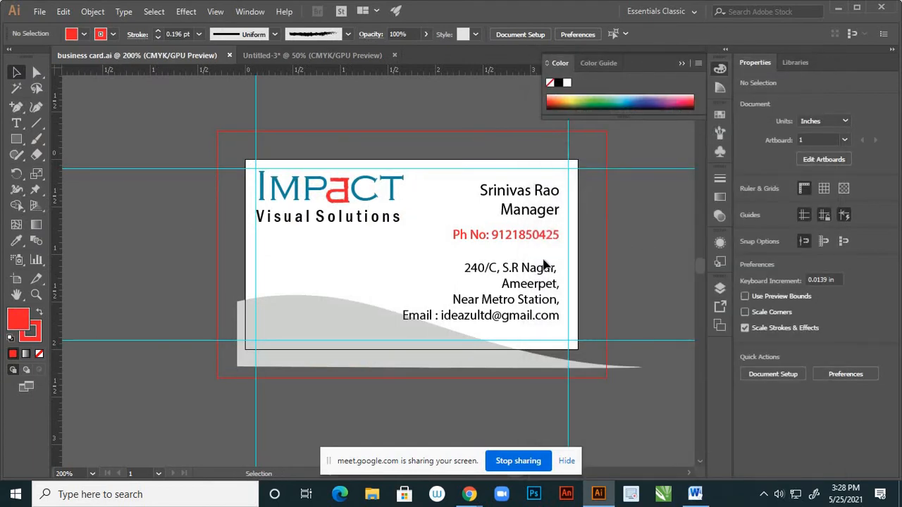
{"action": "scroll", "coordinate": [502, 267], "scroll_direction": "down", "scroll_amount": 4}
Zoom out to 100% and select Artboard 1 with the Artboard Tool
{"action": "scroll", "coordinate": [554, 280], "scroll_direction": "up", "scroll_amount": 2}
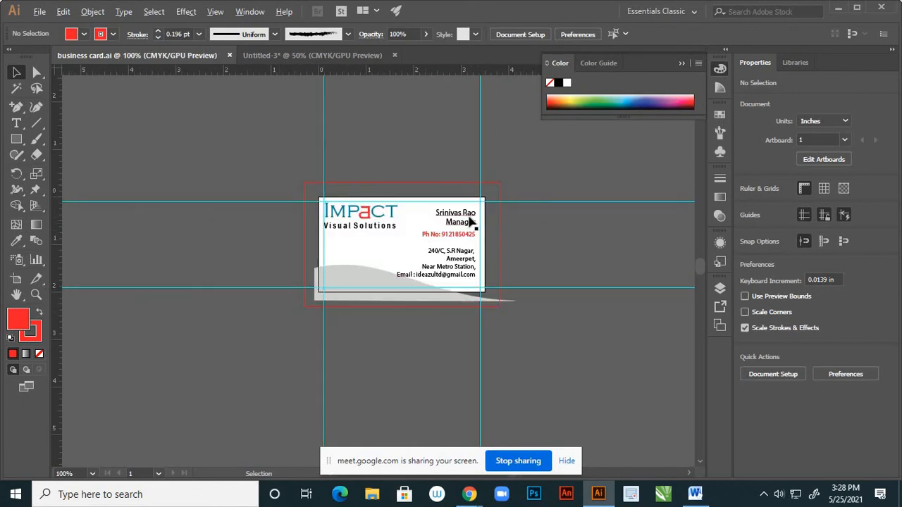
{"action": "scroll", "coordinate": [473, 220], "scroll_direction": "down", "scroll_amount": 2}
{"action": "scroll", "coordinate": [585, 261], "scroll_direction": "up", "scroll_amount": 1}
{"action": "scroll", "coordinate": [518, 237], "scroll_direction": "up", "scroll_amount": 1}
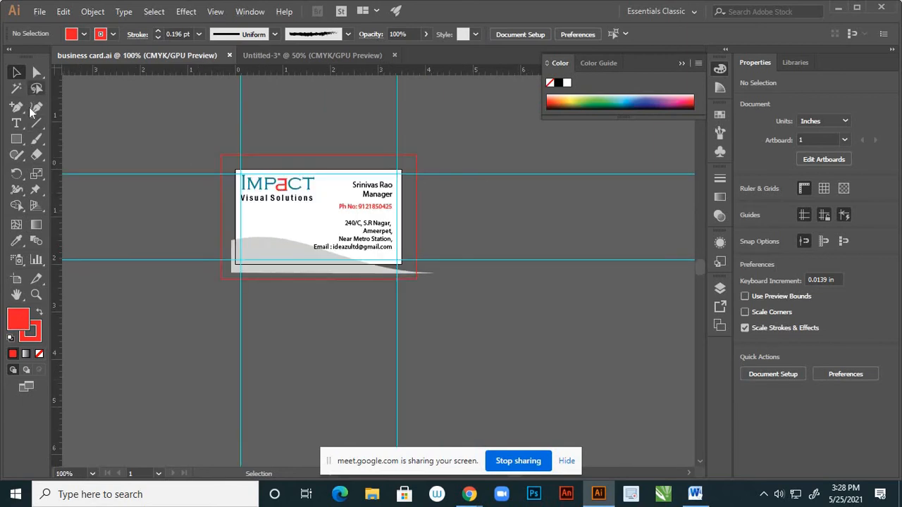
{"action": "left_click", "coordinate": [17, 281]}
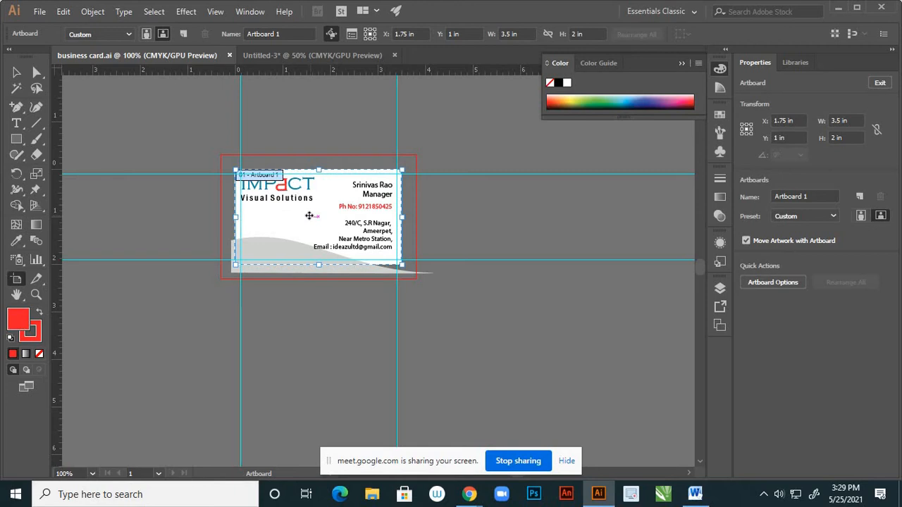
Alt-drag Artboard 1 rightward to create 'Artboard 1 copy' carrying the full card design
{"action": "left_click_drag", "start_coordinate": [312, 218], "coordinate": [496, 219]}
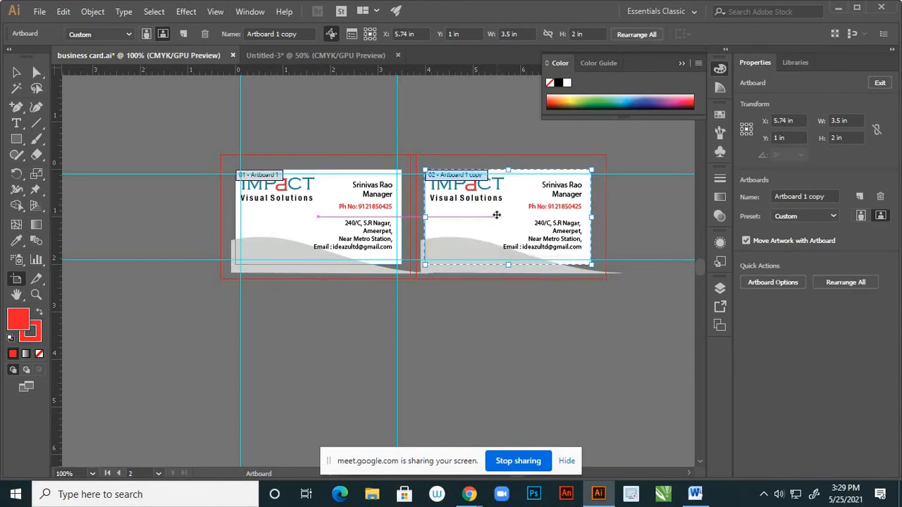
{"action": "left_click", "coordinate": [474, 131]}
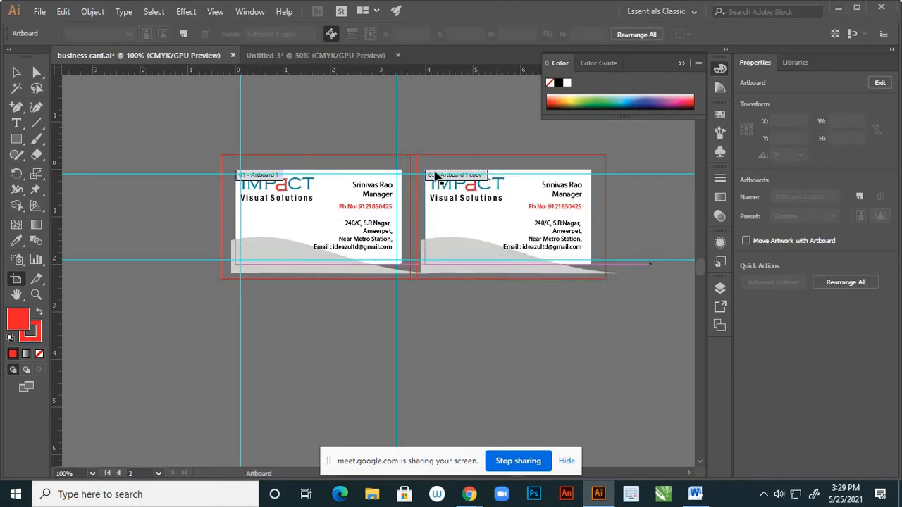
{"action": "left_click", "coordinate": [28, 76]}
{"action": "left_click", "coordinate": [17, 73]}
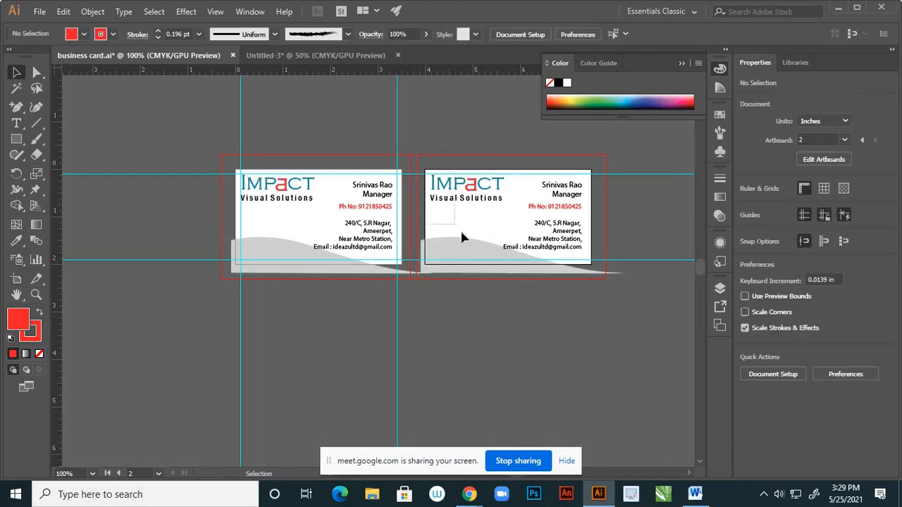
Delete the second card's grey wave, logo and contact text, keeping the first card intact
{"action": "key", "text": "ctrl+a"}
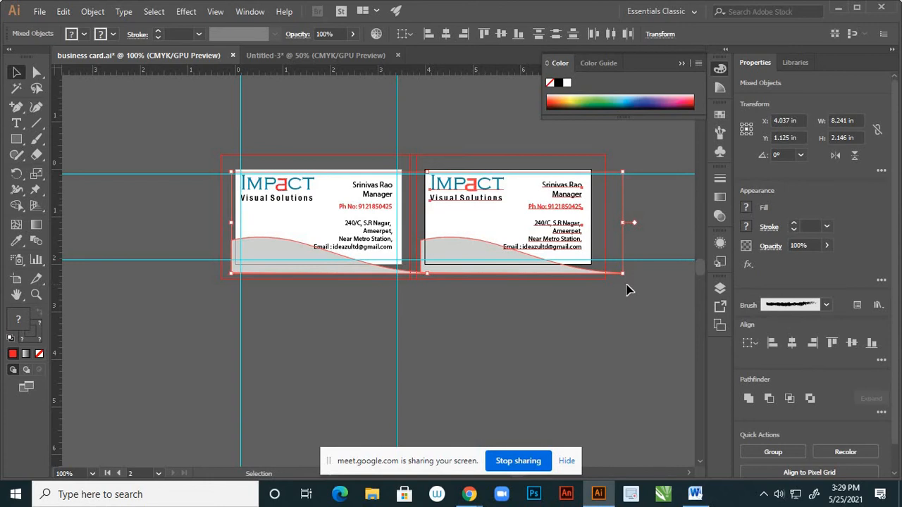
{"action": "key", "text": "Delete"}
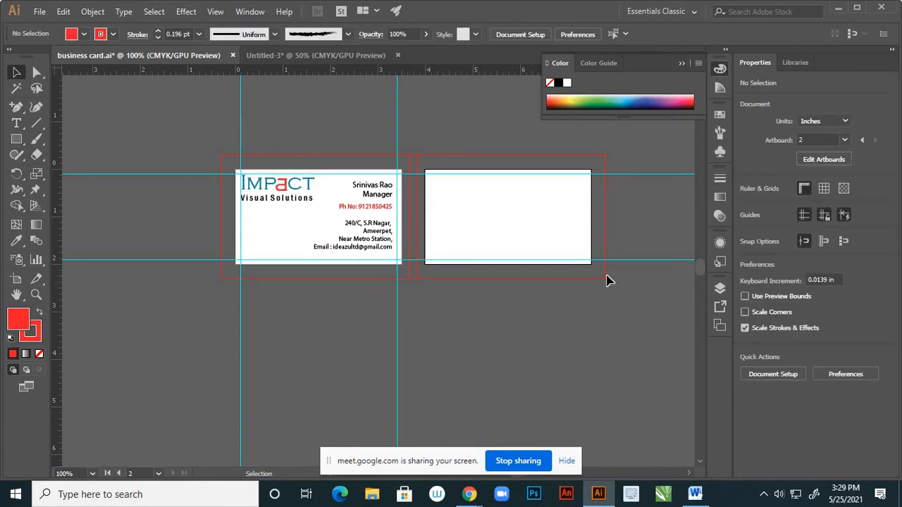
{"action": "key", "text": "ctrl+z"}
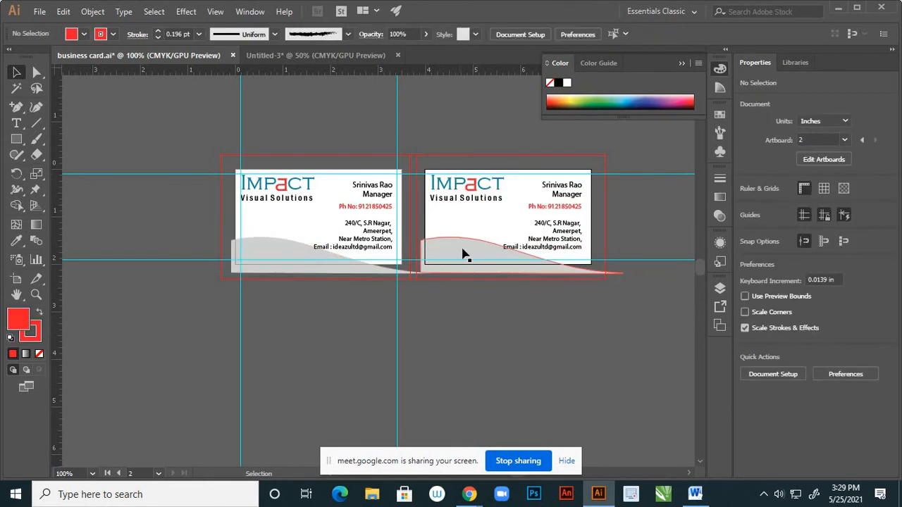
{"action": "left_click", "coordinate": [463, 254]}
{"action": "key", "text": "Delete"}
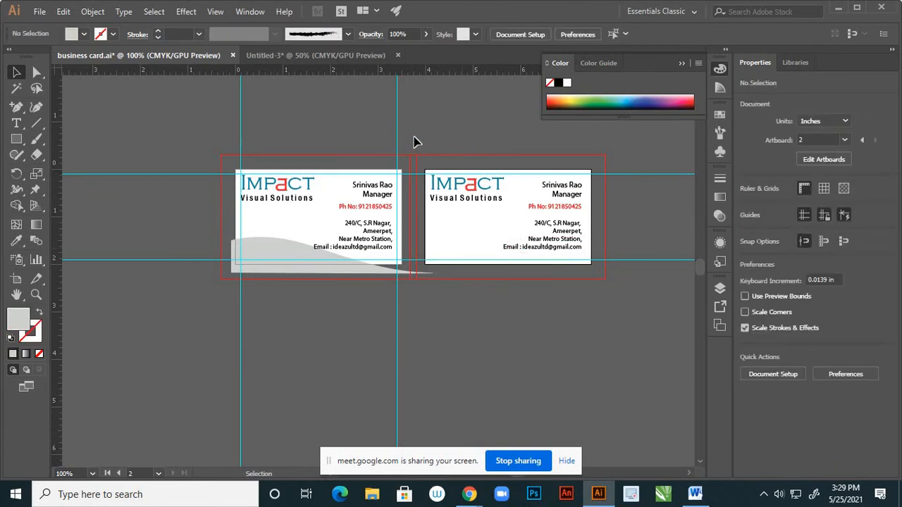
{"action": "left_click_drag", "start_coordinate": [415, 142], "coordinate": [602, 251]}
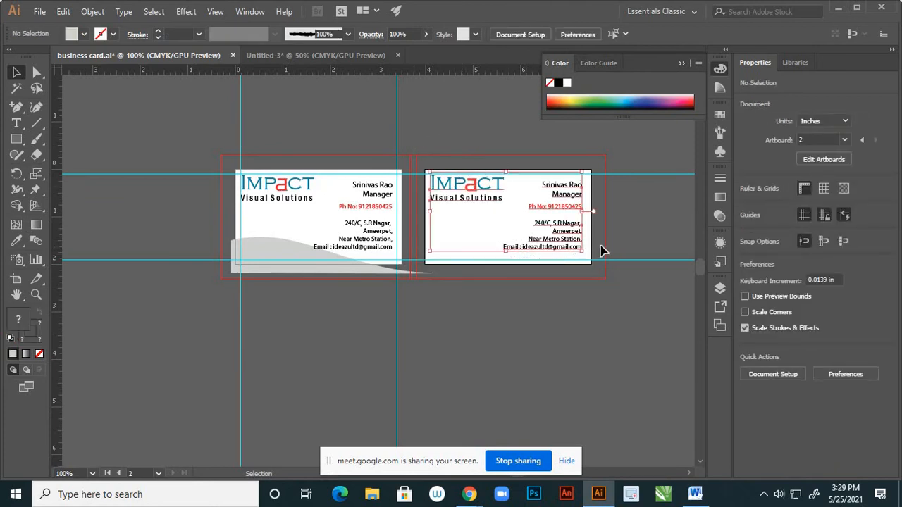
{"action": "key", "text": "Delete"}
{"action": "left_click", "coordinate": [719, 288]}
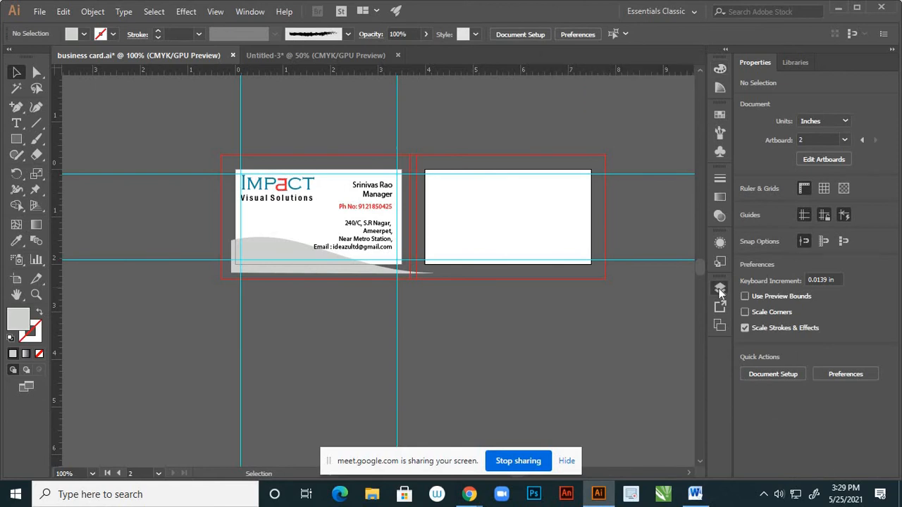
{"action": "left_click", "coordinate": [719, 288]}
Rename Layer 2 to 'card 1' in the Layers panel
{"action": "left_click", "coordinate": [557, 302]}
{"action": "left_click", "coordinate": [556, 302]}
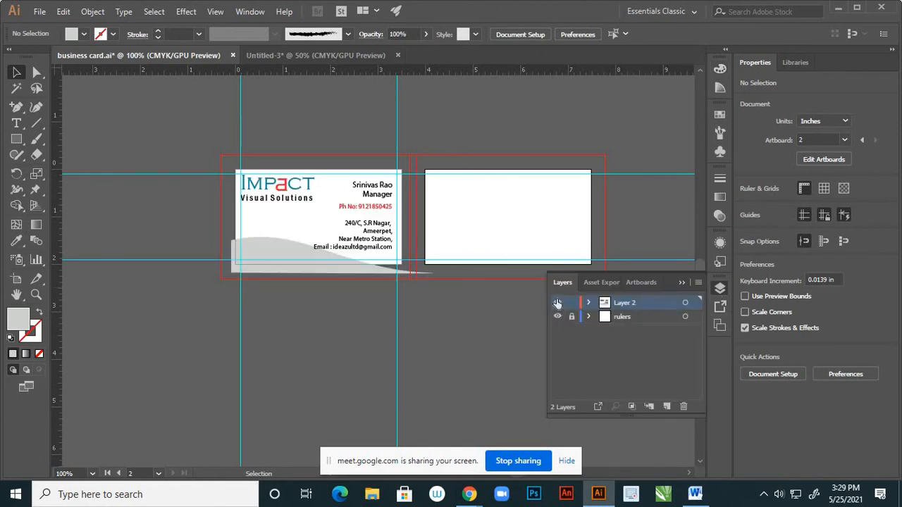
{"action": "double_click", "coordinate": [626, 304]}
{"action": "type", "text": "card 1"}
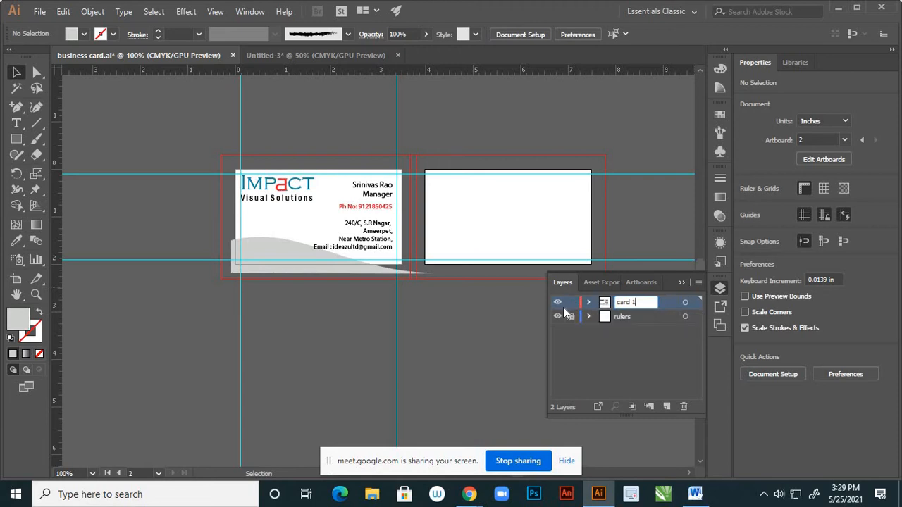
{"action": "key", "text": "Return"}
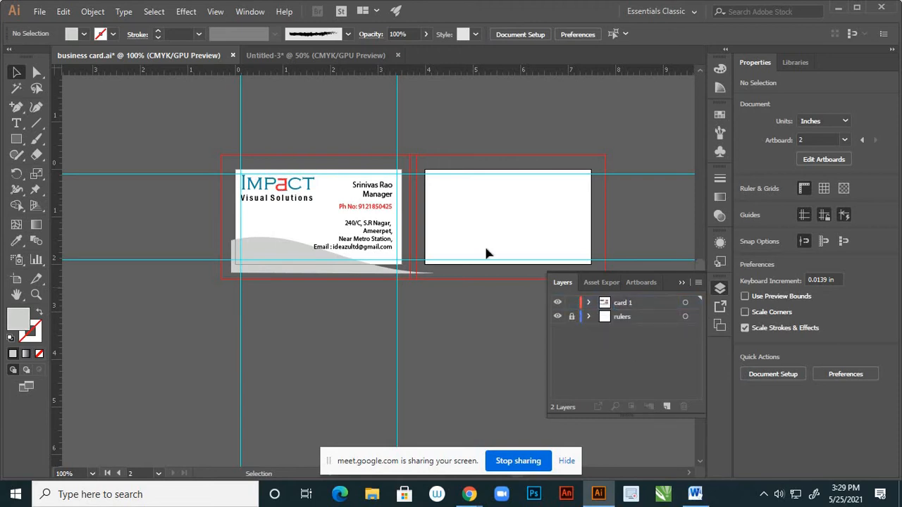
Select the IMPACT logo on the first card, then activate the second card
{"action": "left_click", "coordinate": [287, 186]}
{"action": "left_click", "coordinate": [287, 187]}
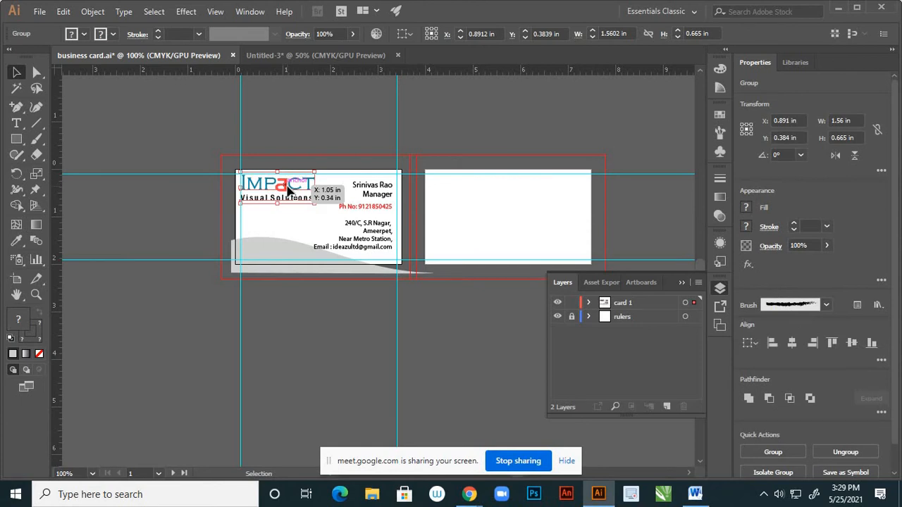
{"action": "left_click", "coordinate": [486, 200]}
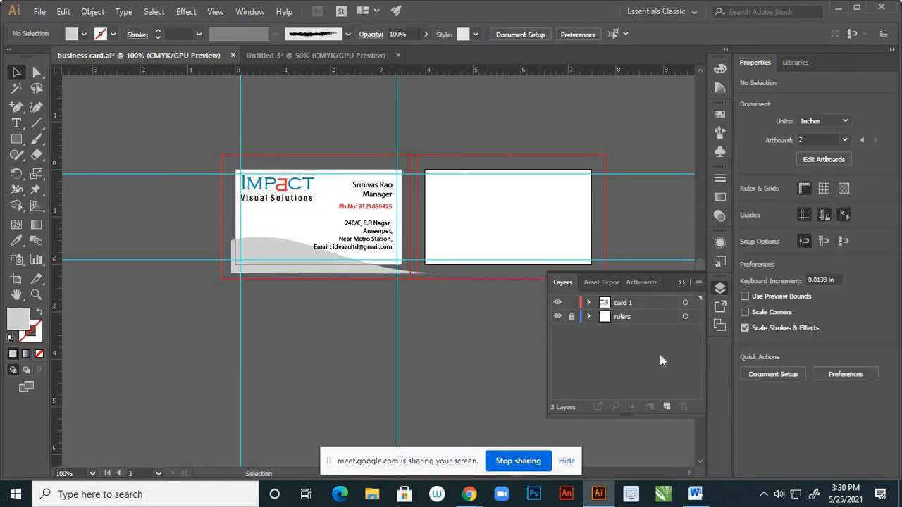
Add Layer 3 and paste the IMPACT logo copy onto the blank back card
{"action": "left_click", "coordinate": [667, 407]}
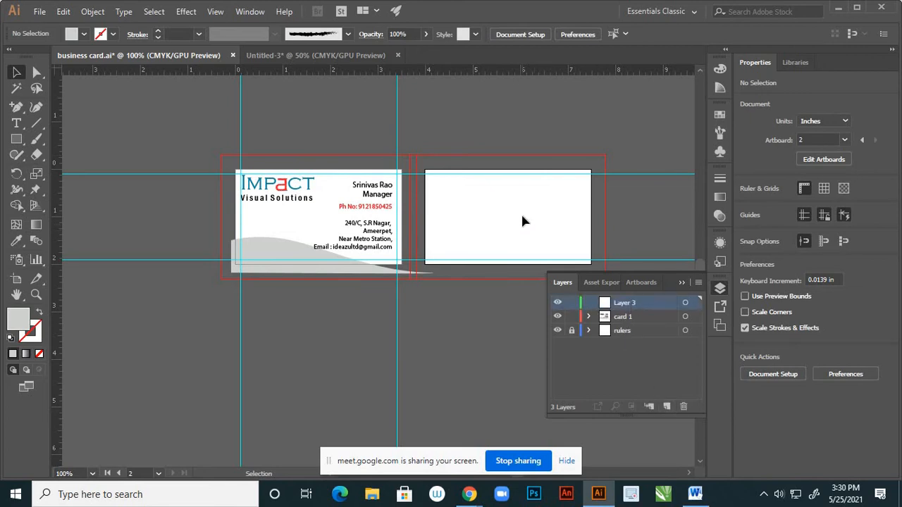
{"action": "key", "text": "ctrl+v"}
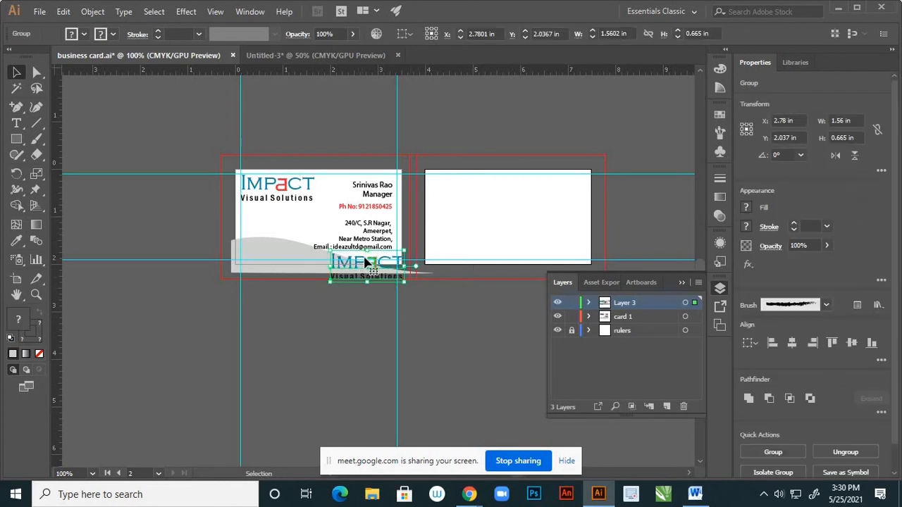
{"action": "left_click_drag", "start_coordinate": [366, 257], "coordinate": [477, 185]}
{"action": "left_click", "coordinate": [502, 221]}
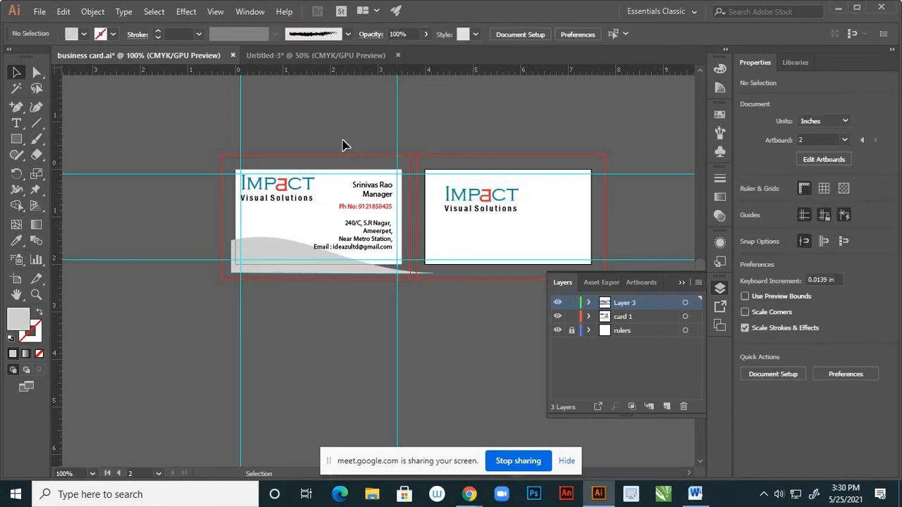
{"action": "left_click", "coordinate": [392, 253]}
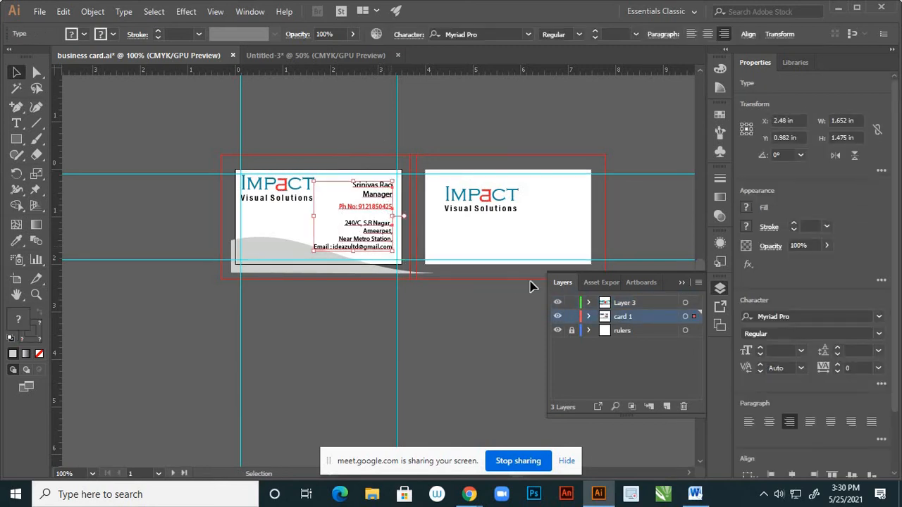
On Layer 3, paste the contact text and place it at the back card's top right
{"action": "left_click", "coordinate": [649, 304]}
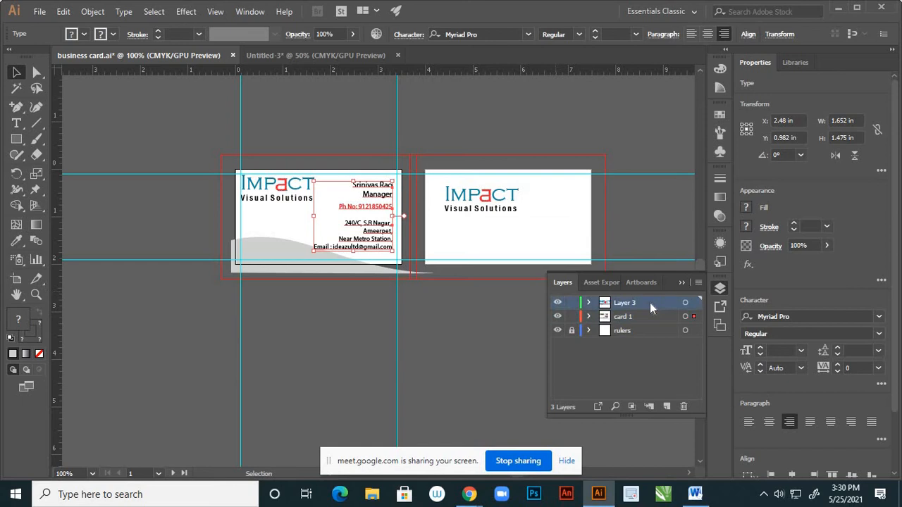
{"action": "key", "text": "ctrl+v"}
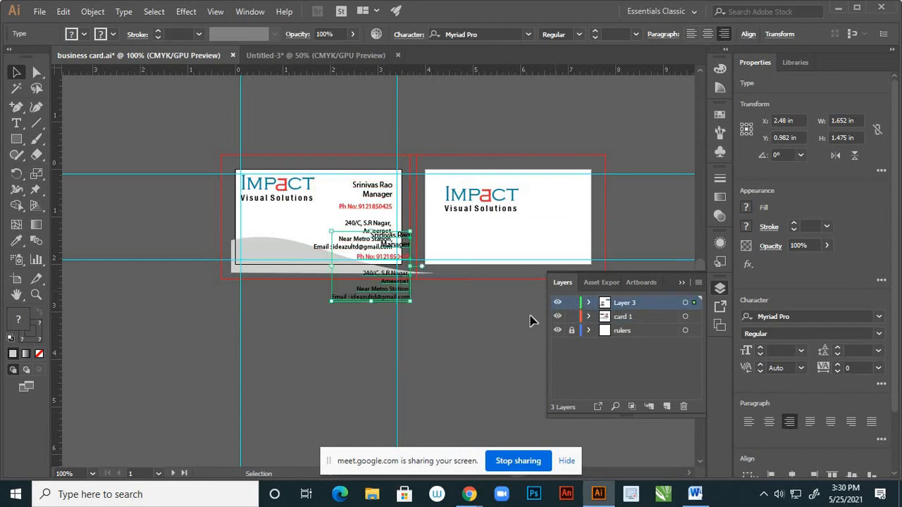
{"action": "left_click_drag", "start_coordinate": [391, 294], "coordinate": [603, 223]}
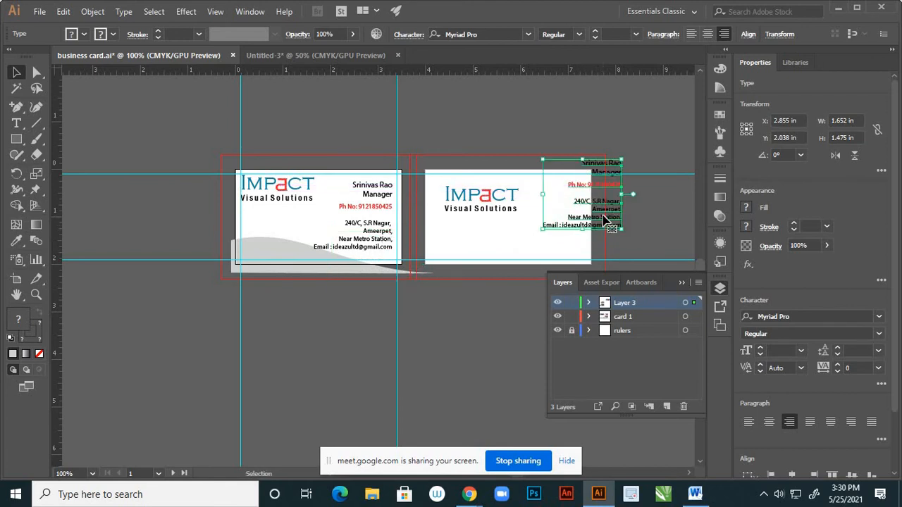
{"action": "left_click", "coordinate": [460, 320]}
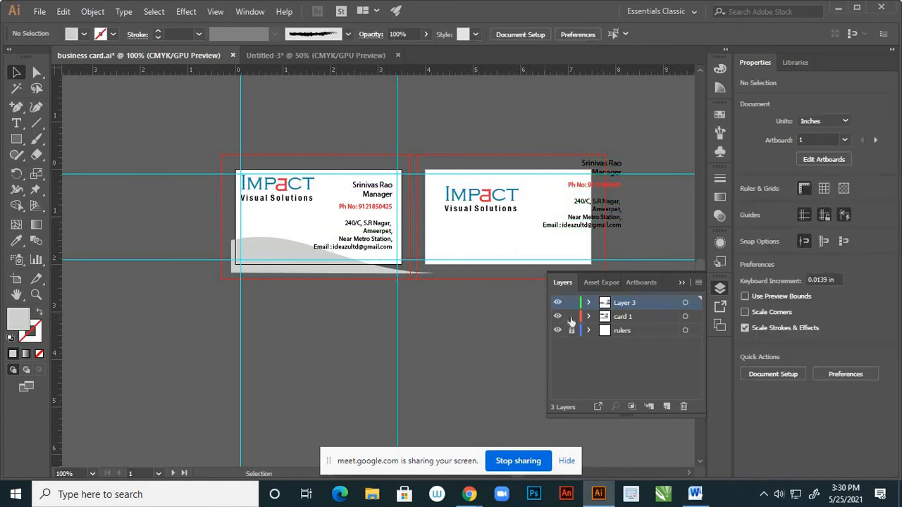
Check each layer's artwork by toggling its visibility, then collapse the Layers panel
{"action": "left_click", "coordinate": [558, 302]}
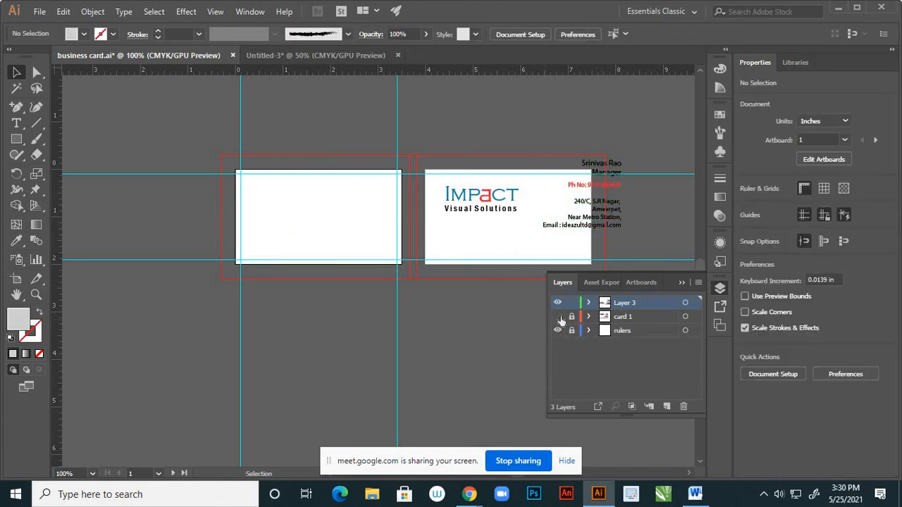
{"action": "left_click", "coordinate": [557, 302]}
{"action": "left_click", "coordinate": [557, 302]}
{"action": "left_click", "coordinate": [558, 302]}
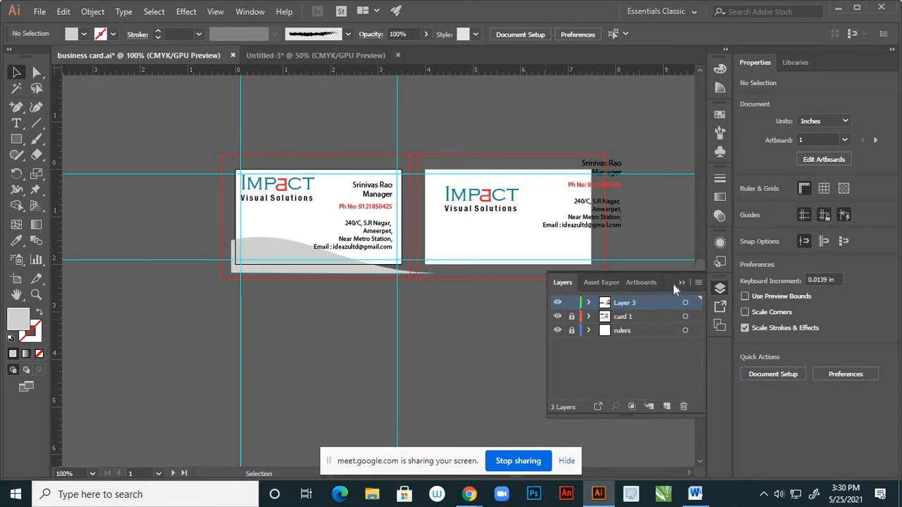
{"action": "left_click", "coordinate": [681, 282]}
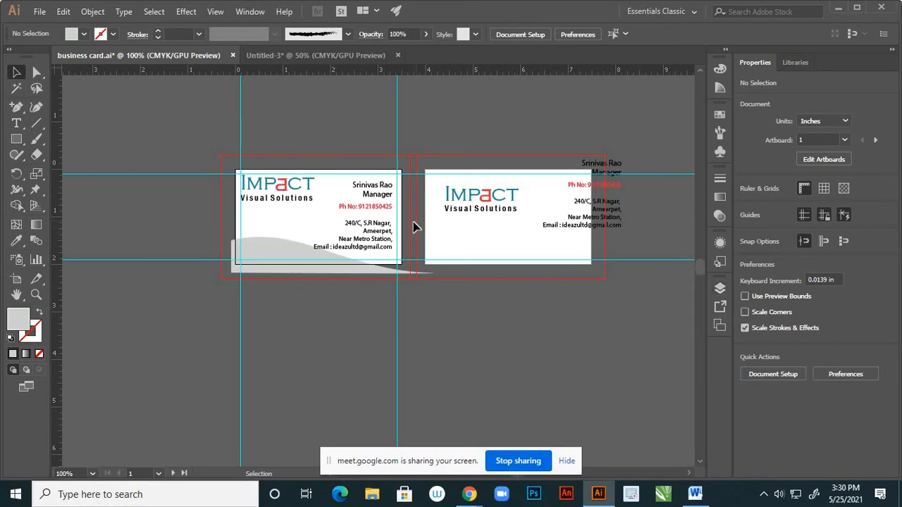
{"action": "scroll", "coordinate": [413, 221], "scroll_direction": "down", "scroll_amount": 1}
{"action": "scroll", "coordinate": [485, 208], "scroll_direction": "up", "scroll_amount": 1}
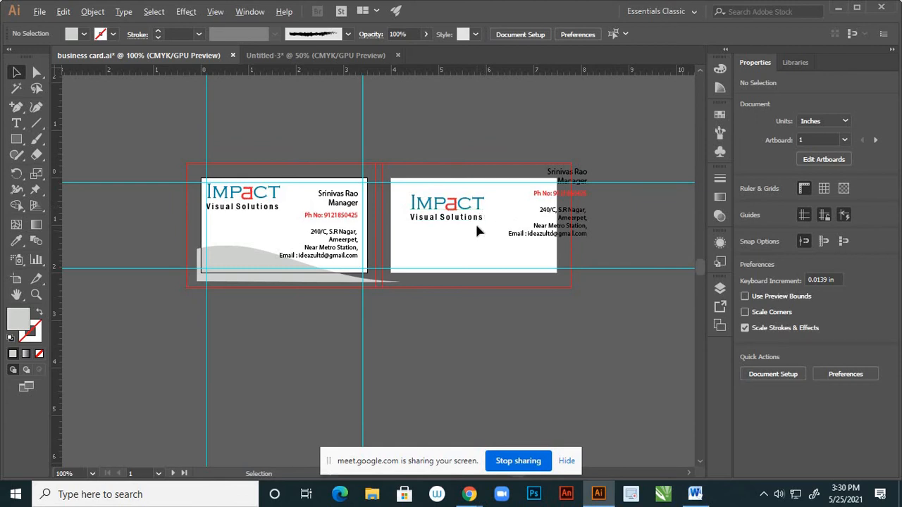
{"action": "scroll", "coordinate": [475, 222], "scroll_direction": "up", "scroll_amount": 1}
{"action": "scroll", "coordinate": [515, 240], "scroll_direction": "down", "scroll_amount": 1}
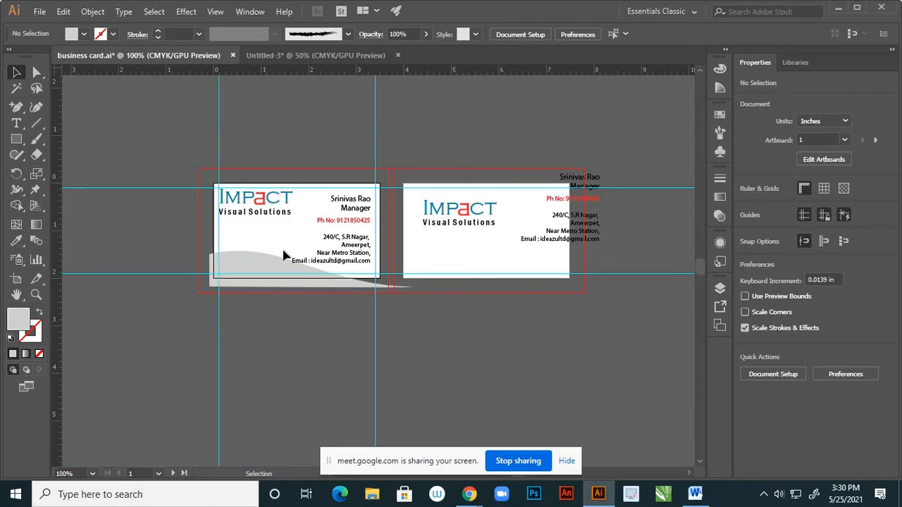
{"action": "scroll", "coordinate": [439, 232], "scroll_direction": "up", "scroll_amount": 1}
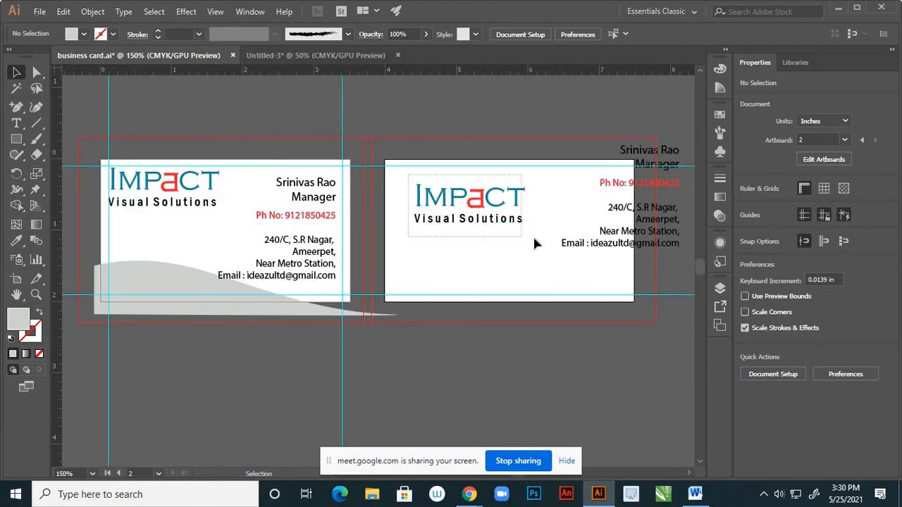
Move the back card's logo down and left, and drag the address block toward the bottom
{"action": "left_click", "coordinate": [494, 225]}
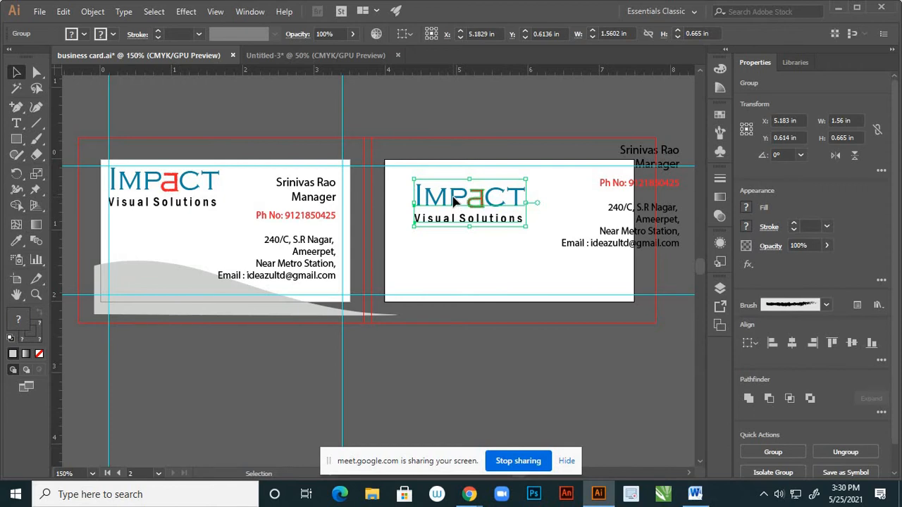
{"action": "left_click_drag", "start_coordinate": [454, 202], "coordinate": [441, 236]}
{"action": "left_click", "coordinate": [573, 268]}
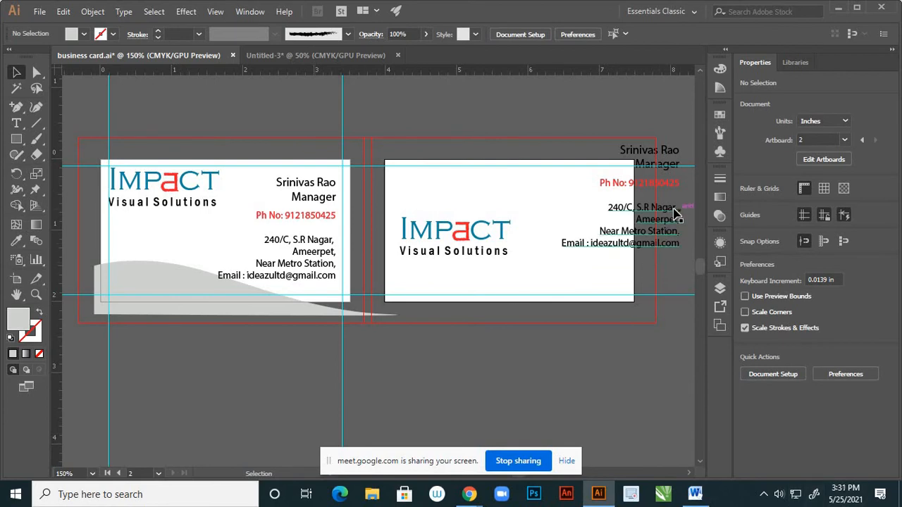
{"action": "left_click_drag", "start_coordinate": [636, 215], "coordinate": [521, 275]}
Remove the line breaks so the back card's address runs on one line
{"action": "scroll", "coordinate": [526, 308], "scroll_direction": "up", "scroll_amount": 1}
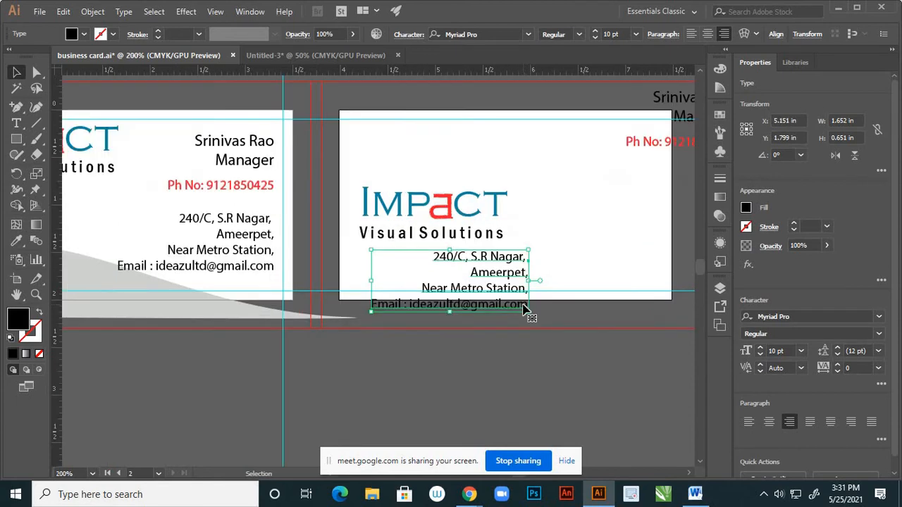
{"action": "left_click", "coordinate": [17, 122]}
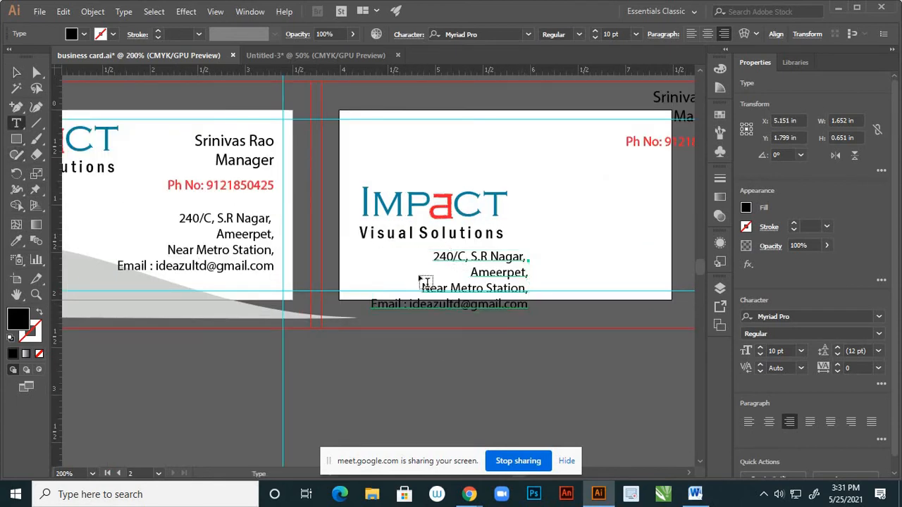
{"action": "left_click", "coordinate": [472, 272]}
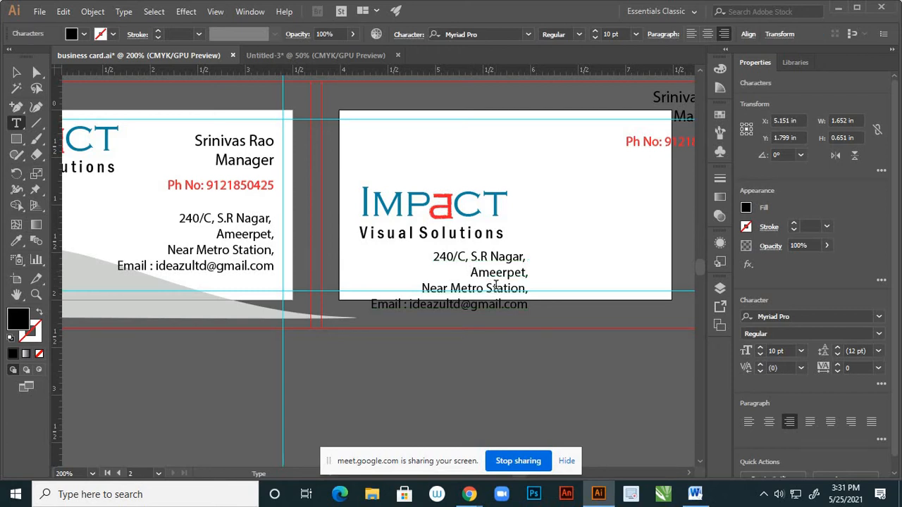
{"action": "key", "text": "BackSpace"}
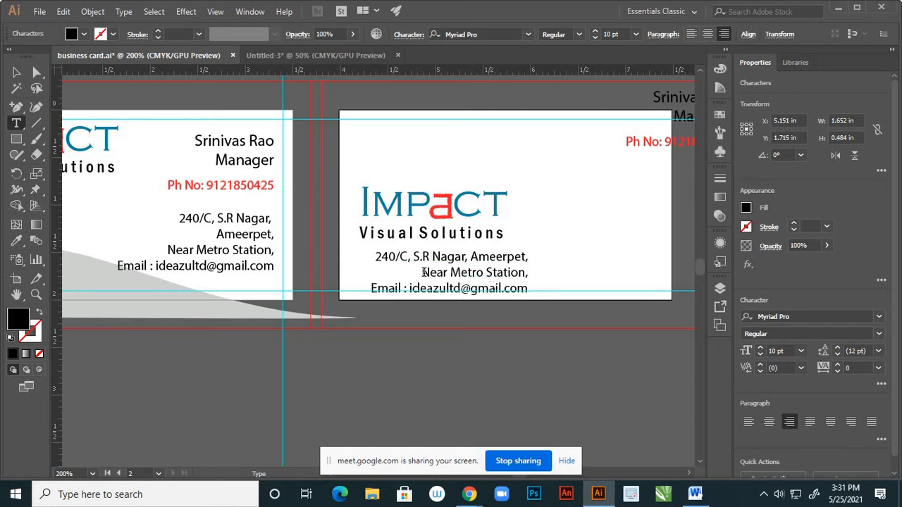
{"action": "key", "text": "BackSpace"}
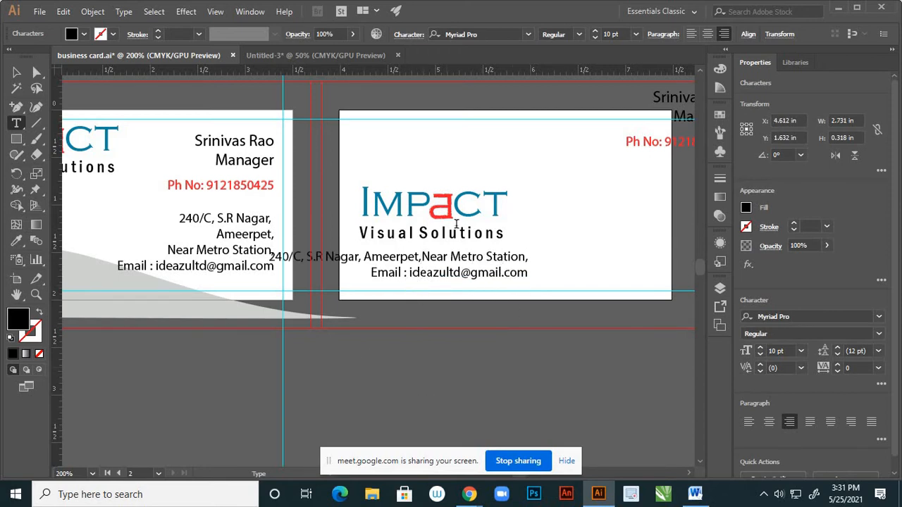
Left-align the address and email text and move it inside the card's left side
{"action": "left_click", "coordinate": [18, 74]}
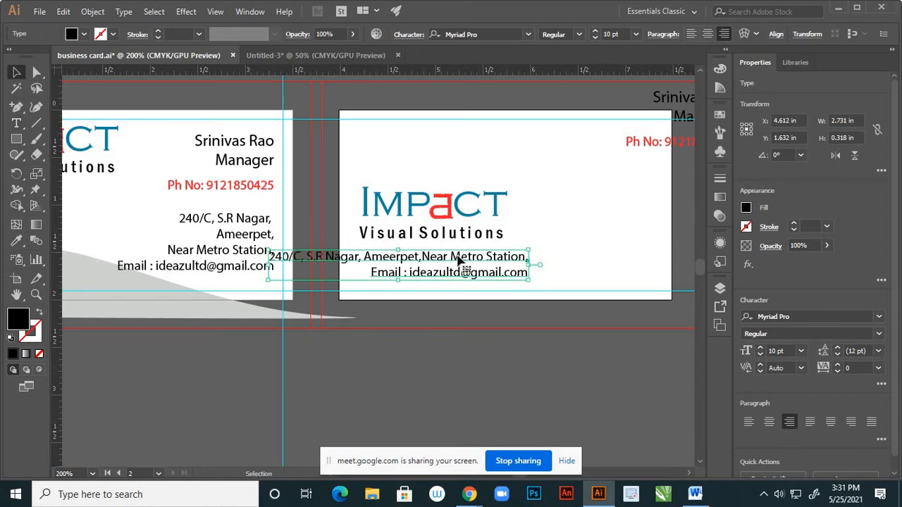
{"action": "left_click_drag", "start_coordinate": [468, 262], "coordinate": [555, 275]}
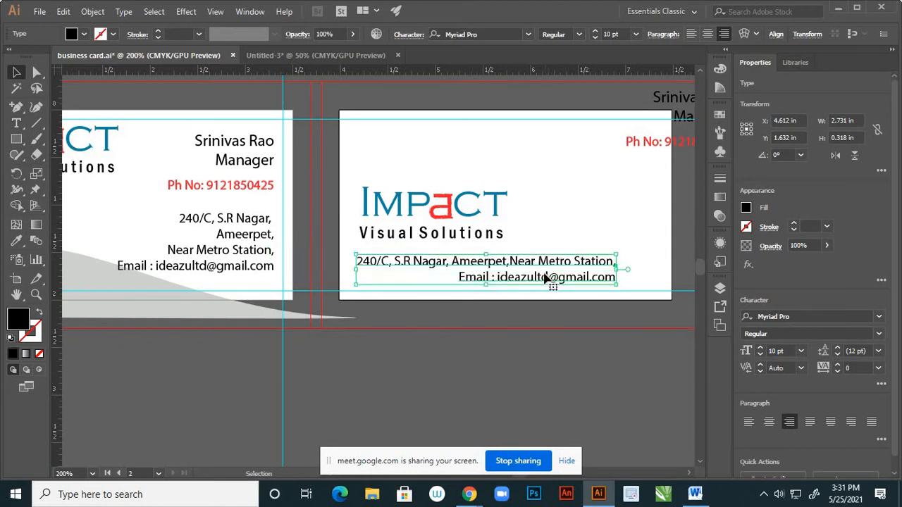
{"action": "left_click", "coordinate": [691, 34]}
{"action": "left_click_drag", "start_coordinate": [635, 270], "coordinate": [382, 296]}
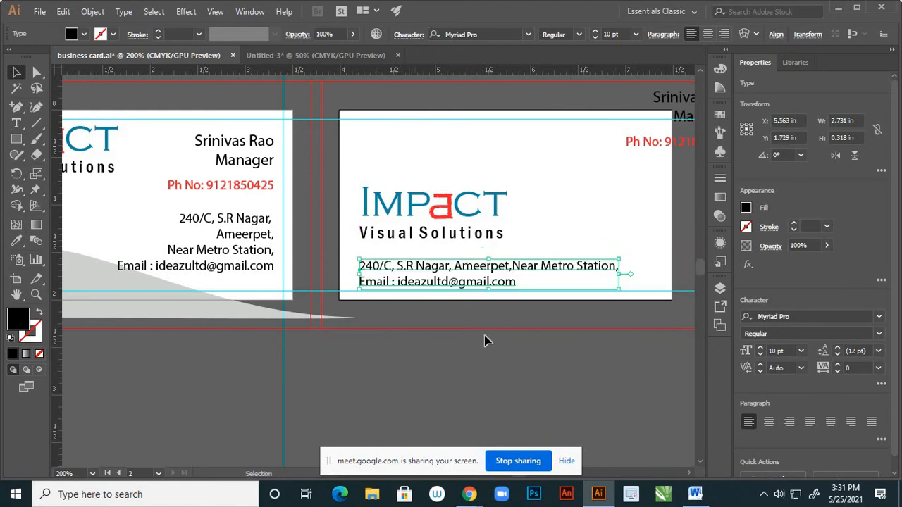
{"action": "left_click", "coordinate": [559, 321]}
{"action": "scroll", "coordinate": [518, 287], "scroll_direction": "down", "scroll_amount": 1}
{"action": "scroll", "coordinate": [519, 292], "scroll_direction": "up", "scroll_amount": 1}
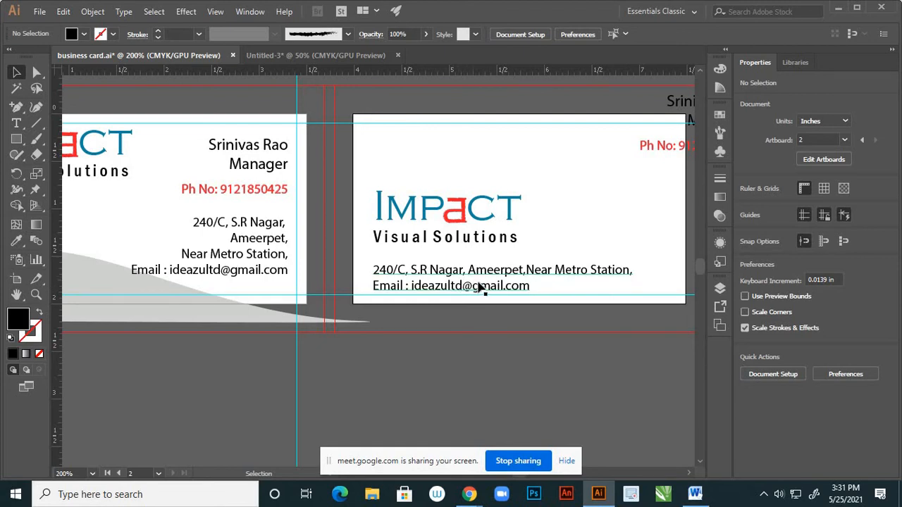
Shift the back card's IMPACT logo slightly to the left
{"action": "scroll", "coordinate": [522, 284], "scroll_direction": "down", "scroll_amount": 1}
{"action": "scroll", "coordinate": [468, 255], "scroll_direction": "up", "scroll_amount": 1}
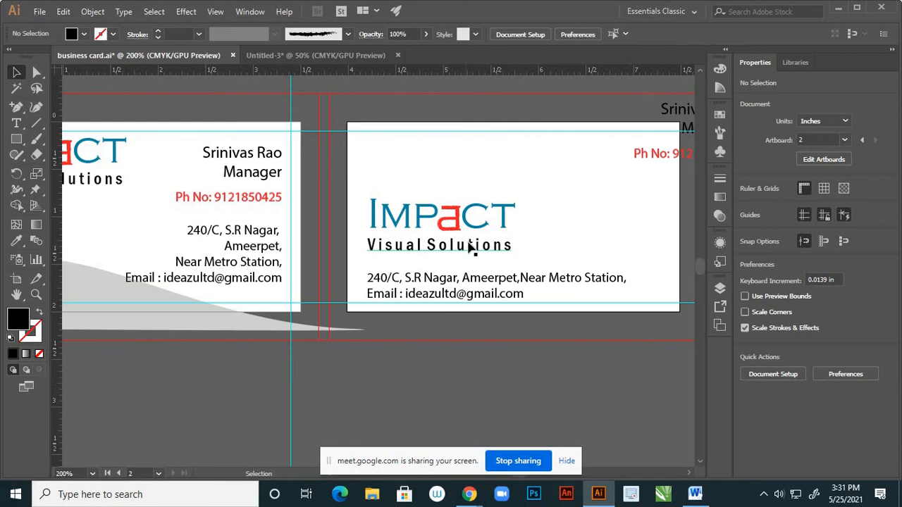
{"action": "scroll", "coordinate": [386, 257], "scroll_direction": "up", "scroll_amount": 1}
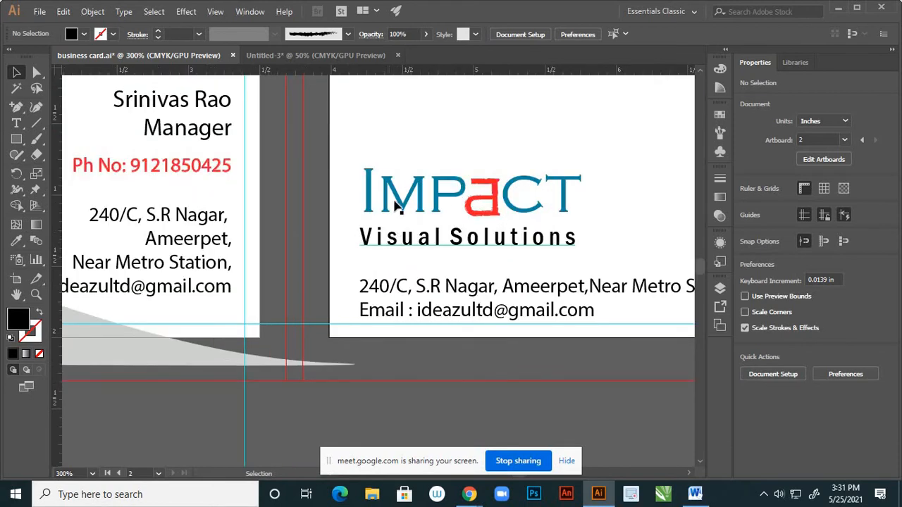
{"action": "left_click", "coordinate": [404, 209]}
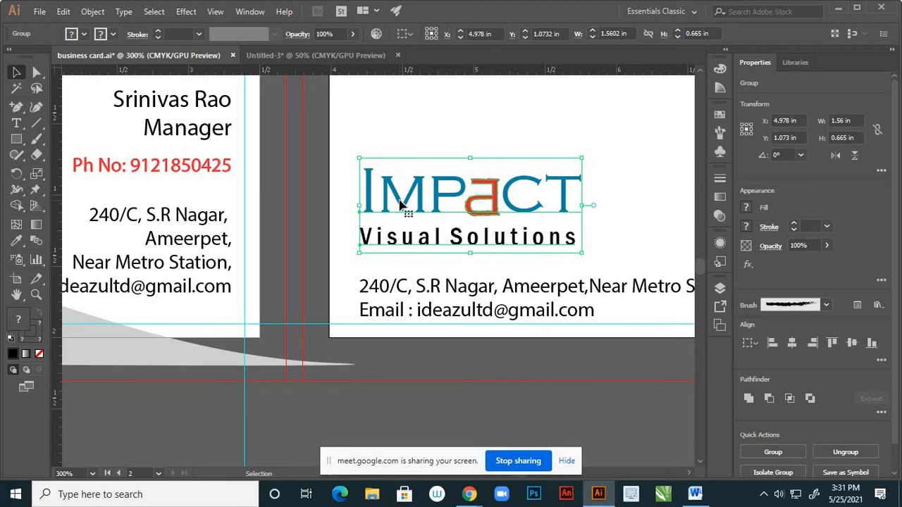
{"action": "scroll", "coordinate": [397, 208], "scroll_direction": "down", "scroll_amount": 2}
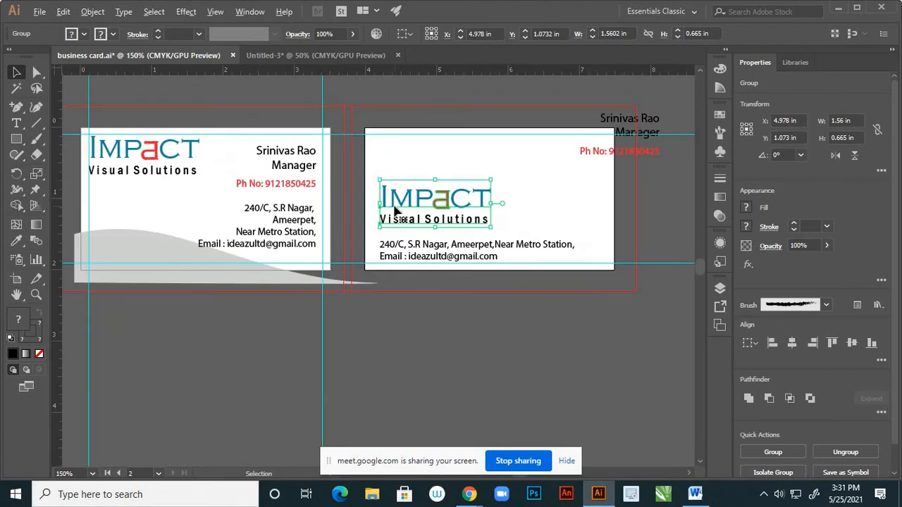
{"action": "scroll", "coordinate": [395, 204], "scroll_direction": "up", "scroll_amount": 1}
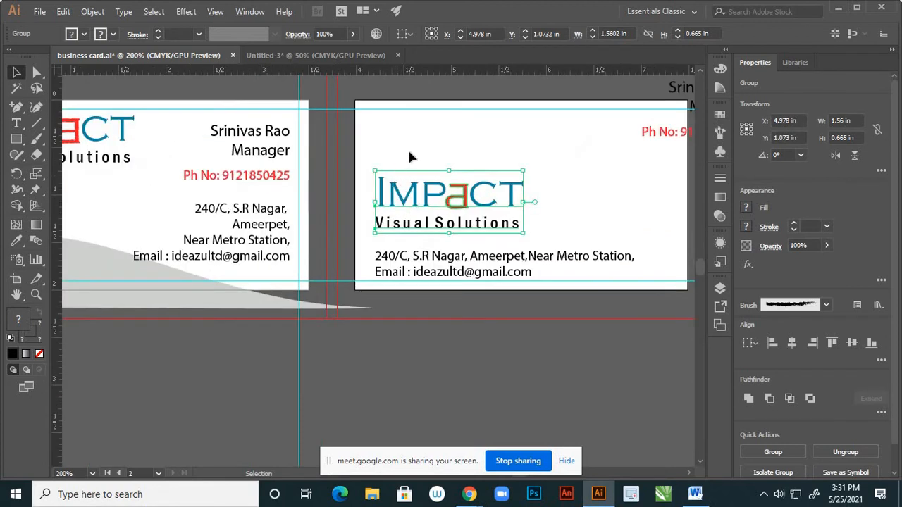
{"action": "left_click", "coordinate": [408, 147]}
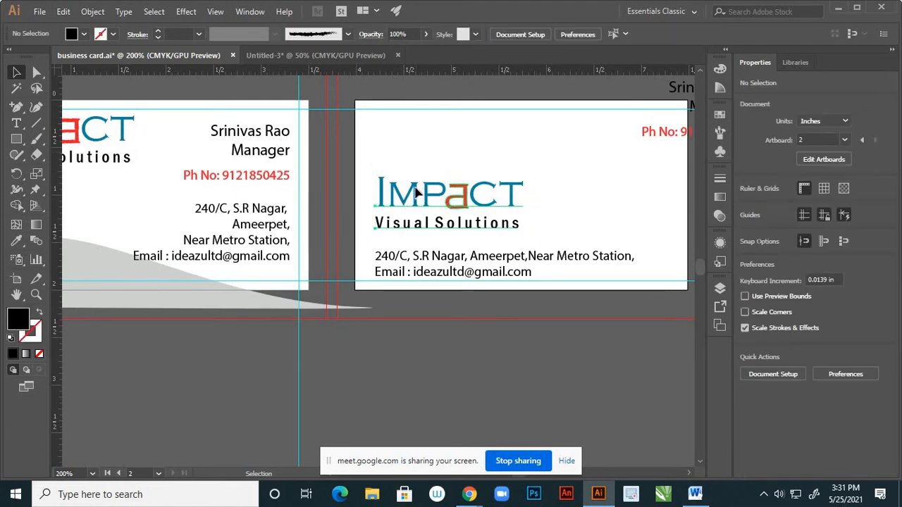
{"action": "left_click_drag", "start_coordinate": [417, 191], "coordinate": [410, 187]}
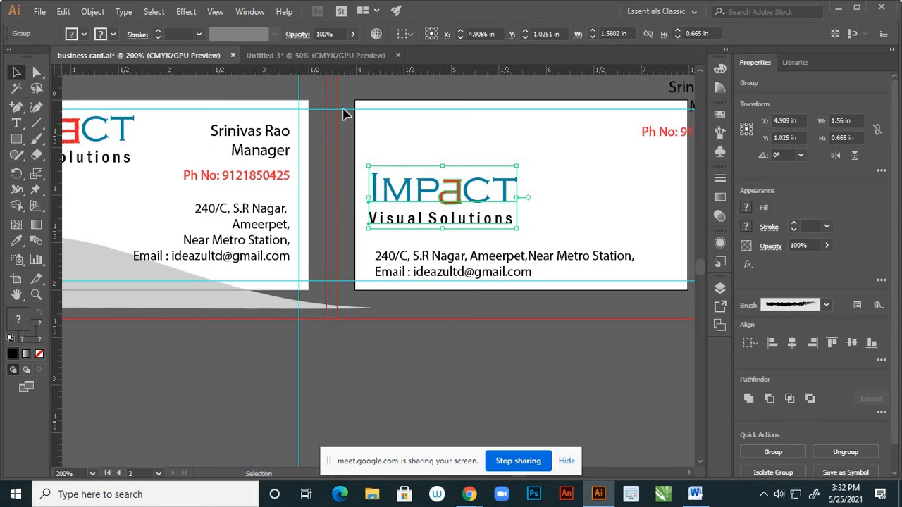
{"action": "left_click", "coordinate": [374, 187]}
{"action": "scroll", "coordinate": [374, 187], "scroll_direction": "up", "scroll_amount": 2}
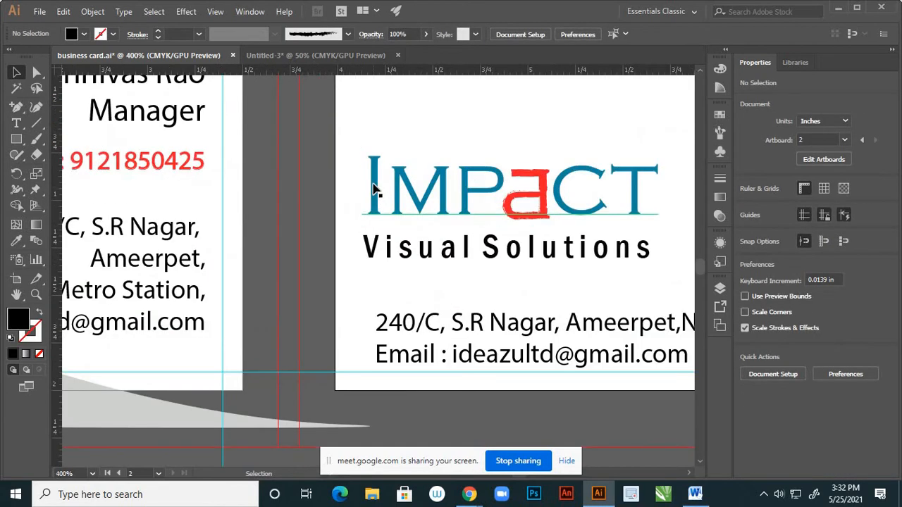
{"action": "left_click", "coordinate": [375, 188]}
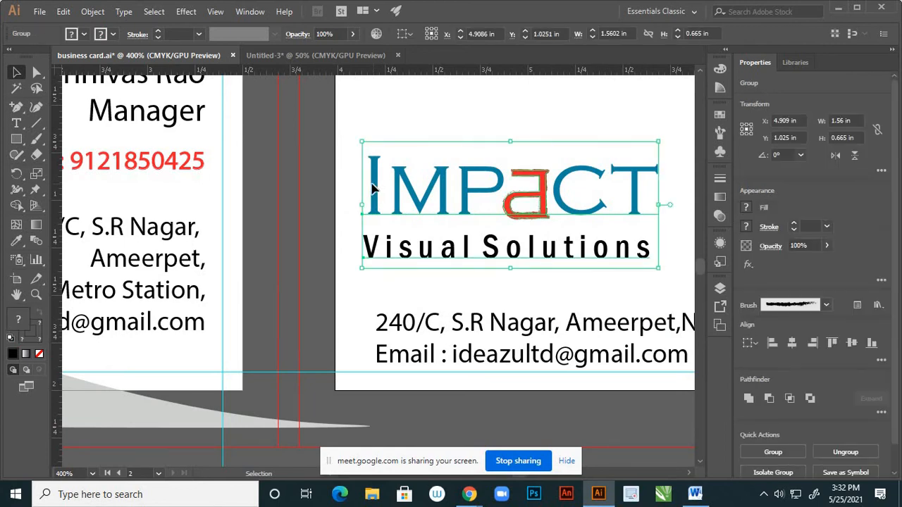
{"action": "left_click_drag", "start_coordinate": [374, 188], "coordinate": [362, 188]}
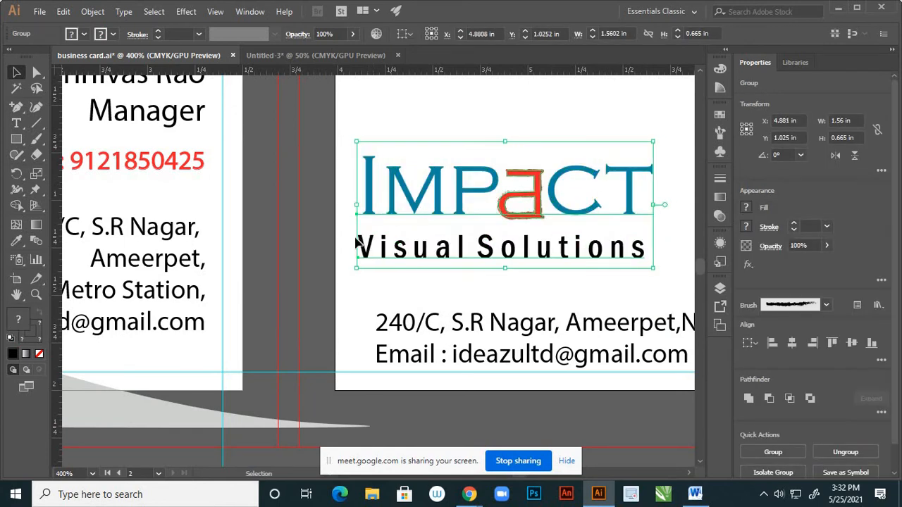
Move the address and email text left to line up with the logo, then nudge it down
{"action": "left_click", "coordinate": [417, 326]}
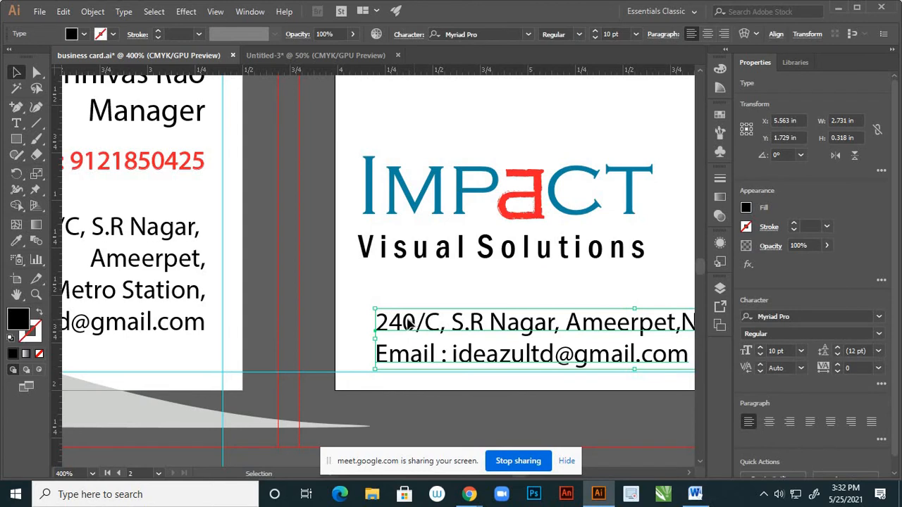
{"action": "left_click_drag", "start_coordinate": [409, 323], "coordinate": [398, 321]}
{"action": "left_click", "coordinate": [409, 278]}
{"action": "key", "text": "ctrl+minus"}
{"action": "key", "text": "ctrl+minus"}
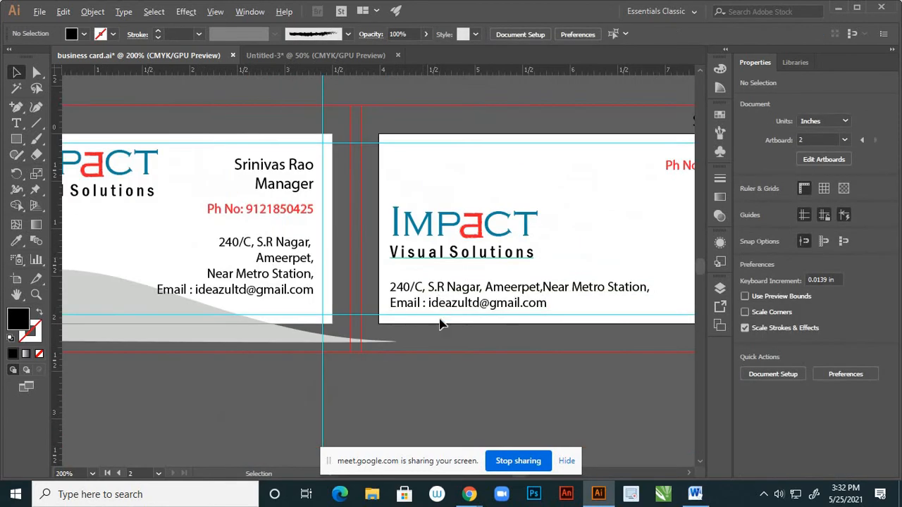
{"action": "left_click", "coordinate": [471, 310]}
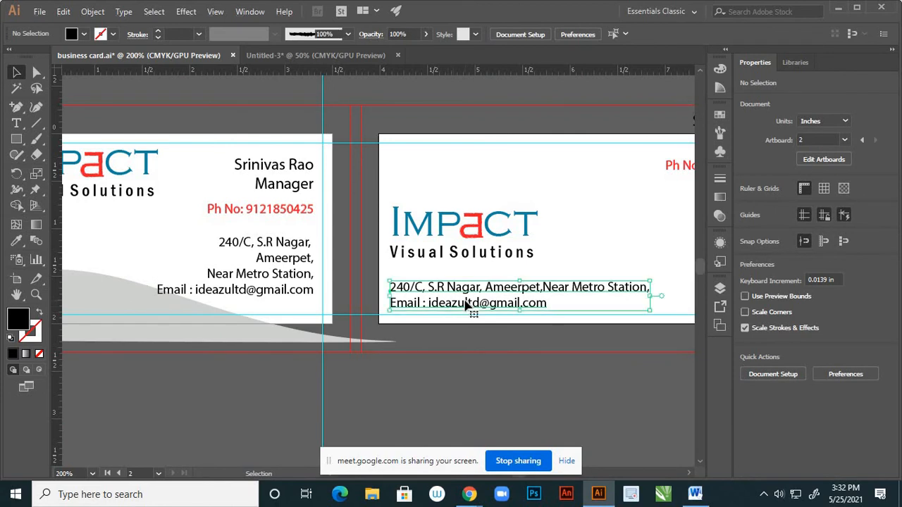
{"action": "key", "text": "Down"}
{"action": "key", "text": "Down"}
{"action": "key", "text": "Down"}
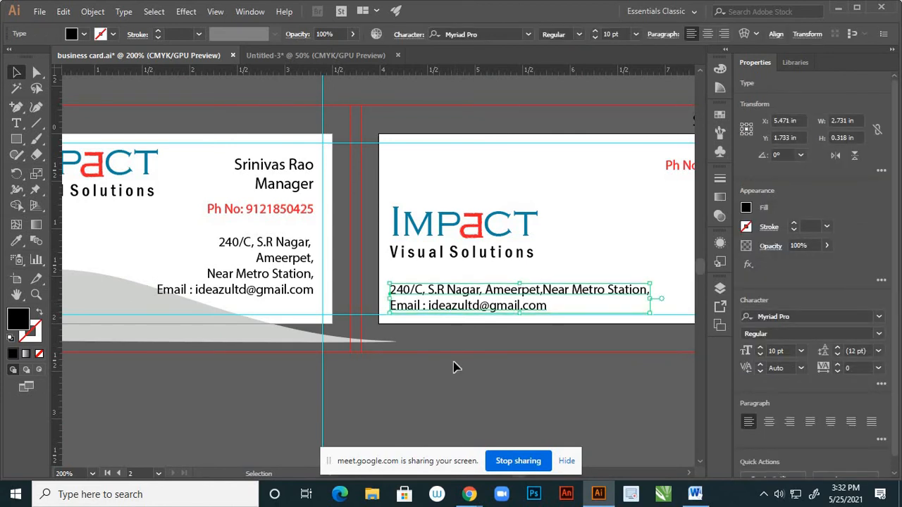
{"action": "left_click", "coordinate": [458, 366]}
Nudge the IMPACT logo down to Y 1.164 in, just above the address lines
{"action": "left_click", "coordinate": [465, 255]}
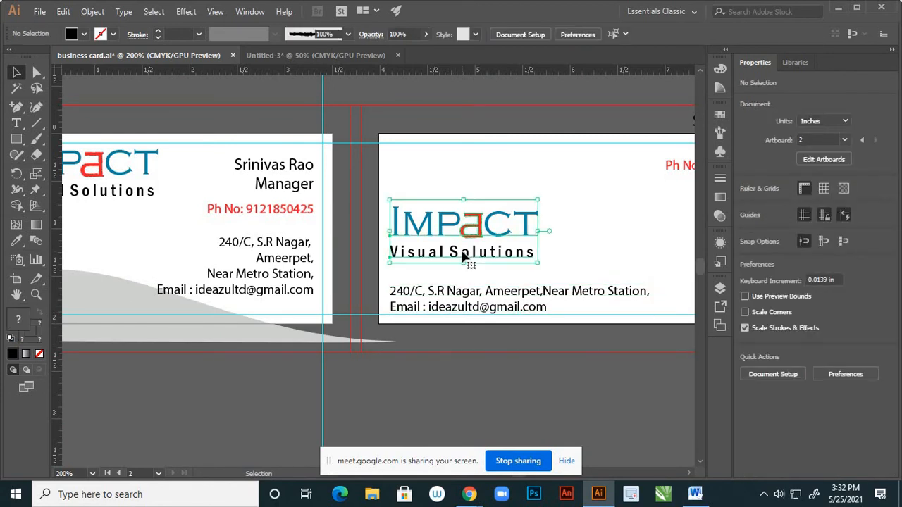
{"action": "key", "text": "Down"}
{"action": "key", "text": "Down"}
{"action": "key", "text": "Down"}
{"action": "key", "text": "Down"}
{"action": "key", "text": "Down"}
{"action": "key", "text": "Down"}
{"action": "key", "text": "Down"}
{"action": "key", "text": "Down"}
{"action": "key", "text": "Down"}
{"action": "key", "text": "Down"}
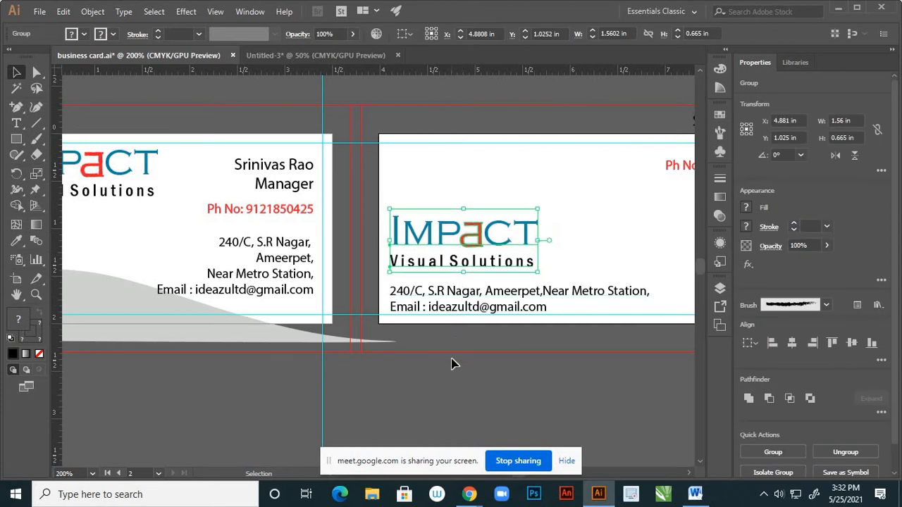
{"action": "left_click", "coordinate": [453, 363]}
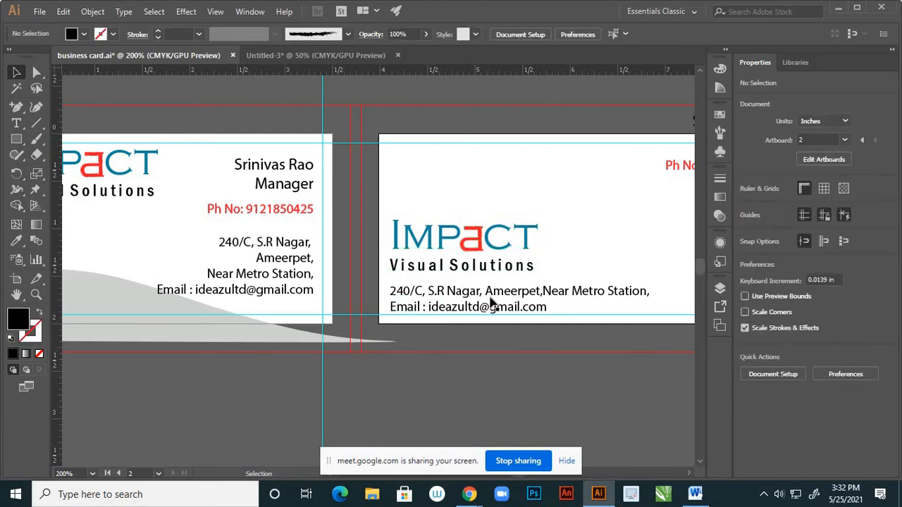
{"action": "scroll", "coordinate": [489, 302], "scroll_direction": "down", "scroll_amount": 2}
{"action": "scroll", "coordinate": [491, 328], "scroll_direction": "down", "scroll_amount": 1}
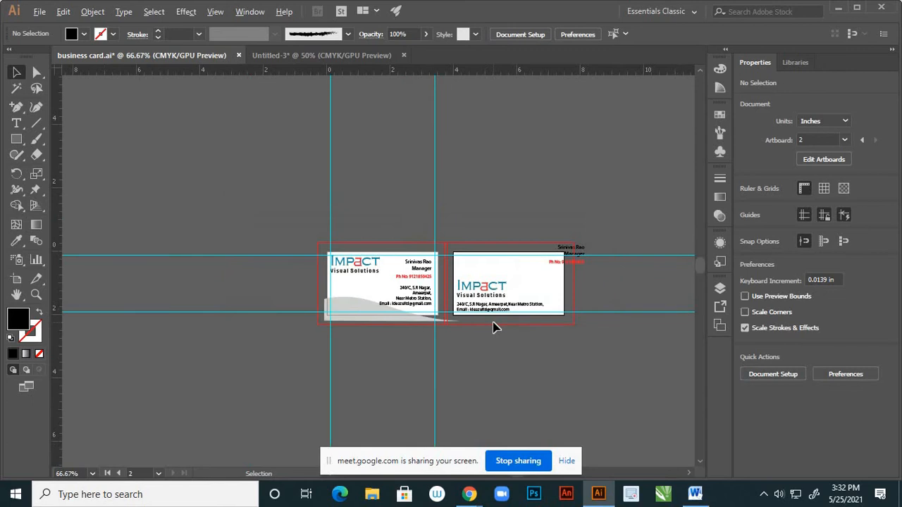
{"action": "scroll", "coordinate": [493, 329], "scroll_direction": "up", "scroll_amount": 2}
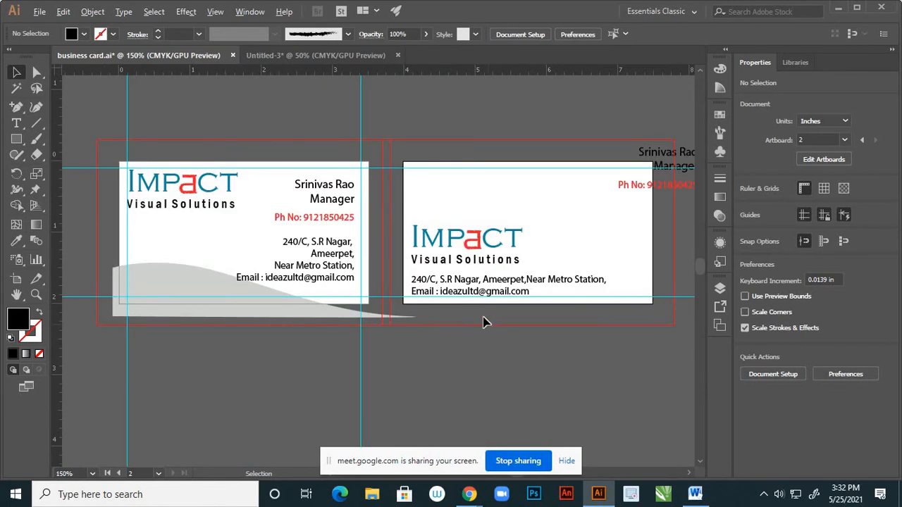
{"action": "left_click", "coordinate": [472, 268]}
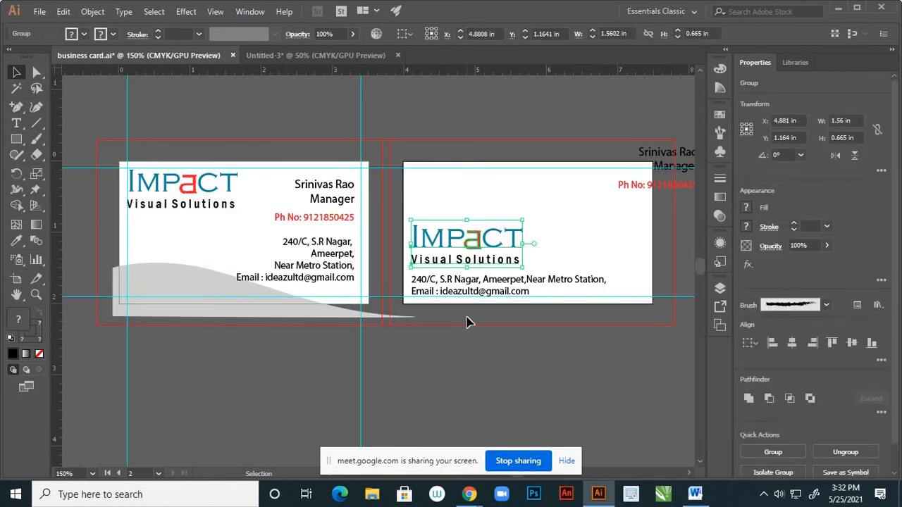
{"action": "left_click", "coordinate": [656, 197]}
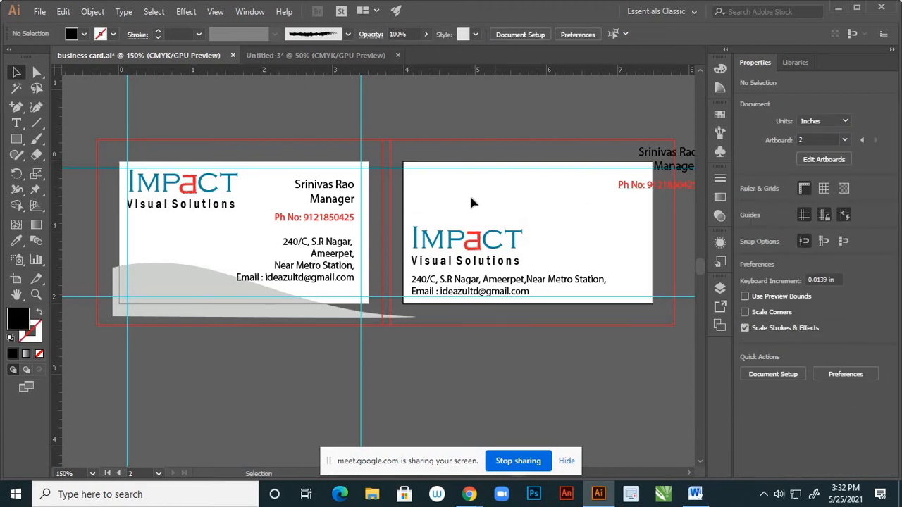
{"action": "scroll", "coordinate": [473, 203], "scroll_direction": "down", "scroll_amount": 2}
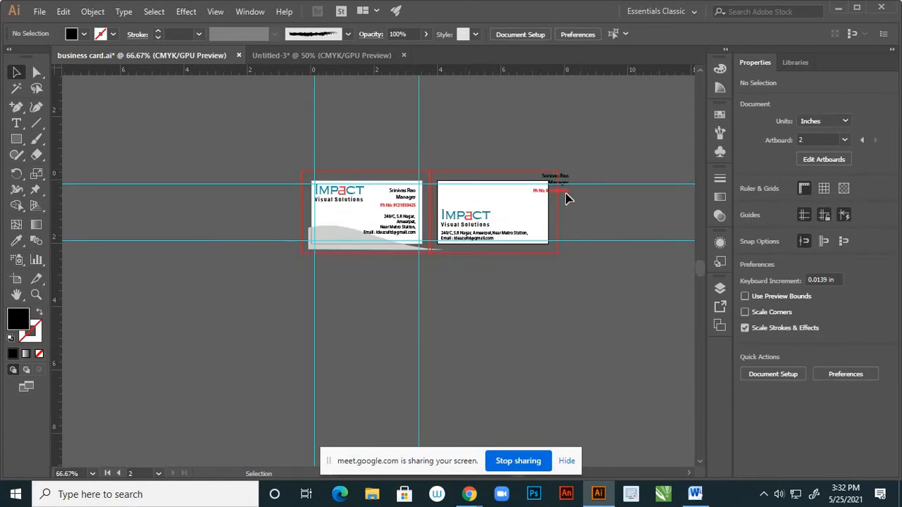
Drag the name, title and phone block inside the back card's top-right corner
{"action": "left_click", "coordinate": [560, 192]}
{"action": "scroll", "coordinate": [557, 193], "scroll_direction": "up", "scroll_amount": 2}
{"action": "left_click_drag", "start_coordinate": [524, 199], "coordinate": [464, 240]}
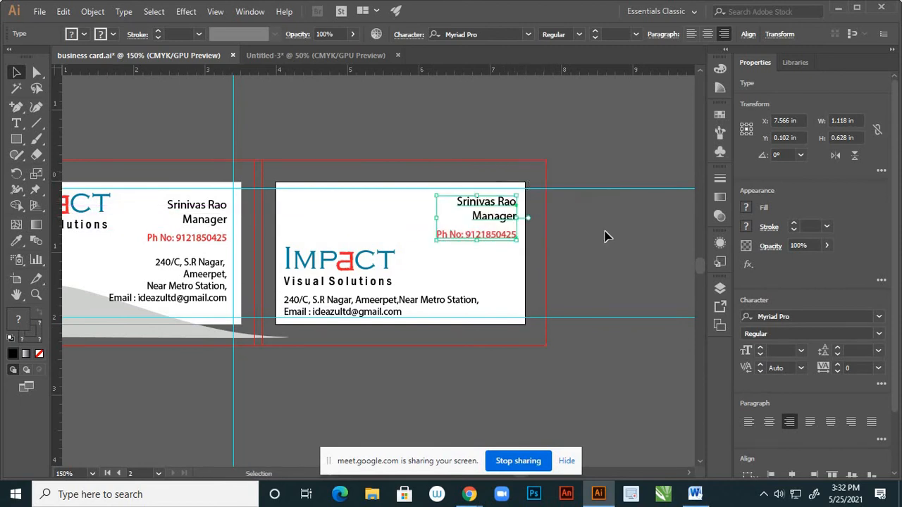
{"action": "scroll", "coordinate": [527, 207], "scroll_direction": "up", "scroll_amount": 2}
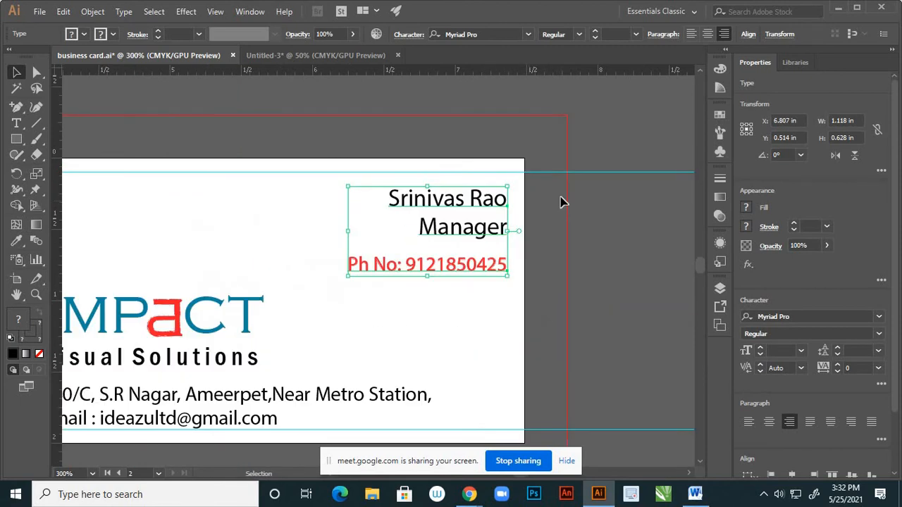
{"action": "left_click", "coordinate": [598, 237]}
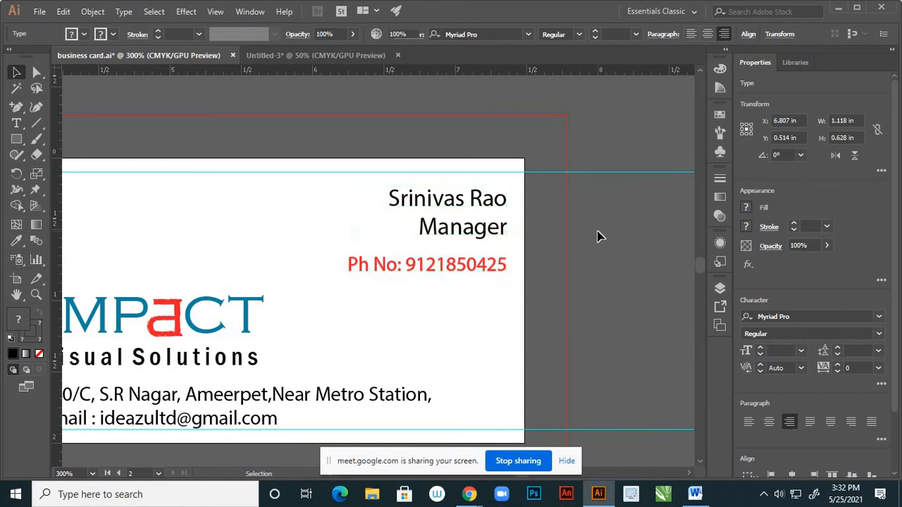
{"action": "scroll", "coordinate": [523, 201], "scroll_direction": "down", "scroll_amount": 2}
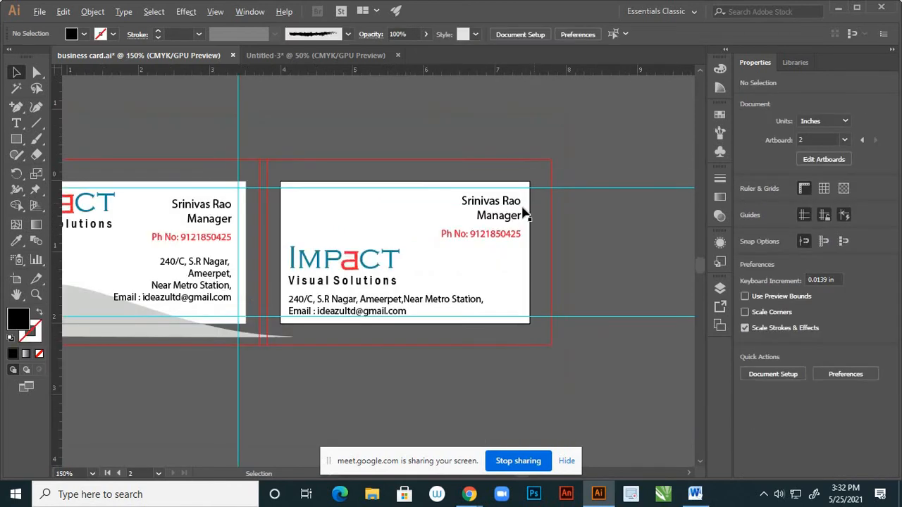
{"action": "scroll", "coordinate": [533, 215], "scroll_direction": "up", "scroll_amount": 2}
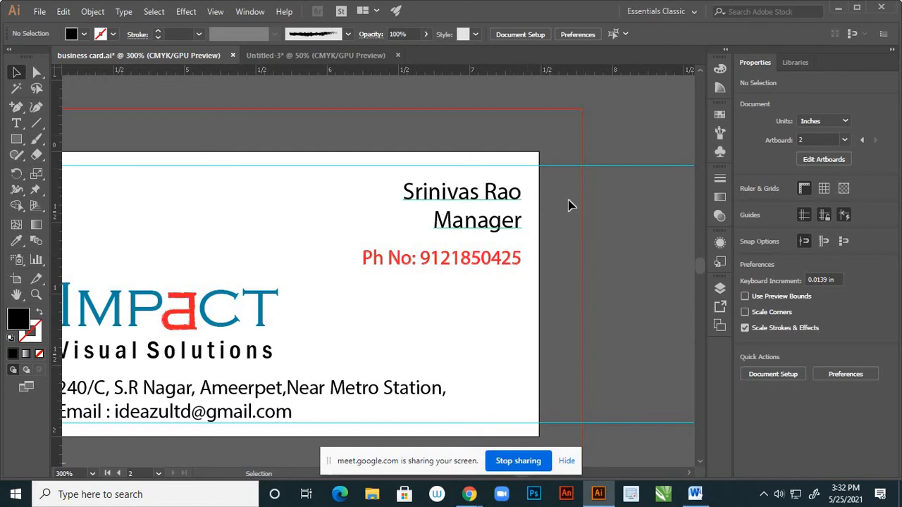
{"action": "scroll", "coordinate": [572, 206], "scroll_direction": "down", "scroll_amount": 3}
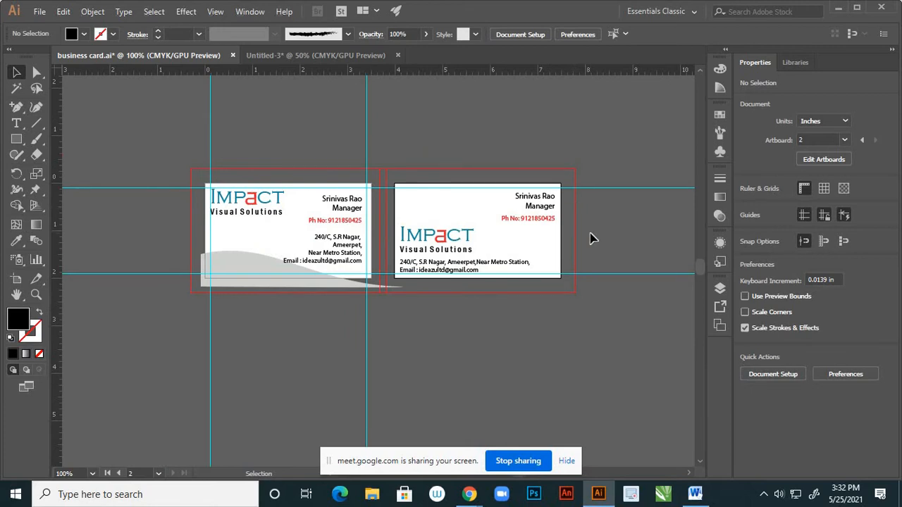
{"action": "scroll", "coordinate": [547, 224], "scroll_direction": "up", "scroll_amount": 2}
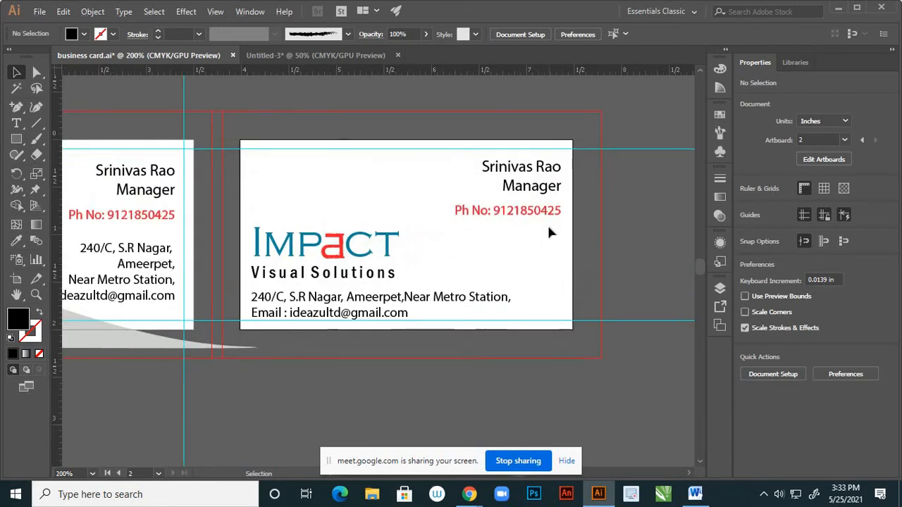
{"action": "scroll", "coordinate": [526, 229], "scroll_direction": "down", "scroll_amount": 3}
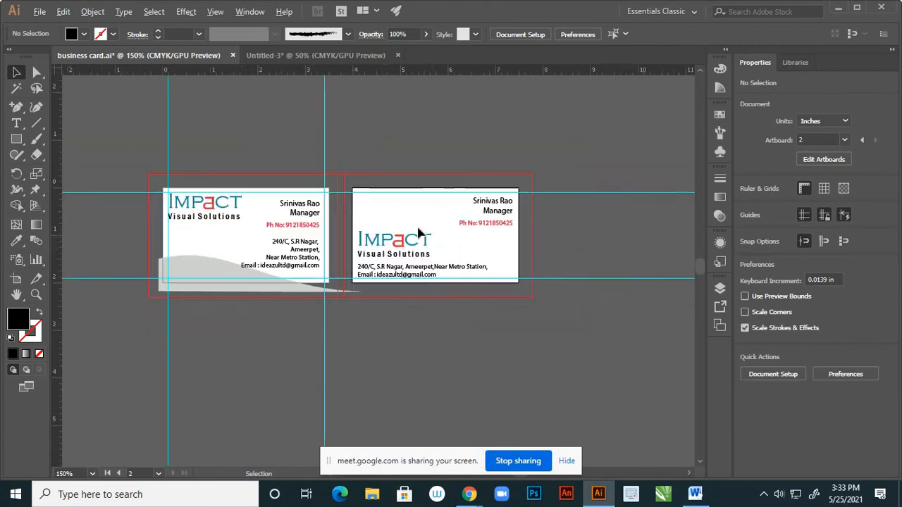
{"action": "scroll", "coordinate": [392, 216], "scroll_direction": "up", "scroll_amount": 2}
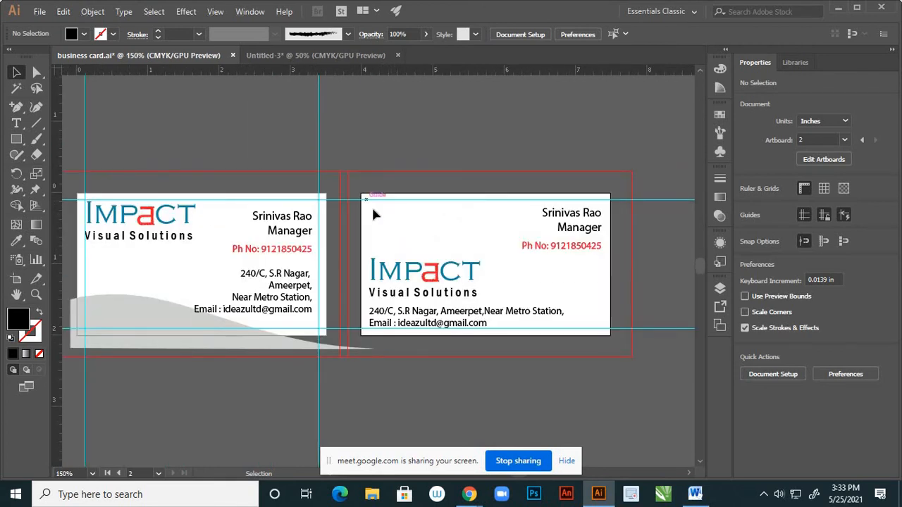
{"action": "left_click", "coordinate": [18, 140]}
{"action": "scroll", "coordinate": [370, 200], "scroll_direction": "up", "scroll_amount": 2}
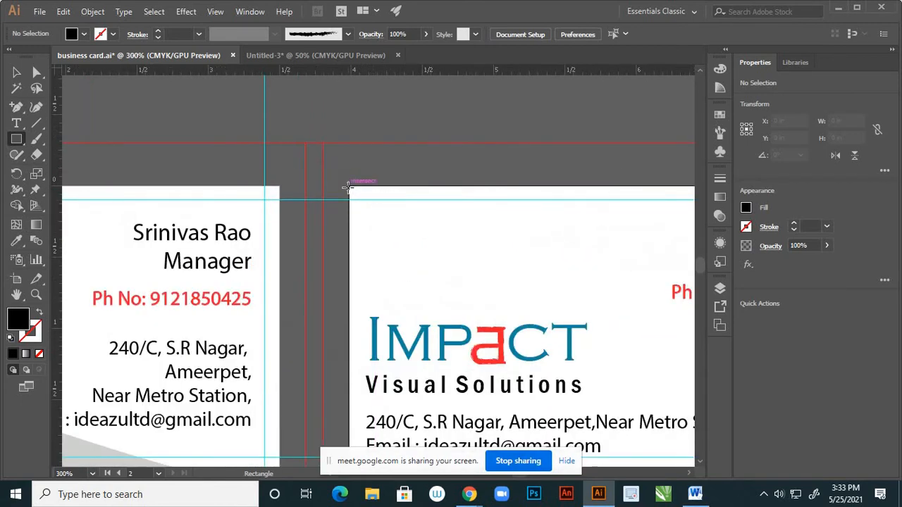
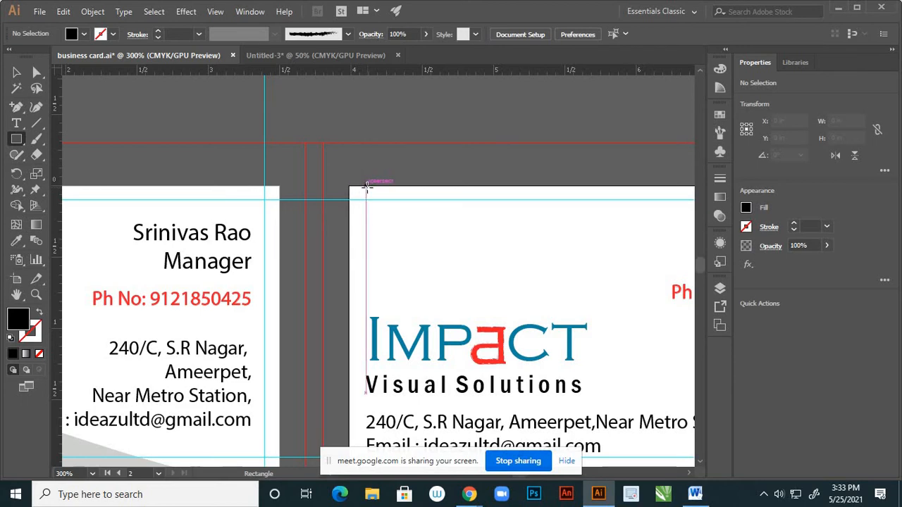
Draw a thin 1.514 × 0.097 in bar along the top edge of the right-hand card
{"action": "left_click_drag", "start_coordinate": [367, 185], "coordinate": [585, 200]}
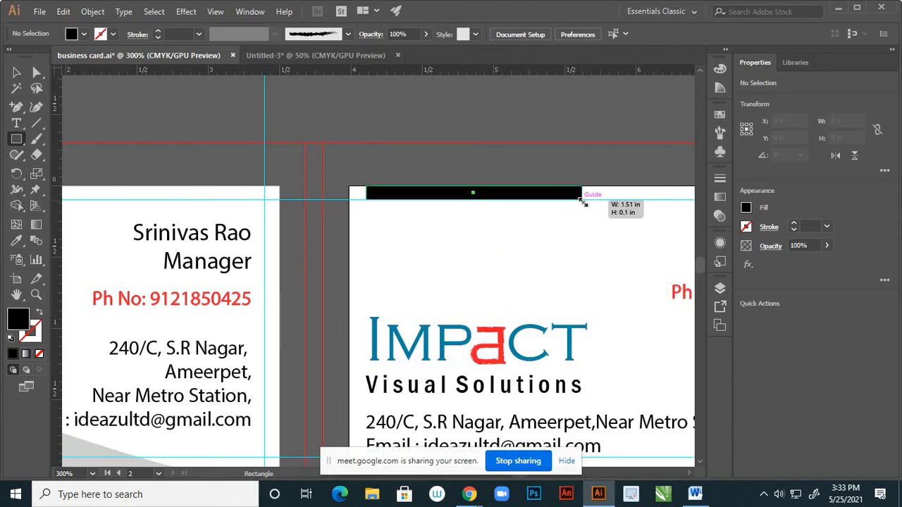
{"action": "scroll", "coordinate": [513, 169], "scroll_direction": "down", "scroll_amount": 4}
{"action": "scroll", "coordinate": [513, 169], "scroll_direction": "up", "scroll_amount": 2}
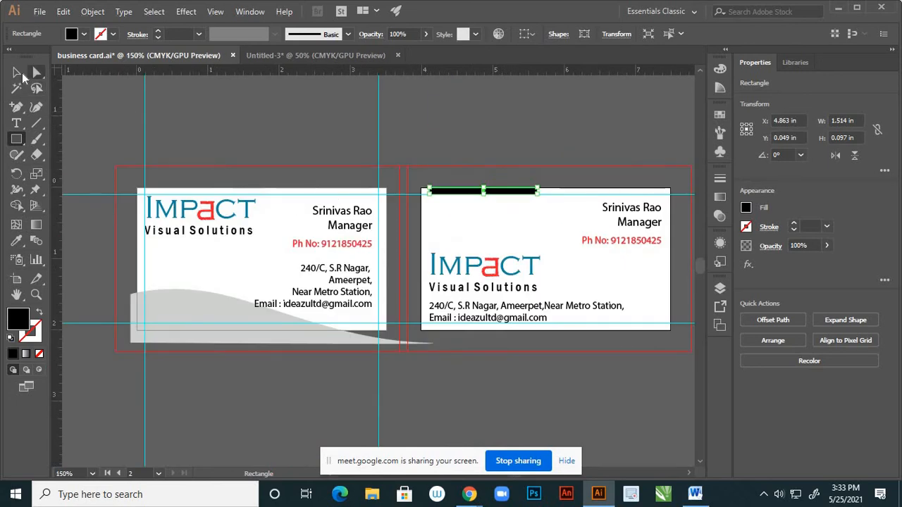
{"action": "key", "text": "v"}
{"action": "scroll", "coordinate": [522, 224], "scroll_direction": "up", "scroll_amount": 2}
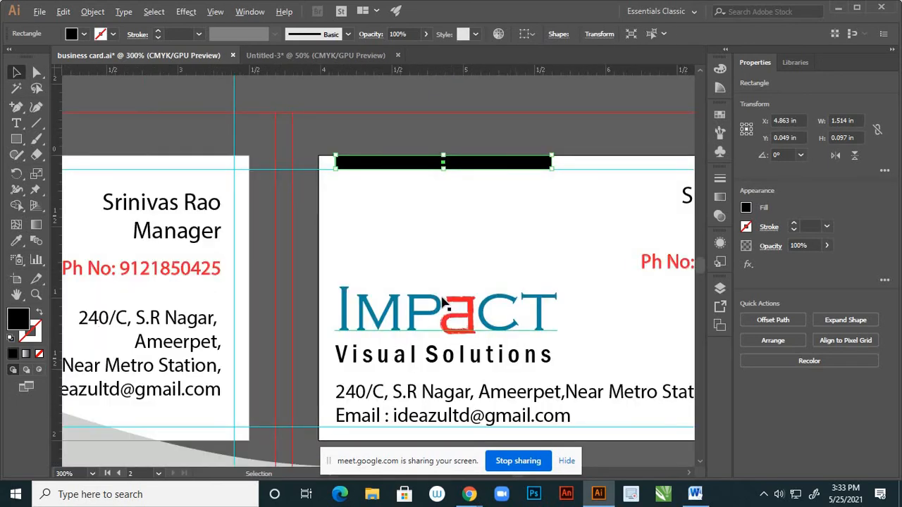
{"action": "scroll", "coordinate": [450, 303], "scroll_direction": "up", "scroll_amount": 1}
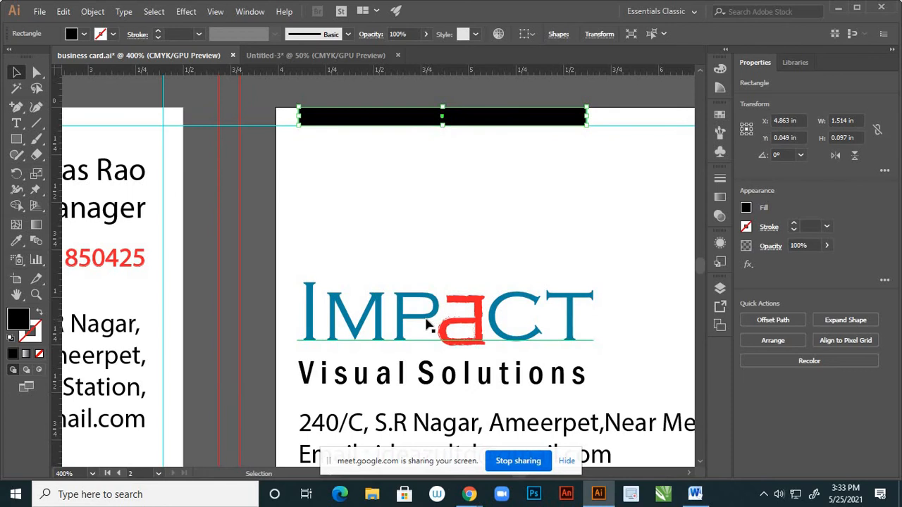
Sample the IMPACT logo's teal with the Eyedropper to recolour the top bar
{"action": "key", "text": "i"}
{"action": "left_click", "coordinate": [404, 292]}
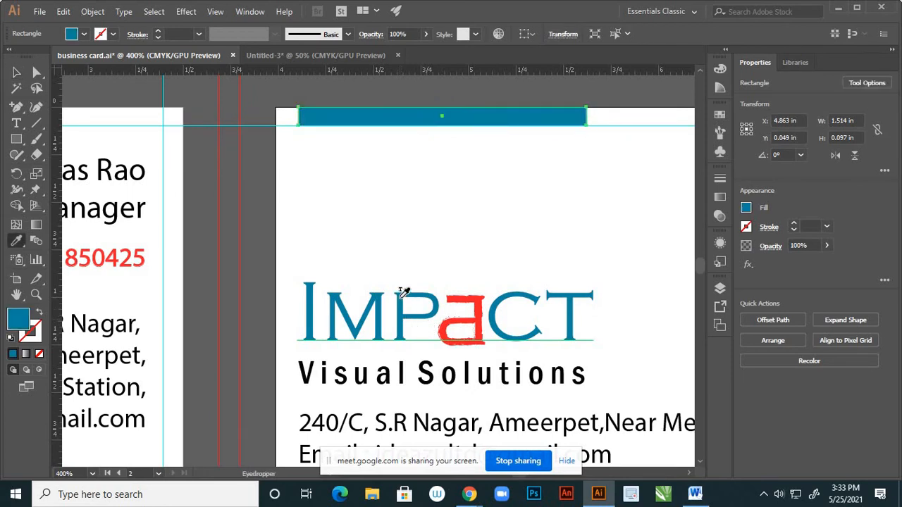
{"action": "left_click", "coordinate": [17, 73]}
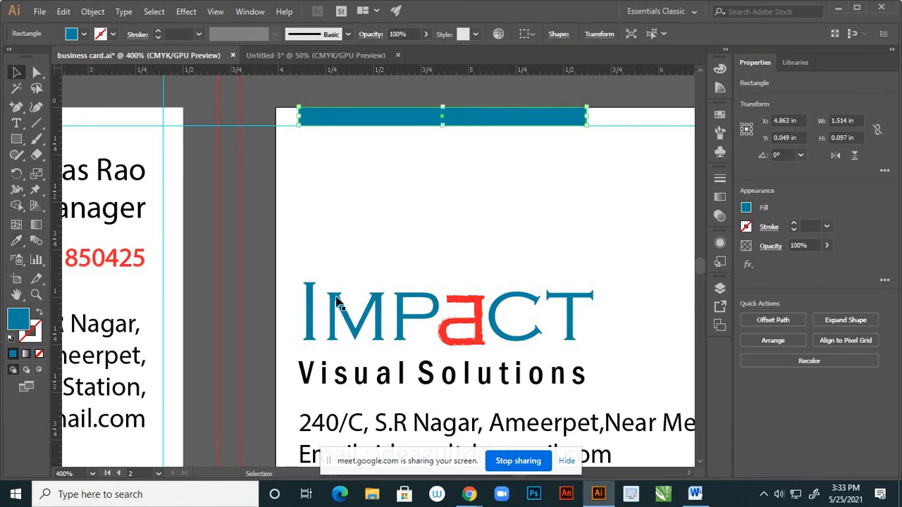
{"action": "left_click", "coordinate": [258, 284]}
Add a vertical guide at the logo's right edge and stretch the bar's right end to it
{"action": "scroll", "coordinate": [432, 352], "scroll_direction": "down", "scroll_amount": 3}
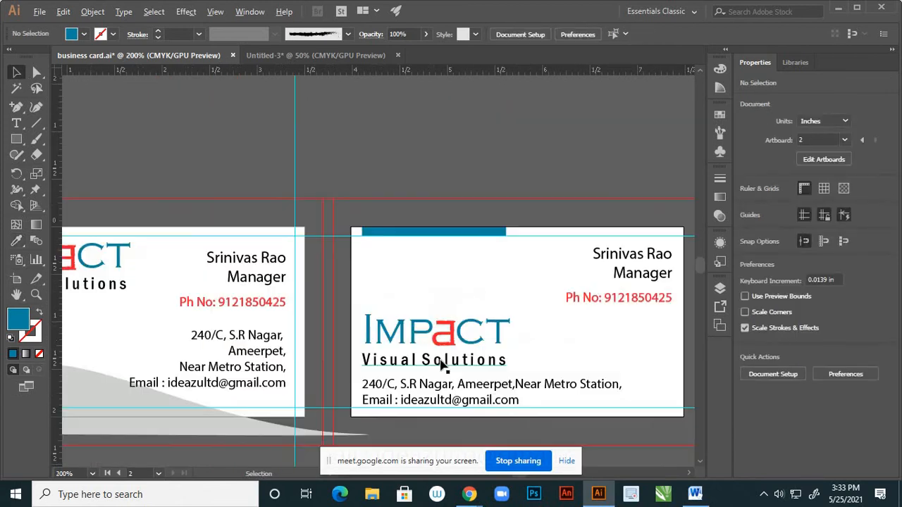
{"action": "scroll", "coordinate": [461, 242], "scroll_direction": "up", "scroll_amount": 2}
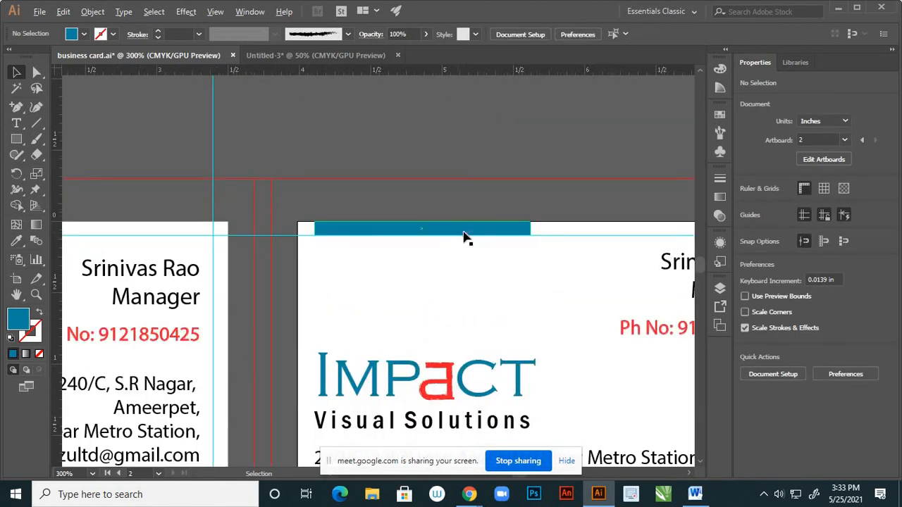
{"action": "scroll", "coordinate": [513, 235], "scroll_direction": "down", "scroll_amount": 1}
{"action": "scroll", "coordinate": [509, 235], "scroll_direction": "up", "scroll_amount": 1}
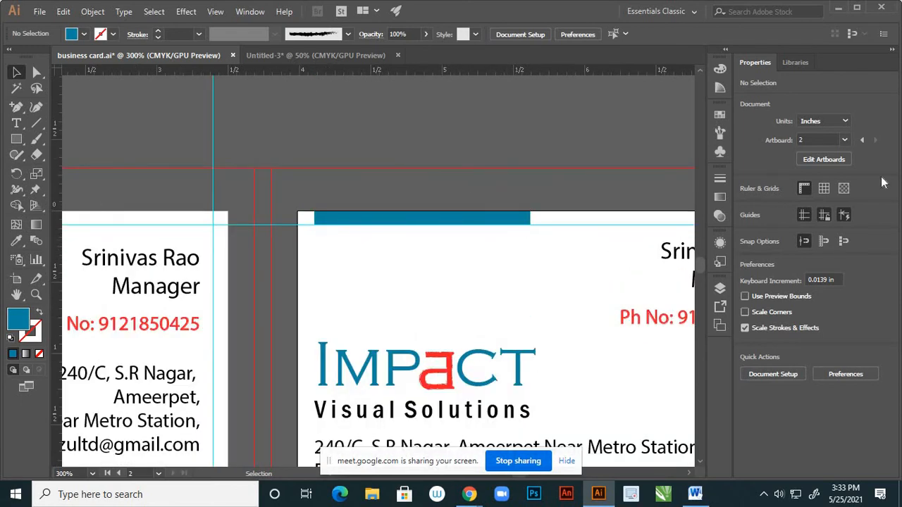
{"action": "left_click_drag", "start_coordinate": [59, 131], "coordinate": [537, 284]}
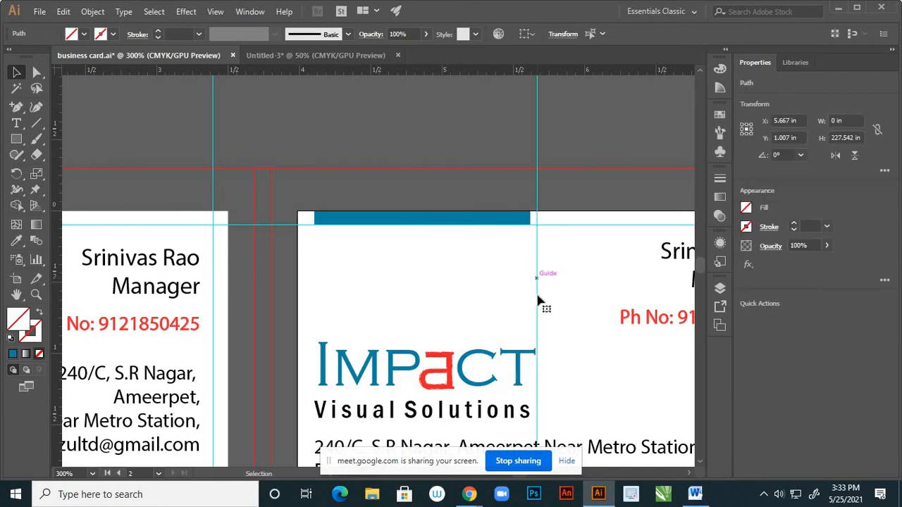
{"action": "scroll", "coordinate": [532, 265], "scroll_direction": "up", "scroll_amount": 2}
{"action": "left_click", "coordinate": [487, 180]}
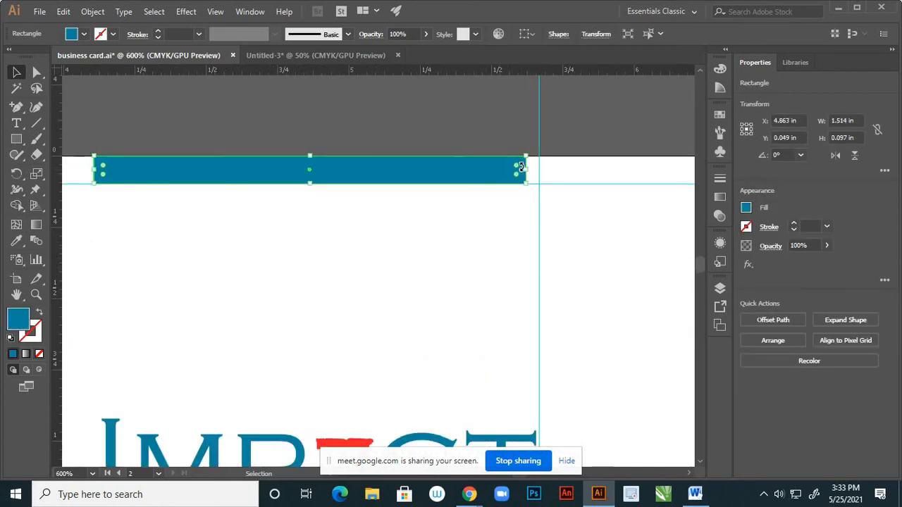
{"action": "scroll", "coordinate": [530, 170], "scroll_direction": "up", "scroll_amount": 2}
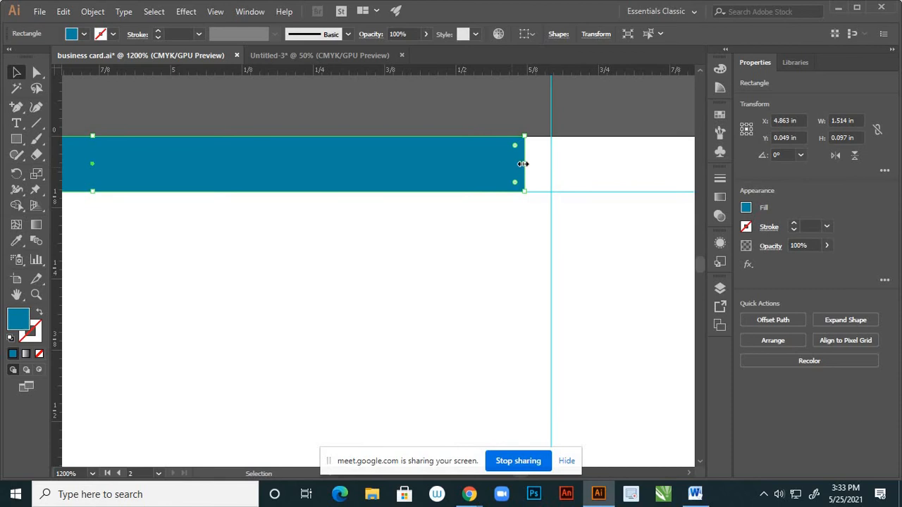
{"action": "left_click_drag", "start_coordinate": [522, 164], "coordinate": [550, 165]}
{"action": "scroll", "coordinate": [513, 232], "scroll_direction": "down", "scroll_amount": 3}
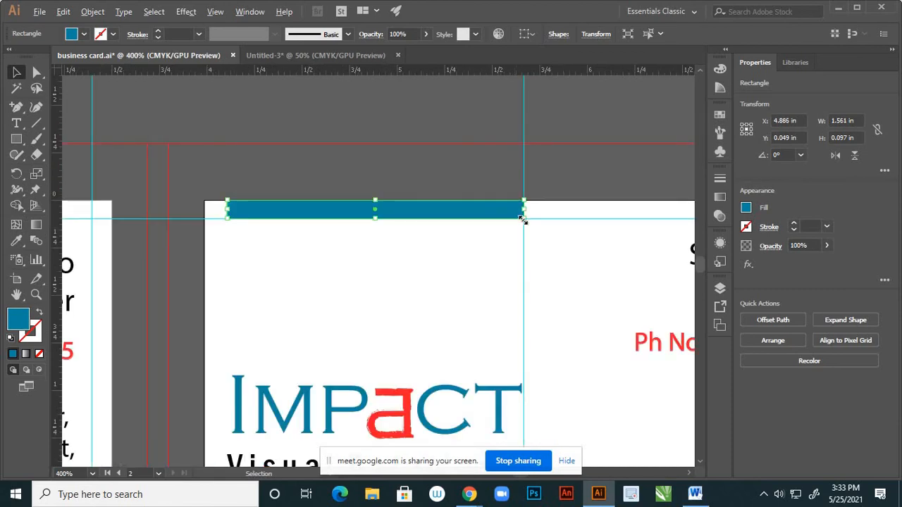
{"action": "scroll", "coordinate": [494, 233], "scroll_direction": "down", "scroll_amount": 3}
{"action": "left_click", "coordinate": [400, 239]}
Add a guide at the logo's left edge and line the bar's left end up with it
{"action": "scroll", "coordinate": [381, 235], "scroll_direction": "up", "scroll_amount": 4}
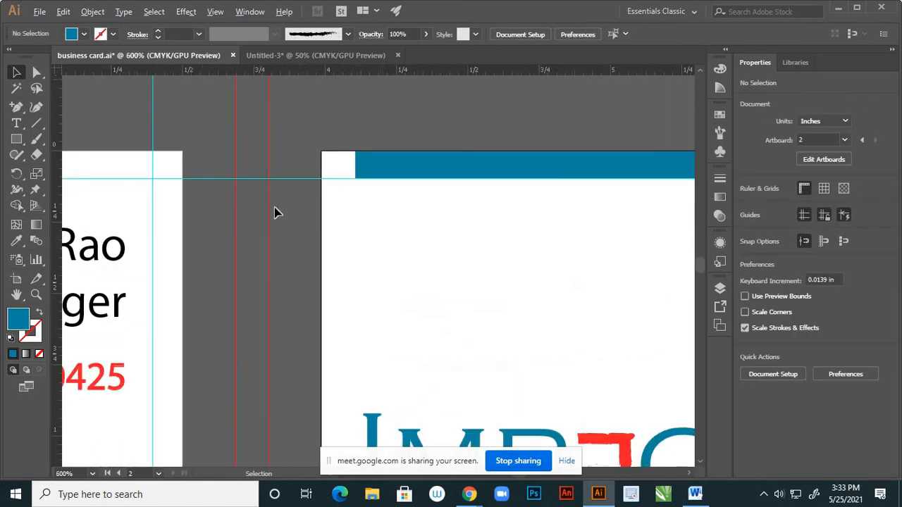
{"action": "left_click_drag", "start_coordinate": [54, 134], "coordinate": [364, 268]}
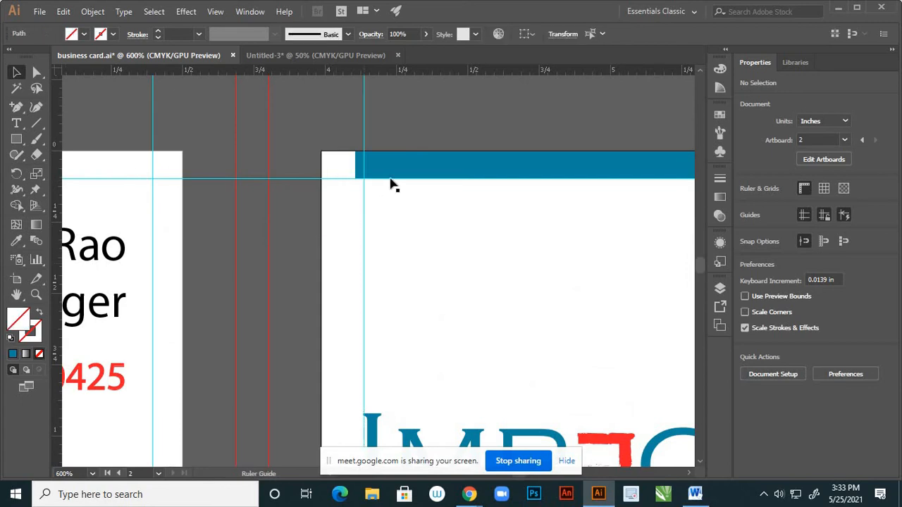
{"action": "left_click", "coordinate": [388, 175]}
{"action": "scroll", "coordinate": [356, 167], "scroll_direction": "up", "scroll_amount": 3}
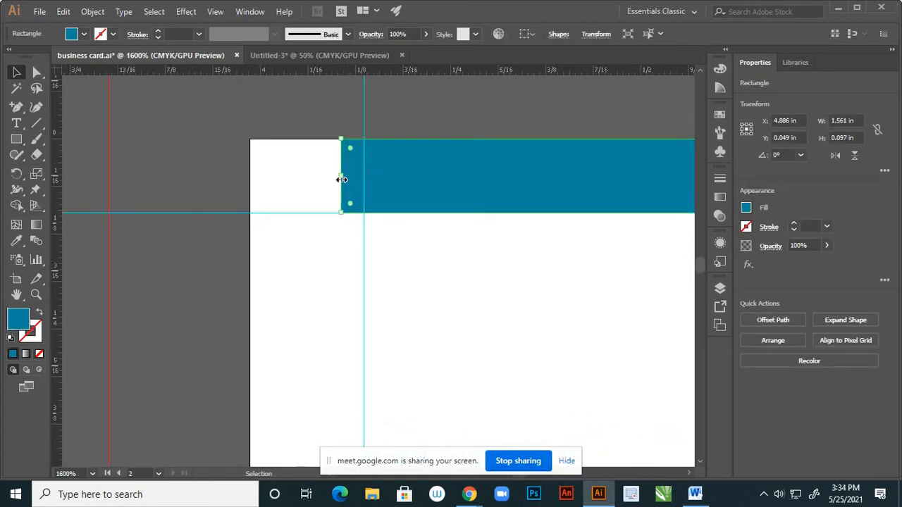
{"action": "mouse_move", "coordinate": [345, 175]}
{"action": "left_mouse_down"}
{"action": "mouse_move", "coordinate": [388, 179]}
{"action": "mouse_move", "coordinate": [345, 178]}
{"action": "mouse_move", "coordinate": [361, 182]}
{"action": "left_mouse_up"}
{"action": "left_click", "coordinate": [217, 141]}
{"action": "scroll", "coordinate": [362, 177], "scroll_direction": "down", "scroll_amount": 9}
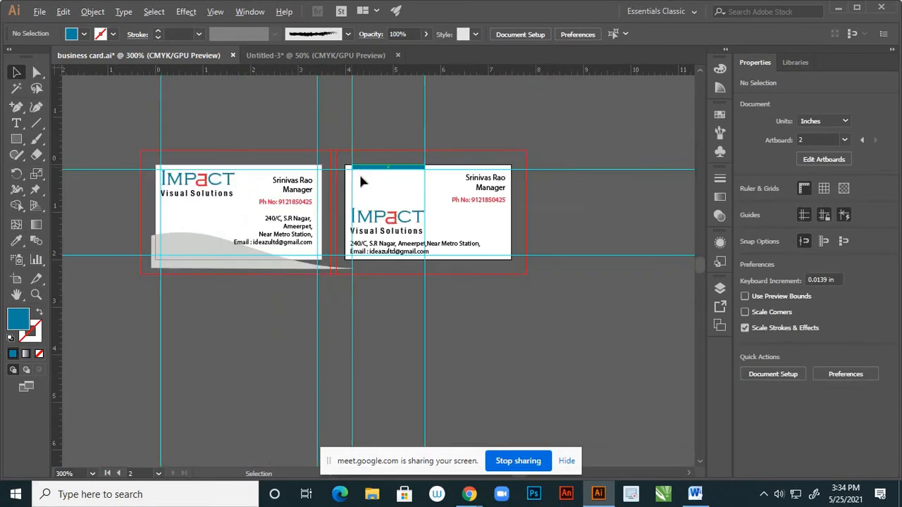
Check the contents of Layer 3, card 1 and the rulers layer by toggling their visibility
{"action": "scroll", "coordinate": [394, 177], "scroll_direction": "up", "scroll_amount": 2}
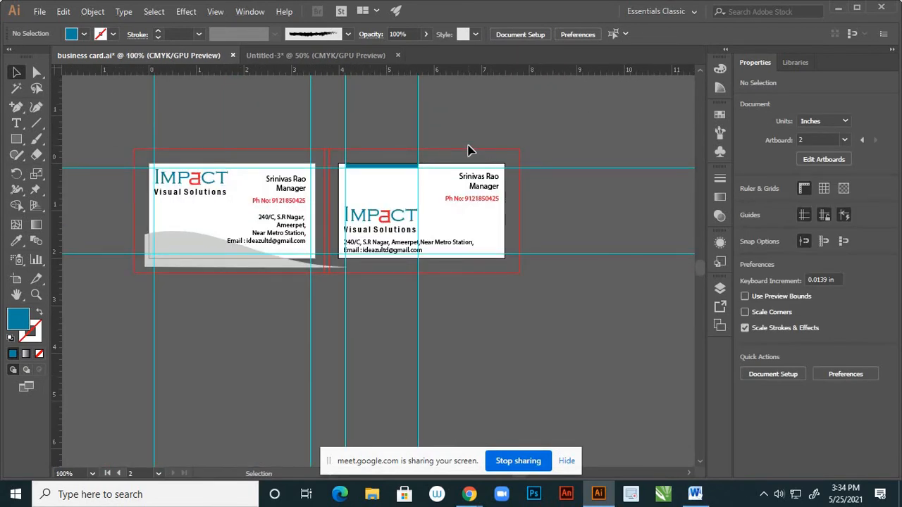
{"action": "scroll", "coordinate": [445, 153], "scroll_direction": "up", "scroll_amount": 3}
{"action": "scroll", "coordinate": [399, 201], "scroll_direction": "down", "scroll_amount": 2}
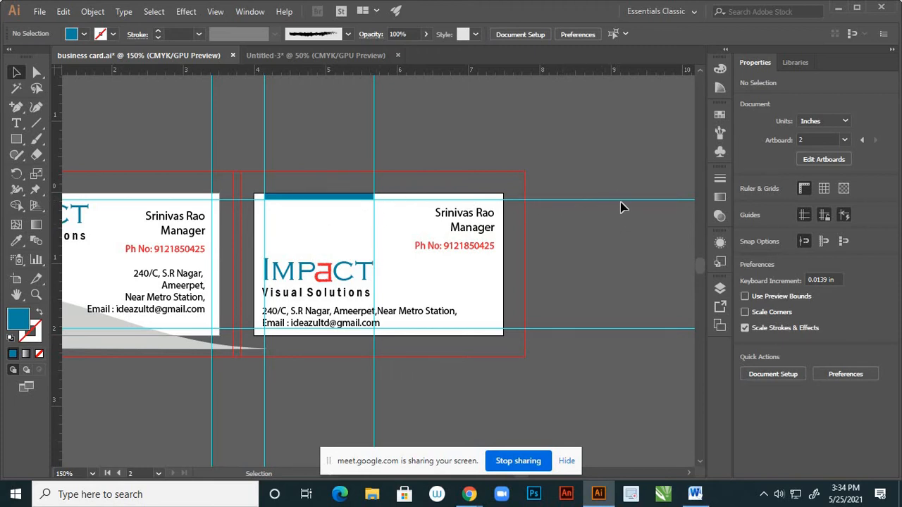
{"action": "left_click", "coordinate": [720, 289]}
{"action": "left_click", "coordinate": [557, 303]}
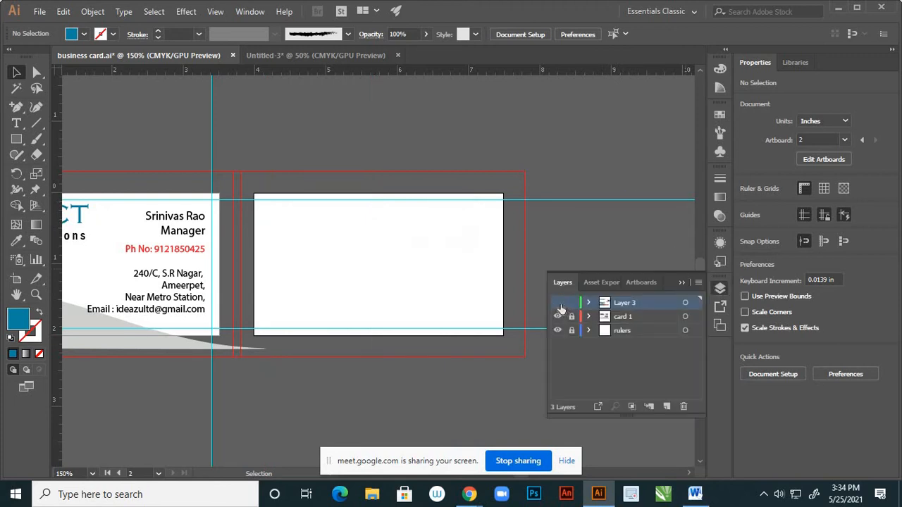
{"action": "left_click", "coordinate": [558, 303]}
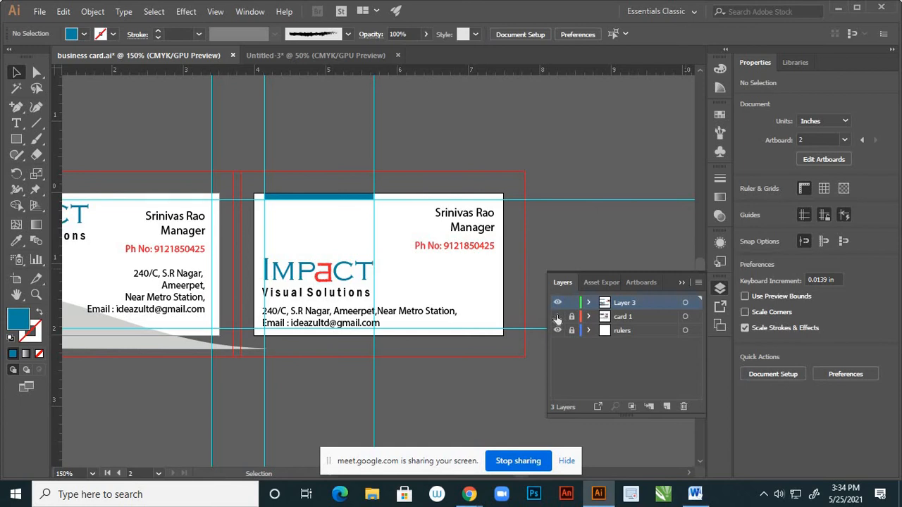
{"action": "left_click", "coordinate": [557, 317]}
{"action": "left_click", "coordinate": [558, 318]}
{"action": "left_click", "coordinate": [557, 330]}
{"action": "left_click", "coordinate": [558, 330]}
{"action": "left_click", "coordinate": [605, 199]}
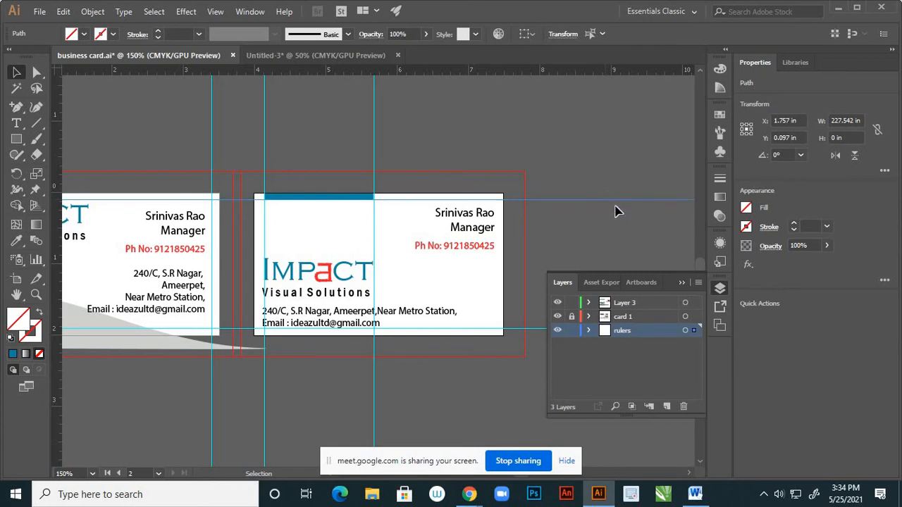
{"action": "left_click", "coordinate": [620, 217]}
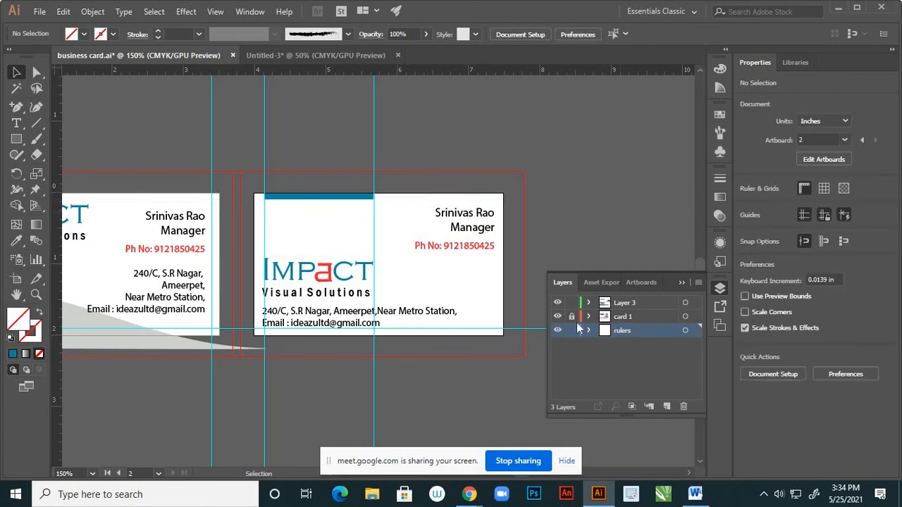
{"action": "left_click", "coordinate": [558, 303]}
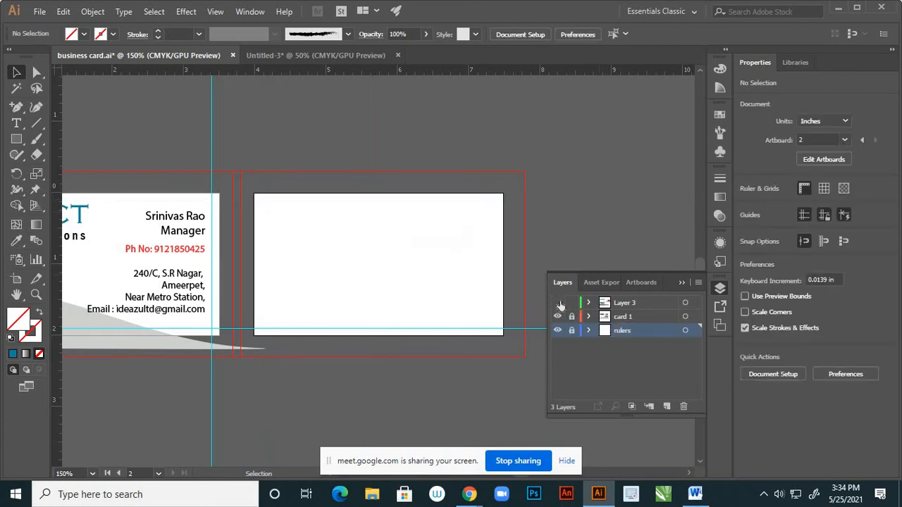
{"action": "left_click", "coordinate": [558, 303]}
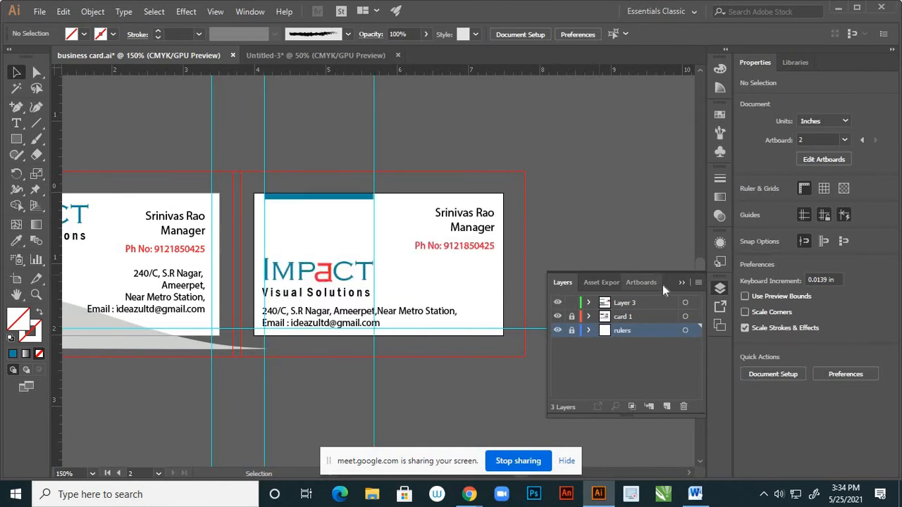
Delete both vertical guides crossing the right card
{"action": "left_click", "coordinate": [374, 138]}
{"action": "key", "text": "Delete"}
{"action": "left_click", "coordinate": [264, 144]}
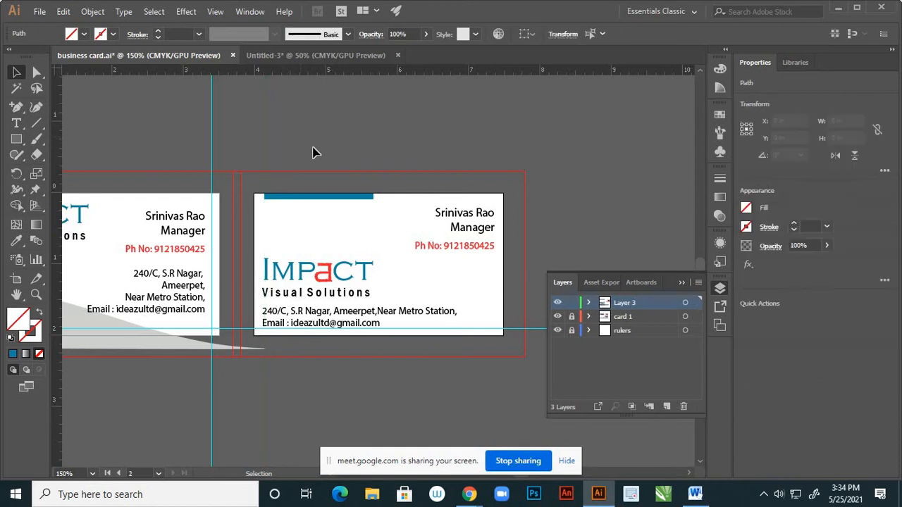
{"action": "key", "text": "Delete"}
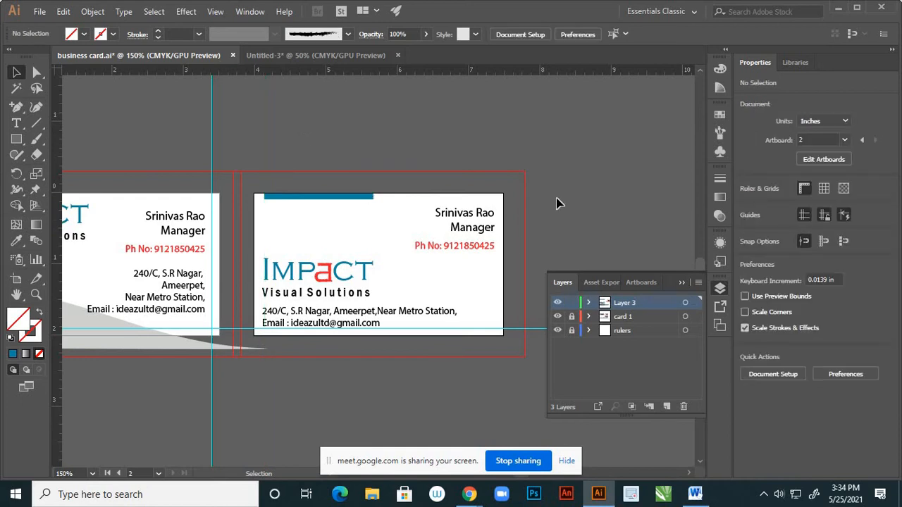
{"action": "left_click", "coordinate": [682, 283]}
{"action": "scroll", "coordinate": [507, 252], "scroll_direction": "down", "scroll_amount": 3, "text": "alt"}
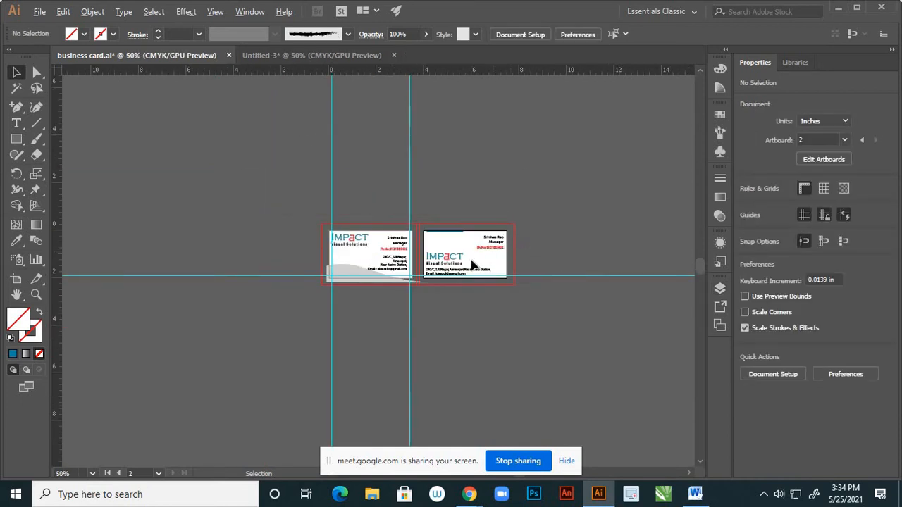
{"action": "scroll", "coordinate": [458, 250], "scroll_direction": "up", "scroll_amount": 3, "text": "alt"}
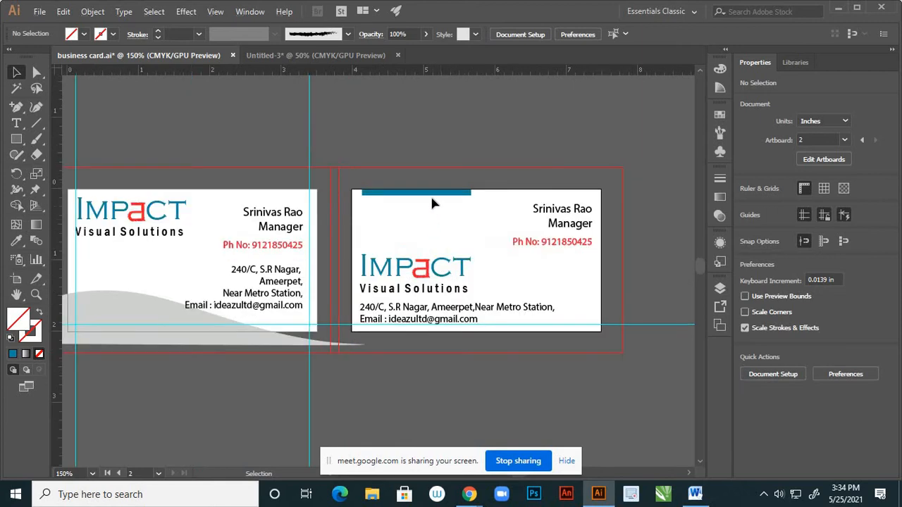
Drag the teal bar's bottom edge down to make it taller
{"action": "scroll", "coordinate": [434, 201], "scroll_direction": "up", "scroll_amount": 3, "text": "alt"}
{"action": "left_click", "coordinate": [432, 194]}
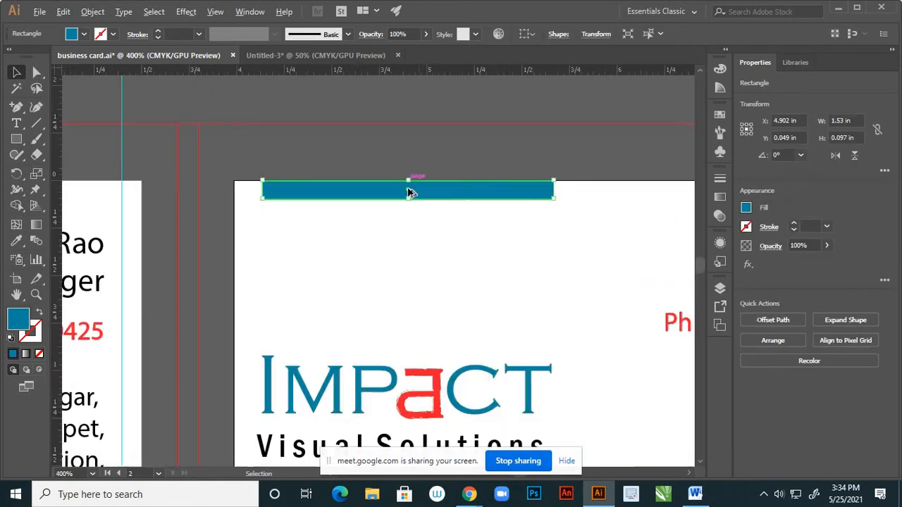
{"action": "scroll", "coordinate": [408, 192], "scroll_direction": "up", "scroll_amount": 2, "text": "alt"}
{"action": "left_click_drag", "start_coordinate": [409, 207], "coordinate": [411, 235]}
{"action": "left_click", "coordinate": [433, 141]}
{"action": "scroll", "coordinate": [451, 218], "scroll_direction": "down", "scroll_amount": 6, "text": "alt"}
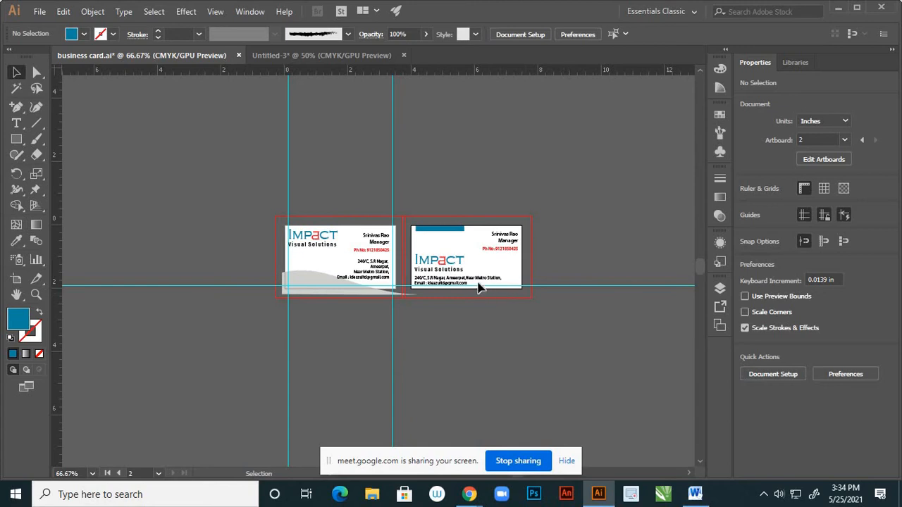
{"action": "scroll", "coordinate": [463, 274], "scroll_direction": "up", "scroll_amount": 1, "text": "alt"}
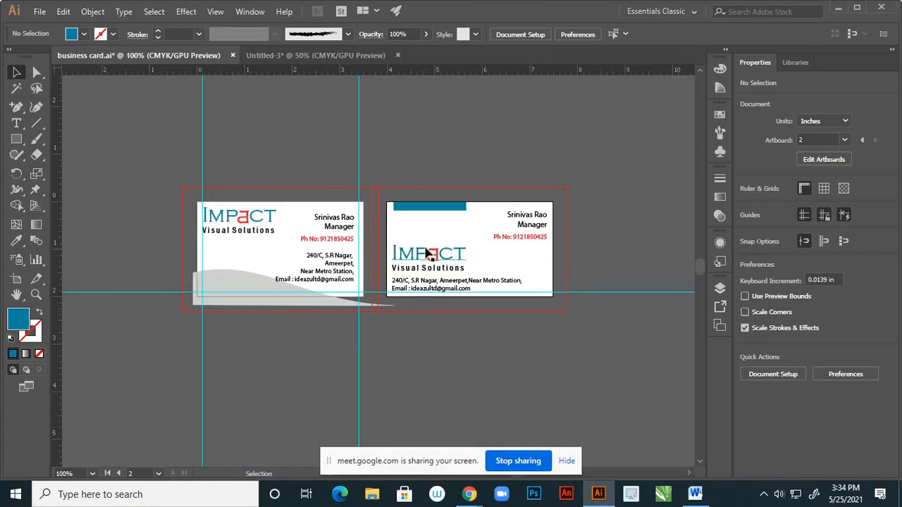
{"action": "key", "text": "a"}
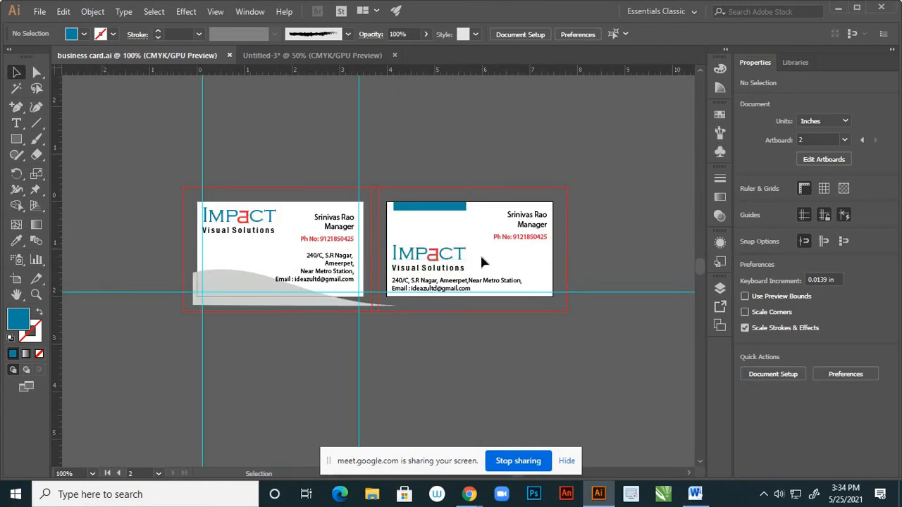
{"action": "scroll", "coordinate": [532, 257], "scroll_direction": "down", "scroll_amount": 2}
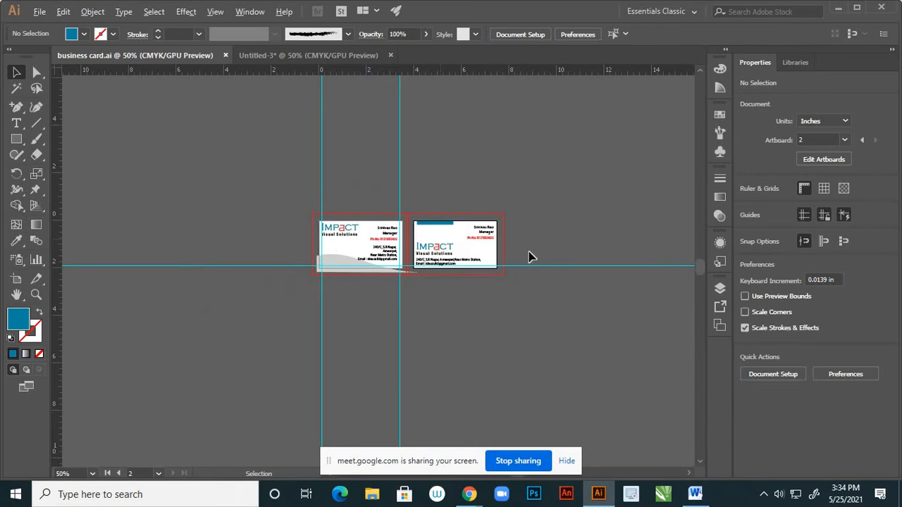
Inspect Layer 3's artwork in the Layers panel, selecting everything on it
{"action": "left_click", "coordinate": [719, 288]}
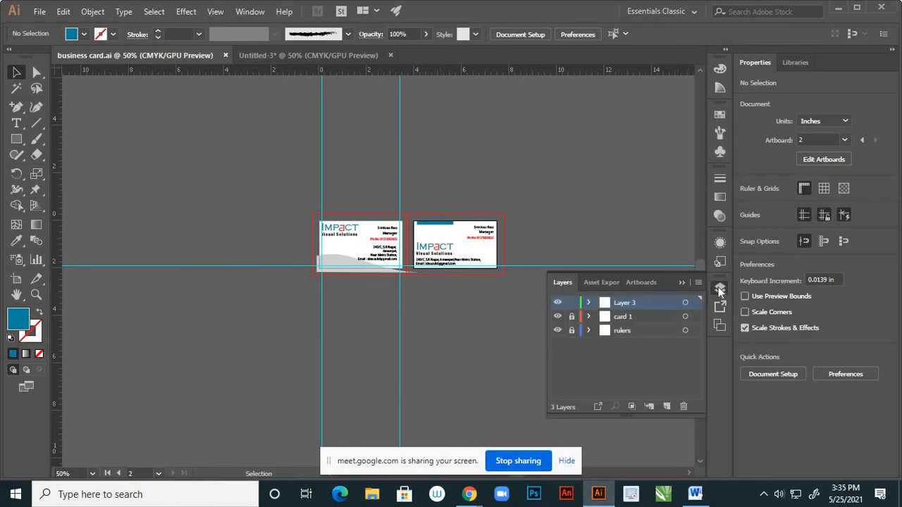
{"action": "left_click", "coordinate": [558, 303]}
{"action": "left_click", "coordinate": [557, 303]}
{"action": "left_click", "coordinate": [558, 303]}
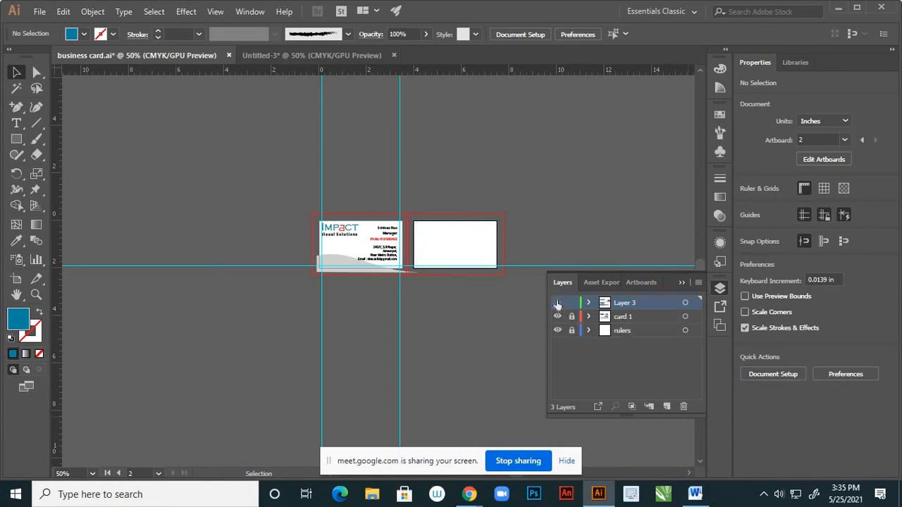
{"action": "left_click", "coordinate": [557, 303]}
{"action": "left_click", "coordinate": [685, 303]}
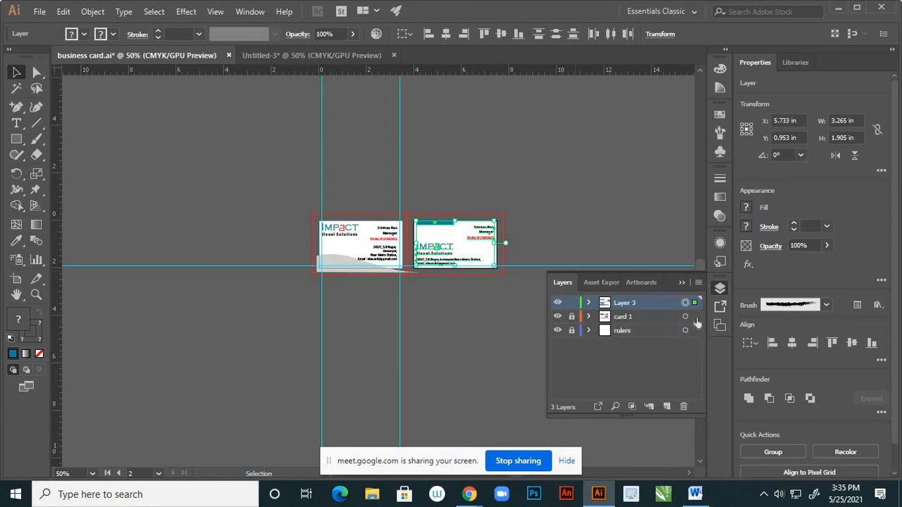
{"action": "left_click", "coordinate": [670, 348]}
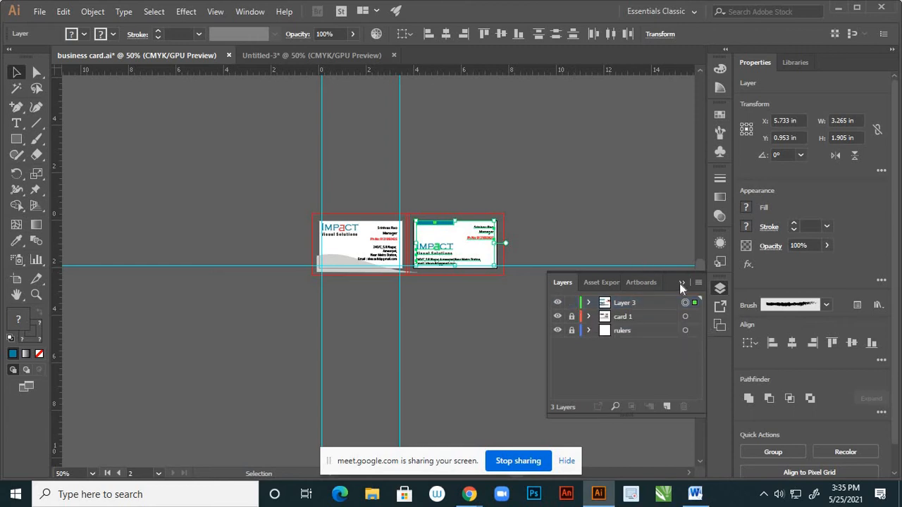
{"action": "left_click", "coordinate": [642, 243]}
{"action": "left_click", "coordinate": [444, 264]}
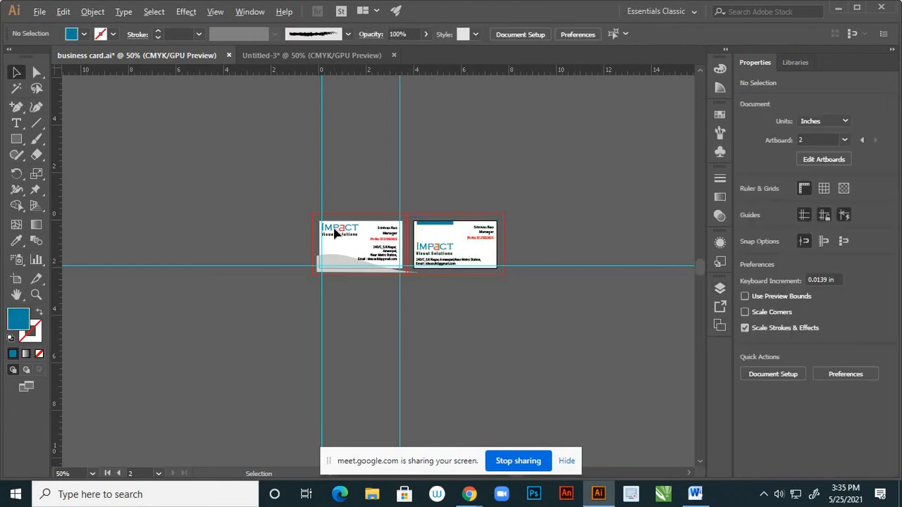
{"action": "scroll", "coordinate": [451, 261], "scroll_direction": "down", "scroll_amount": 1}
{"action": "scroll", "coordinate": [465, 247], "scroll_direction": "up", "scroll_amount": 3}
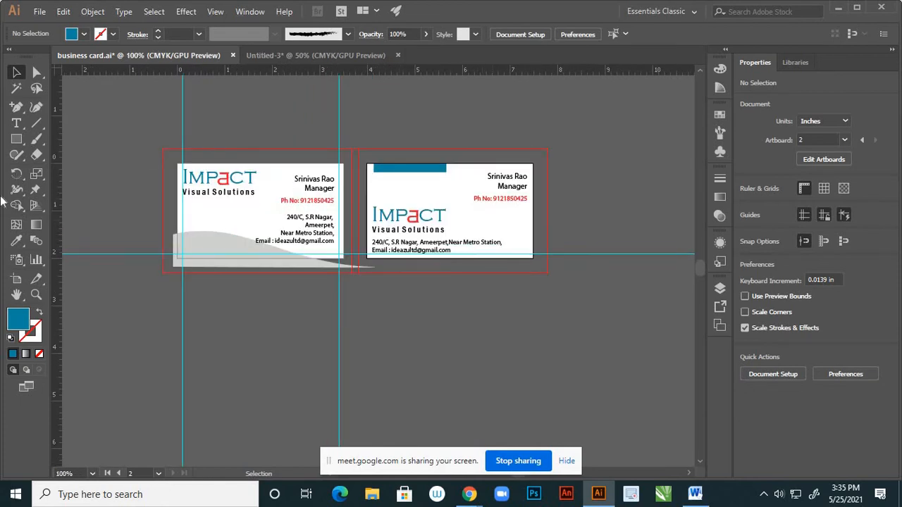
Alt-drag 'Artboard 1 copy' to the right to create 'Artboard 1 copy 2' with the card, then select its objects
{"action": "left_click", "coordinate": [15, 280]}
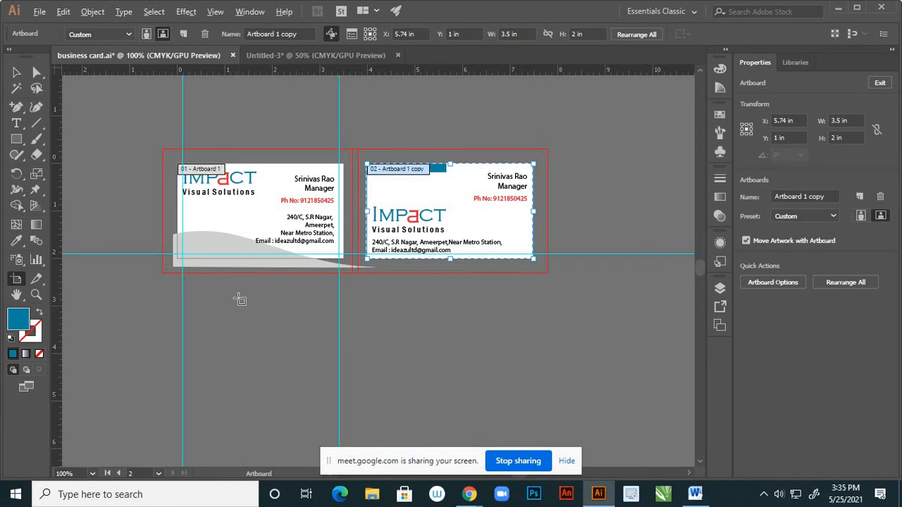
{"action": "scroll", "coordinate": [238, 298], "scroll_direction": "down", "scroll_amount": 1}
{"action": "scroll", "coordinate": [344, 290], "scroll_direction": "up", "scroll_amount": 1}
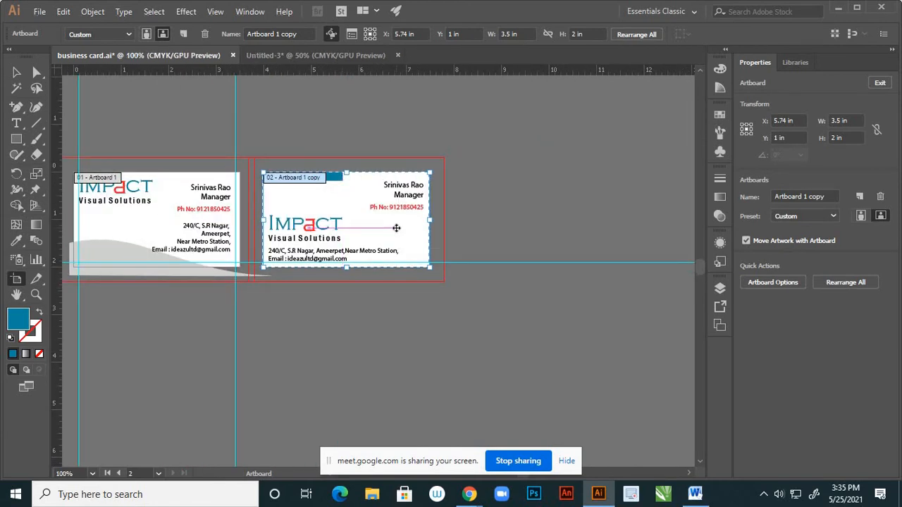
{"action": "left_click_drag", "start_coordinate": [394, 231], "coordinate": [583, 229]}
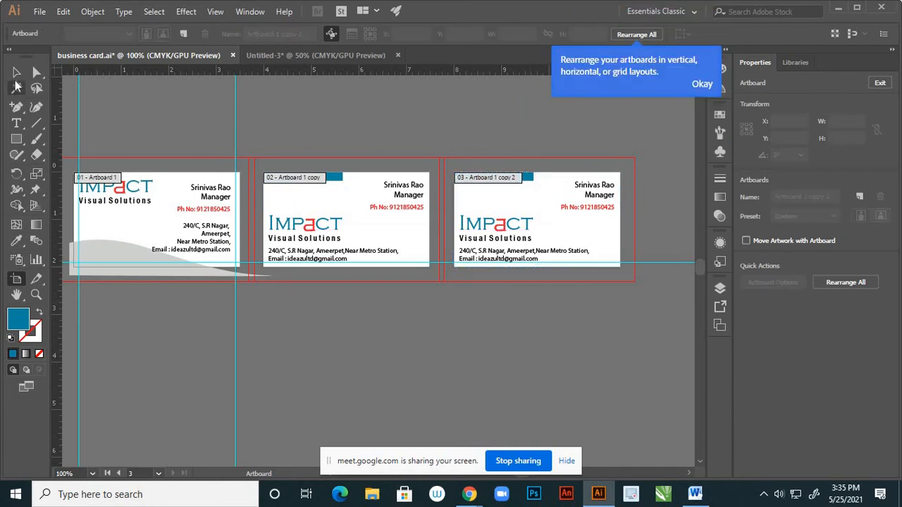
{"action": "left_click", "coordinate": [16, 73]}
{"action": "scroll", "coordinate": [362, 312], "scroll_direction": "down", "scroll_amount": 3}
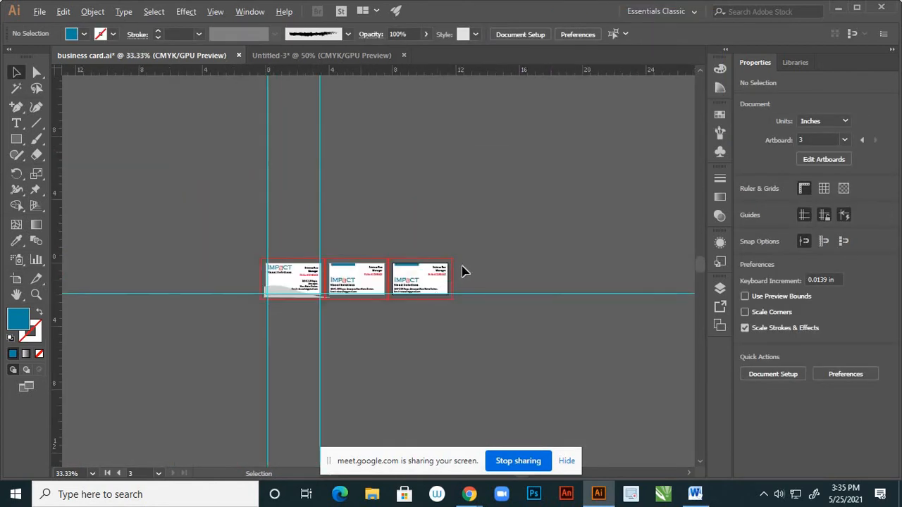
{"action": "scroll", "coordinate": [435, 272], "scroll_direction": "up", "scroll_amount": 2}
{"action": "scroll", "coordinate": [412, 263], "scroll_direction": "down", "scroll_amount": 1}
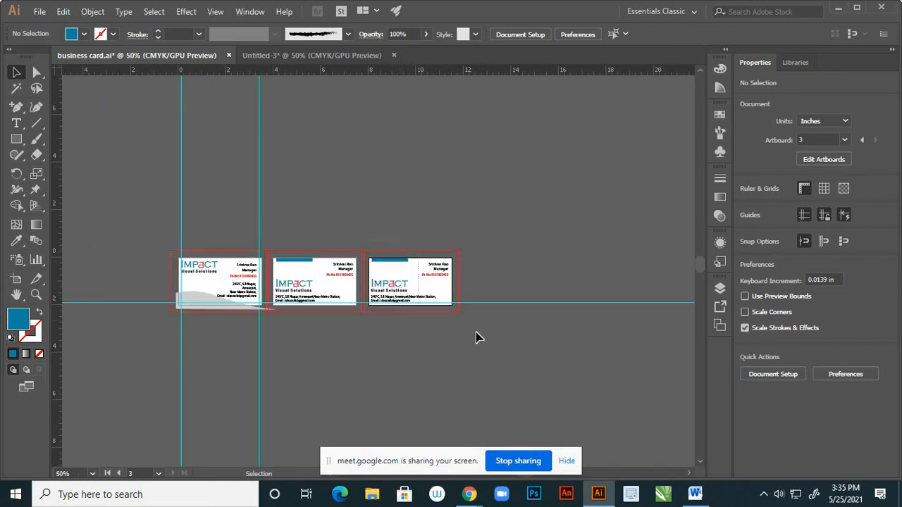
{"action": "key", "text": "ctrl+alt+a"}
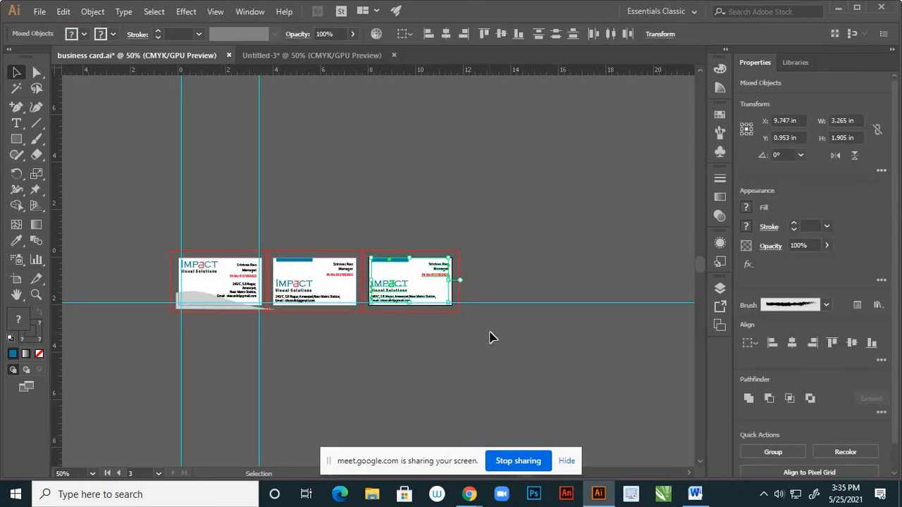
Remove the third card's objects, then rename Layer 3 to 'card 2' and lock it
{"action": "key", "text": "Delete"}
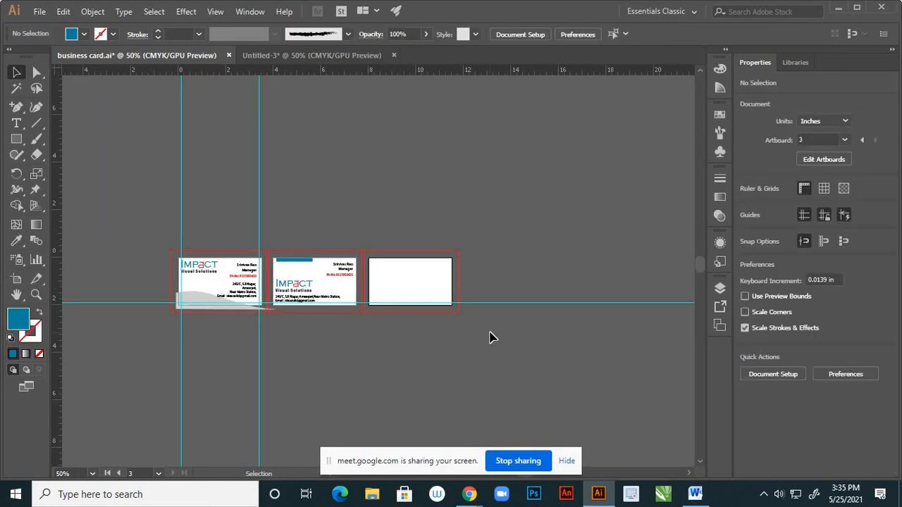
{"action": "left_click", "coordinate": [721, 288]}
{"action": "left_click", "coordinate": [559, 318]}
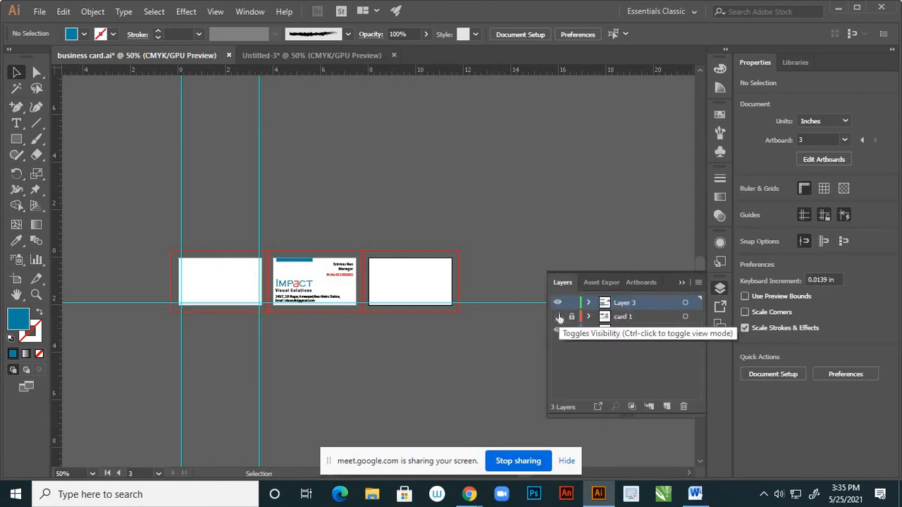
{"action": "left_click", "coordinate": [559, 319]}
{"action": "left_click", "coordinate": [556, 303]}
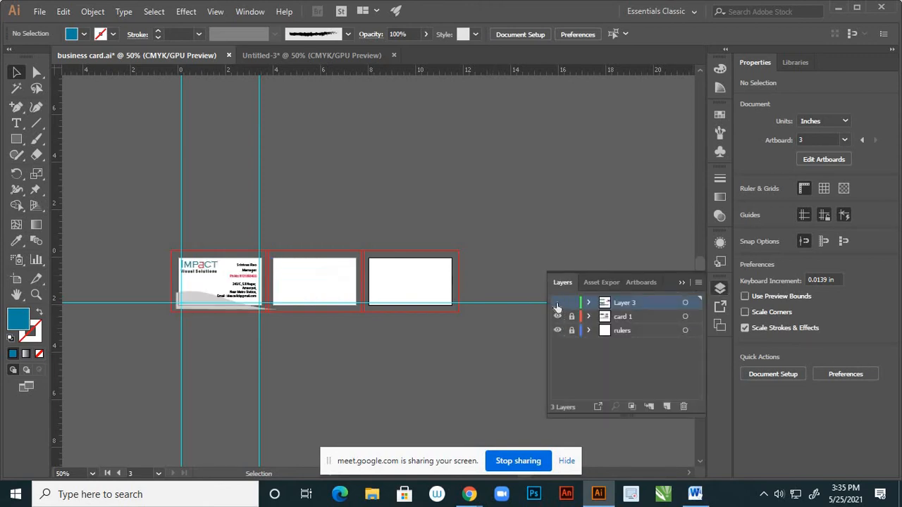
{"action": "left_click", "coordinate": [557, 303]}
{"action": "double_click", "coordinate": [635, 303]}
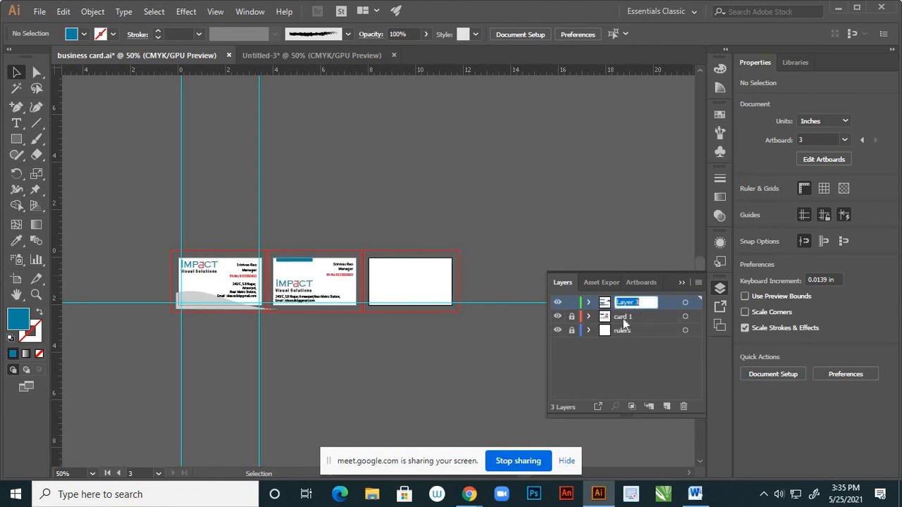
{"action": "type", "text": "card 2"}
{"action": "key", "text": "Return"}
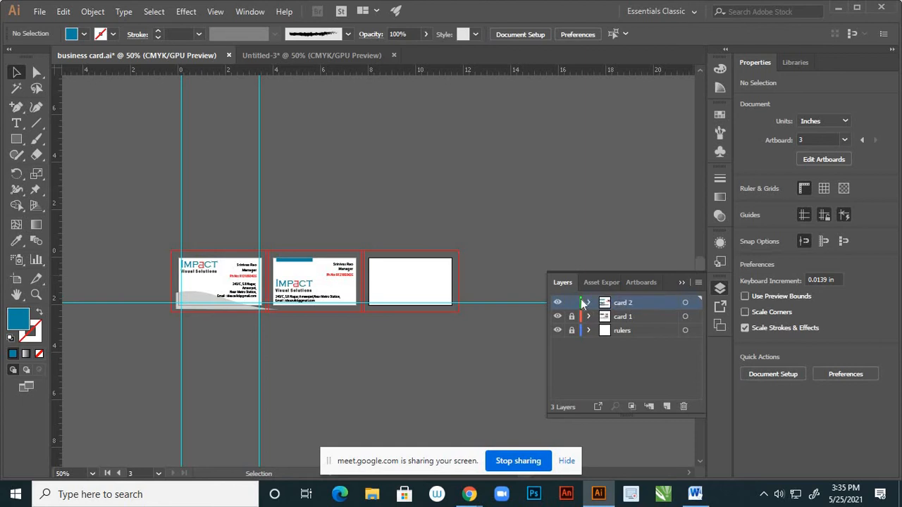
{"action": "left_click", "coordinate": [571, 302]}
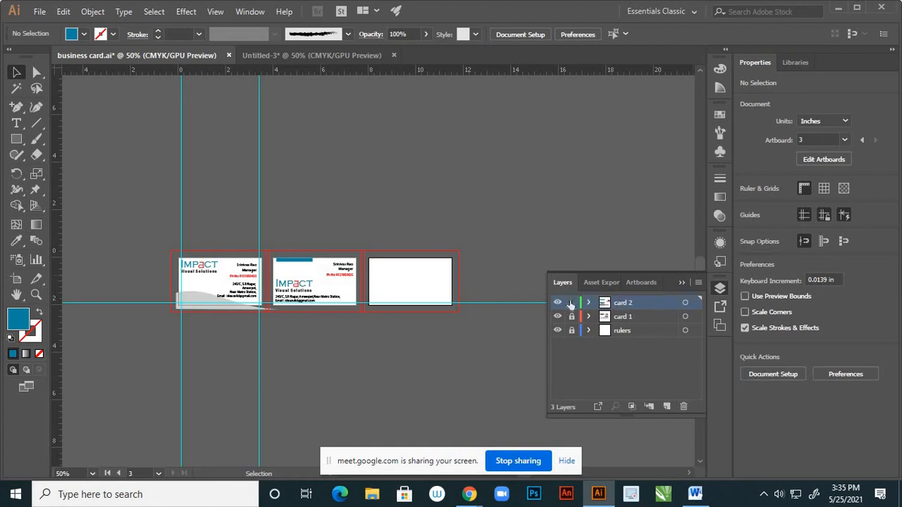
Create Layer 4 and paste the third card's artwork in place onto it
{"action": "left_click", "coordinate": [665, 406]}
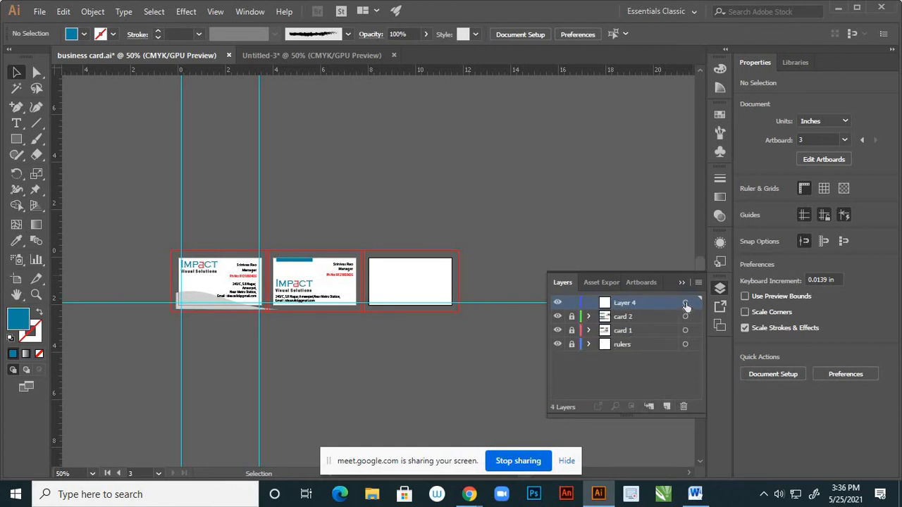
{"action": "left_click", "coordinate": [685, 303]}
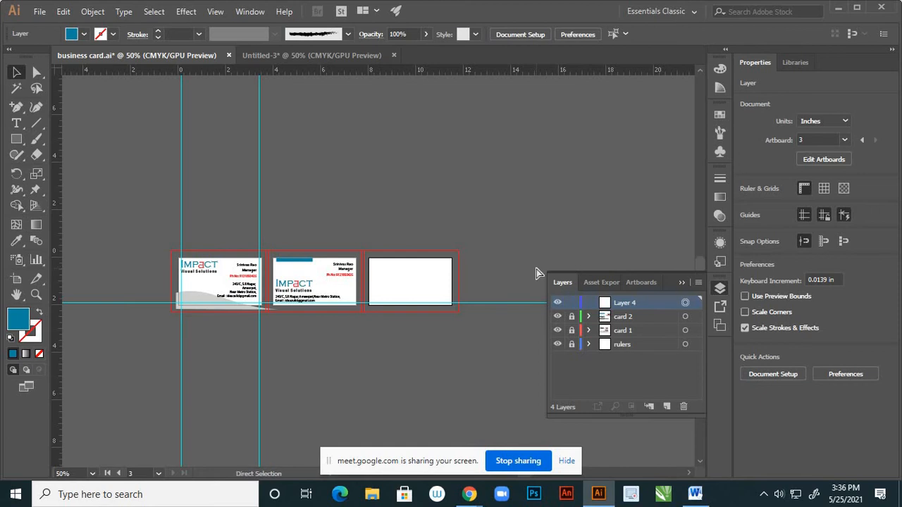
{"action": "key", "text": "ctrl+shift+v"}
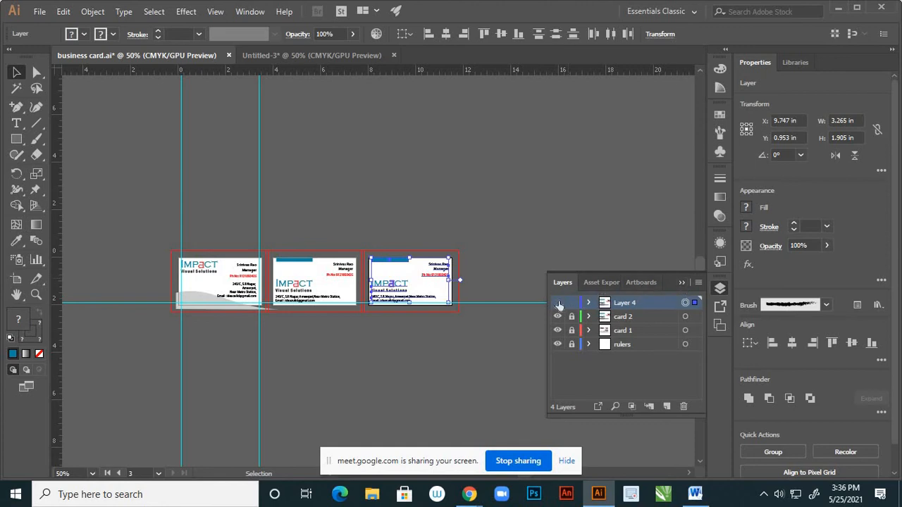
{"action": "left_click", "coordinate": [557, 303]}
{"action": "left_click", "coordinate": [558, 303]}
{"action": "left_click", "coordinate": [681, 282]}
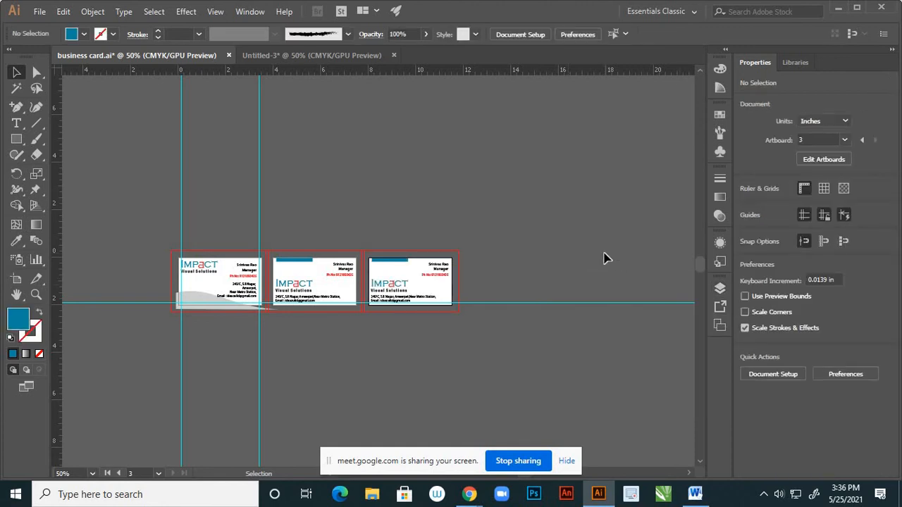
Delete the teal bar from the third card
{"action": "scroll", "coordinate": [351, 282], "scroll_direction": "up", "scroll_amount": 2}
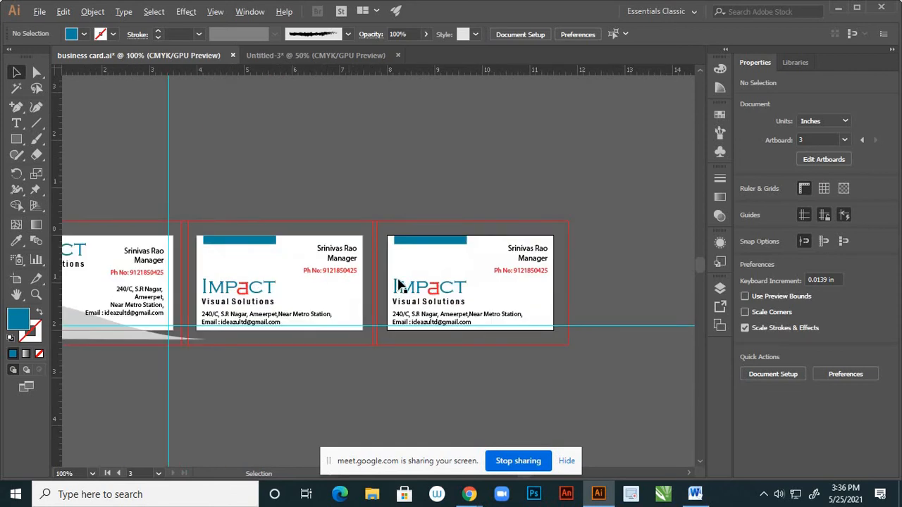
{"action": "scroll", "coordinate": [399, 284], "scroll_direction": "up", "scroll_amount": 2}
{"action": "left_click", "coordinate": [483, 207]}
{"action": "key", "text": "Delete"}
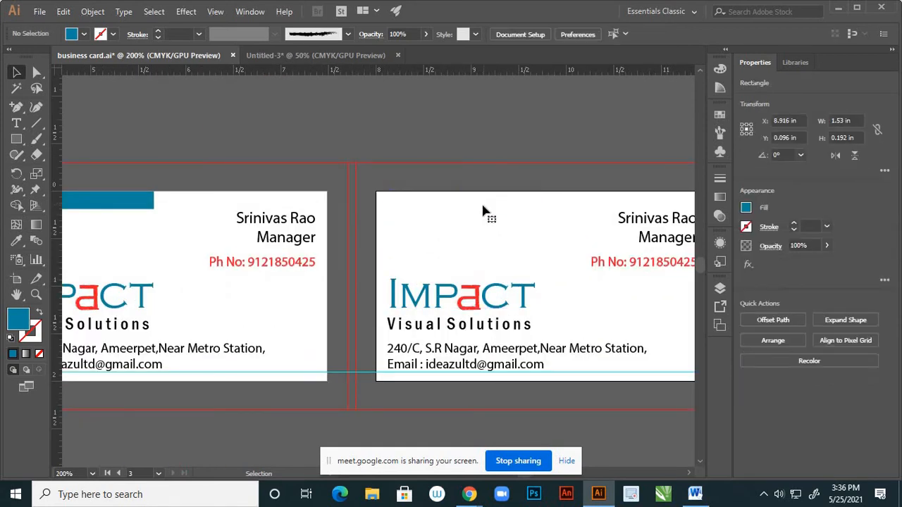
{"action": "scroll", "coordinate": [431, 268], "scroll_direction": "down", "scroll_amount": 3}
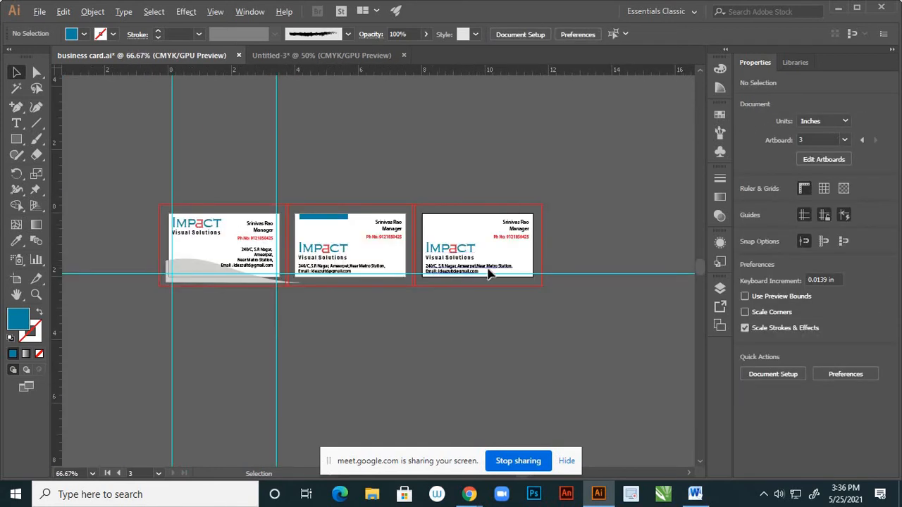
{"action": "scroll", "coordinate": [473, 276], "scroll_direction": "up", "scroll_amount": 2}
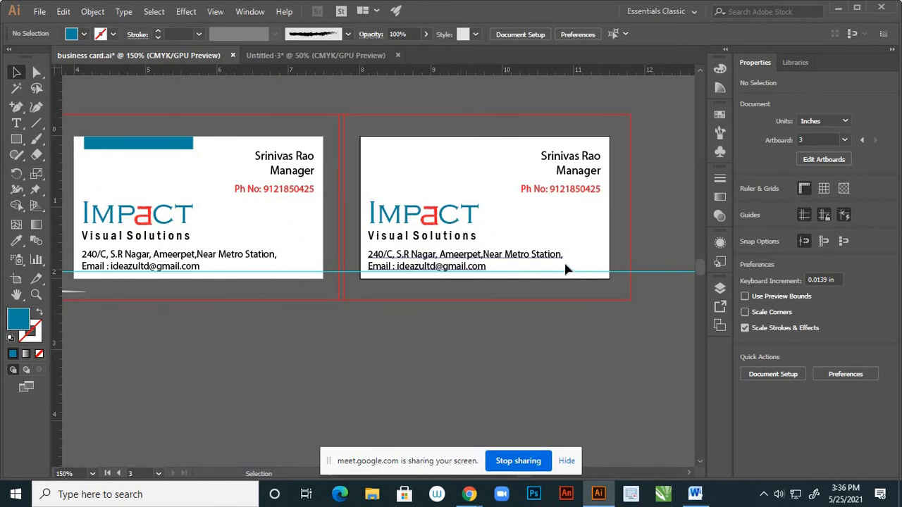
Move the address text aside and centre the IMPACT logo on the vertical centre guide
{"action": "left_click", "coordinate": [497, 265]}
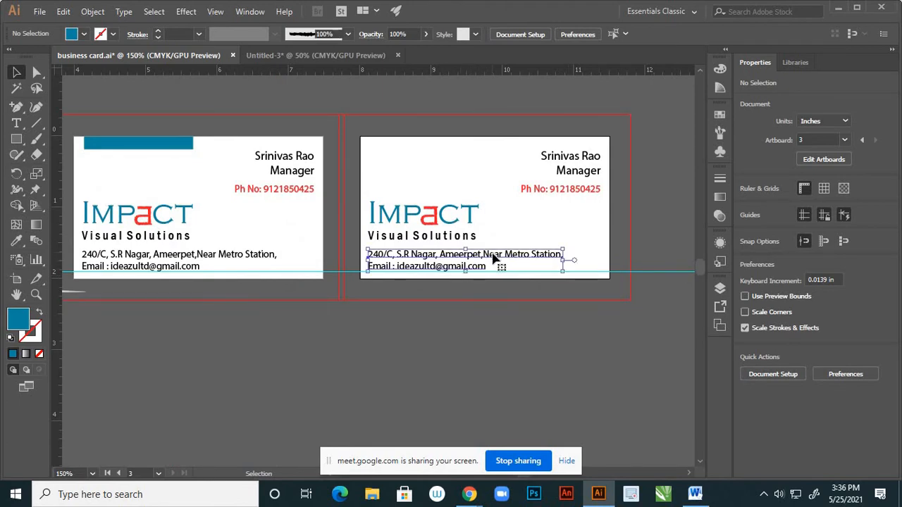
{"action": "left_click_drag", "start_coordinate": [499, 266], "coordinate": [513, 379]}
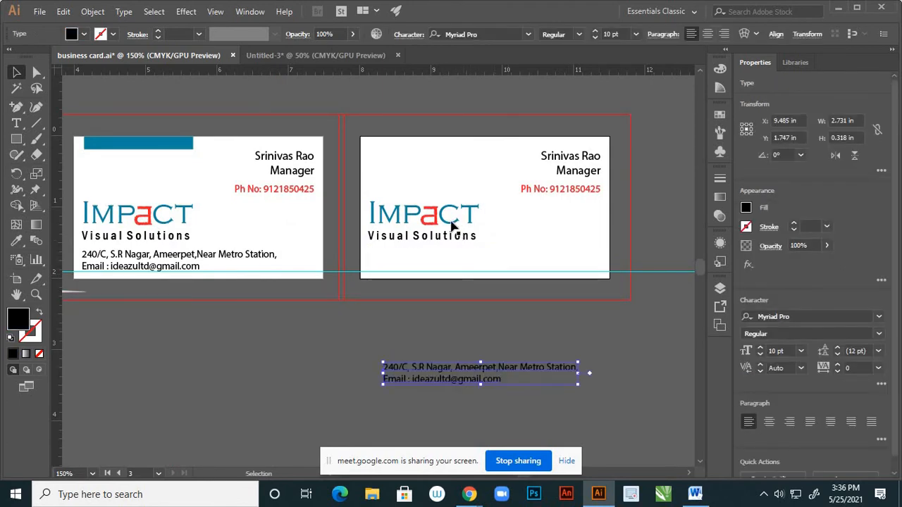
{"action": "left_click_drag", "start_coordinate": [444, 222], "coordinate": [524, 222]}
{"action": "left_click_drag", "start_coordinate": [512, 225], "coordinate": [517, 225]}
{"action": "left_click", "coordinate": [477, 308]}
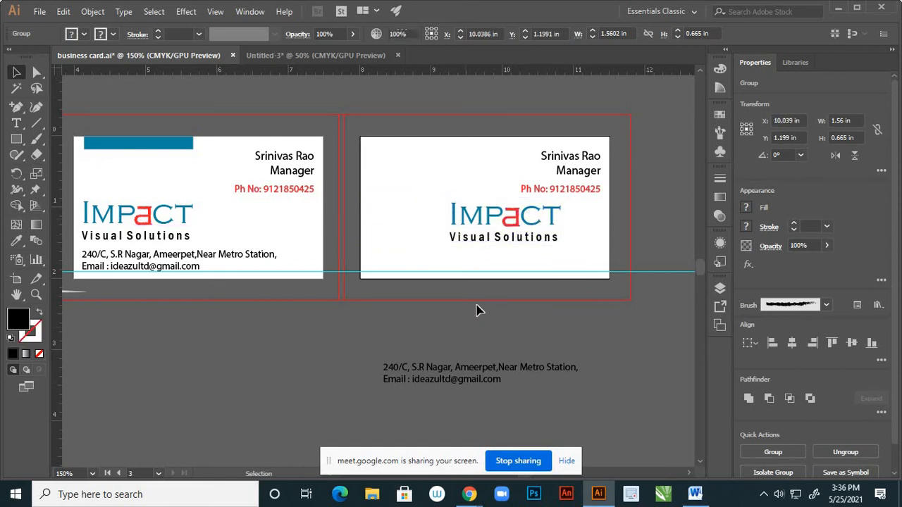
{"action": "scroll", "coordinate": [477, 308], "scroll_direction": "down", "scroll_amount": 2}
{"action": "mouse_move", "coordinate": [489, 274]}
{"action": "left_mouse_down"}
{"action": "mouse_move", "coordinate": [505, 251]}
{"action": "mouse_move", "coordinate": [507, 292]}
{"action": "mouse_move", "coordinate": [491, 275]}
{"action": "left_mouse_up"}
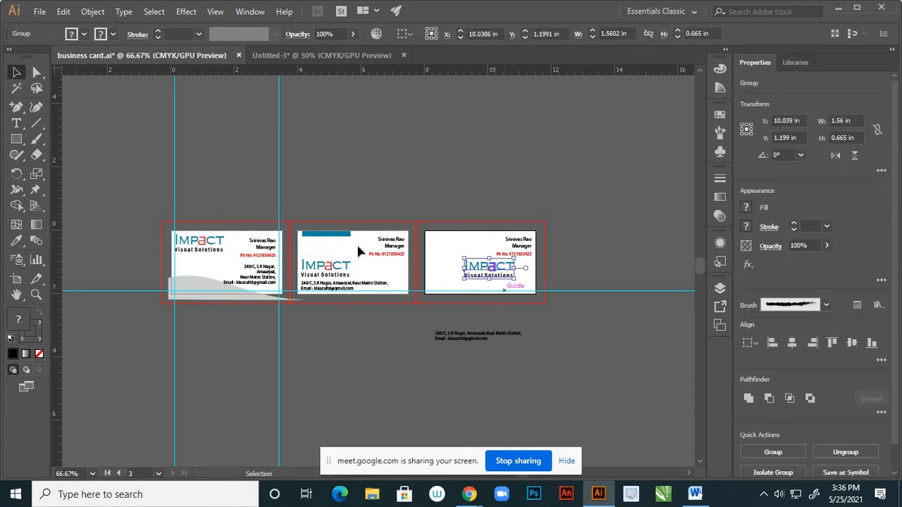
{"action": "left_click", "coordinate": [482, 324]}
{"action": "left_click", "coordinate": [472, 275]}
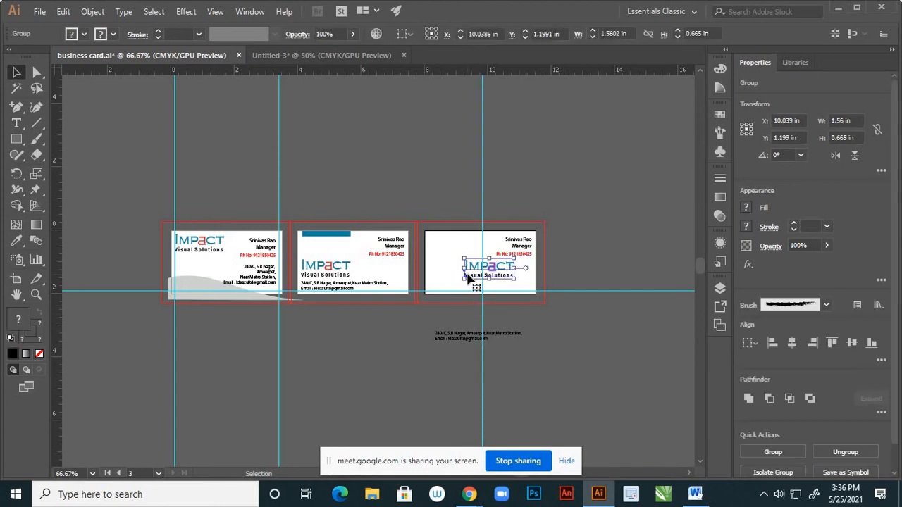
{"action": "mouse_move", "coordinate": [437, 315]}
{"action": "left_mouse_down"}
{"action": "mouse_move", "coordinate": [403, 336]}
{"action": "mouse_move", "coordinate": [432, 317]}
{"action": "mouse_move", "coordinate": [439, 326]}
{"action": "left_mouse_up"}
{"action": "left_click", "coordinate": [439, 326]}
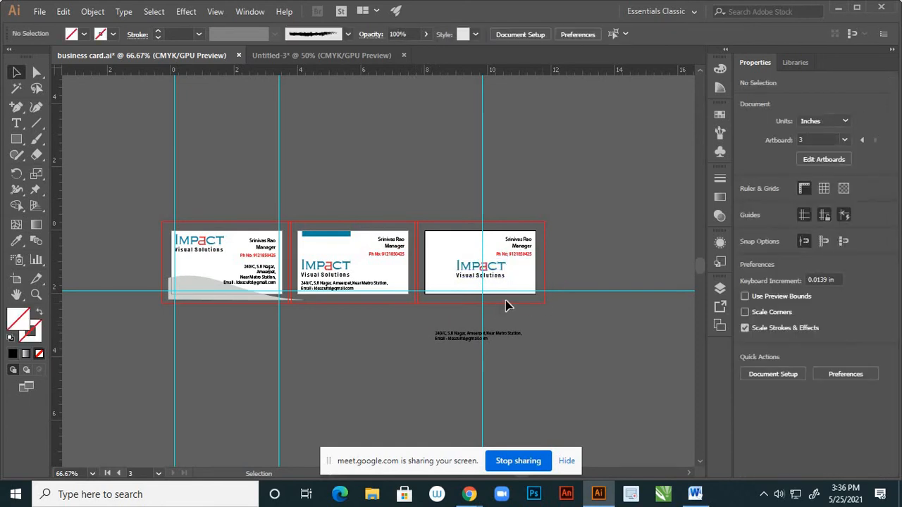
Centre-align the address and email lines and place them under Visual Solutions
{"action": "scroll", "coordinate": [505, 304], "scroll_direction": "up", "scroll_amount": 2}
{"action": "left_click_drag", "start_coordinate": [440, 381], "coordinate": [442, 269]}
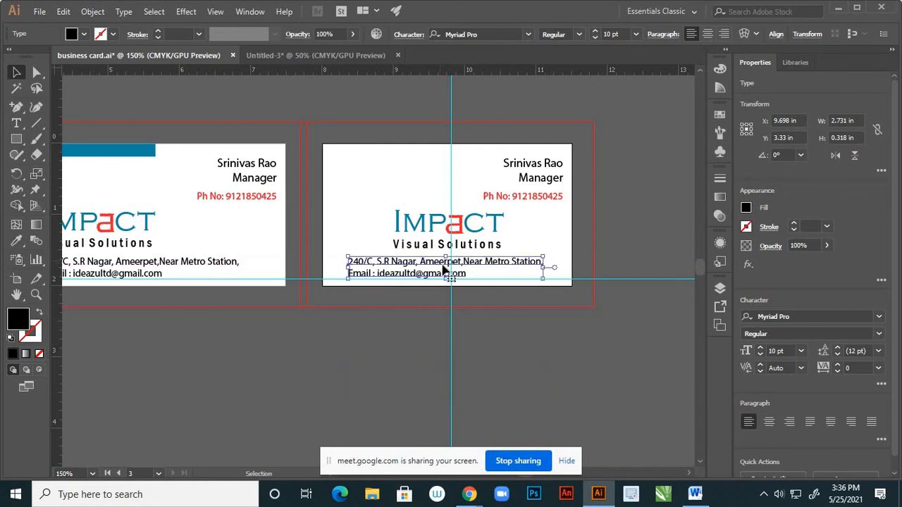
{"action": "left_click", "coordinate": [707, 34]}
{"action": "left_click_drag", "start_coordinate": [404, 266], "coordinate": [505, 264]}
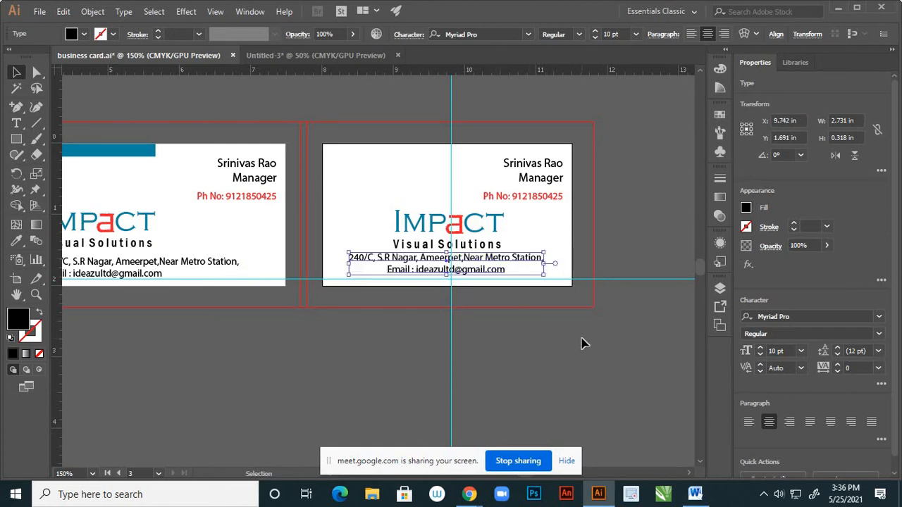
{"action": "left_click", "coordinate": [548, 310]}
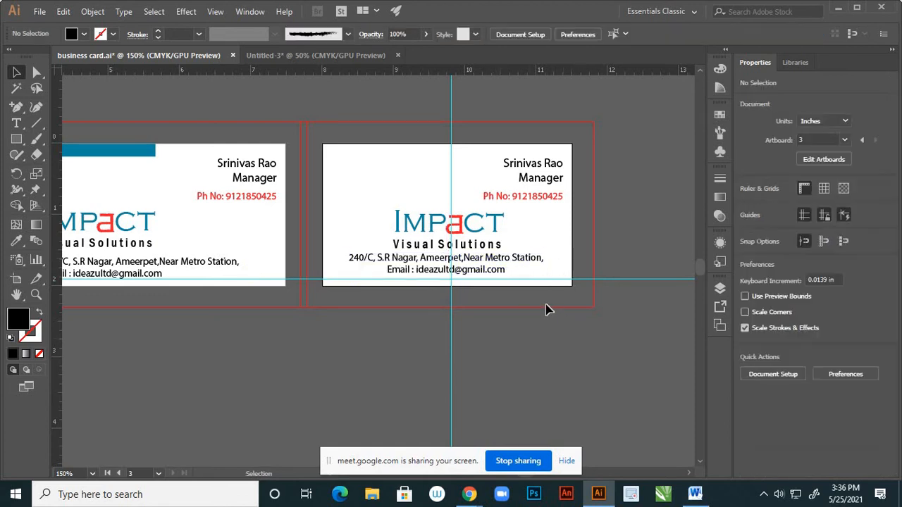
{"action": "left_click", "coordinate": [522, 262]}
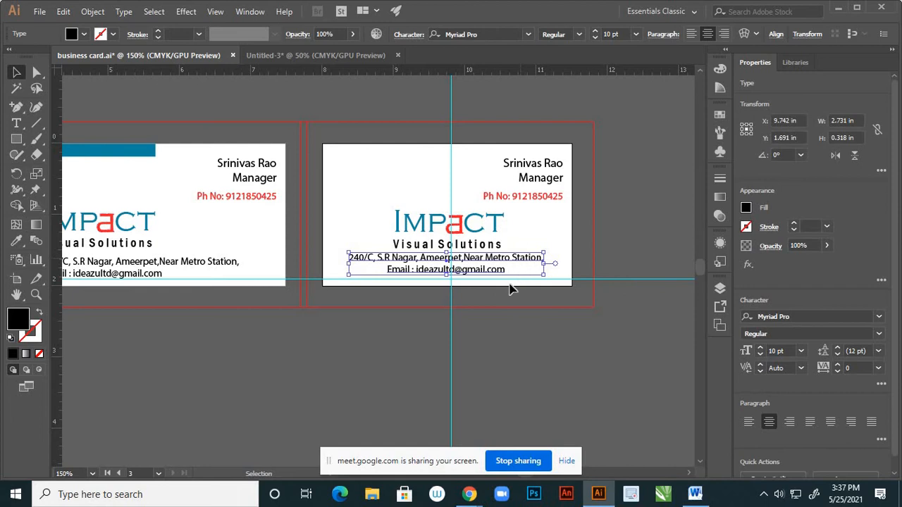
{"action": "key", "text": "Down"}
{"action": "key", "text": "Down"}
{"action": "key", "text": "Down"}
{"action": "key", "text": "Down"}
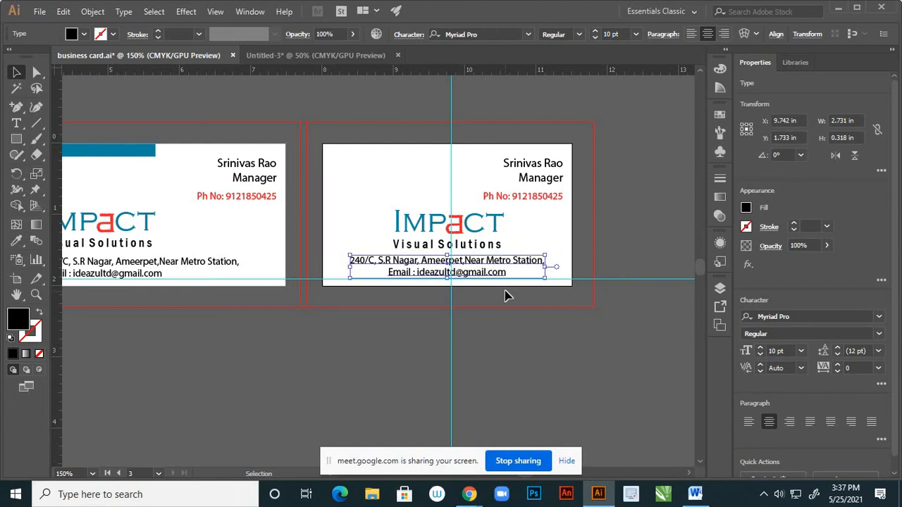
{"action": "key", "text": "Right"}
{"action": "left_click", "coordinate": [553, 330]}
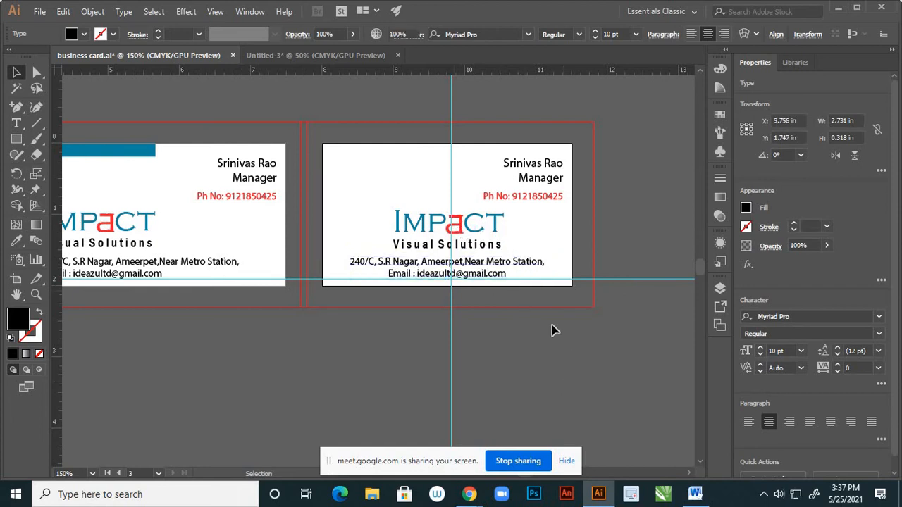
{"action": "scroll", "coordinate": [552, 275], "scroll_direction": "down", "scroll_amount": 2}
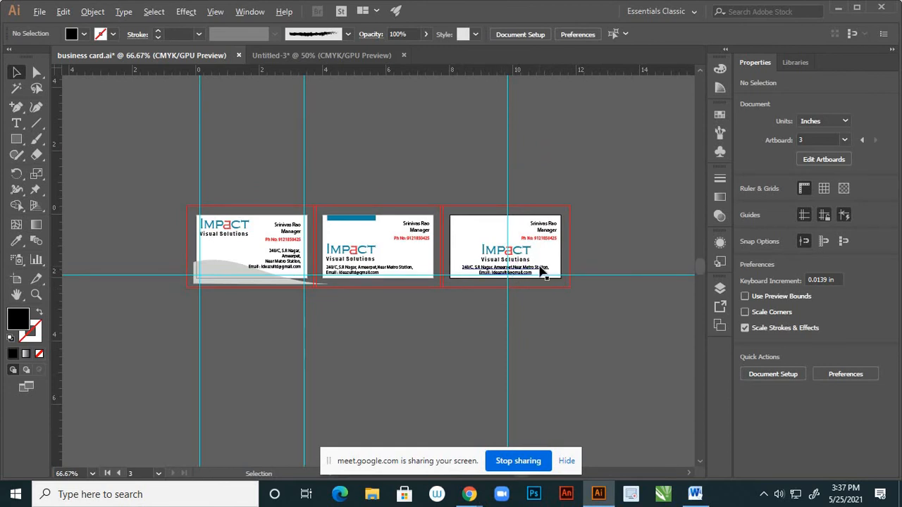
Change the third card's address and email text to Baskerville Old Face
{"action": "scroll", "coordinate": [541, 269], "scroll_direction": "up", "scroll_amount": 1}
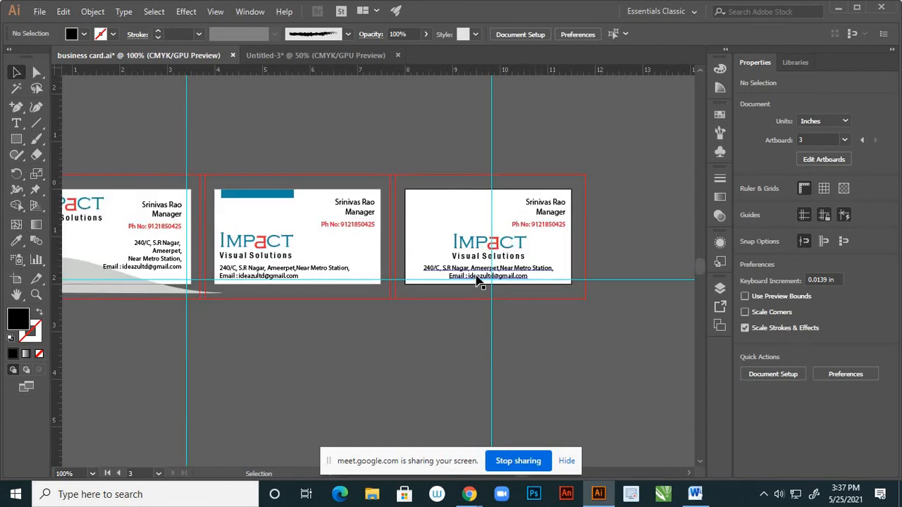
{"action": "scroll", "coordinate": [473, 279], "scroll_direction": "up", "scroll_amount": 1}
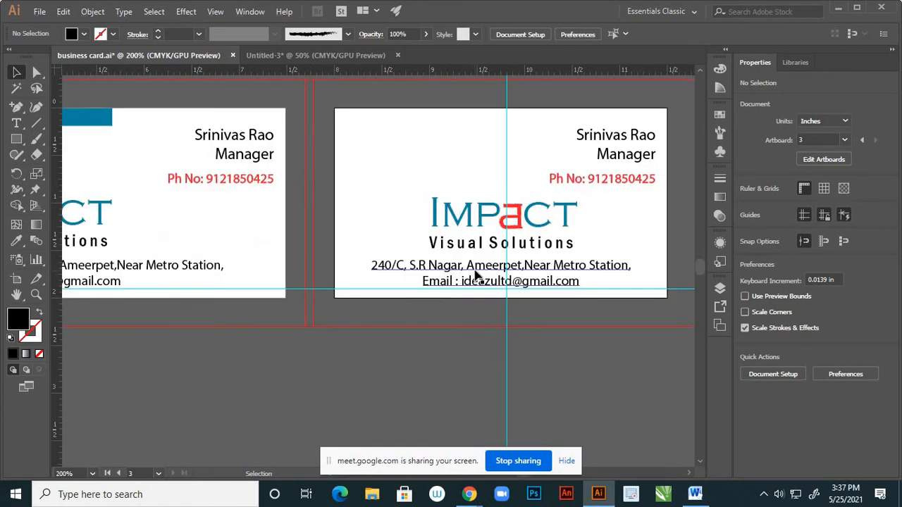
{"action": "scroll", "coordinate": [475, 278], "scroll_direction": "up", "scroll_amount": 2}
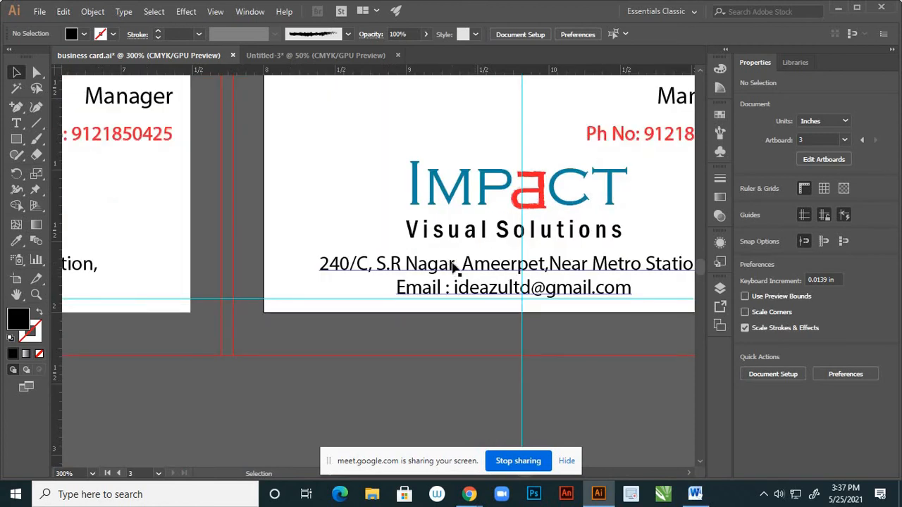
{"action": "left_click", "coordinate": [455, 267]}
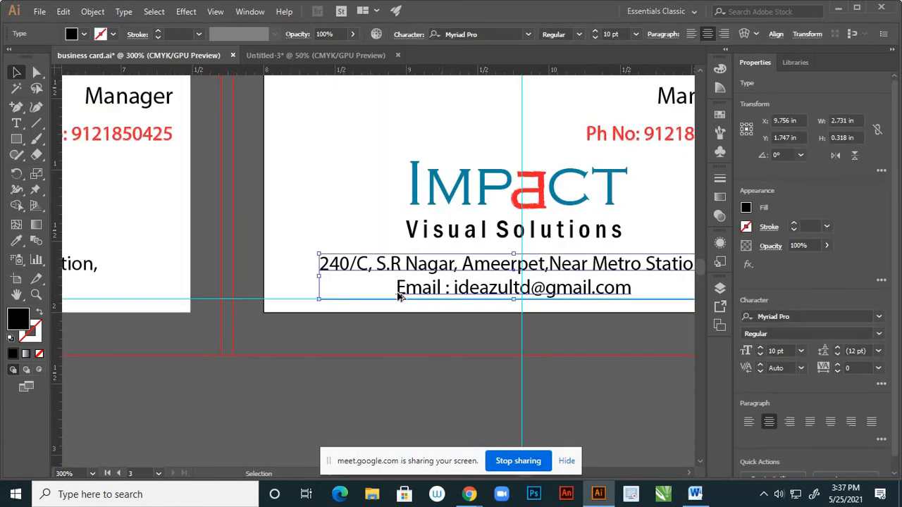
{"action": "scroll", "coordinate": [394, 296], "scroll_direction": "down", "scroll_amount": 2}
{"action": "scroll", "coordinate": [393, 296], "scroll_direction": "down", "scroll_amount": 2}
{"action": "scroll", "coordinate": [556, 278], "scroll_direction": "up", "scroll_amount": 2}
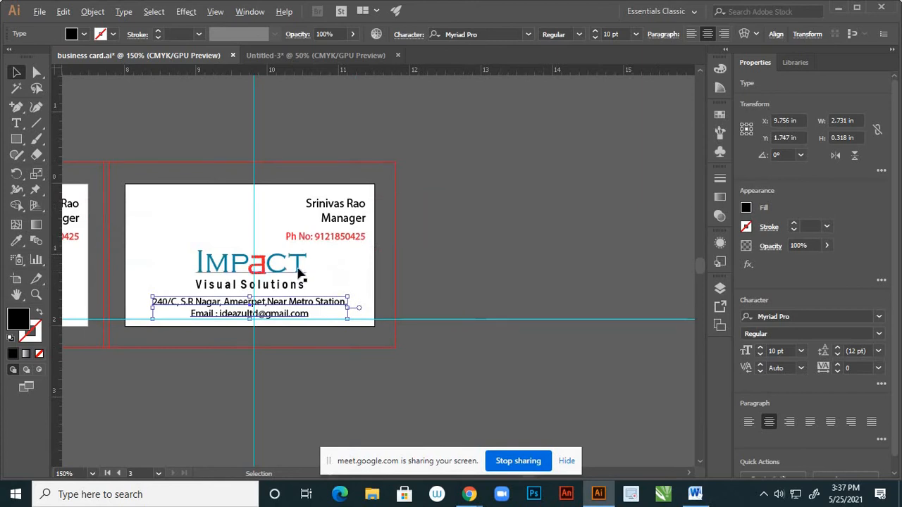
{"action": "scroll", "coordinate": [297, 274], "scroll_direction": "up", "scroll_amount": 1}
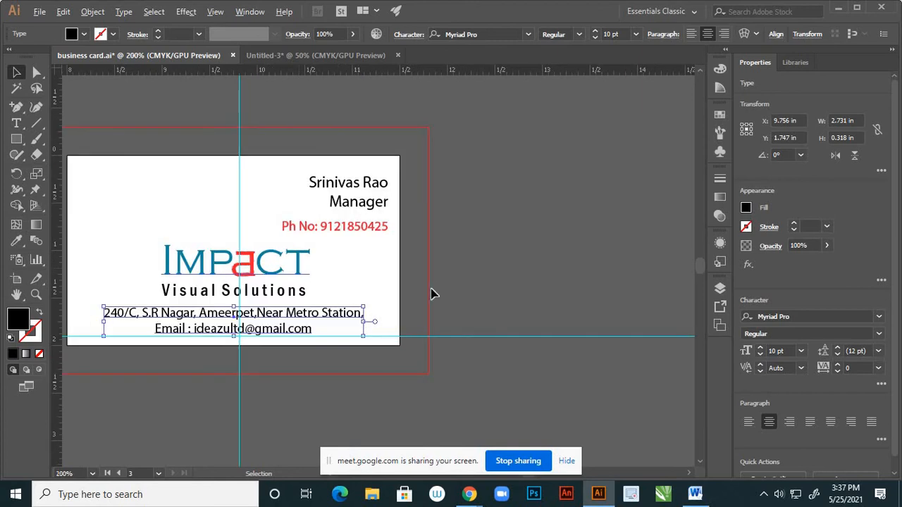
{"action": "left_click", "coordinate": [528, 34]}
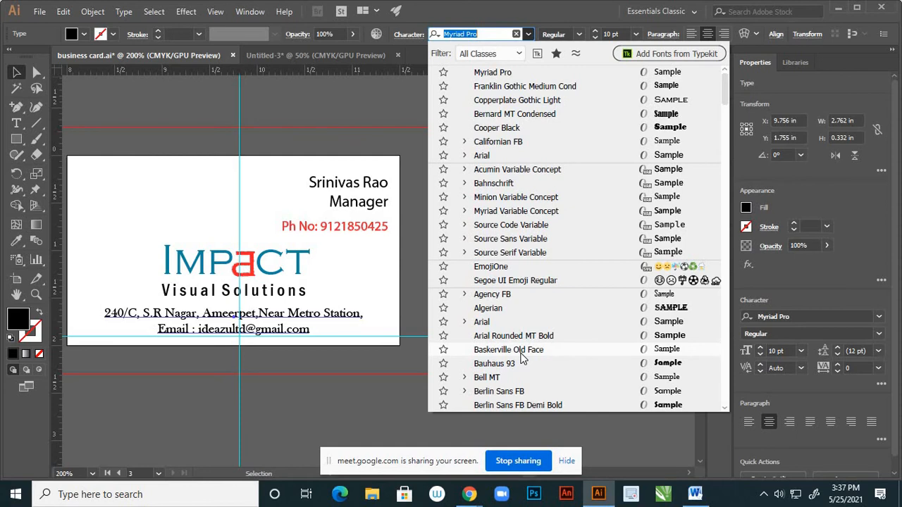
{"action": "left_click", "coordinate": [521, 353]}
{"action": "left_click", "coordinate": [530, 270]}
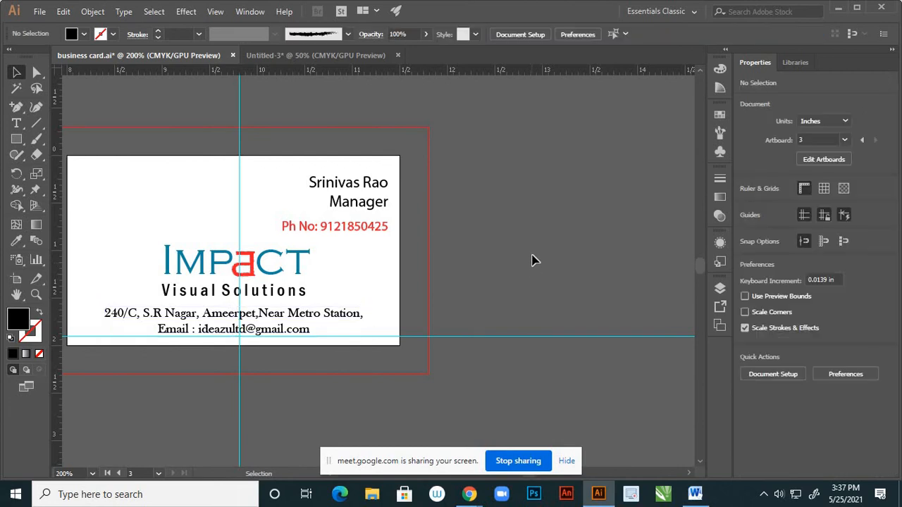
Nudge the IMPACT logo slightly down on the third card
{"action": "scroll", "coordinate": [532, 236], "scroll_direction": "down", "scroll_amount": 2, "text": "alt"}
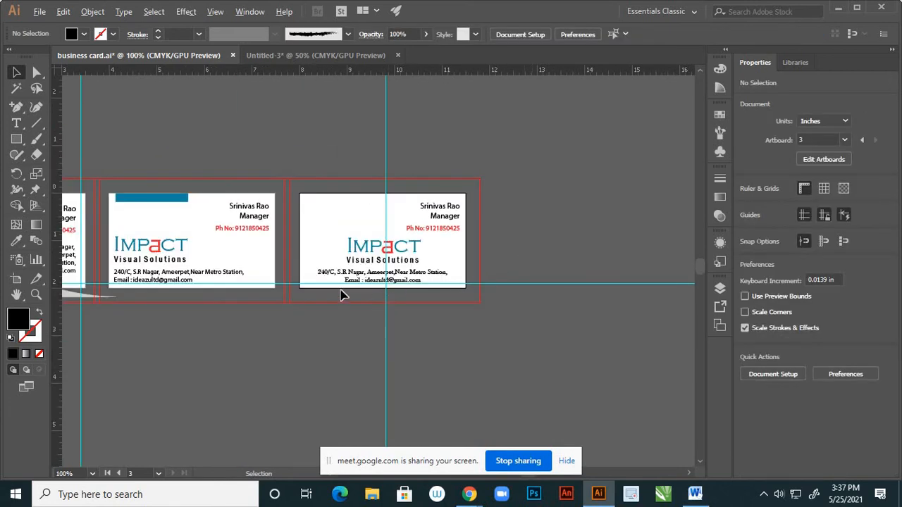
{"action": "scroll", "coordinate": [341, 294], "scroll_direction": "up", "scroll_amount": 1, "text": "alt"}
{"action": "left_click", "coordinate": [395, 234]}
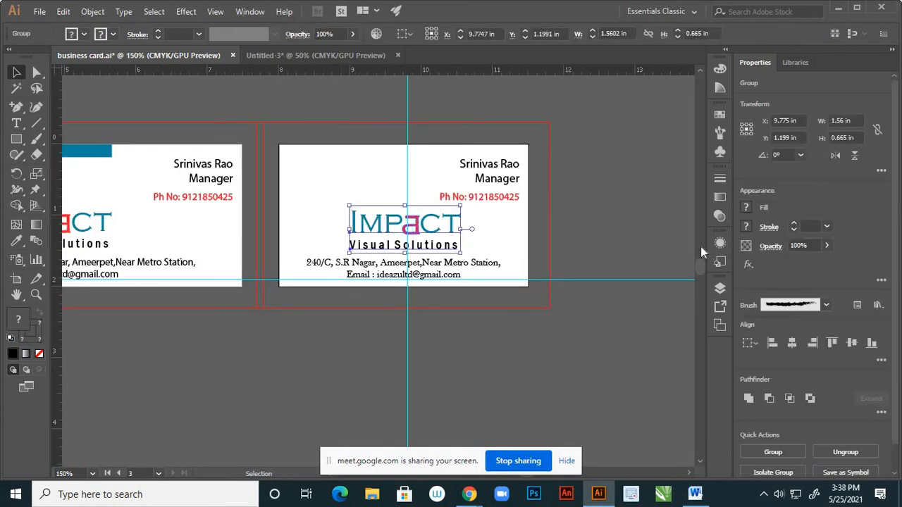
{"action": "key", "text": "Down"}
{"action": "key", "text": "Down"}
{"action": "key", "text": "Down"}
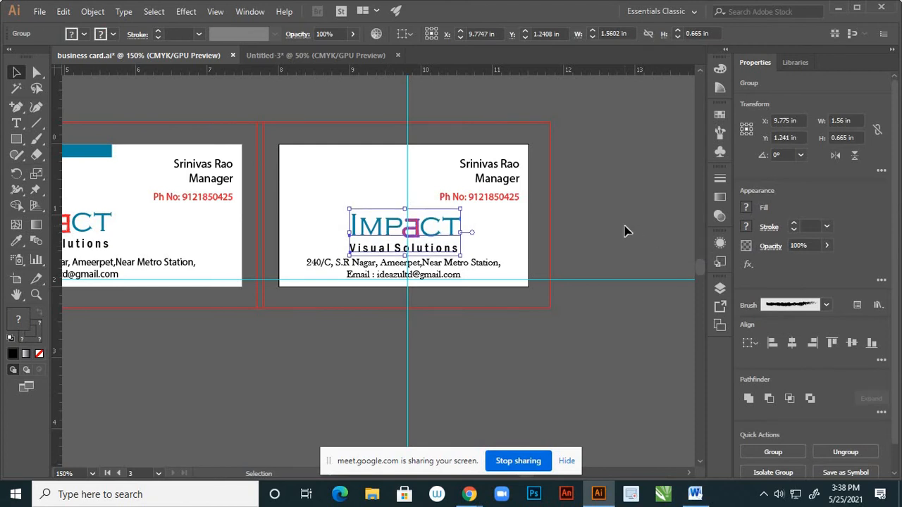
{"action": "left_click", "coordinate": [623, 231]}
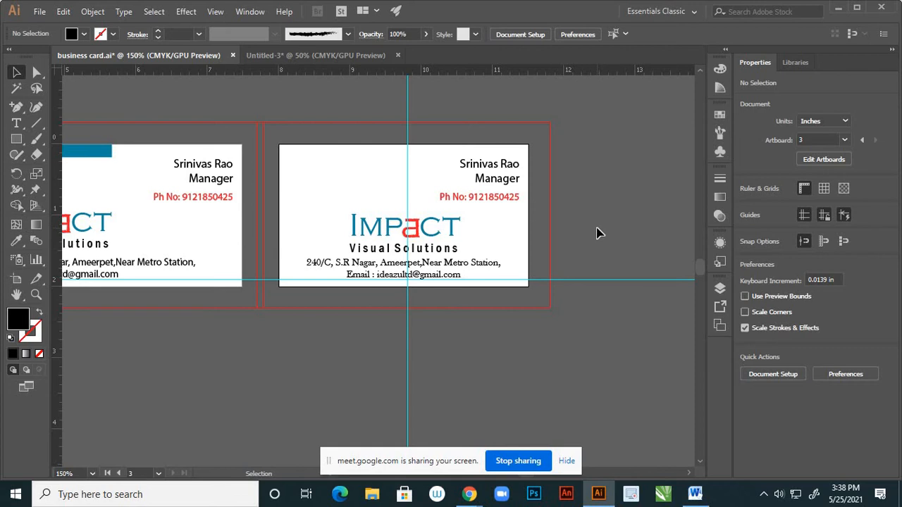
Change the name and Manager title text to Minion Variable Concept
{"action": "scroll", "coordinate": [594, 236], "scroll_direction": "down", "scroll_amount": 2}
{"action": "scroll", "coordinate": [585, 222], "scroll_direction": "up", "scroll_amount": 5}
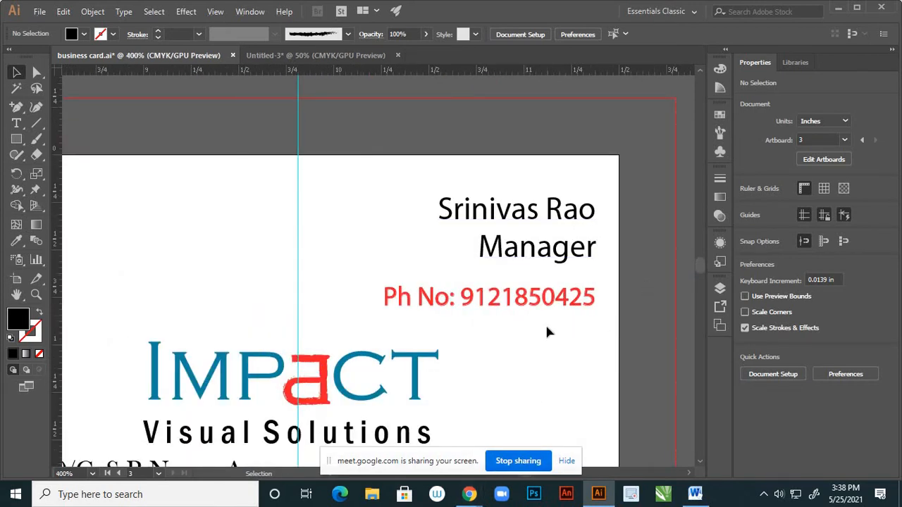
{"action": "key", "text": "h"}
{"action": "left_click_drag", "start_coordinate": [575, 303], "coordinate": [329, 324]}
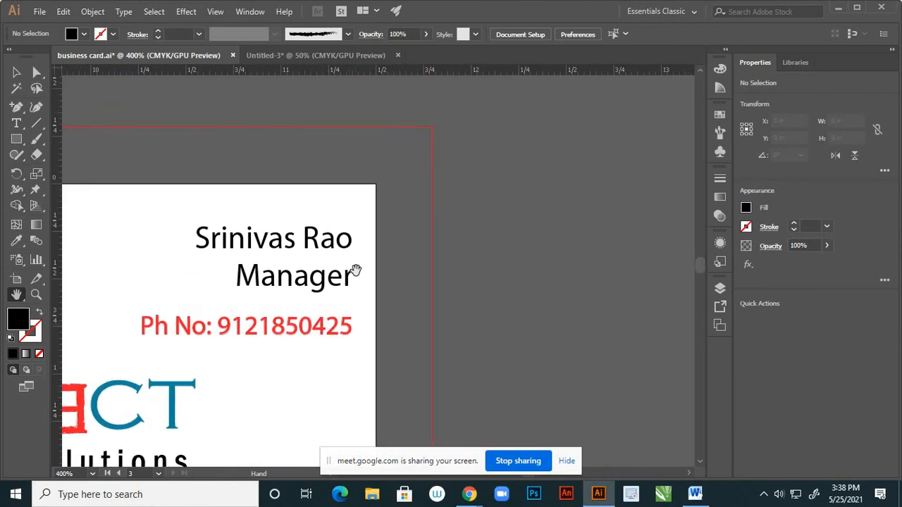
{"action": "scroll", "coordinate": [354, 259], "scroll_direction": "down", "scroll_amount": 1}
{"action": "scroll", "coordinate": [354, 260], "scroll_direction": "up", "scroll_amount": 1}
{"action": "left_click", "coordinate": [17, 73]}
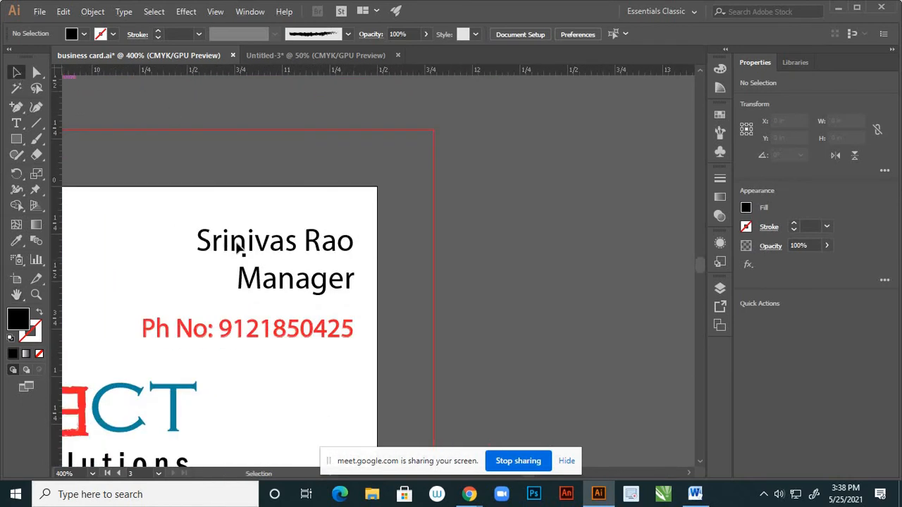
{"action": "left_click", "coordinate": [280, 248]}
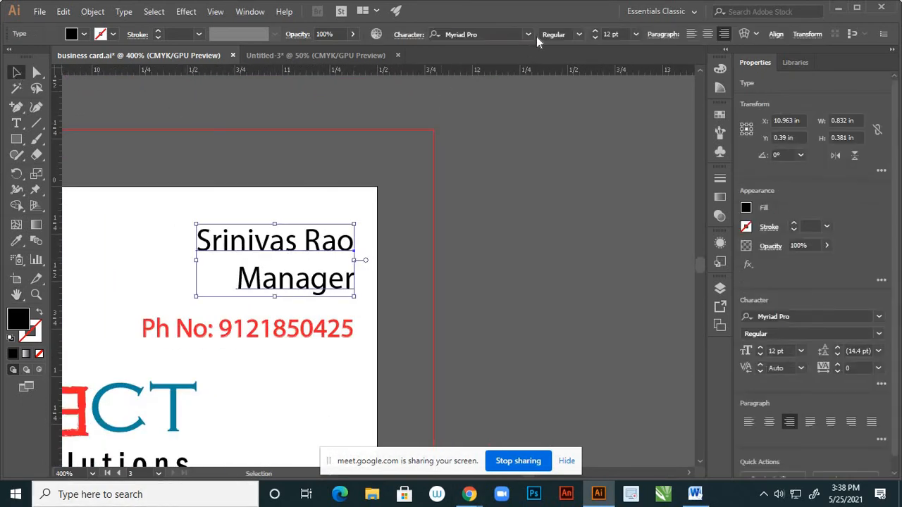
{"action": "left_click", "coordinate": [528, 34]}
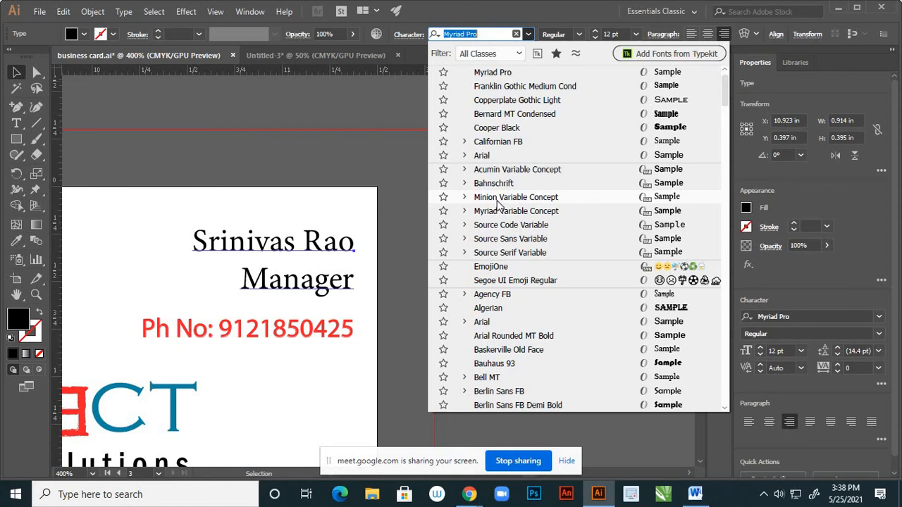
{"action": "left_click", "coordinate": [497, 203]}
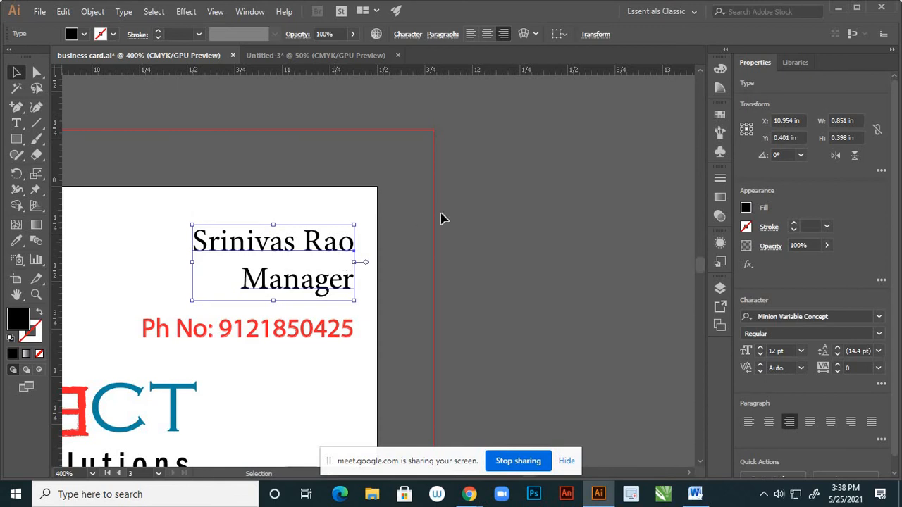
Reselect the name and title lines to check the new serif font
{"action": "left_click", "coordinate": [487, 205]}
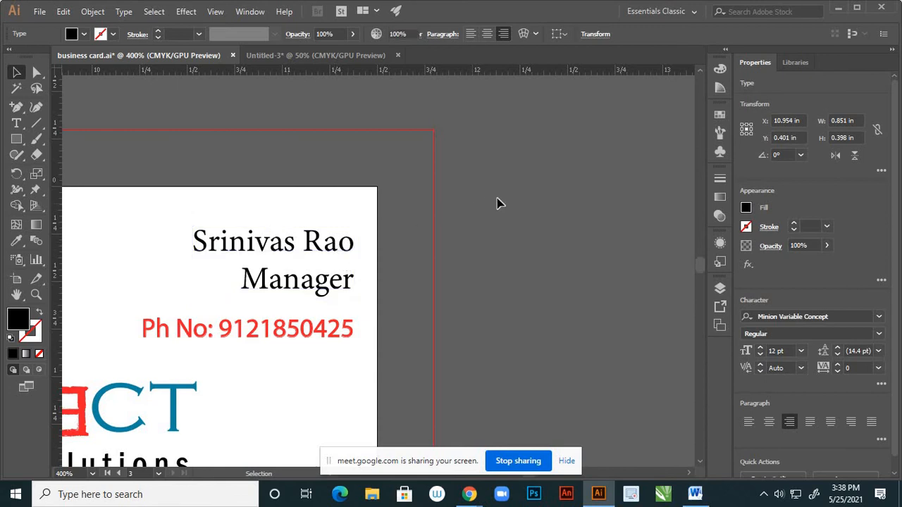
{"action": "left_click", "coordinate": [355, 243]}
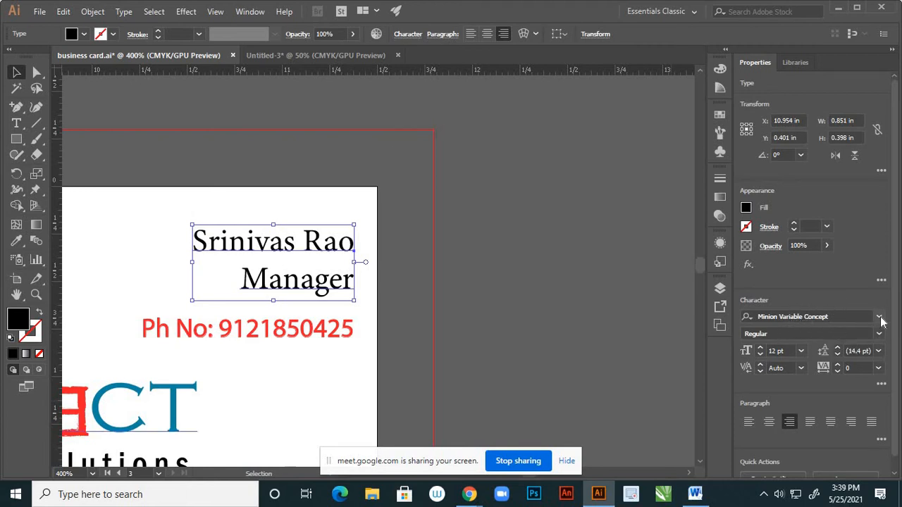
{"action": "left_click", "coordinate": [529, 220]}
{"action": "left_click", "coordinate": [308, 238]}
{"action": "left_click", "coordinate": [16, 123]}
{"action": "left_click", "coordinate": [192, 239]}
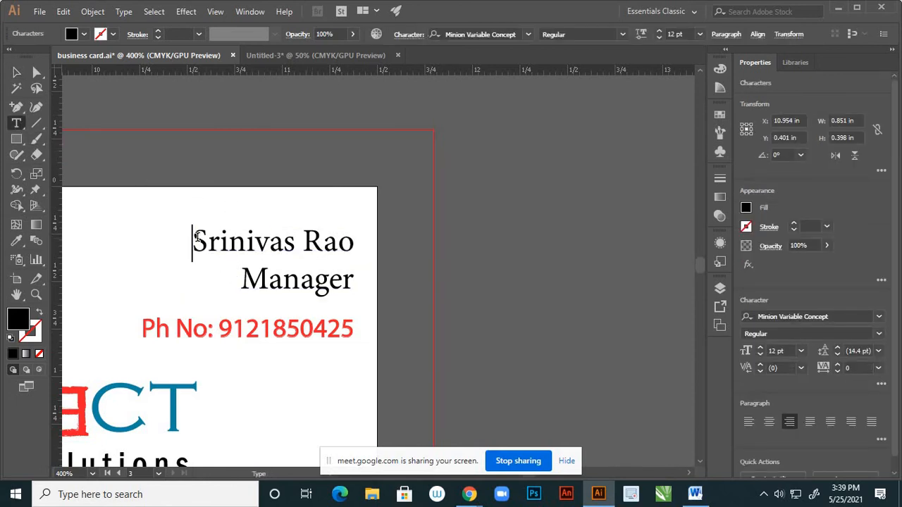
{"action": "left_click_drag", "start_coordinate": [192, 239], "coordinate": [378, 288]}
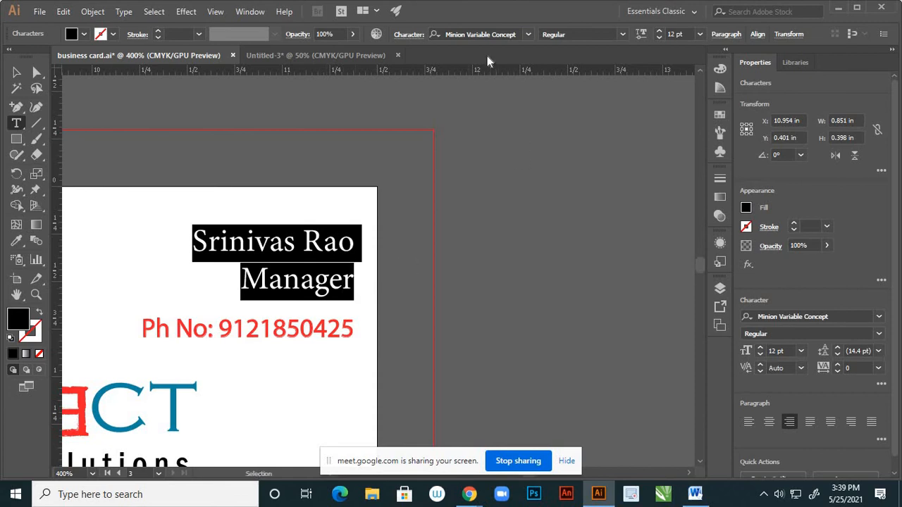
{"action": "left_click", "coordinate": [16, 72]}
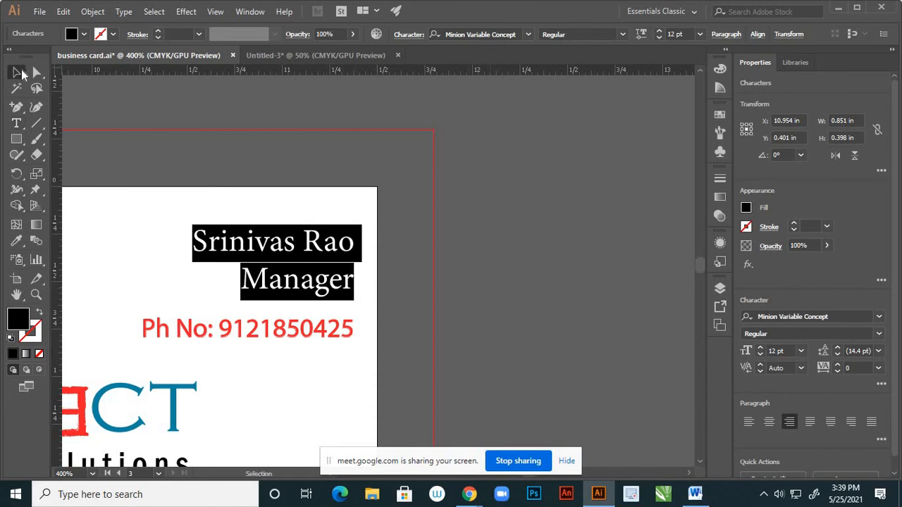
{"action": "left_click", "coordinate": [603, 247]}
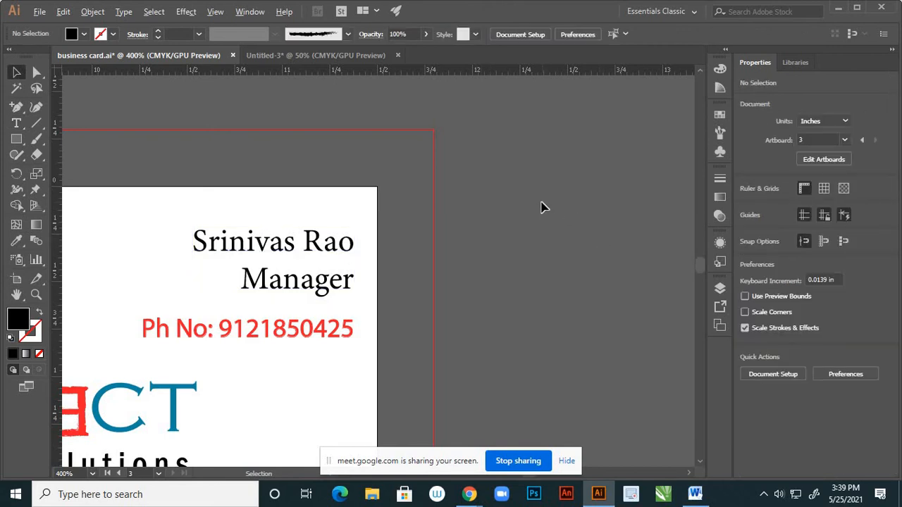
Apply Minion Variable Concept to the red phone number
{"action": "key", "text": "ctrl+1"}
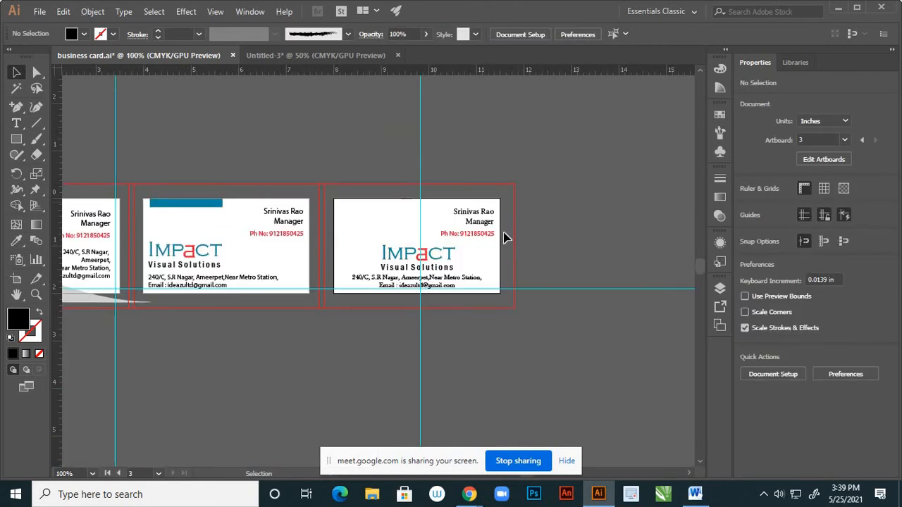
{"action": "scroll", "coordinate": [493, 236], "scroll_direction": "up", "scroll_amount": 2}
{"action": "scroll", "coordinate": [580, 229], "scroll_direction": "up", "scroll_amount": 2}
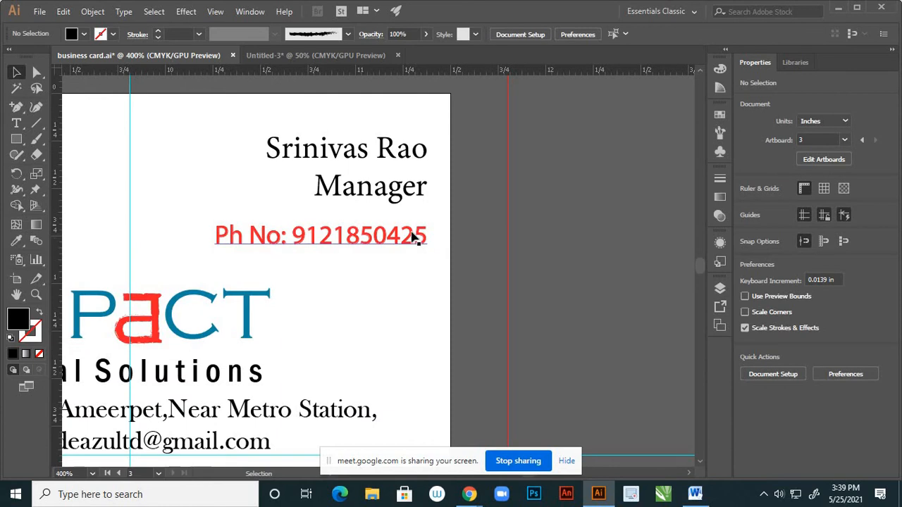
{"action": "left_click", "coordinate": [415, 237]}
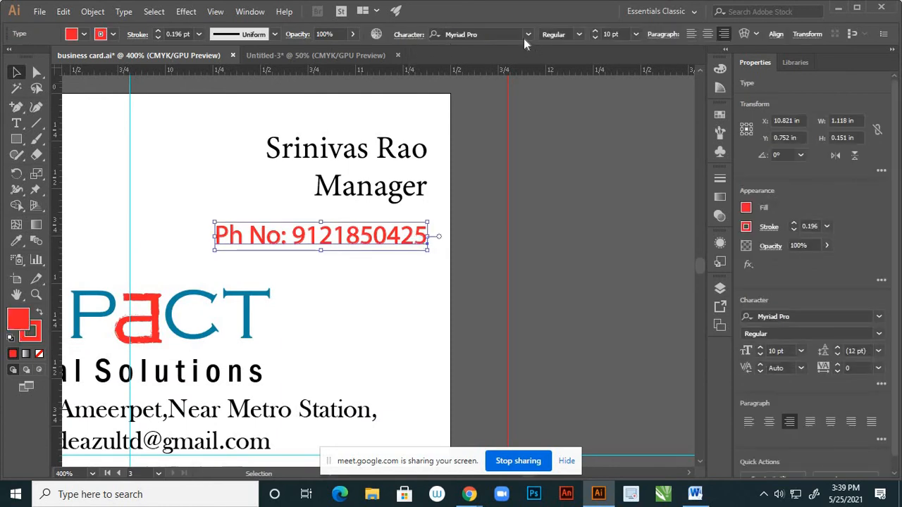
{"action": "left_click", "coordinate": [528, 34]}
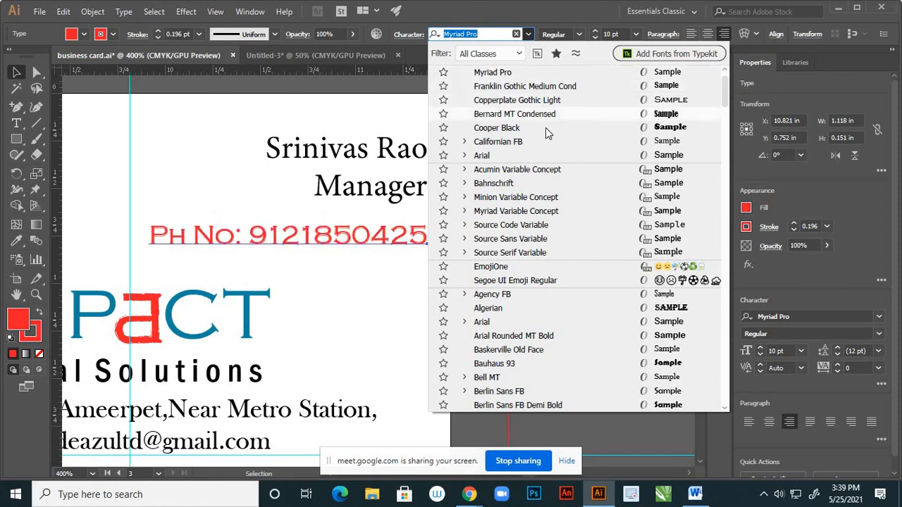
{"action": "left_click", "coordinate": [536, 199]}
{"action": "left_click", "coordinate": [514, 212]}
{"action": "key", "text": "ctrl+1"}
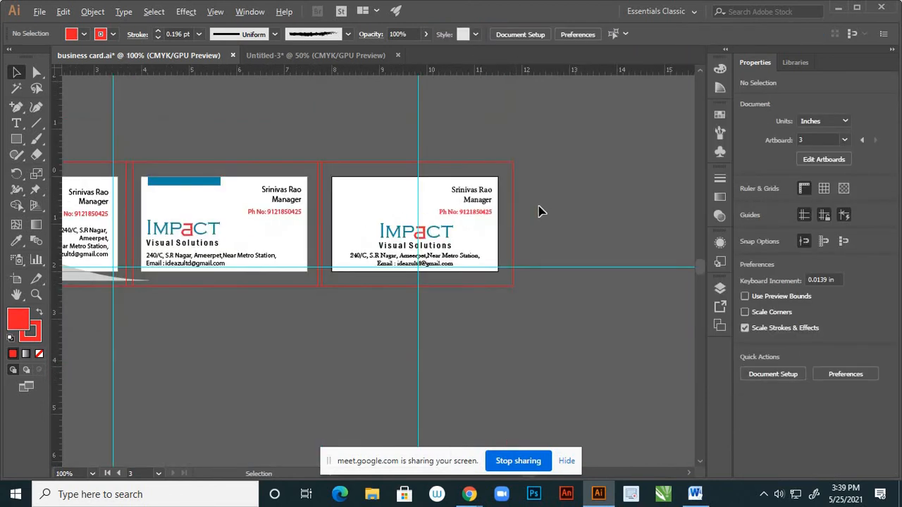
{"action": "key", "text": "ctrl"}
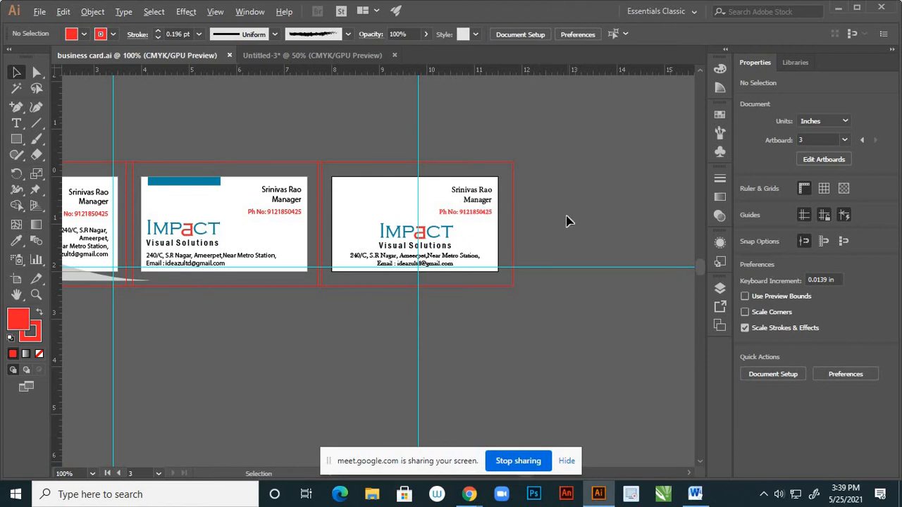
{"action": "scroll", "coordinate": [568, 221], "scroll_direction": "down", "scroll_amount": 2}
{"action": "scroll", "coordinate": [530, 237], "scroll_direction": "up", "scroll_amount": 2}
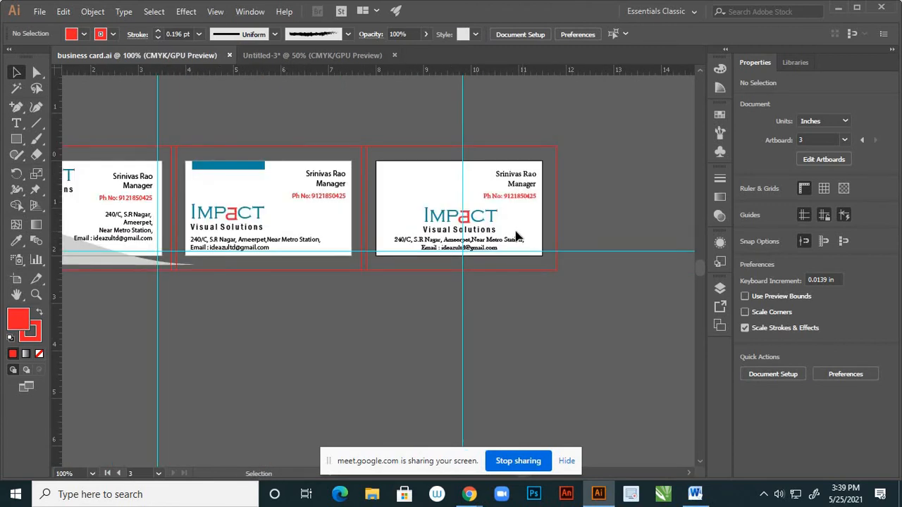
{"action": "scroll", "coordinate": [513, 221], "scroll_direction": "down", "scroll_amount": 1}
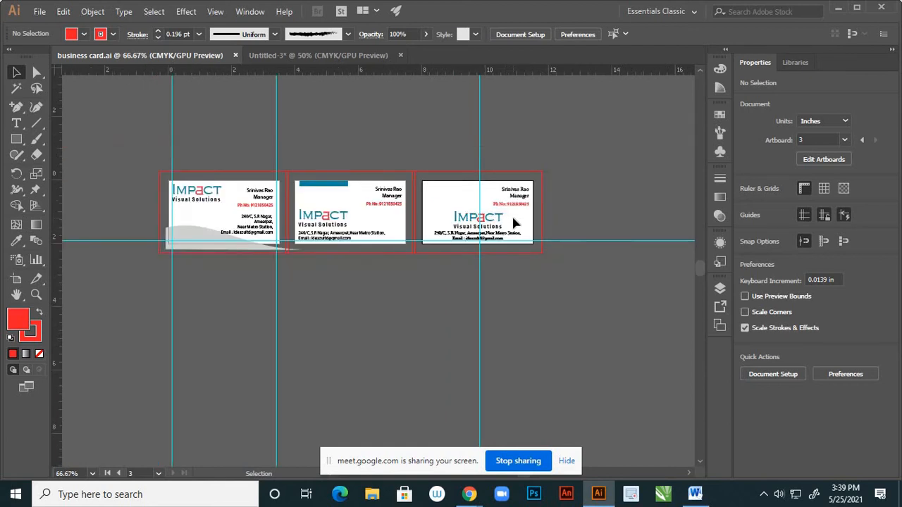
{"action": "scroll", "coordinate": [494, 224], "scroll_direction": "up", "scroll_amount": 1}
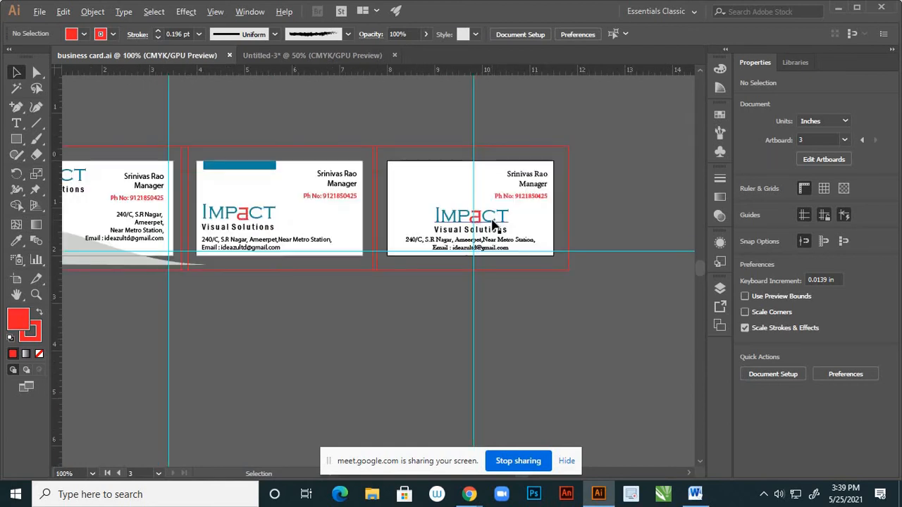
{"action": "scroll", "coordinate": [486, 219], "scroll_direction": "up", "scroll_amount": 1}
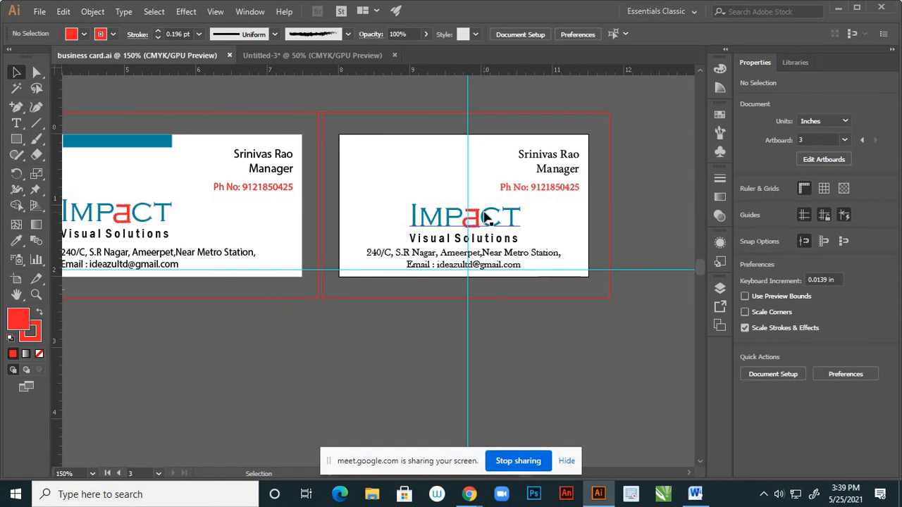
{"action": "scroll", "coordinate": [509, 187], "scroll_direction": "down", "scroll_amount": 2}
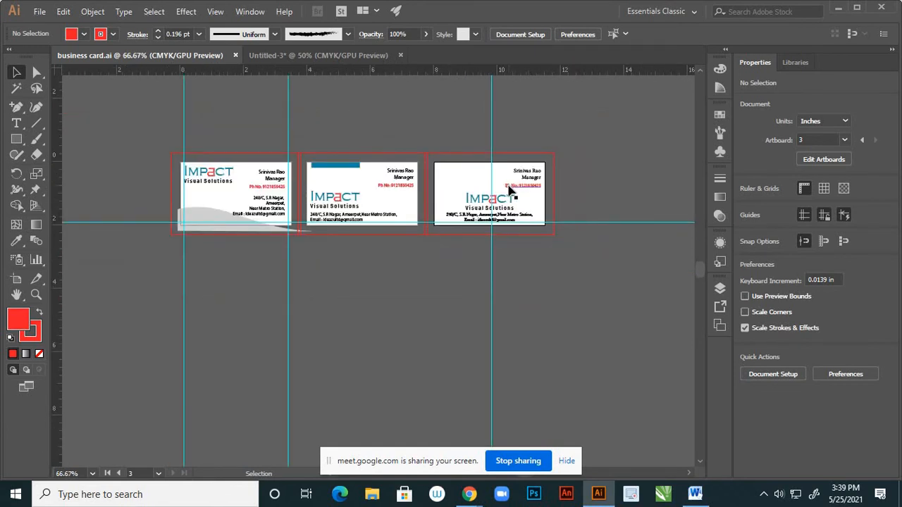
{"action": "scroll", "coordinate": [509, 191], "scroll_direction": "down", "scroll_amount": 1}
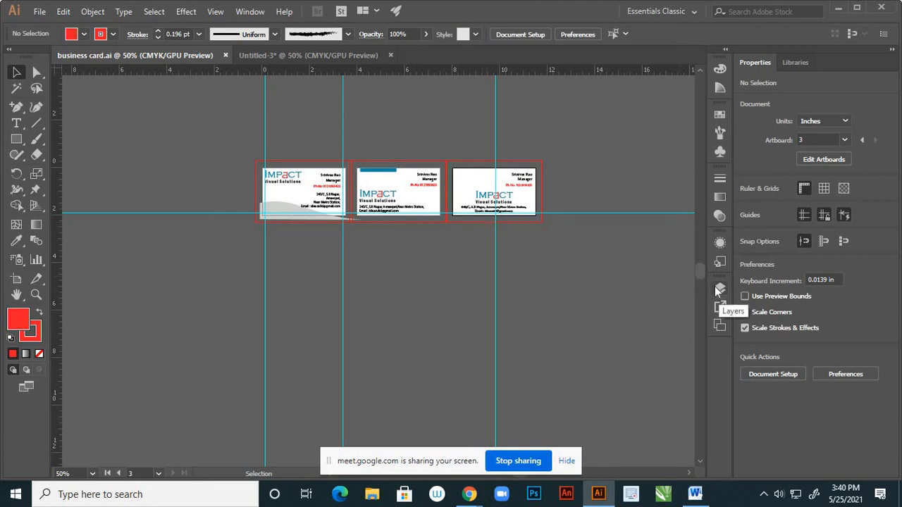
{"action": "scroll", "coordinate": [427, 242], "scroll_direction": "down", "scroll_amount": 2}
{"action": "scroll", "coordinate": [483, 233], "scroll_direction": "up", "scroll_amount": 2}
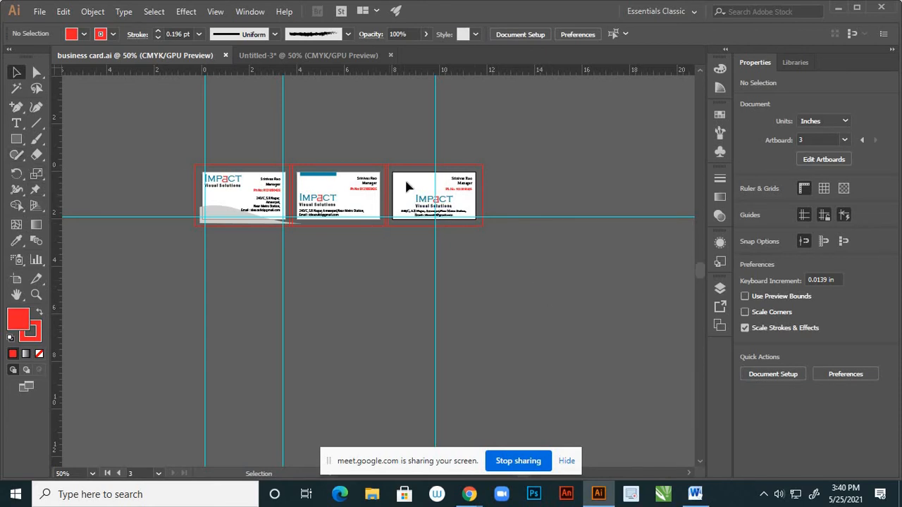
Place a copy of the third card's artboard to its right
{"action": "left_click", "coordinate": [16, 279]}
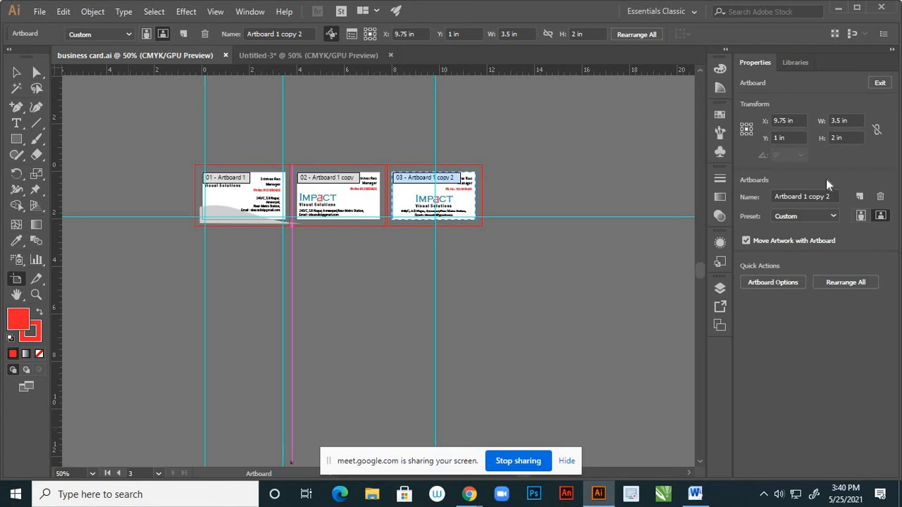
{"action": "left_click", "coordinate": [17, 72]}
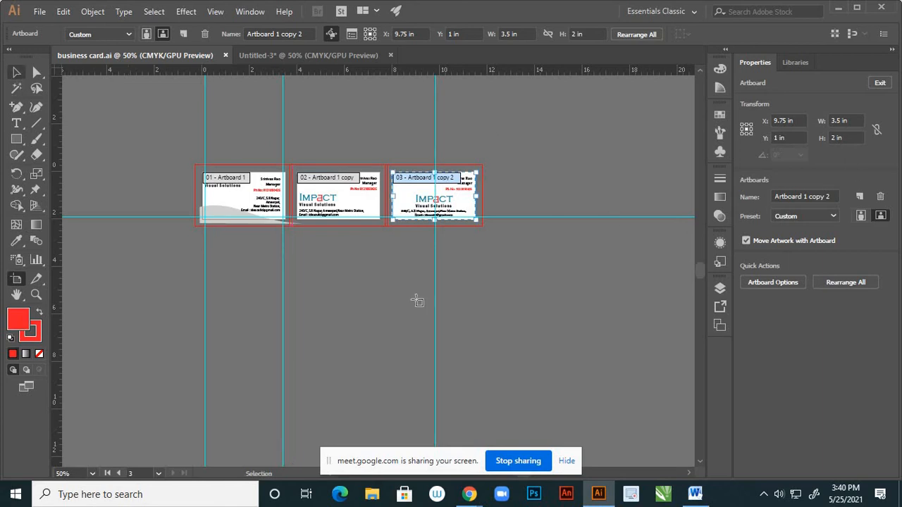
{"action": "scroll", "coordinate": [453, 266], "scroll_direction": "up", "scroll_amount": 2}
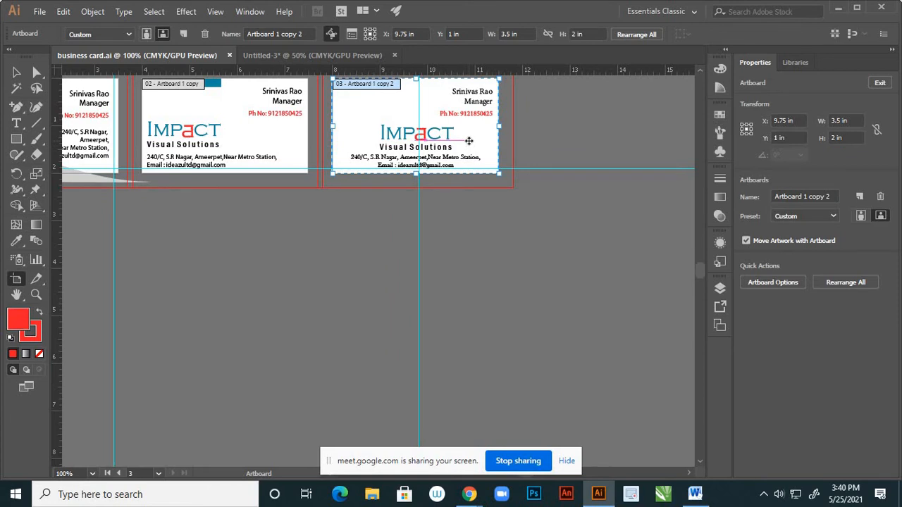
{"action": "left_click_drag", "start_coordinate": [469, 141], "coordinate": [658, 142]}
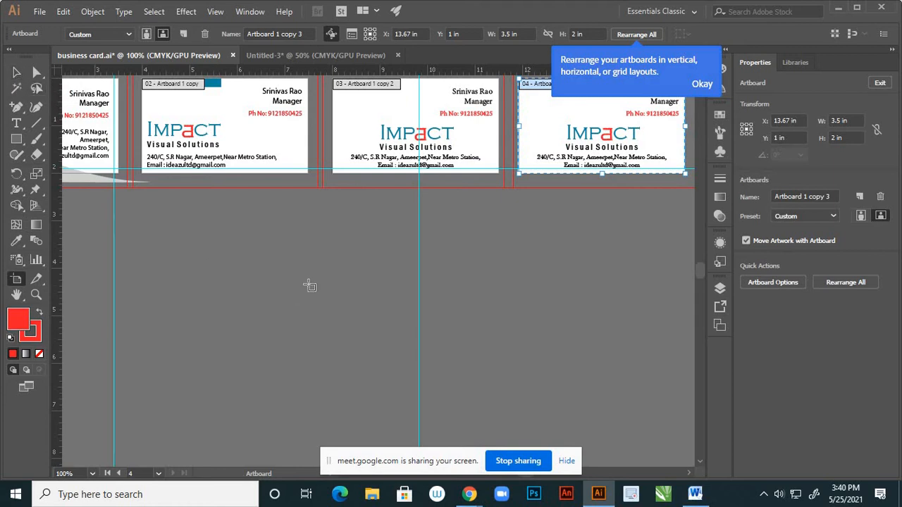
{"action": "scroll", "coordinate": [310, 286], "scroll_direction": "down", "scroll_amount": 2}
{"action": "scroll", "coordinate": [486, 191], "scroll_direction": "up", "scroll_amount": 2}
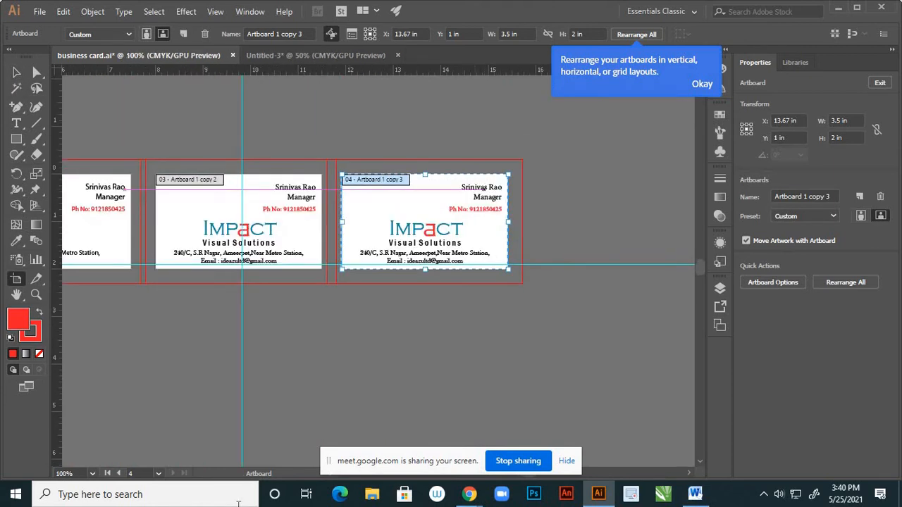
Resize the new artboard to a vertical 2 in × 3.5 in
{"action": "left_click", "coordinate": [853, 120]}
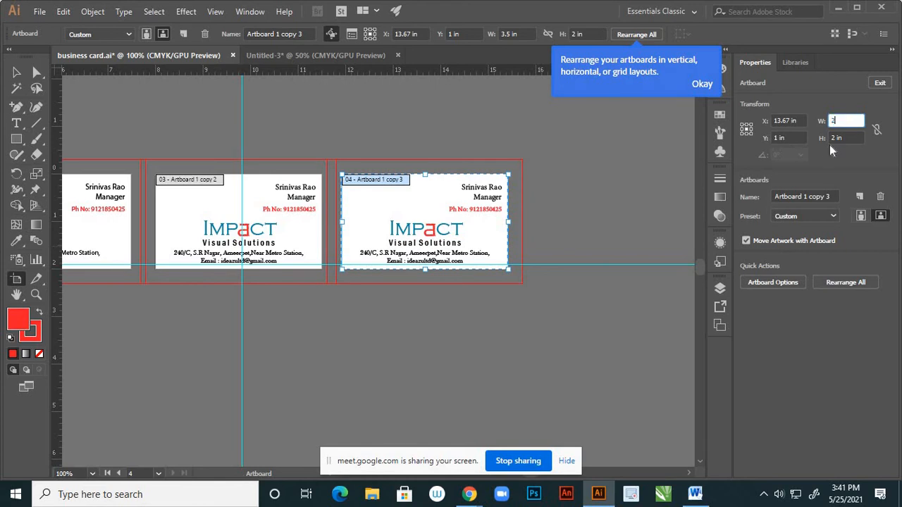
{"action": "key", "text": "Tab"}
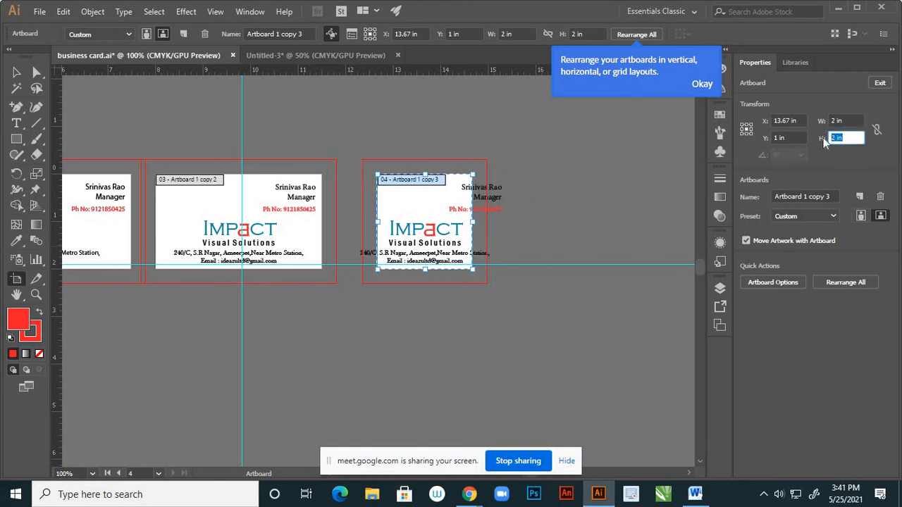
{"action": "type", "text": "3.5"}
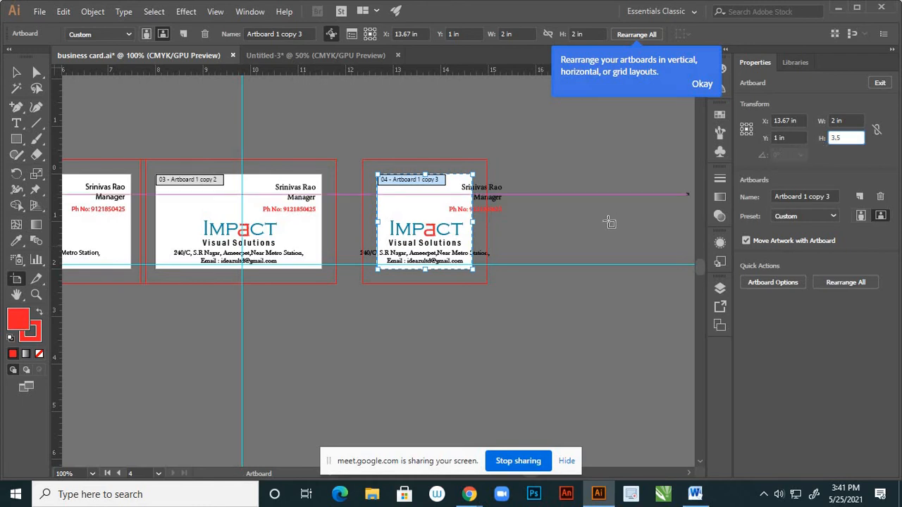
{"action": "key", "text": "Return"}
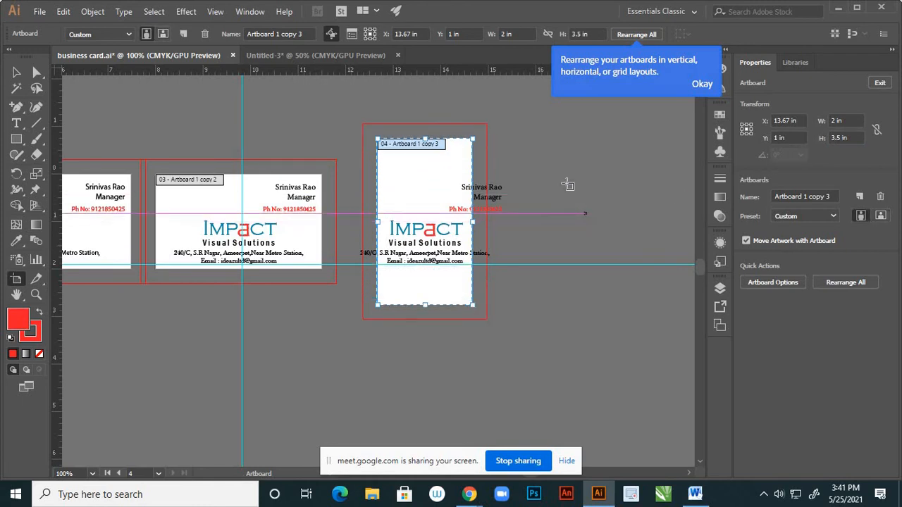
{"action": "left_click", "coordinate": [18, 71]}
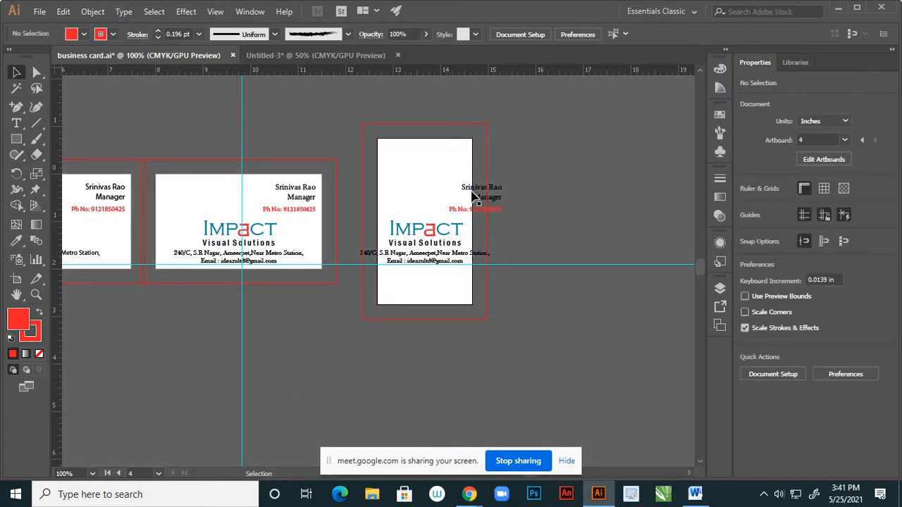
{"action": "left_click", "coordinate": [17, 281]}
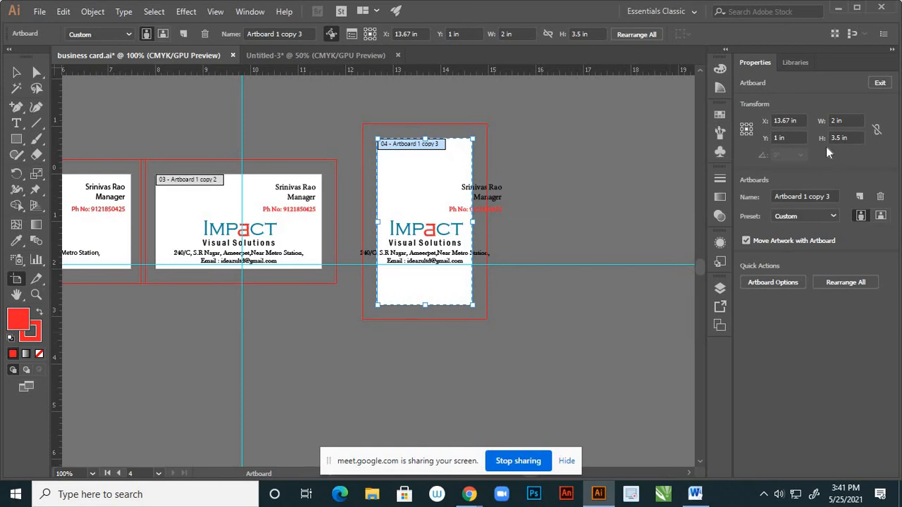
{"action": "left_click", "coordinate": [17, 73]}
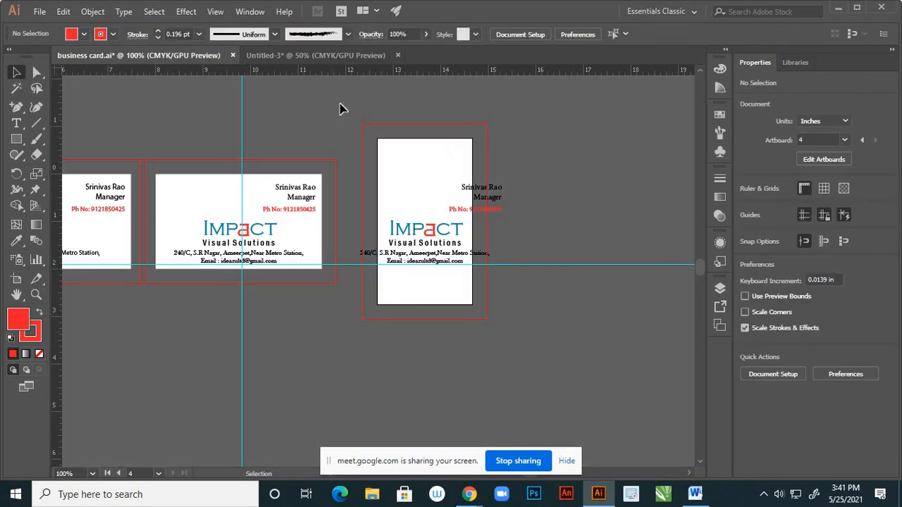
Delete the copied card artwork from the vertical artboard
{"action": "scroll", "coordinate": [504, 268], "scroll_direction": "down", "scroll_amount": 3}
{"action": "scroll", "coordinate": [481, 238], "scroll_direction": "up", "scroll_amount": 2}
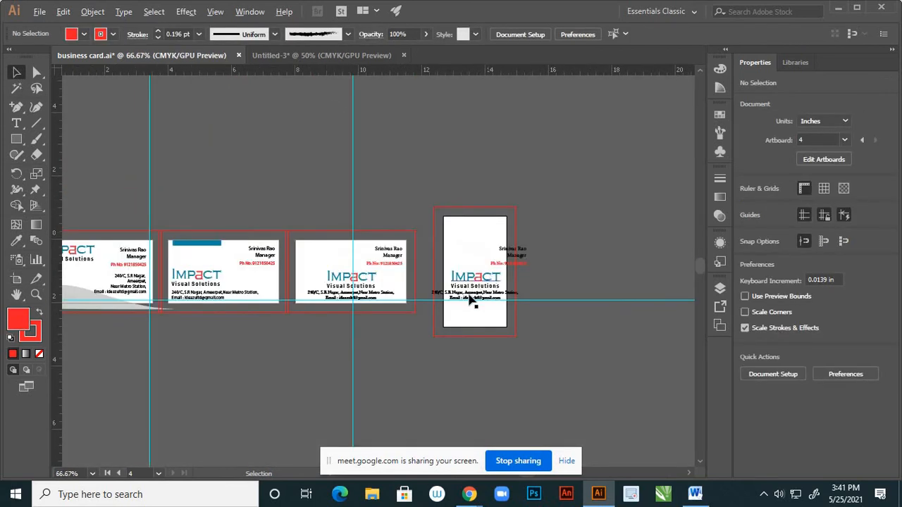
{"action": "scroll", "coordinate": [481, 278], "scroll_direction": "up", "scroll_amount": 2}
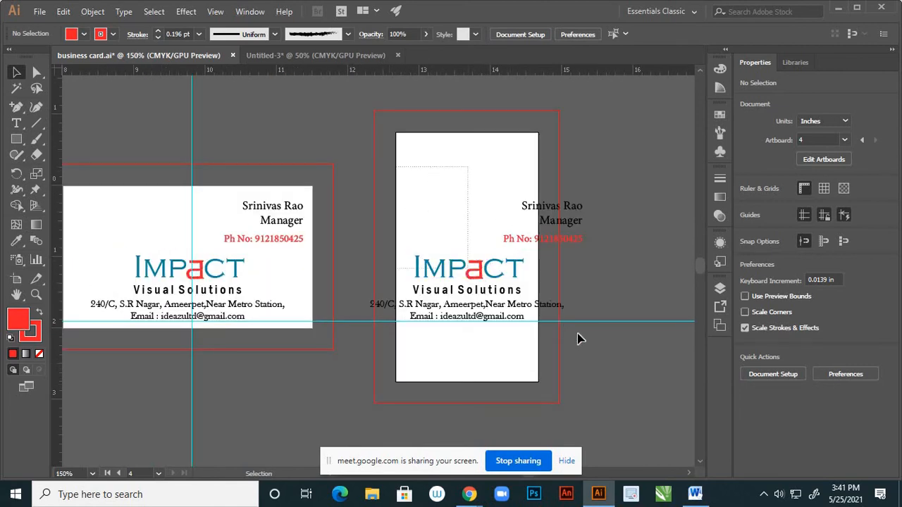
{"action": "key", "text": "ctrl+alt+a"}
{"action": "key", "text": "Delete"}
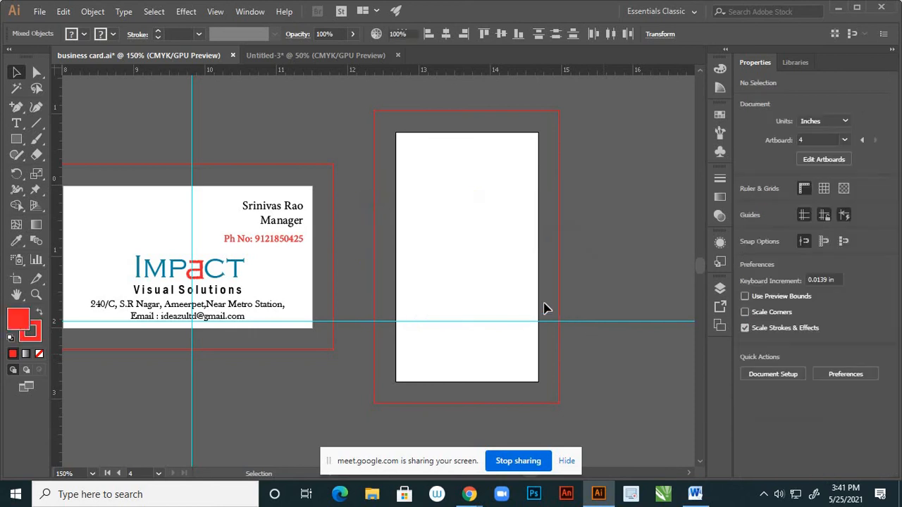
Inspect Layer 4's contents and the vertical guide in the Layers panel
{"action": "scroll", "coordinate": [436, 256], "scroll_direction": "down", "scroll_amount": 3, "text": "alt"}
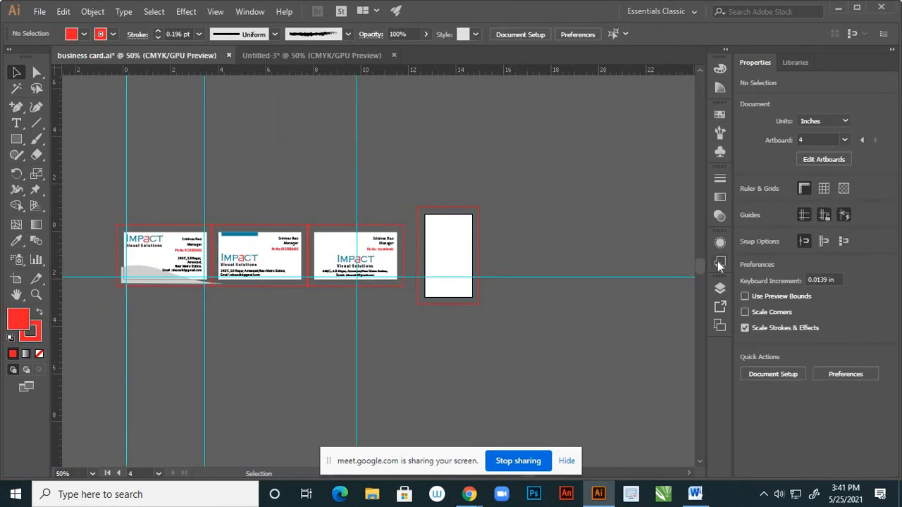
{"action": "left_click", "coordinate": [718, 288]}
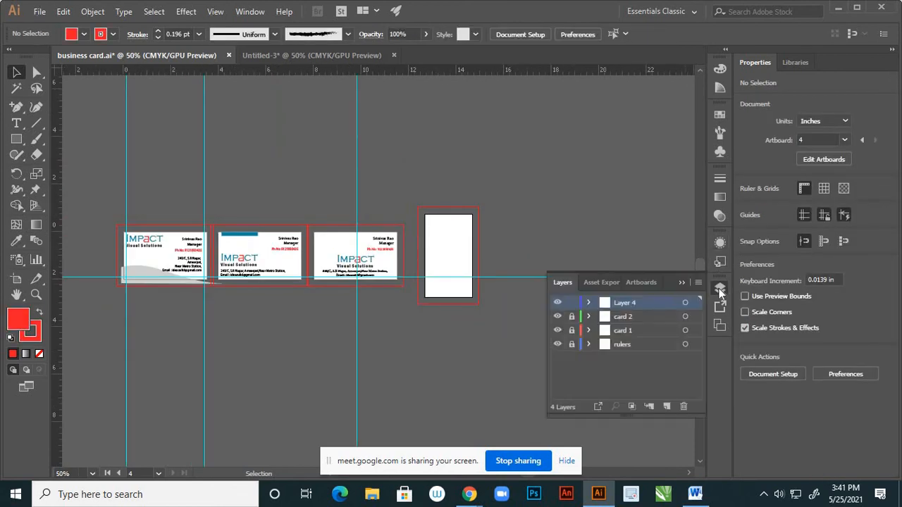
{"action": "left_click", "coordinate": [558, 303]}
{"action": "left_click", "coordinate": [558, 303]}
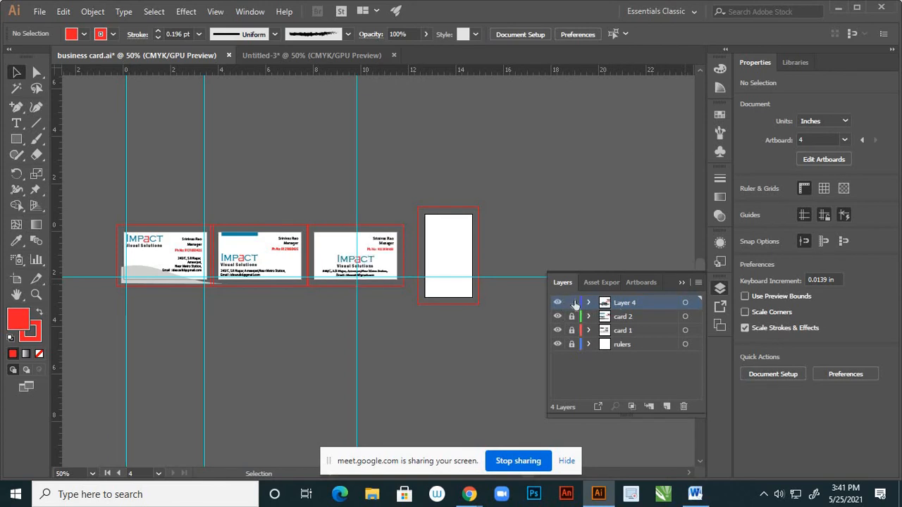
{"action": "left_click_drag", "start_coordinate": [324, 333], "coordinate": [381, 363]}
{"action": "left_click", "coordinate": [382, 362]}
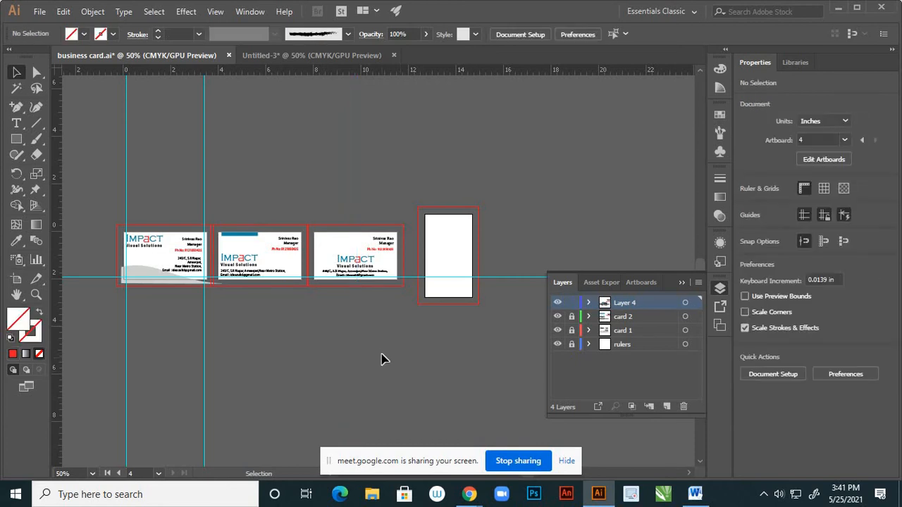
{"action": "left_click", "coordinate": [559, 304]}
{"action": "left_click", "coordinate": [559, 304]}
Add Layer 5 and paste the card artwork beside the vertical card
{"action": "left_click", "coordinate": [667, 406]}
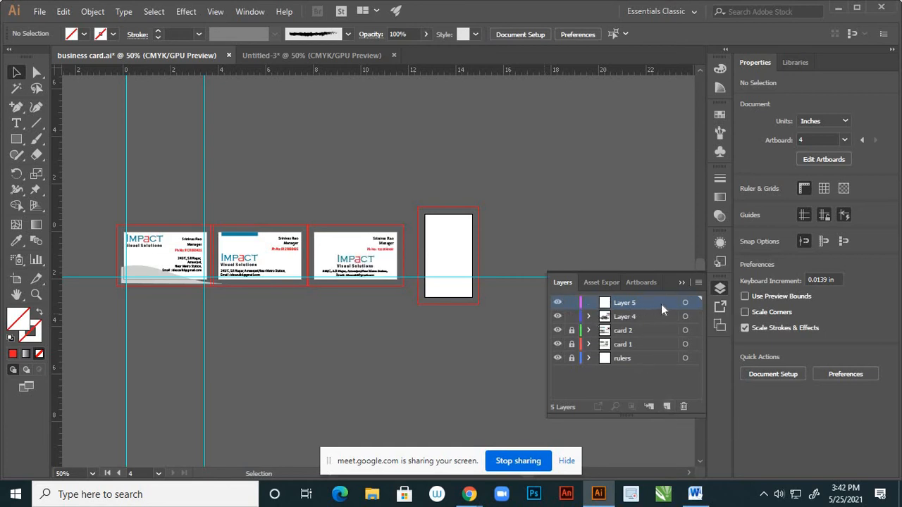
{"action": "left_click", "coordinate": [685, 303]}
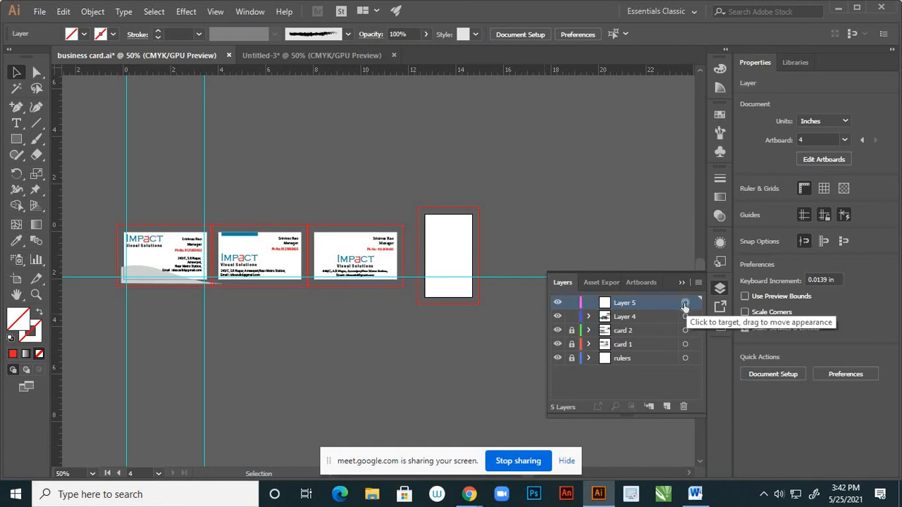
{"action": "key", "text": "ctrl+v"}
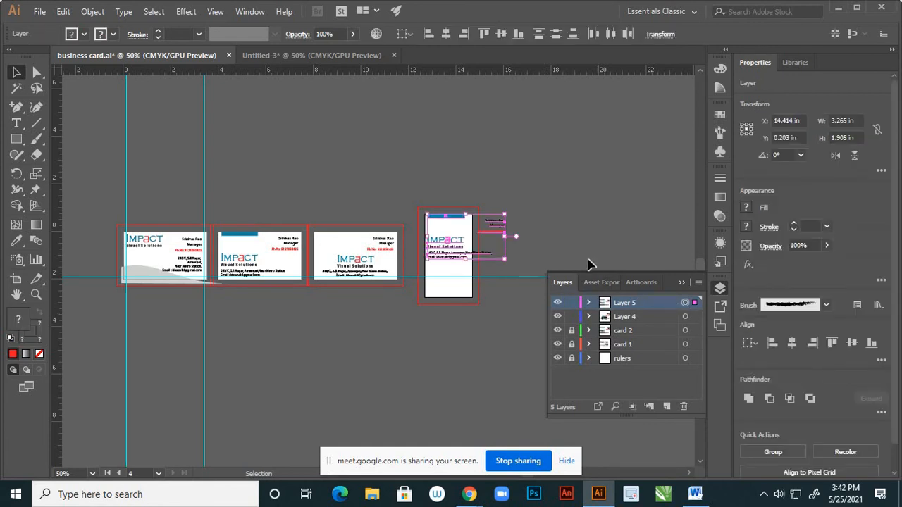
{"action": "left_click_drag", "start_coordinate": [496, 227], "coordinate": [571, 217]}
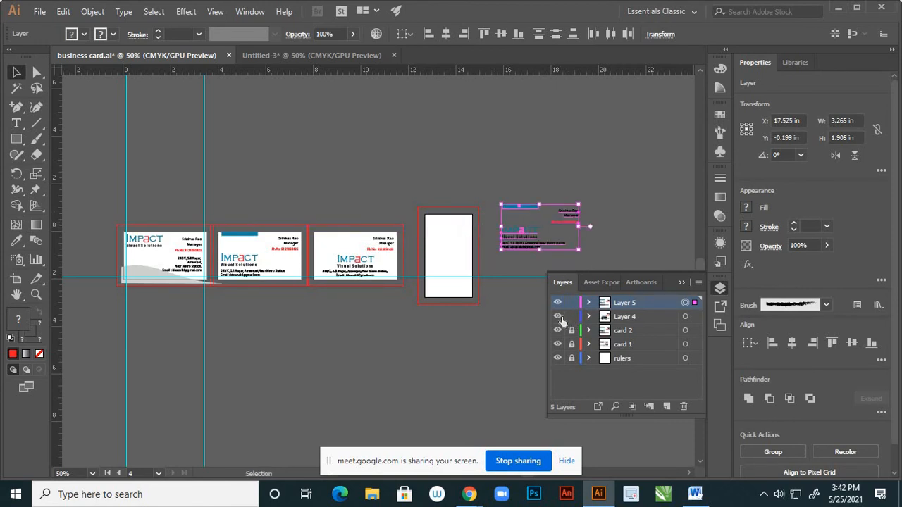
Lock Layer 4 and rename it 'card 3'
{"action": "left_click", "coordinate": [558, 317]}
{"action": "left_click", "coordinate": [558, 318]}
{"action": "left_click", "coordinate": [571, 317]}
{"action": "double_click", "coordinate": [625, 317]}
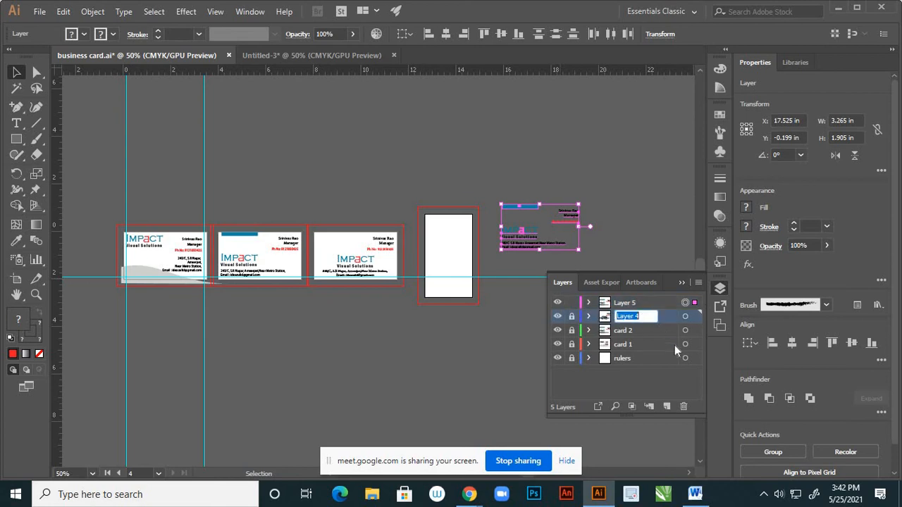
{"action": "type", "text": "card 3"}
{"action": "left_click", "coordinate": [674, 323]}
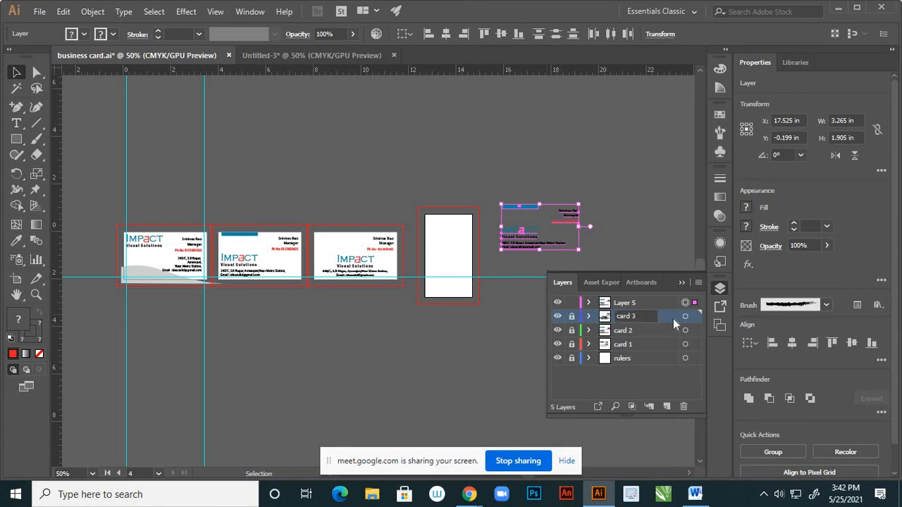
{"action": "left_click", "coordinate": [681, 283]}
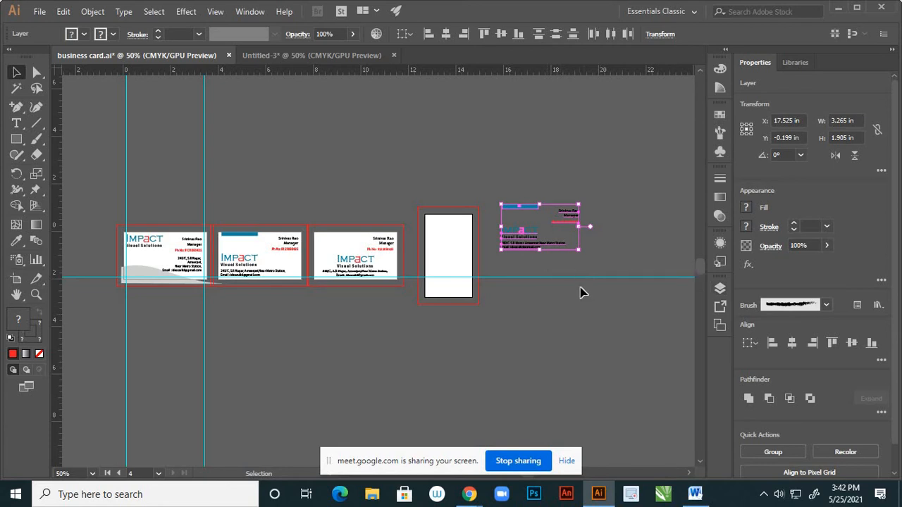
{"action": "scroll", "coordinate": [443, 255], "scroll_direction": "up", "scroll_amount": 1}
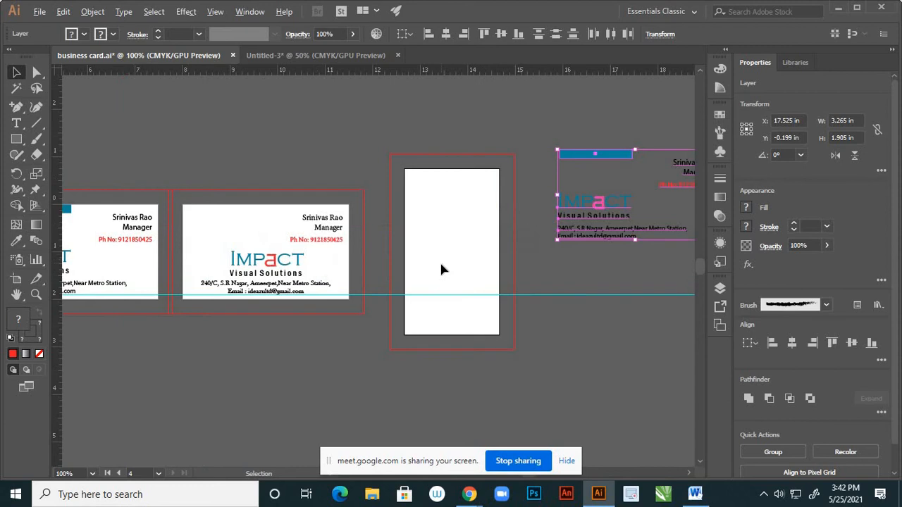
{"action": "scroll", "coordinate": [440, 260], "scroll_direction": "down", "scroll_amount": 1}
{"action": "scroll", "coordinate": [518, 240], "scroll_direction": "up", "scroll_amount": 1}
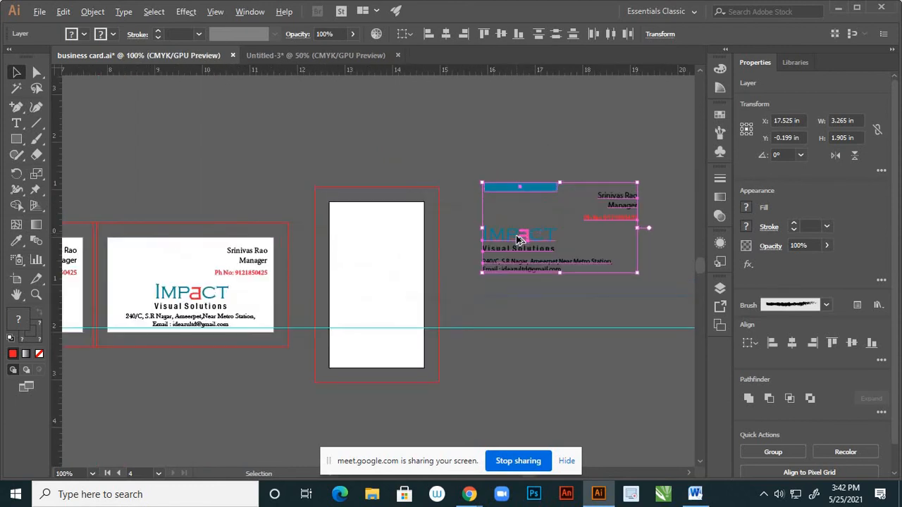
Move the IMPACT logo and address text onto the vertical card
{"action": "left_click", "coordinate": [570, 162]}
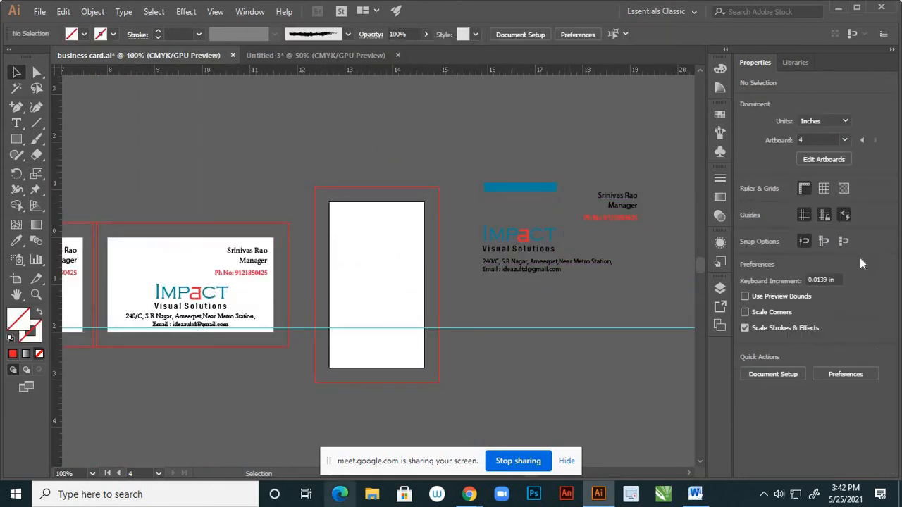
{"action": "left_click", "coordinate": [529, 240]}
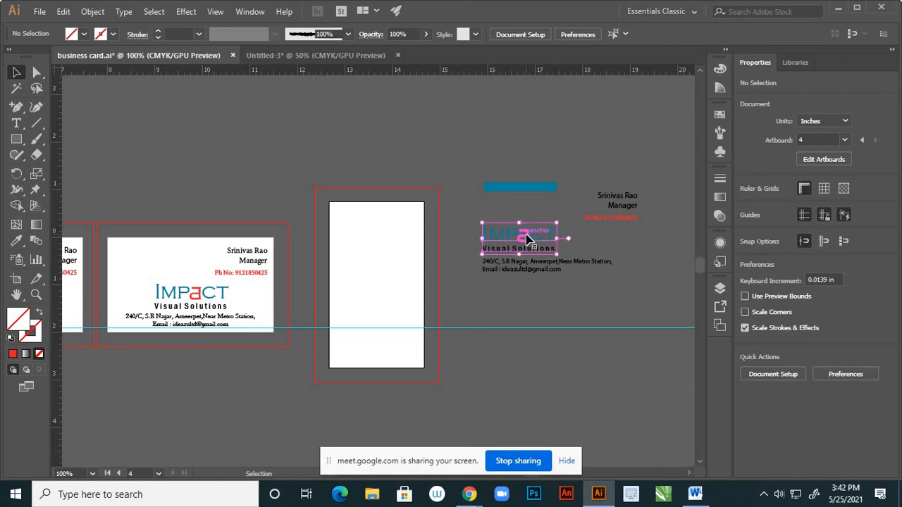
{"action": "left_click_drag", "start_coordinate": [529, 239], "coordinate": [386, 324]}
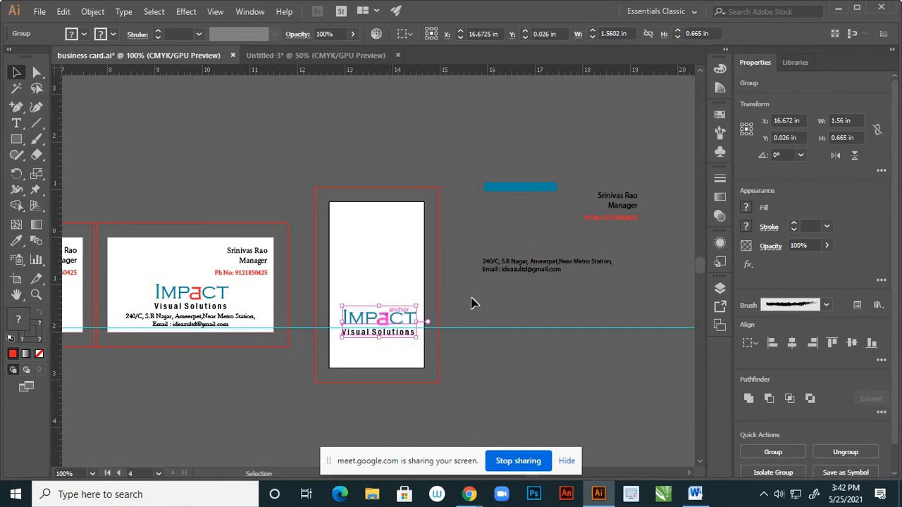
{"action": "left_click", "coordinate": [474, 300]}
{"action": "scroll", "coordinate": [524, 256], "scroll_direction": "down", "scroll_amount": 2}
{"action": "scroll", "coordinate": [486, 282], "scroll_direction": "up", "scroll_amount": 3}
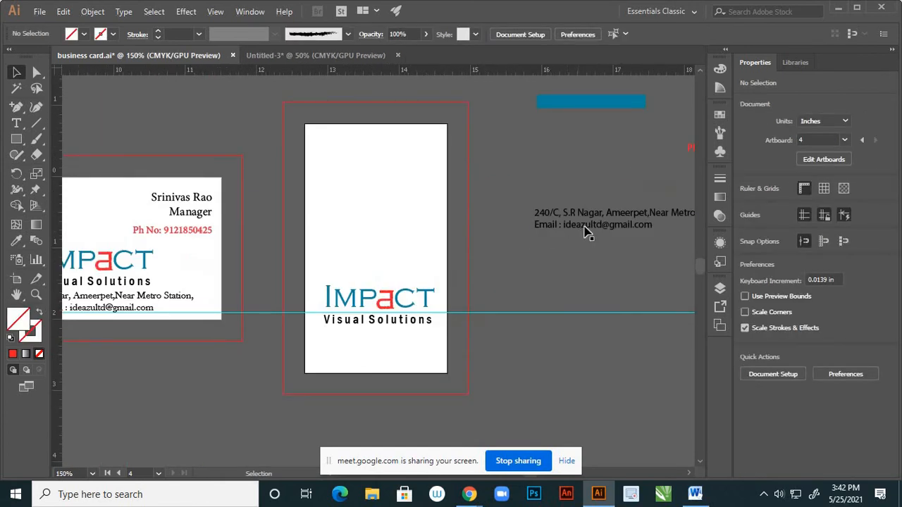
{"action": "left_click_drag", "start_coordinate": [580, 231], "coordinate": [368, 349]}
{"action": "scroll", "coordinate": [463, 271], "scroll_direction": "down", "scroll_amount": 1}
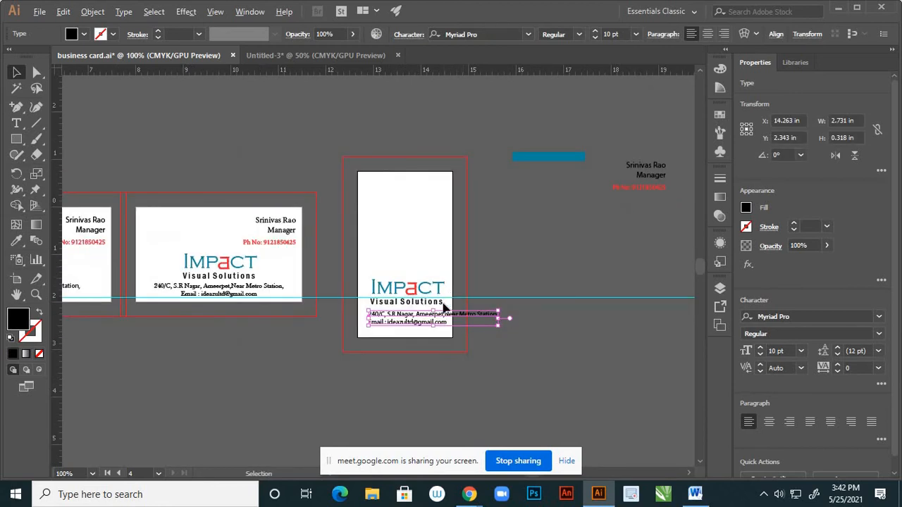
{"action": "scroll", "coordinate": [431, 324], "scroll_direction": "up", "scroll_amount": 3}
Break the landmark onto its own line, centre-align the address, and place it under the logo
{"action": "left_click", "coordinate": [25, 123]}
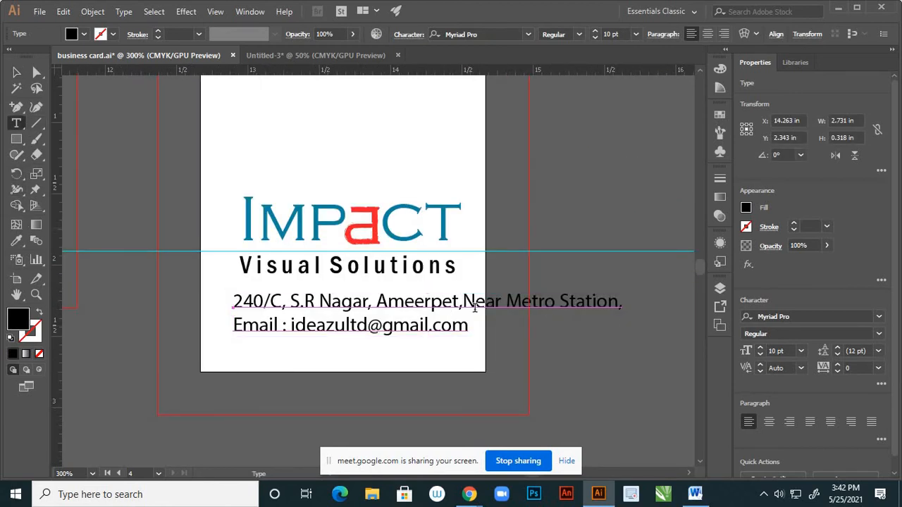
{"action": "left_click", "coordinate": [464, 301]}
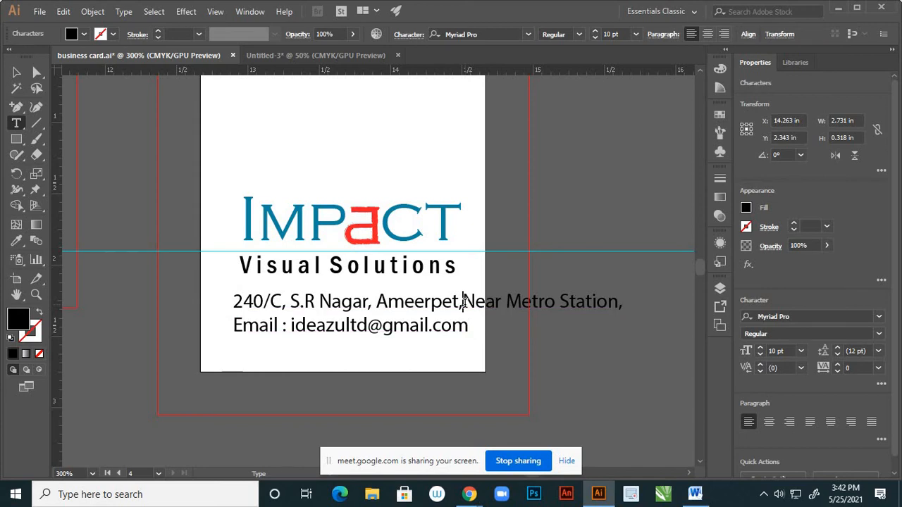
{"action": "key", "text": "Return"}
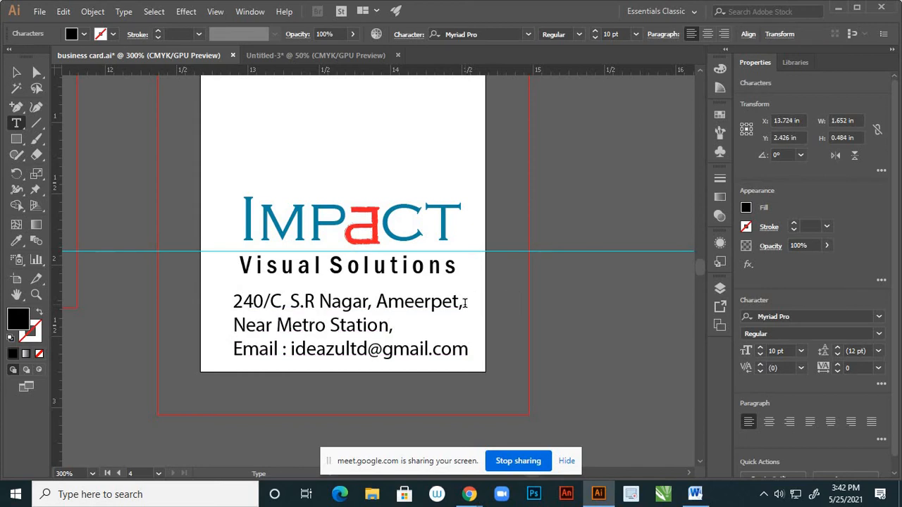
{"action": "left_click", "coordinate": [17, 73]}
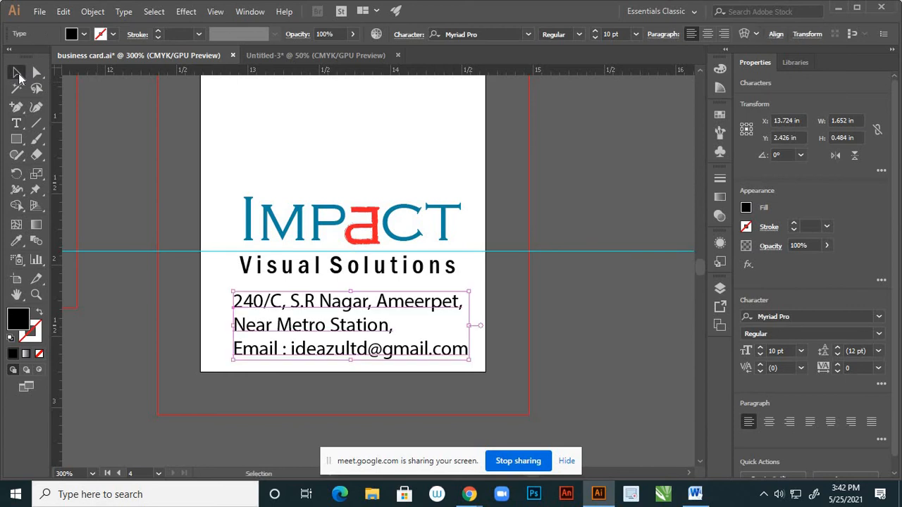
{"action": "left_click", "coordinate": [706, 35]}
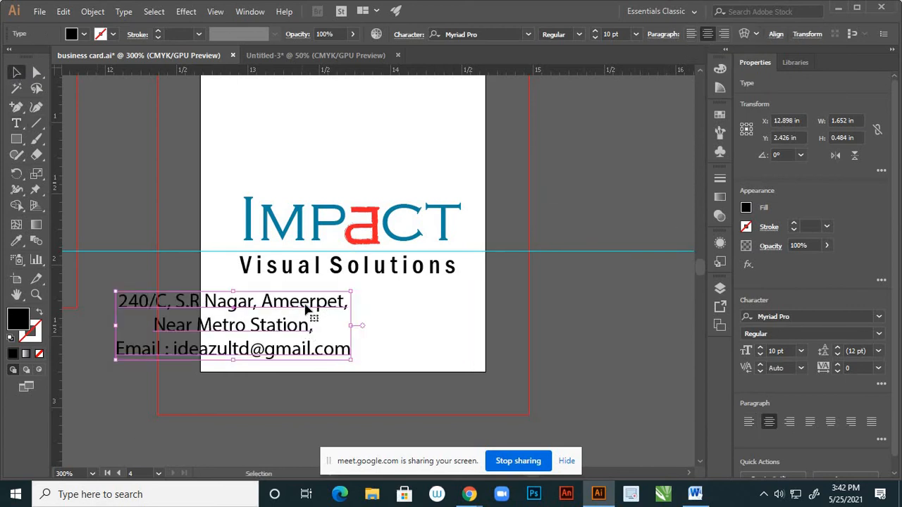
{"action": "left_click_drag", "start_coordinate": [342, 302], "coordinate": [615, 319]}
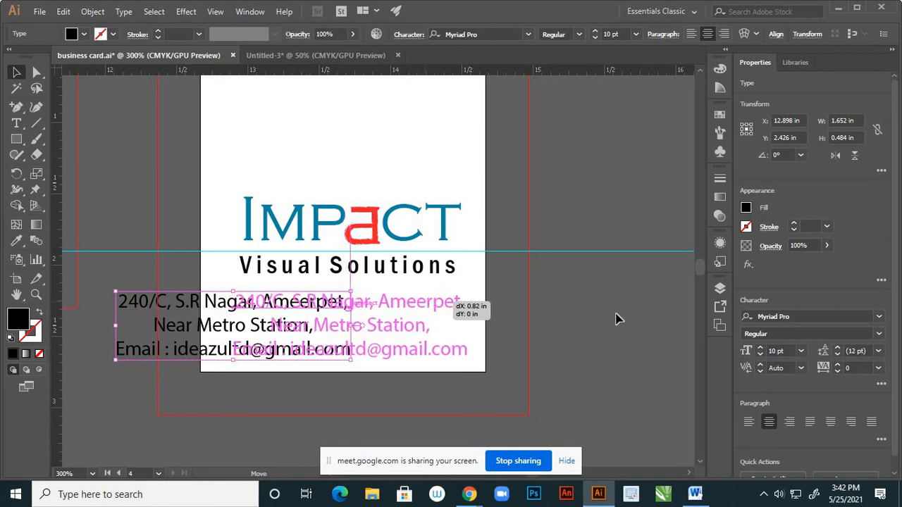
{"action": "left_click", "coordinate": [540, 315]}
{"action": "scroll", "coordinate": [540, 314], "scroll_direction": "down", "scroll_amount": 1, "text": "alt"}
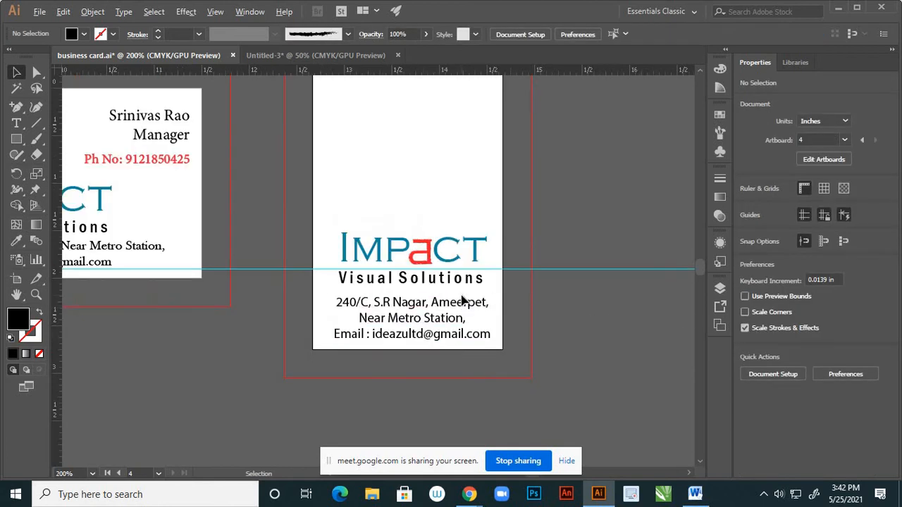
{"action": "scroll", "coordinate": [462, 300], "scroll_direction": "down", "scroll_amount": 2, "text": "alt"}
{"action": "scroll", "coordinate": [392, 205], "scroll_direction": "up", "scroll_amount": 2, "text": "alt"}
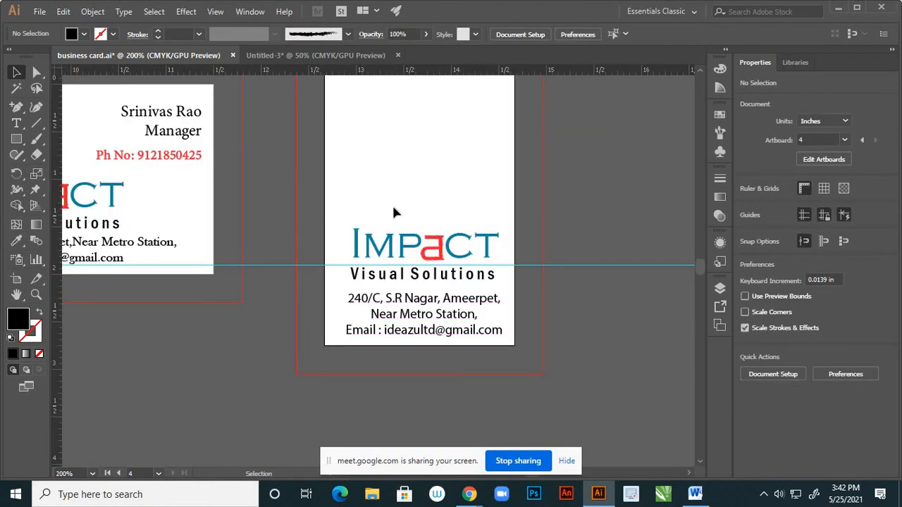
Align the IMPACT logo and address block on a shared horizontal centre
{"action": "left_click_drag", "start_coordinate": [393, 208], "coordinate": [470, 338]}
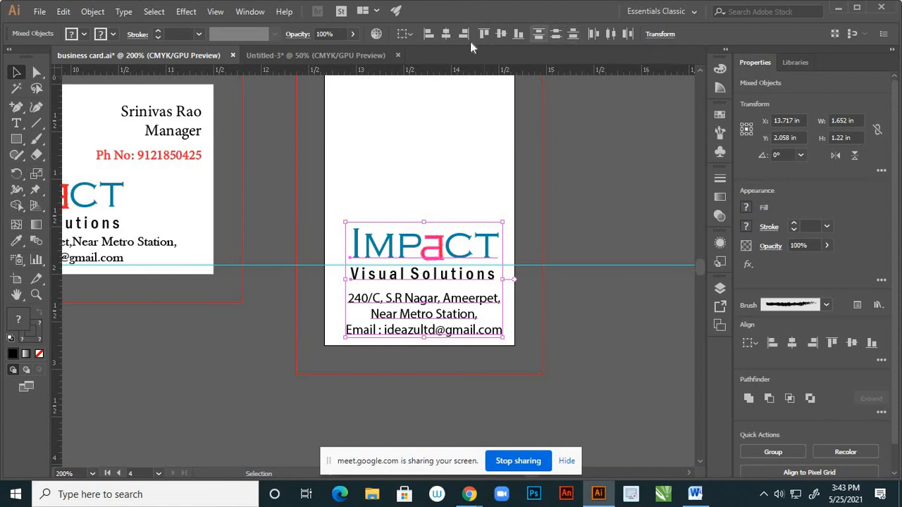
{"action": "left_click", "coordinate": [446, 37]}
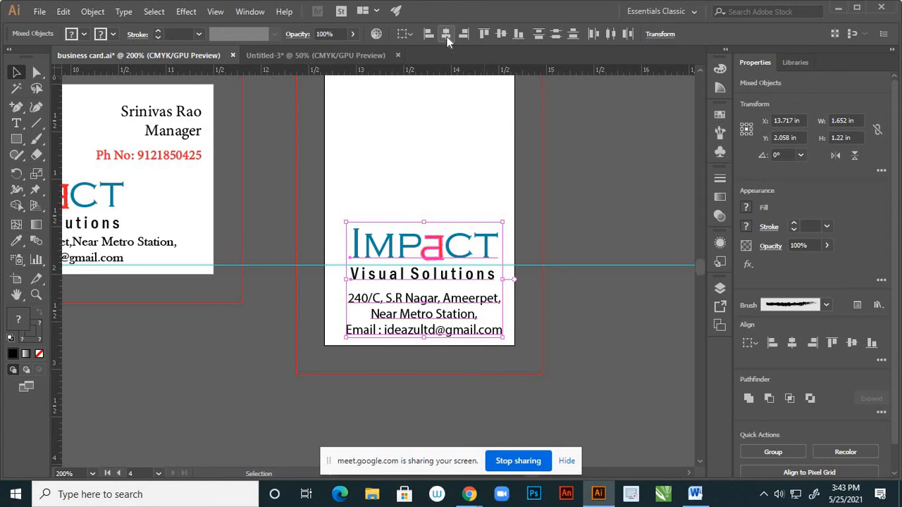
{"action": "left_click", "coordinate": [510, 222]}
{"action": "scroll", "coordinate": [511, 221], "scroll_direction": "down", "scroll_amount": 2}
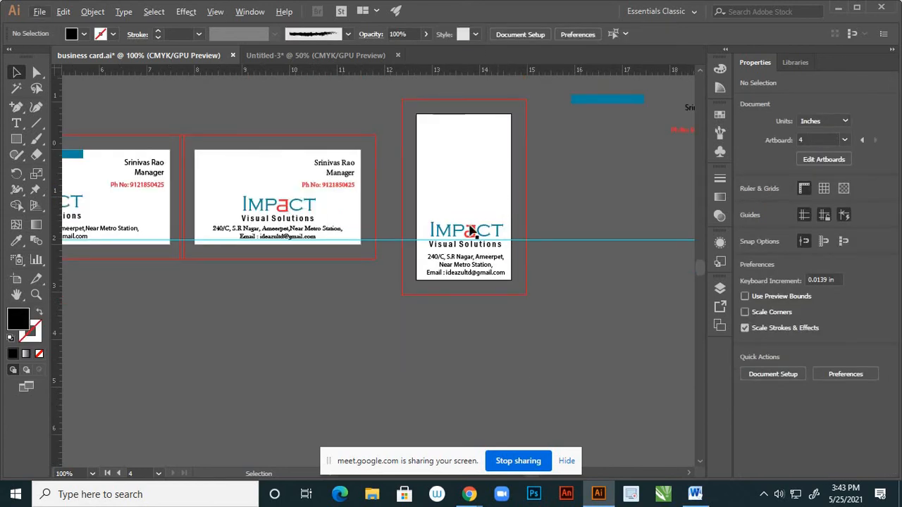
Nudge the logo and address together slightly left and up
{"action": "left_click_drag", "start_coordinate": [485, 208], "coordinate": [487, 276]}
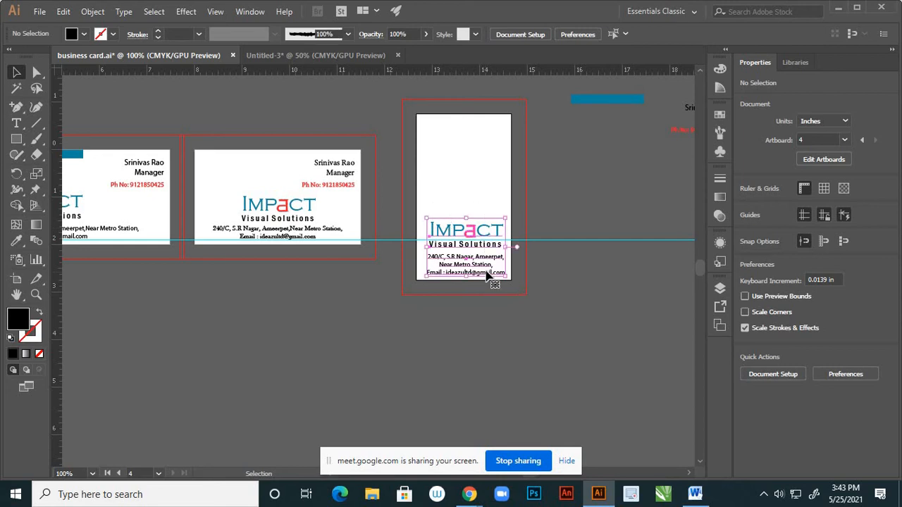
{"action": "key", "text": "Left"}
{"action": "key", "text": "Left"}
{"action": "key", "text": "Left"}
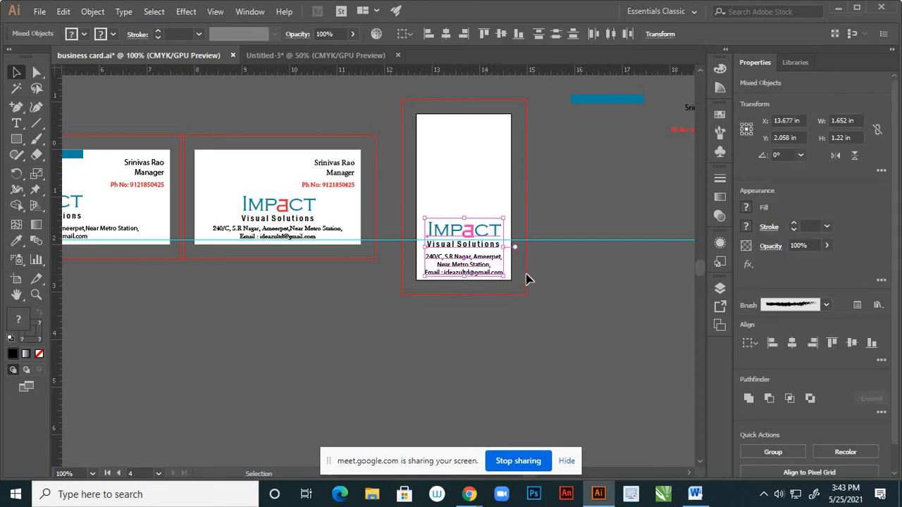
{"action": "key", "text": "Left"}
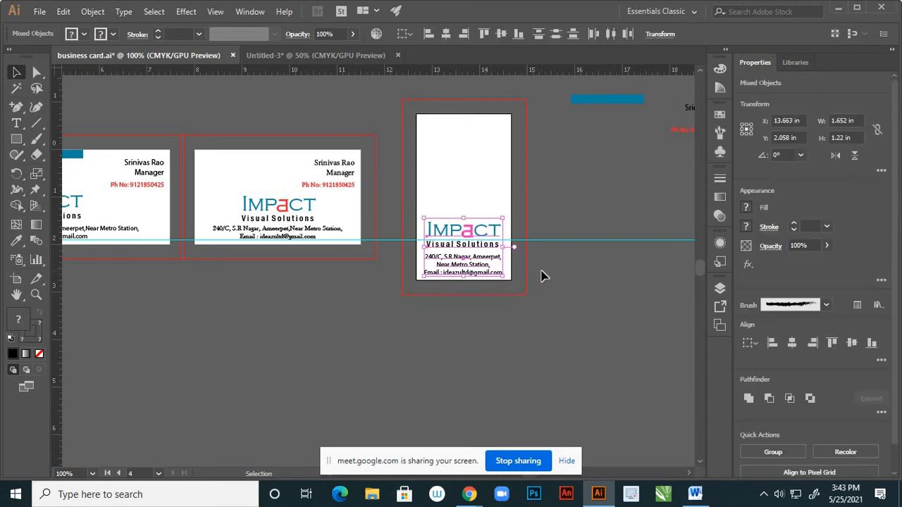
{"action": "key", "text": "Up"}
{"action": "key", "text": "Up"}
{"action": "key", "text": "Up"}
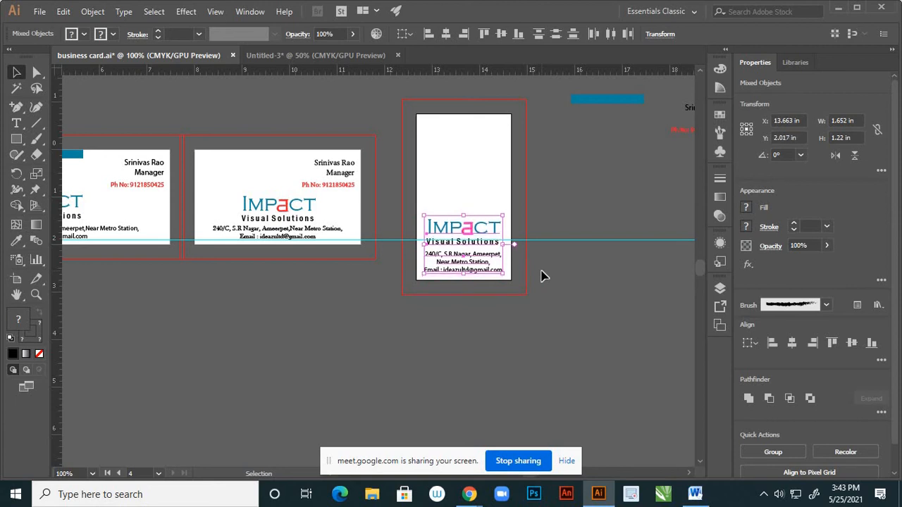
{"action": "key", "text": "Right"}
{"action": "key", "text": "Right"}
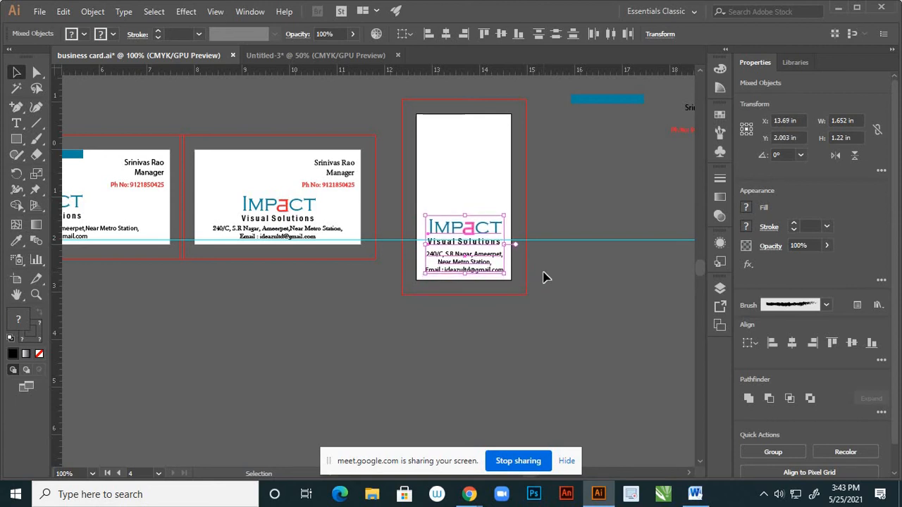
{"action": "key", "text": "Left"}
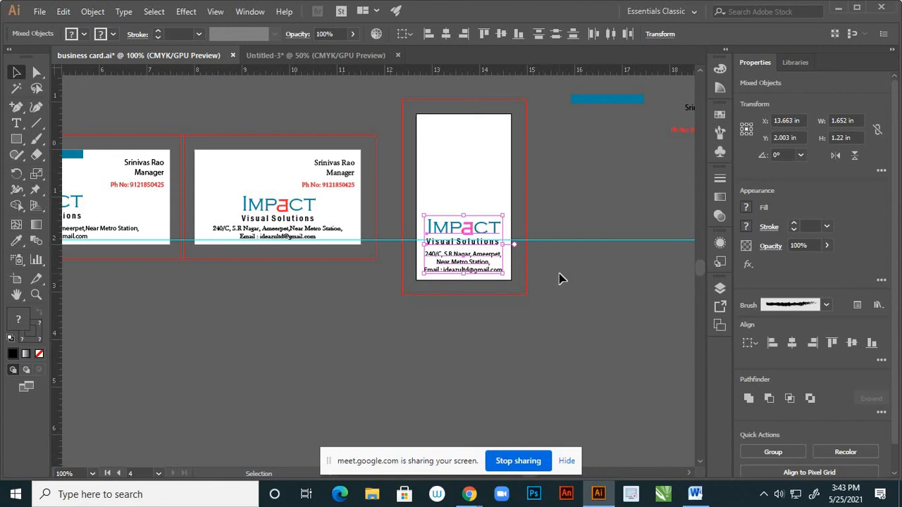
{"action": "left_click", "coordinate": [559, 278]}
{"action": "scroll", "coordinate": [491, 280], "scroll_direction": "down", "scroll_amount": 1}
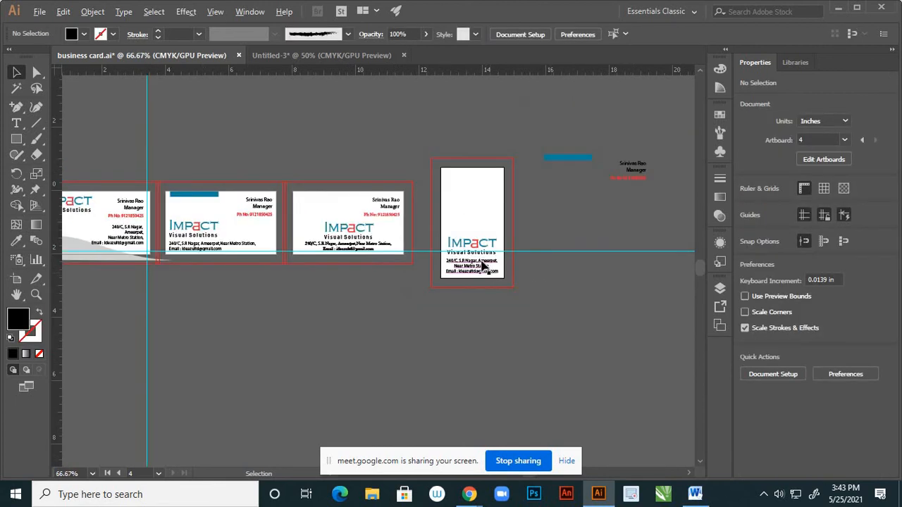
{"action": "scroll", "coordinate": [487, 261], "scroll_direction": "up", "scroll_amount": 4}
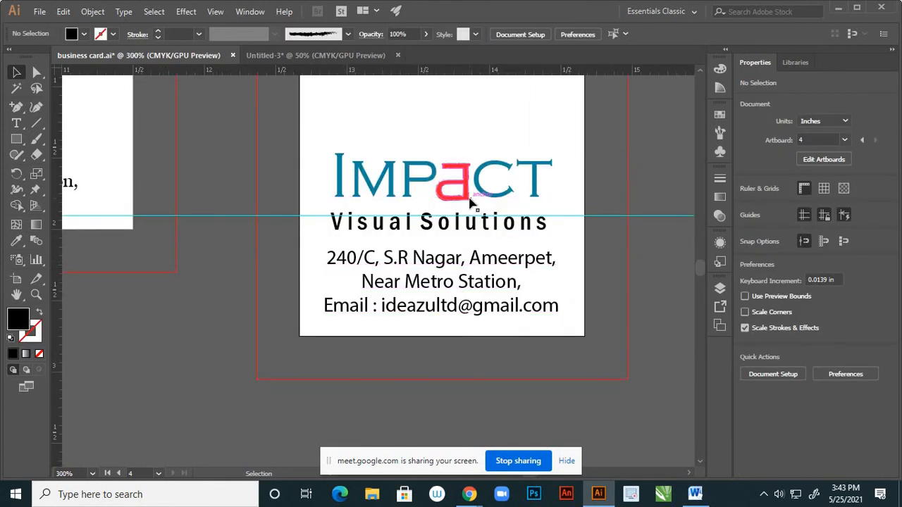
Raise the IMPACT logo slightly above the address
{"action": "left_click", "coordinate": [467, 202]}
{"action": "scroll", "coordinate": [528, 272], "scroll_direction": "down", "scroll_amount": 2}
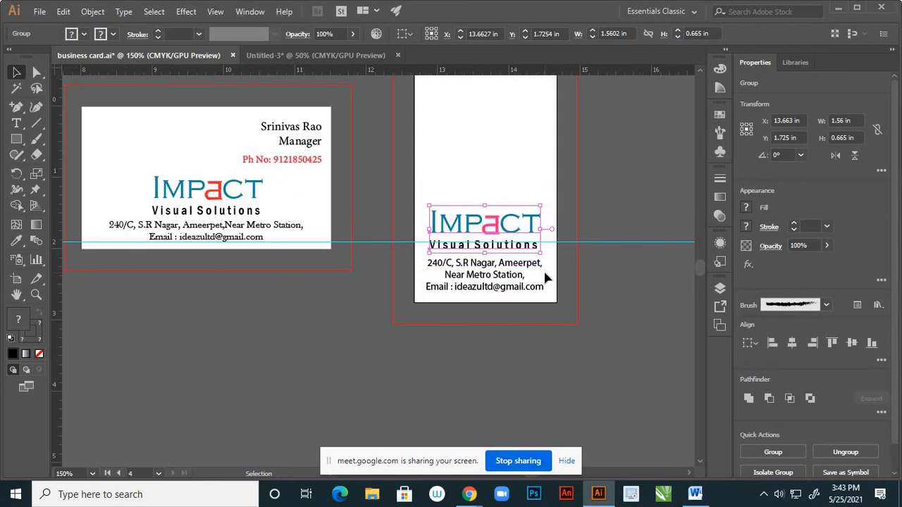
{"action": "key", "text": "Up"}
{"action": "key", "text": "Up"}
{"action": "key", "text": "Up"}
{"action": "left_click", "coordinate": [578, 308]}
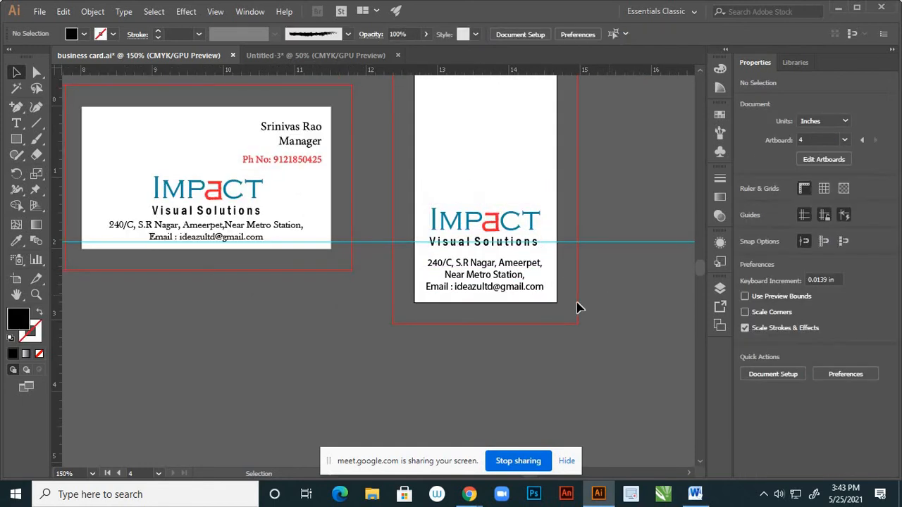
{"action": "scroll", "coordinate": [489, 299], "scroll_direction": "down", "scroll_amount": 3}
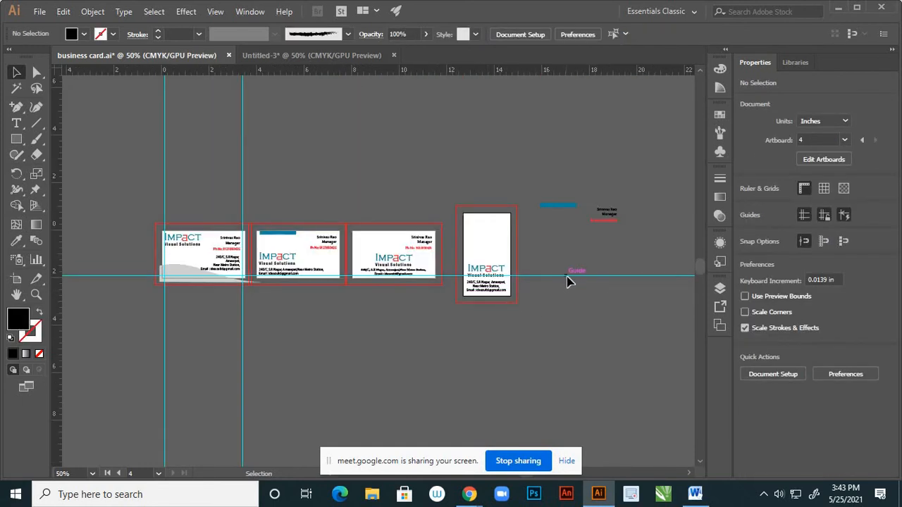
Unlock the rulers layer and remove the horizontal guide crossing the cards
{"action": "key", "text": "F7"}
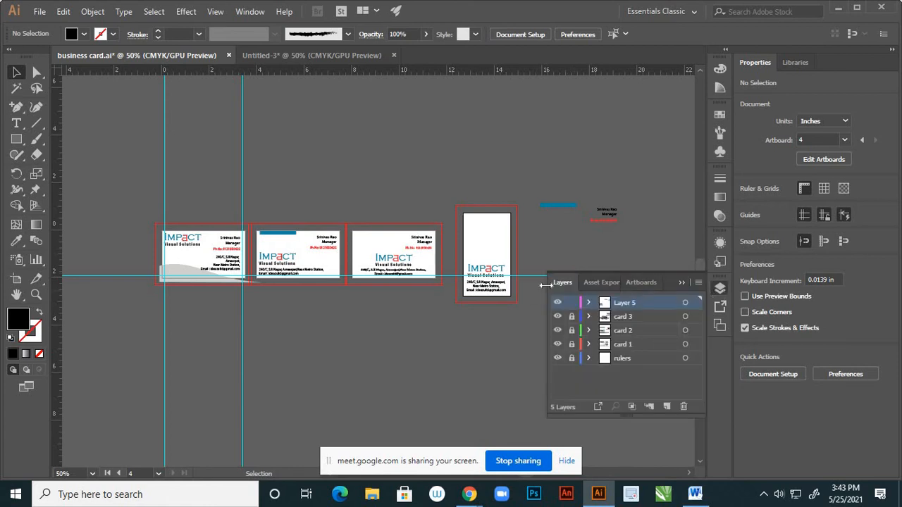
{"action": "left_click", "coordinate": [559, 344]}
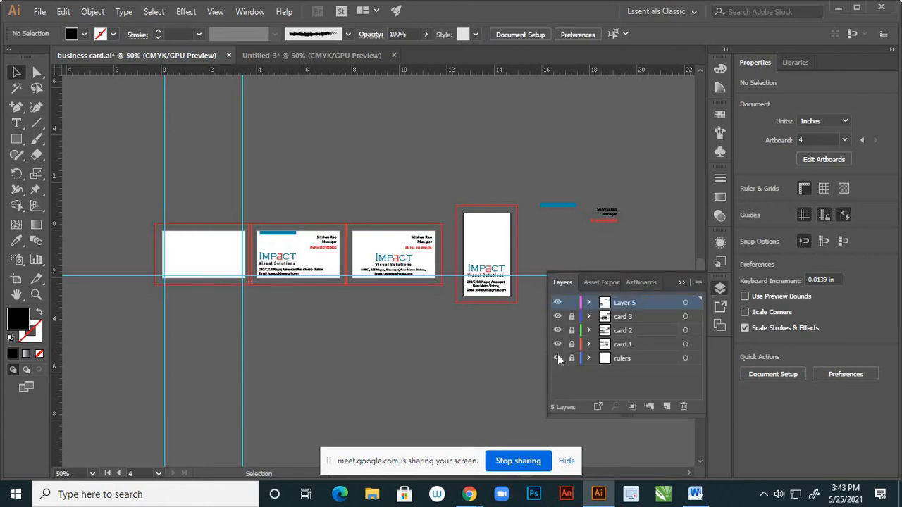
{"action": "left_click", "coordinate": [557, 351]}
{"action": "left_click", "coordinate": [557, 357]}
{"action": "left_click", "coordinate": [558, 357]}
{"action": "left_click", "coordinate": [572, 358]}
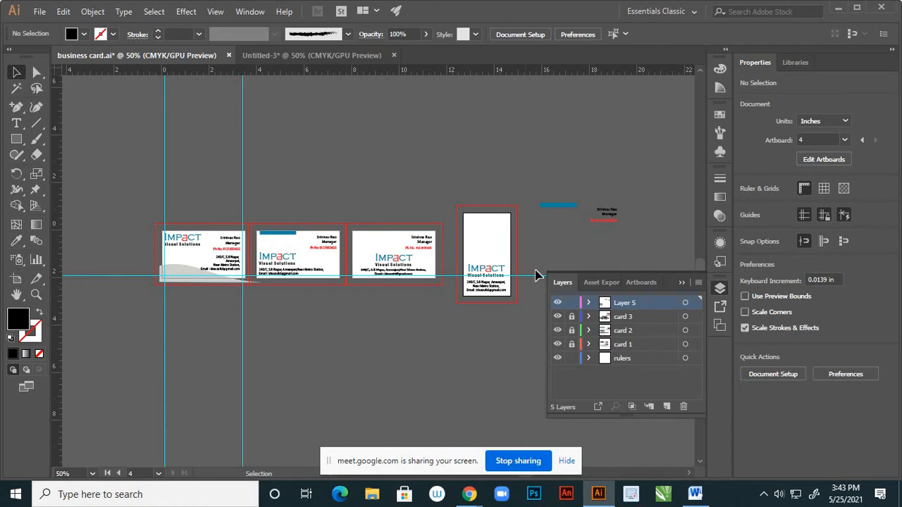
{"action": "left_click", "coordinate": [540, 276]}
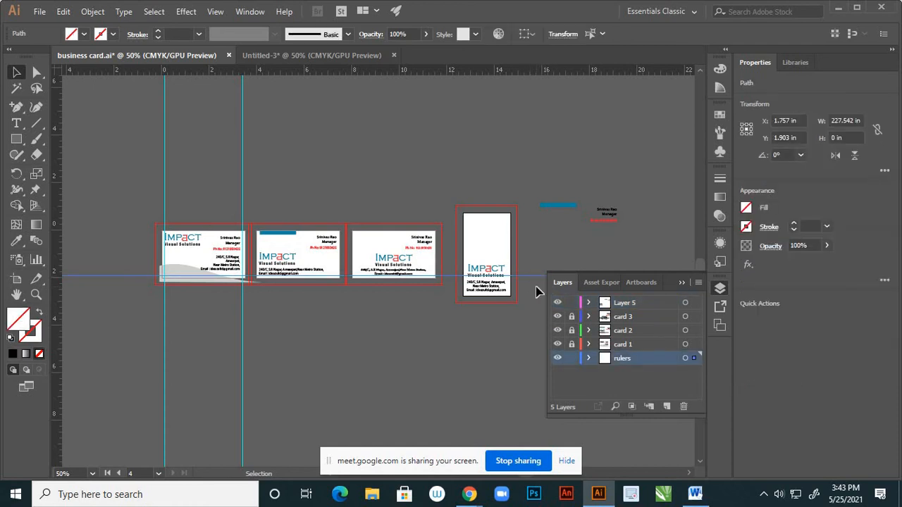
{"action": "left_click", "coordinate": [537, 290]}
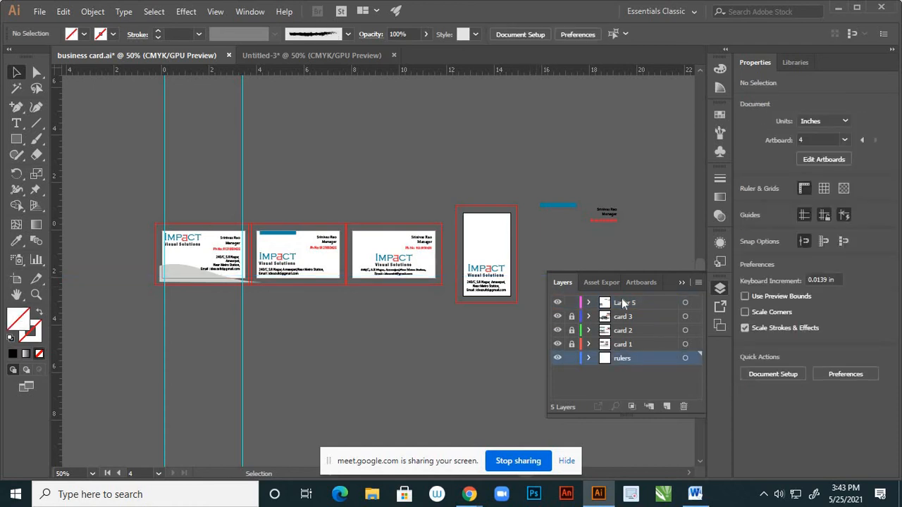
{"action": "left_click", "coordinate": [680, 283]}
{"action": "scroll", "coordinate": [549, 264], "scroll_direction": "down", "scroll_amount": 2}
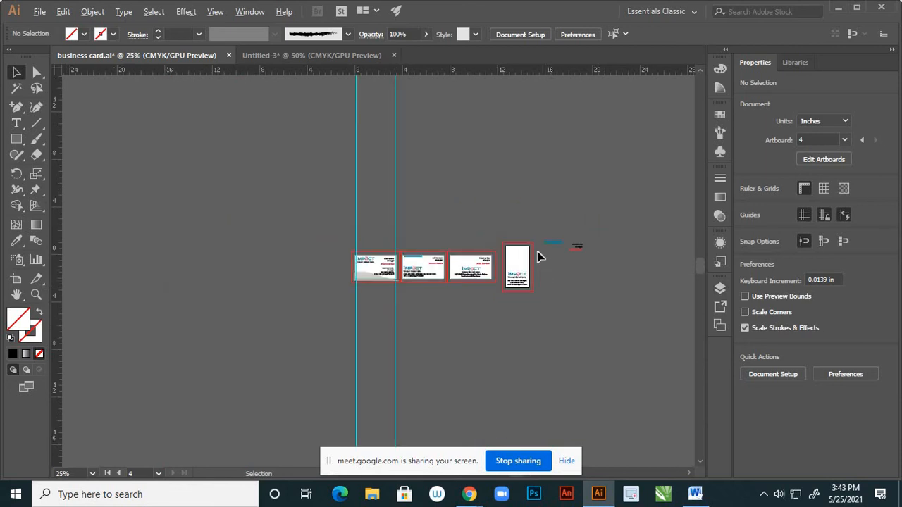
{"action": "scroll", "coordinate": [543, 253], "scroll_direction": "up", "scroll_amount": 4}
{"action": "scroll", "coordinate": [544, 253], "scroll_direction": "down", "scroll_amount": 2}
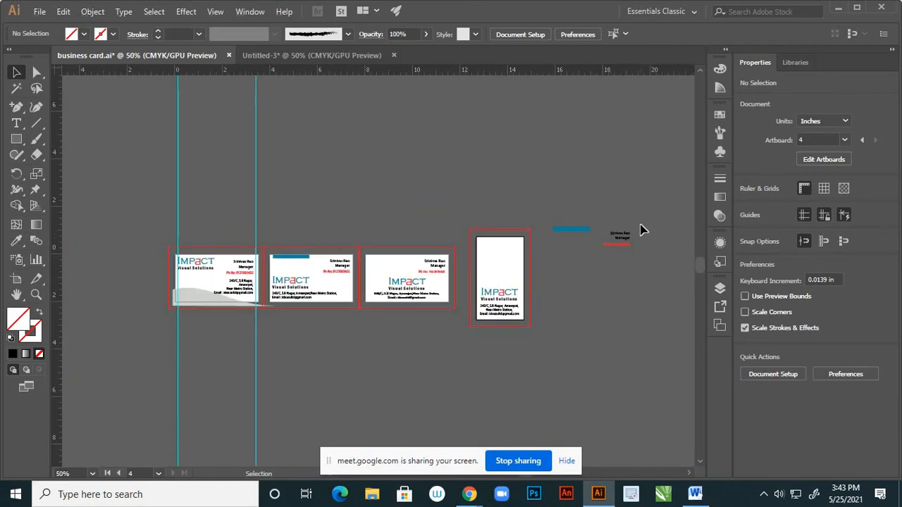
Move the name and job title onto the top of the vertical card
{"action": "left_click", "coordinate": [619, 236]}
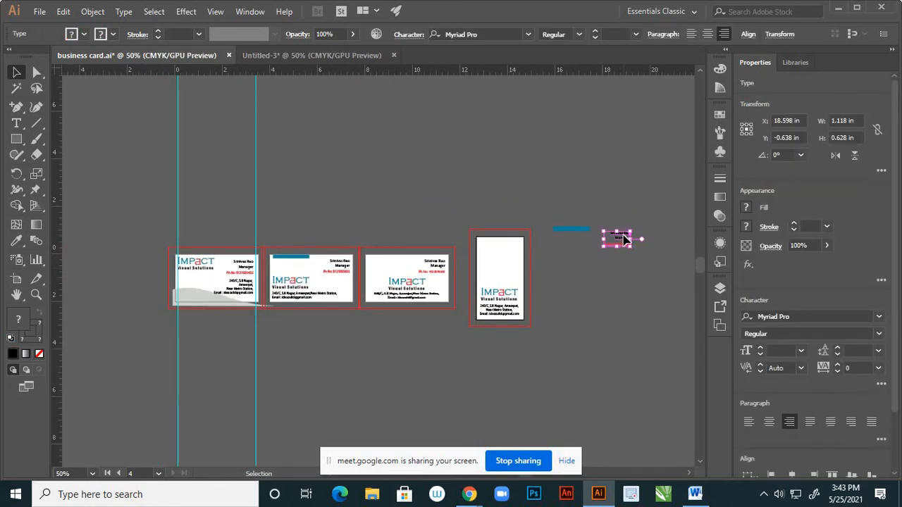
{"action": "left_click_drag", "start_coordinate": [624, 239], "coordinate": [504, 244]}
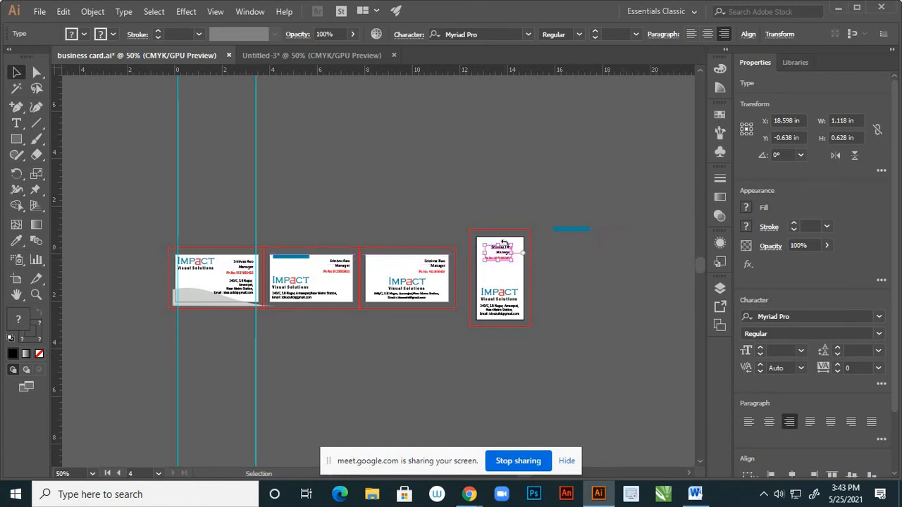
{"action": "scroll", "coordinate": [588, 270], "scroll_direction": "up", "scroll_amount": 3}
{"action": "left_click", "coordinate": [527, 302]}
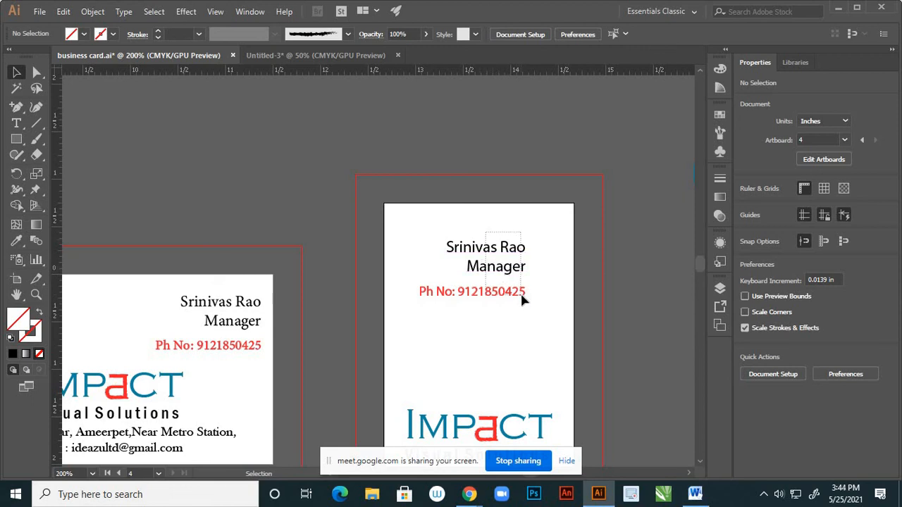
Centre-align the name and phone text and centre the block on the card
{"action": "left_click", "coordinate": [522, 296]}
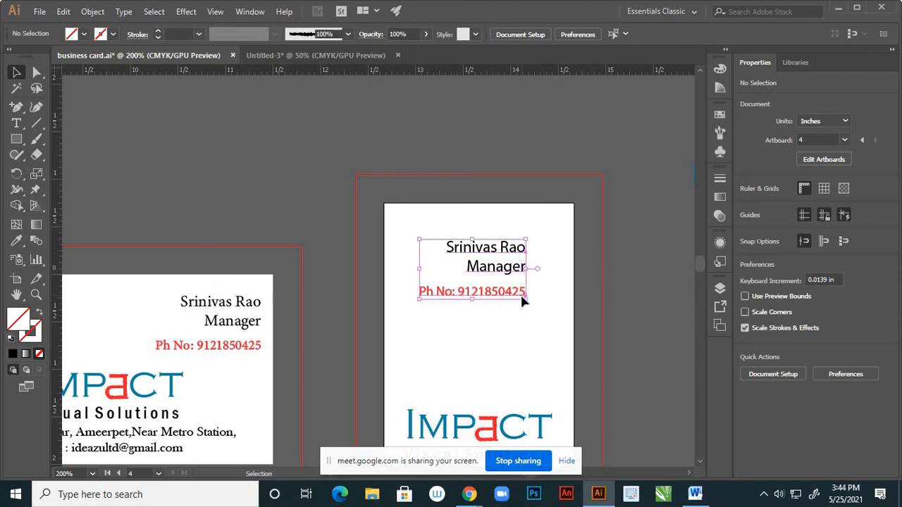
{"action": "left_click", "coordinate": [706, 35]}
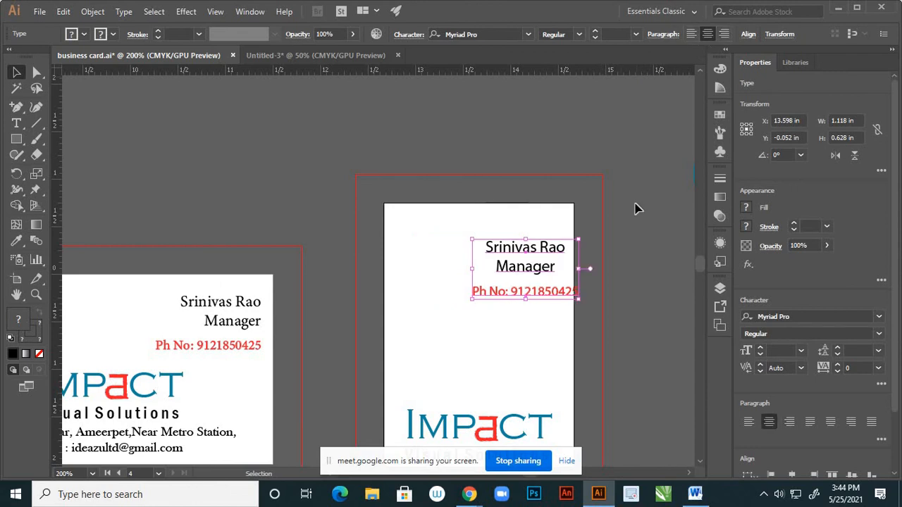
{"action": "left_click_drag", "start_coordinate": [534, 250], "coordinate": [495, 259]}
{"action": "left_click", "coordinate": [528, 204]}
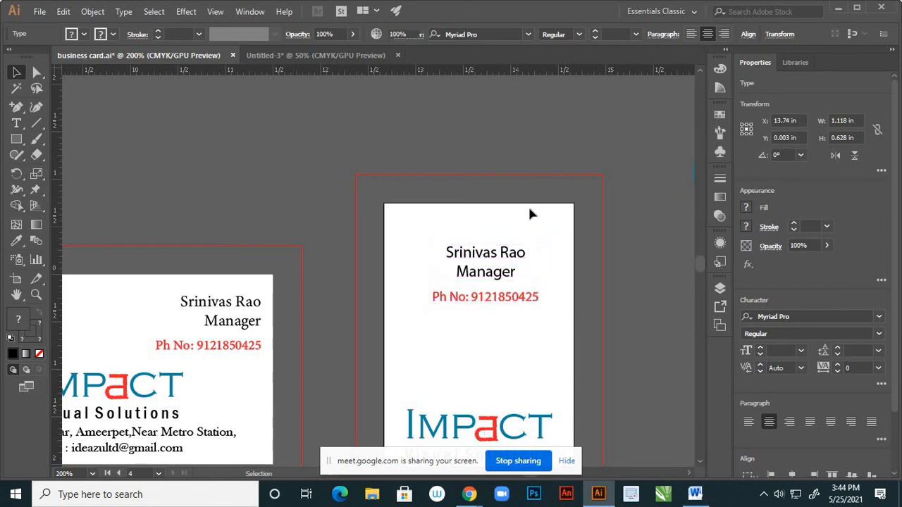
{"action": "scroll", "coordinate": [516, 258], "scroll_direction": "down", "scroll_amount": 3}
{"action": "scroll", "coordinate": [518, 238], "scroll_direction": "up", "scroll_amount": 3}
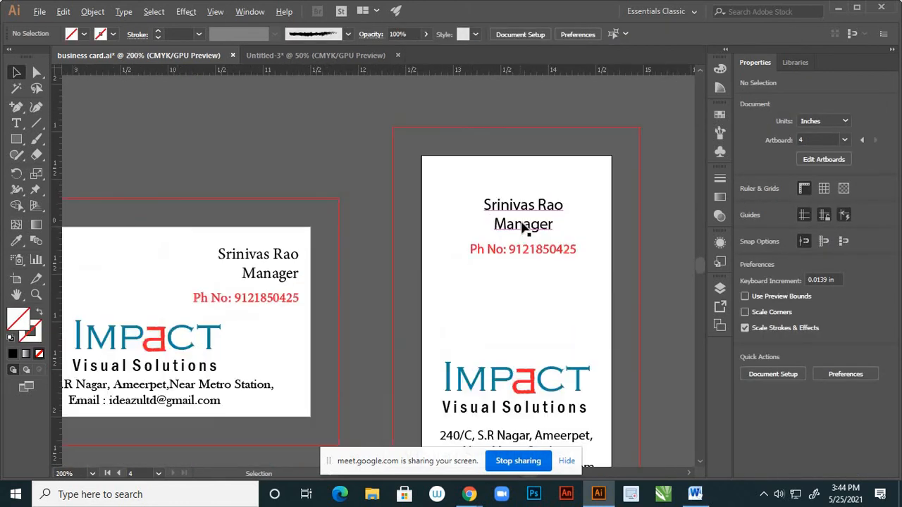
Nudge the name, title and phone number upward toward the card's top
{"action": "left_click", "coordinate": [532, 214]}
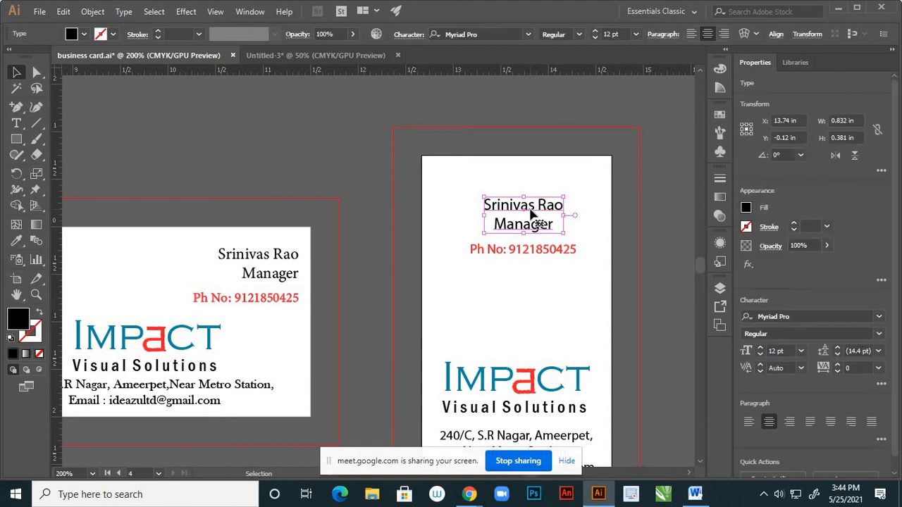
{"action": "key", "text": "shift+Up"}
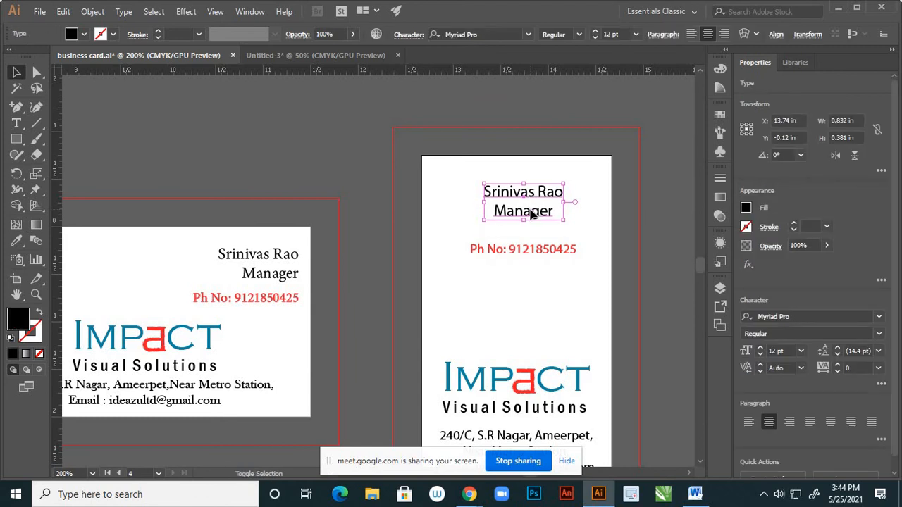
{"action": "left_click", "coordinate": [532, 255]}
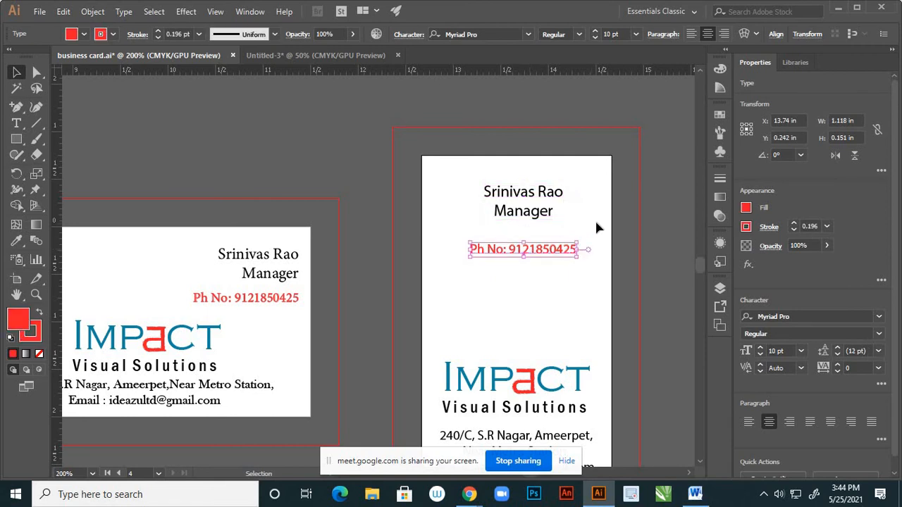
{"action": "key", "text": "Up"}
{"action": "key", "text": "Up"}
{"action": "key", "text": "Up"}
{"action": "key", "text": "Up"}
{"action": "key", "text": "Up"}
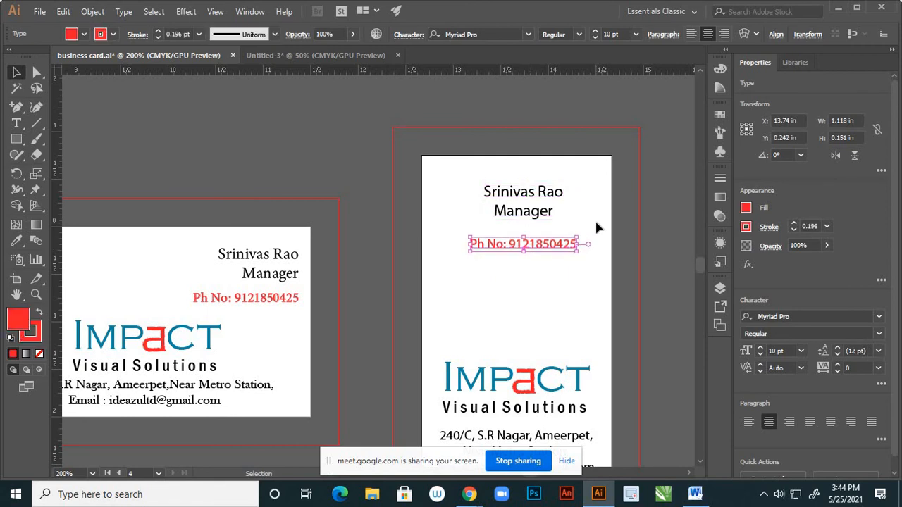
{"action": "key", "text": "Up"}
{"action": "key", "text": "Up"}
{"action": "key", "text": "Up"}
{"action": "key", "text": "Up"}
{"action": "key", "text": "Up"}
{"action": "key", "text": "Up"}
{"action": "key", "text": "Up"}
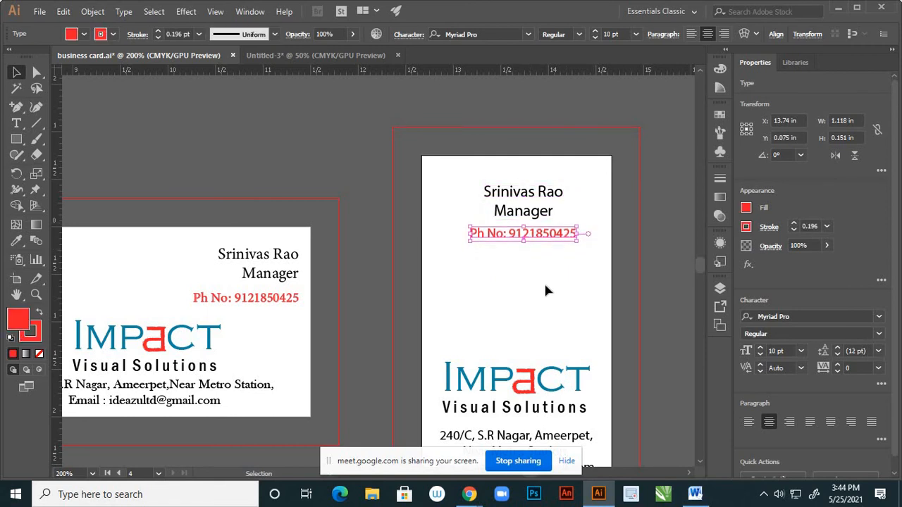
Drag a horizontal guide from the top ruler onto the vertical card's top edge
{"action": "left_click", "coordinate": [535, 276]}
{"action": "scroll", "coordinate": [528, 262], "scroll_direction": "down", "scroll_amount": 2}
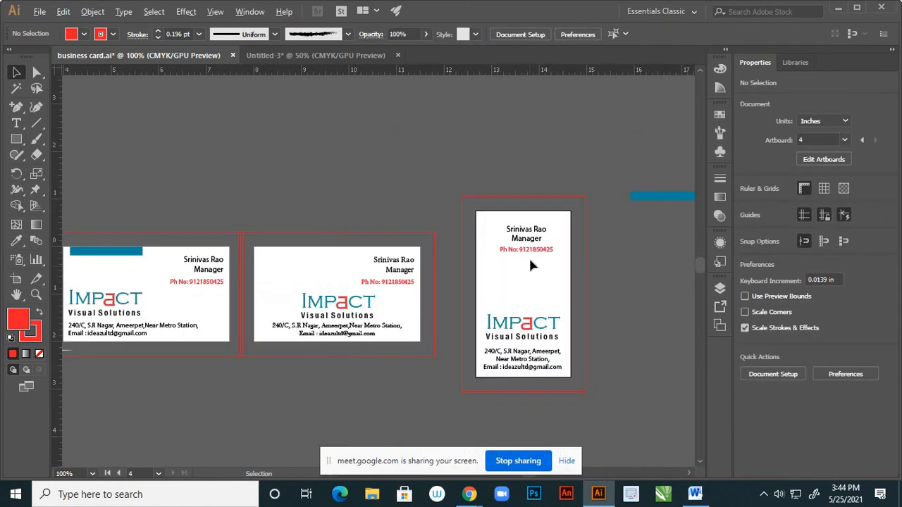
{"action": "scroll", "coordinate": [530, 258], "scroll_direction": "up", "scroll_amount": 1}
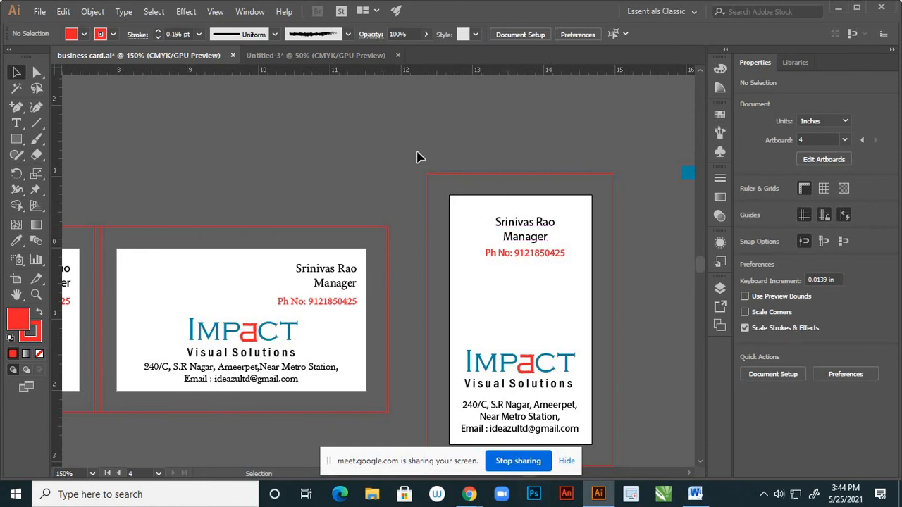
{"action": "left_click_drag", "start_coordinate": [379, 74], "coordinate": [402, 146]}
{"action": "left_click_drag", "start_coordinate": [414, 181], "coordinate": [420, 206]}
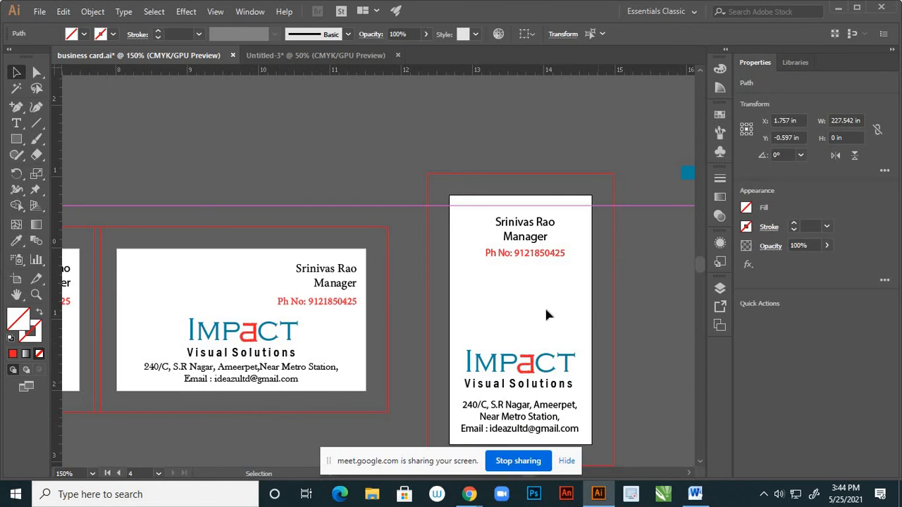
{"action": "left_click", "coordinate": [318, 125]}
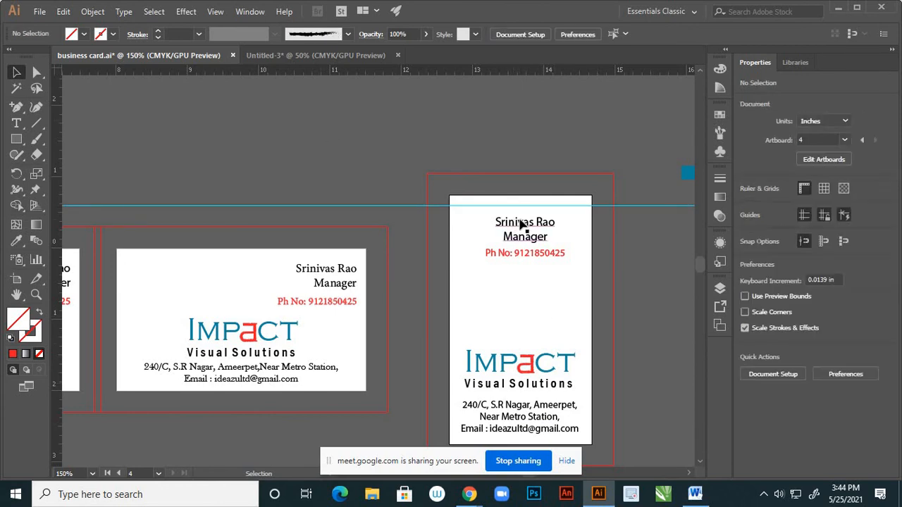
Nudge the name, Manager title and phone block up one step toward the top edge
{"action": "left_click", "coordinate": [550, 273]}
{"action": "key", "text": "Up"}
{"action": "key", "text": "Up"}
{"action": "key", "text": "Up"}
{"action": "key", "text": "Up"}
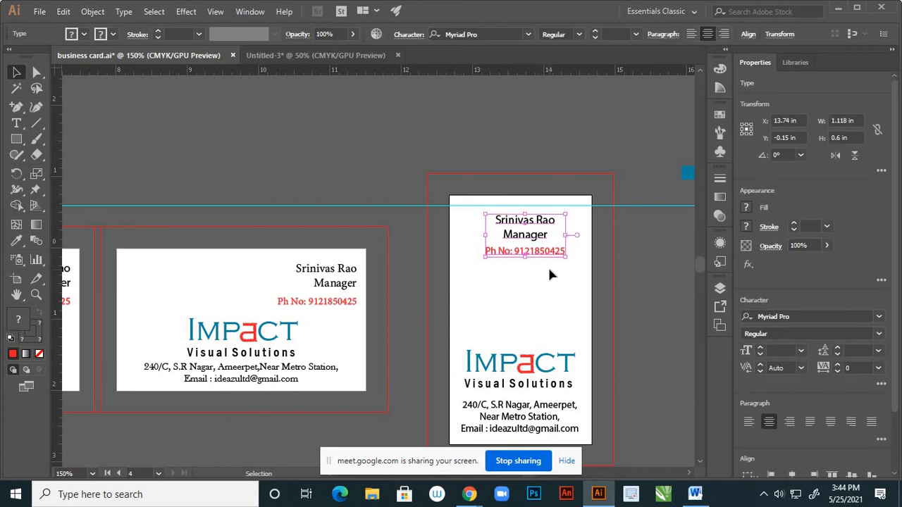
{"action": "left_click", "coordinate": [573, 292]}
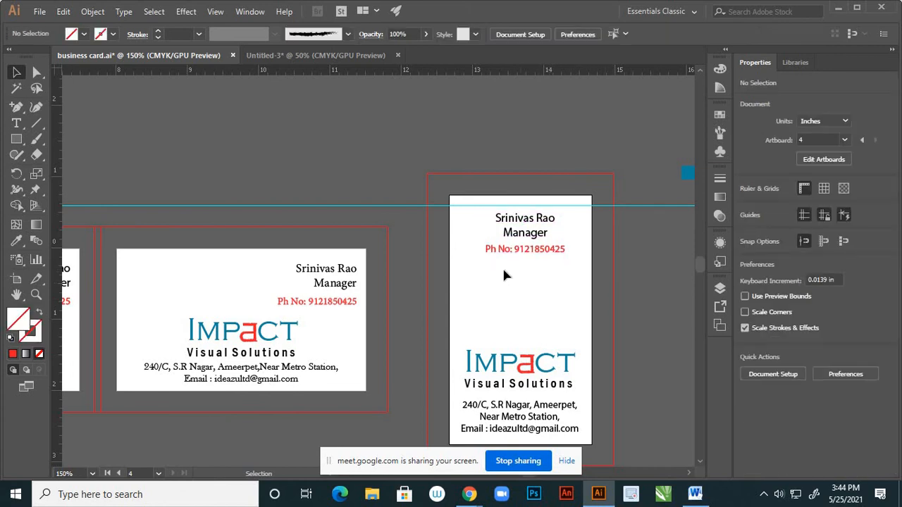
{"action": "scroll", "coordinate": [467, 252], "scroll_direction": "down", "scroll_amount": 2}
{"action": "scroll", "coordinate": [478, 284], "scroll_direction": "up", "scroll_amount": 1}
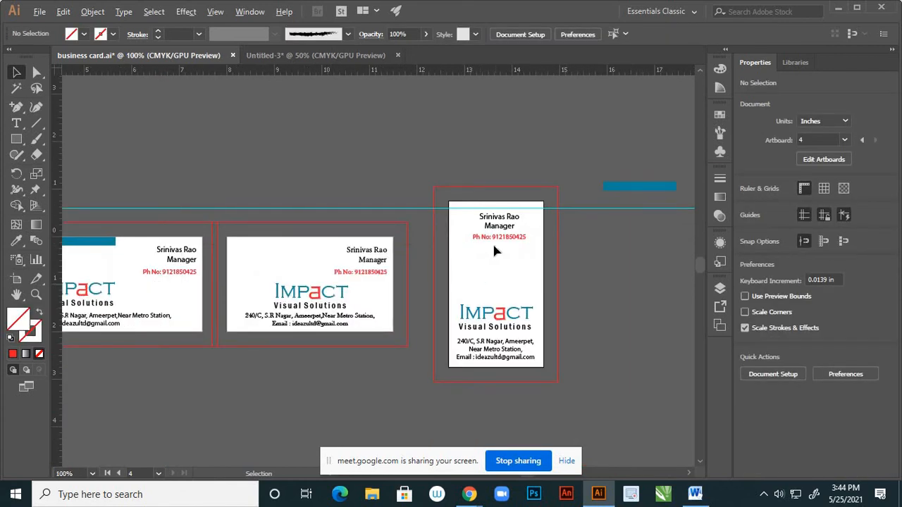
{"action": "scroll", "coordinate": [494, 246], "scroll_direction": "up", "scroll_amount": 2}
{"action": "scroll", "coordinate": [540, 264], "scroll_direction": "down", "scroll_amount": 1}
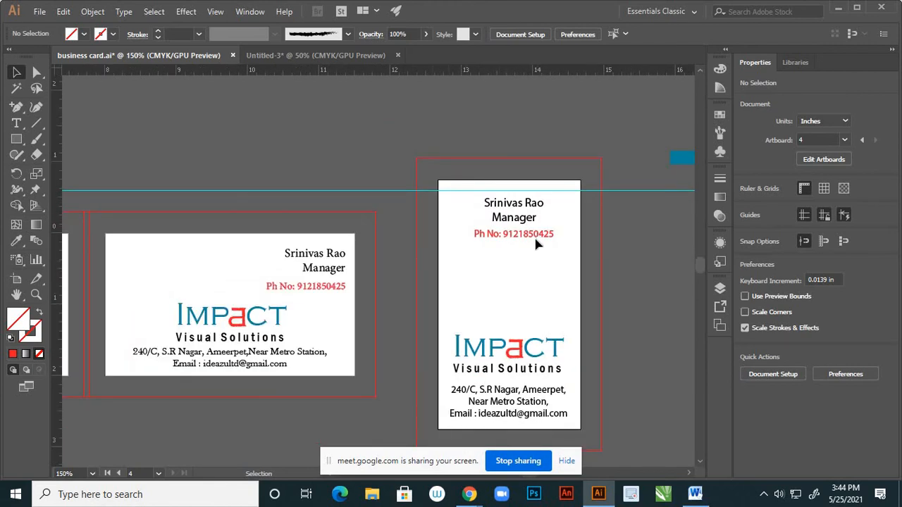
{"action": "scroll", "coordinate": [544, 257], "scroll_direction": "down", "scroll_amount": 2}
{"action": "scroll", "coordinate": [533, 256], "scroll_direction": "up", "scroll_amount": 1}
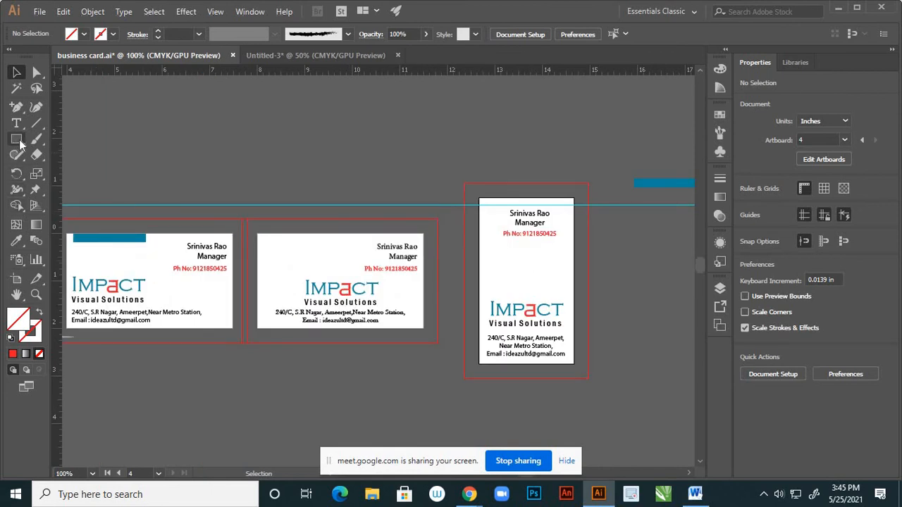
With the Pen Tool, draw a closed curved triangle between the phone number and the logo
{"action": "left_click", "coordinate": [16, 107]}
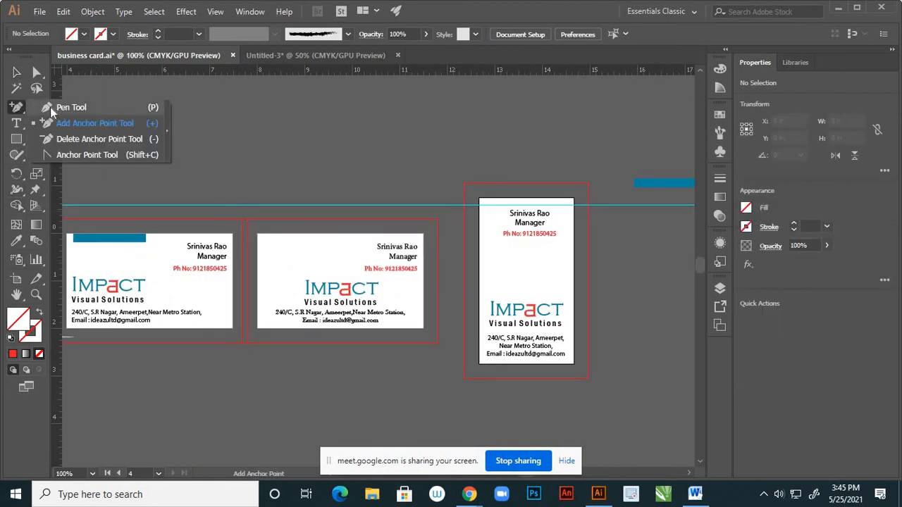
{"action": "left_click", "coordinate": [50, 107]}
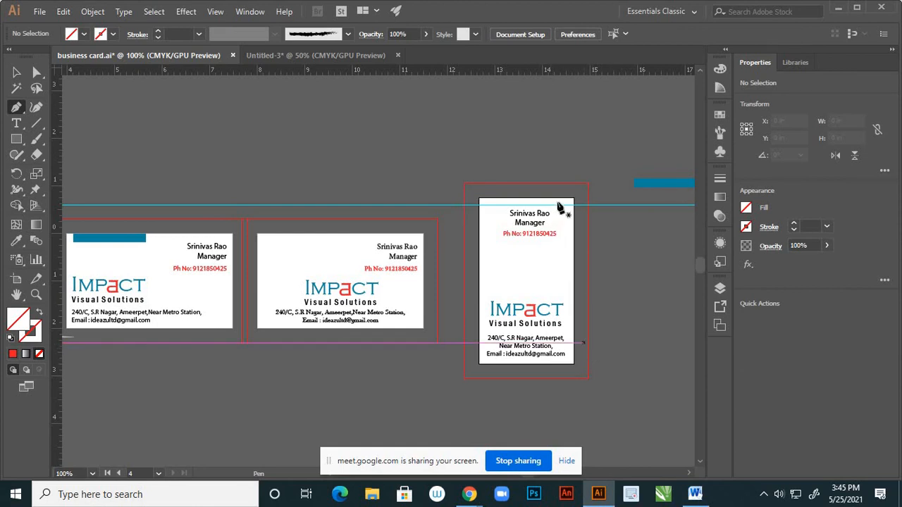
{"action": "left_click", "coordinate": [554, 242]}
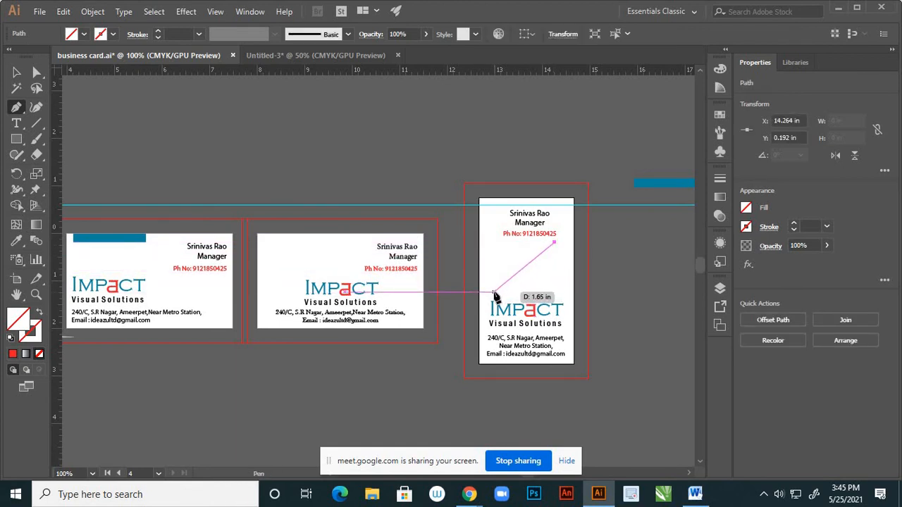
{"action": "left_click_drag", "start_coordinate": [494, 292], "coordinate": [458, 290]}
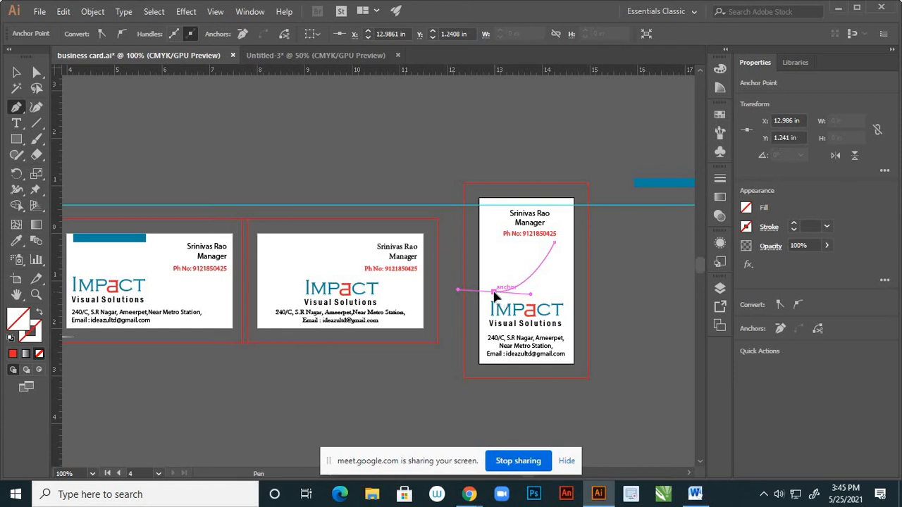
{"action": "left_click", "coordinate": [494, 294]}
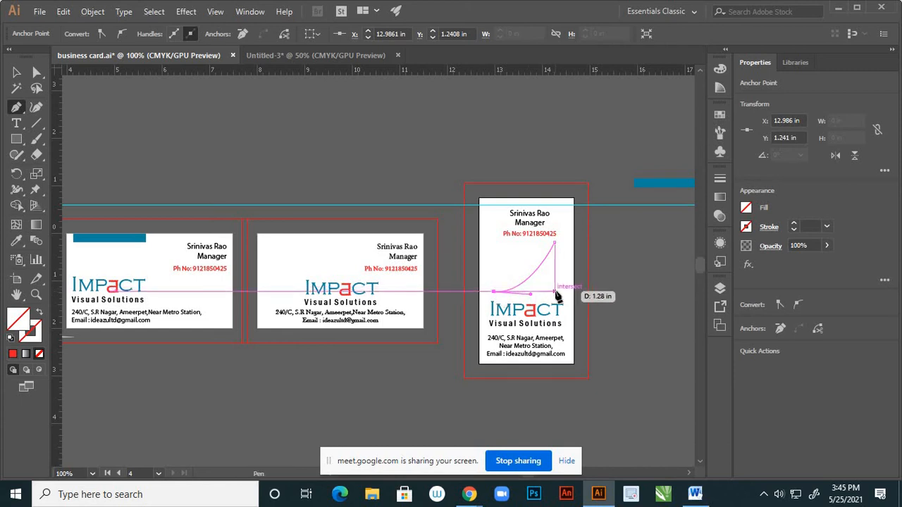
{"action": "left_click", "coordinate": [555, 292]}
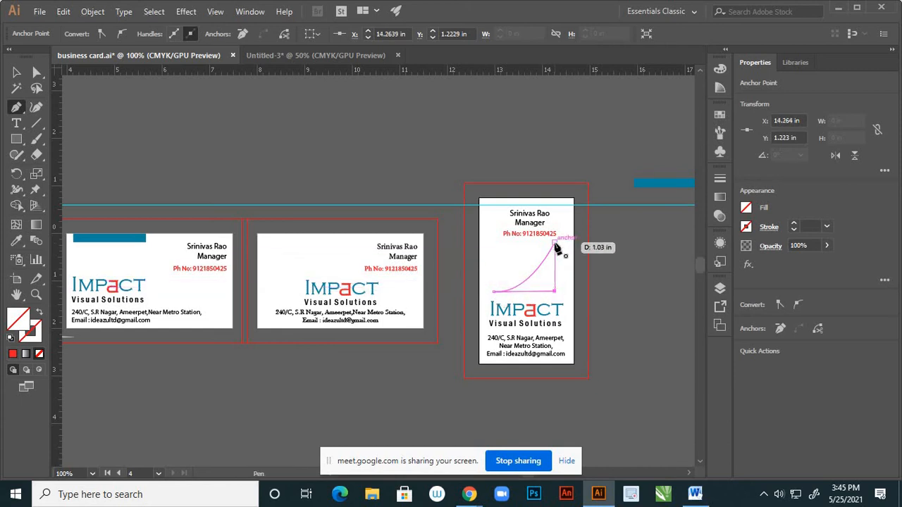
{"action": "left_click", "coordinate": [555, 244]}
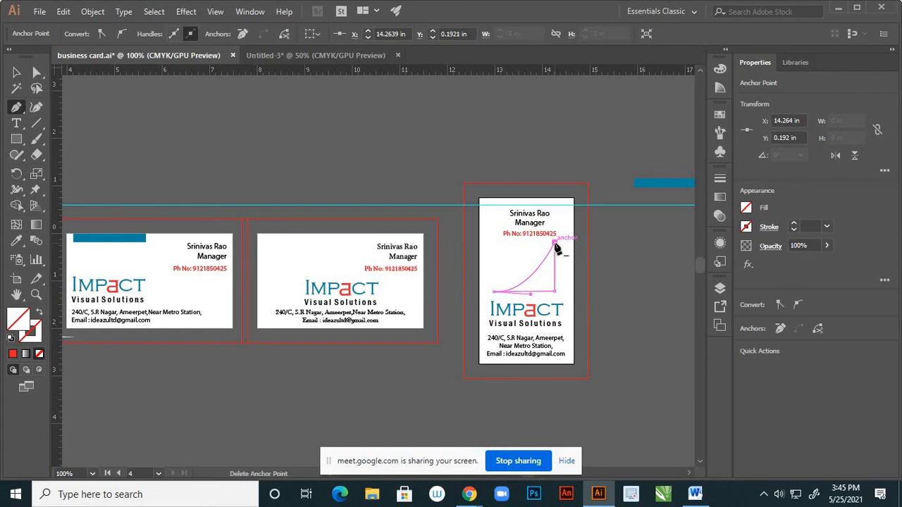
Fill the curved wedge with light grey #D6D8D6
{"action": "double_click", "coordinate": [21, 323]}
{"action": "left_click_drag", "start_coordinate": [535, 258], "coordinate": [532, 221]}
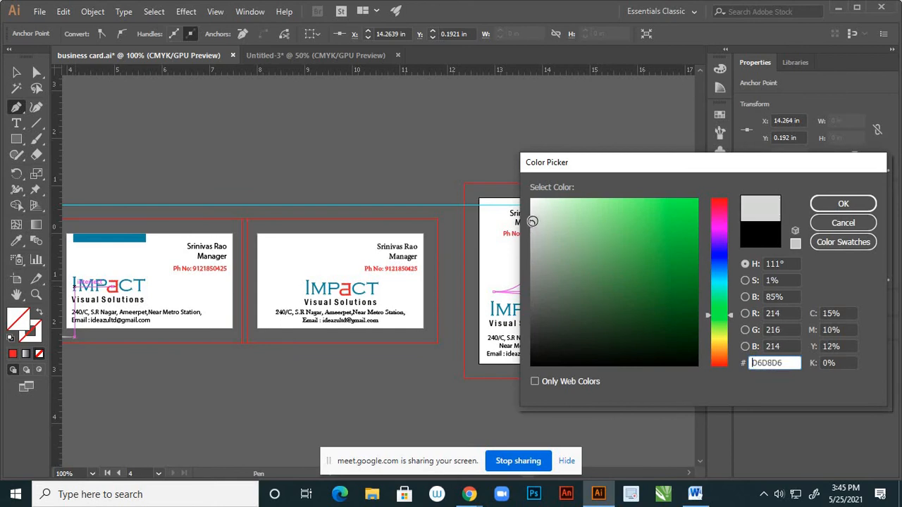
{"action": "left_click", "coordinate": [824, 203]}
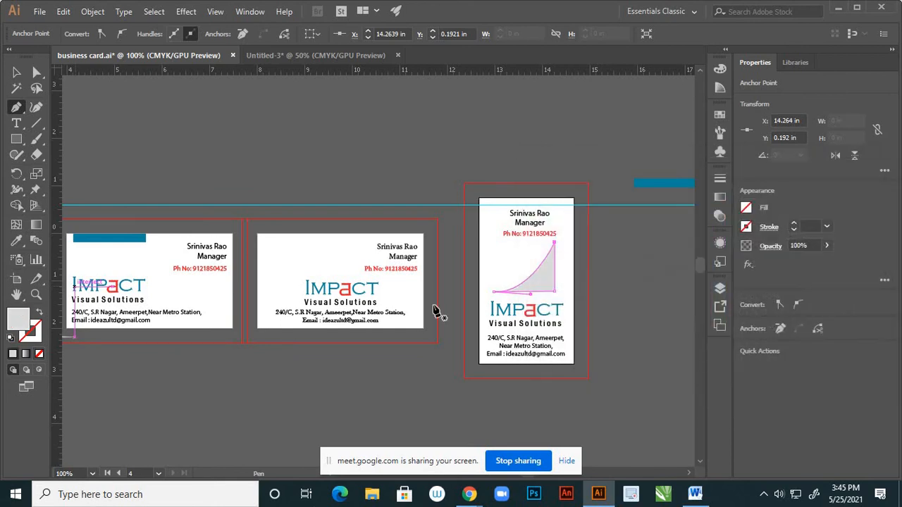
{"action": "left_click", "coordinate": [16, 73]}
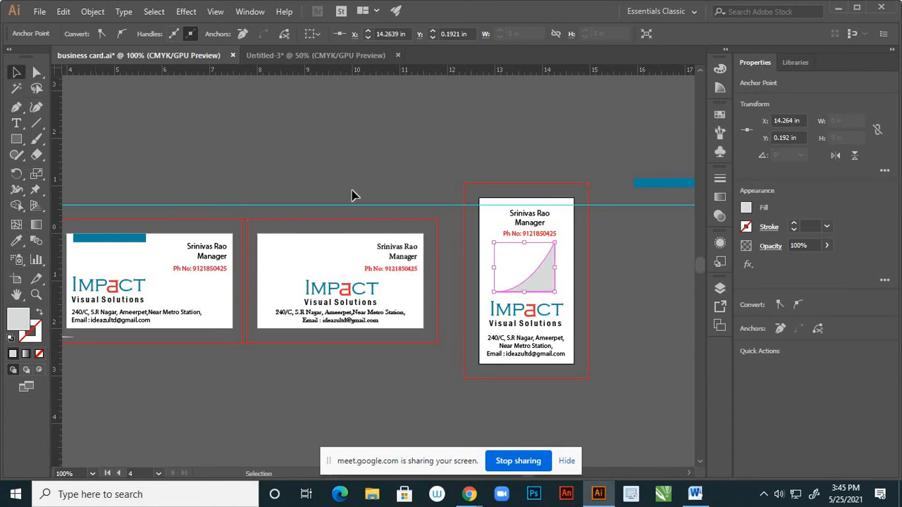
Shift the grey wedge slightly right and place a vertical guide along the card's right side
{"action": "left_click", "coordinate": [432, 176]}
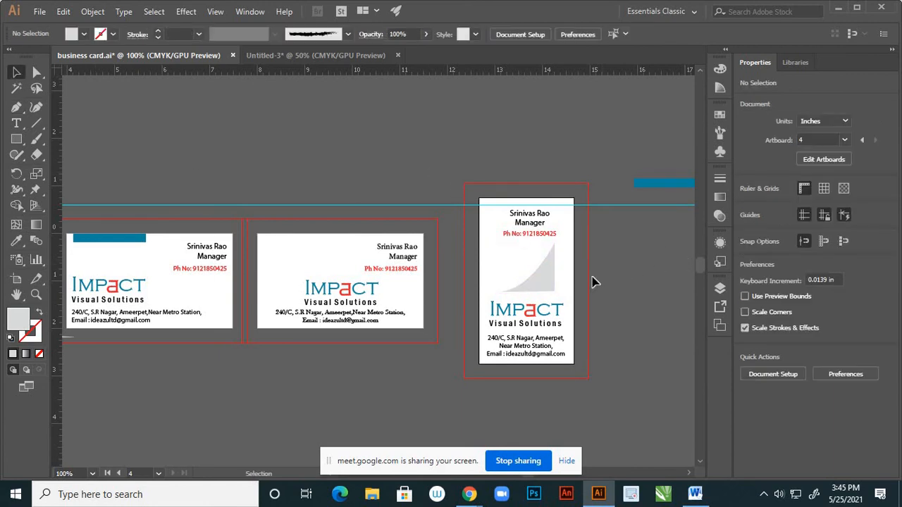
{"action": "scroll", "coordinate": [554, 281], "scroll_direction": "up", "scroll_amount": 3}
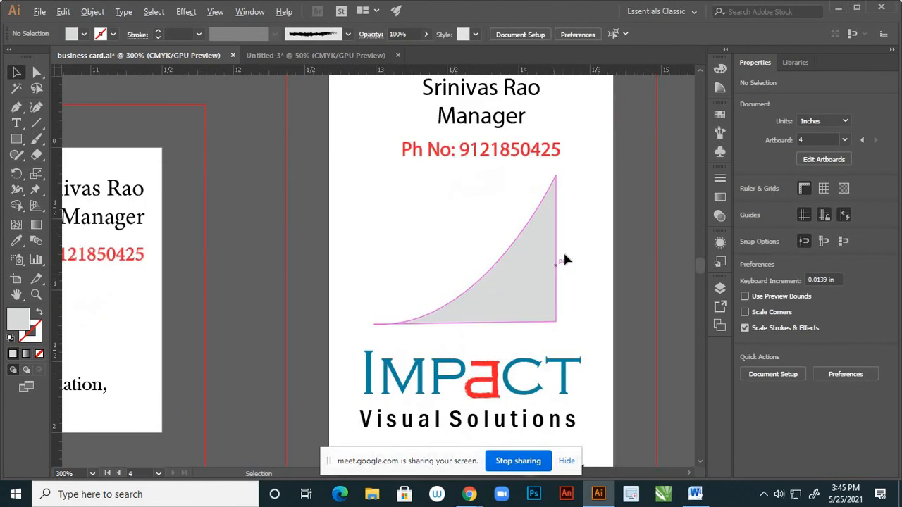
{"action": "left_click", "coordinate": [546, 250]}
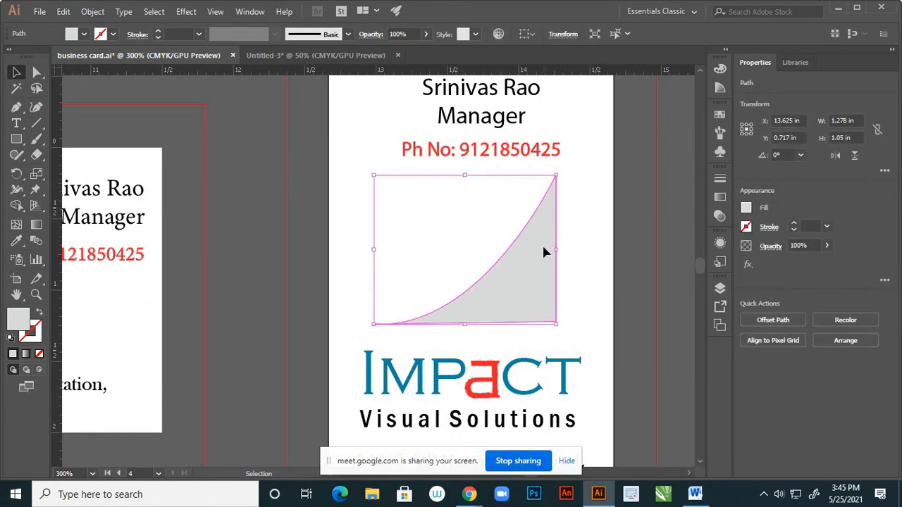
{"action": "left_click_drag", "start_coordinate": [544, 252], "coordinate": [547, 248]}
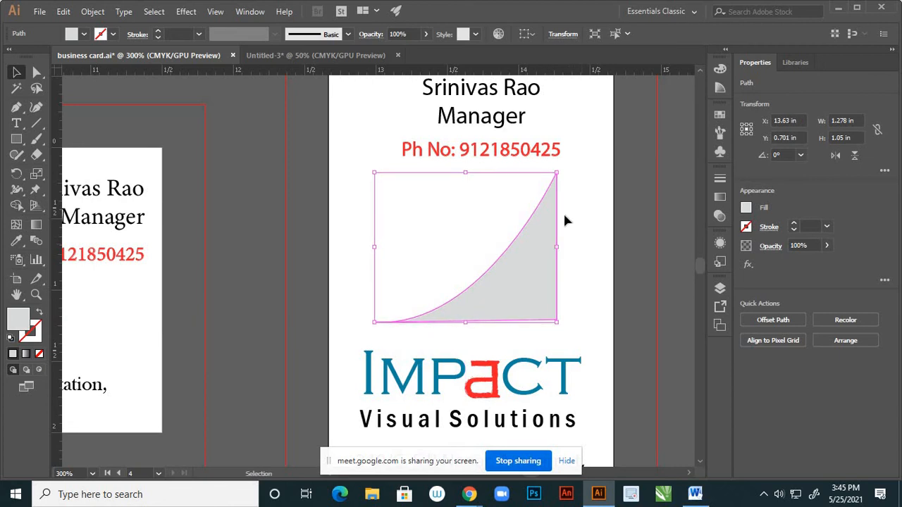
{"action": "scroll", "coordinate": [557, 209], "scroll_direction": "down", "scroll_amount": 2, "text": "alt"}
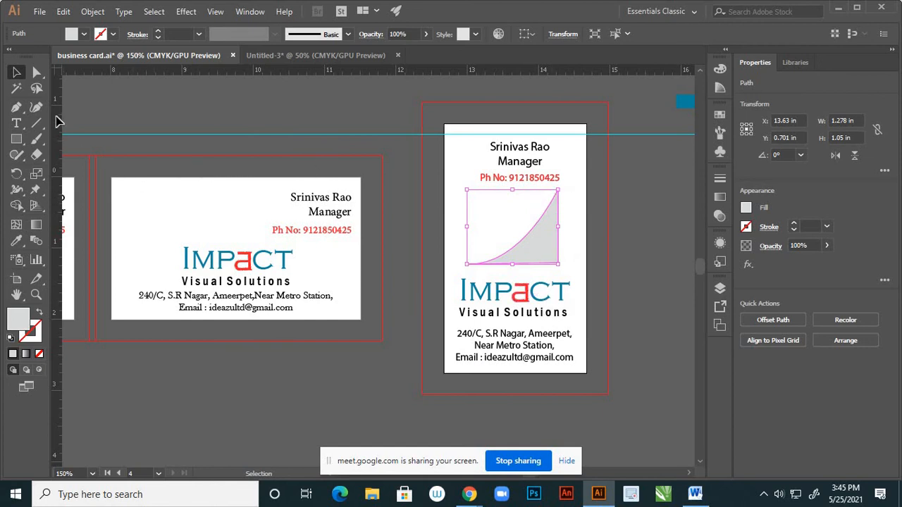
{"action": "left_click_drag", "start_coordinate": [56, 119], "coordinate": [461, 271]}
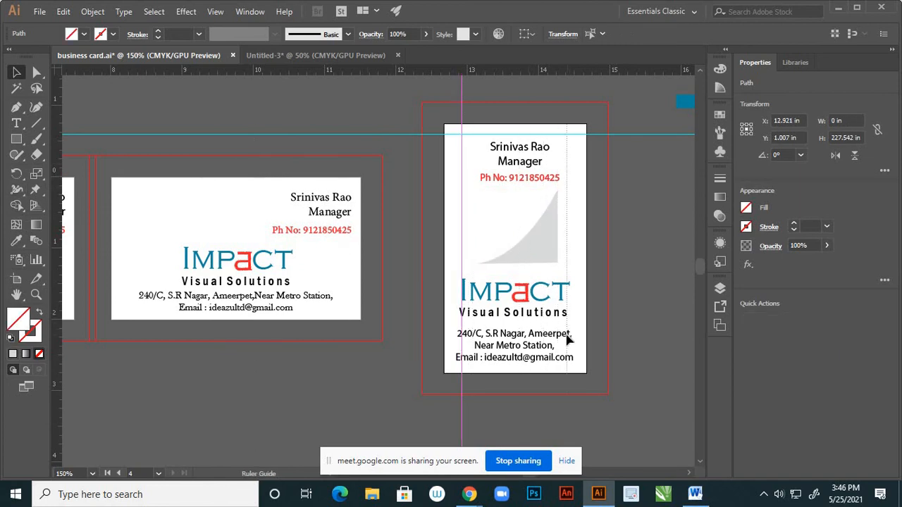
{"action": "left_click_drag", "start_coordinate": [569, 341], "coordinate": [568, 332]}
Enlarge the wedge from its lower-right corner to the guide, then delete the two vertical guides
{"action": "left_click", "coordinate": [542, 261]}
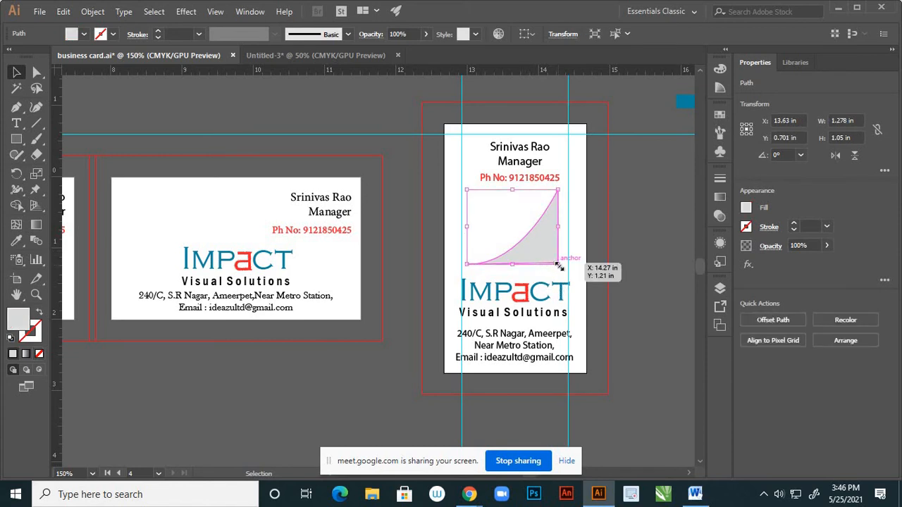
{"action": "left_click_drag", "start_coordinate": [558, 265], "coordinate": [571, 279]}
{"action": "left_click", "coordinate": [368, 335]}
{"action": "key", "text": "ctrl+minus"}
{"action": "key", "text": "ctrl+minus"}
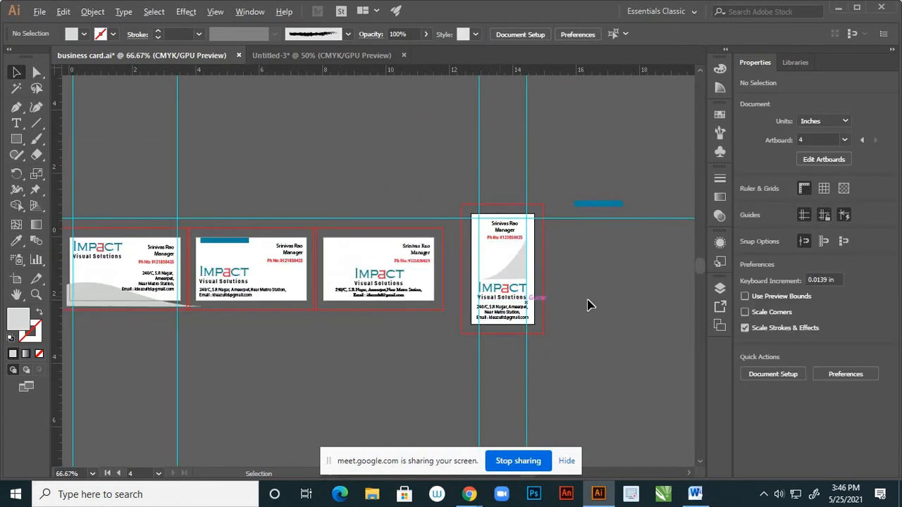
{"action": "left_click_drag", "start_coordinate": [644, 445], "coordinate": [645, 446]}
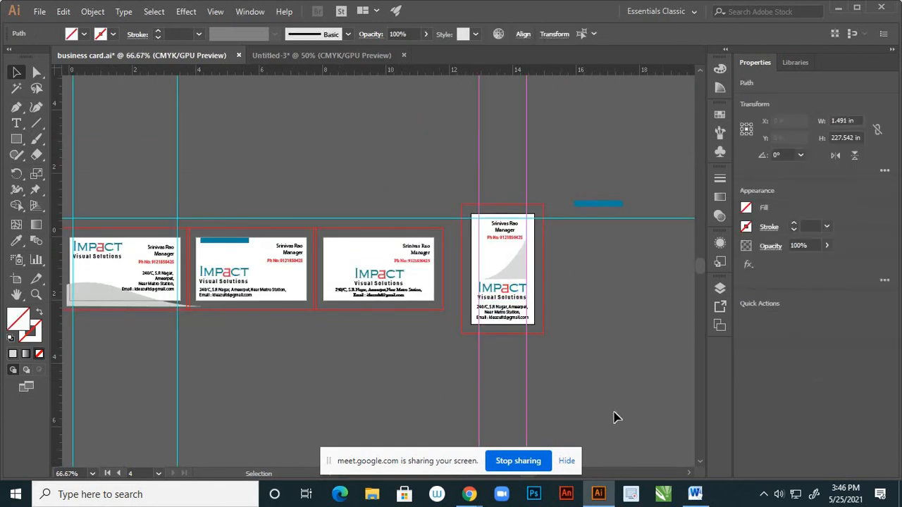
{"action": "key", "text": "Delete"}
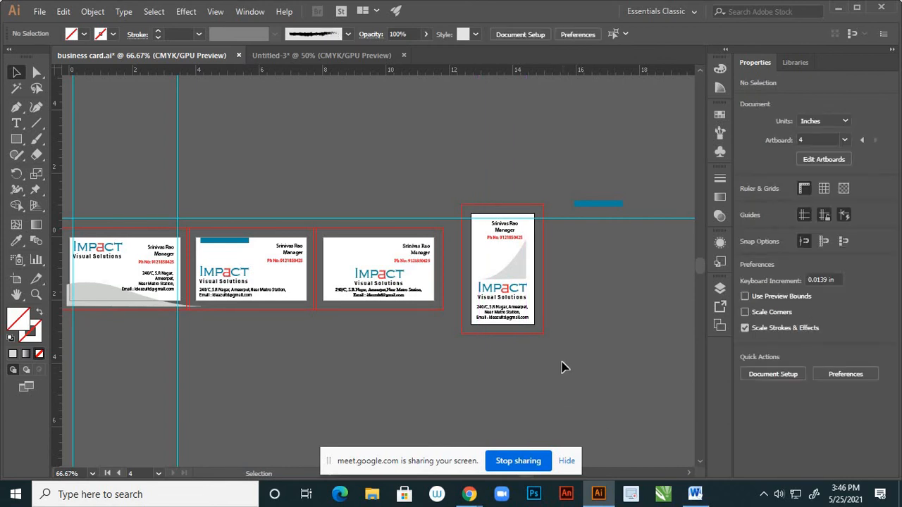
{"action": "scroll", "coordinate": [529, 288], "scroll_direction": "up", "scroll_amount": 2}
Lower the wedge's top edge so it clears the phone number
{"action": "left_click", "coordinate": [498, 257]}
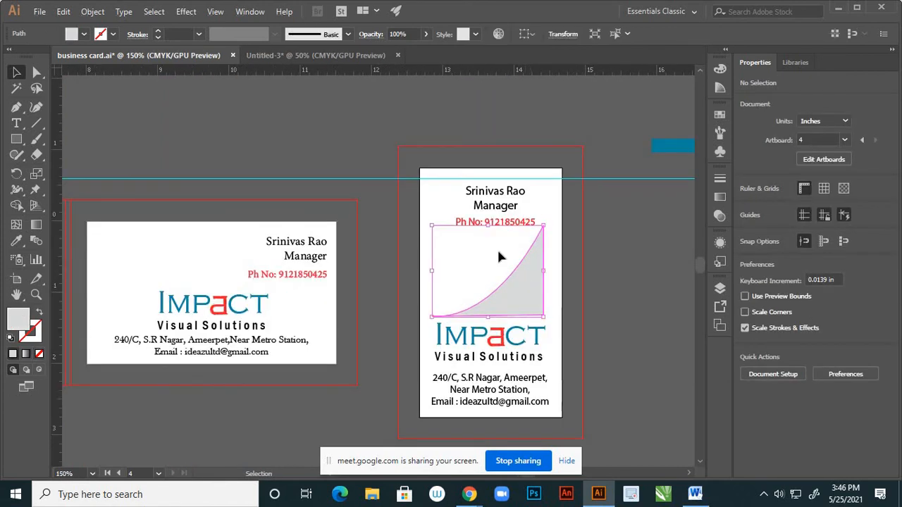
{"action": "scroll", "coordinate": [488, 235], "scroll_direction": "up", "scroll_amount": 1}
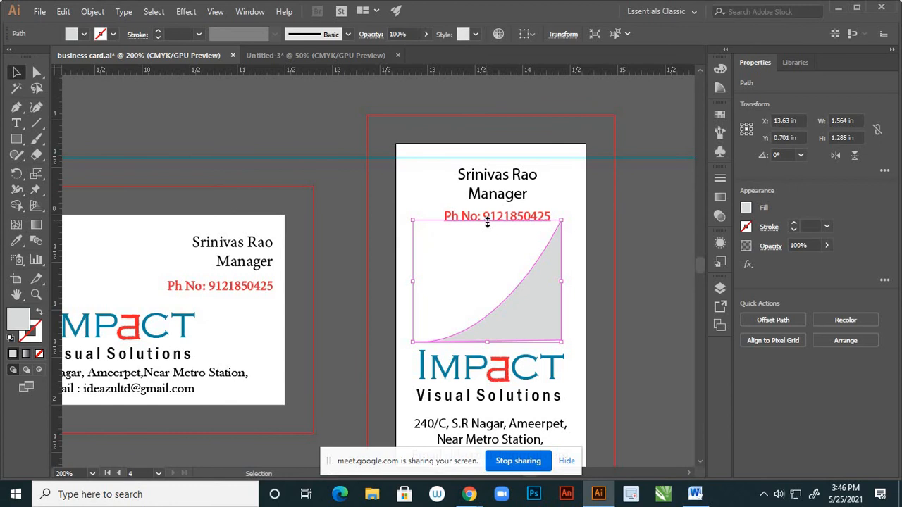
{"action": "left_click_drag", "start_coordinate": [487, 223], "coordinate": [486, 234]}
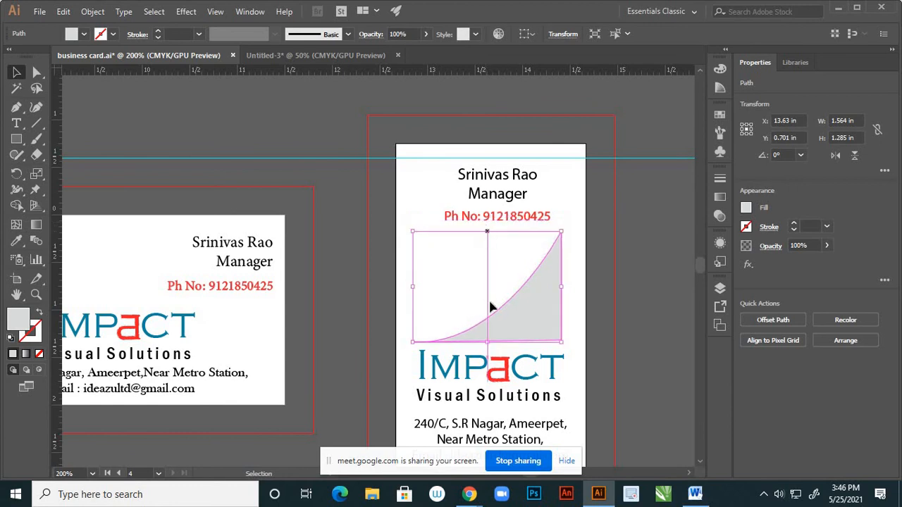
{"action": "left_click", "coordinate": [600, 313]}
{"action": "scroll", "coordinate": [600, 313], "scroll_direction": "down", "scroll_amount": 2}
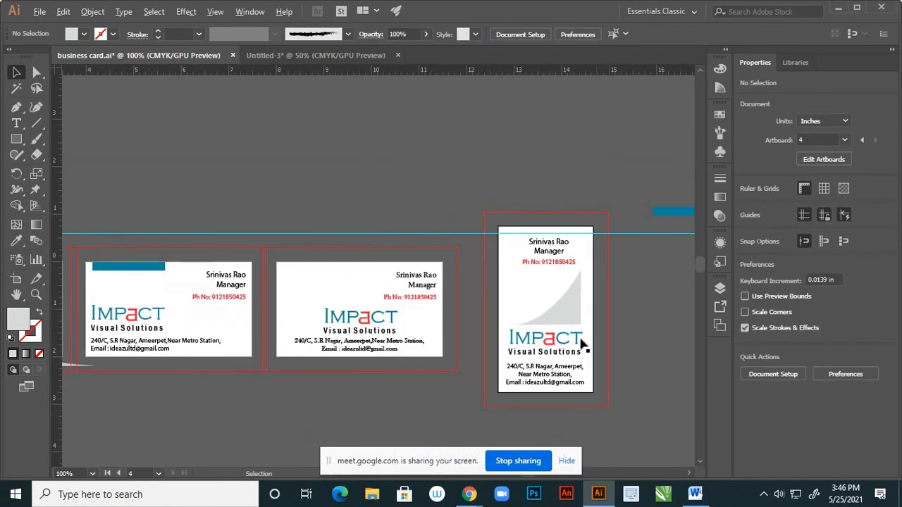
{"action": "scroll", "coordinate": [525, 296], "scroll_direction": "up", "scroll_amount": 2}
Lower the wedge's top edge a bit more, leaving it 1.564 in × 1.128 in
{"action": "left_click", "coordinate": [528, 296]}
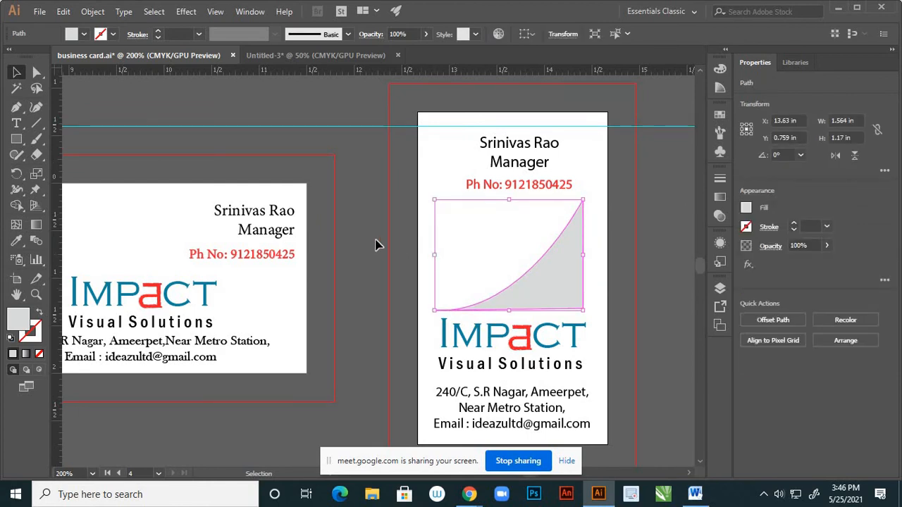
{"action": "left_click", "coordinate": [386, 243]}
{"action": "left_click", "coordinate": [559, 262]}
{"action": "left_click_drag", "start_coordinate": [509, 200], "coordinate": [509, 203]}
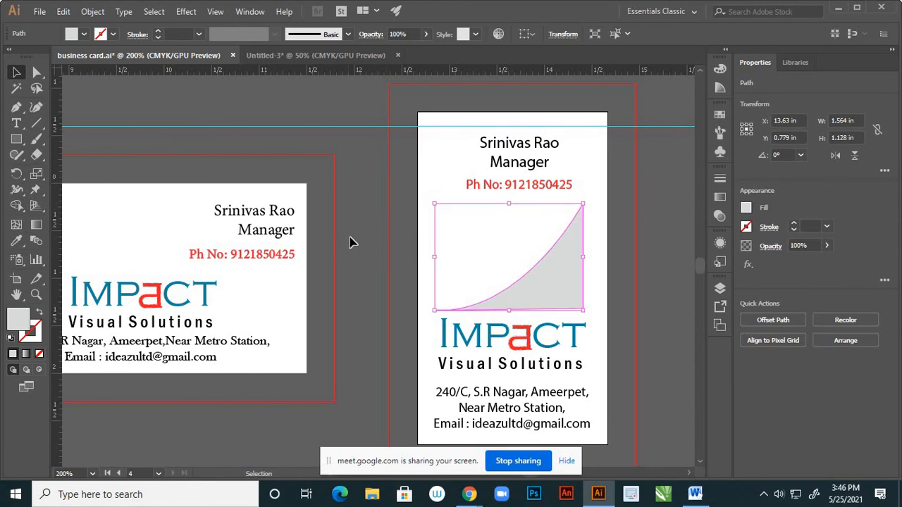
{"action": "left_click", "coordinate": [610, 306]}
{"action": "scroll", "coordinate": [610, 306], "scroll_direction": "down", "scroll_amount": 2}
{"action": "scroll", "coordinate": [627, 338], "scroll_direction": "down", "scroll_amount": 2}
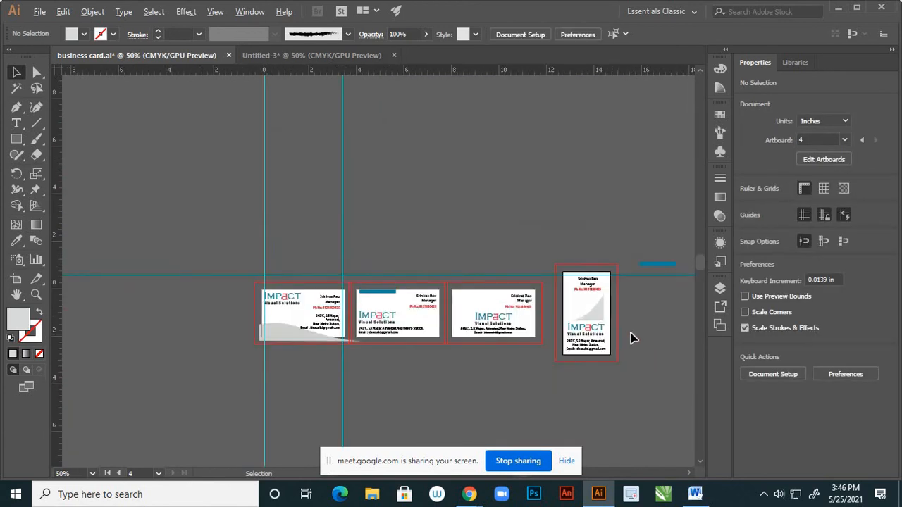
Delete the horizontal guide running across the vertical card's top
{"action": "scroll", "coordinate": [630, 339], "scroll_direction": "up", "scroll_amount": 2}
{"action": "scroll", "coordinate": [564, 291], "scroll_direction": "down", "scroll_amount": 2}
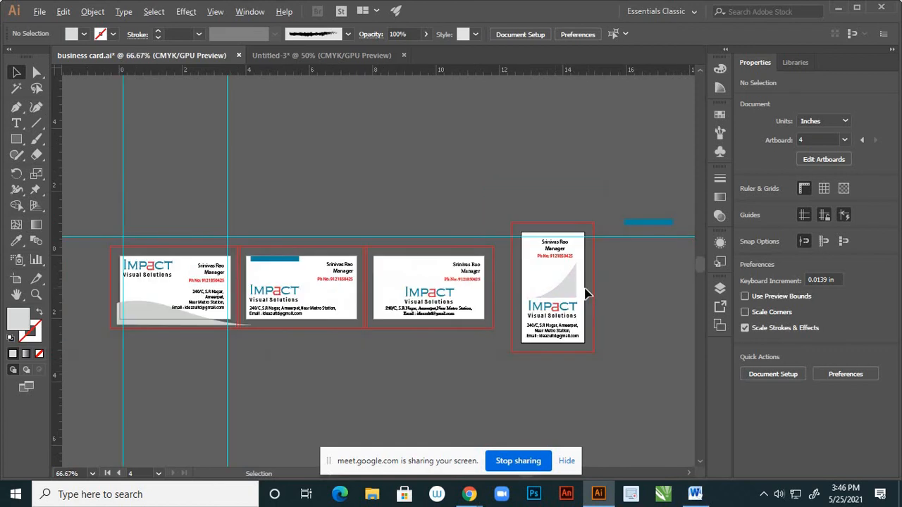
{"action": "scroll", "coordinate": [586, 292], "scroll_direction": "up", "scroll_amount": 2}
{"action": "left_click", "coordinate": [649, 222]}
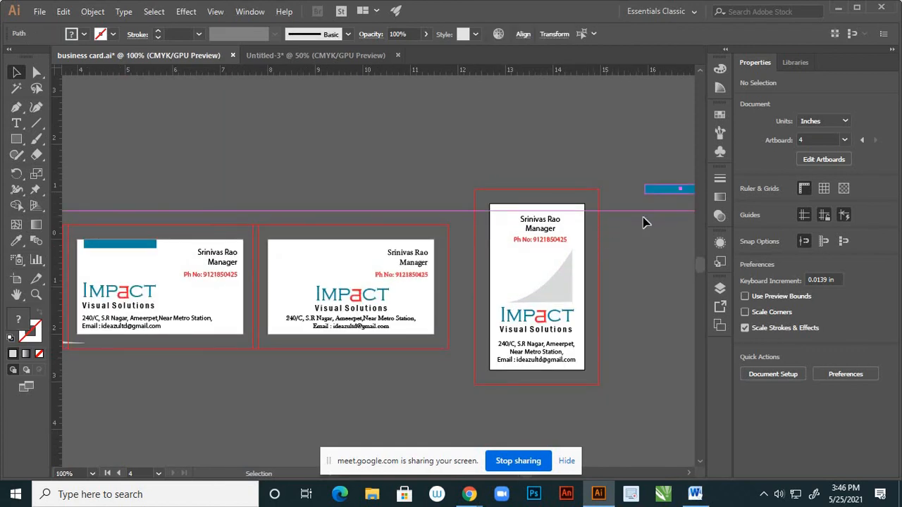
{"action": "left_click", "coordinate": [634, 183]}
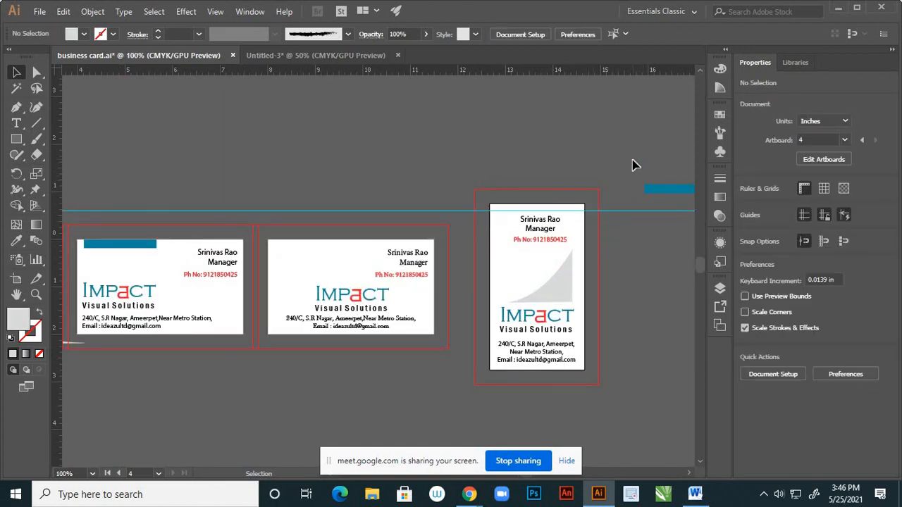
{"action": "left_click", "coordinate": [662, 211]}
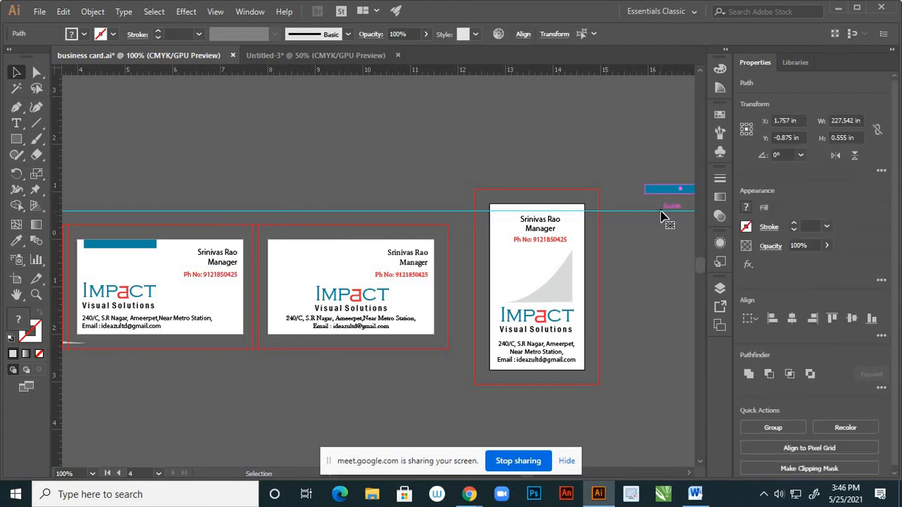
{"action": "key", "text": "Delete"}
{"action": "scroll", "coordinate": [500, 268], "scroll_direction": "down", "scroll_amount": 3}
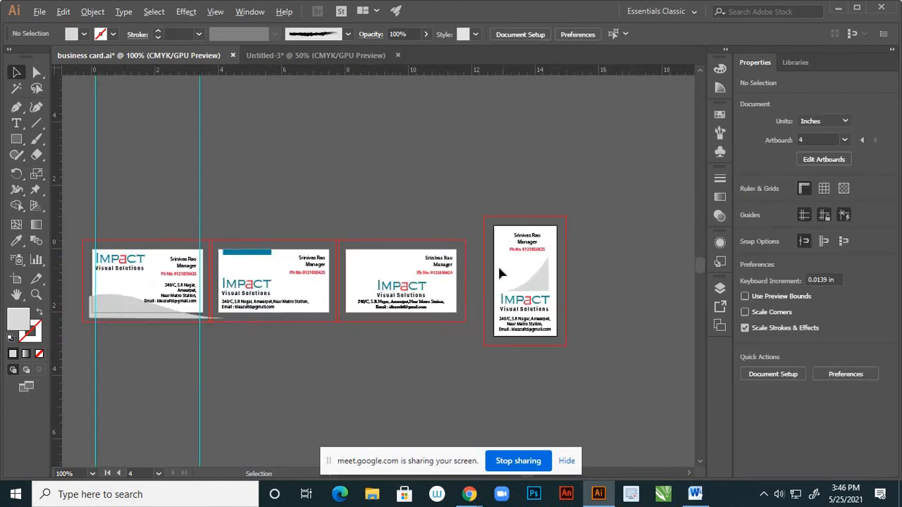
{"action": "scroll", "coordinate": [529, 301], "scroll_direction": "up", "scroll_amount": 2}
{"action": "key", "text": "ctrl"}
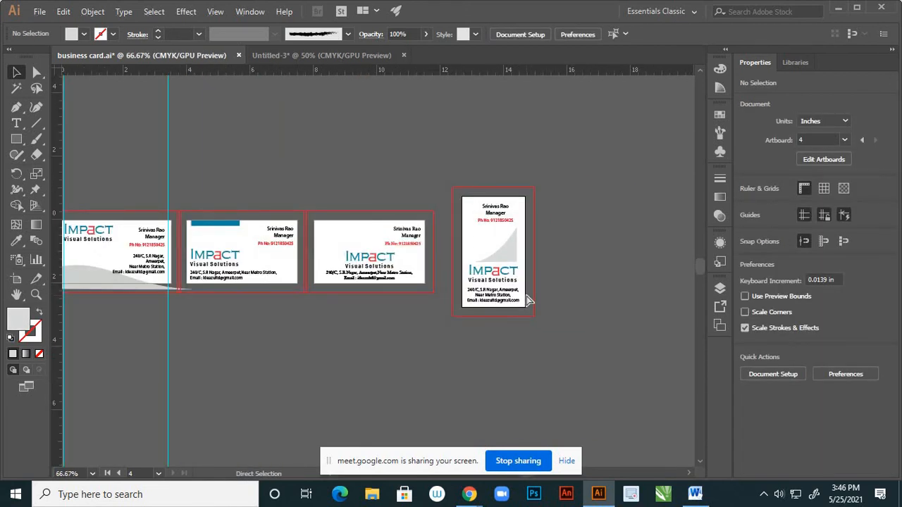
{"action": "scroll", "coordinate": [543, 302], "scroll_direction": "up", "scroll_amount": 2}
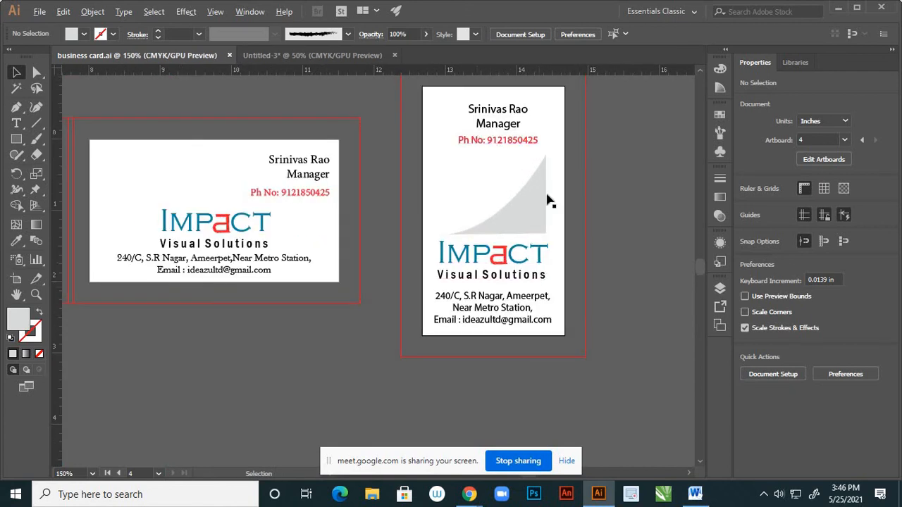
{"action": "scroll", "coordinate": [550, 199], "scroll_direction": "down", "scroll_amount": 1}
{"action": "scroll", "coordinate": [494, 129], "scroll_direction": "up", "scroll_amount": 1}
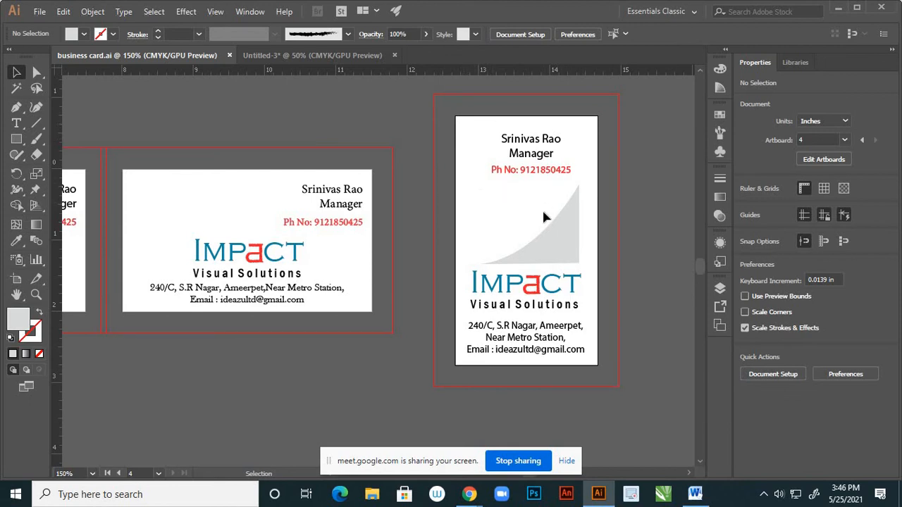
Scale up the vertical card's name, title and phone block to about 1.34 × 0.72 in
{"action": "scroll", "coordinate": [523, 229], "scroll_direction": "down", "scroll_amount": 2}
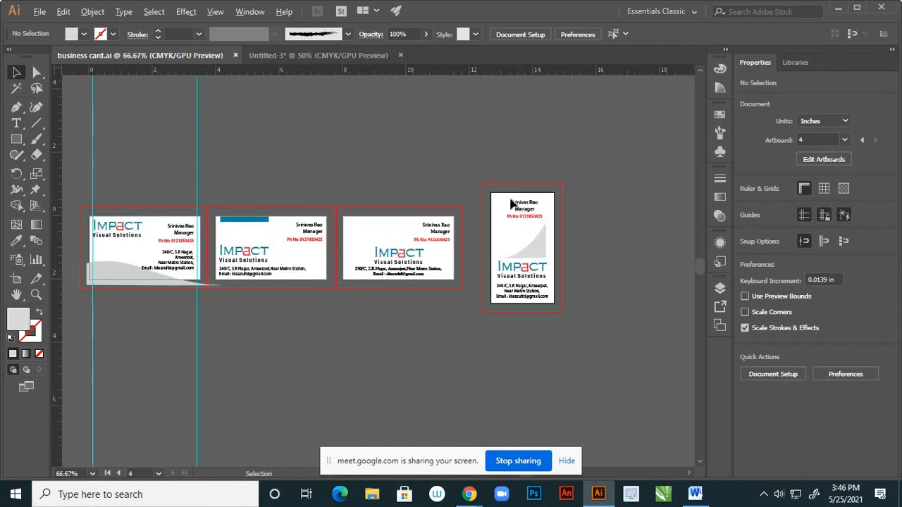
{"action": "scroll", "coordinate": [508, 222], "scroll_direction": "up", "scroll_amount": 2}
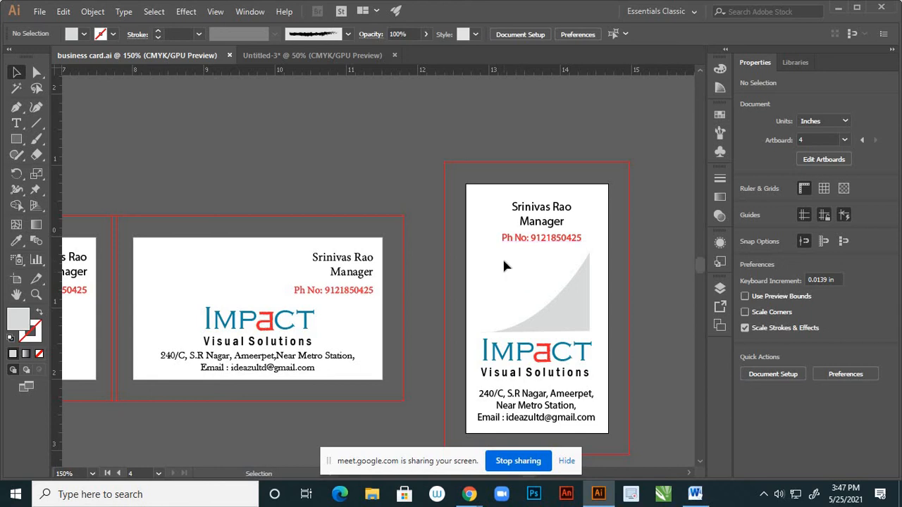
{"action": "scroll", "coordinate": [557, 231], "scroll_direction": "down", "scroll_amount": 2}
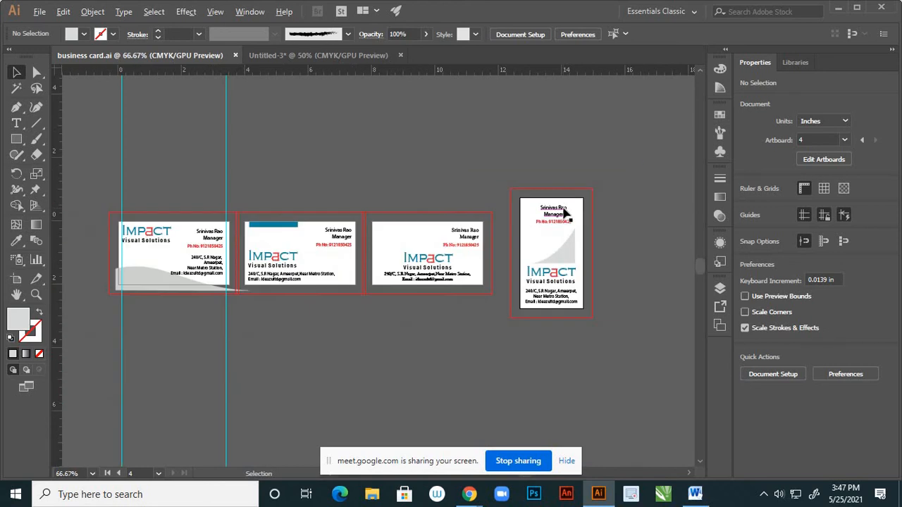
{"action": "scroll", "coordinate": [549, 232], "scroll_direction": "up", "scroll_amount": 2}
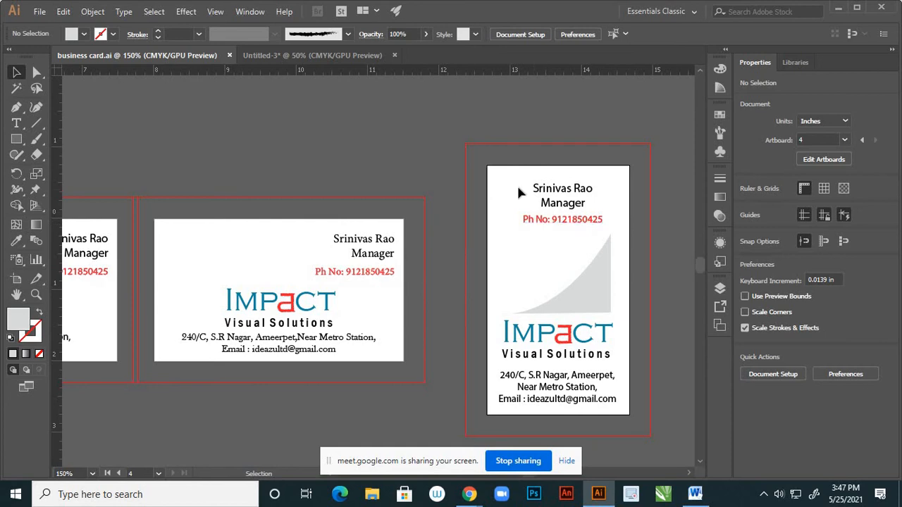
{"action": "left_click", "coordinate": [603, 219]}
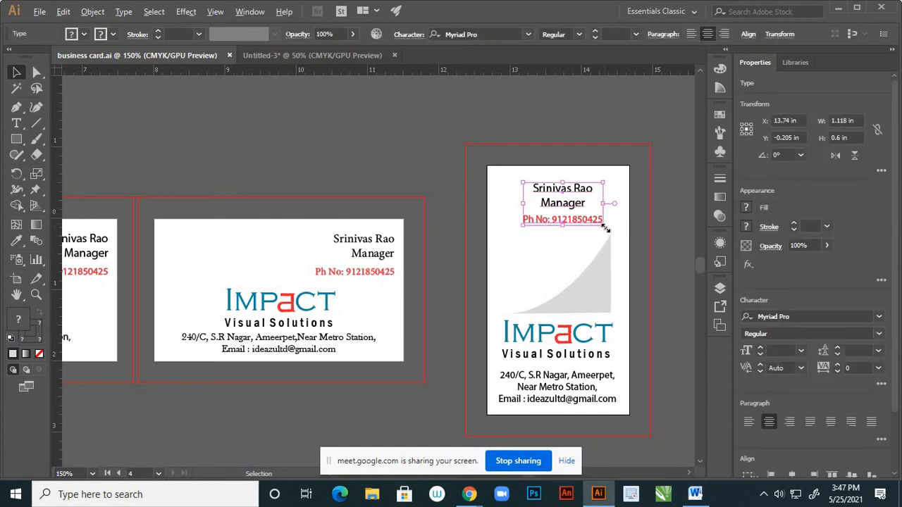
{"action": "left_click_drag", "start_coordinate": [606, 229], "coordinate": [609, 231]}
{"action": "left_click", "coordinate": [643, 256]}
{"action": "scroll", "coordinate": [630, 264], "scroll_direction": "down", "scroll_amount": 2}
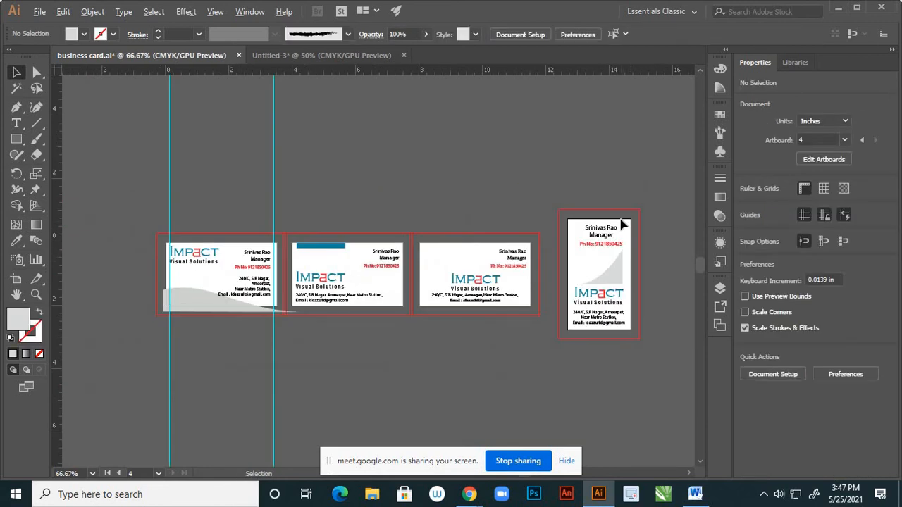
{"action": "scroll", "coordinate": [621, 225], "scroll_direction": "up", "scroll_amount": 2}
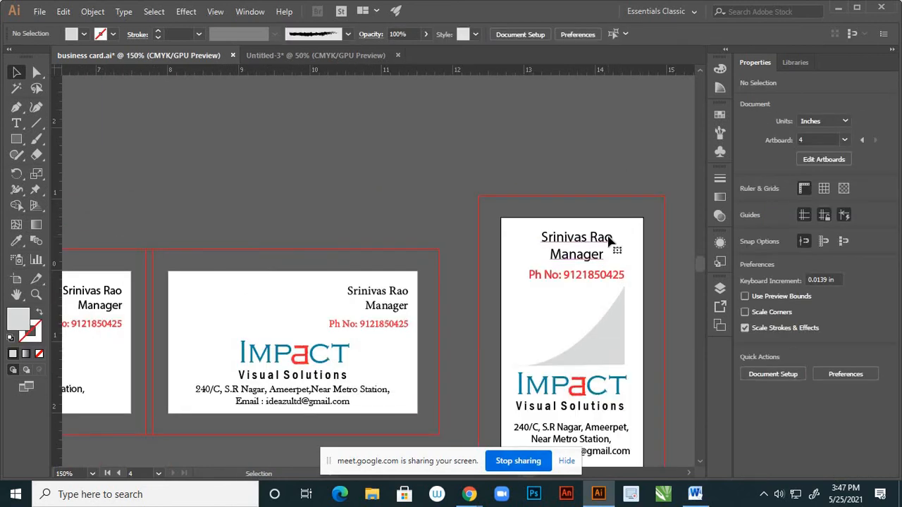
Set both the name/title text and the phone number to 15 pt
{"action": "left_click", "coordinate": [616, 244]}
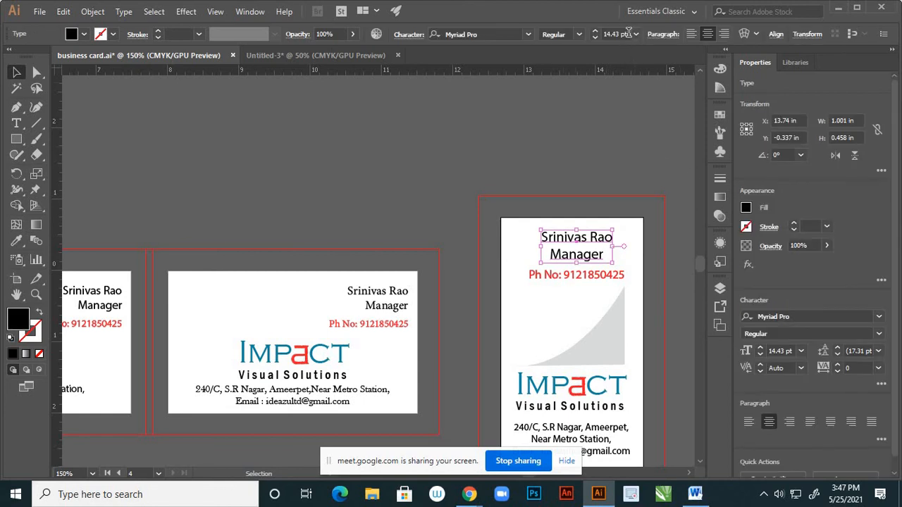
{"action": "left_click", "coordinate": [603, 33]}
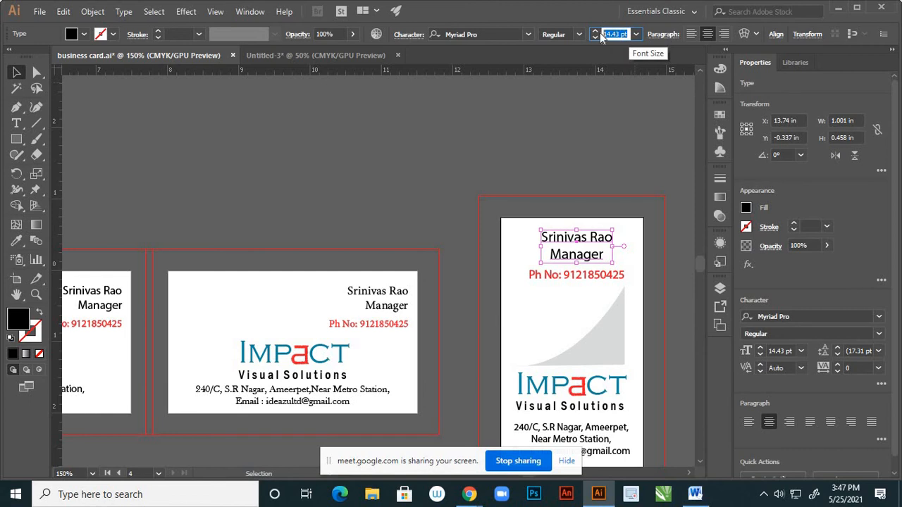
{"action": "type", "text": "15"}
{"action": "key", "text": "Return"}
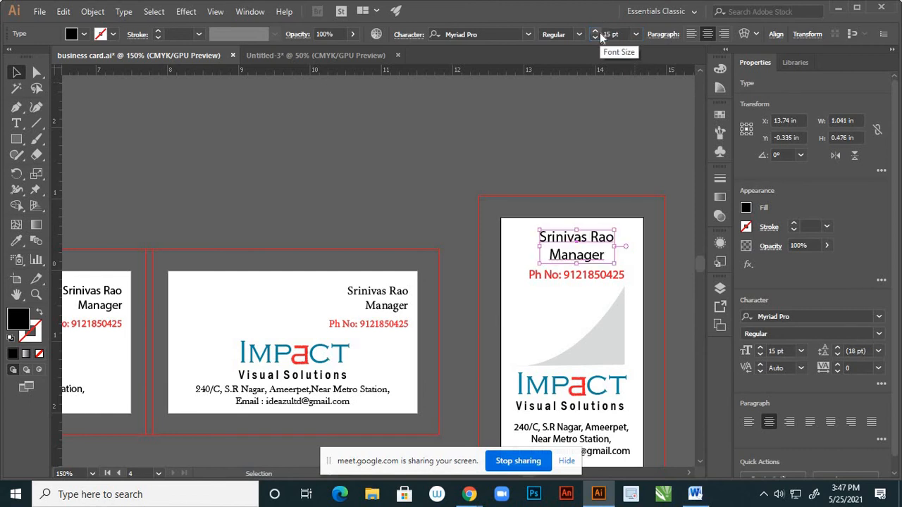
{"action": "left_click", "coordinate": [573, 267]}
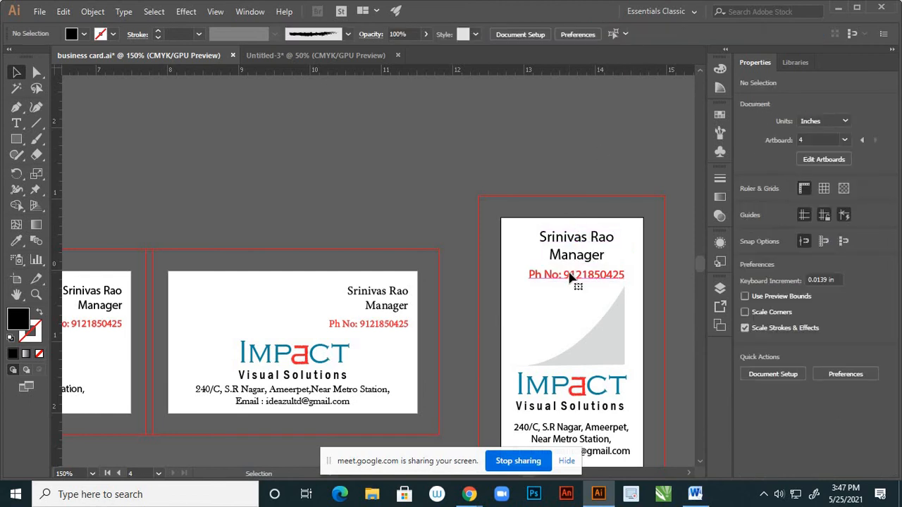
{"action": "left_click", "coordinate": [570, 275]}
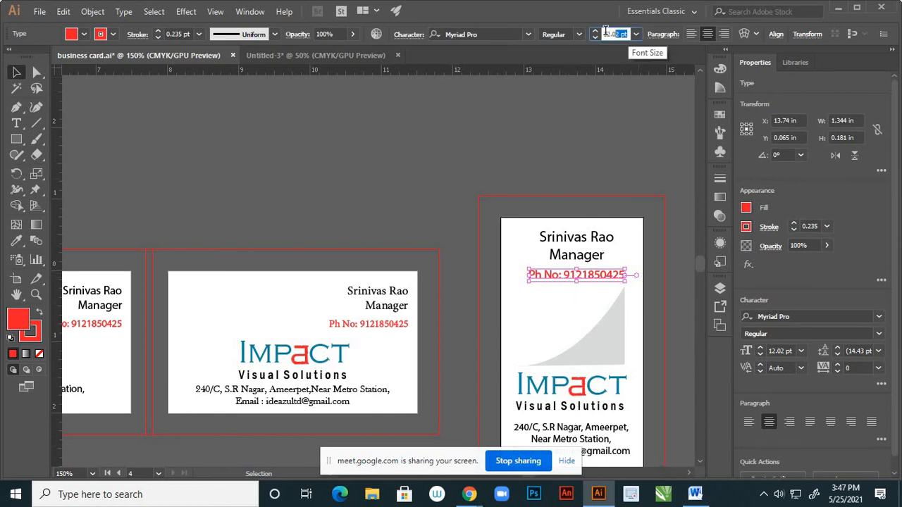
{"action": "left_click", "coordinate": [603, 34]}
{"action": "type", "text": "15"}
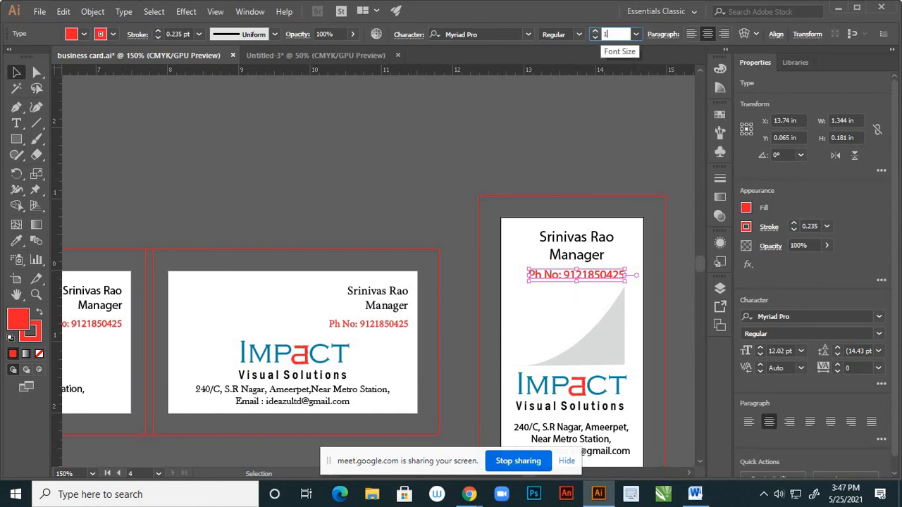
{"action": "key", "text": "Return"}
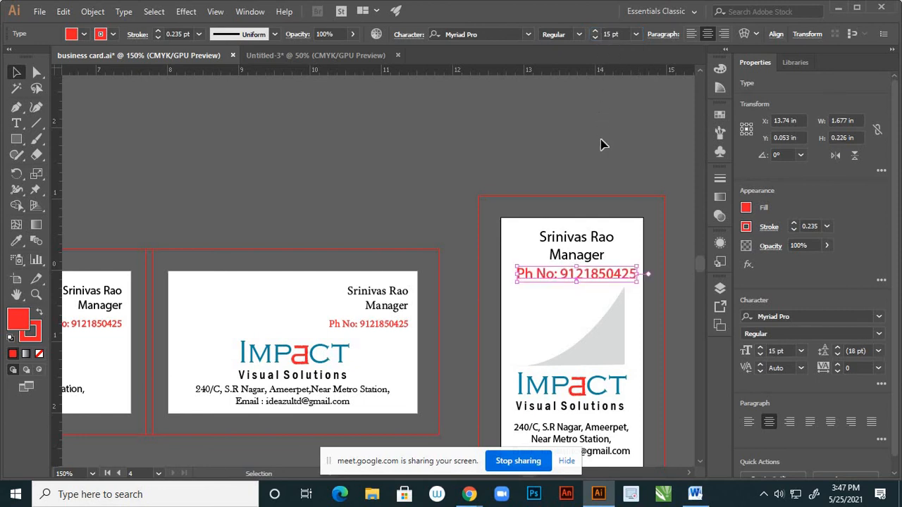
{"action": "left_click", "coordinate": [603, 145]}
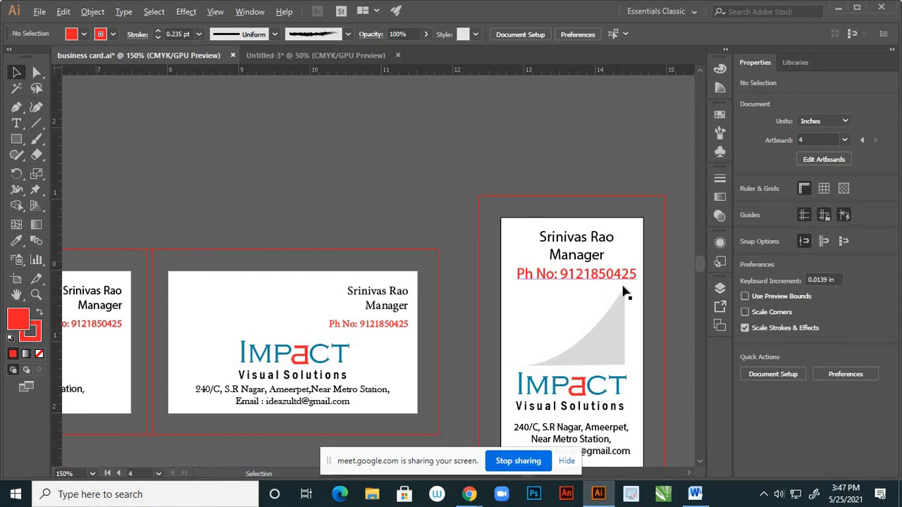
{"action": "scroll", "coordinate": [631, 289], "scroll_direction": "down", "scroll_amount": 3}
{"action": "scroll", "coordinate": [620, 282], "scroll_direction": "up", "scroll_amount": 4}
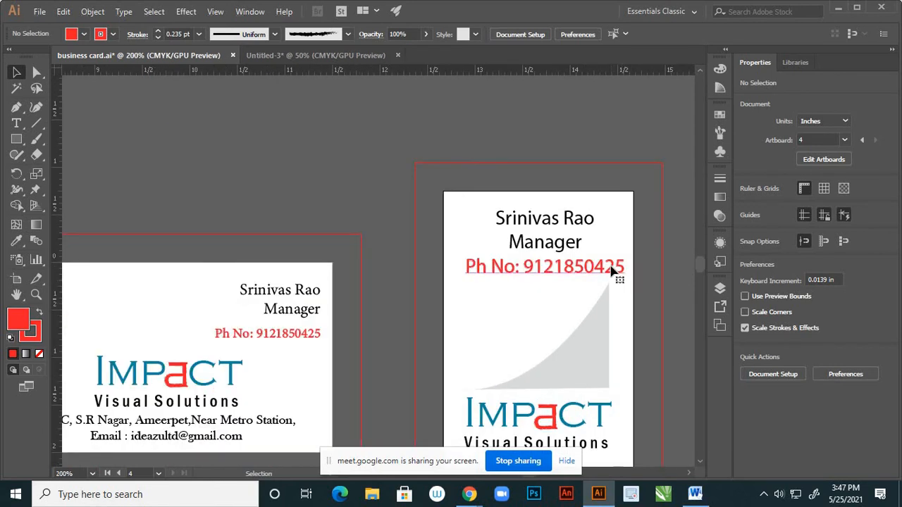
Reduce the phone number to 13 pt
{"action": "left_click", "coordinate": [613, 269]}
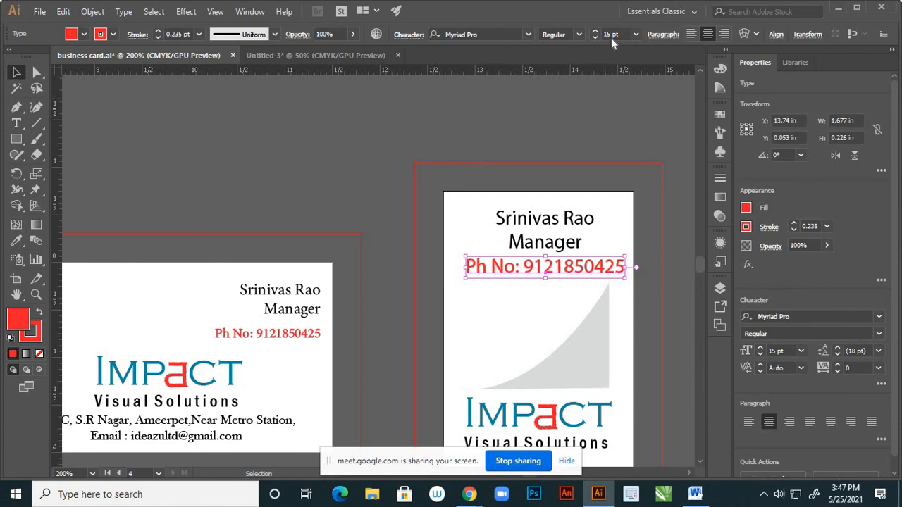
{"action": "left_click", "coordinate": [606, 34]}
{"action": "type", "text": "1"}
{"action": "key", "text": "Return"}
{"action": "type", "text": "3"}
{"action": "key", "text": "Return"}
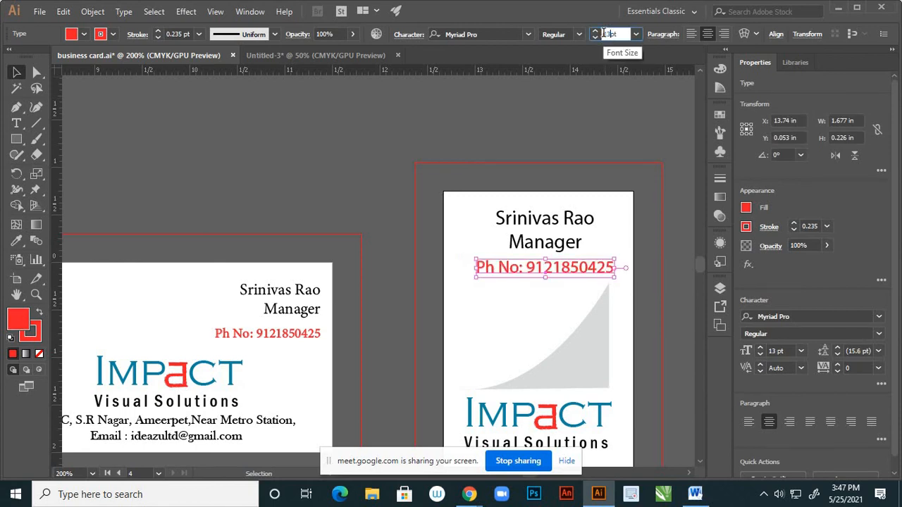
{"action": "left_click", "coordinate": [590, 143]}
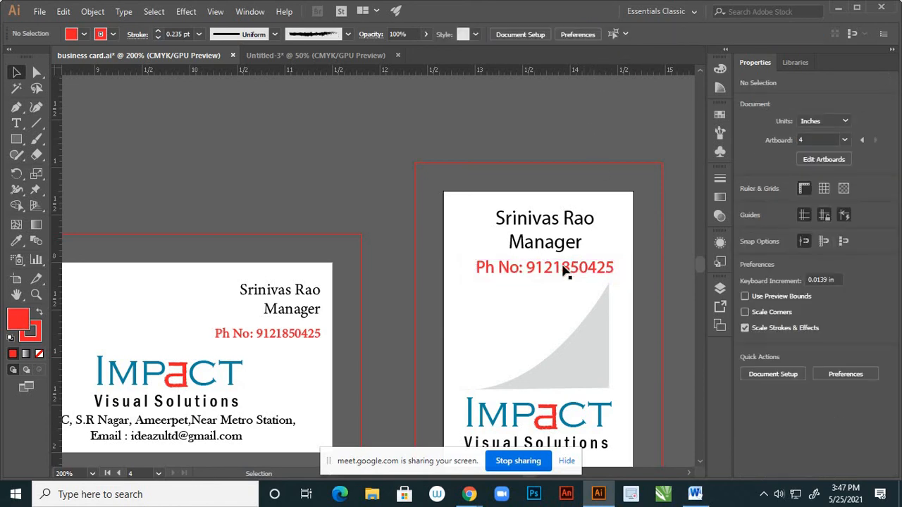
Nudge the name, title and phone text block slightly left
{"action": "left_click_drag", "start_coordinate": [483, 205], "coordinate": [510, 277]}
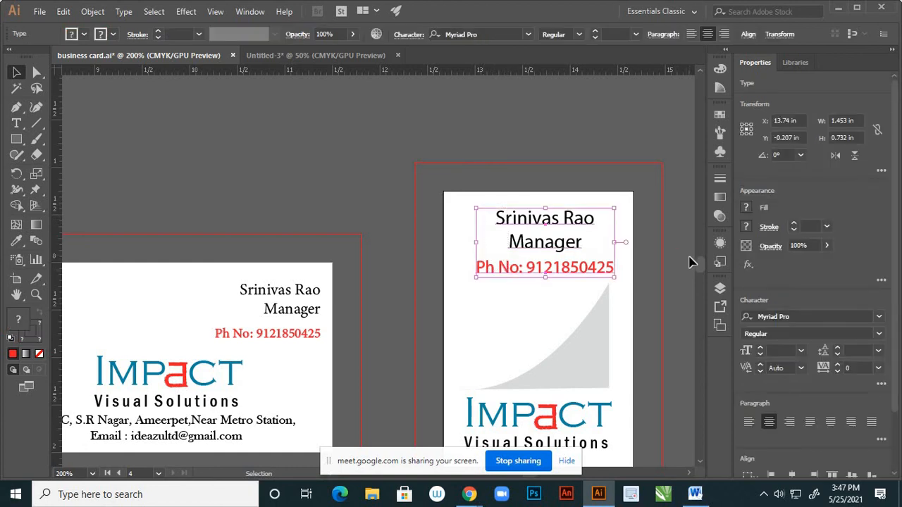
{"action": "key", "text": "Left"}
{"action": "key", "text": "Left"}
{"action": "key", "text": "Left"}
{"action": "key", "text": "Left"}
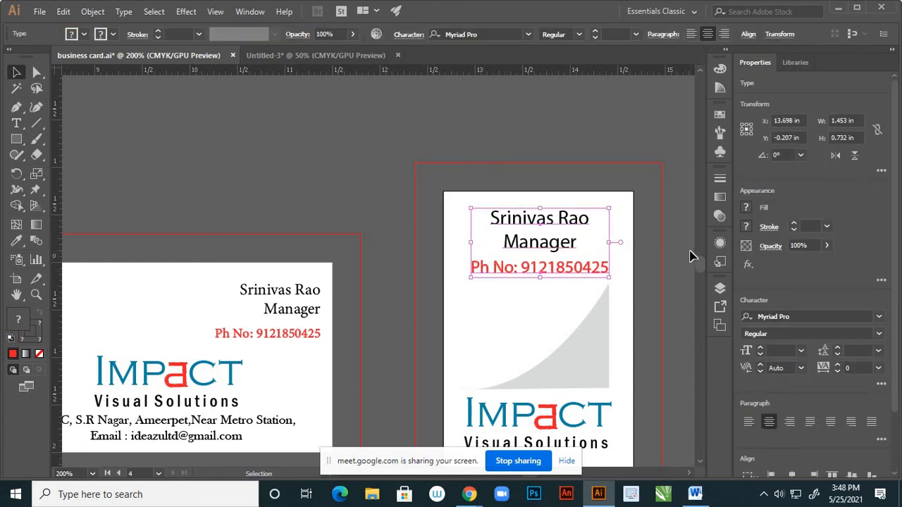
{"action": "key", "text": "Left"}
{"action": "left_click", "coordinate": [649, 250]}
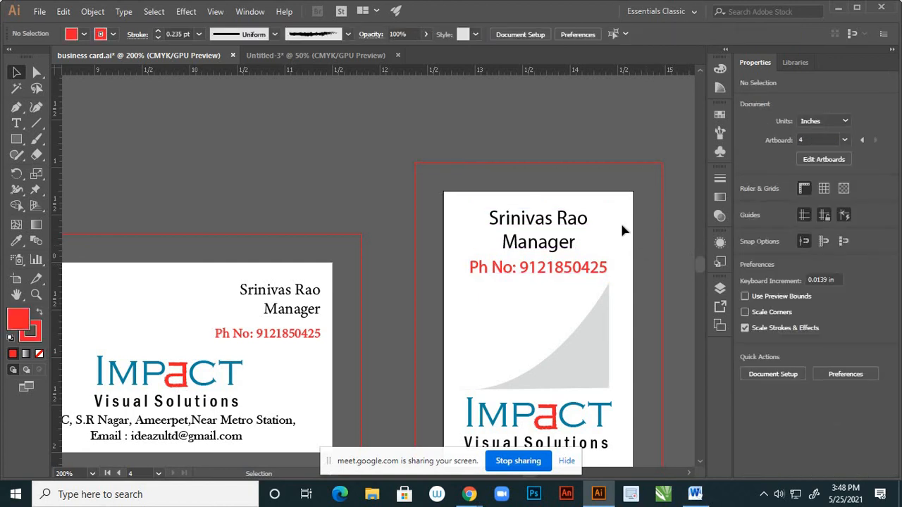
{"action": "scroll", "coordinate": [626, 233], "scroll_direction": "down", "scroll_amount": 2}
{"action": "scroll", "coordinate": [623, 247], "scroll_direction": "up", "scroll_amount": 1}
{"action": "scroll", "coordinate": [623, 248], "scroll_direction": "down", "scroll_amount": 2}
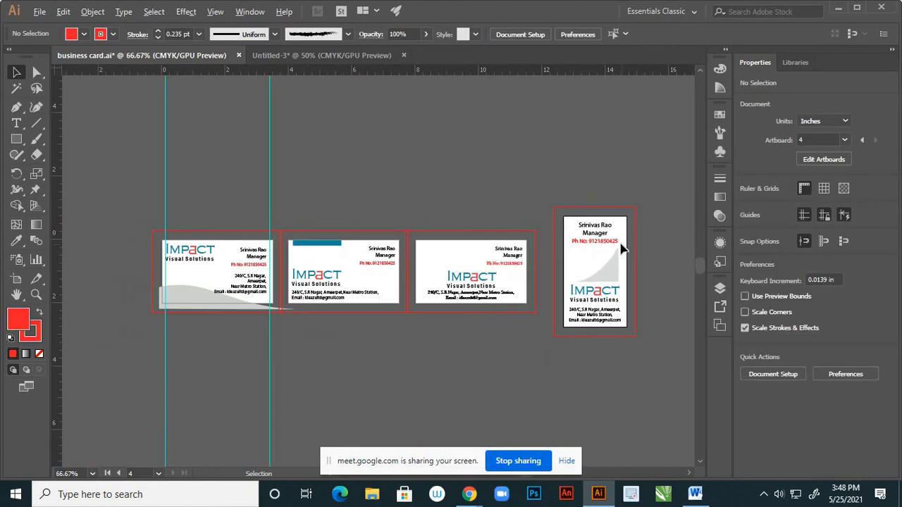
{"action": "scroll", "coordinate": [616, 239], "scroll_direction": "up", "scroll_amount": 3}
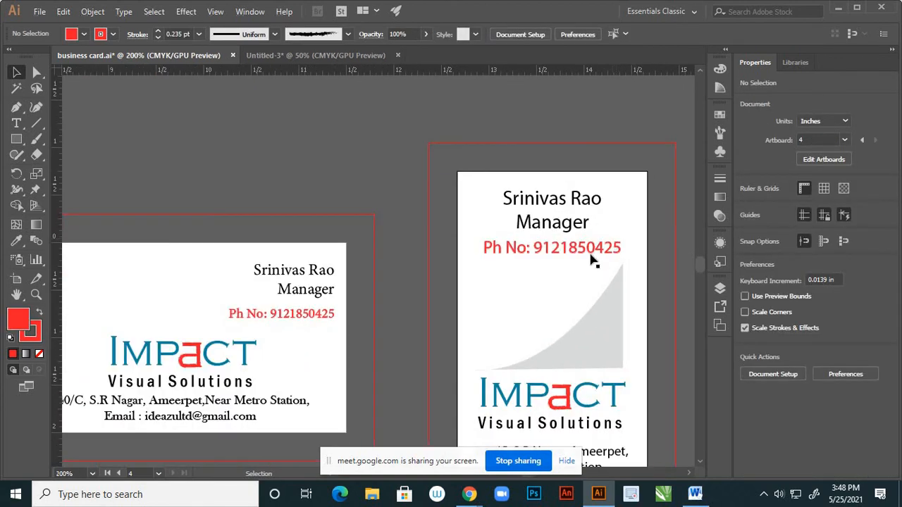
Reduce the name and title text to 13 pt
{"action": "left_click", "coordinate": [585, 248]}
{"action": "left_click", "coordinate": [578, 224]}
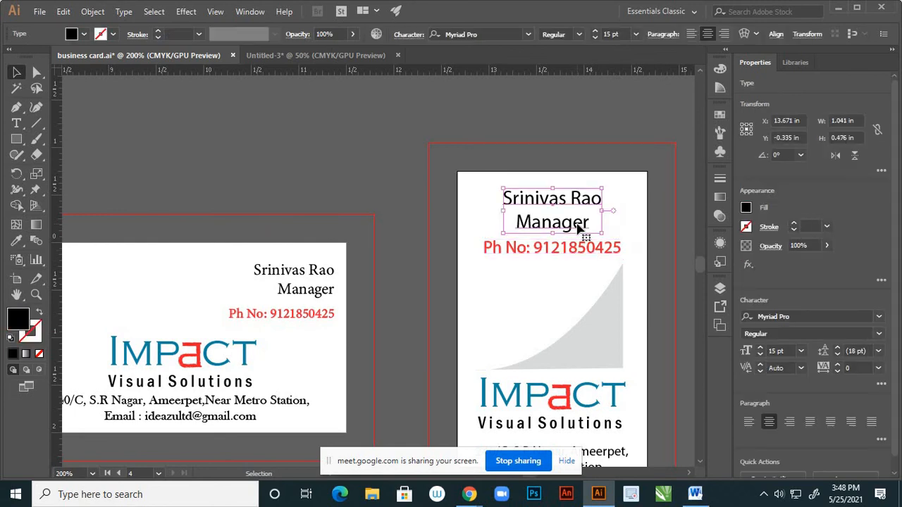
{"action": "left_click", "coordinate": [619, 34]}
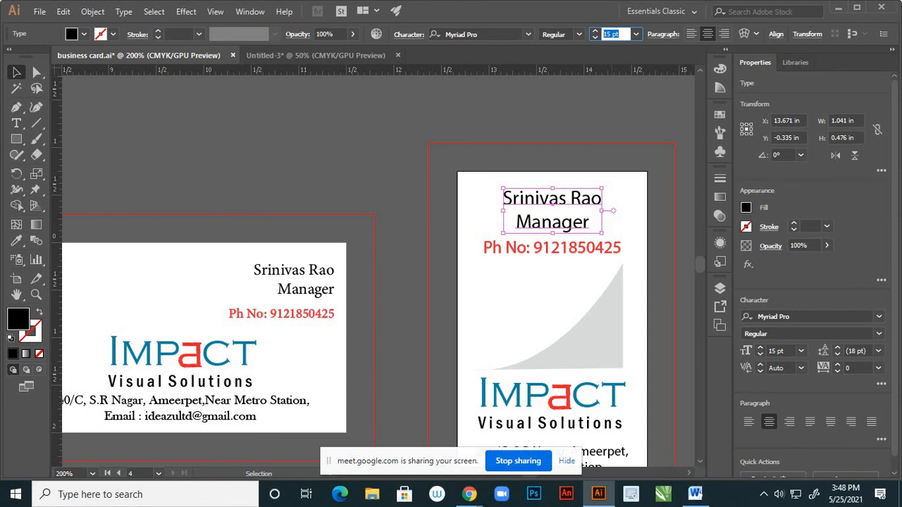
{"action": "type", "text": "13"}
{"action": "key", "text": "Return"}
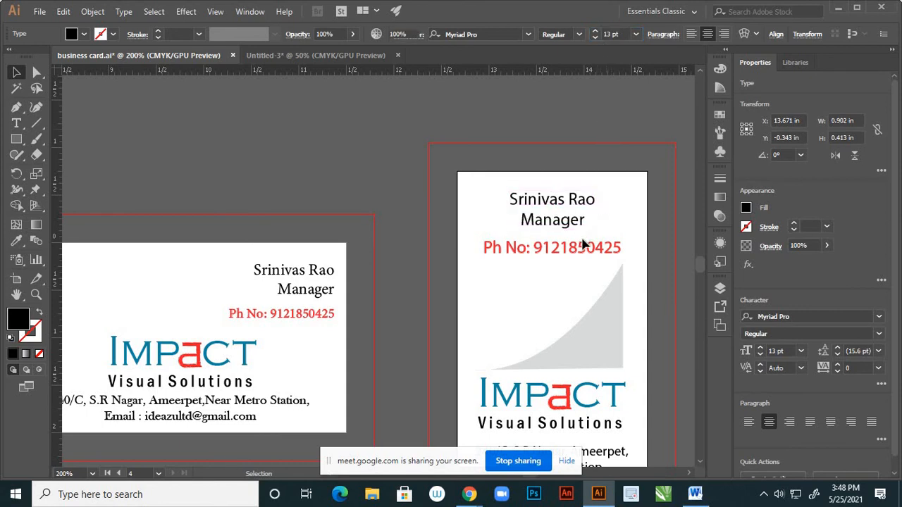
{"action": "left_click", "coordinate": [582, 243]}
{"action": "left_click", "coordinate": [588, 258]}
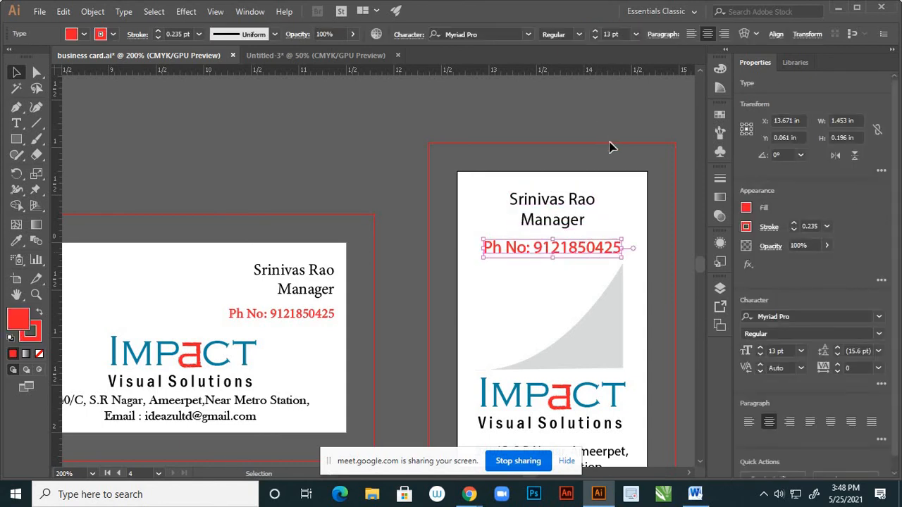
{"action": "left_click", "coordinate": [600, 157]}
{"action": "scroll", "coordinate": [580, 250], "scroll_direction": "down", "scroll_amount": 2}
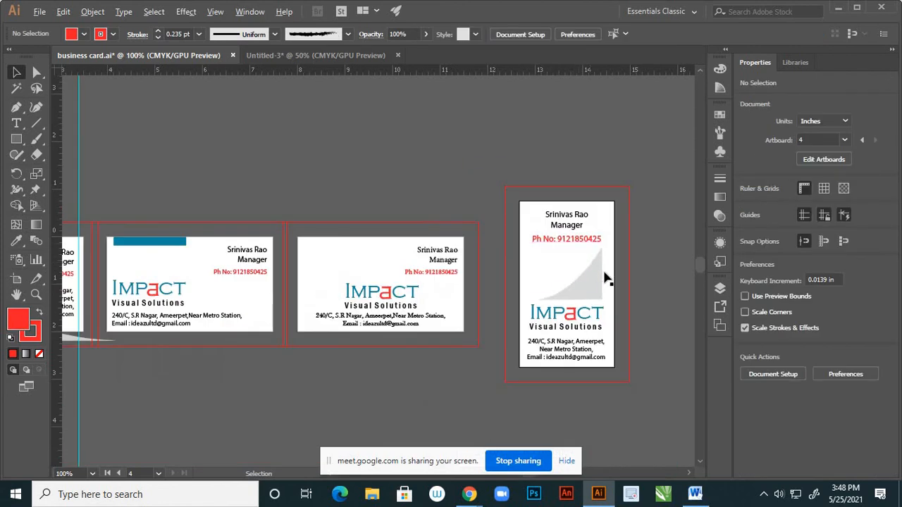
{"action": "scroll", "coordinate": [606, 282], "scroll_direction": "down", "scroll_amount": 1}
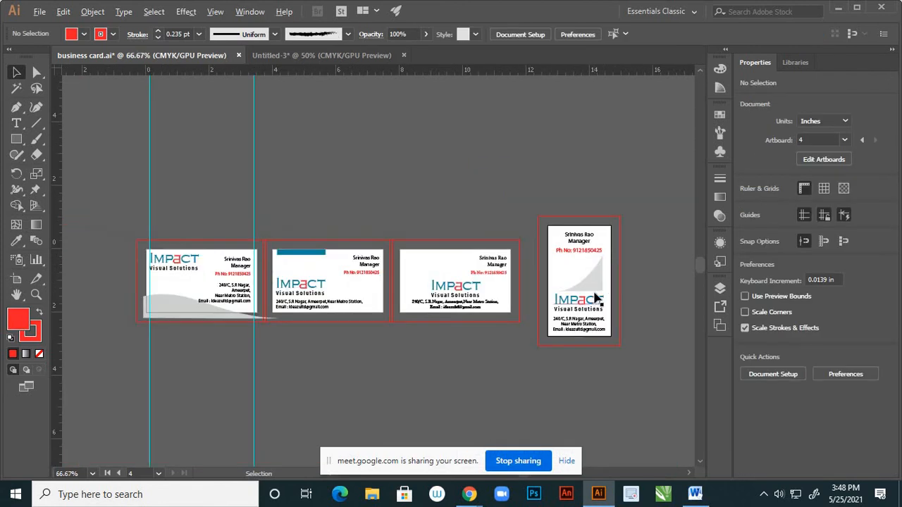
Duplicate the grey curve as a slightly offset copy
{"action": "scroll", "coordinate": [596, 300], "scroll_direction": "up", "scroll_amount": 2}
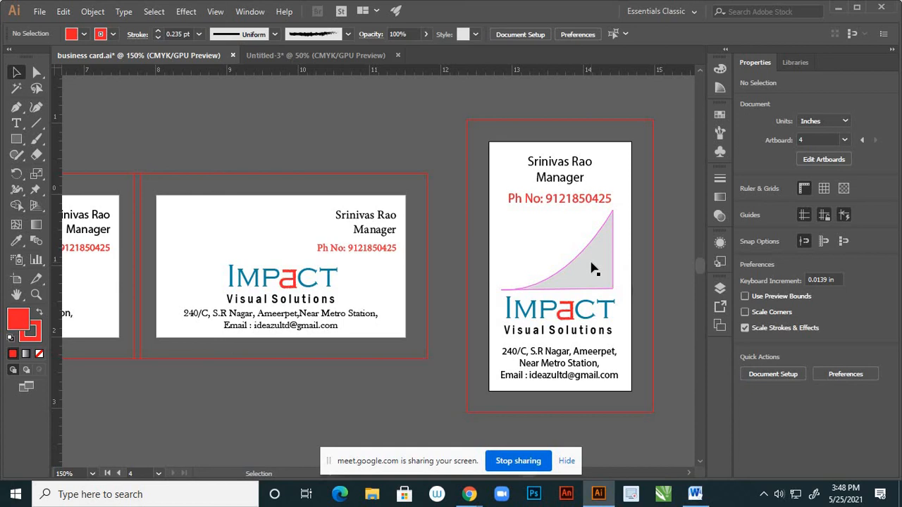
{"action": "scroll", "coordinate": [592, 268], "scroll_direction": "up", "scroll_amount": 1}
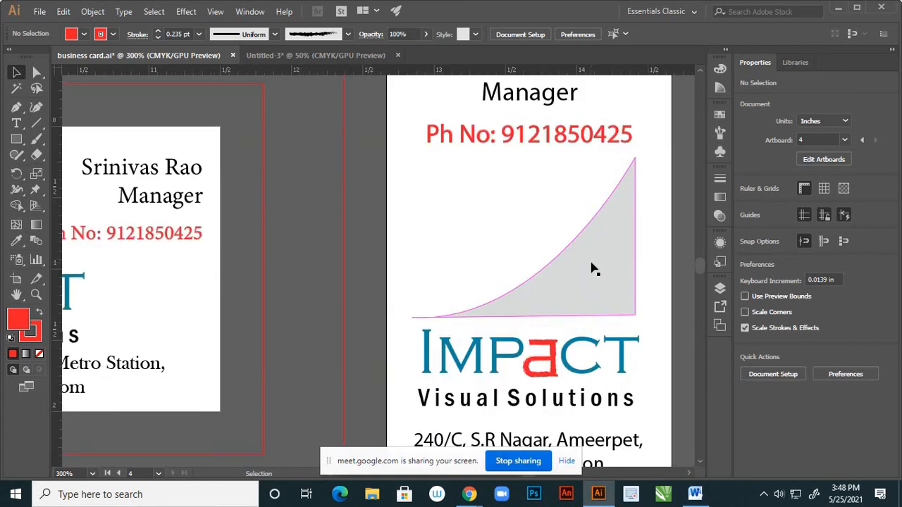
{"action": "left_click", "coordinate": [594, 266]}
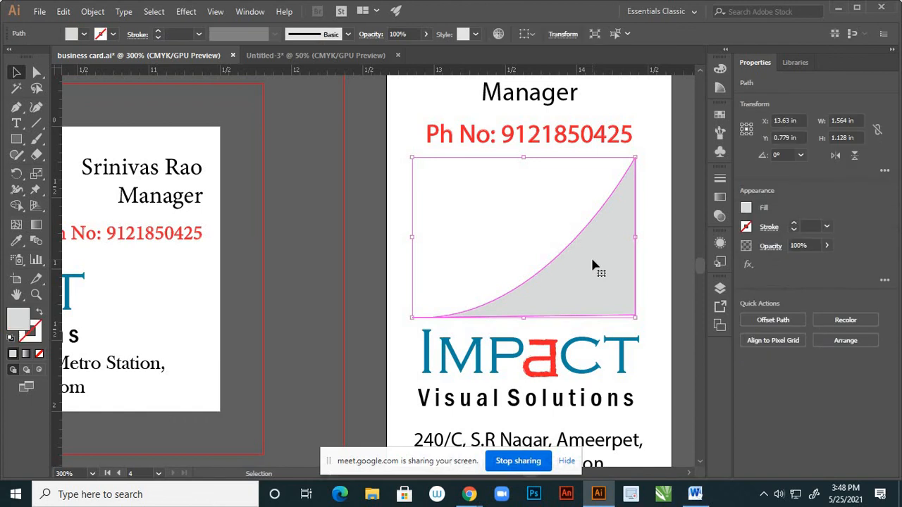
{"action": "key", "text": "a"}
{"action": "key", "text": "ctrl"}
{"action": "left_click_drag", "start_coordinate": [591, 262], "coordinate": [588, 260]}
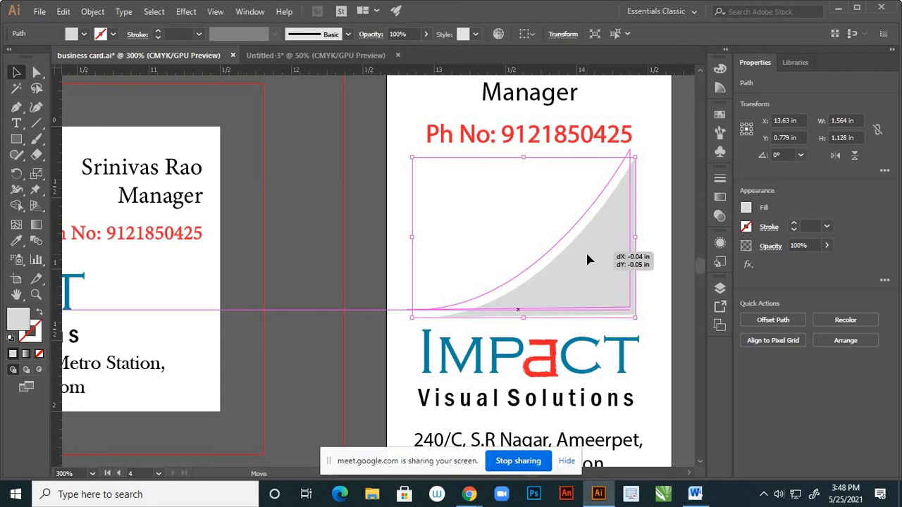
{"action": "left_click_drag", "start_coordinate": [587, 255], "coordinate": [587, 255]}
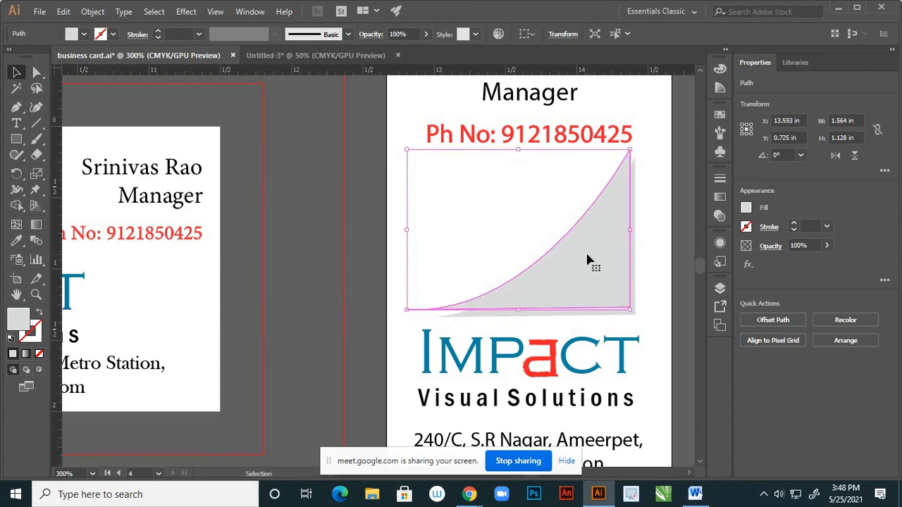
Give the offset copy the teal fill of the IMPACT lettering using the Eyedropper
{"action": "left_click", "coordinate": [471, 317]}
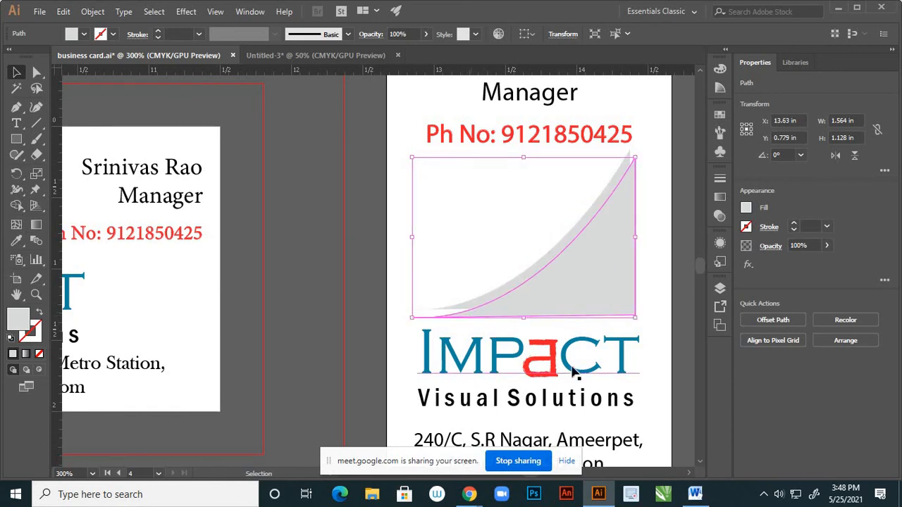
{"action": "key", "text": "i"}
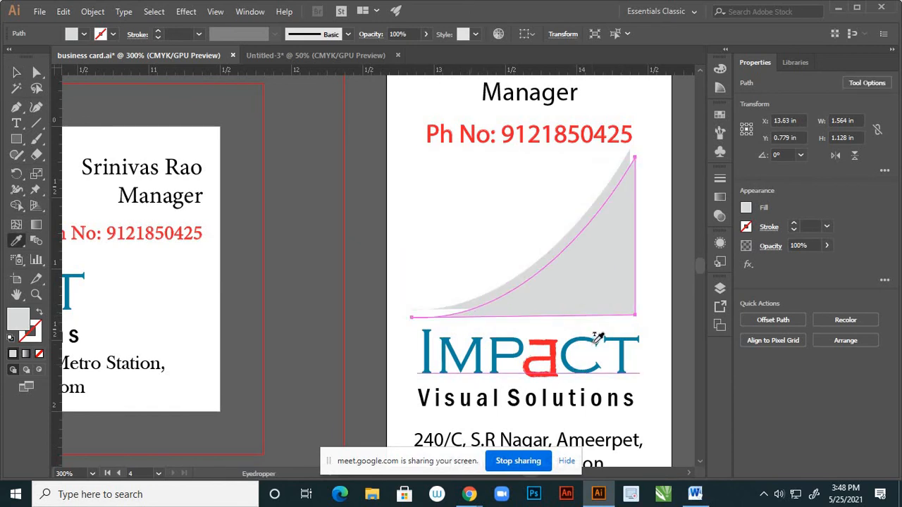
{"action": "left_click", "coordinate": [596, 341]}
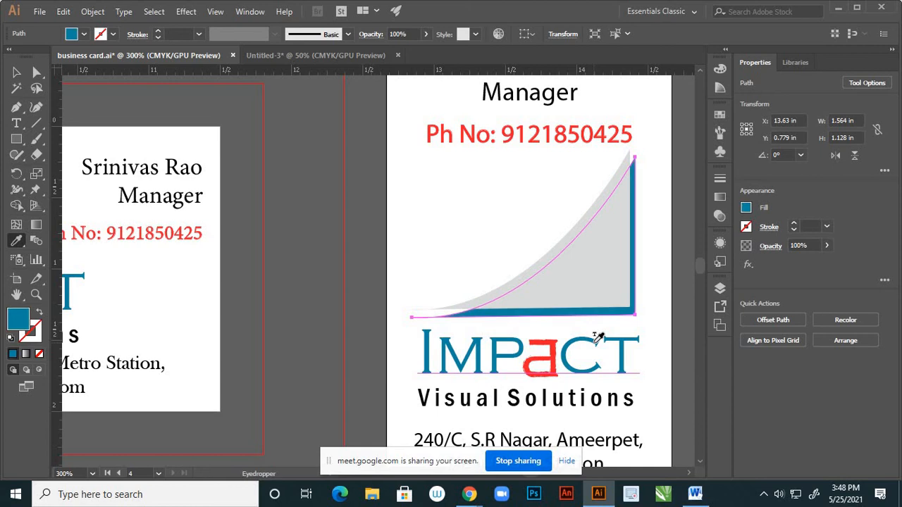
{"action": "left_click", "coordinate": [16, 72]}
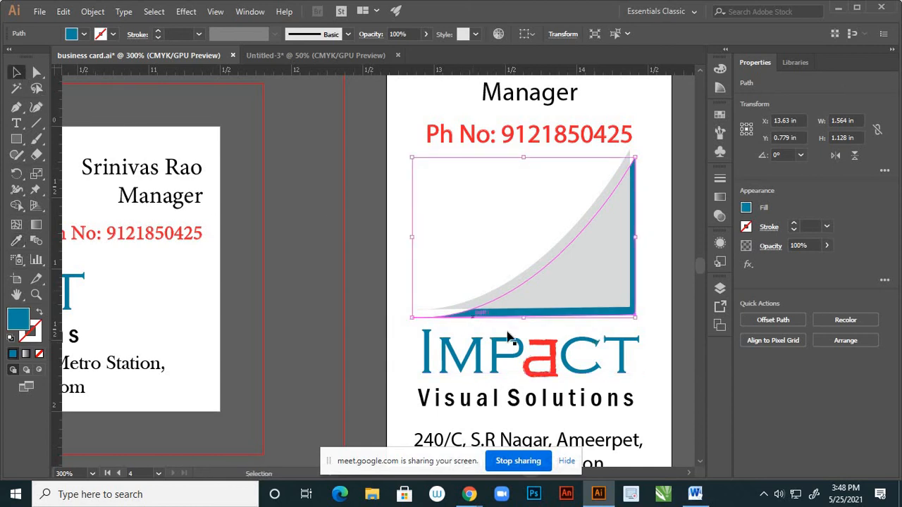
{"action": "left_click", "coordinate": [657, 319]}
{"action": "scroll", "coordinate": [630, 316], "scroll_direction": "down", "scroll_amount": 3}
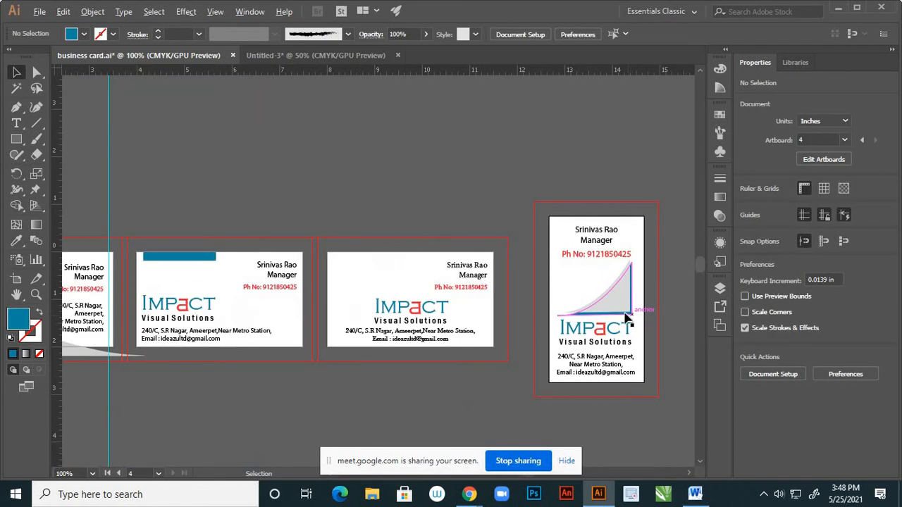
{"action": "scroll", "coordinate": [625, 316], "scroll_direction": "up", "scroll_amount": 5}
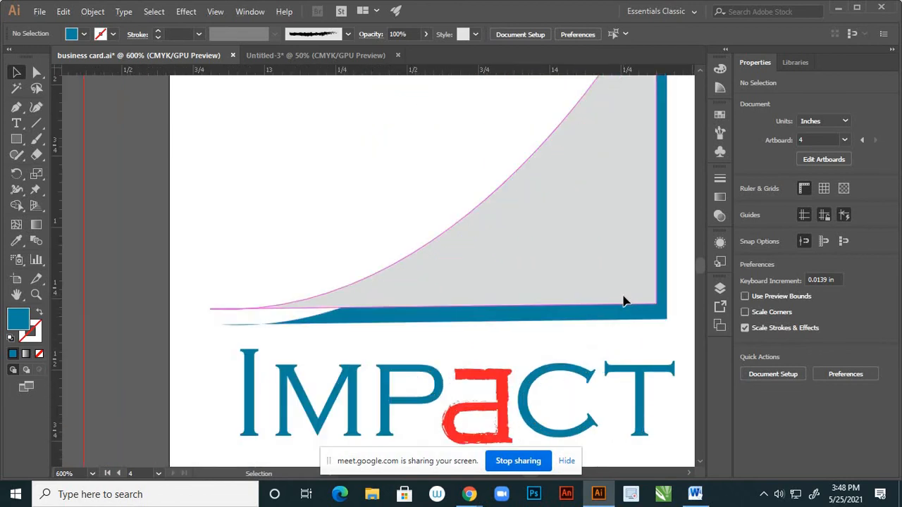
Shift the grey curve down and right to Y 0.779 in, covering the strip beneath
{"action": "left_click", "coordinate": [623, 302]}
{"action": "mouse_move", "coordinate": [626, 298]}
{"action": "left_mouse_down"}
{"action": "mouse_move", "coordinate": [636, 308]}
{"action": "mouse_move", "coordinate": [613, 310]}
{"action": "left_mouse_up"}
{"action": "scroll", "coordinate": [604, 287], "scroll_direction": "down", "scroll_amount": 2}
{"action": "scroll", "coordinate": [604, 287], "scroll_direction": "up", "scroll_amount": 3}
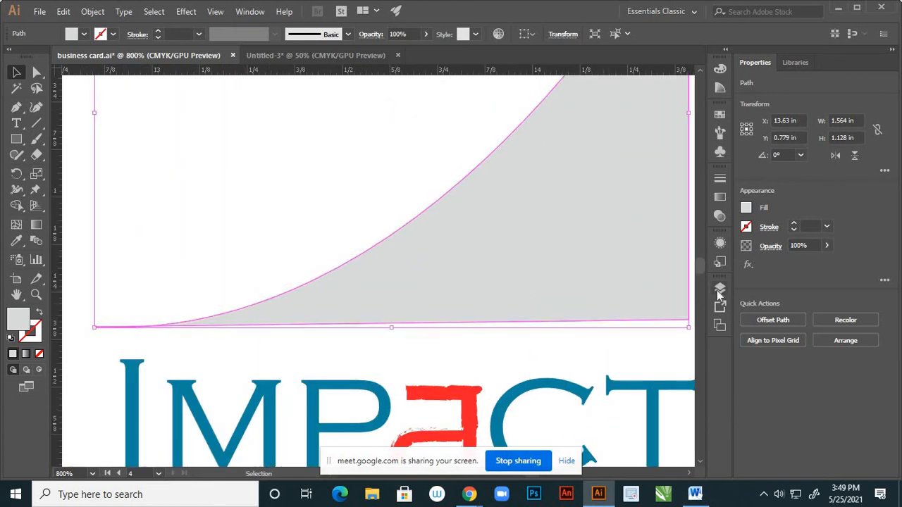
Reorder Layer 5 so the teal copy sits behind the grey curve, then select the teal copy
{"action": "left_click", "coordinate": [718, 290]}
{"action": "left_click", "coordinate": [589, 303]}
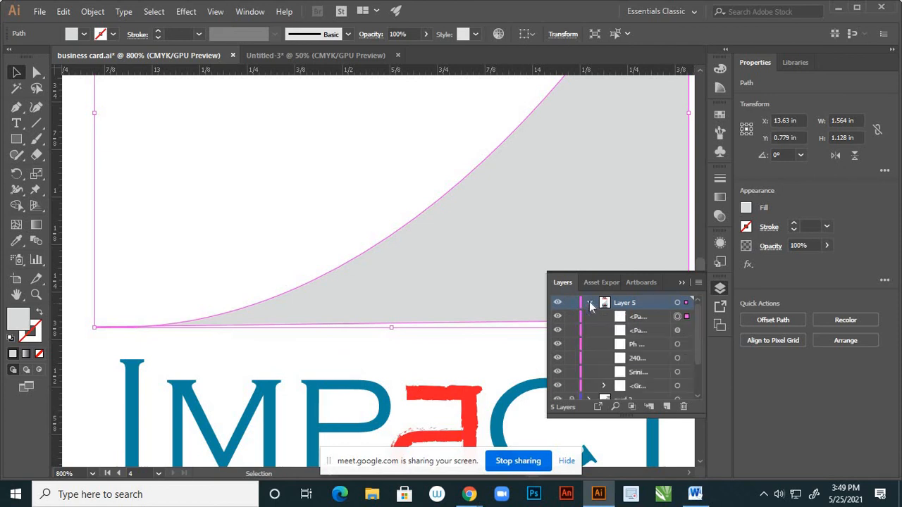
{"action": "left_click", "coordinate": [645, 318]}
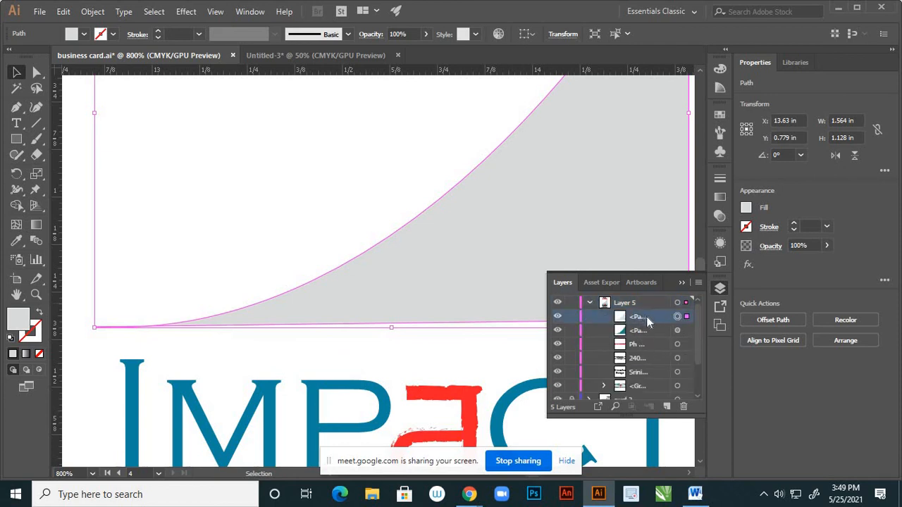
{"action": "left_click_drag", "start_coordinate": [647, 322], "coordinate": [647, 336]}
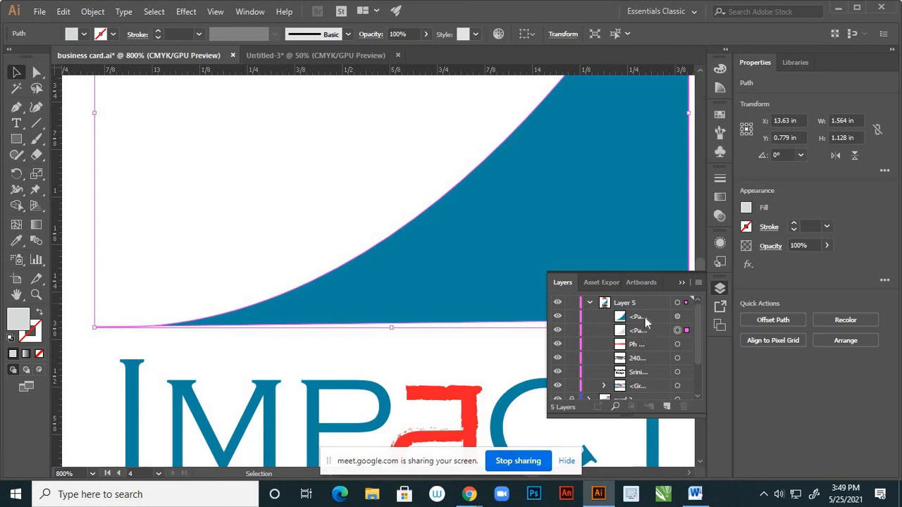
{"action": "left_click_drag", "start_coordinate": [647, 318], "coordinate": [650, 335]}
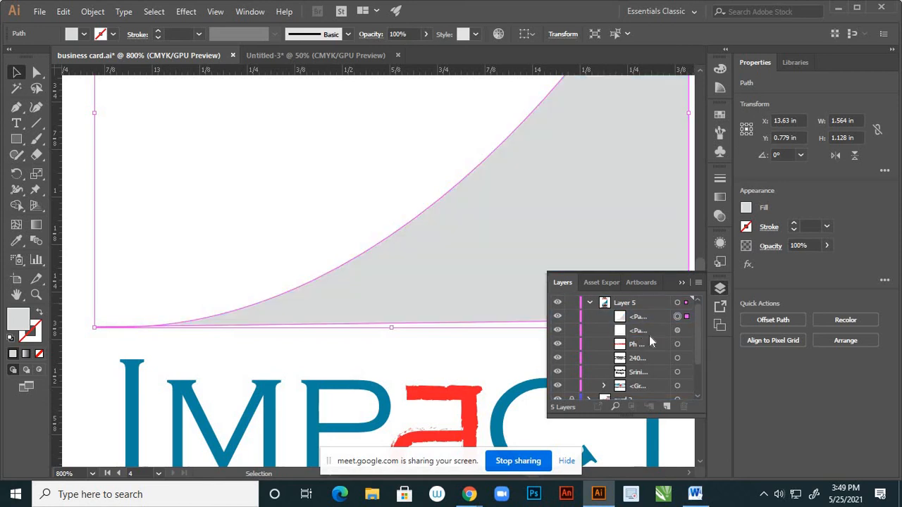
{"action": "left_click", "coordinate": [645, 331]}
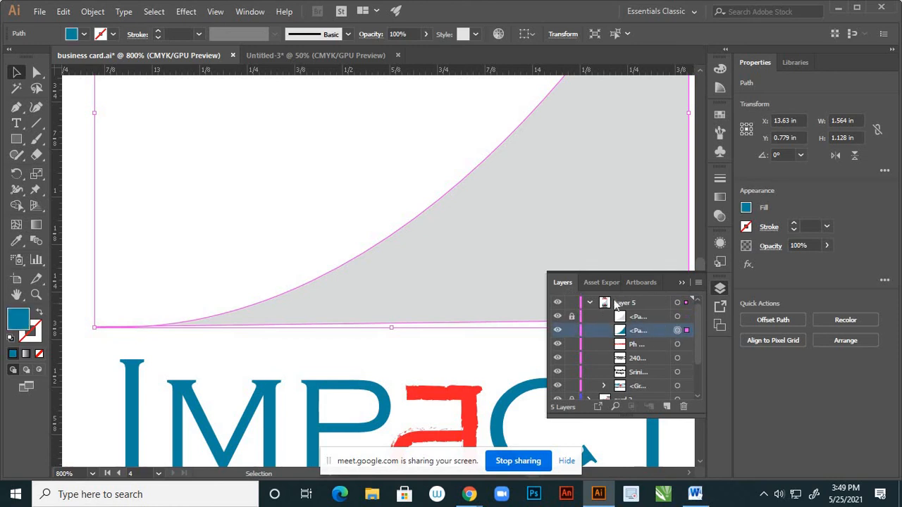
{"action": "left_click", "coordinate": [681, 282]}
Nudge the teal copy left, up and right to expose a teal edge
{"action": "scroll", "coordinate": [602, 236], "scroll_direction": "down", "scroll_amount": 3}
{"action": "scroll", "coordinate": [588, 238], "scroll_direction": "up", "scroll_amount": 2}
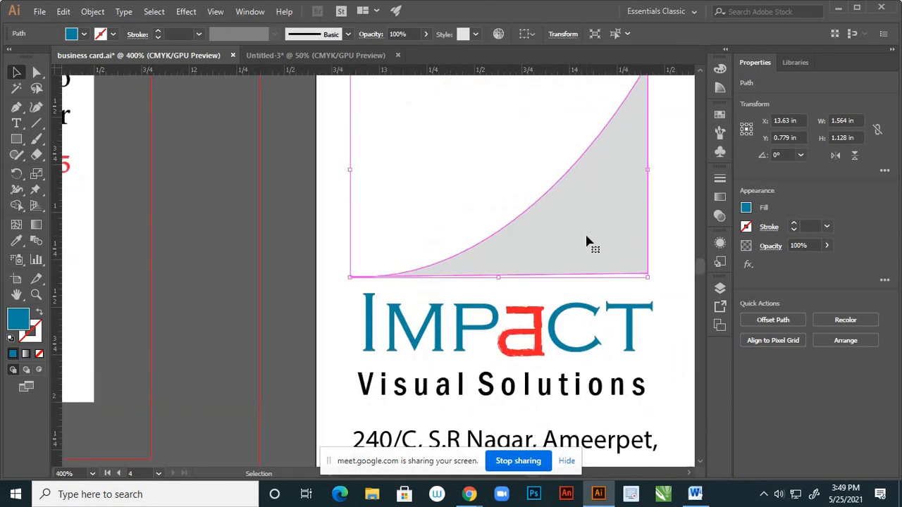
{"action": "key", "text": "Left"}
{"action": "key", "text": "Left"}
{"action": "key", "text": "Left"}
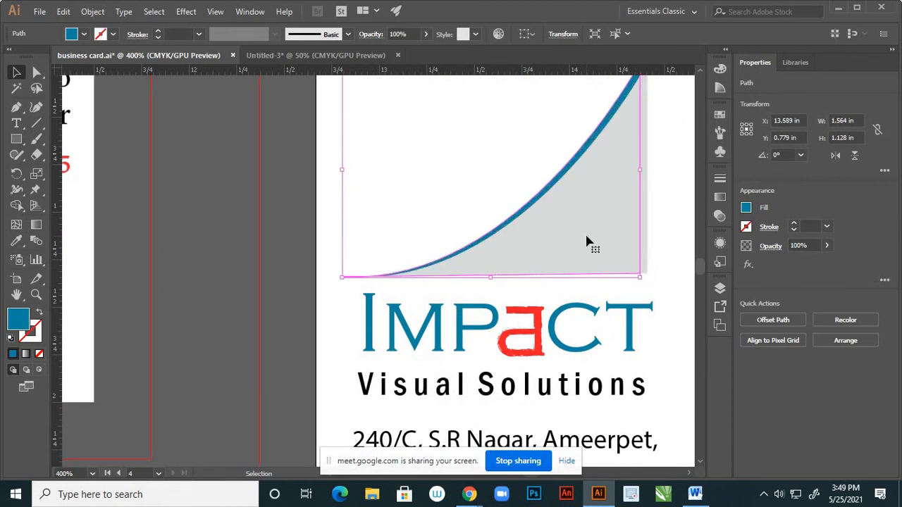
{"action": "key", "text": "Up"}
{"action": "key", "text": "Up"}
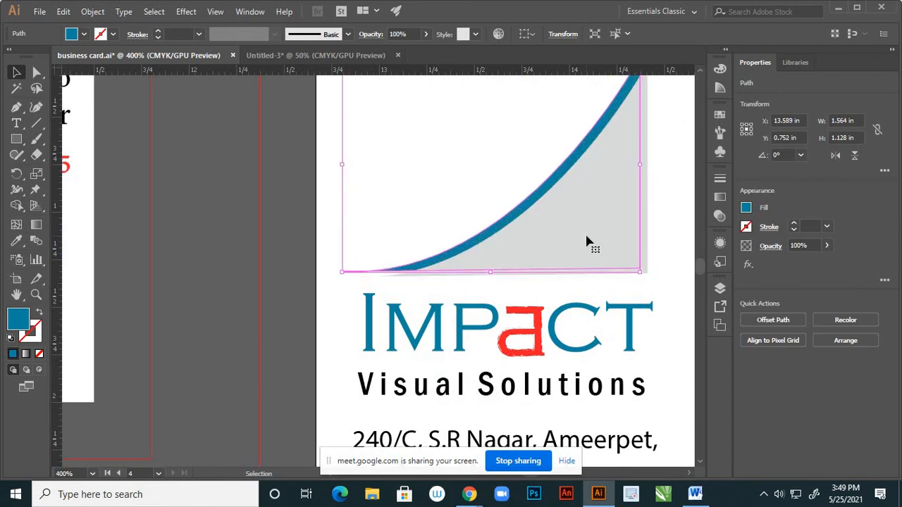
{"action": "key", "text": "Right"}
{"action": "key", "text": "ctrl+1"}
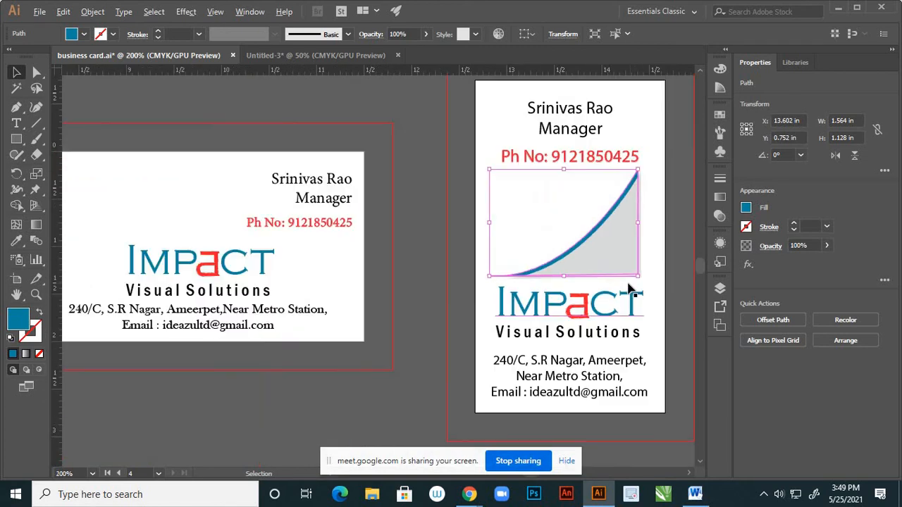
{"action": "left_click", "coordinate": [662, 277]}
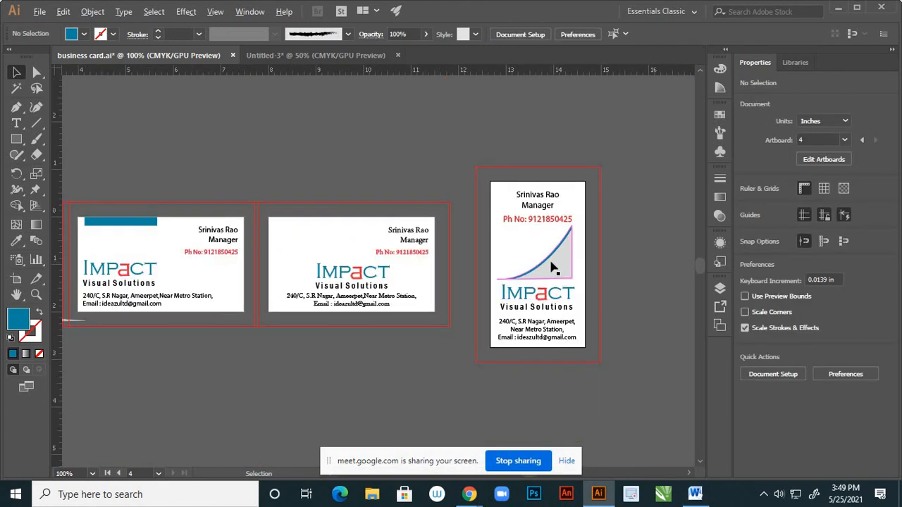
Fine-tune the teal copy down and right to X 13.616, Y 0.766 in
{"action": "scroll", "coordinate": [557, 268], "scroll_direction": "up", "scroll_amount": 5}
{"action": "left_click", "coordinate": [542, 233]}
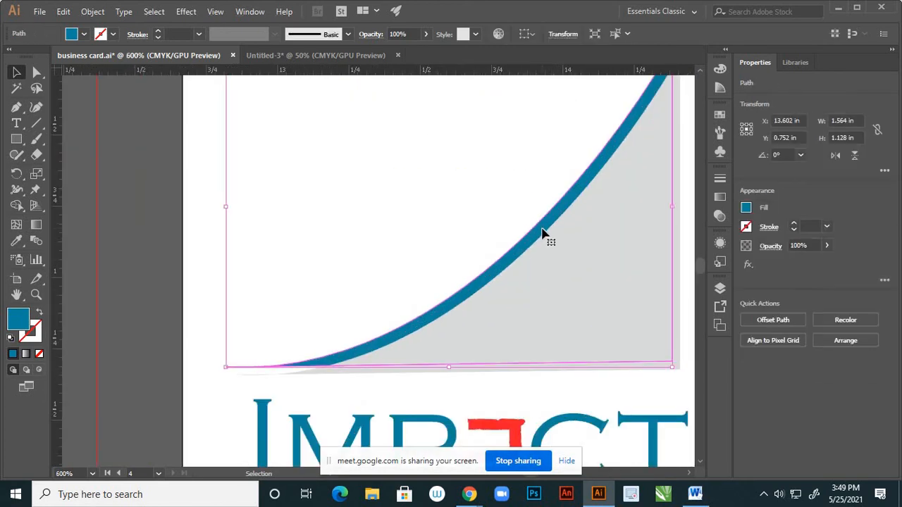
{"action": "key", "text": "Down"}
{"action": "key", "text": "Right"}
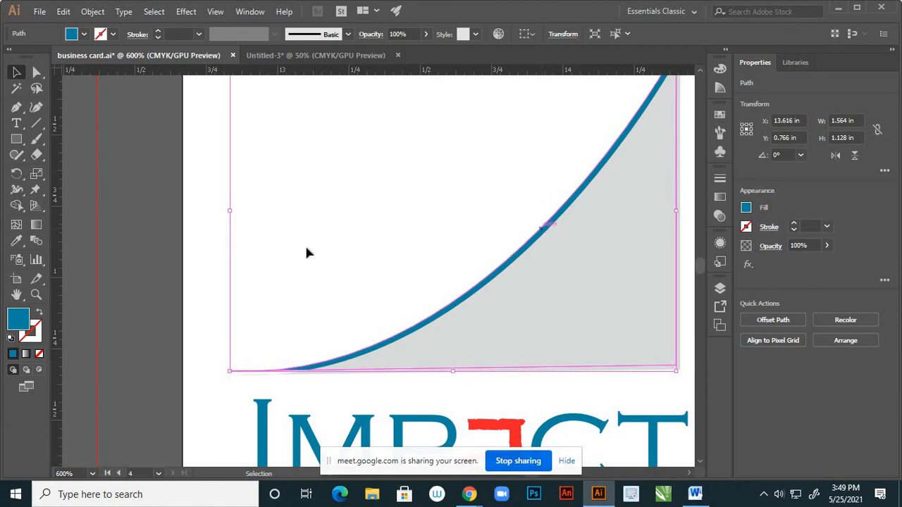
{"action": "left_click", "coordinate": [359, 254]}
{"action": "key", "text": "ctrl+1"}
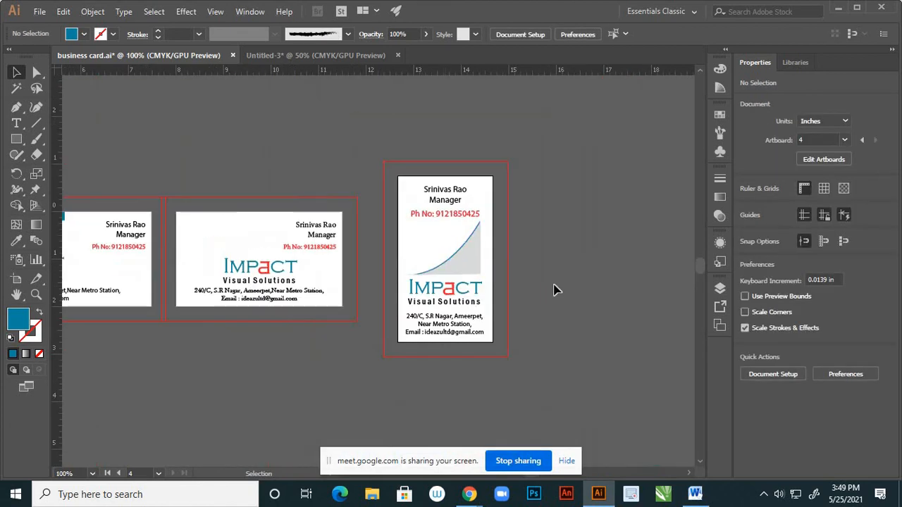
Toggle the curve path's visibility in Layers to compare the card with and without it
{"action": "scroll", "coordinate": [572, 290], "scroll_direction": "down", "scroll_amount": 1}
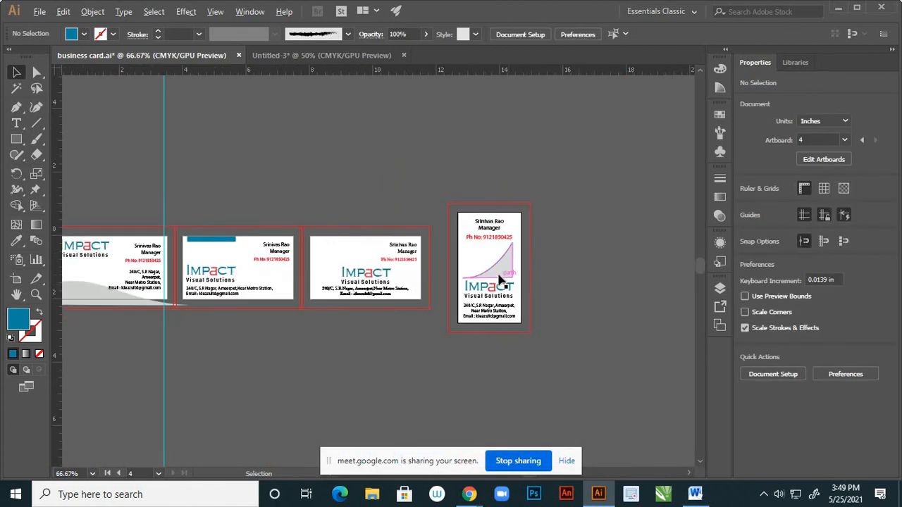
{"action": "scroll", "coordinate": [521, 289], "scroll_direction": "up", "scroll_amount": 3}
{"action": "left_click", "coordinate": [720, 289]}
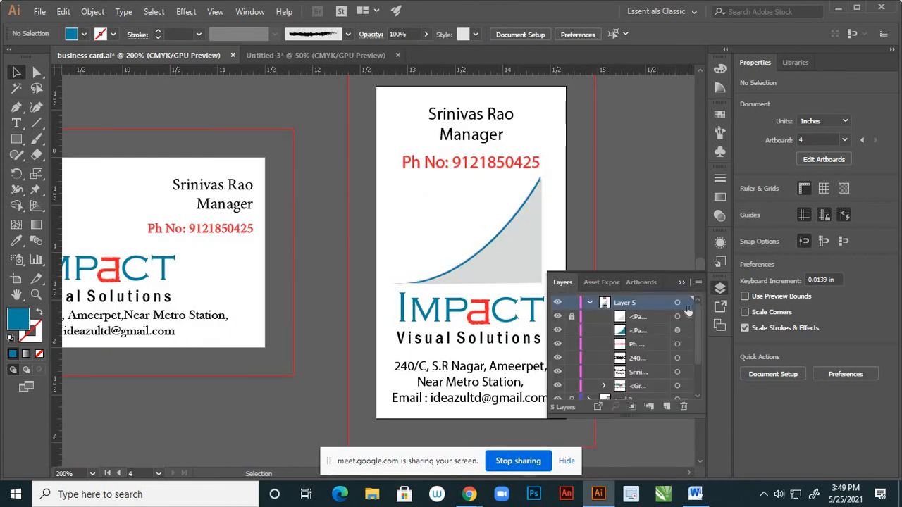
{"action": "left_click", "coordinate": [558, 331]}
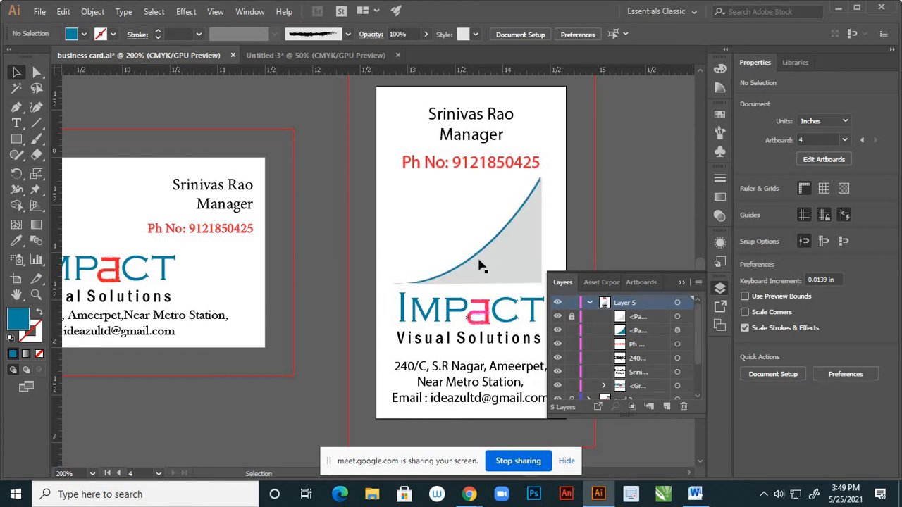
{"action": "left_click", "coordinate": [557, 330]}
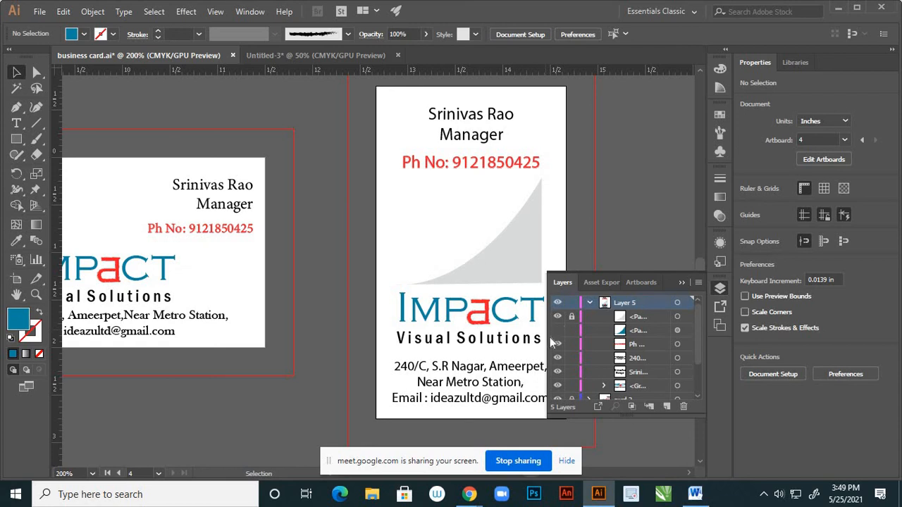
{"action": "left_click", "coordinate": [557, 331]}
{"action": "left_click", "coordinate": [558, 332]}
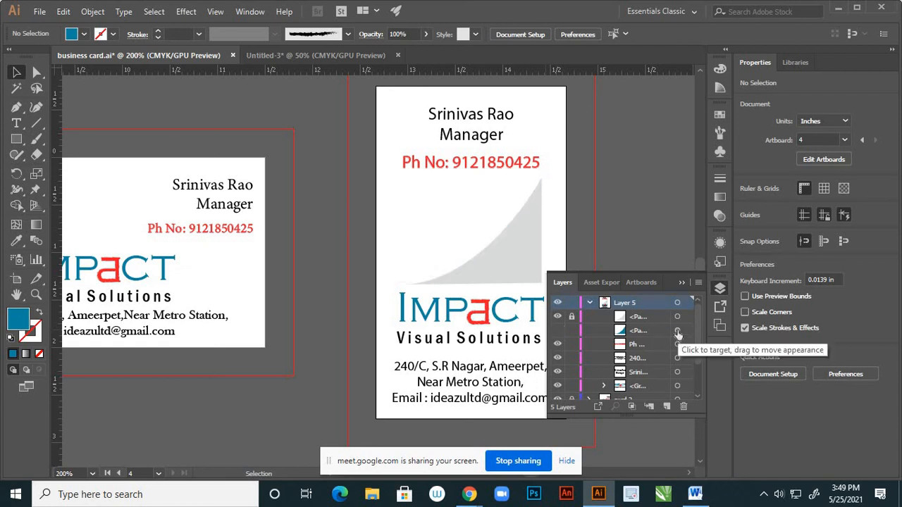
{"action": "left_click", "coordinate": [557, 331]}
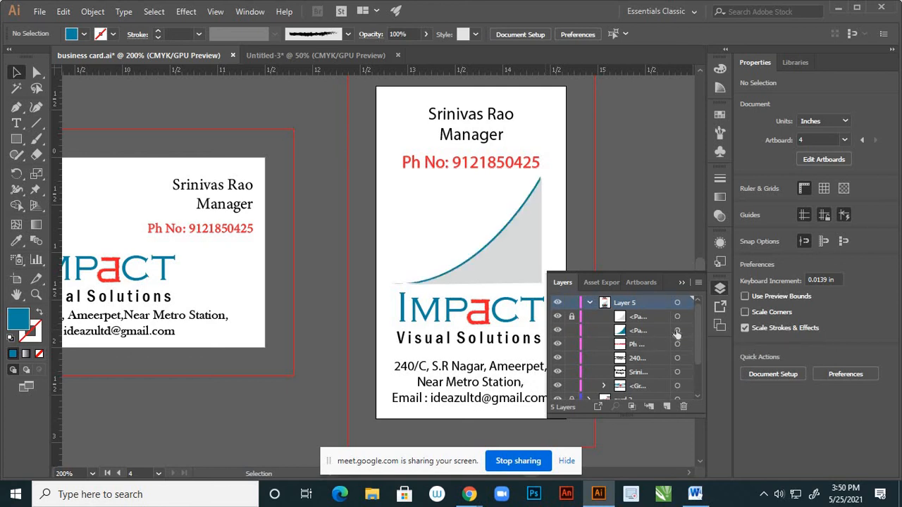
Delete the teal curve copy, undoing an accidental layer deletion along the way
{"action": "left_click", "coordinate": [677, 332]}
{"action": "left_click", "coordinate": [684, 407]}
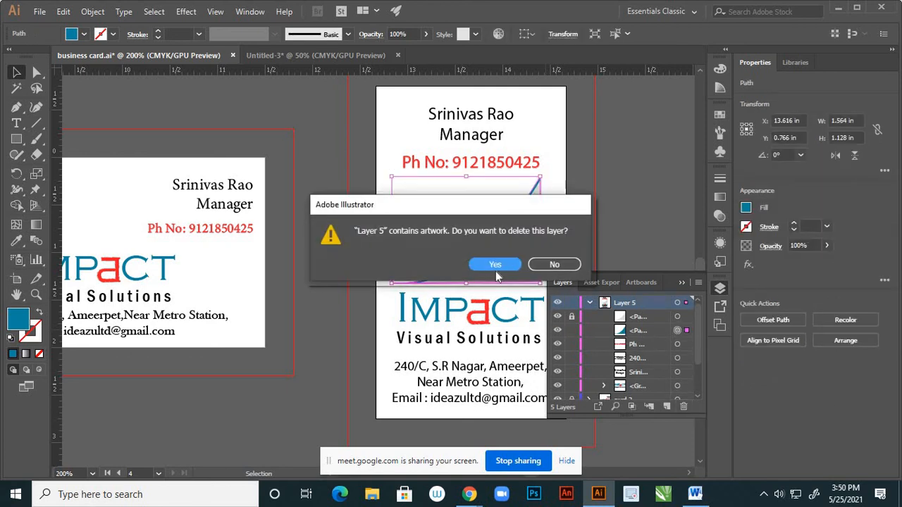
{"action": "left_click", "coordinate": [496, 268]}
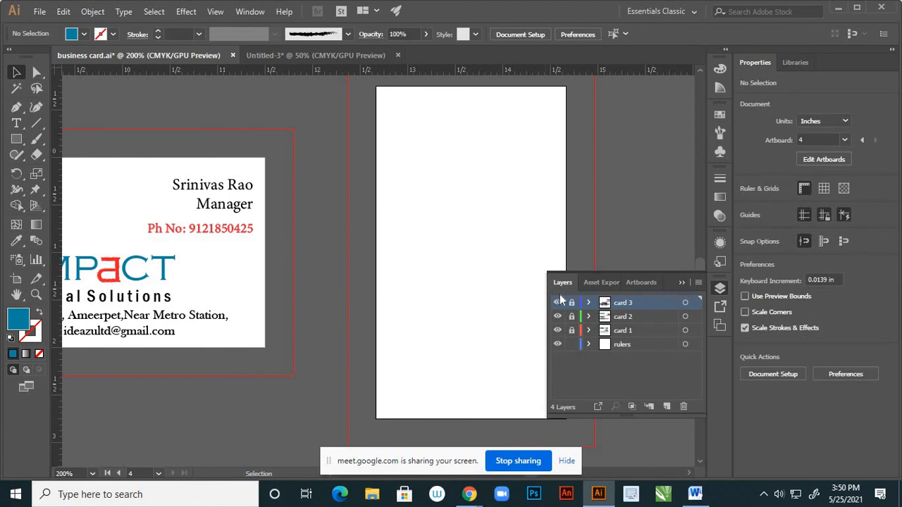
{"action": "key", "text": "ctrl+z"}
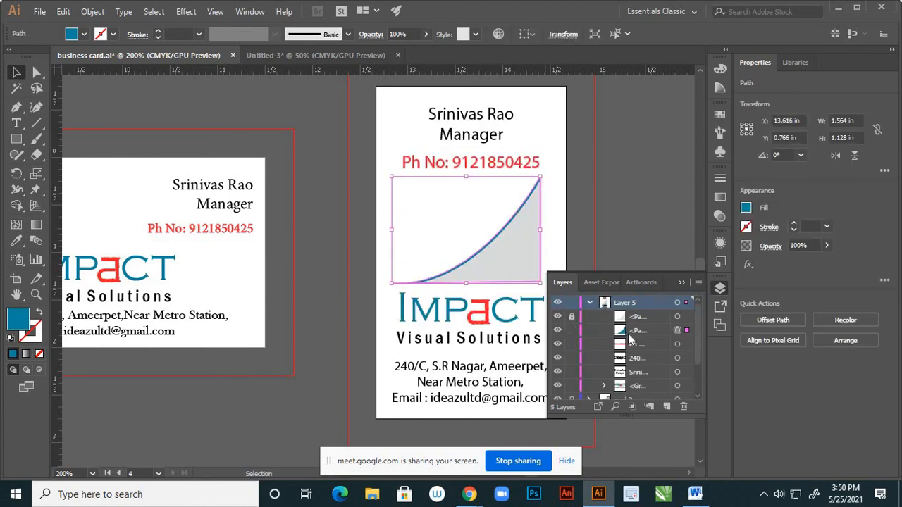
{"action": "left_click", "coordinate": [651, 333]}
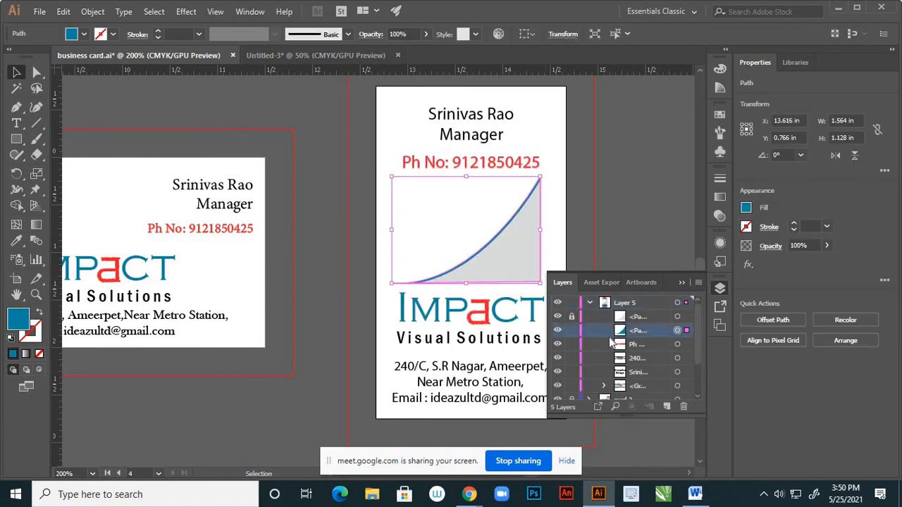
{"action": "left_click", "coordinate": [557, 331]}
{"action": "left_click", "coordinate": [558, 330]}
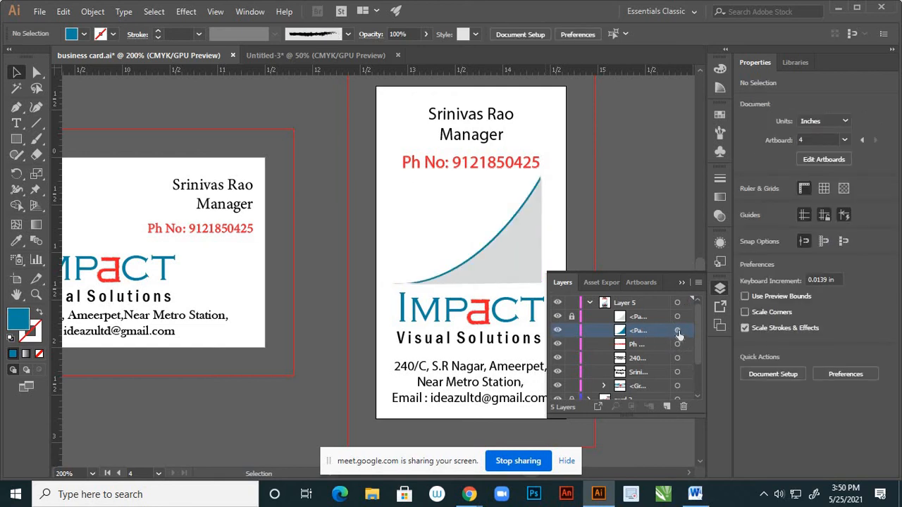
{"action": "left_click", "coordinate": [677, 330]}
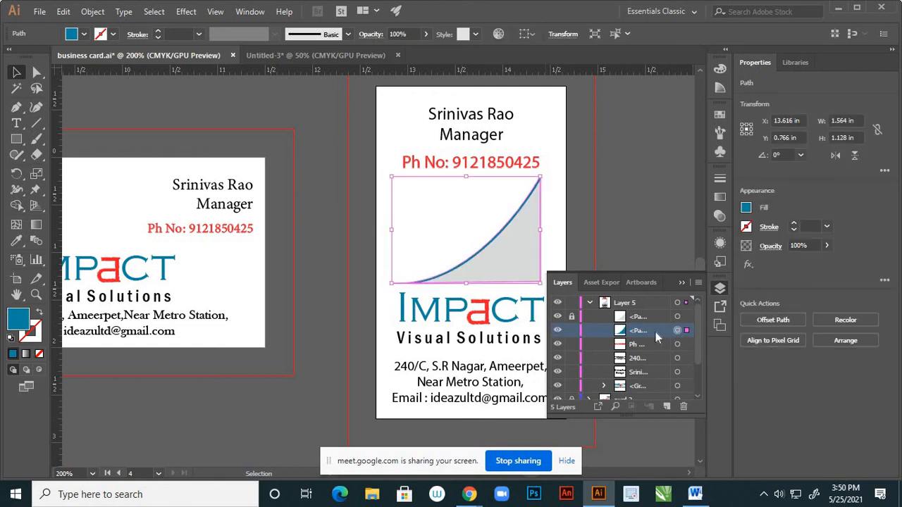
{"action": "key", "text": "ctrl+3"}
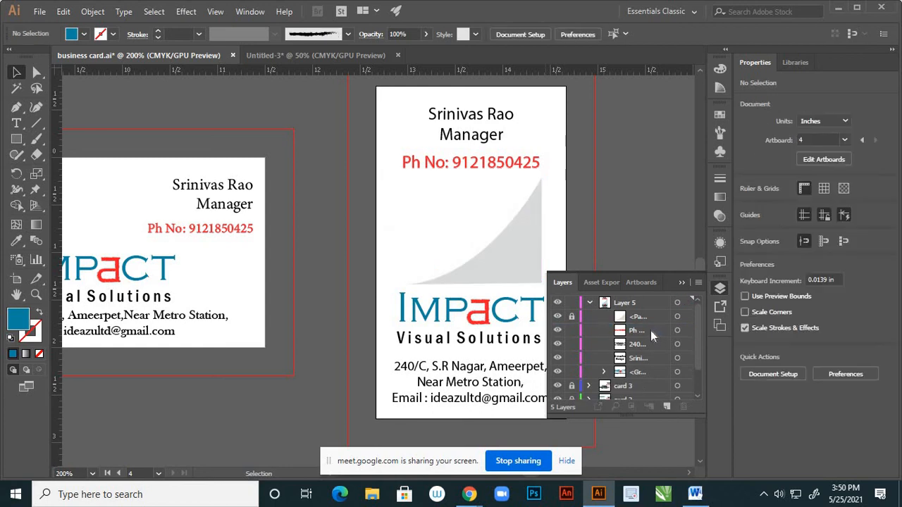
{"action": "left_click", "coordinate": [681, 282]}
Save the business card file
{"action": "scroll", "coordinate": [548, 245], "scroll_direction": "down", "scroll_amount": 3}
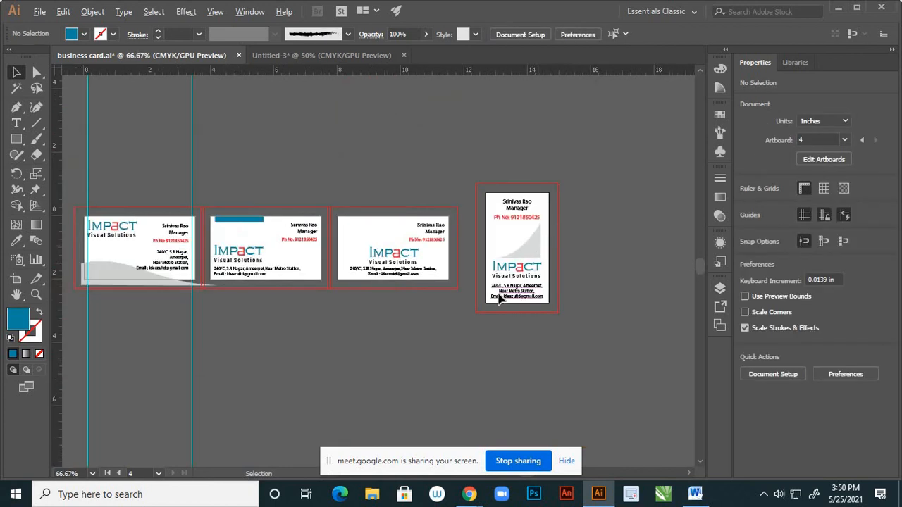
{"action": "scroll", "coordinate": [504, 296], "scroll_direction": "up", "scroll_amount": 1}
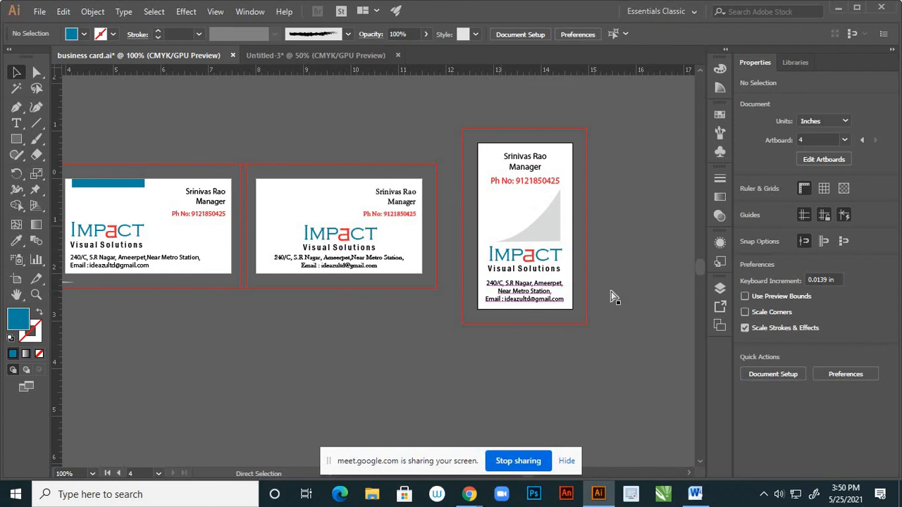
{"action": "key", "text": "ctrl+s"}
{"action": "scroll", "coordinate": [624, 286], "scroll_direction": "down", "scroll_amount": 2}
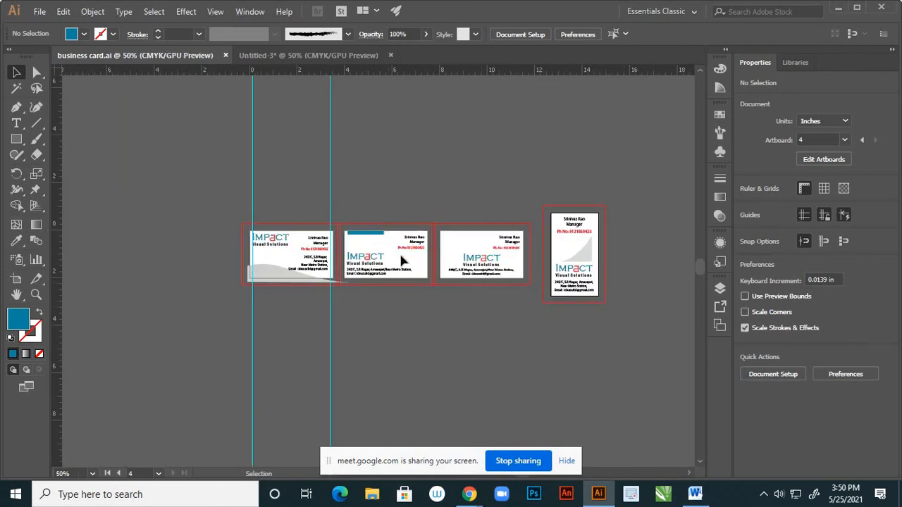
Export all four artboards to the Desktop as 'business card' JPEGs, CMYK, maximum quality, 300 ppi
{"action": "left_click", "coordinate": [41, 13]}
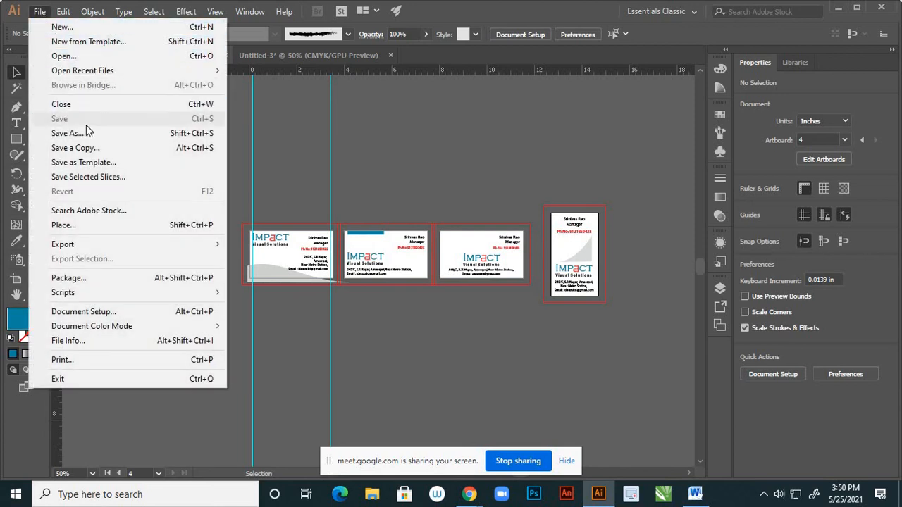
{"action": "mouse_move", "coordinate": [175, 243]}
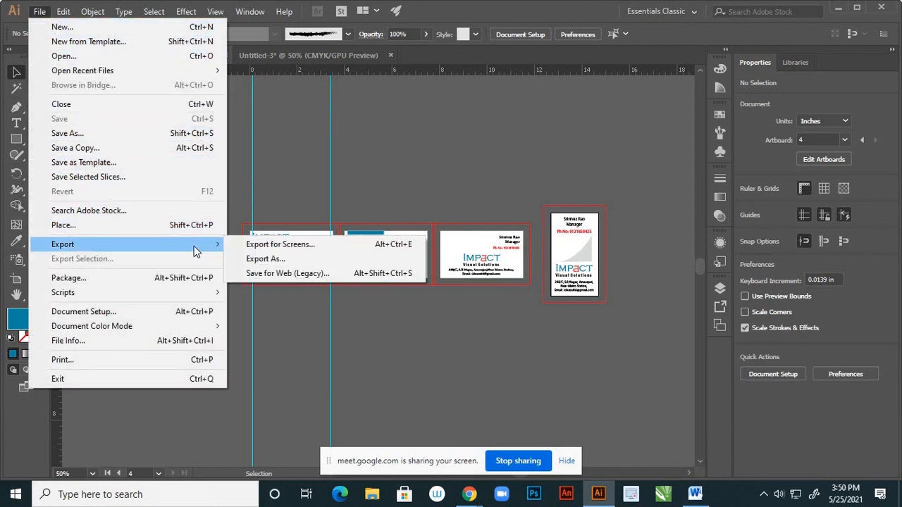
{"action": "left_click", "coordinate": [268, 259]}
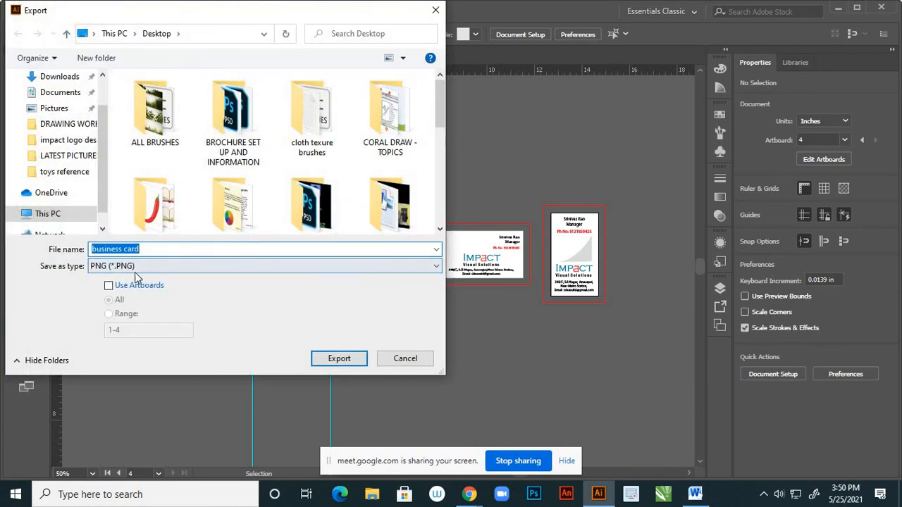
{"action": "left_click", "coordinate": [141, 270]}
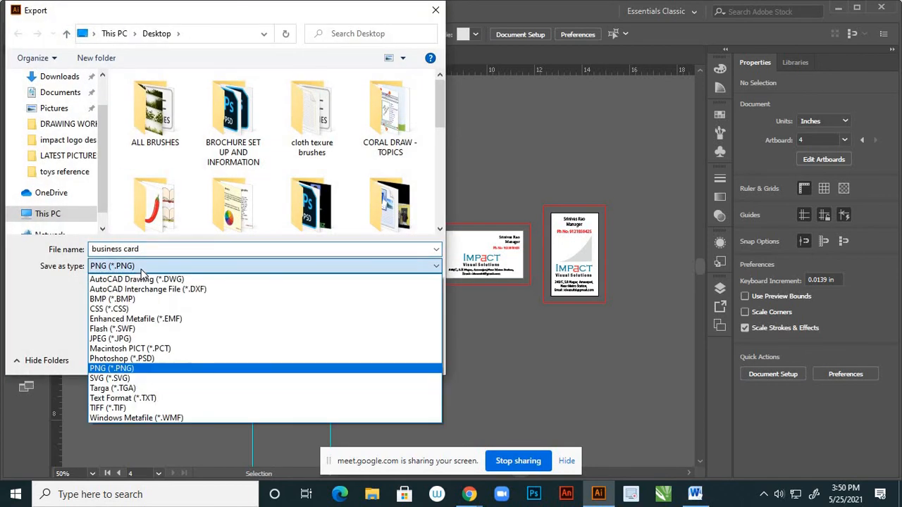
{"action": "left_click", "coordinate": [125, 339]}
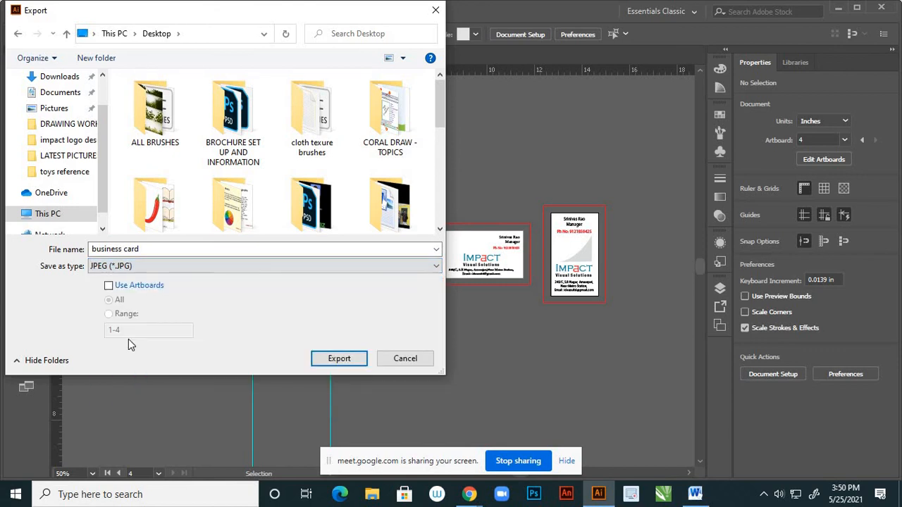
{"action": "left_click", "coordinate": [109, 286]}
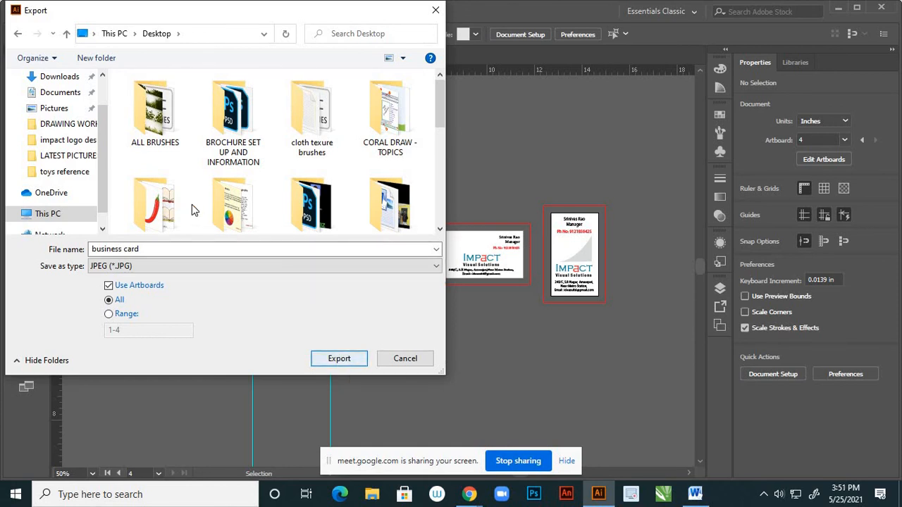
{"action": "scroll", "coordinate": [102, 128], "scroll_direction": "up", "scroll_amount": 2}
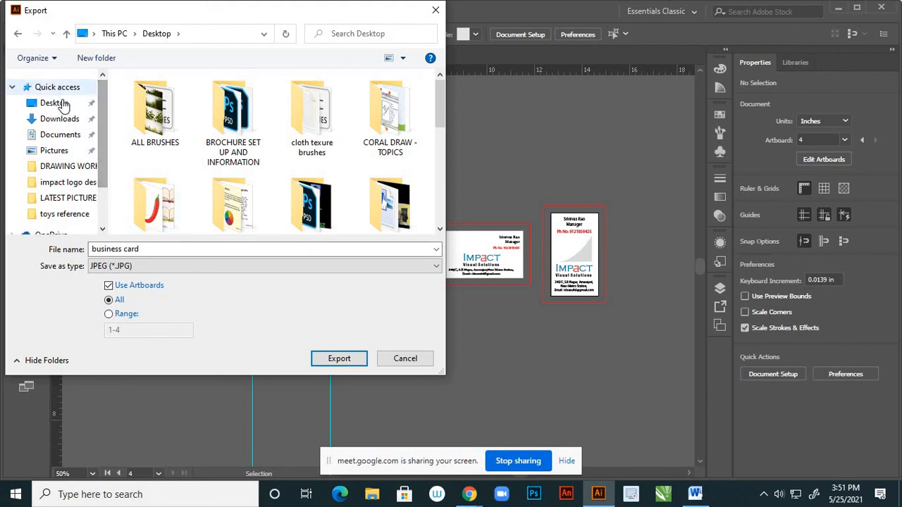
{"action": "left_click", "coordinate": [63, 104]}
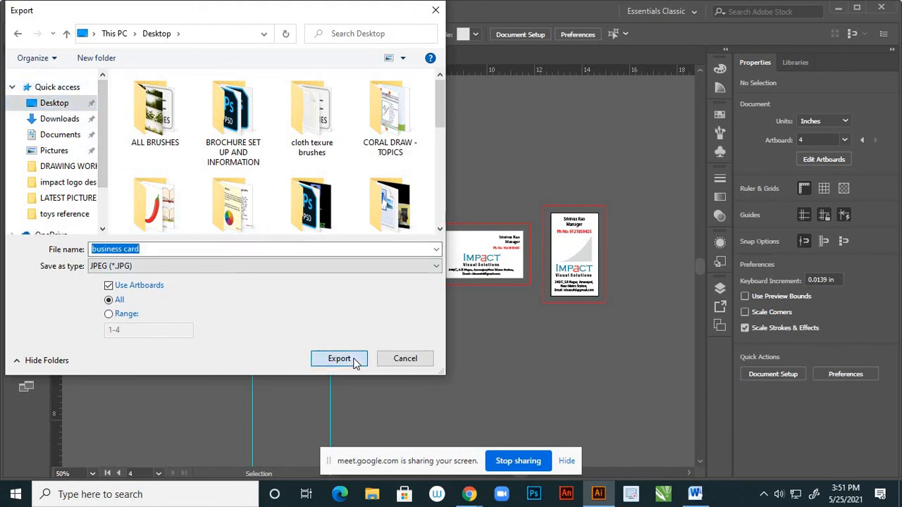
{"action": "left_click", "coordinate": [339, 359]}
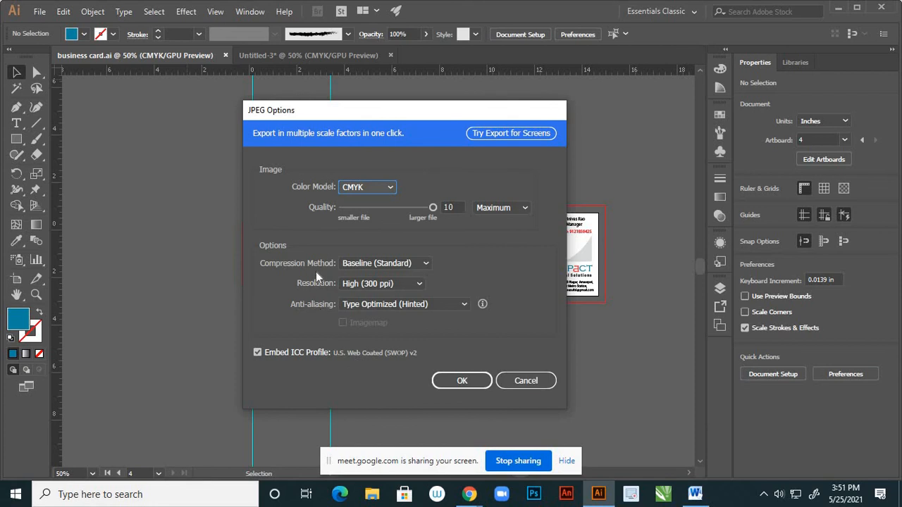
{"action": "left_click", "coordinate": [445, 381]}
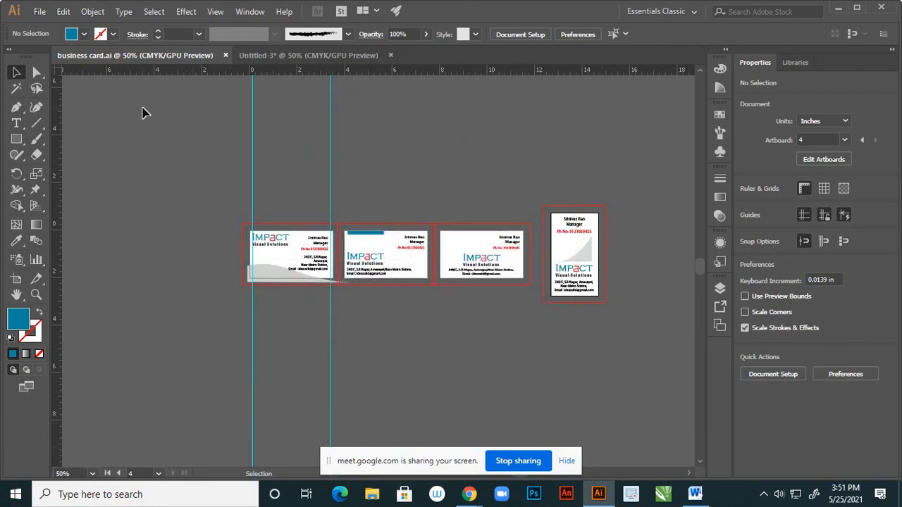
Save As 'business card' on the Desktop with type Adobe PDF (*.PDF)
{"action": "left_click", "coordinate": [40, 14]}
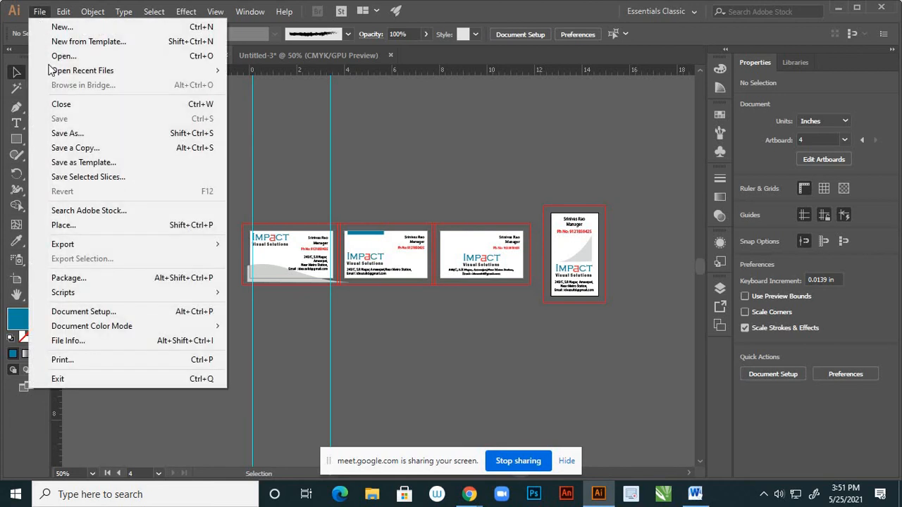
{"action": "left_click", "coordinate": [72, 133]}
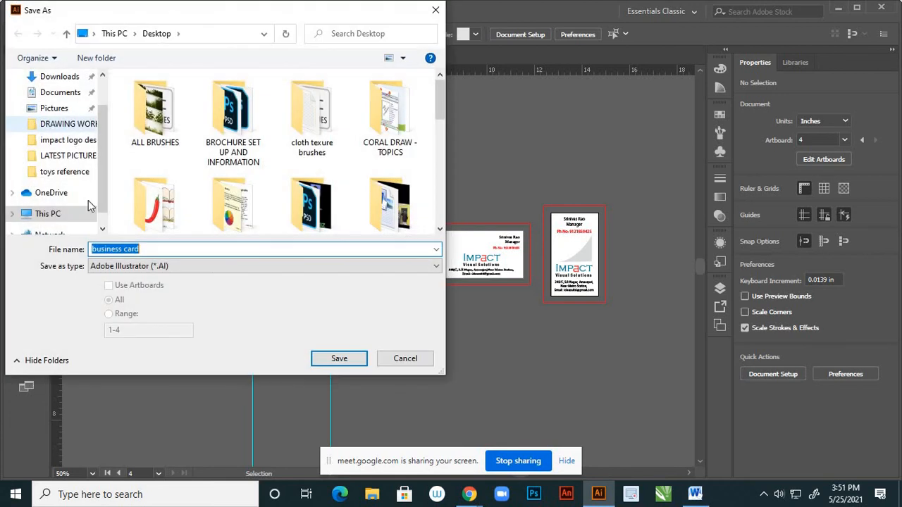
{"action": "left_click", "coordinate": [136, 266]}
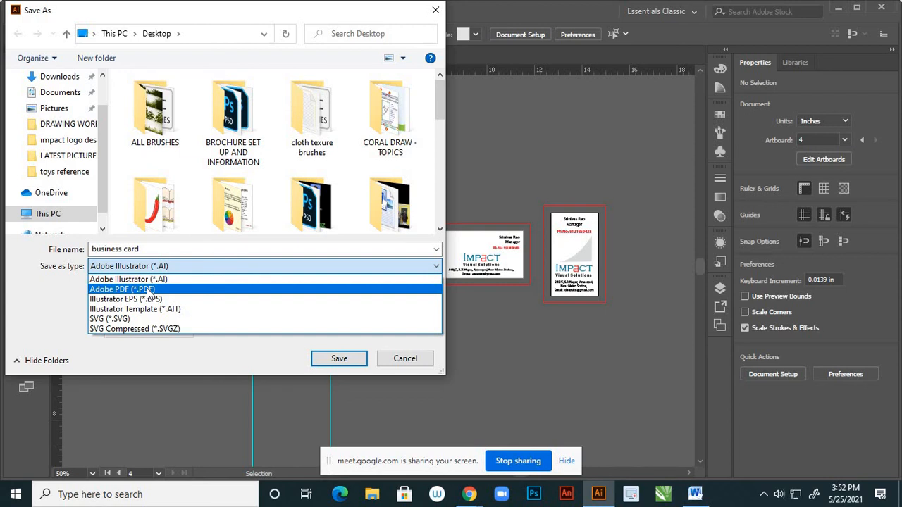
{"action": "left_click", "coordinate": [149, 292]}
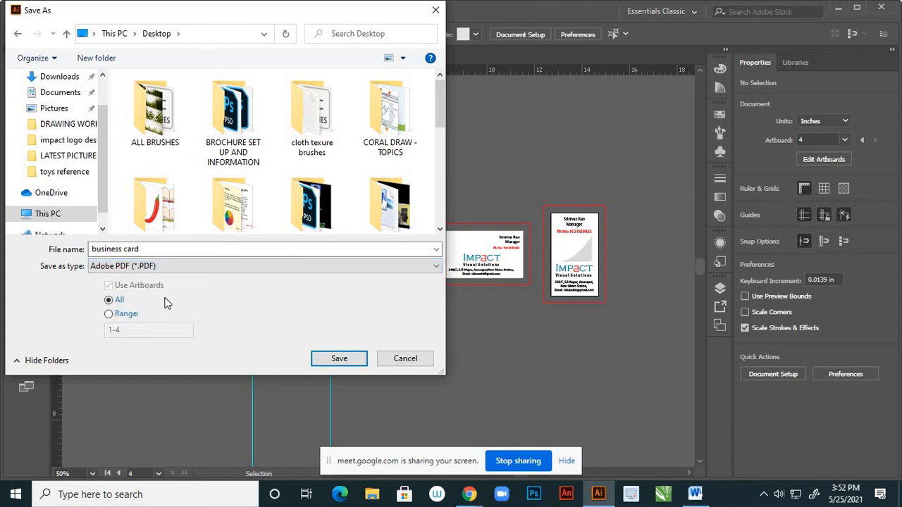
{"action": "left_click", "coordinate": [340, 358]}
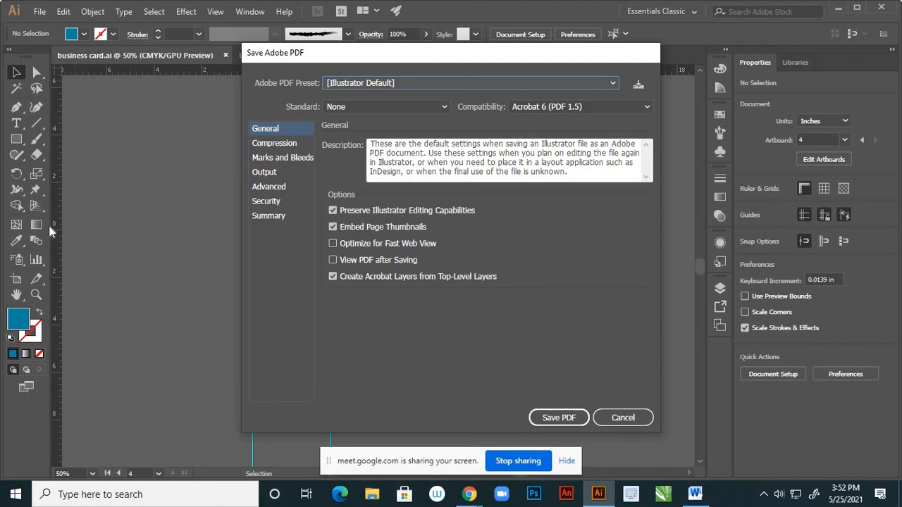
Enable All Printer's Marks under Marks and Bleeds and save business card.pdf
{"action": "left_click", "coordinate": [288, 162]}
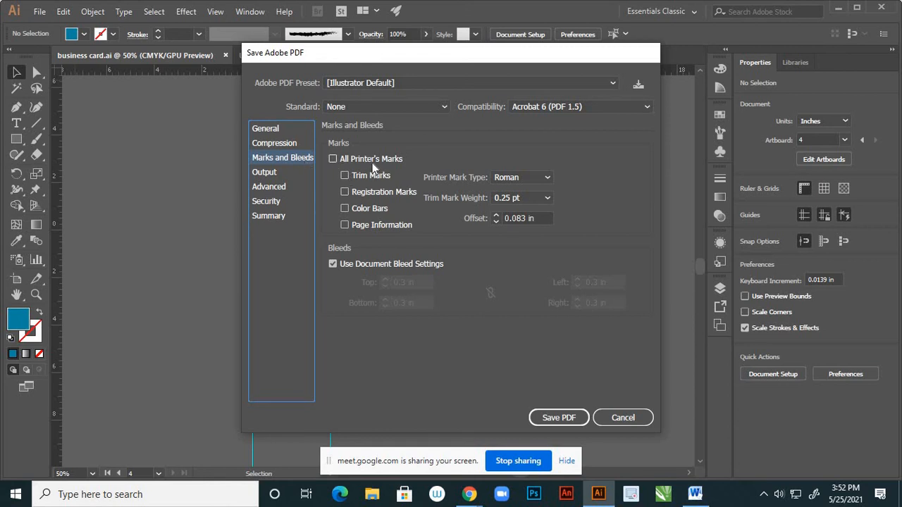
{"action": "left_click", "coordinate": [333, 158]}
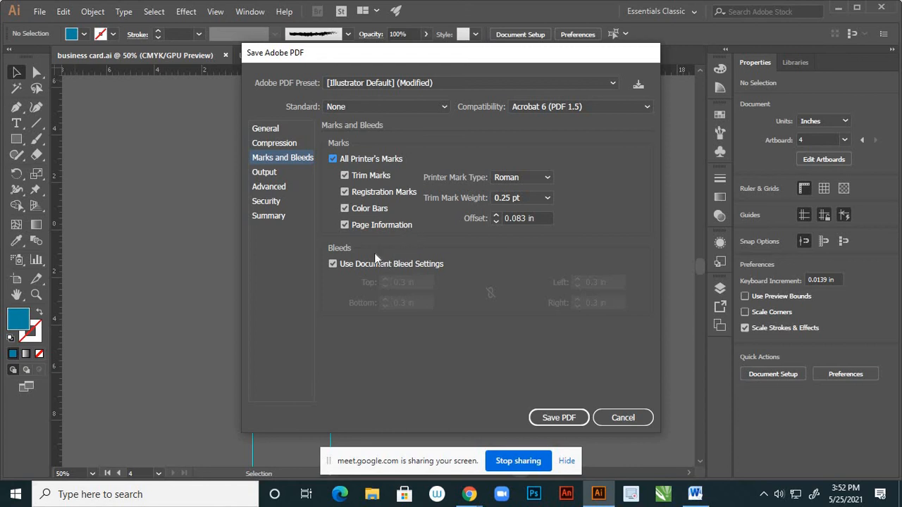
{"action": "left_click", "coordinate": [542, 417]}
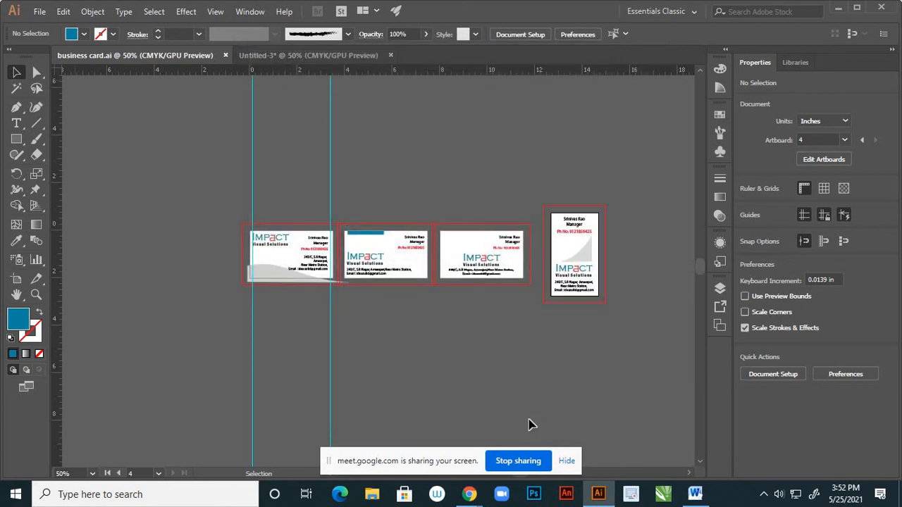
Create a new Desktop folder named 'business card designs'
{"action": "left_click", "coordinate": [839, 10]}
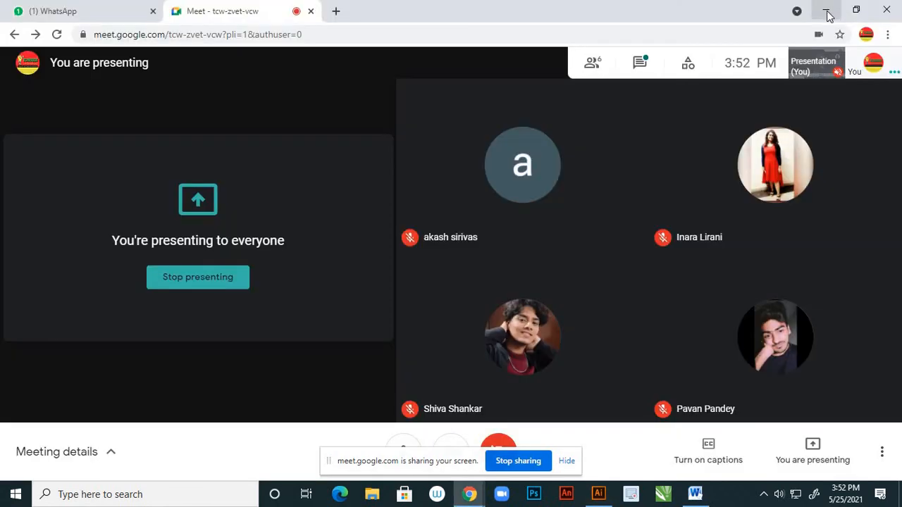
{"action": "left_click", "coordinate": [826, 12]}
{"action": "right_click", "coordinate": [420, 77]}
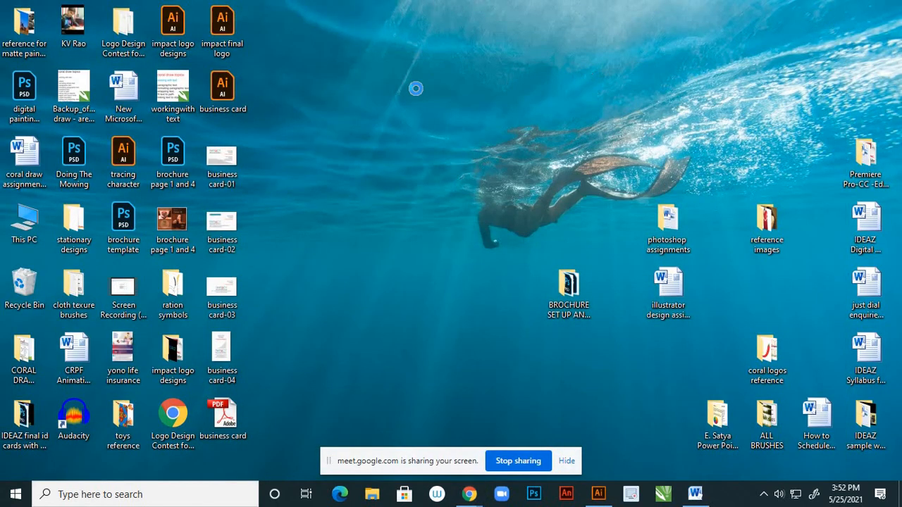
{"action": "left_click", "coordinate": [434, 116]}
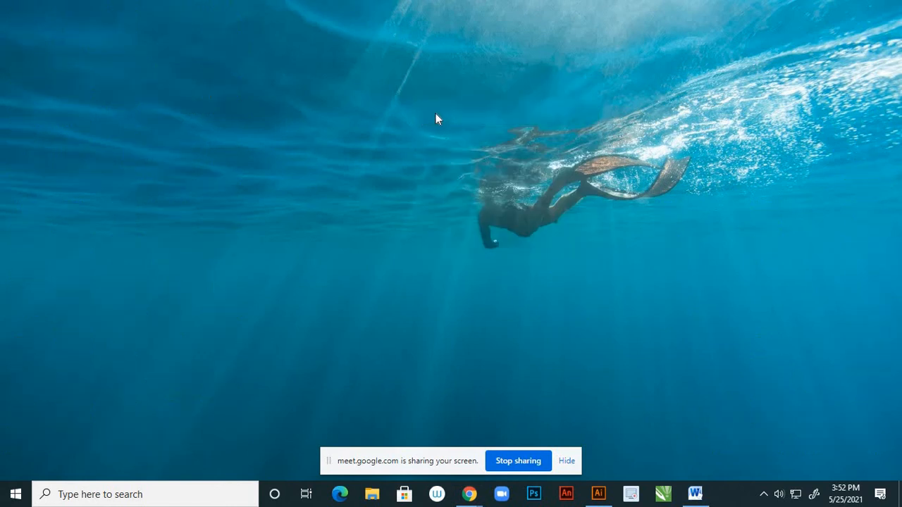
{"action": "right_click", "coordinate": [355, 178]}
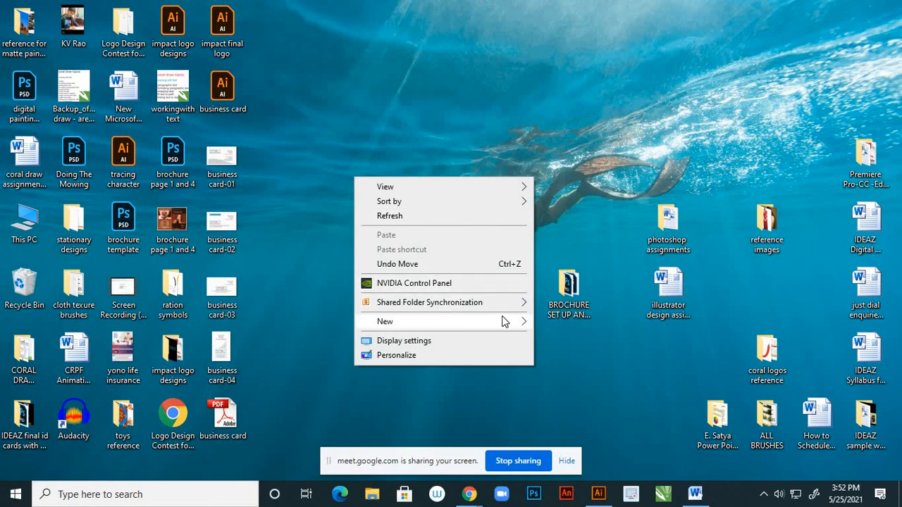
{"action": "mouse_move", "coordinate": [521, 330]}
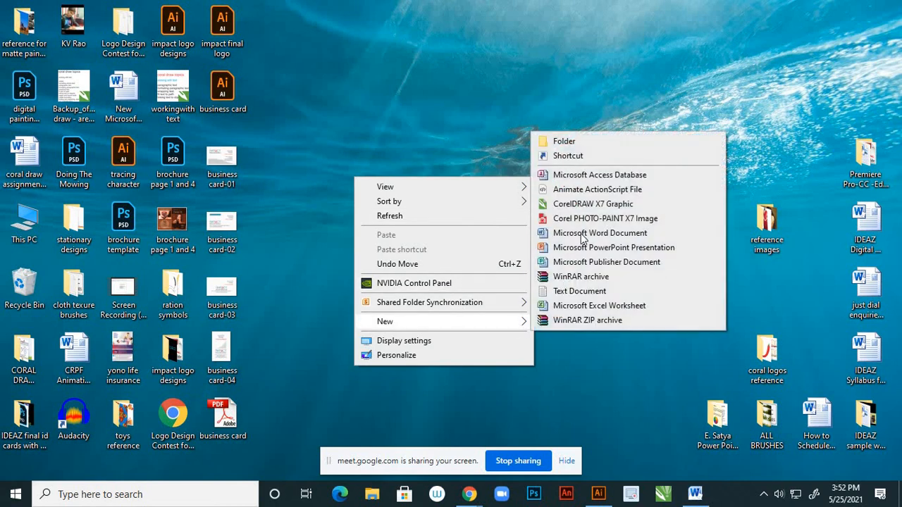
{"action": "left_click", "coordinate": [574, 139]}
{"action": "type", "text": "bu"}
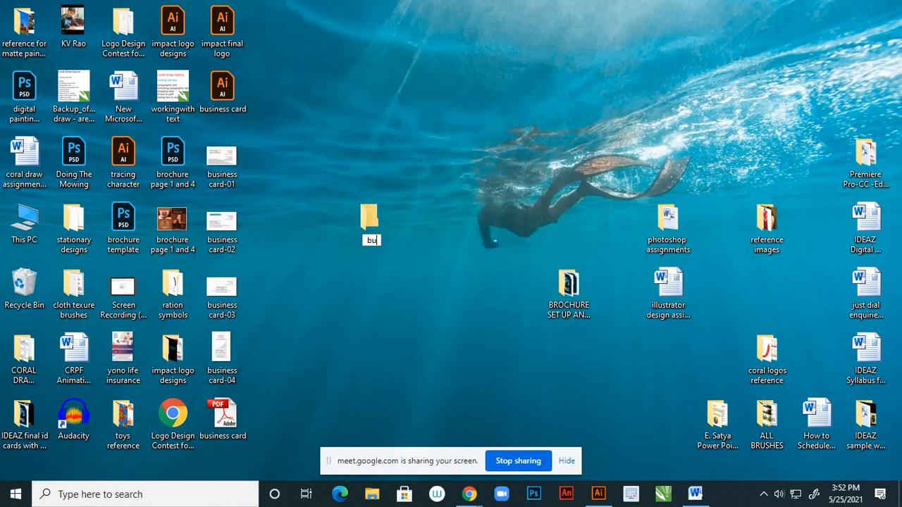
{"action": "type", "text": "siness card"}
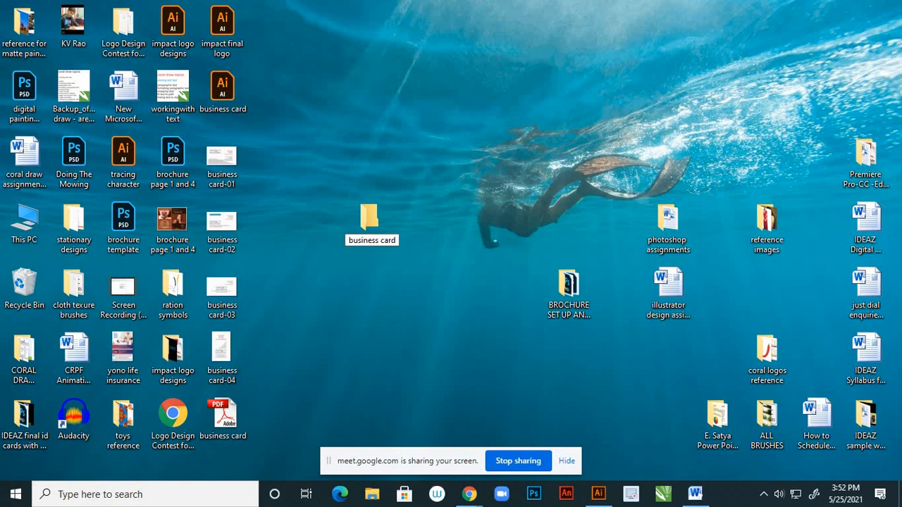
{"action": "type", "text": " design"}
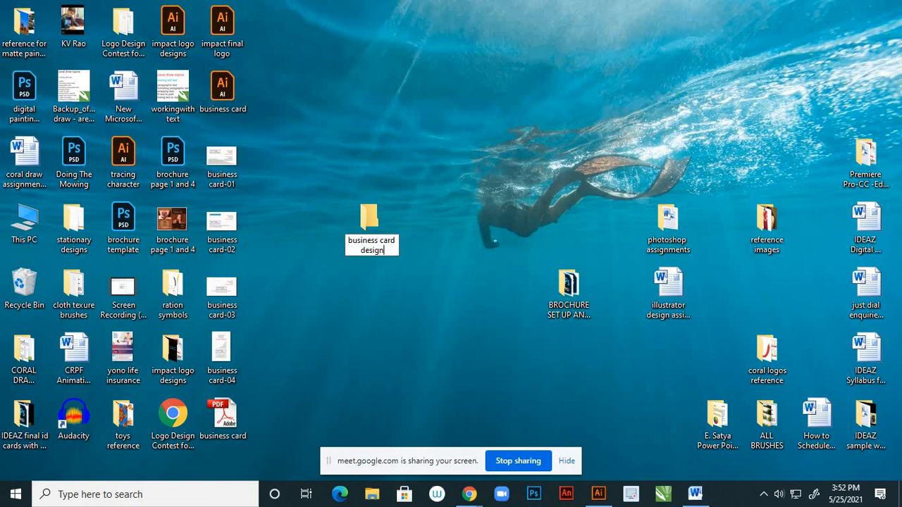
{"action": "type", "text": "s"}
{"action": "key", "text": "Return"}
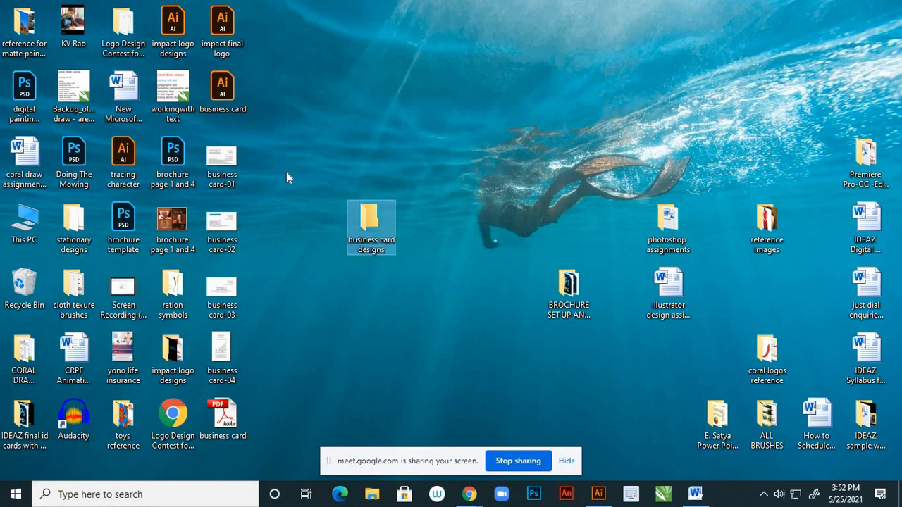
Move the four business card JPEGs and the business card PDF into the folder
{"action": "left_click_drag", "start_coordinate": [261, 191], "coordinate": [224, 363]}
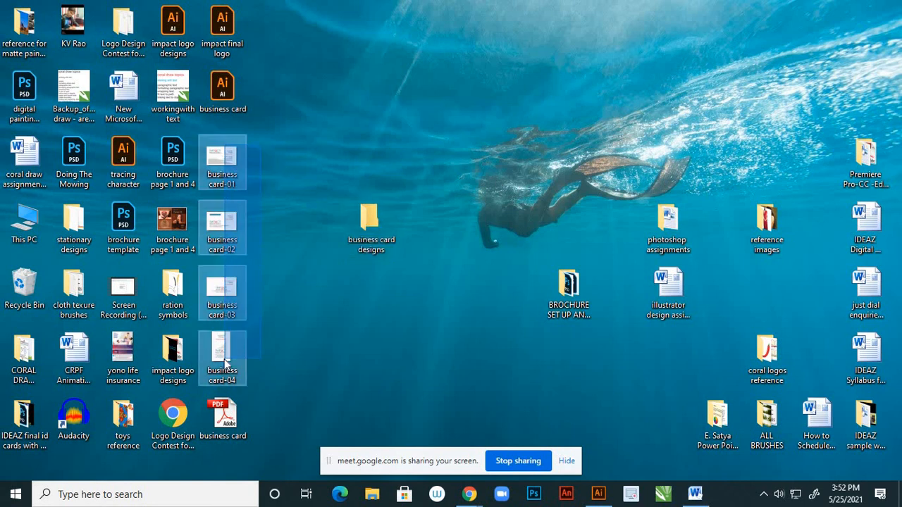
{"action": "left_click_drag", "start_coordinate": [232, 275], "coordinate": [364, 228]}
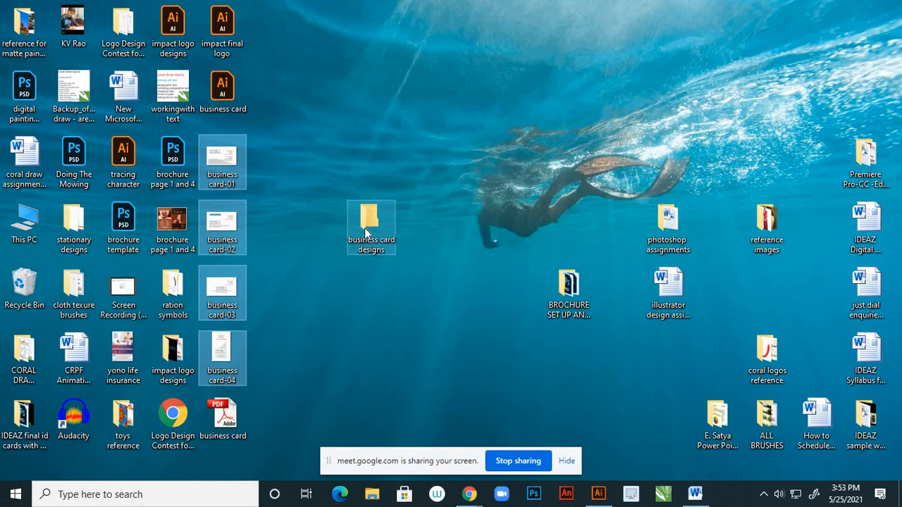
{"action": "left_click_drag", "start_coordinate": [223, 411], "coordinate": [369, 224]}
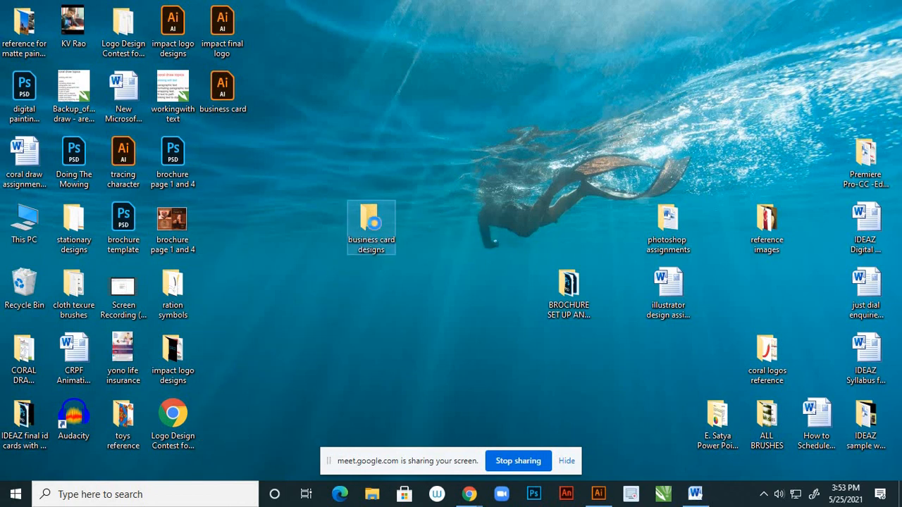
View business card-01 through business card-04 full screen in Photos, then close the viewer
{"action": "double_click", "coordinate": [374, 223]}
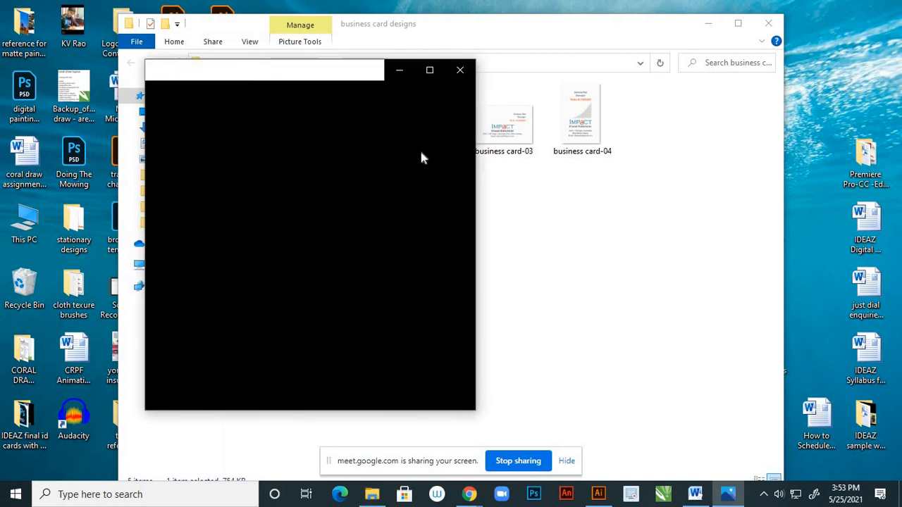
{"action": "left_click", "coordinate": [429, 69]}
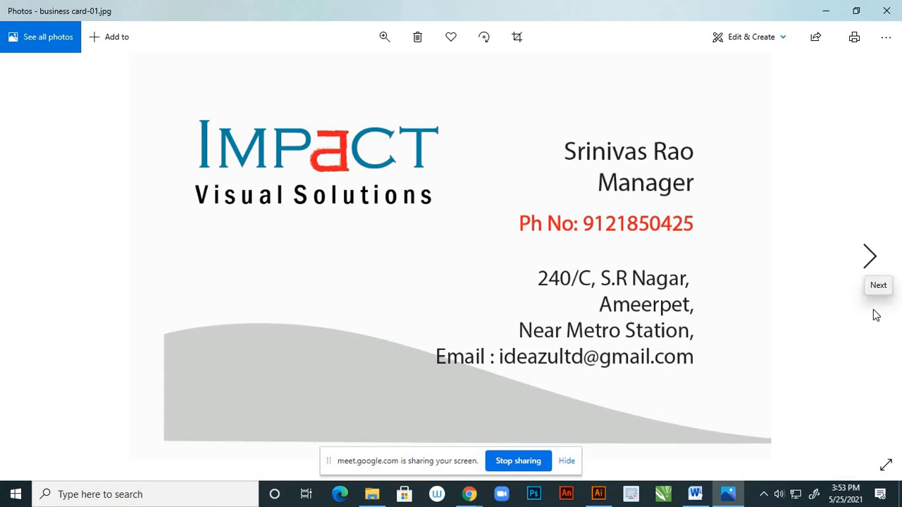
{"action": "left_click", "coordinate": [871, 258]}
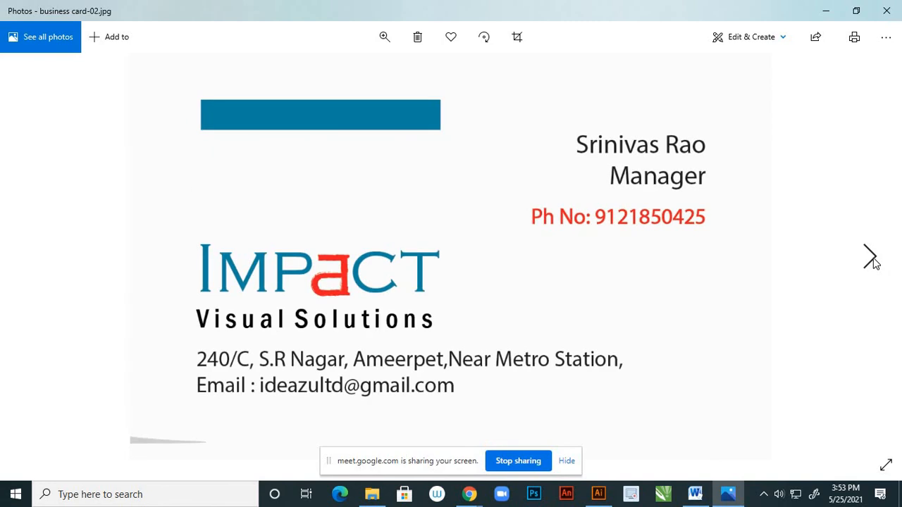
{"action": "left_click", "coordinate": [871, 258]}
{"action": "left_click", "coordinate": [871, 258]}
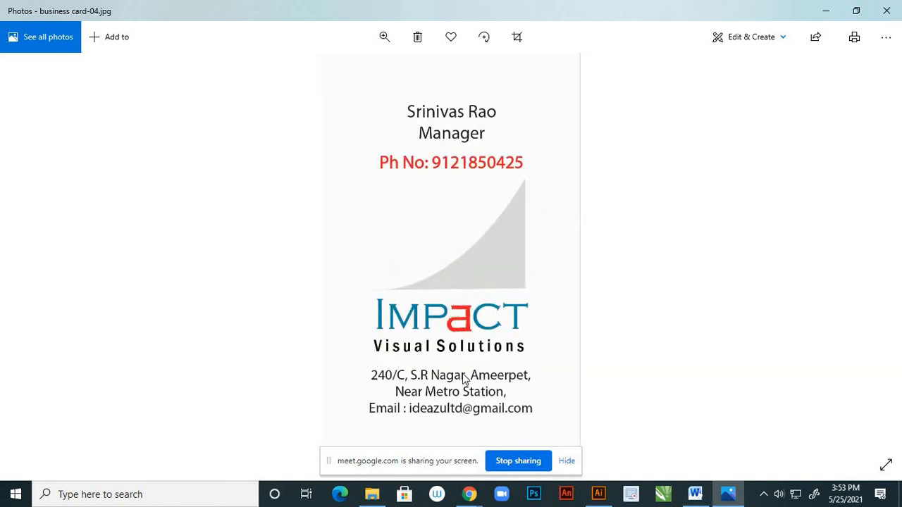
{"action": "left_click", "coordinate": [886, 11]}
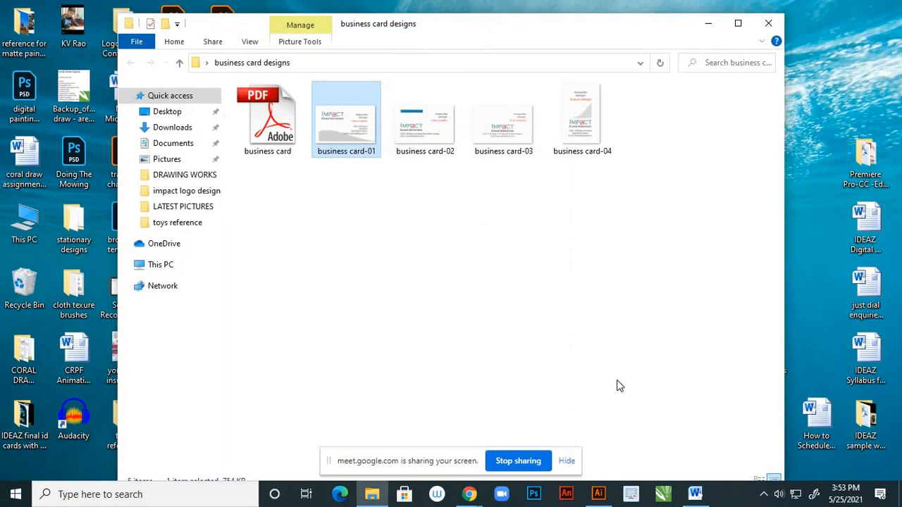
{"action": "left_click", "coordinate": [599, 493]}
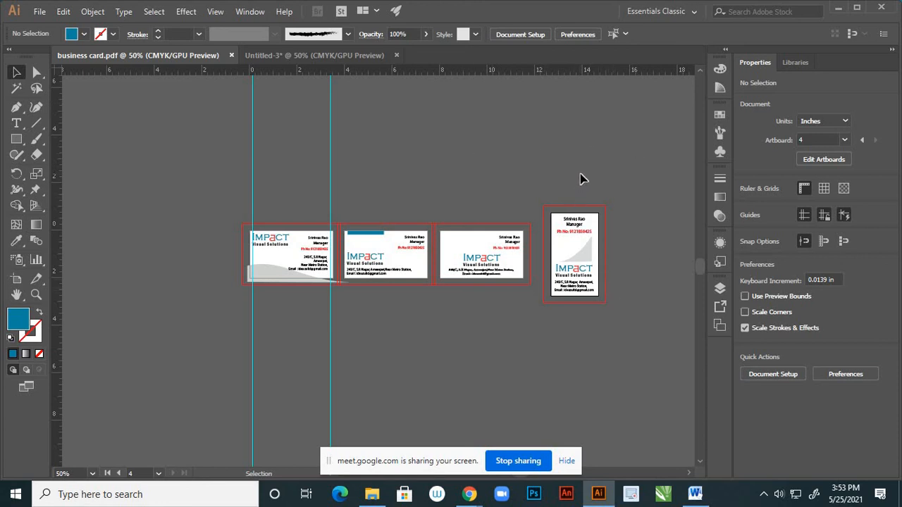
{"action": "left_click", "coordinate": [839, 8]}
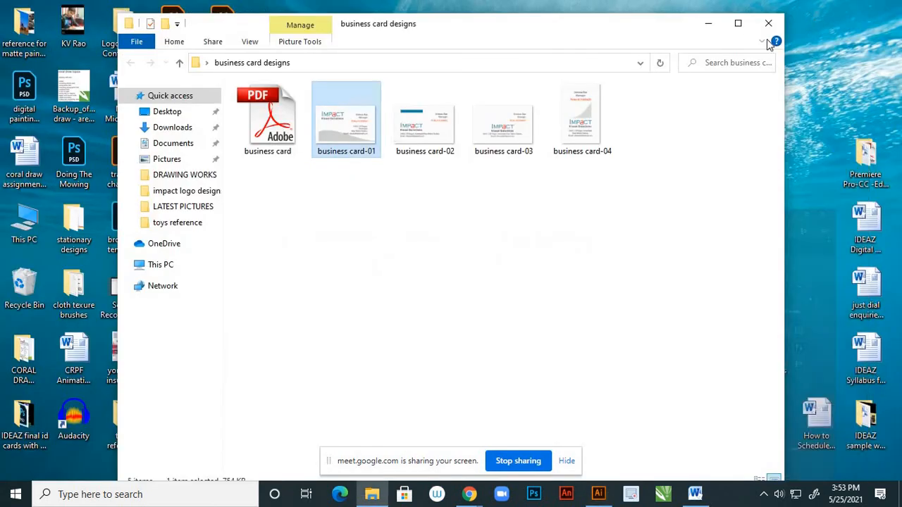
{"action": "left_click", "coordinate": [272, 124]}
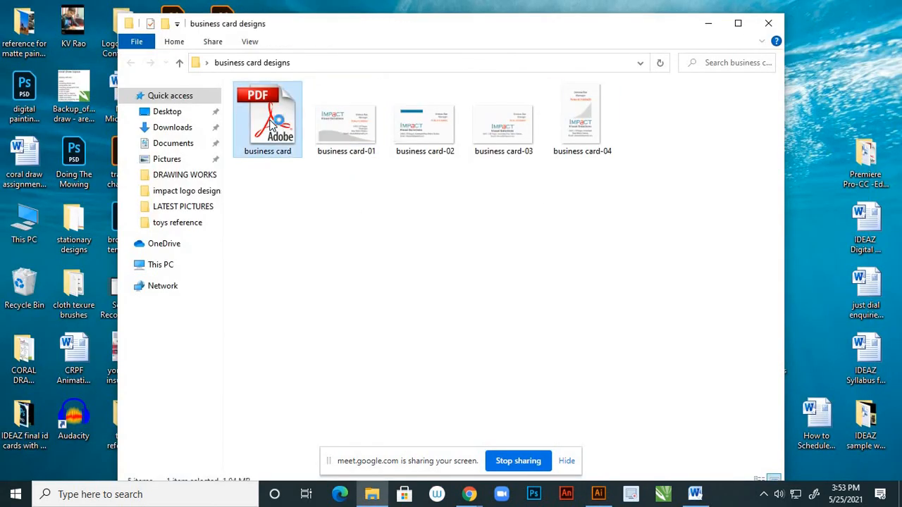
Open business card.pdf maximized in Adobe Reader and check its Marks & Bleeds layer and four page thumbnails
{"action": "double_click", "coordinate": [271, 124]}
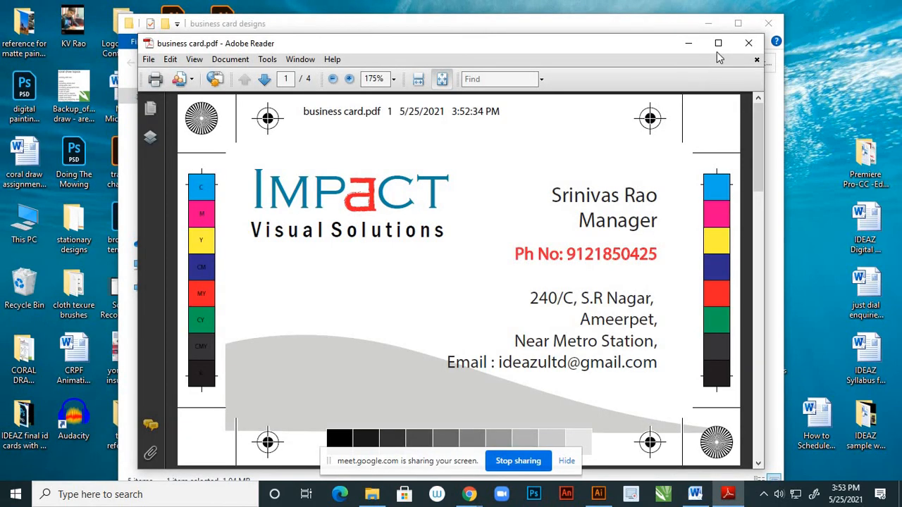
{"action": "left_click", "coordinate": [718, 43]}
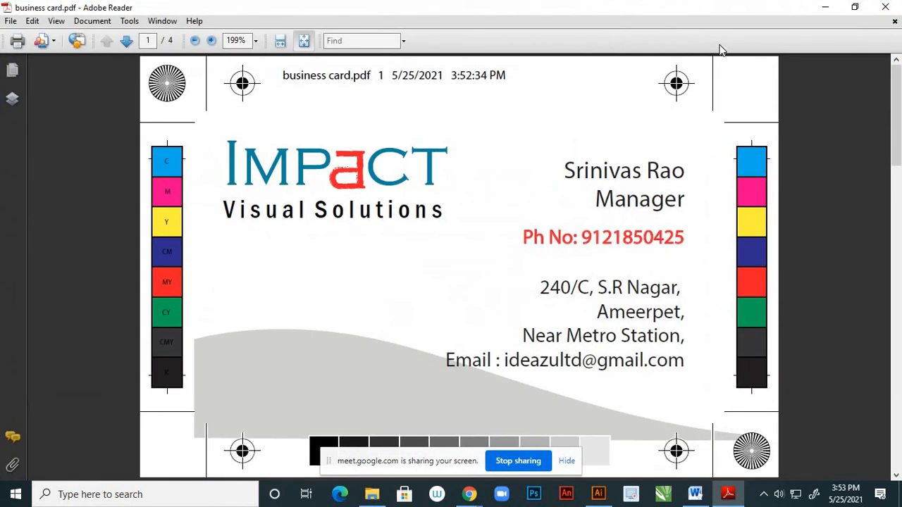
{"action": "left_click", "coordinate": [14, 99]}
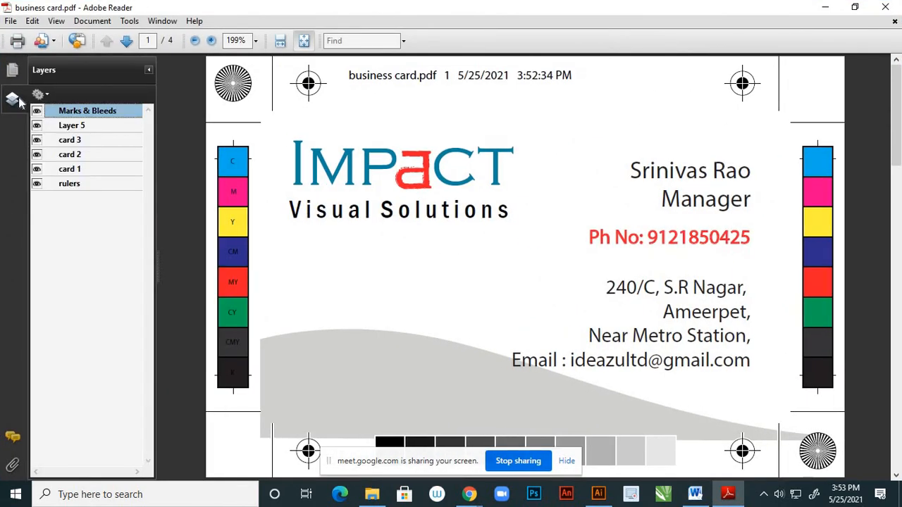
{"action": "left_click", "coordinate": [12, 70]}
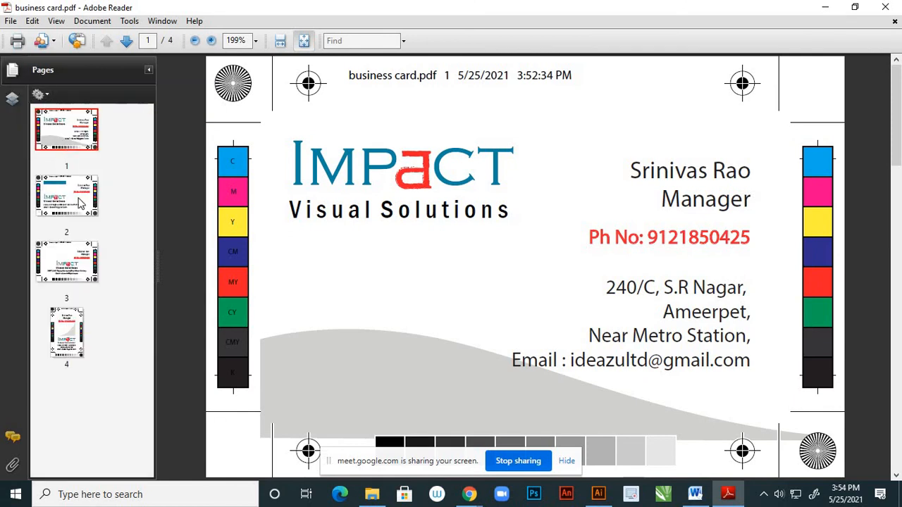